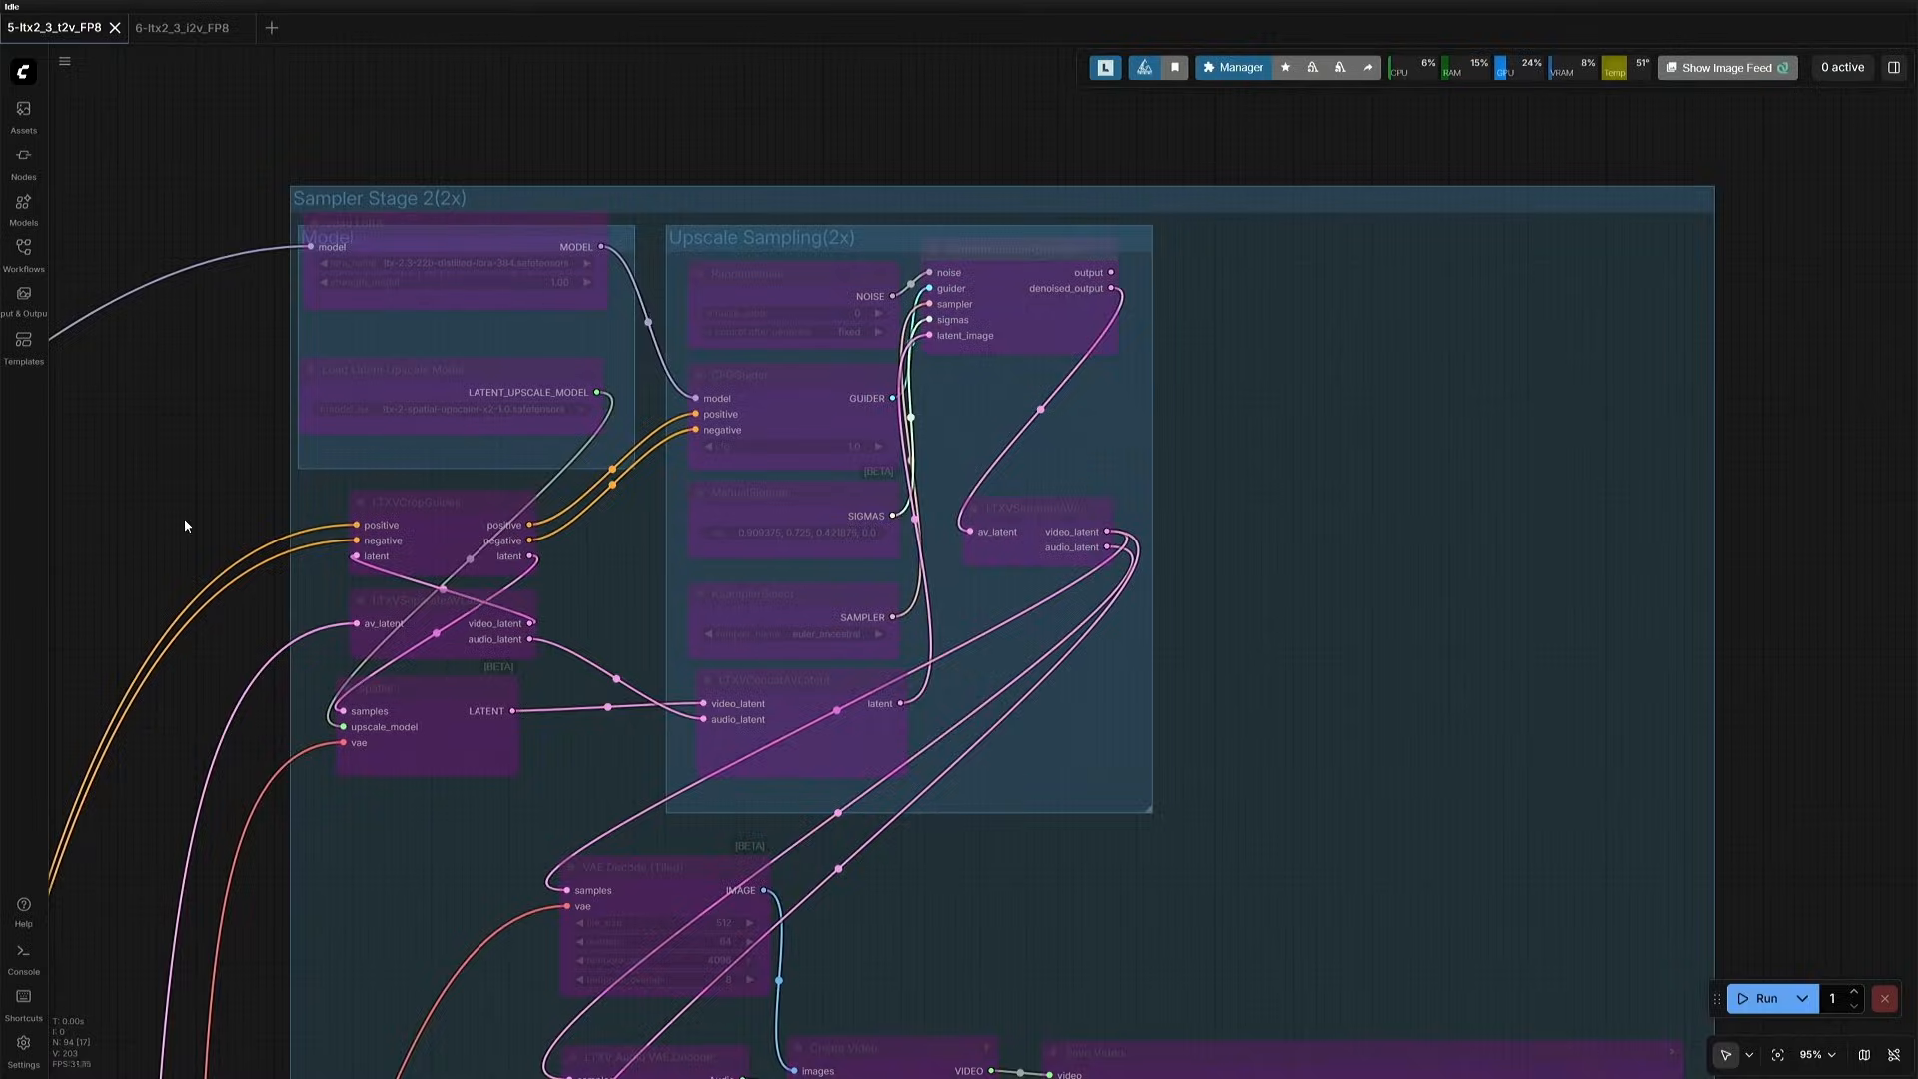
- Look over the text-to-video workflow, from the upscale sampling stage and Save Video output to the prompt and model loader nodes
scroll(308, 440, "down", 6)
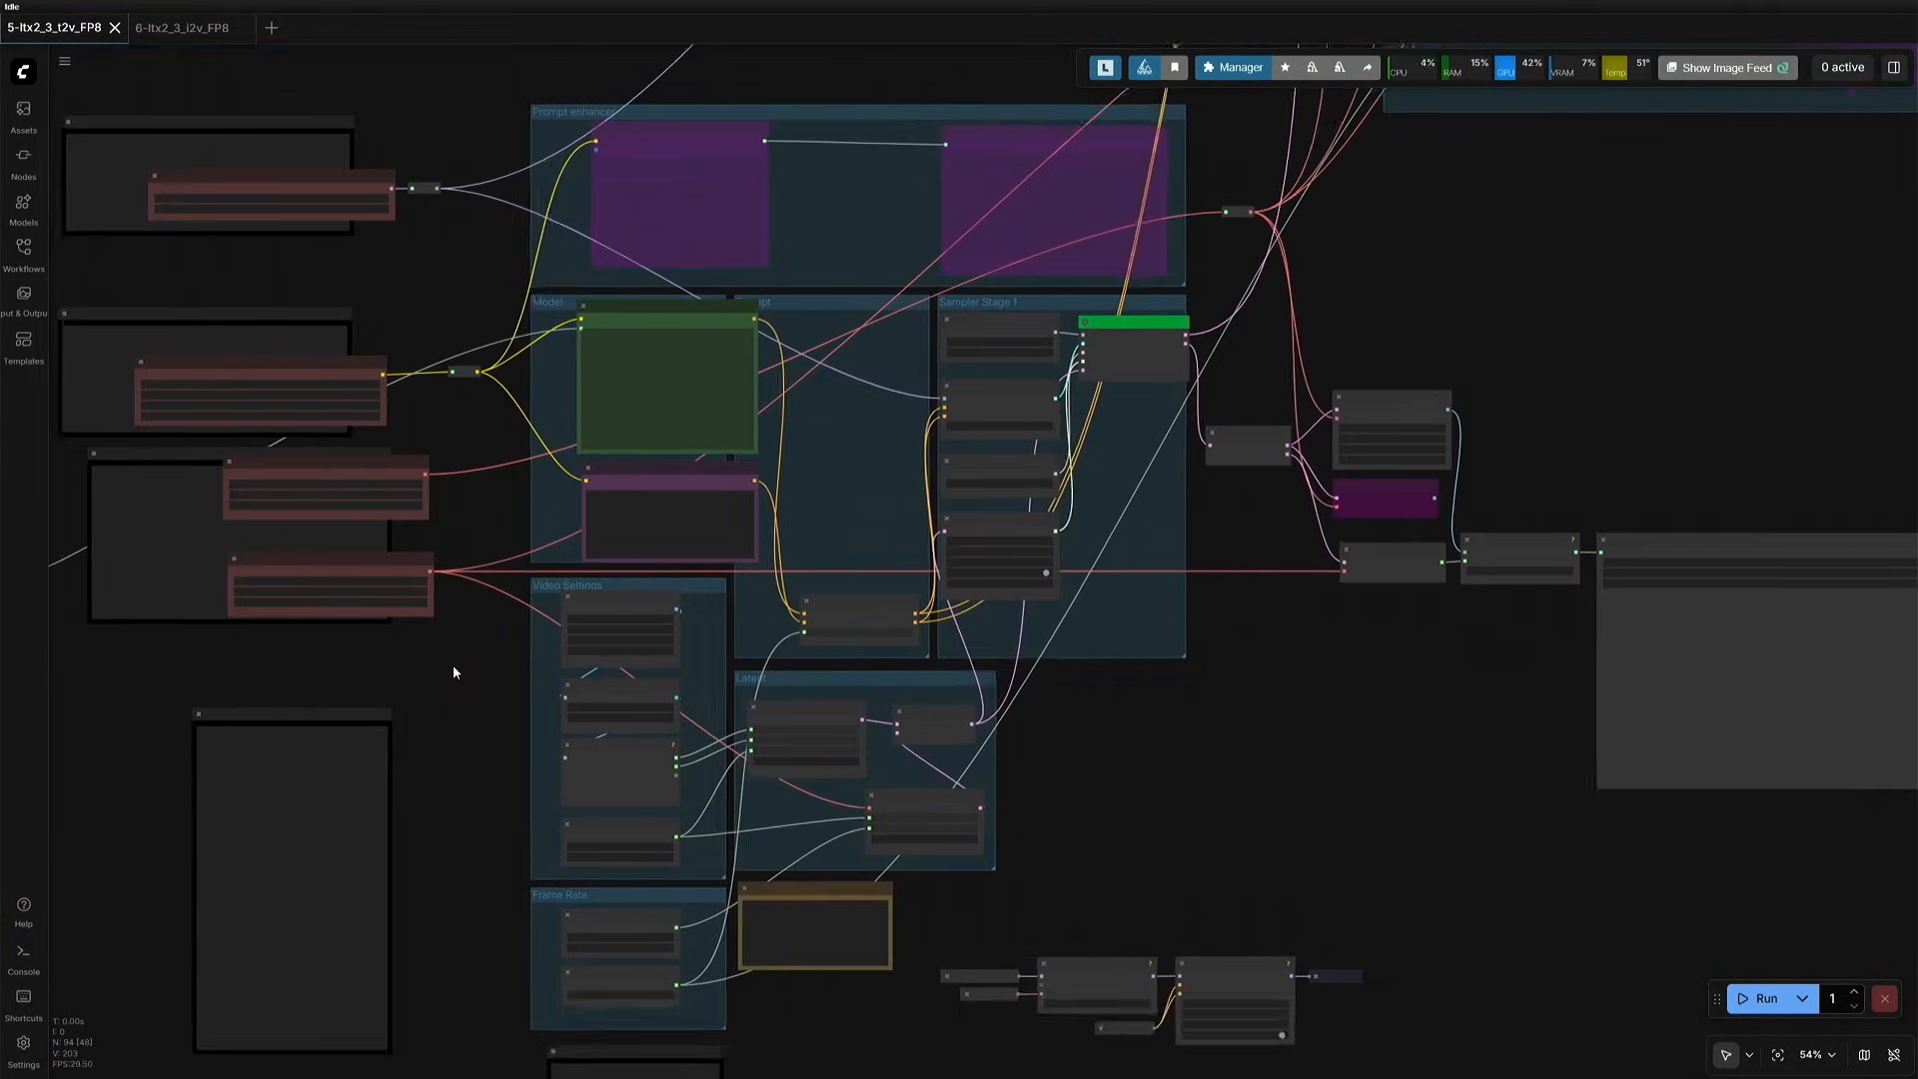
left_click_drag(453, 666, 494, 746)
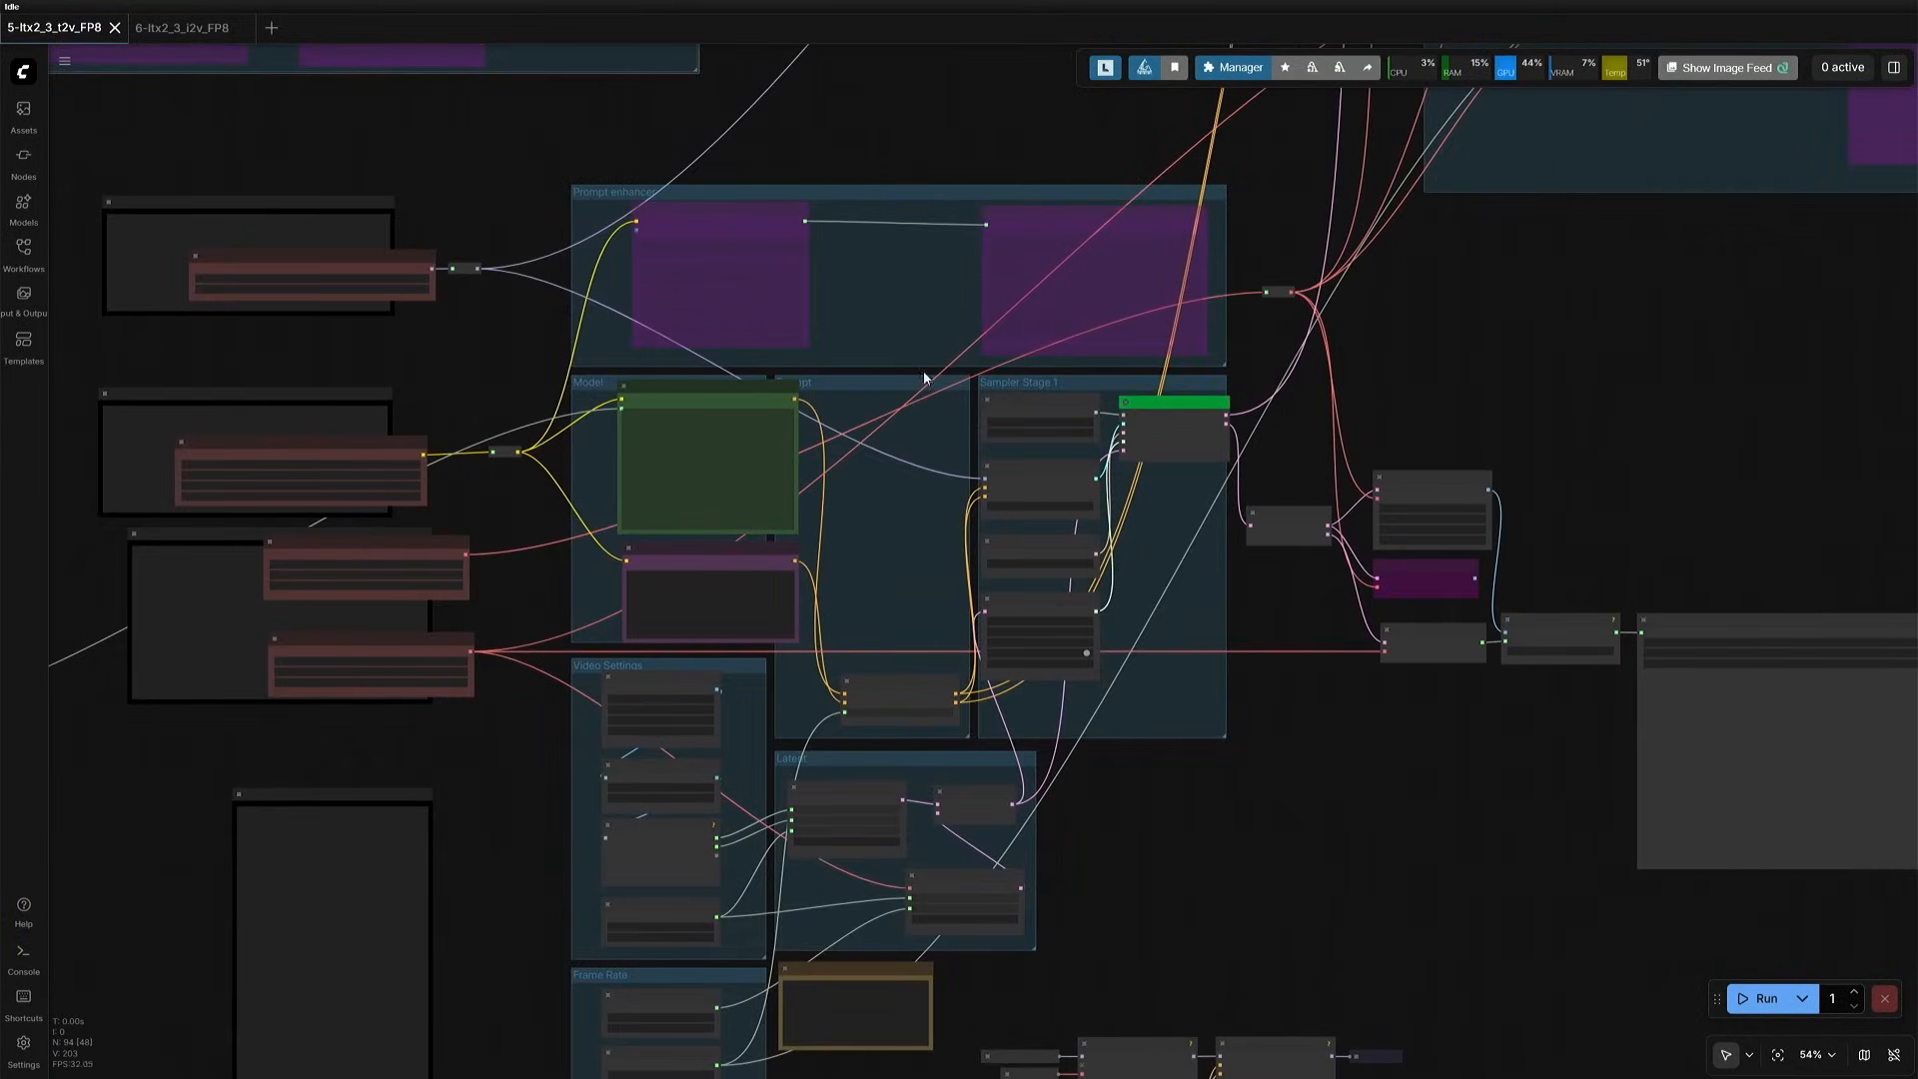
left_click_drag(1359, 806, 915, 809)
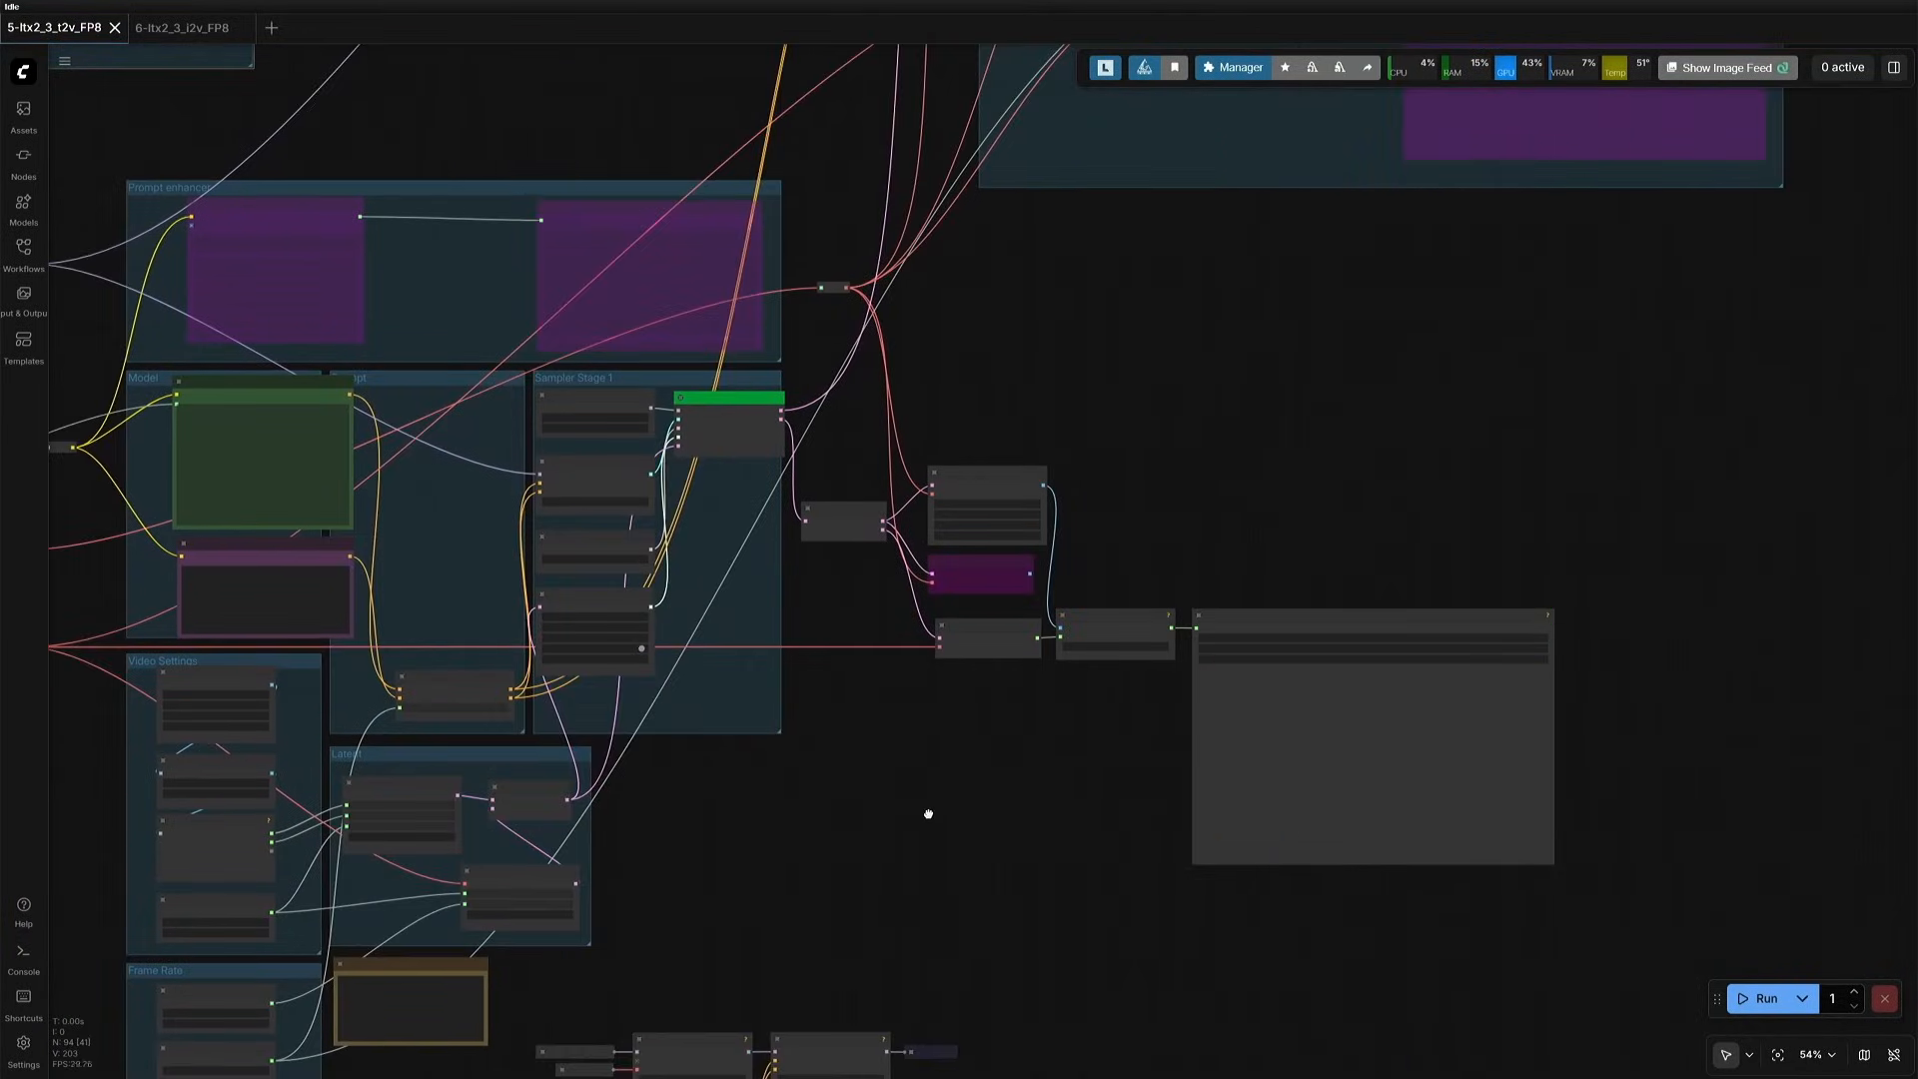
scroll(1316, 741, "up", 5)
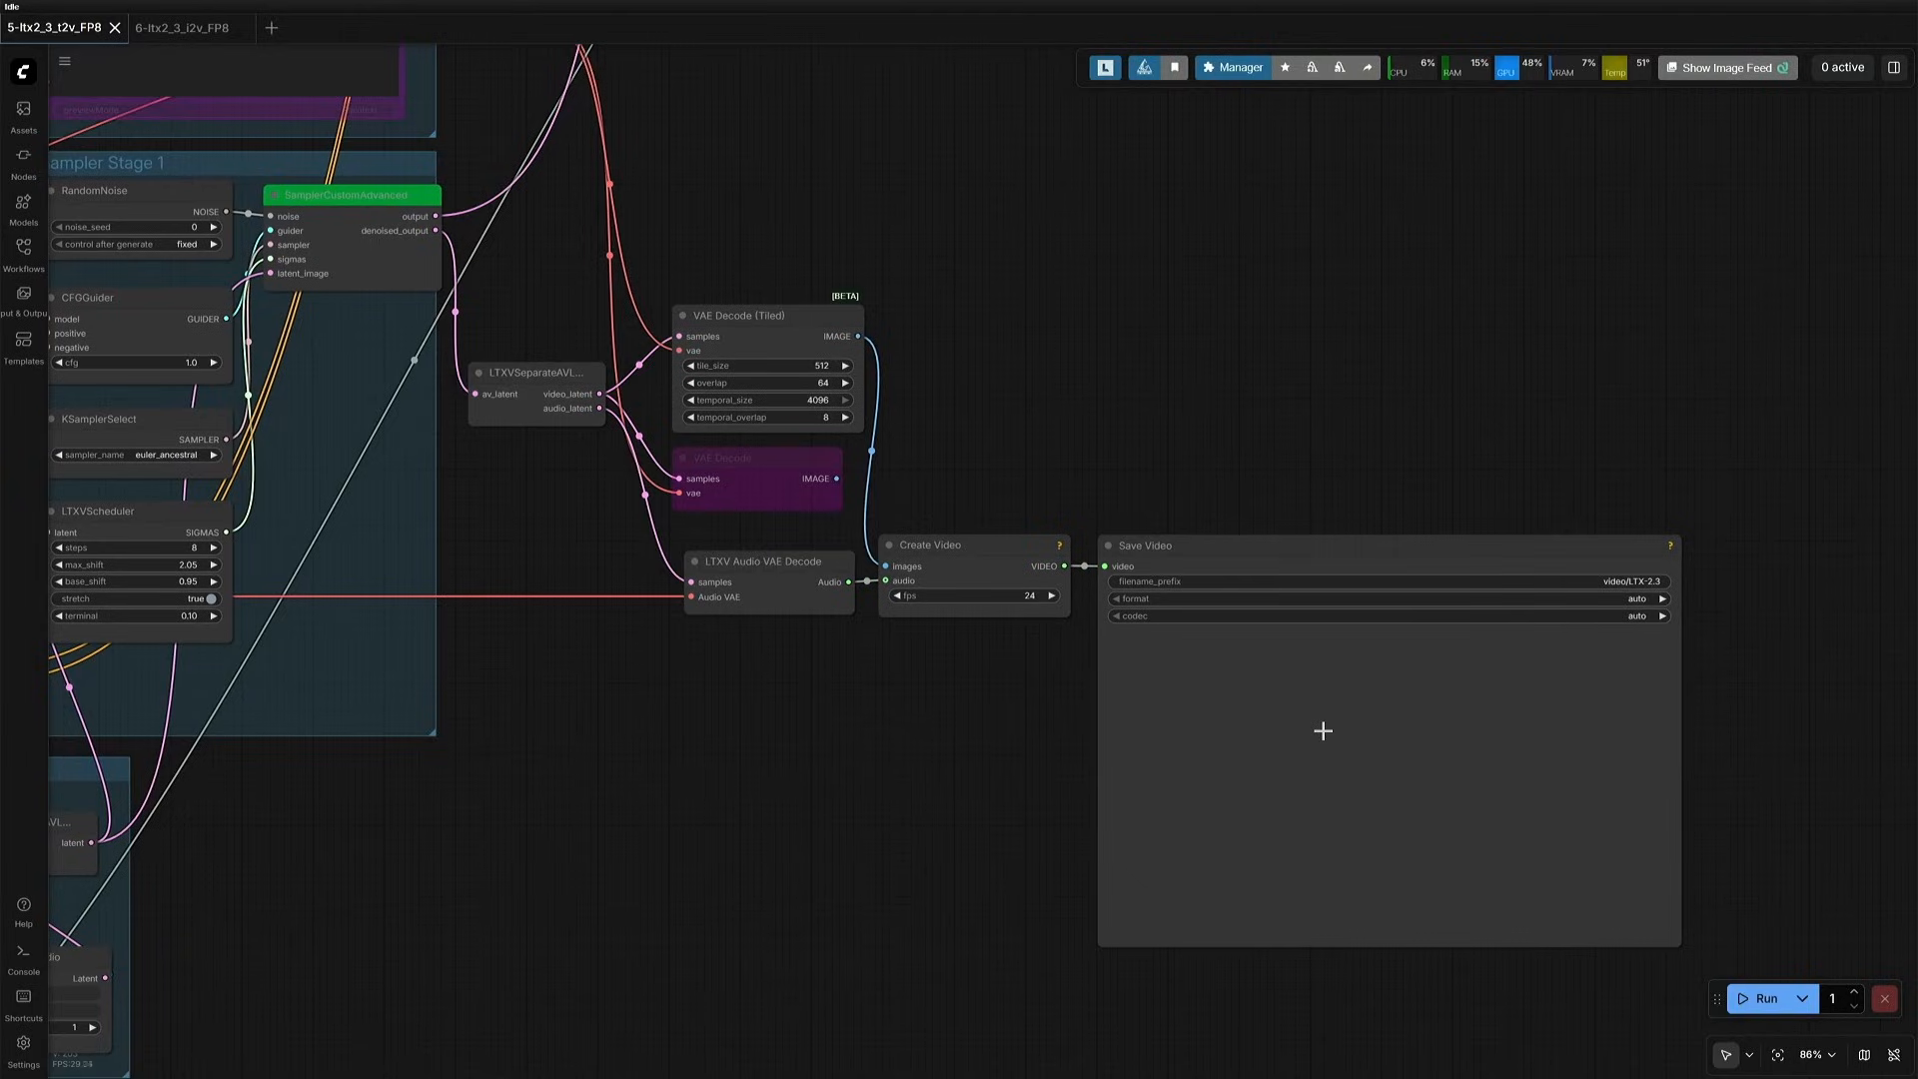
scroll(1323, 730, "down", 8)
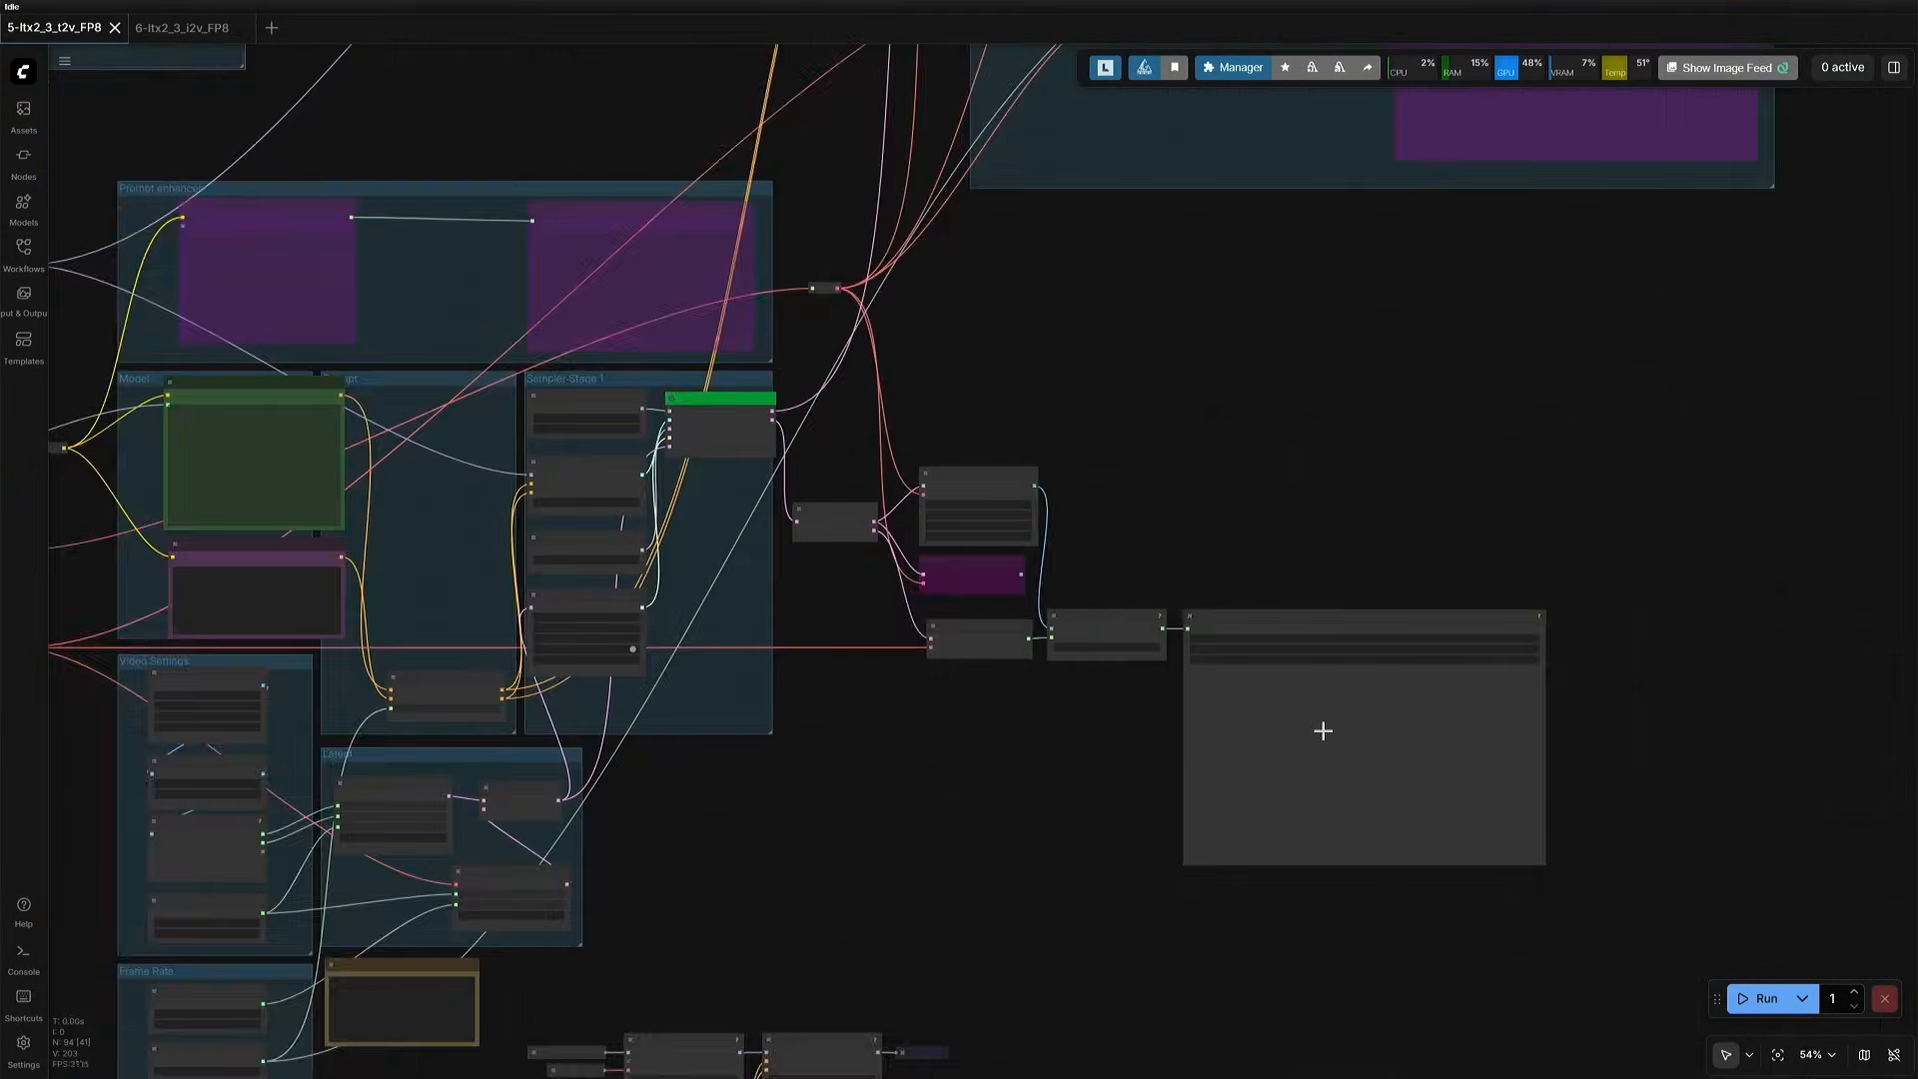
left_click_drag(1006, 866, 1175, 855)
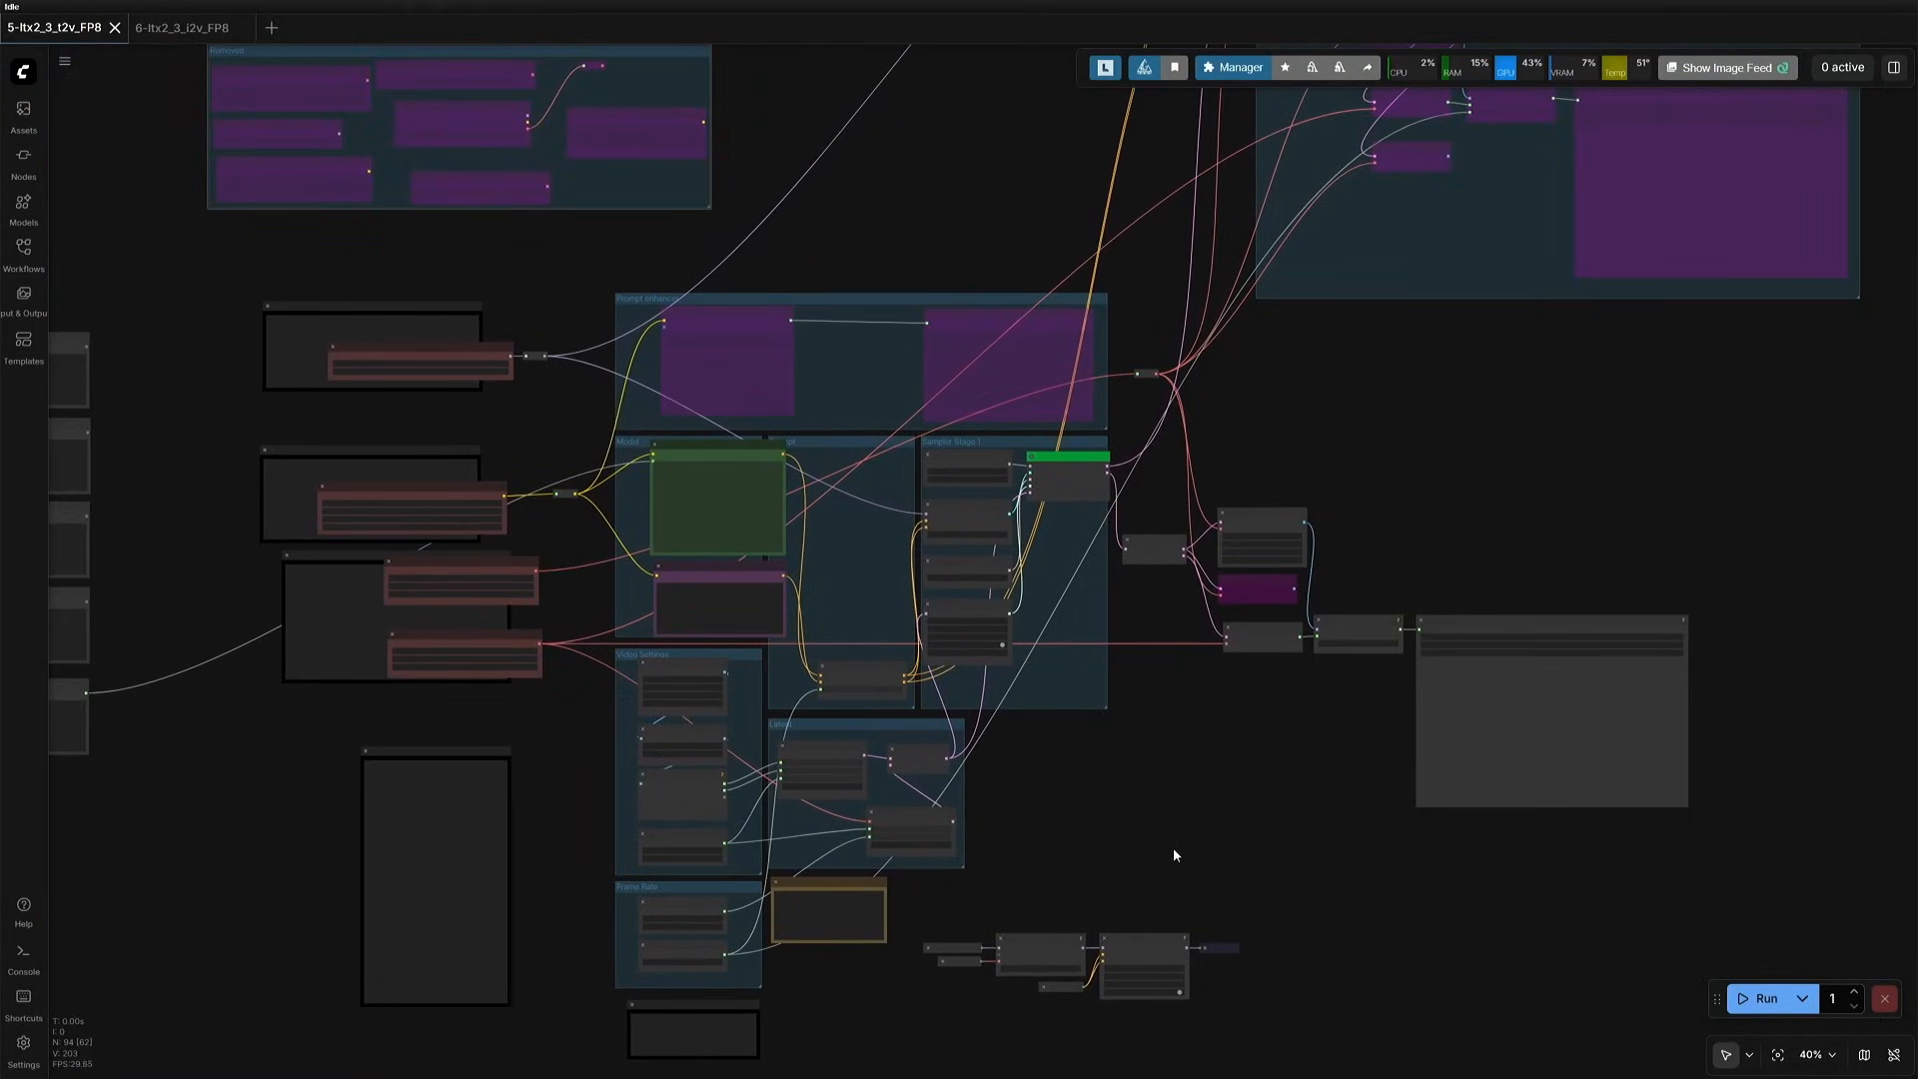
scroll(128, 483, "up", 9)
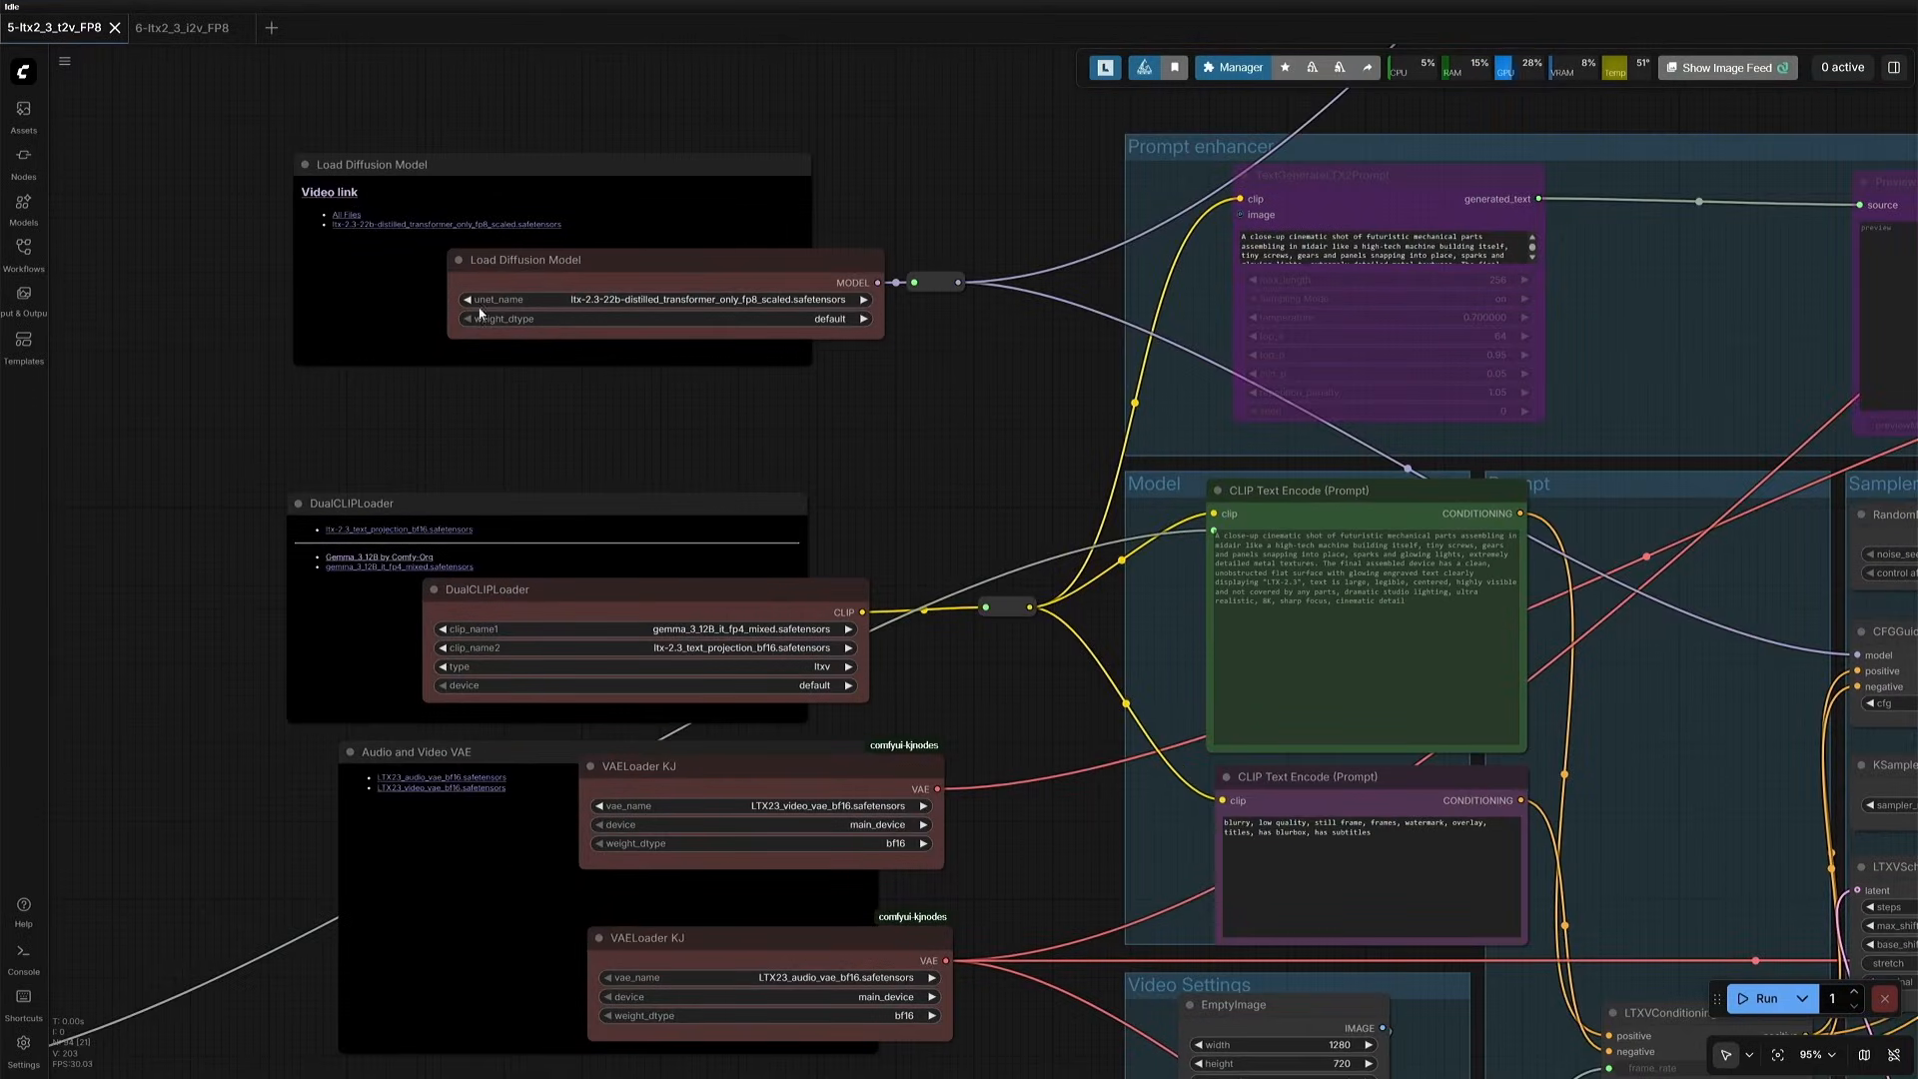
left_click_drag(387, 438, 347, 372)
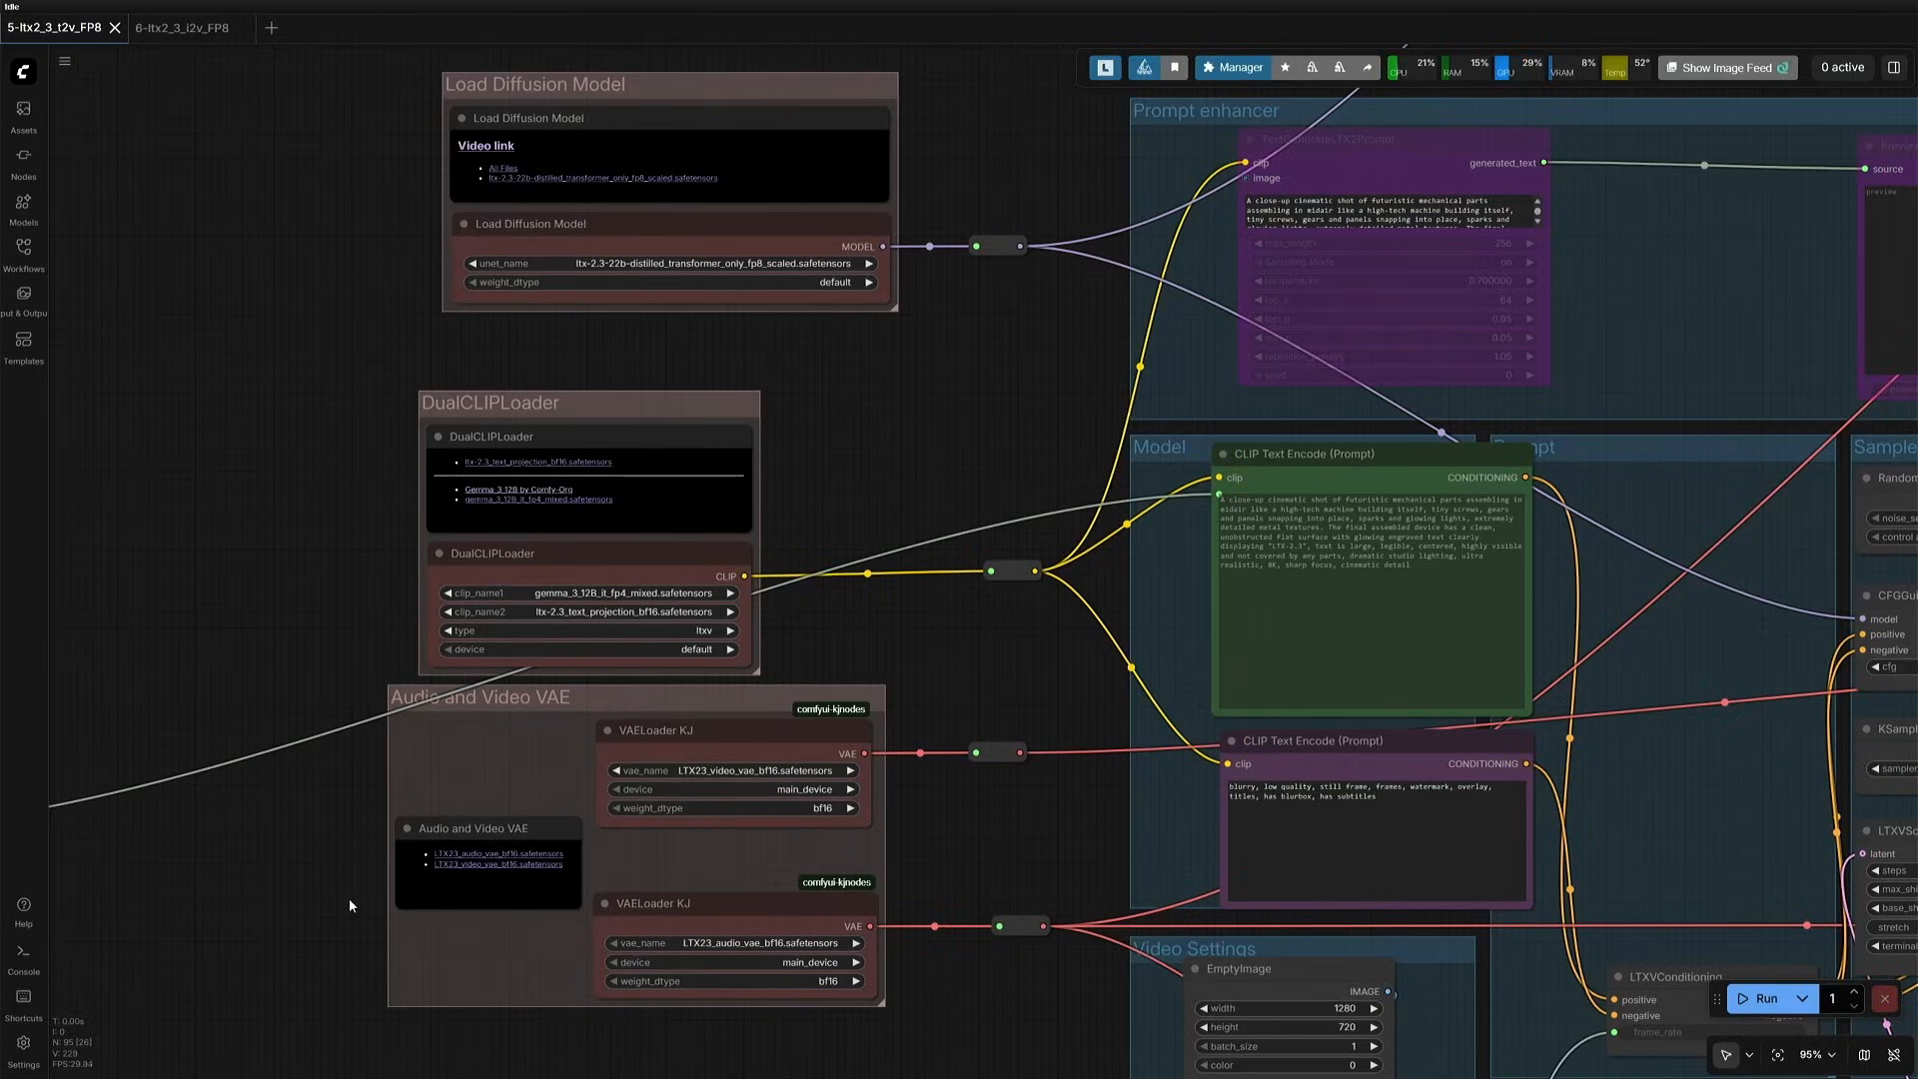
- Delete the separate cluster of small nodes lying below the main workflow groups
scroll(542, 685, "down", 10)
left_click_drag(991, 897, 1279, 1000)
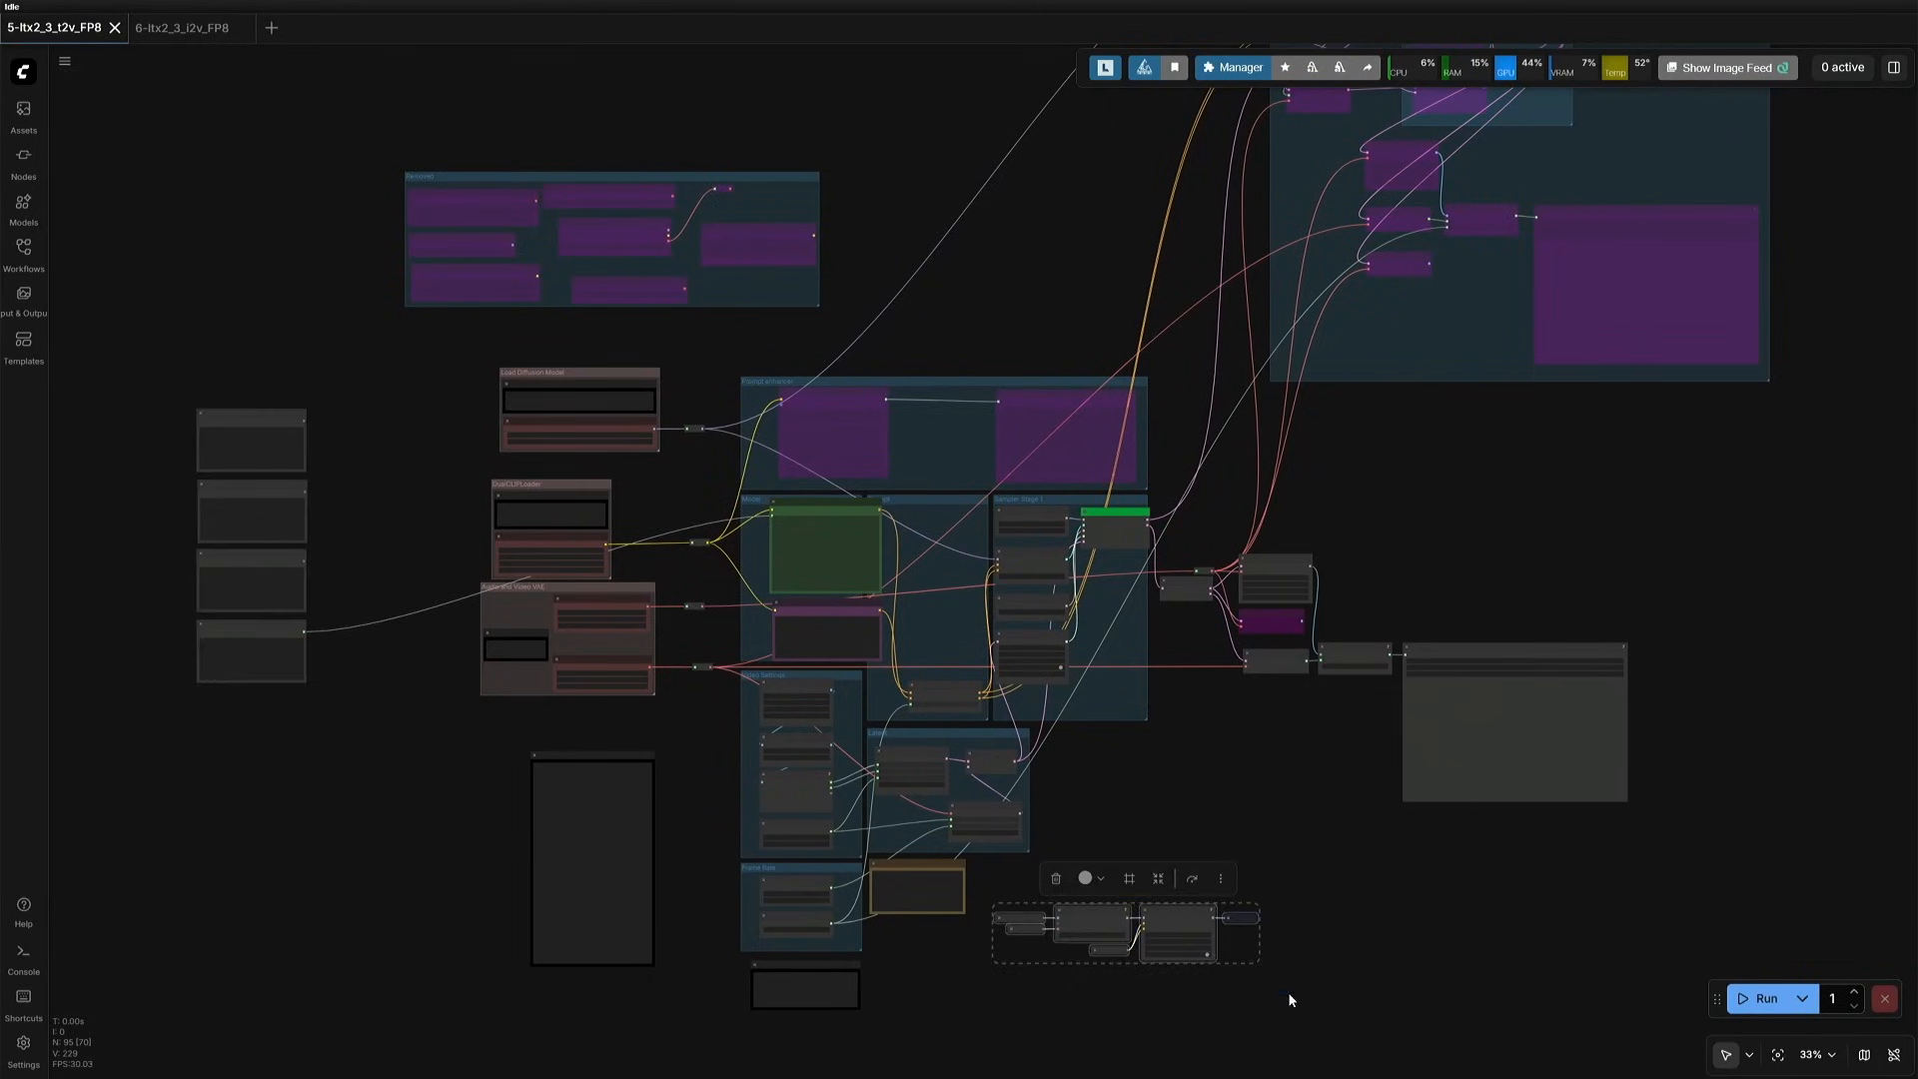
left_click(1056, 880)
- Add a Unet Loader (GGUF) node and place it beside the Load Diffusion Model group
scroll(753, 815, "up", 3)
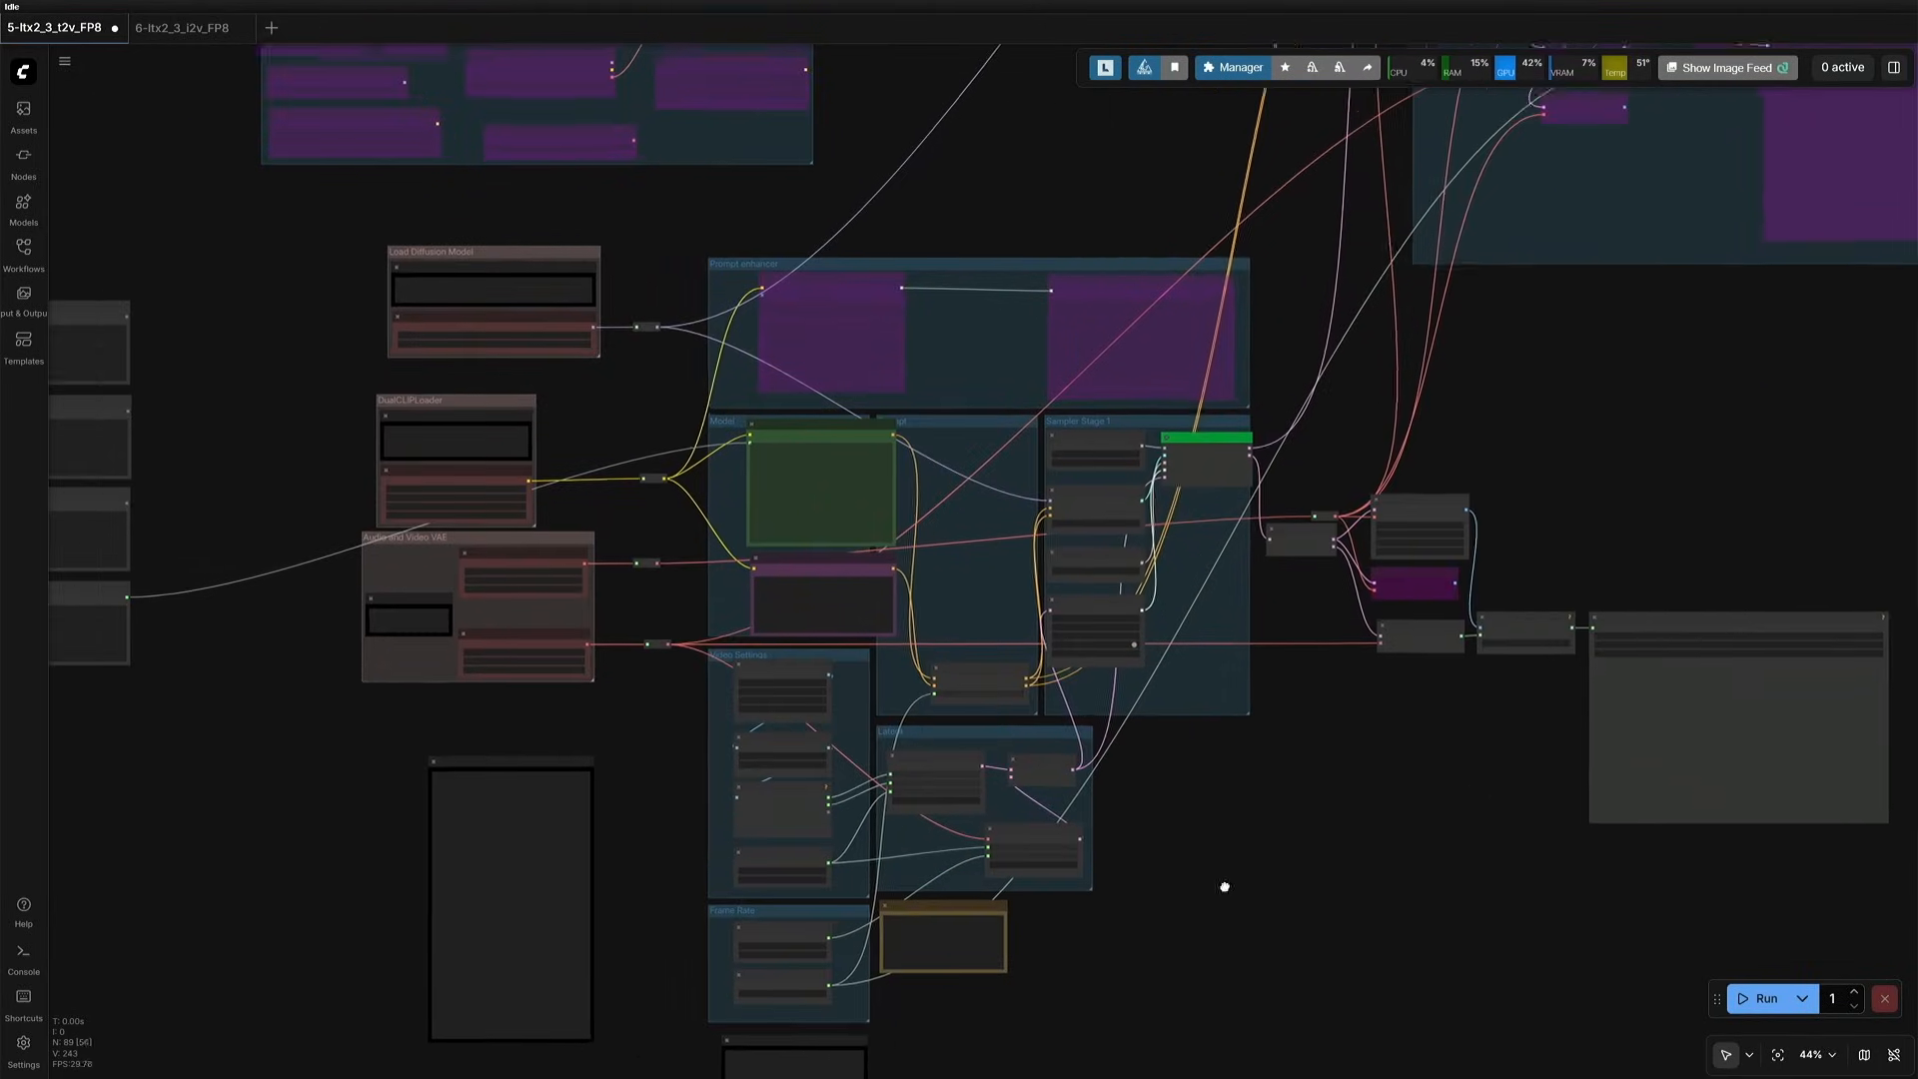
scroll(334, 404, "up", 9)
left_click_drag(316, 330, 310, 434)
left_click_drag(490, 245, 744, 789)
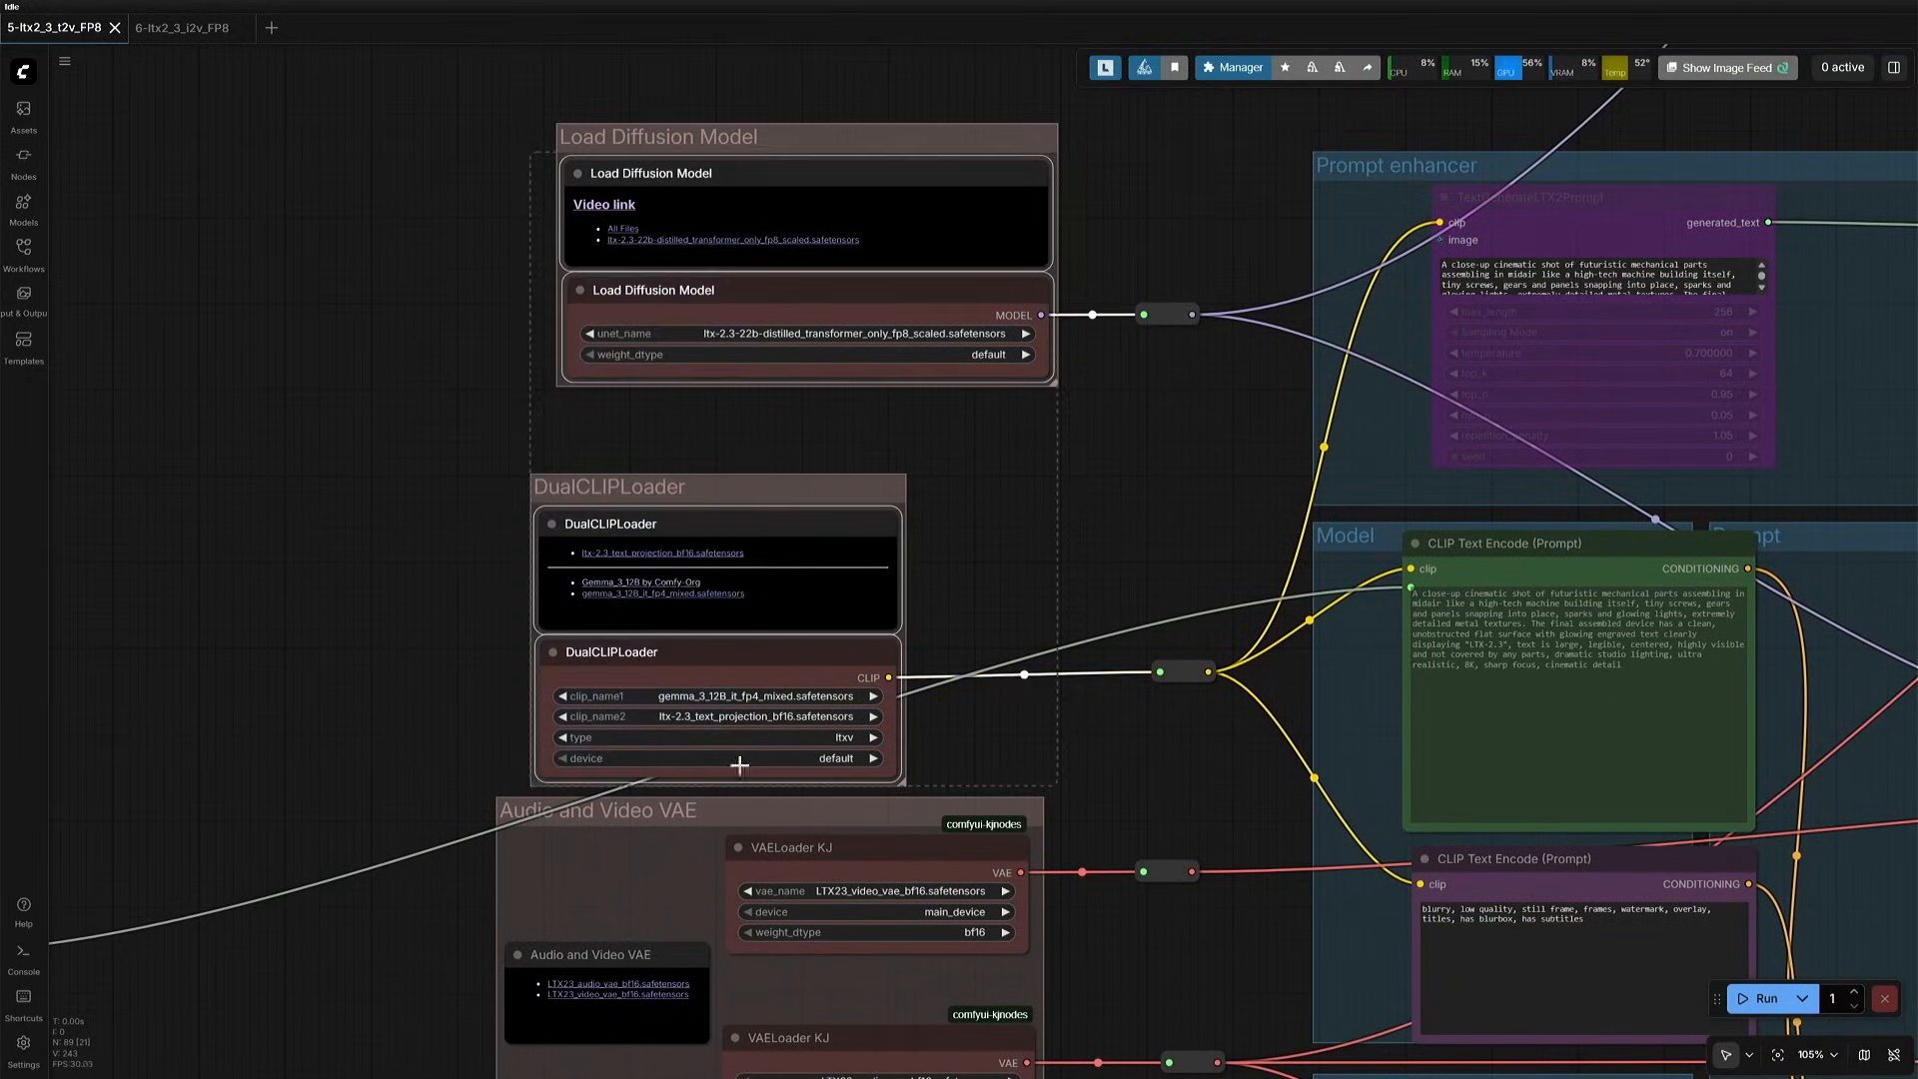
left_click_drag(203, 340, 505, 467)
double_click(506, 466)
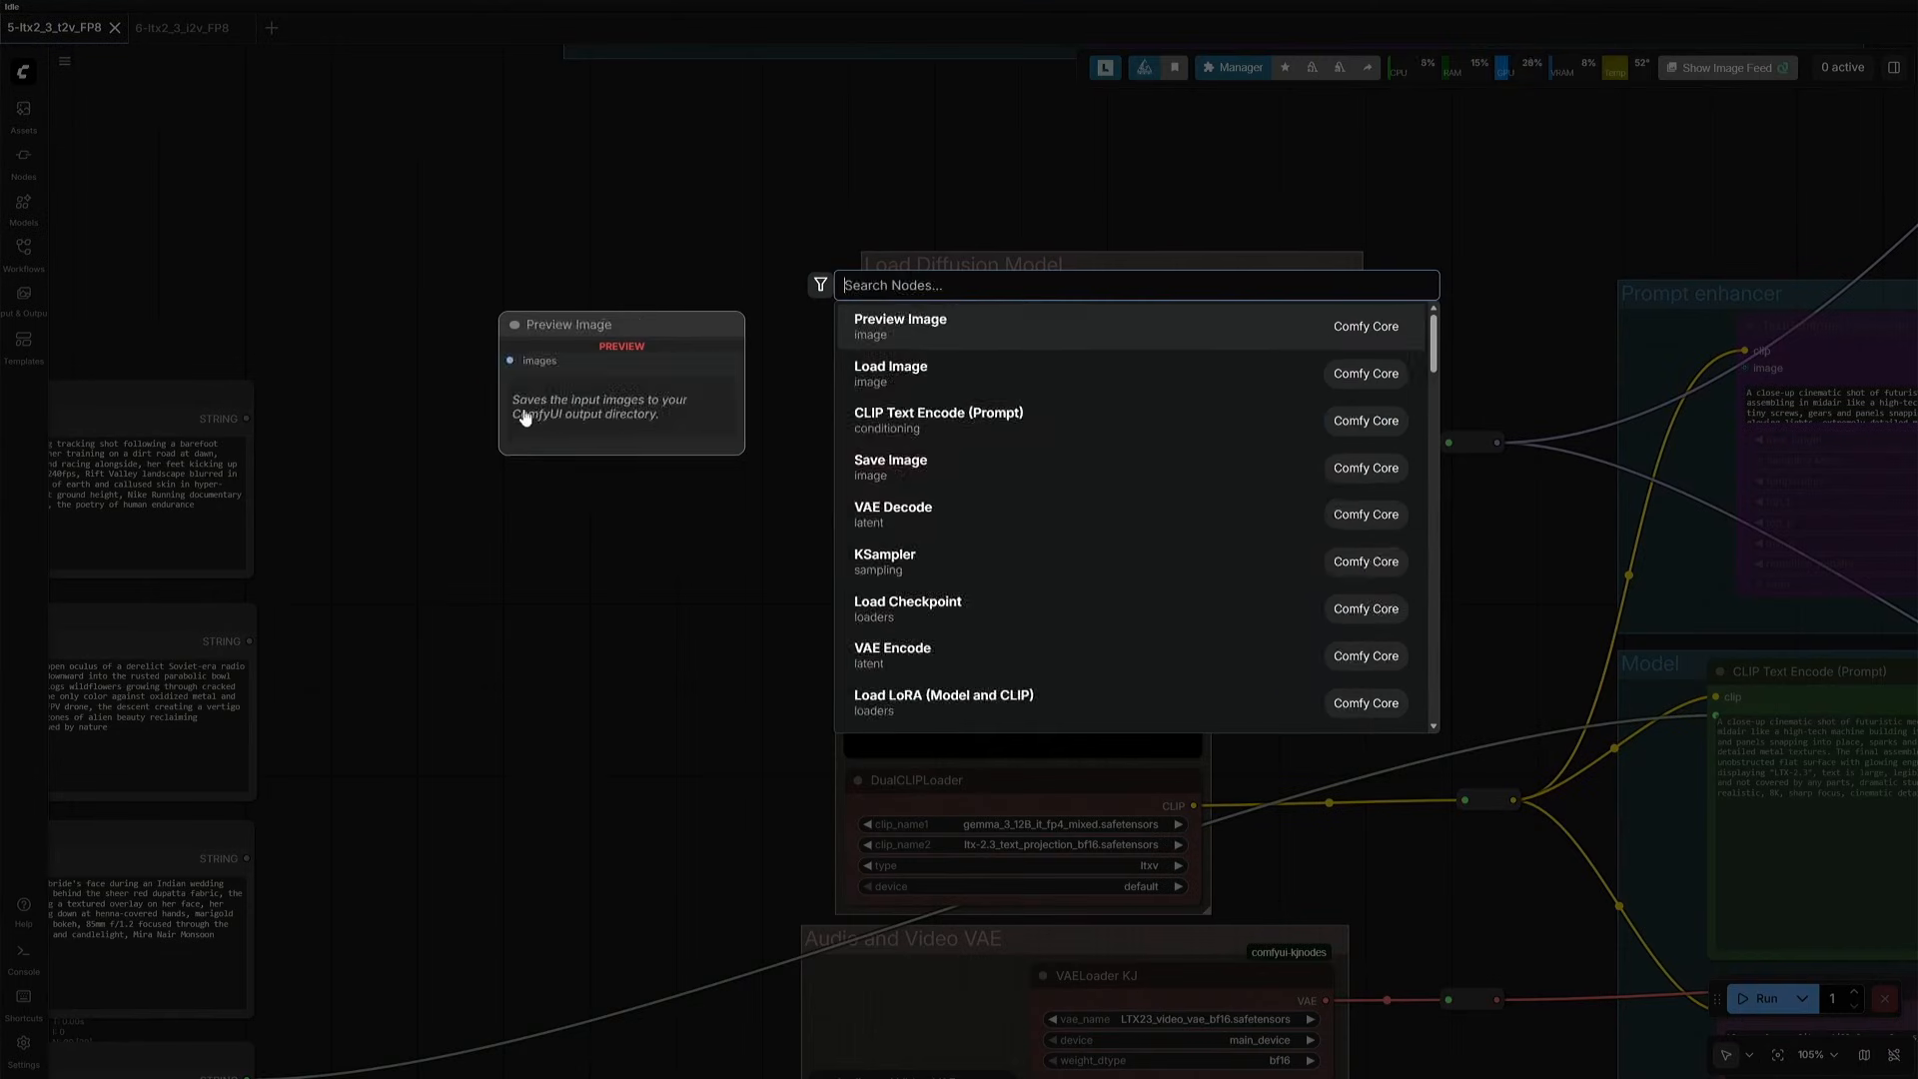
type("unet")
left_click(911, 388)
left_click_drag(642, 414, 721, 438)
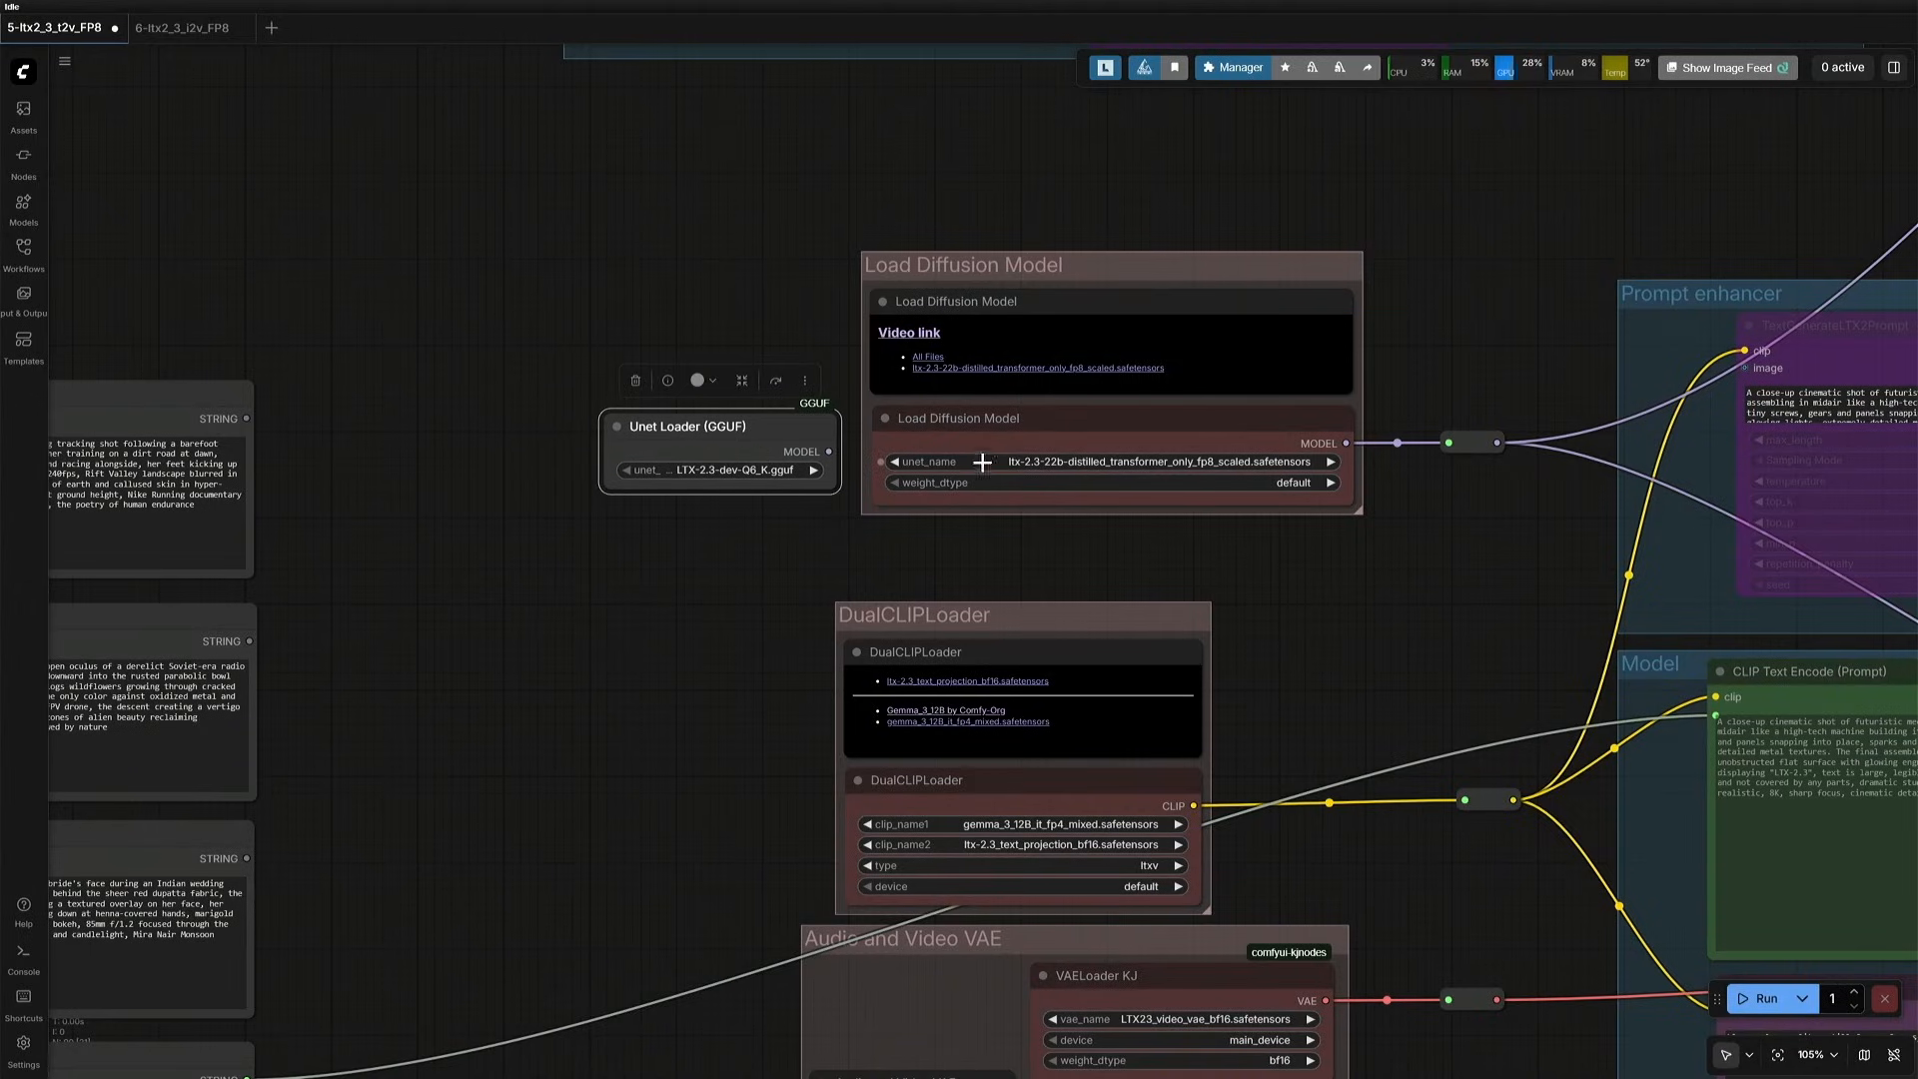
- Add a CLIPLoader (GGUF) node beside the DualCLIPLoader group
left_click(995, 429)
scroll(639, 557, "up", 3)
double_click(641, 565)
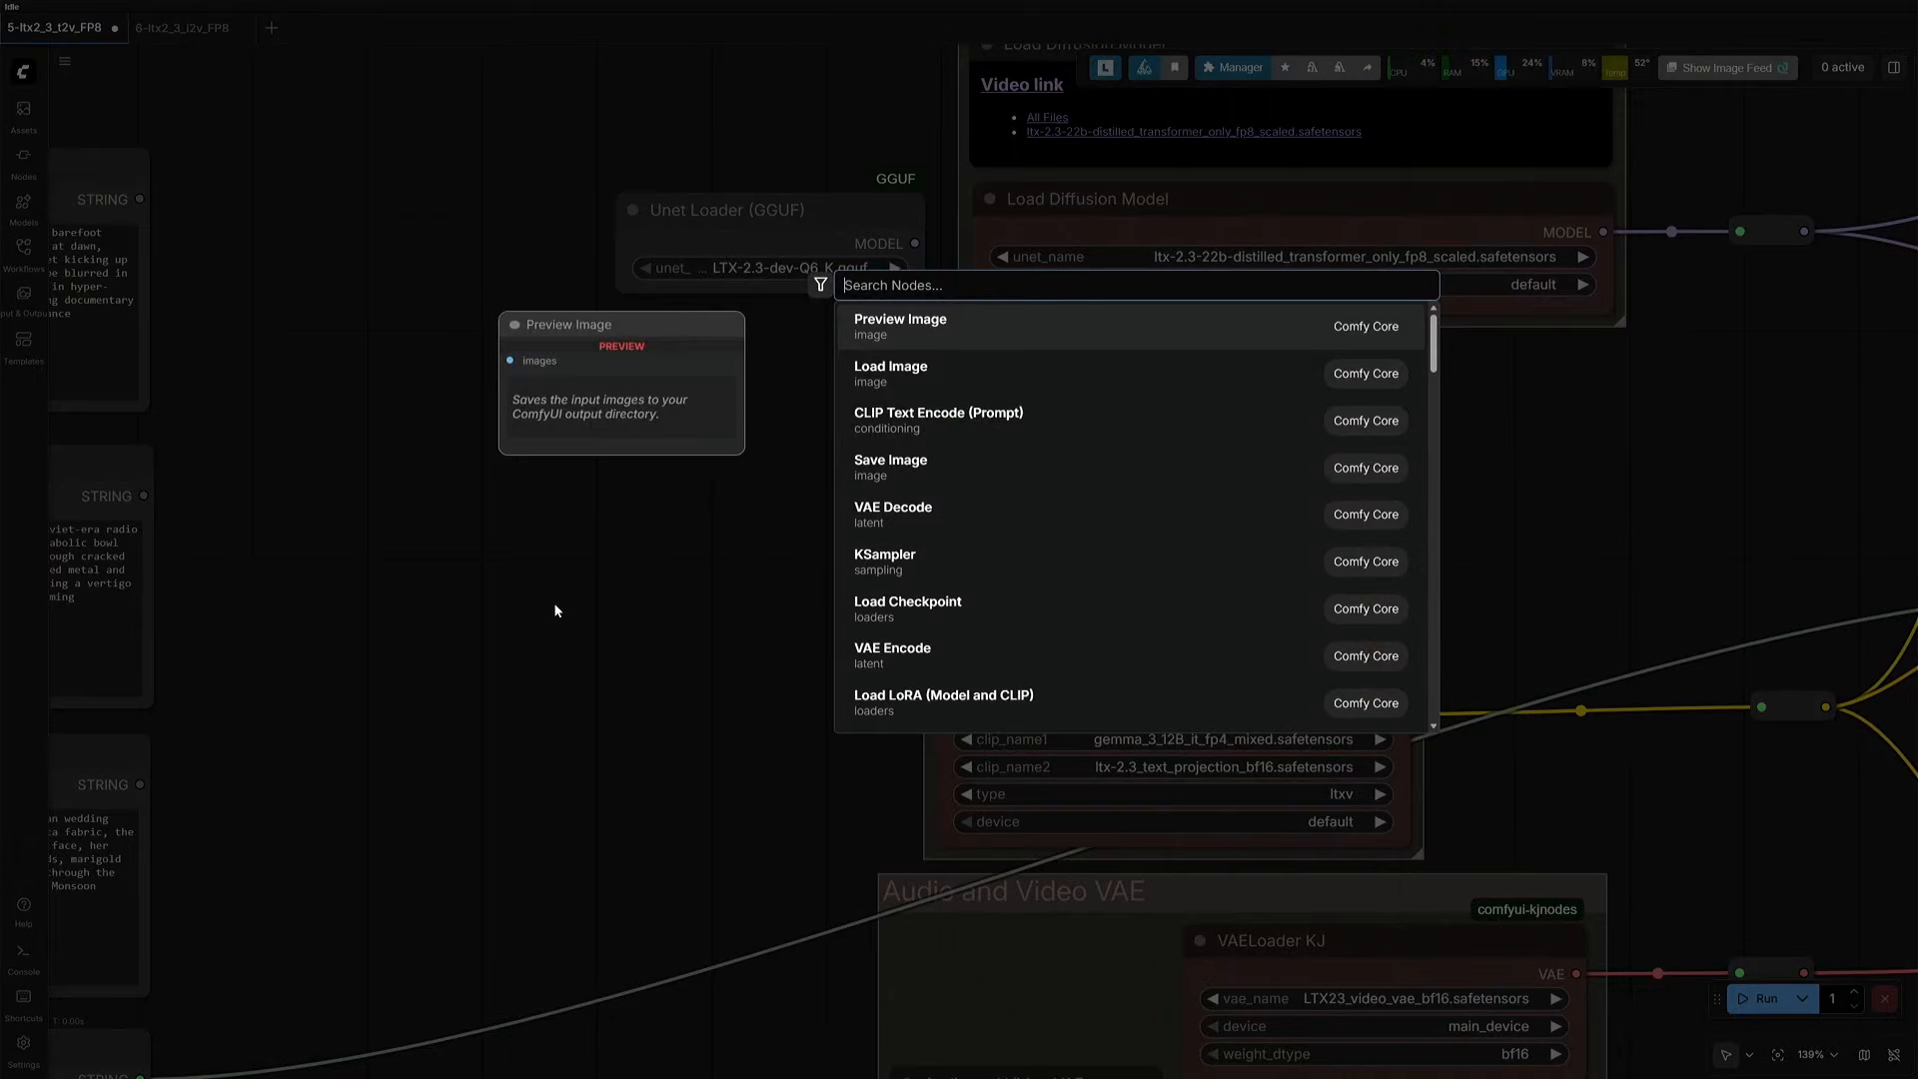
type("clipload")
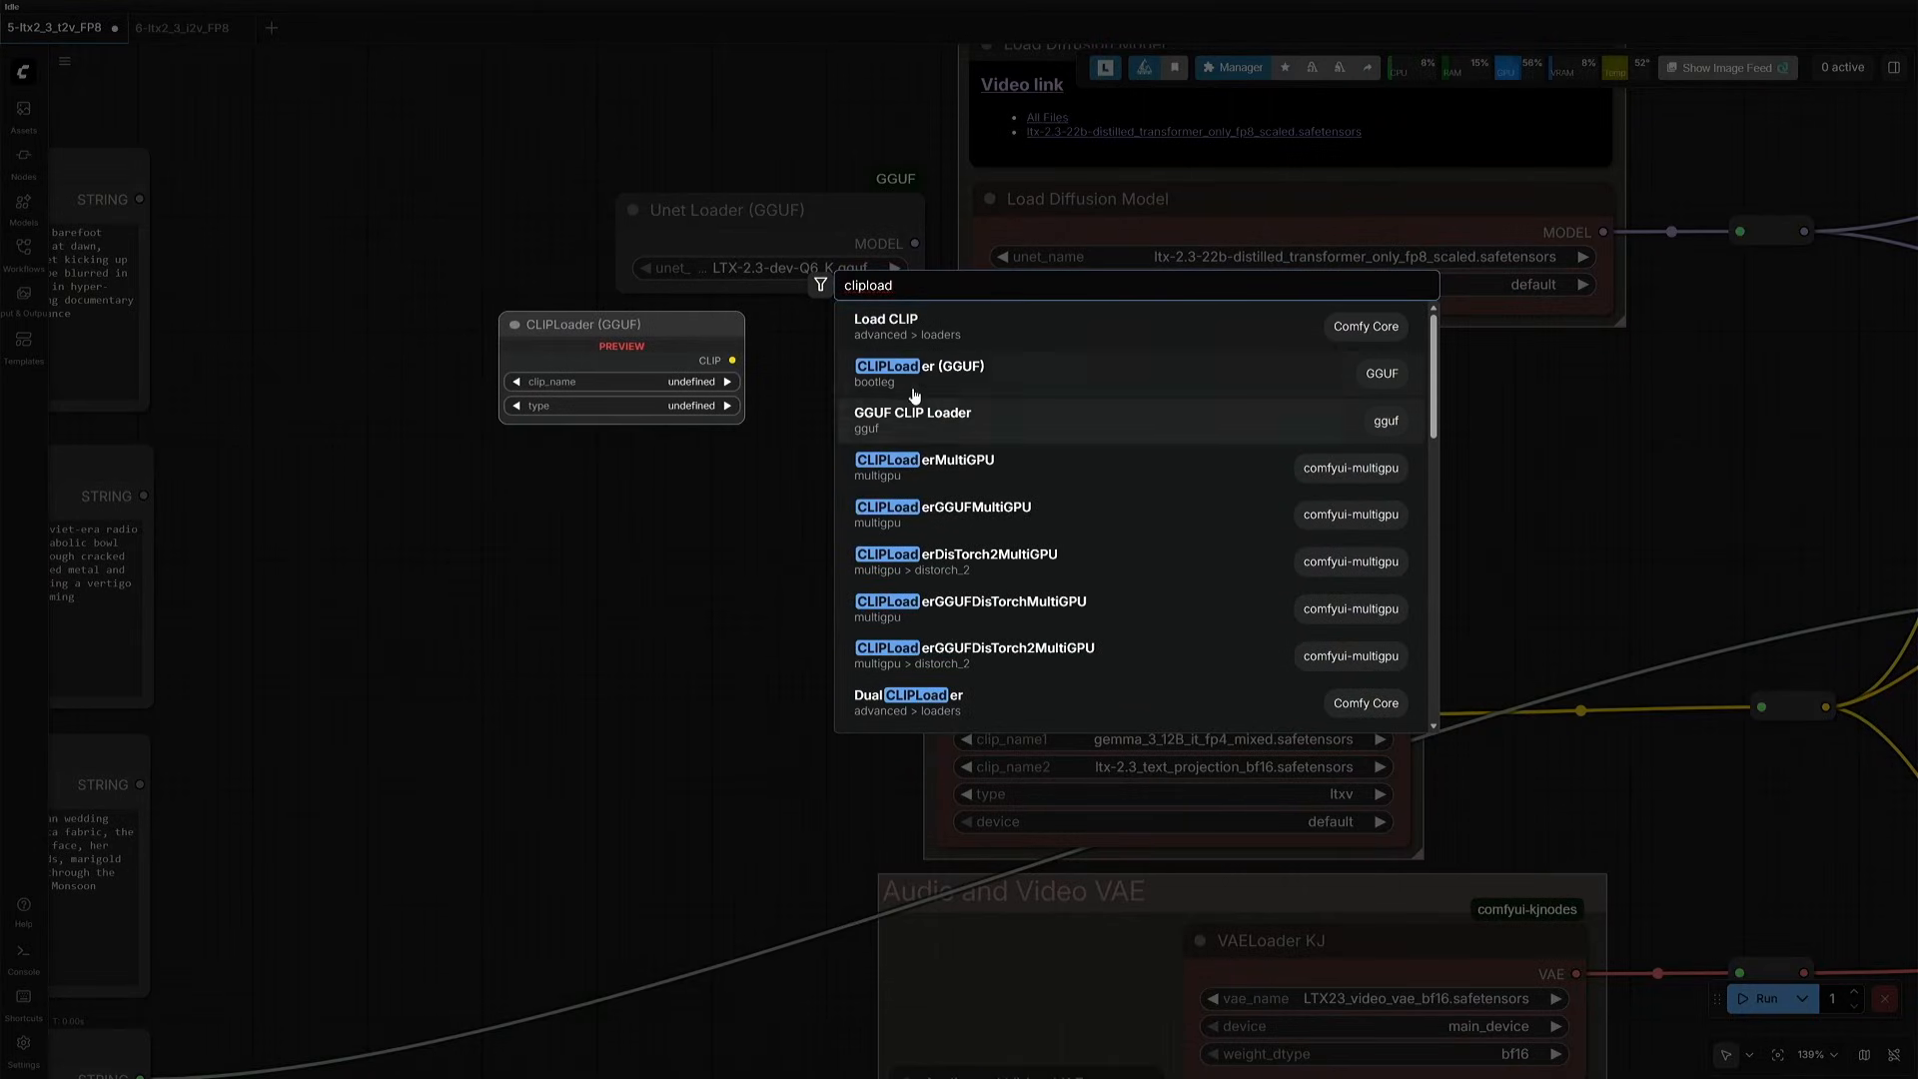
left_click(910, 388)
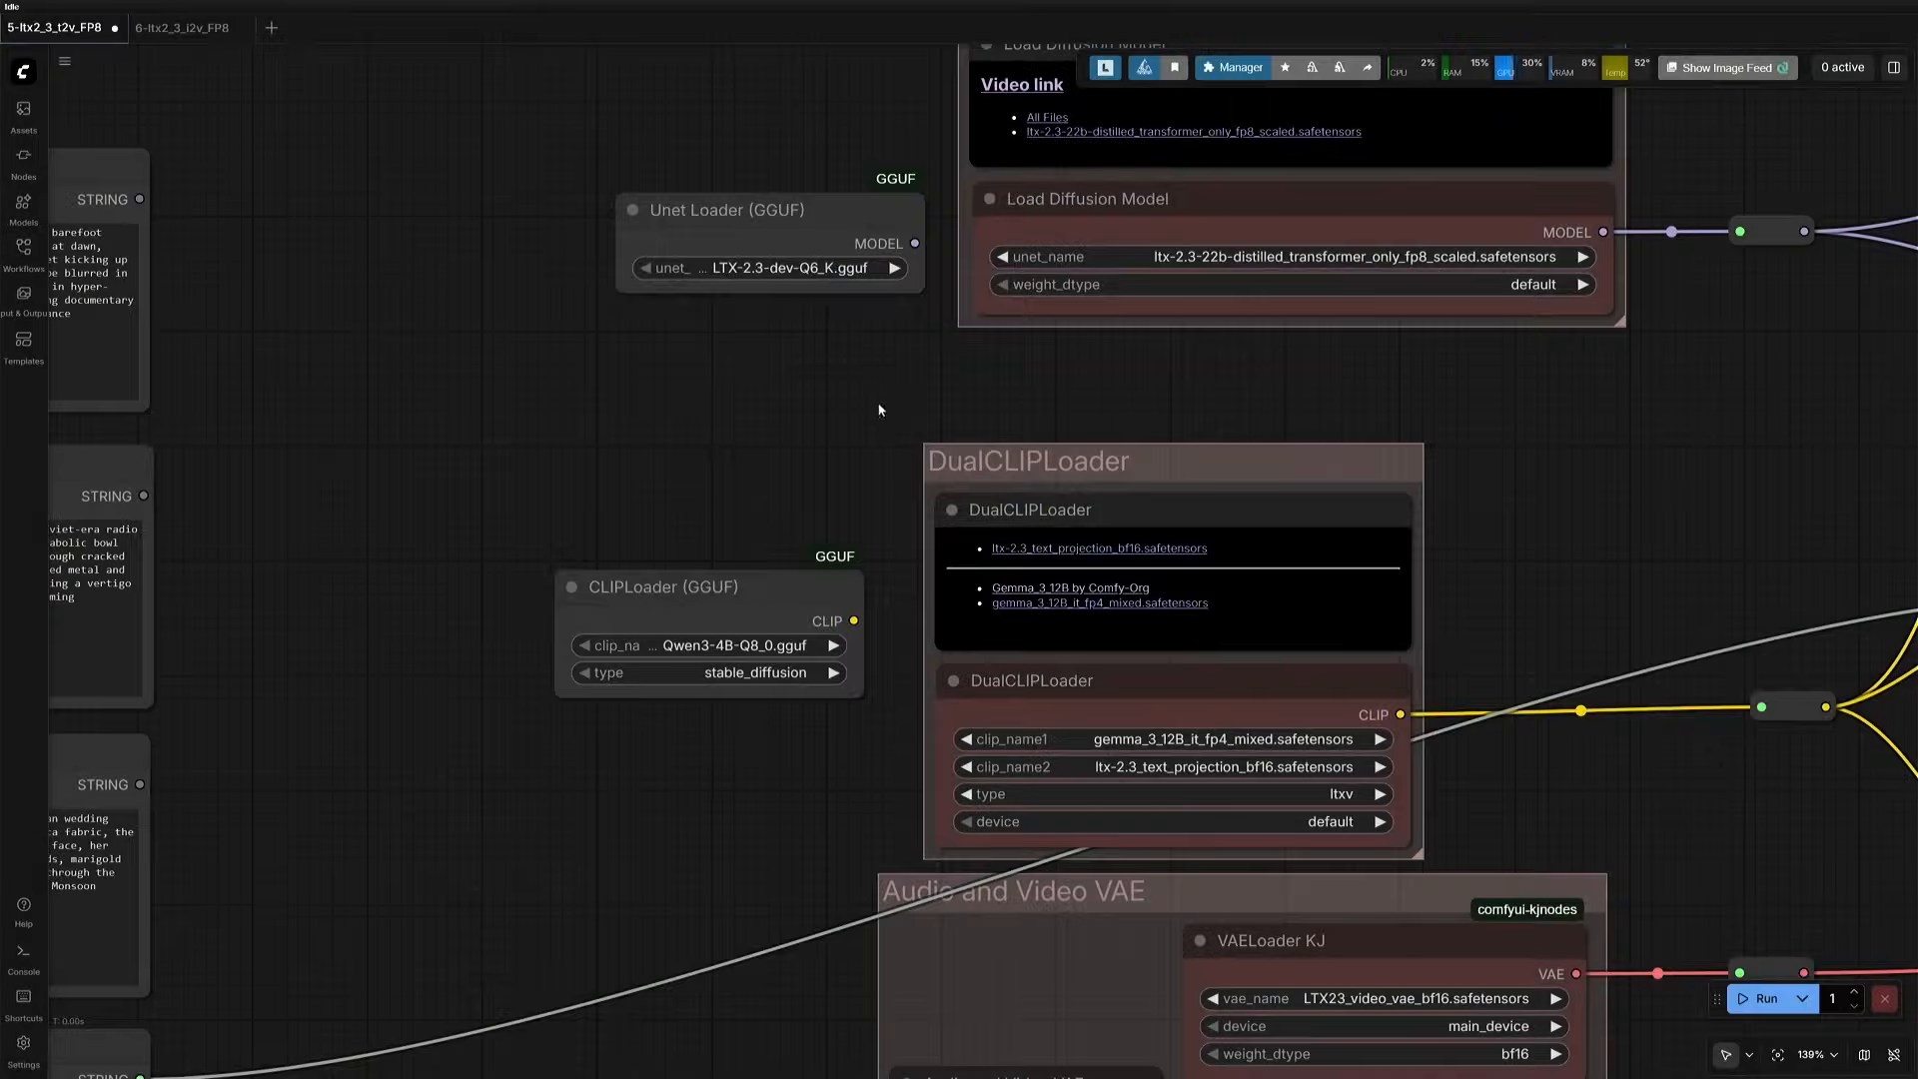
- Add a GGUF CLIP Loader node and place it below the CLIPLoader (GGUF) node
double_click(621, 472)
type("clipload")
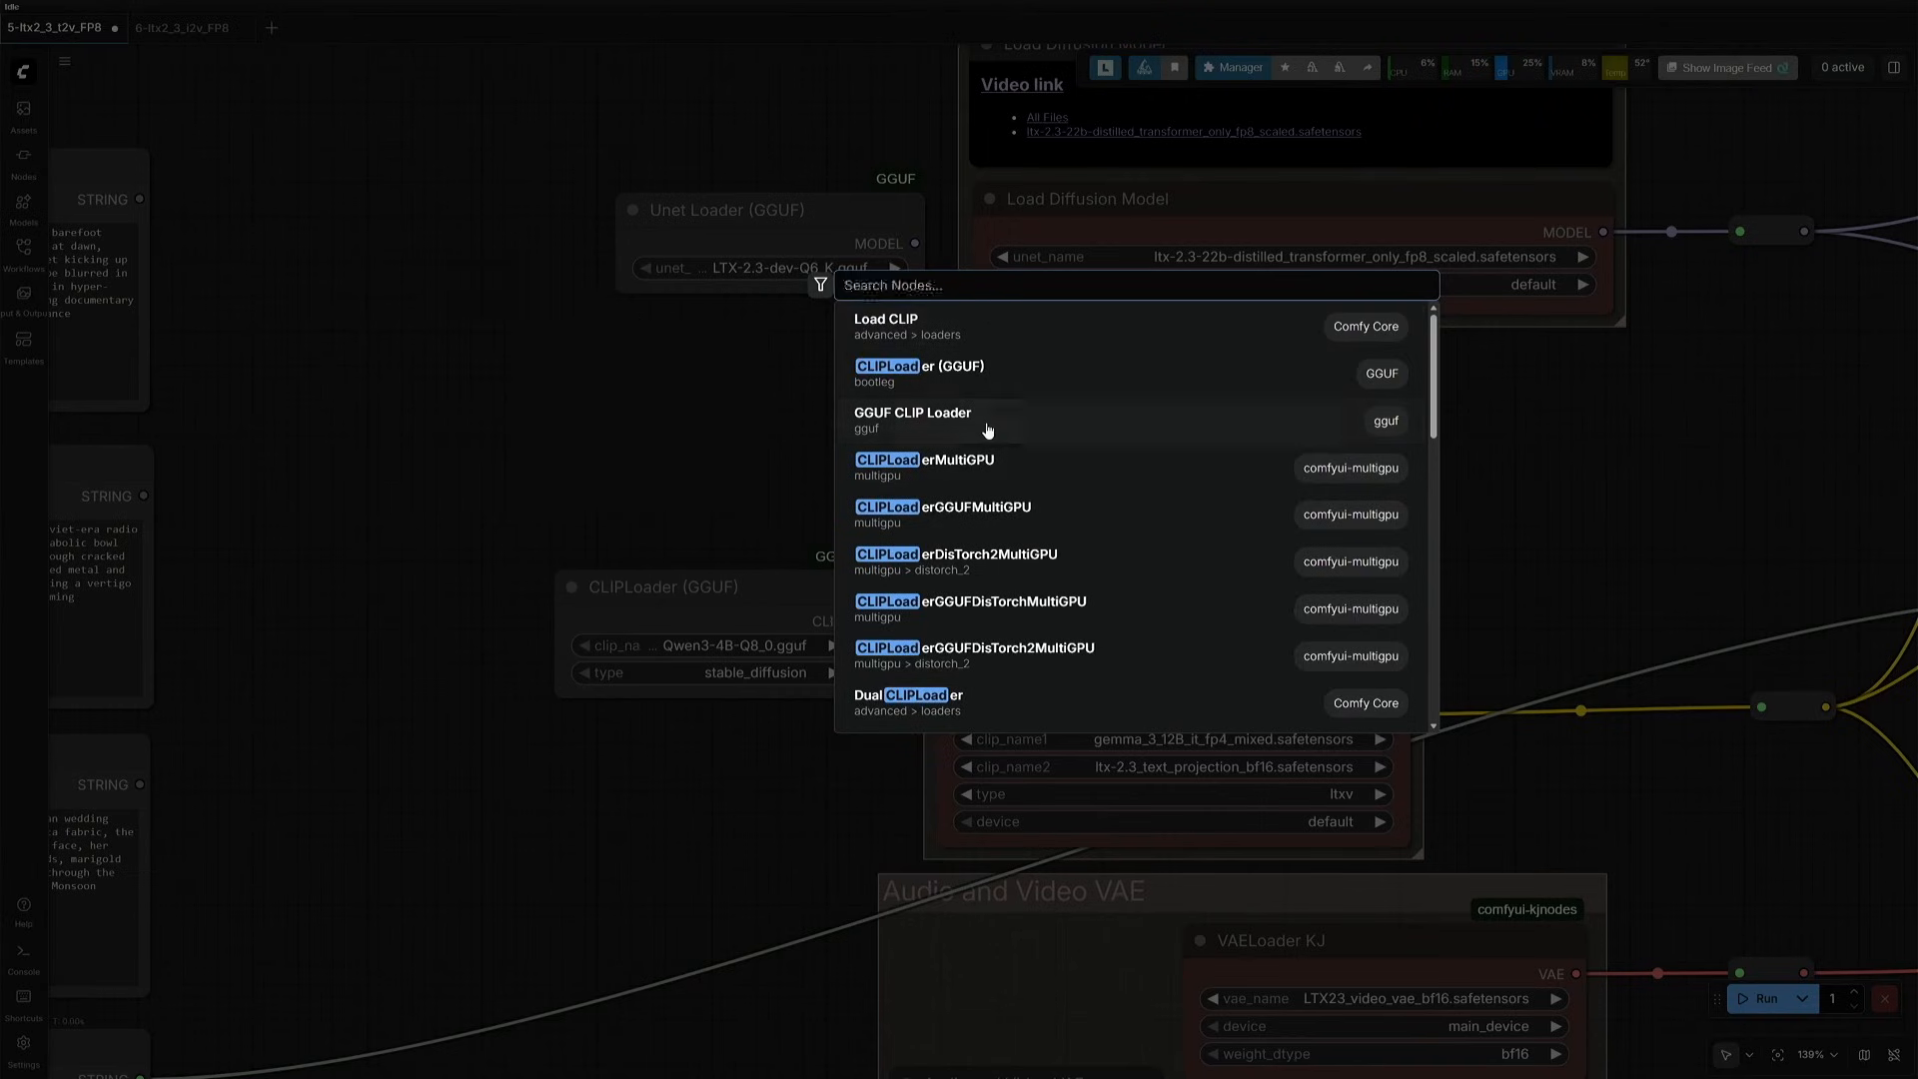
left_click(984, 424)
left_click_drag(755, 444, 655, 761)
scroll(1089, 849, "up", 4)
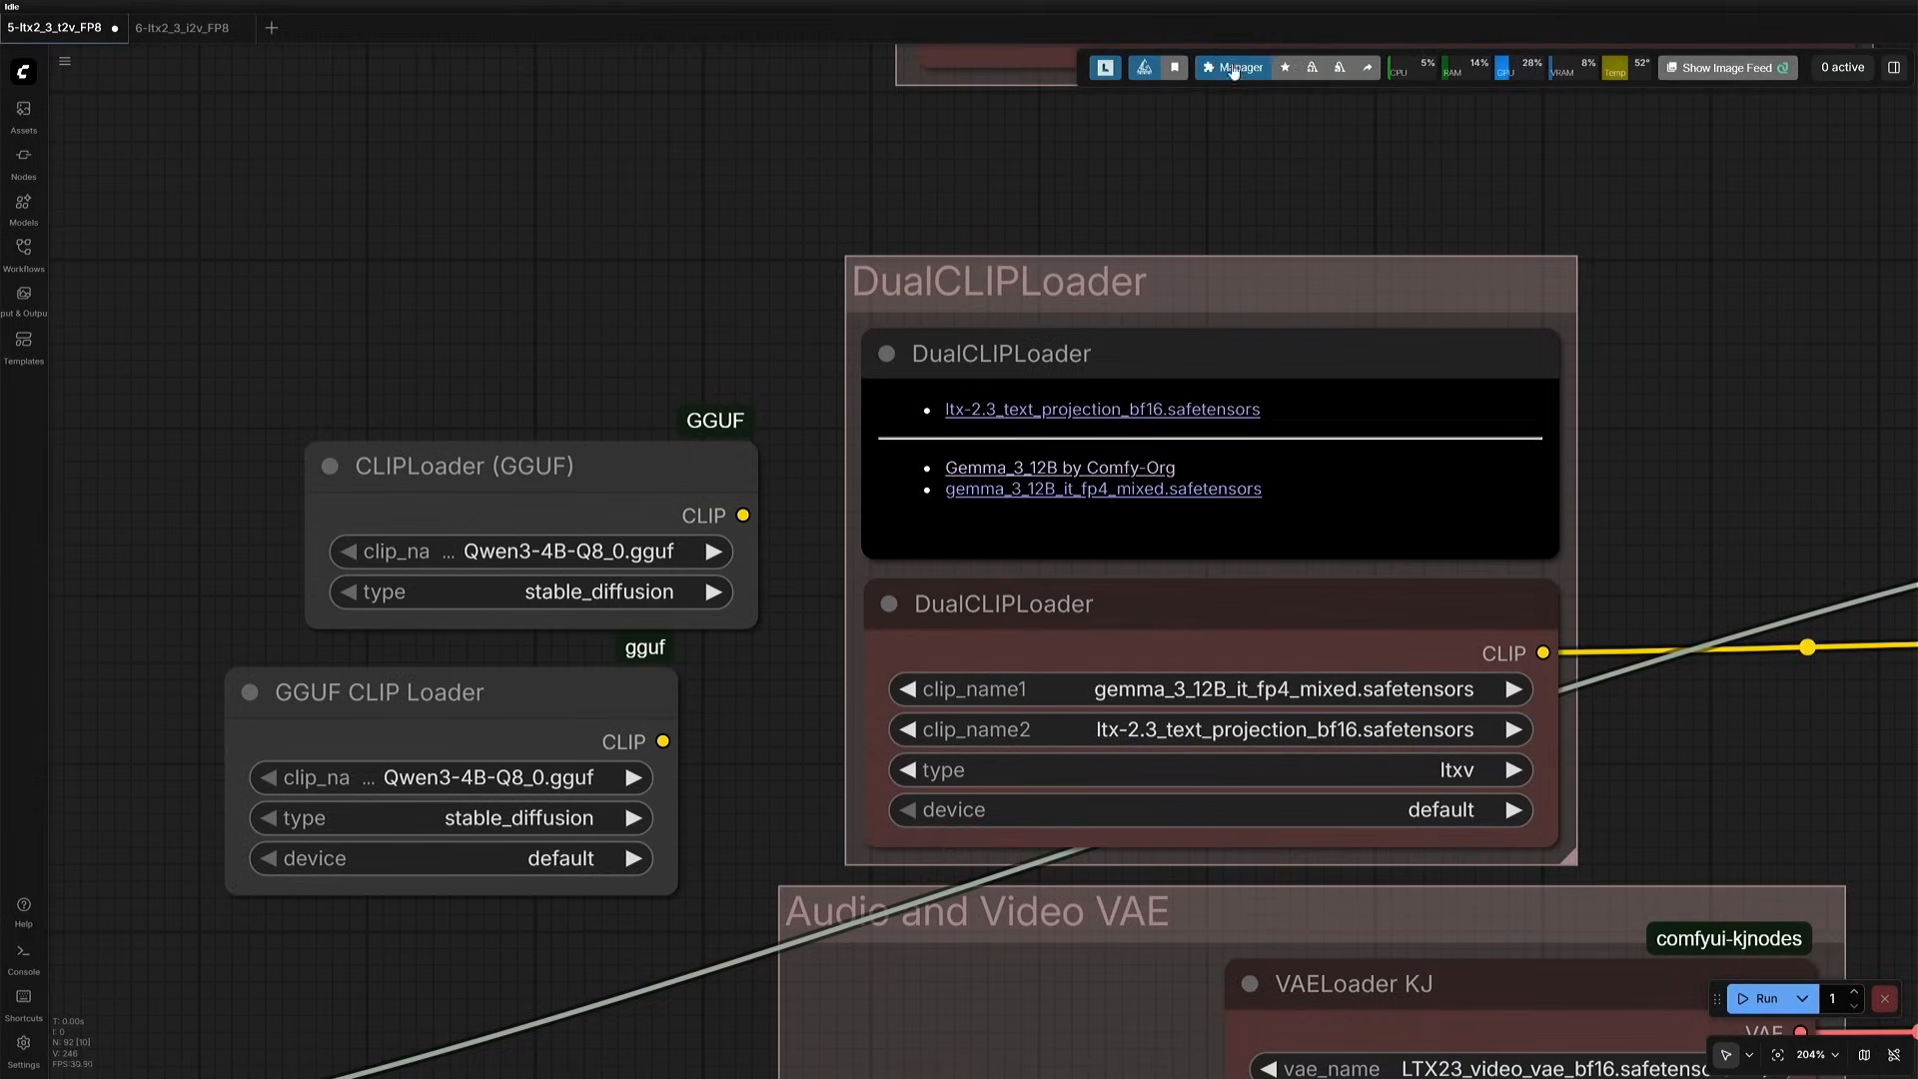
- Filter the custom nodes manager to installed packages and search them for gguf
left_click(1244, 66)
left_click(955, 403)
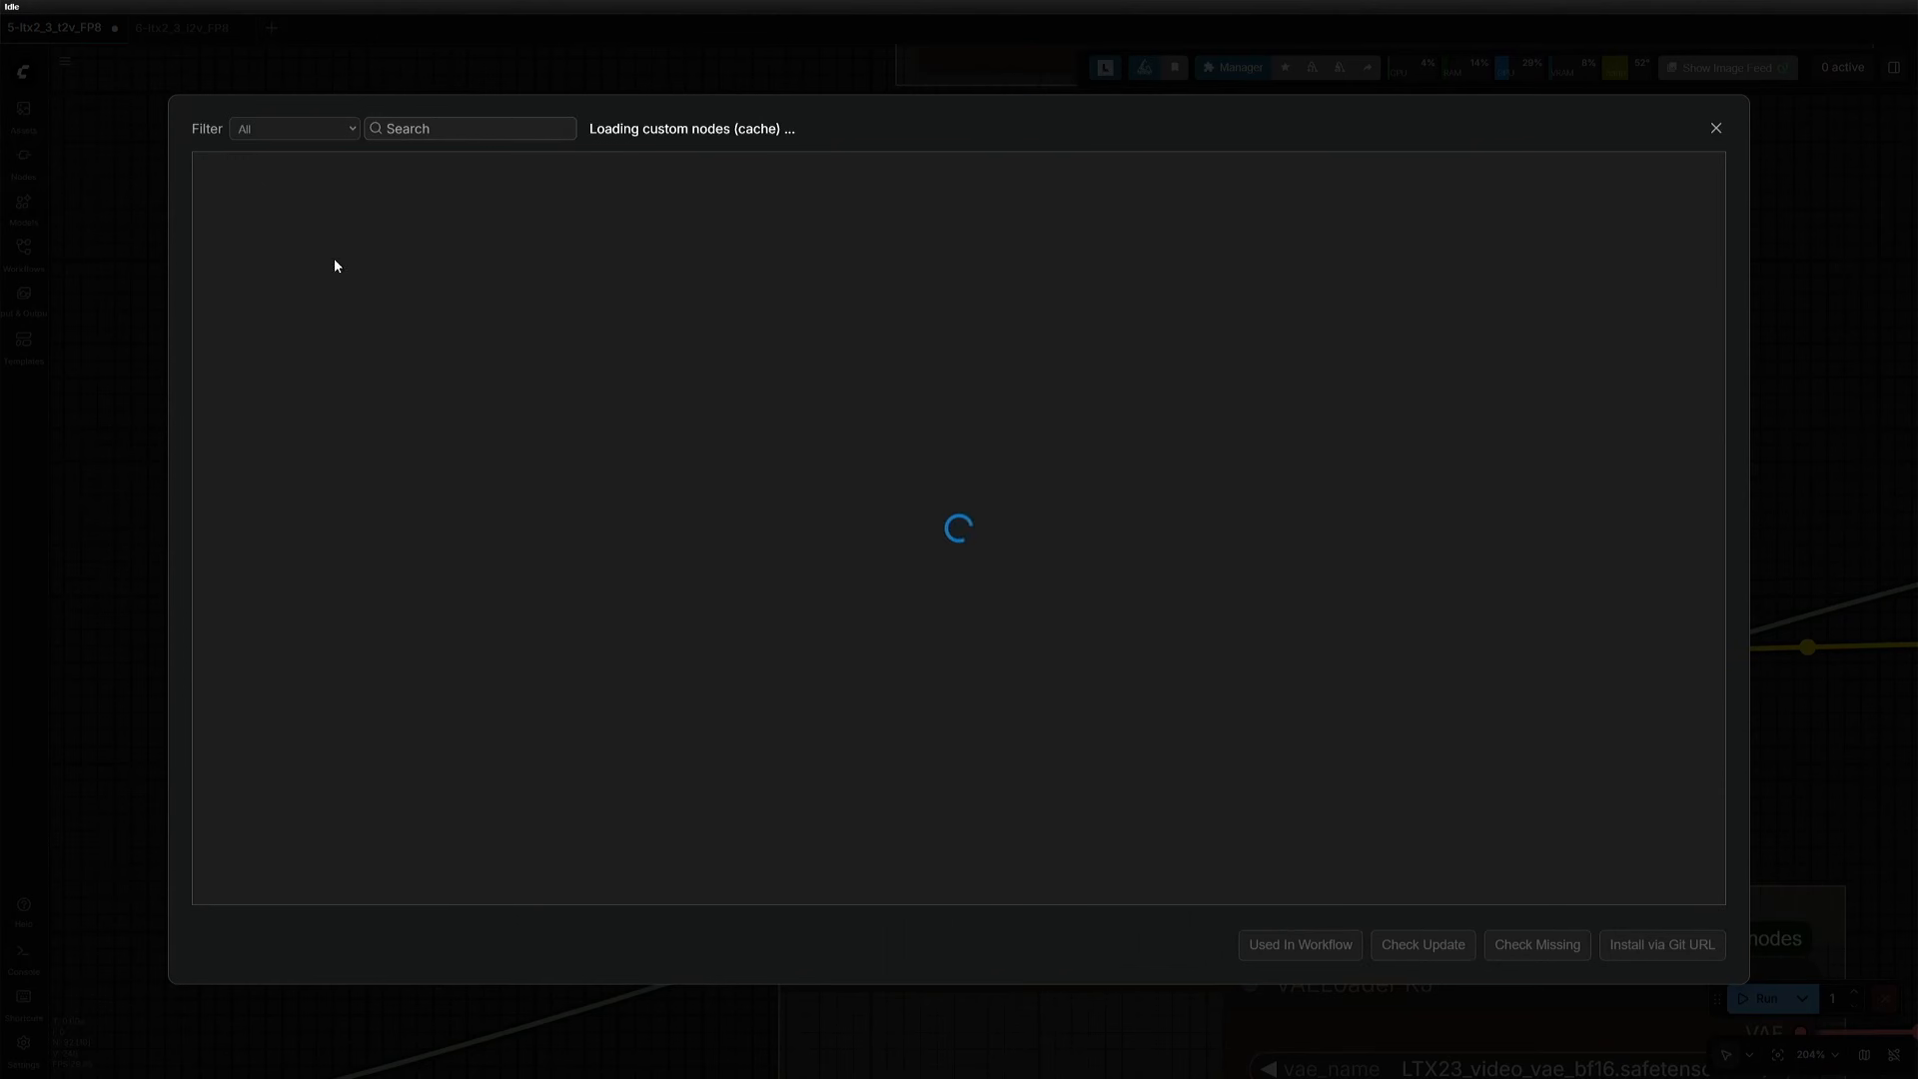
left_click(271, 128)
left_click(265, 172)
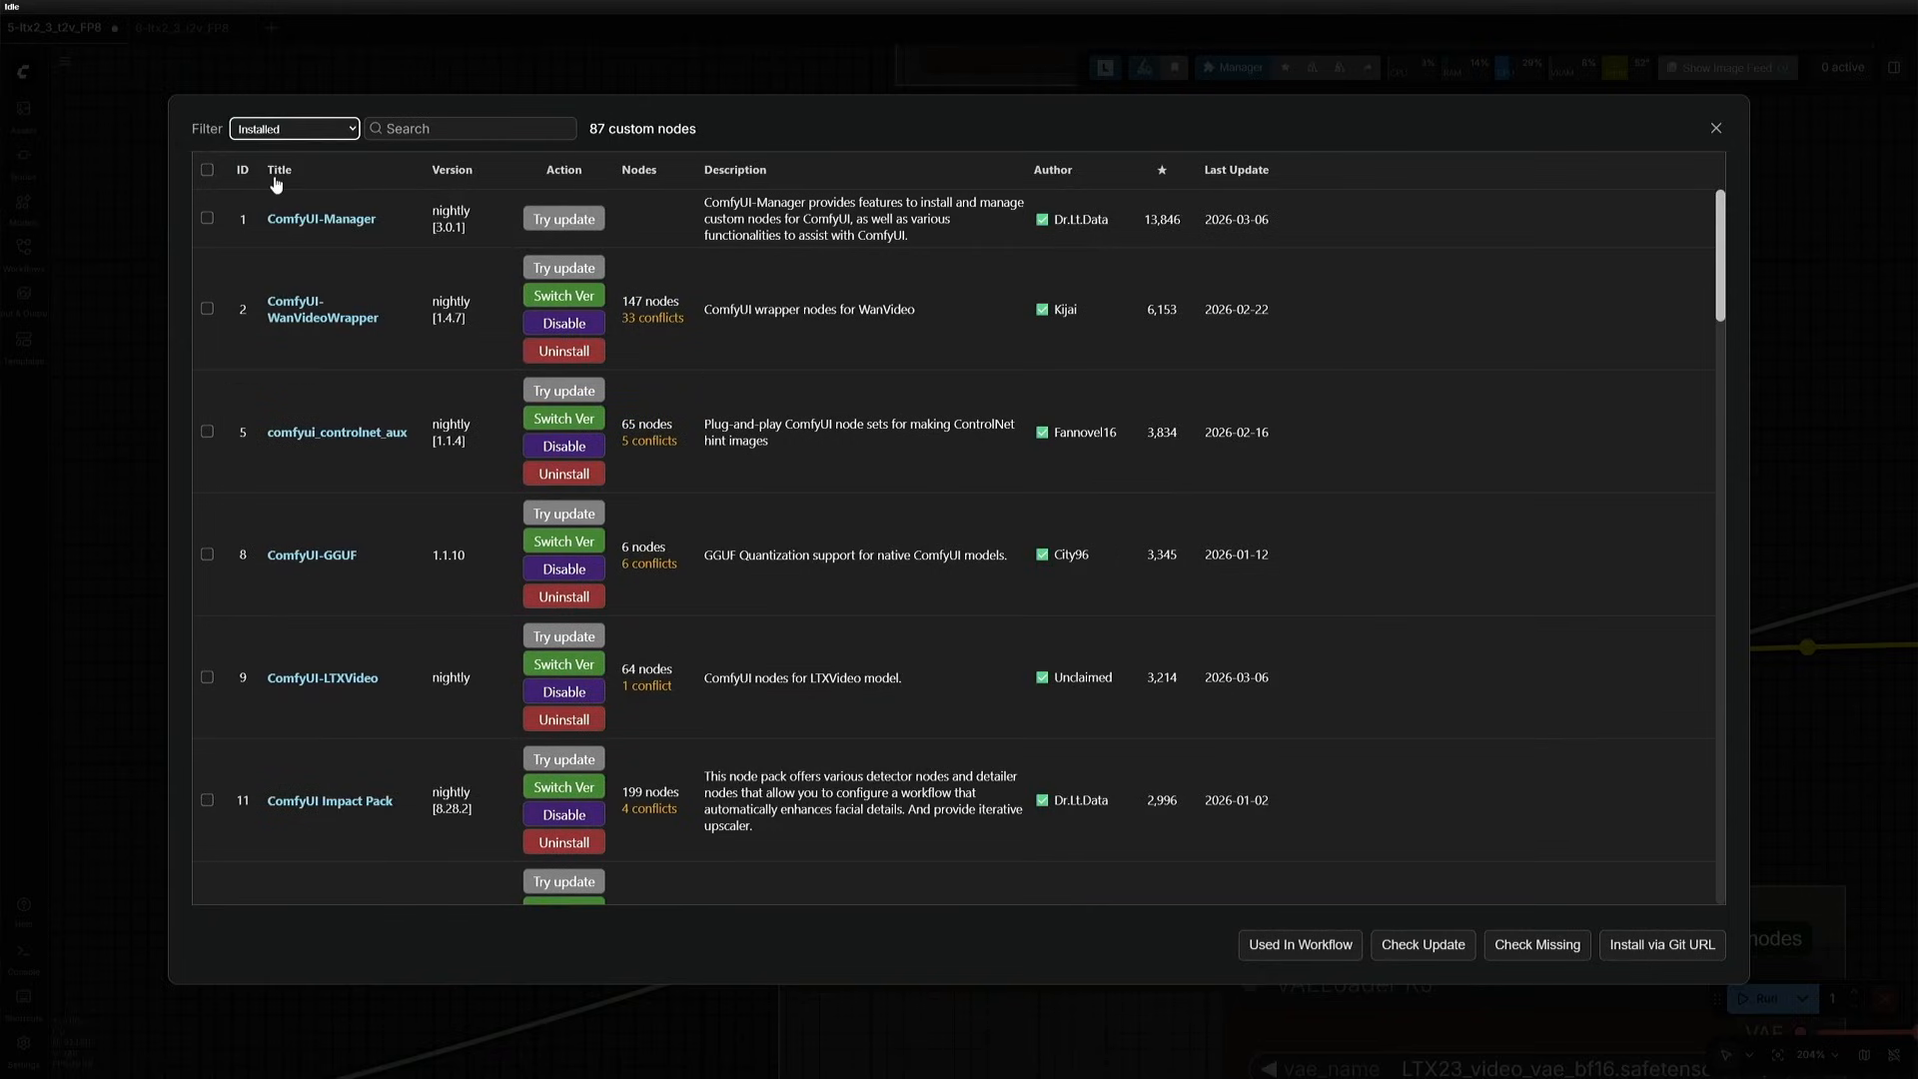
left_click(456, 130)
type("gguf")
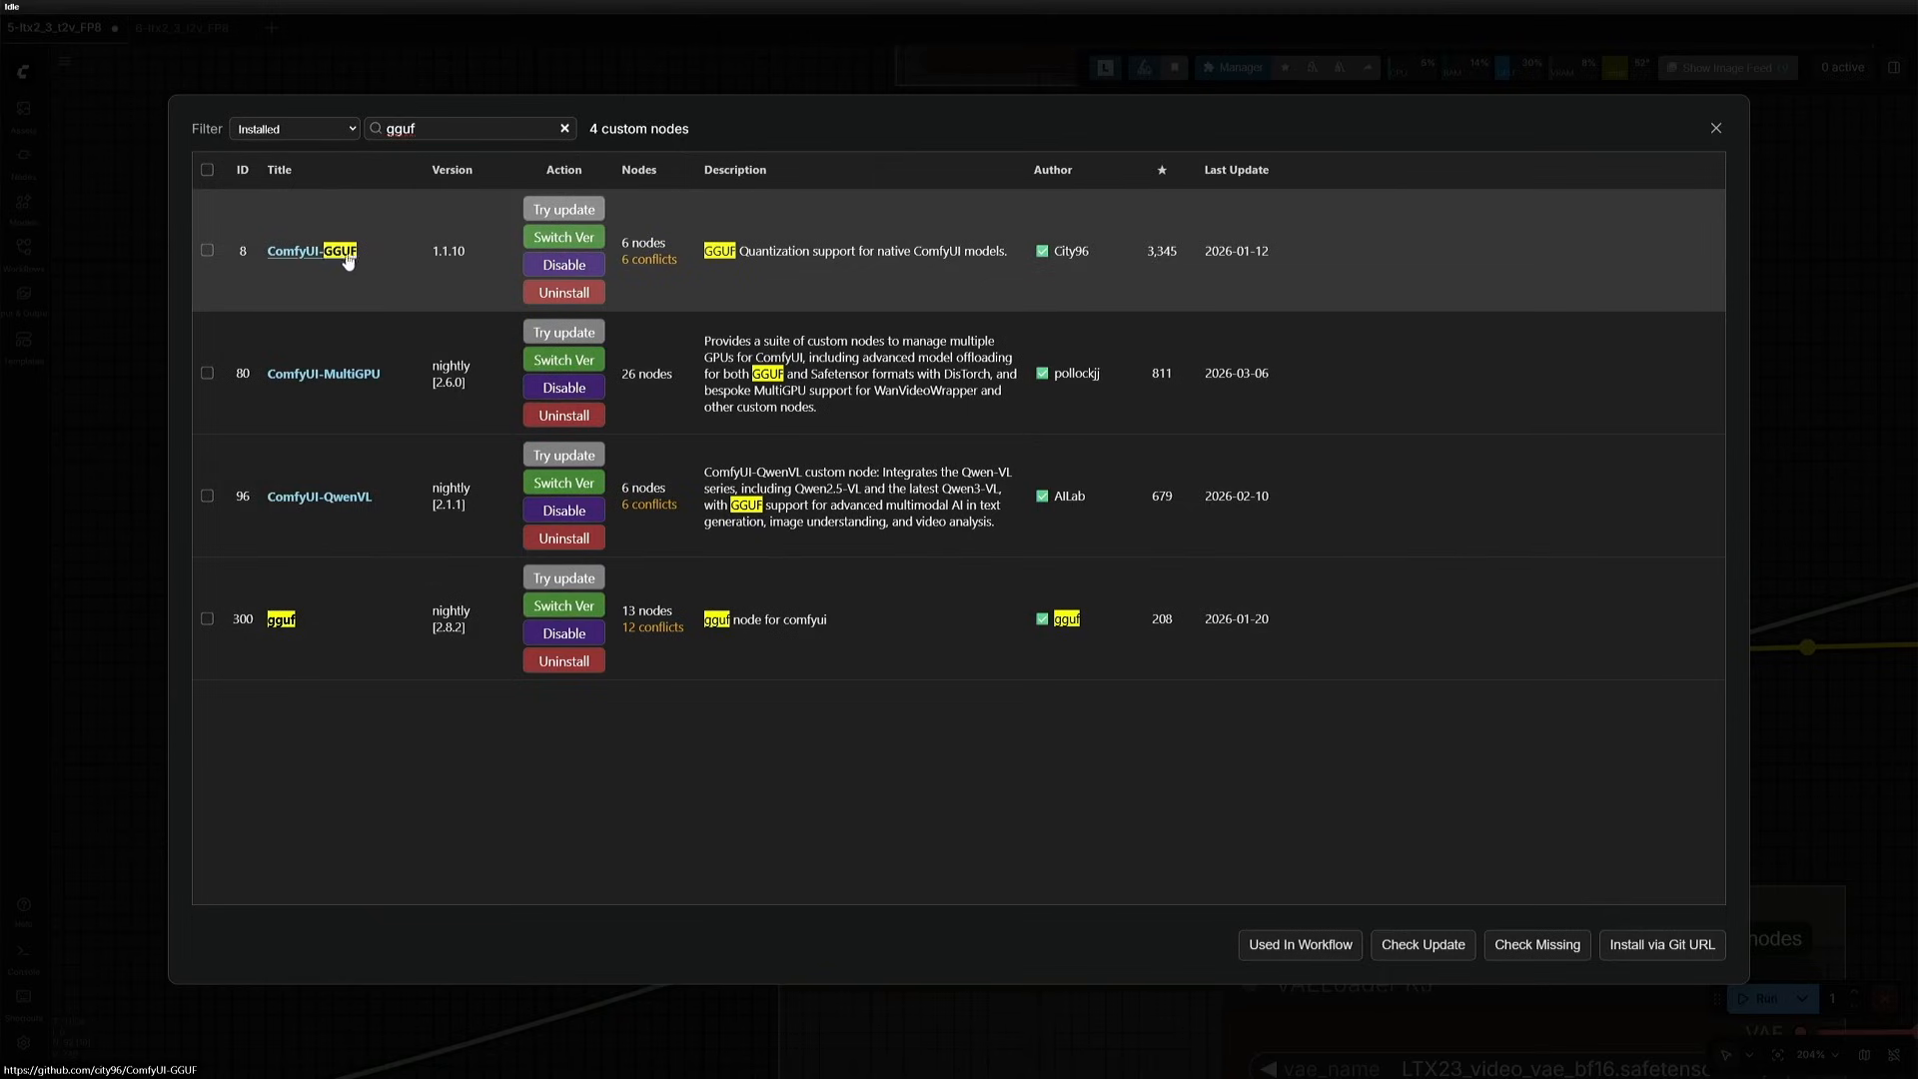
mouse_move(1071, 255)
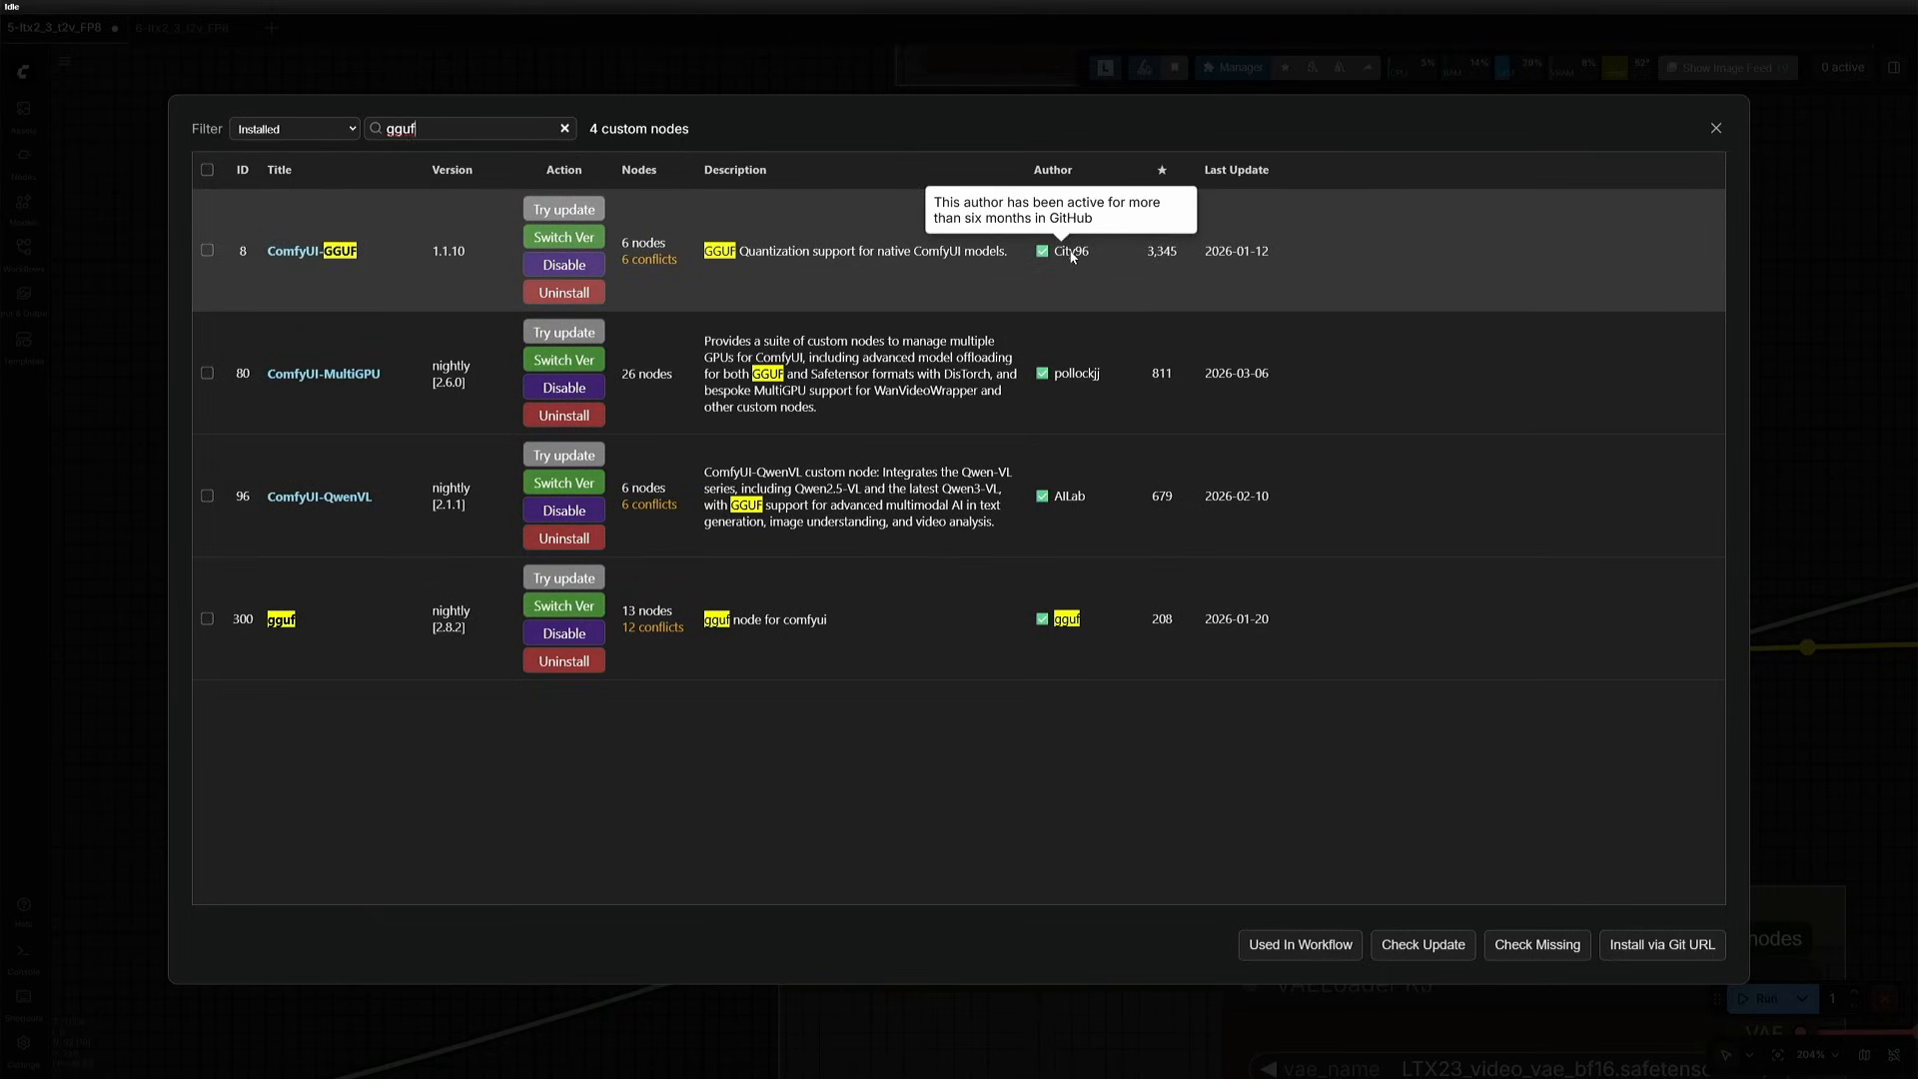
- Examine the GitHub repository pages of the ComfyUI-GGUF and gguf custom nodes, including their About and release details
left_click(295, 251)
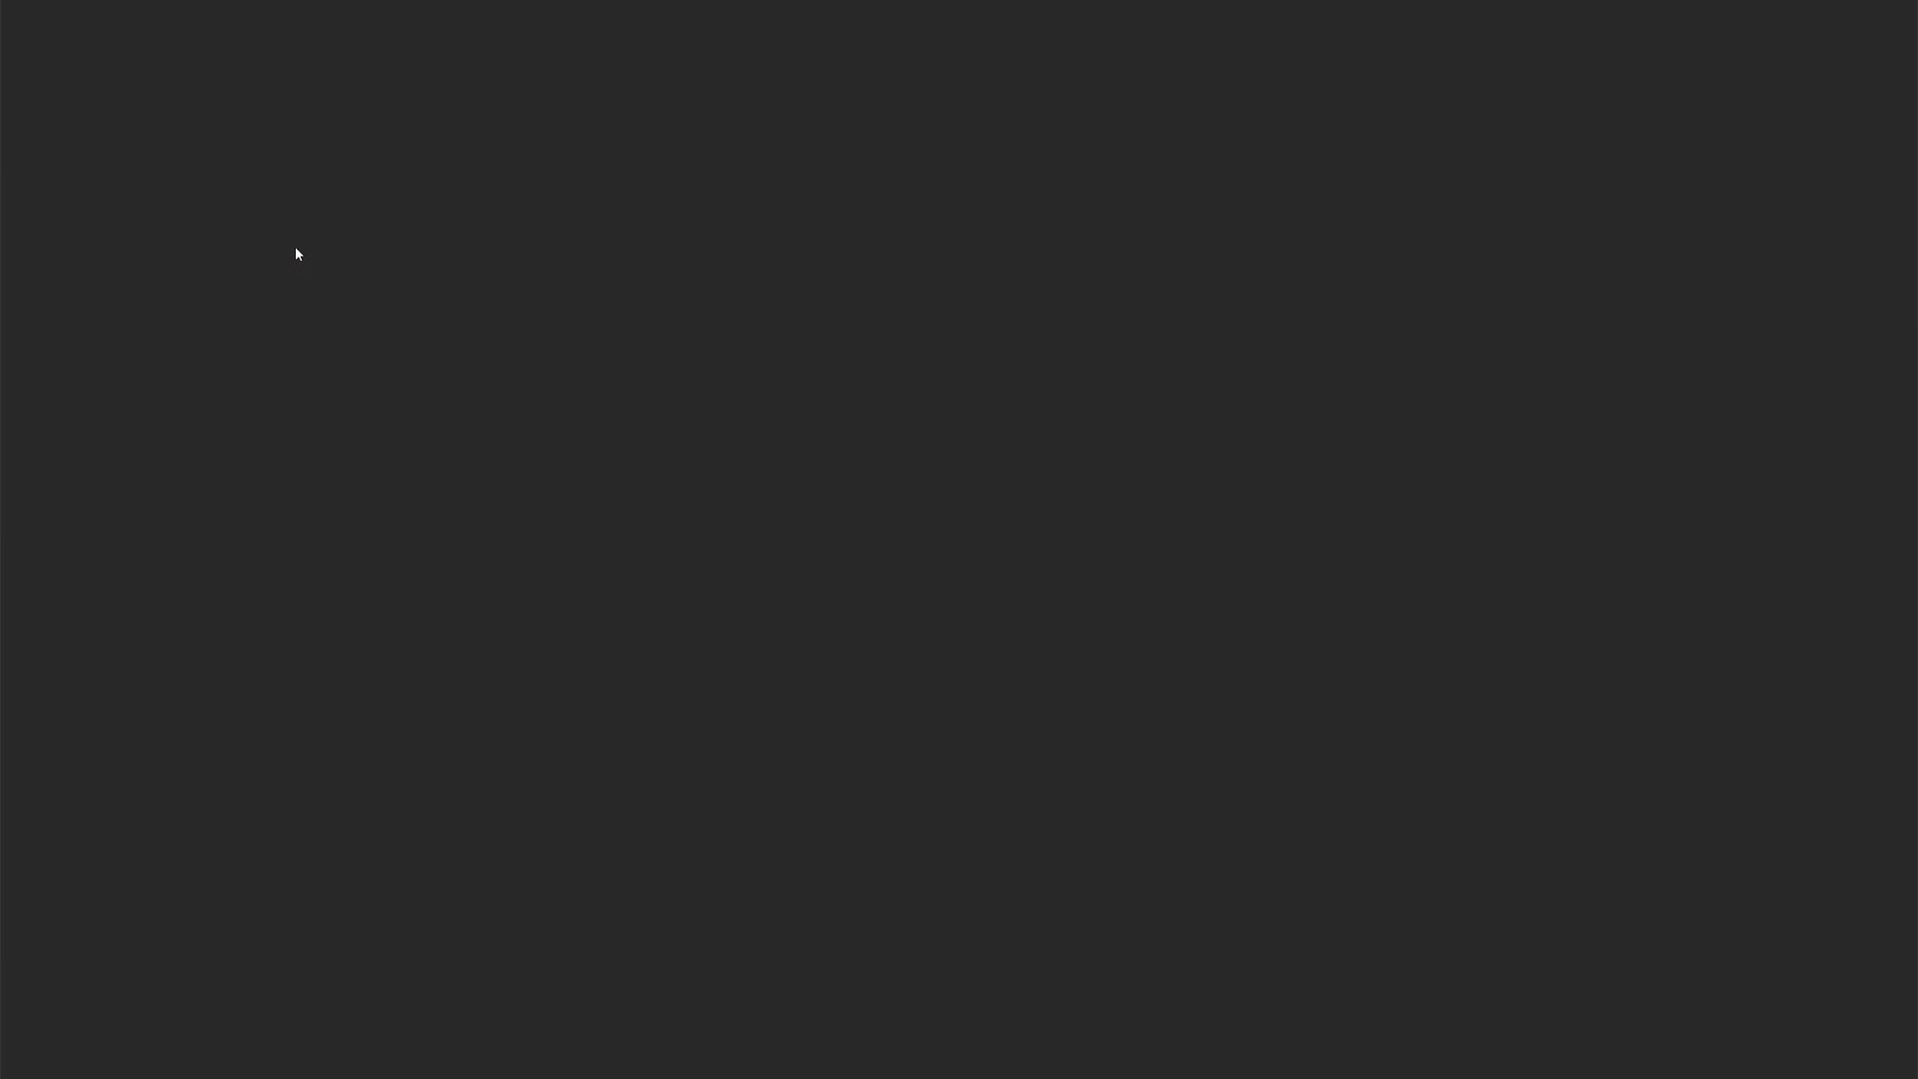
left_click_drag(1395, 251, 1479, 511)
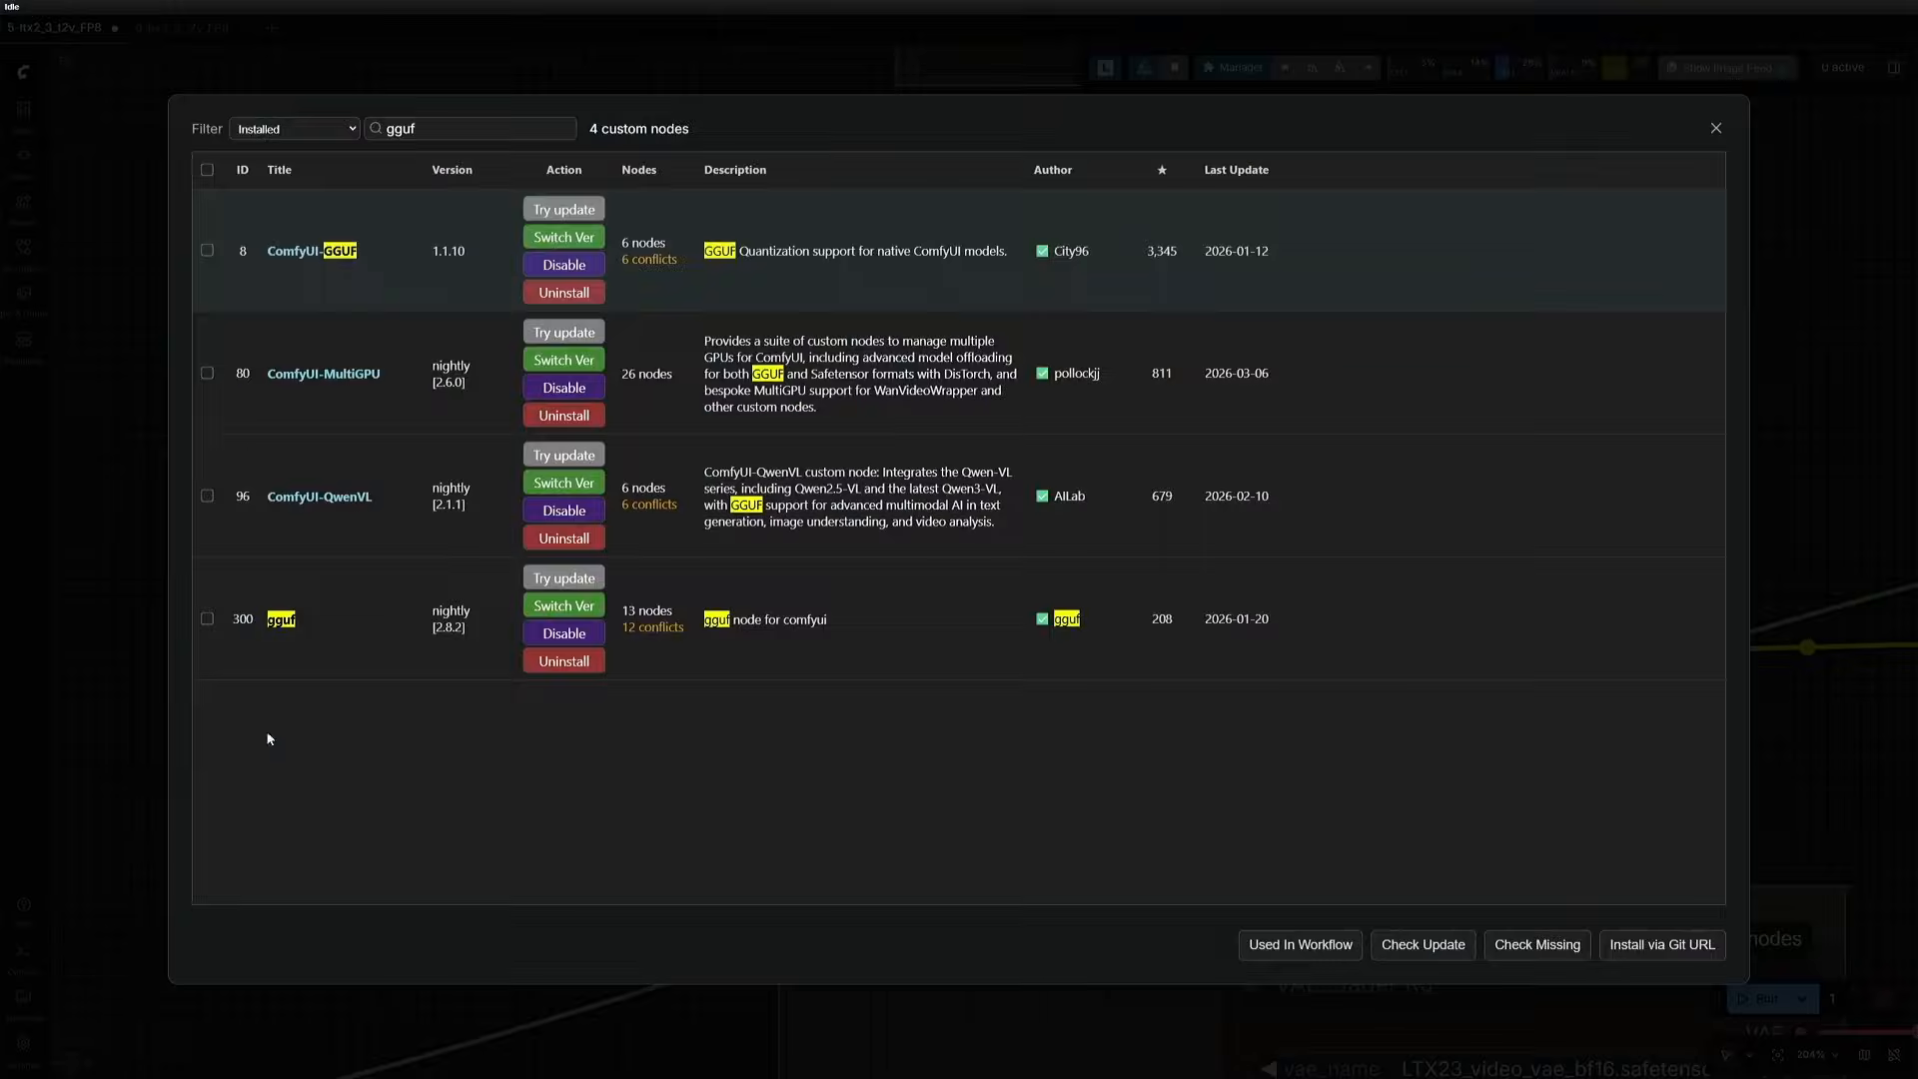
left_click(281, 621)
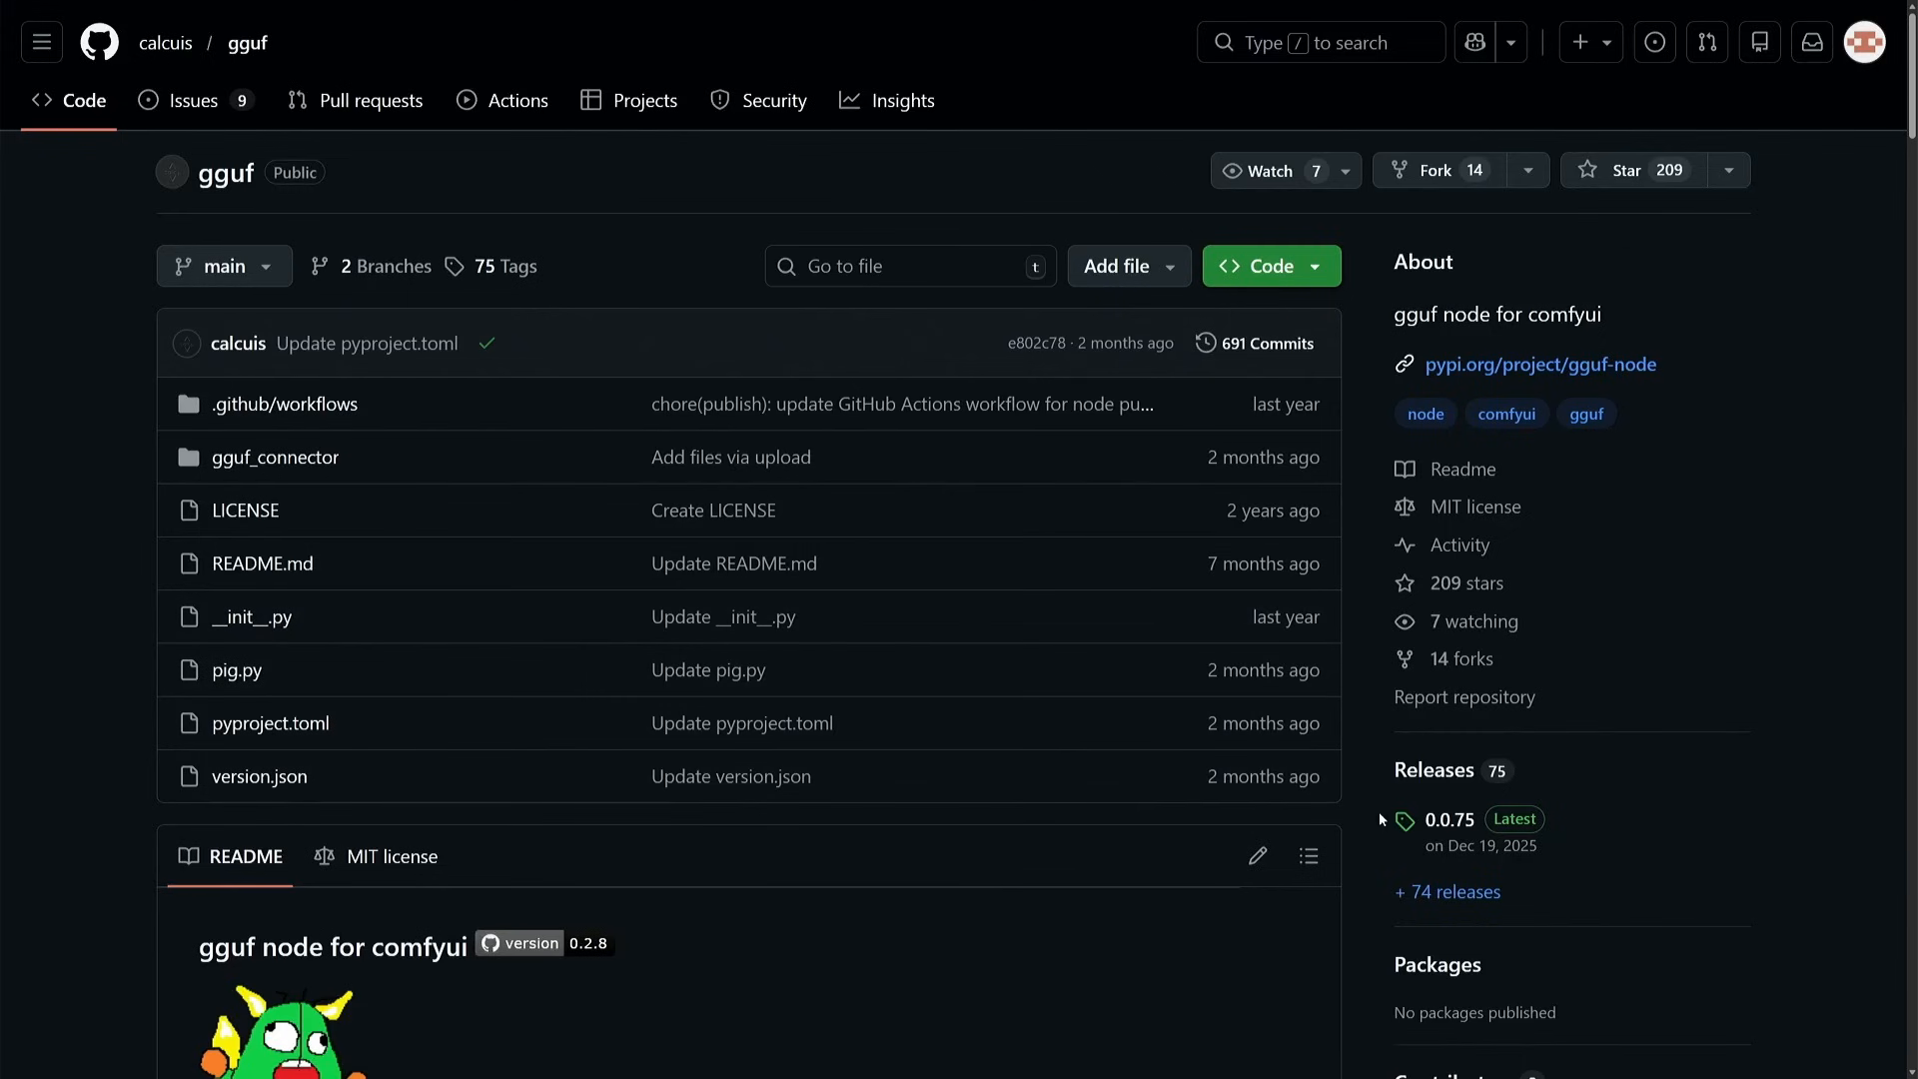
left_click_drag(1394, 255, 1562, 849)
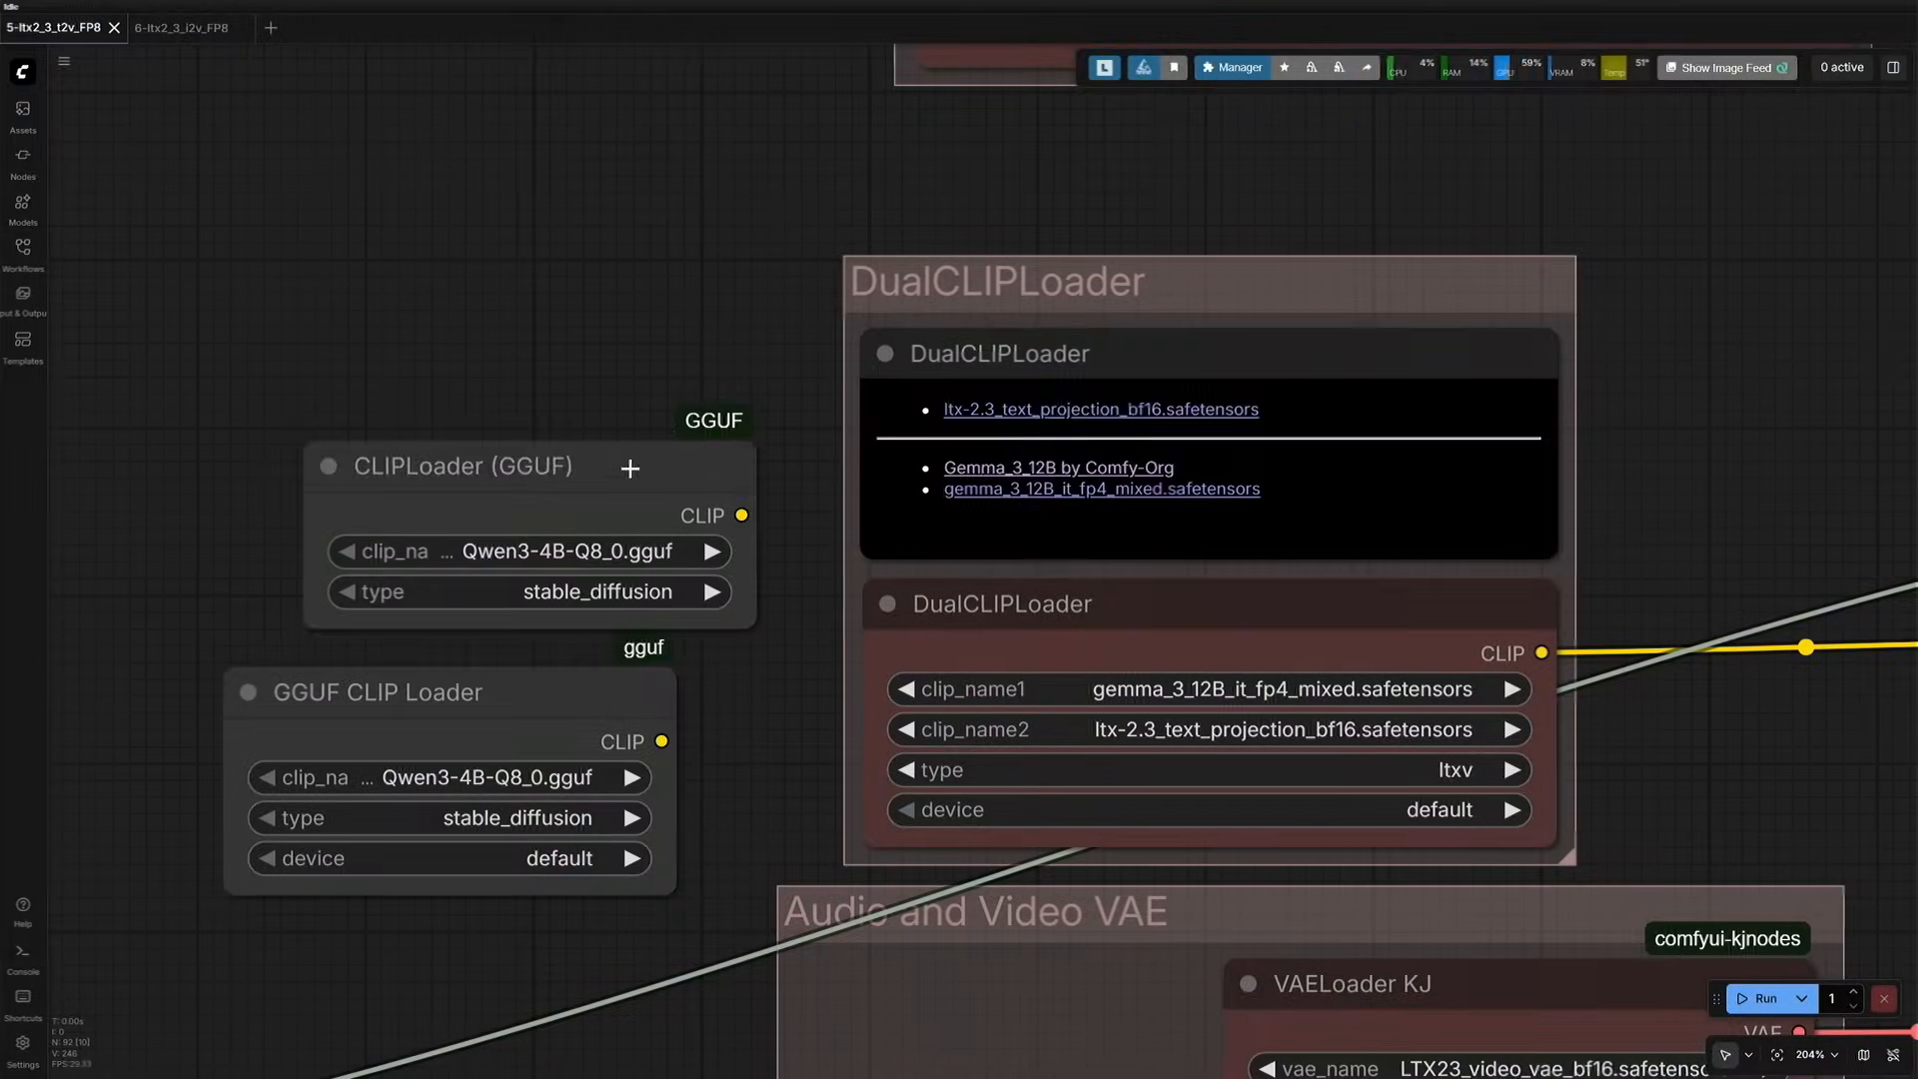
- Compare the single CLIP loaders with the DualCLIPLoader and add a DualCLIPLoader (GGUF) node above them
left_click(625, 576)
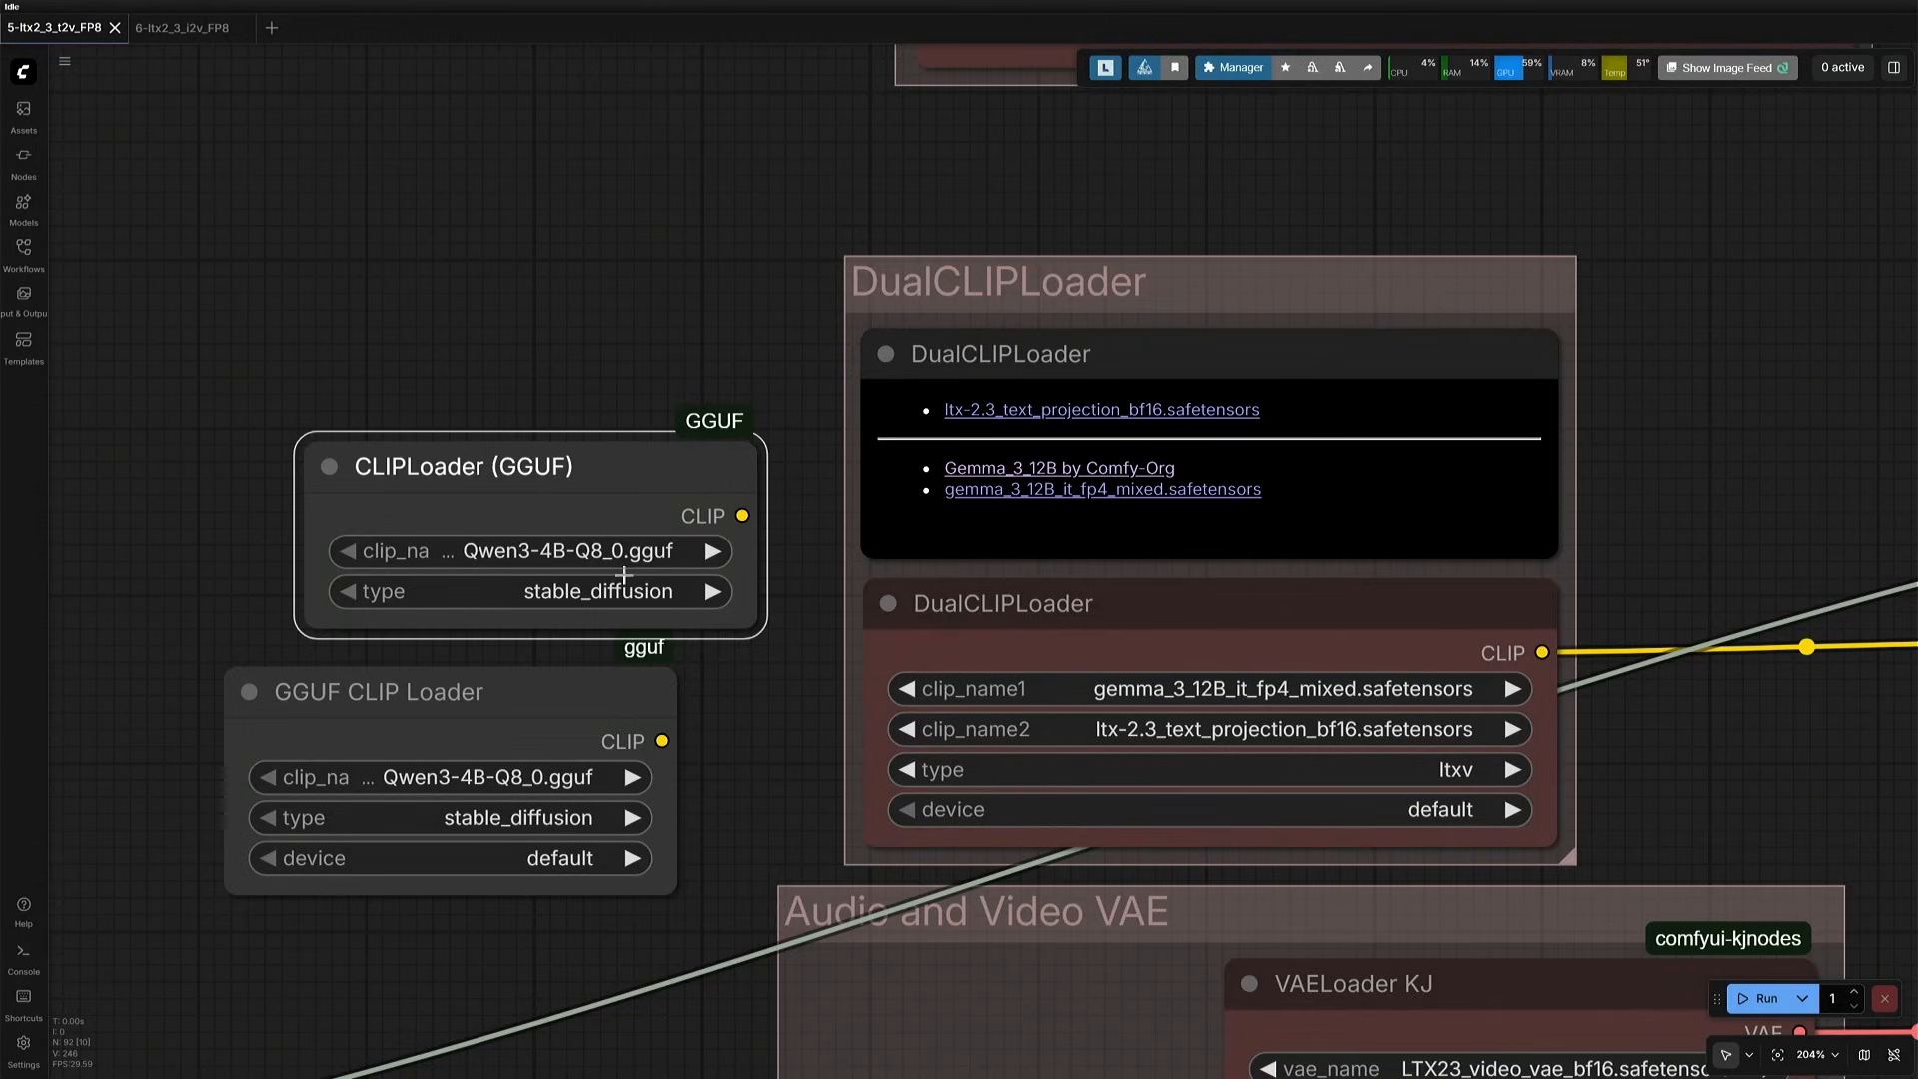
left_click(783, 712)
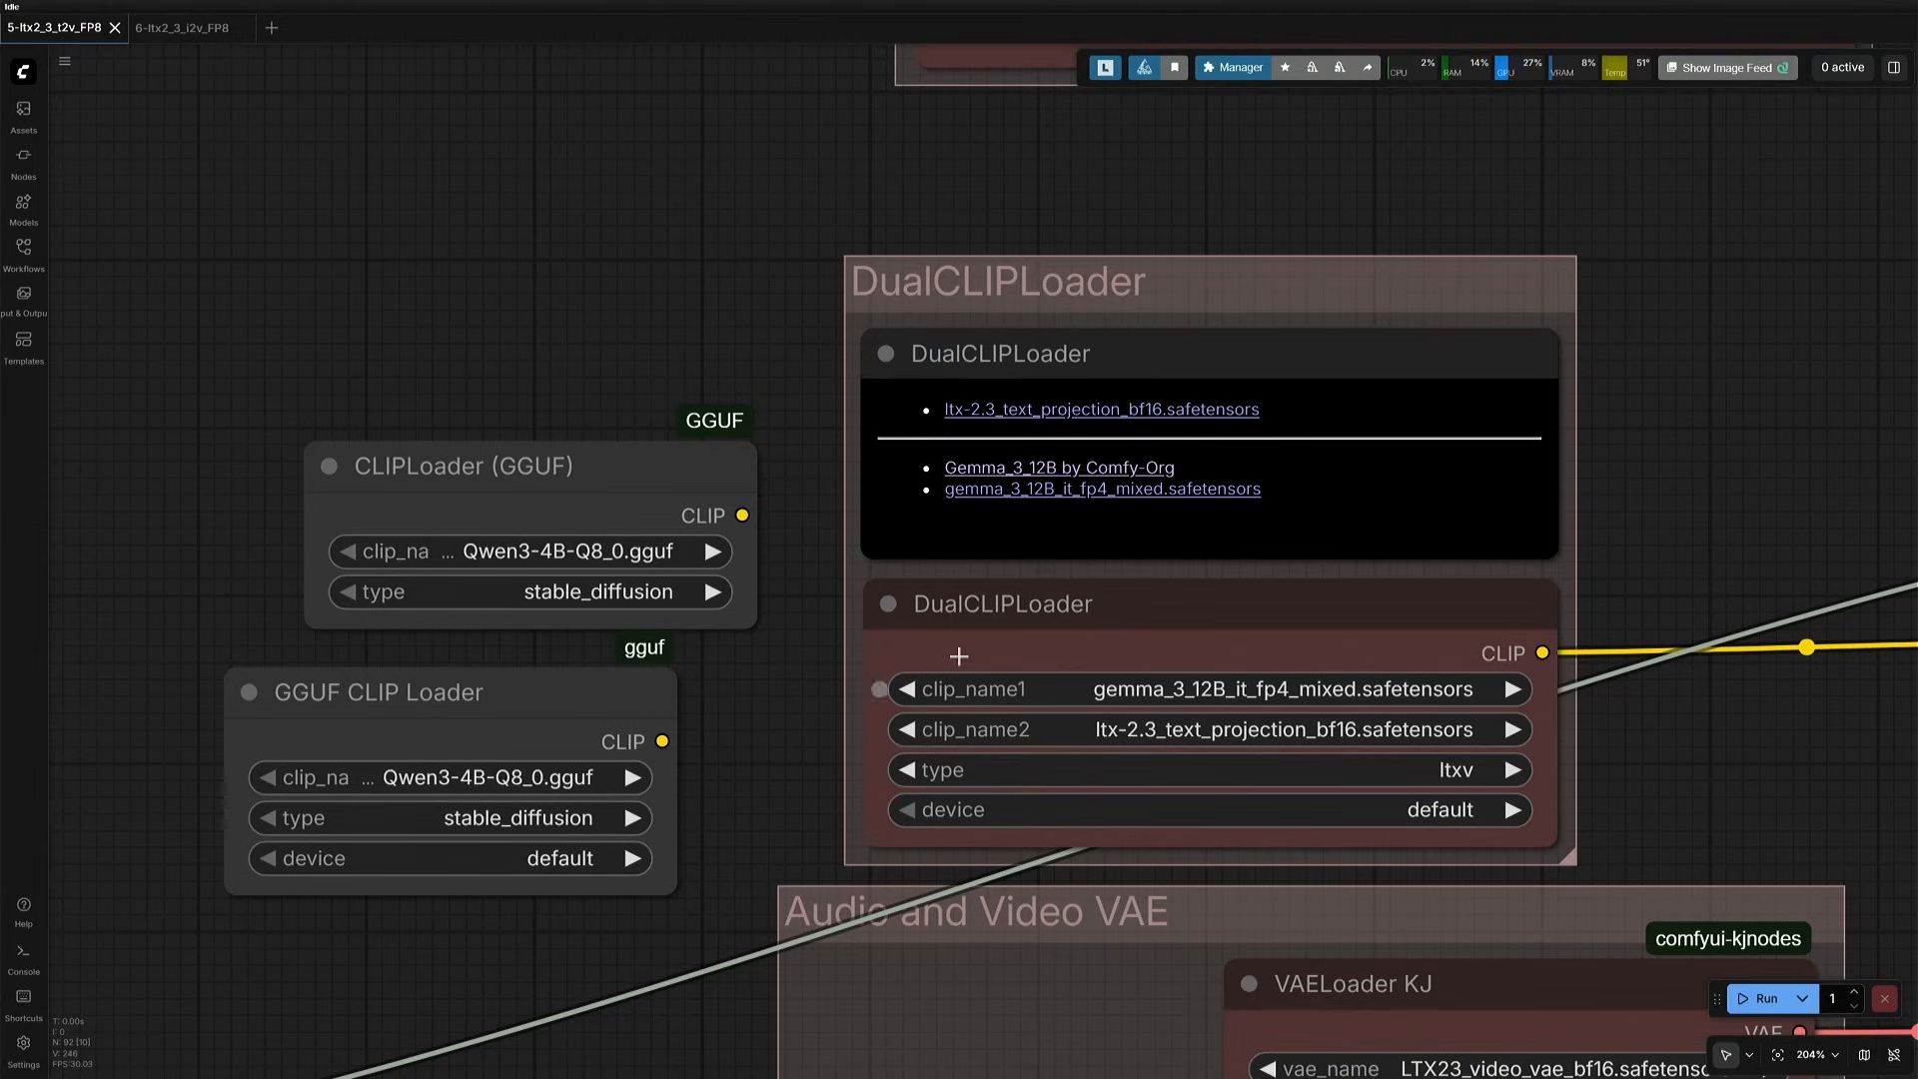
left_click(954, 614)
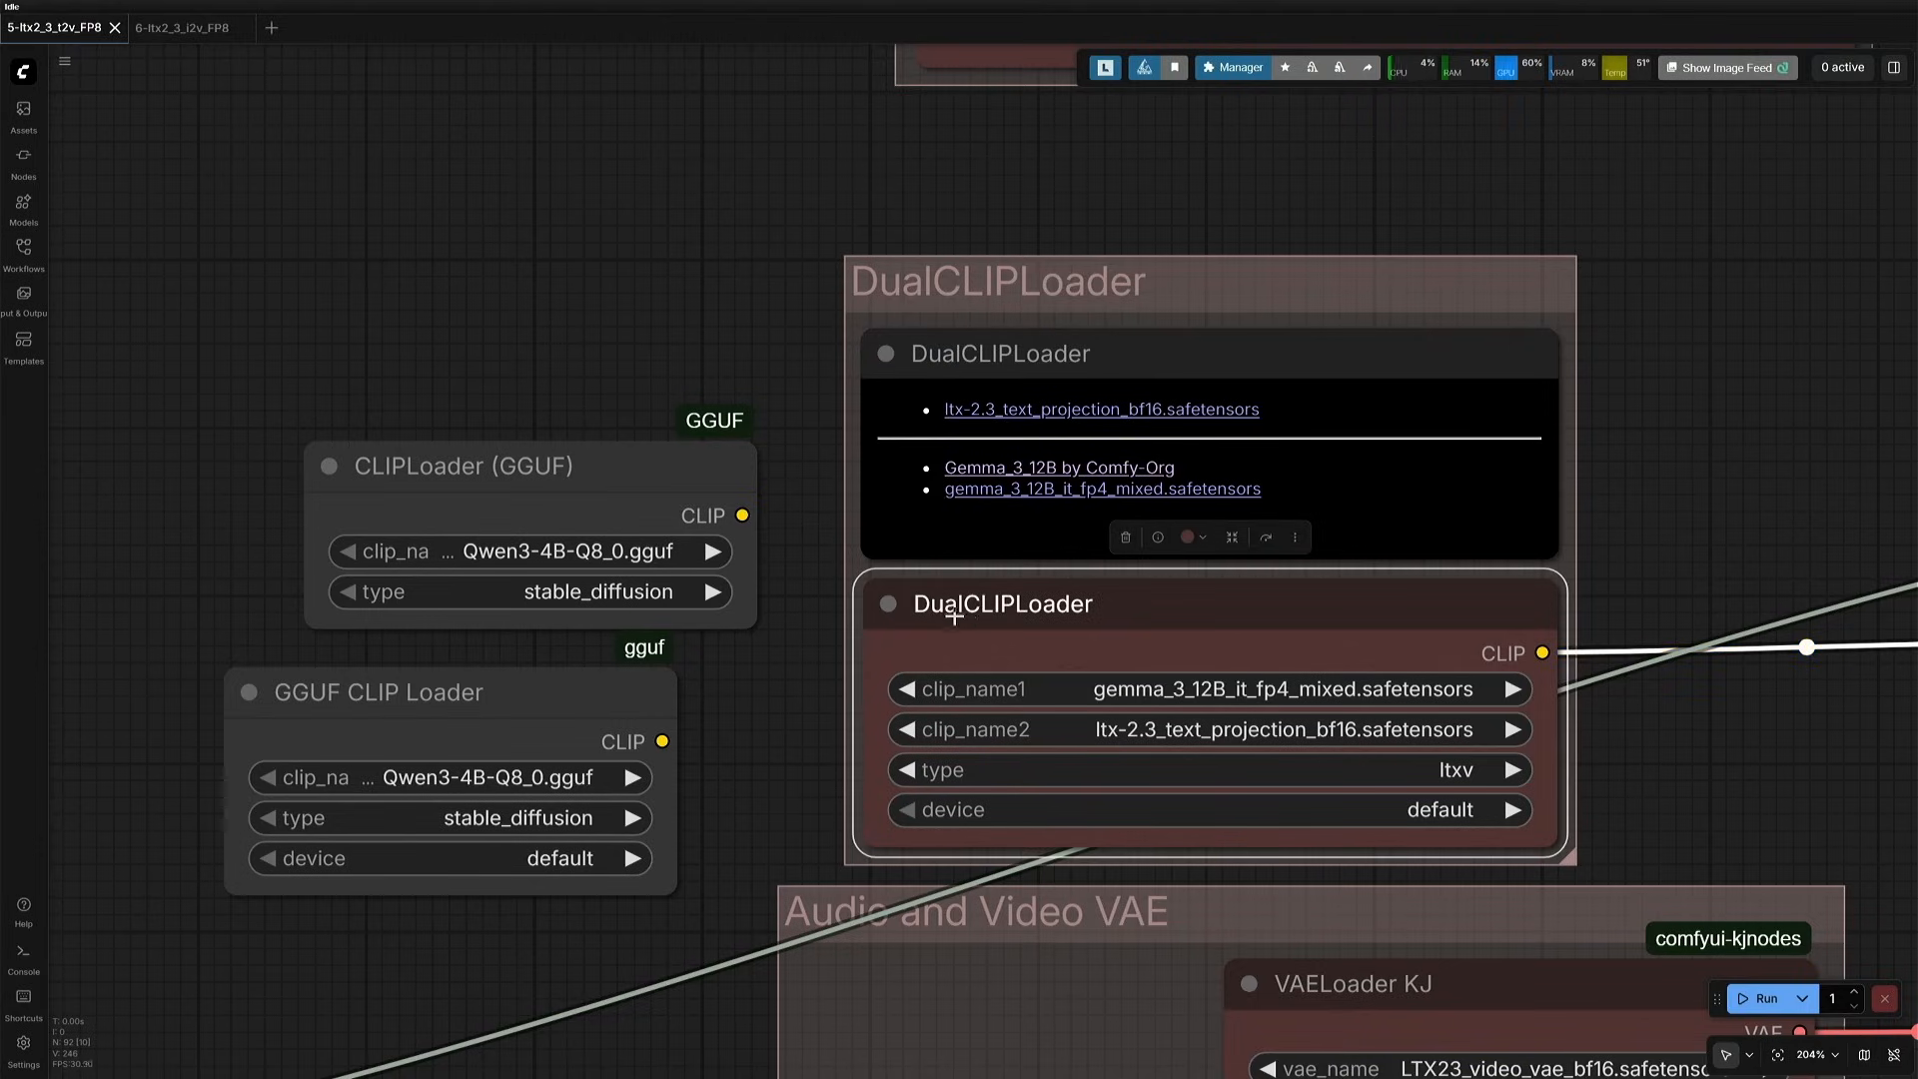
double_click(374, 238)
type("dual")
key("Down")
key("Down")
key("Down")
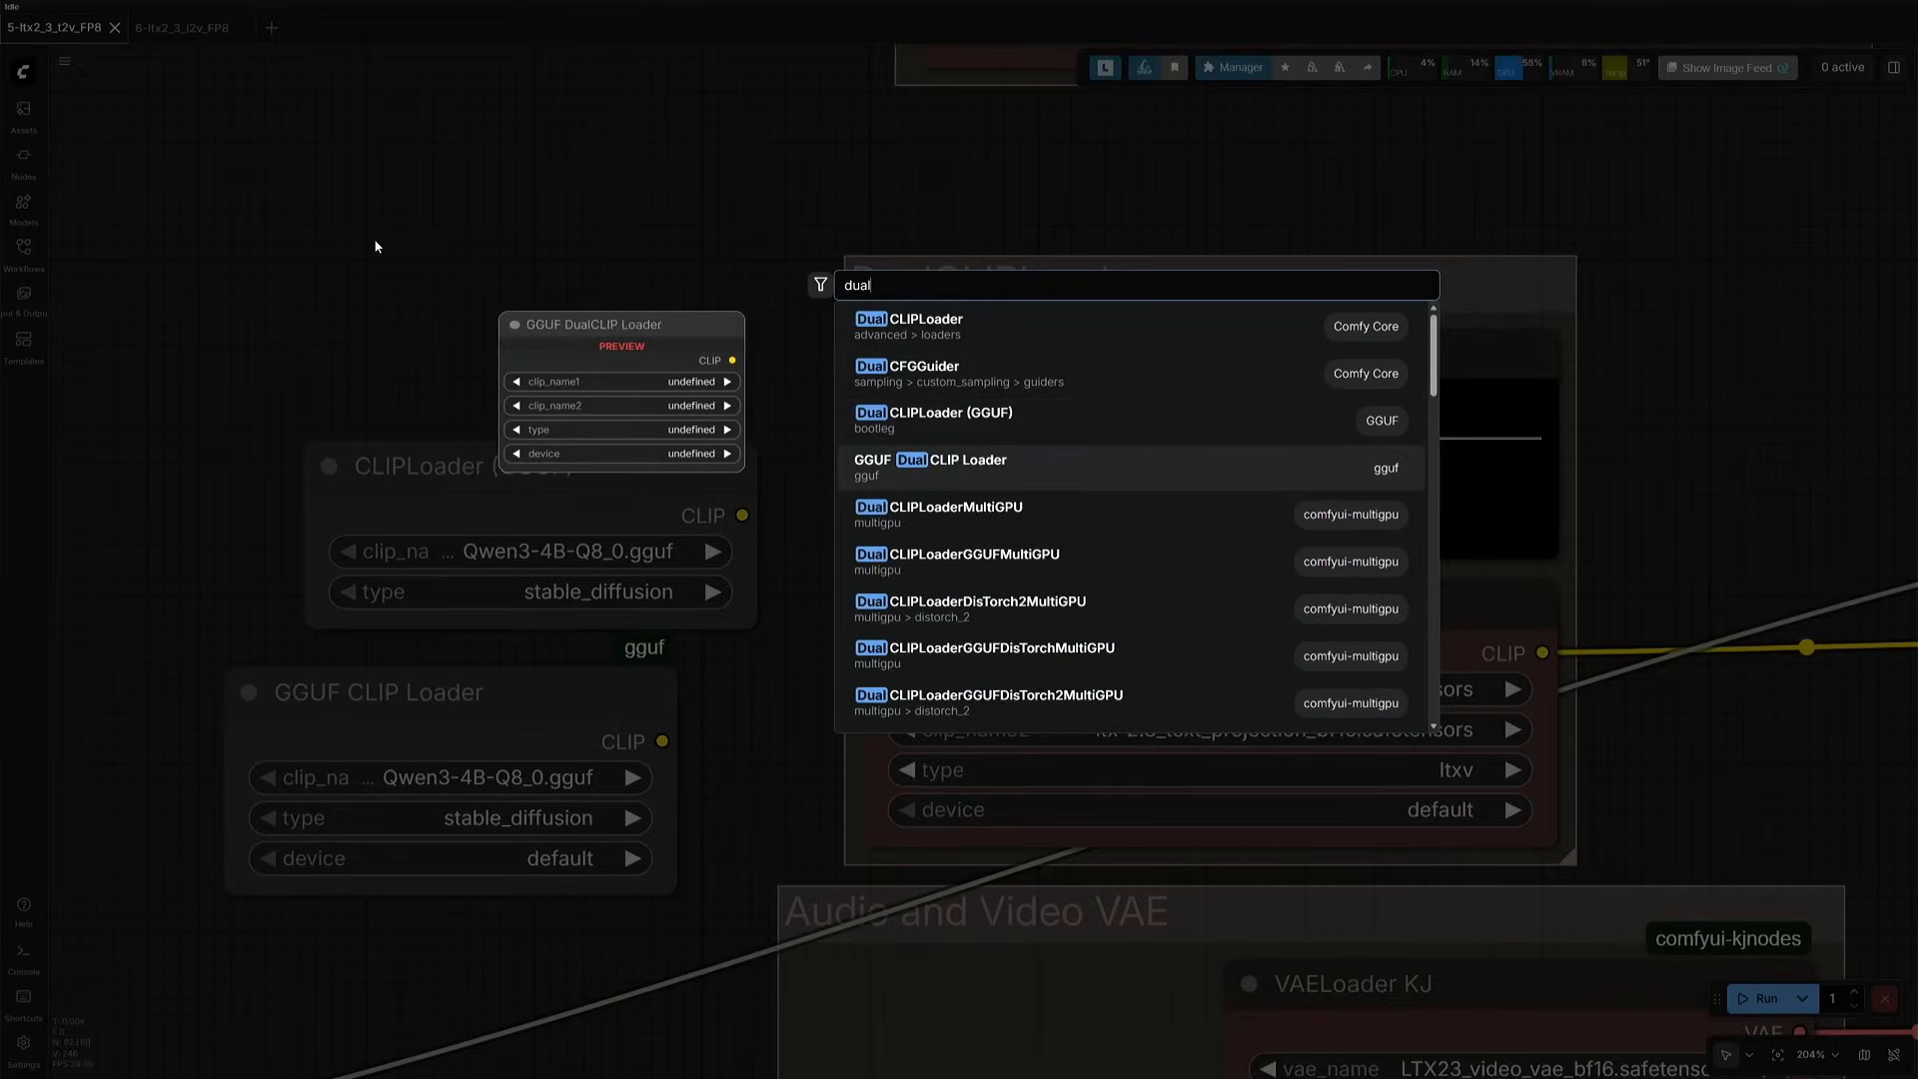
key("Up")
key("Return")
- Delete the CLIPLoader (GGUF) and GGUF CLIP Loader nodes, keeping the DualCLIPLoader (GGUF) beside the DualCLIPLoader group
left_click_drag(222, 536, 454, 861)
key("Delete")
left_click_drag(556, 385, 585, 825)
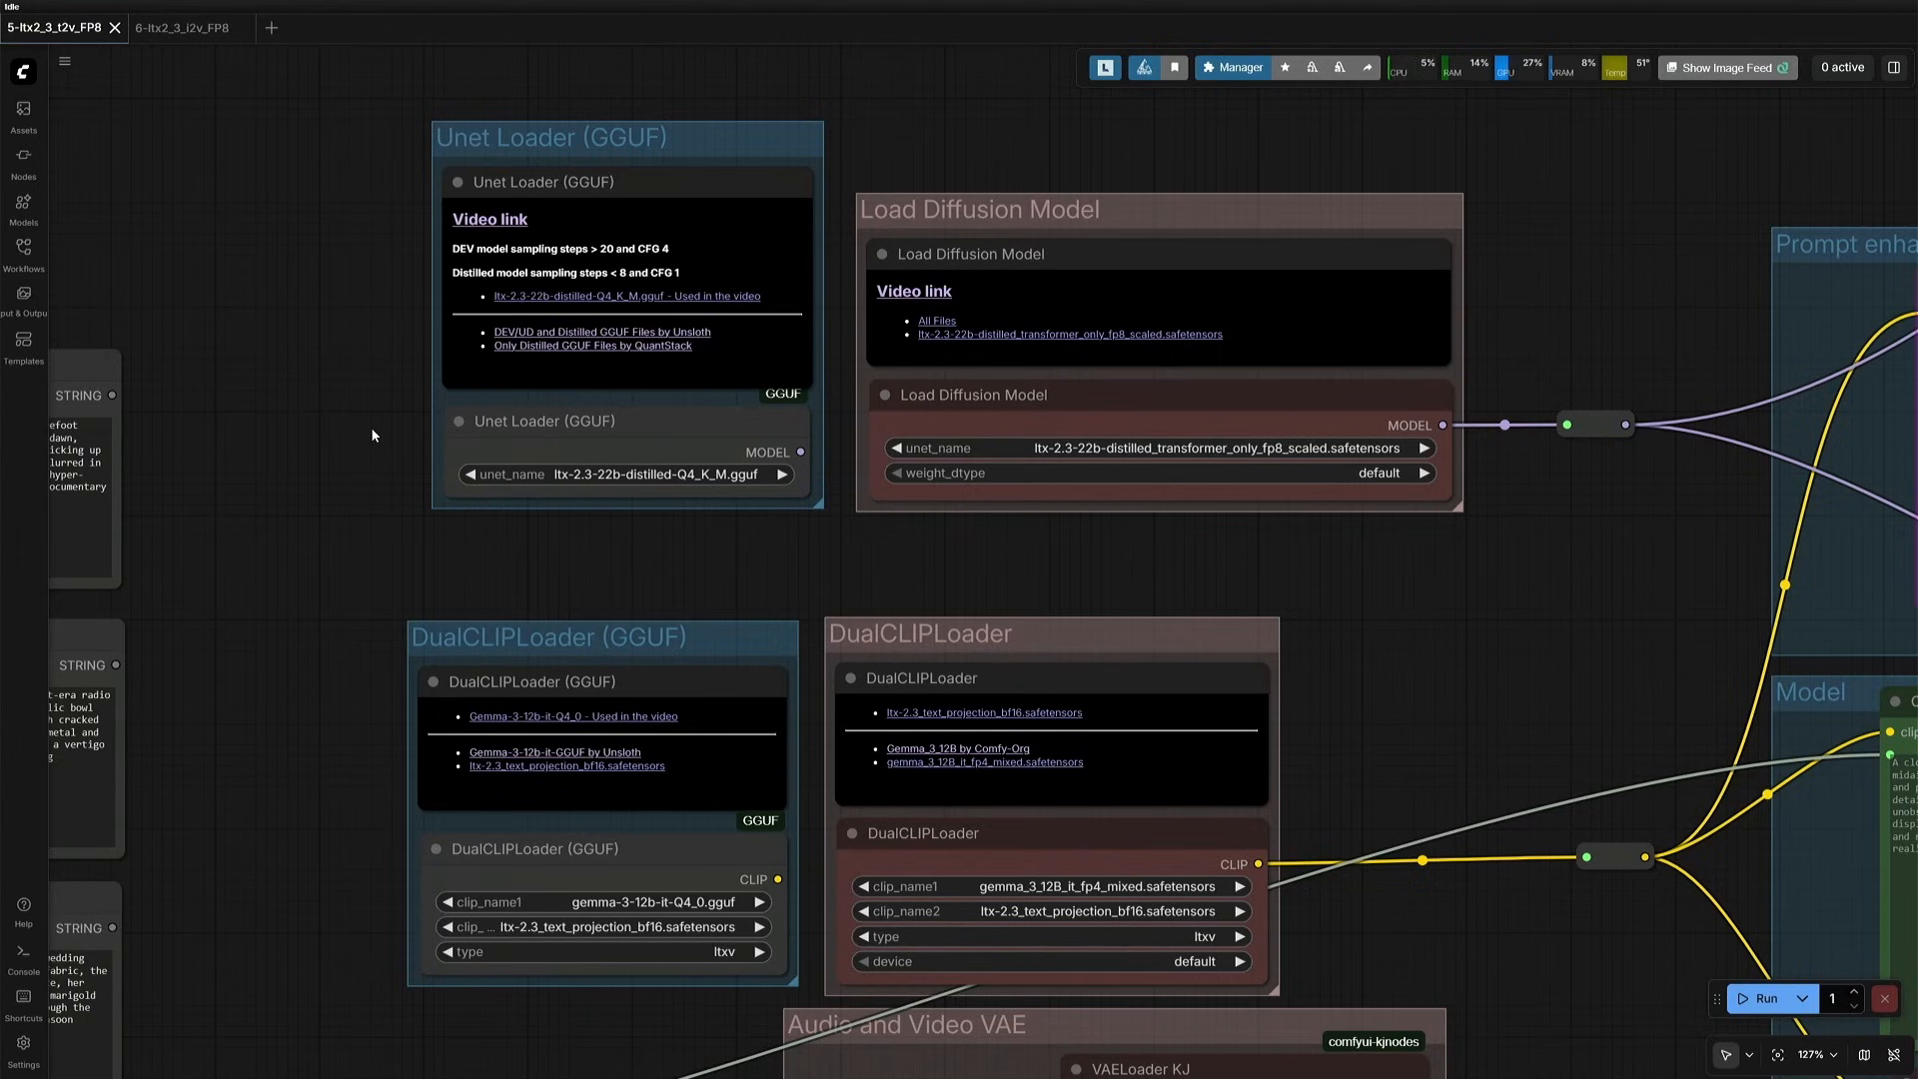
- Connect the model output of Unet Loader (GGUF) to the reroute node after Load Diffusion Model
scroll(371, 431, "up", 1)
left_click(779, 128)
left_click_drag(904, 103, 621, 291)
left_click_drag(550, 643, 1393, 614)
- Save the ltx-2.3-22b-distilled-Q4_K_M.gguf file from the link in the Unet Loader (GGUF) note
scroll(217, 730, "up", 5)
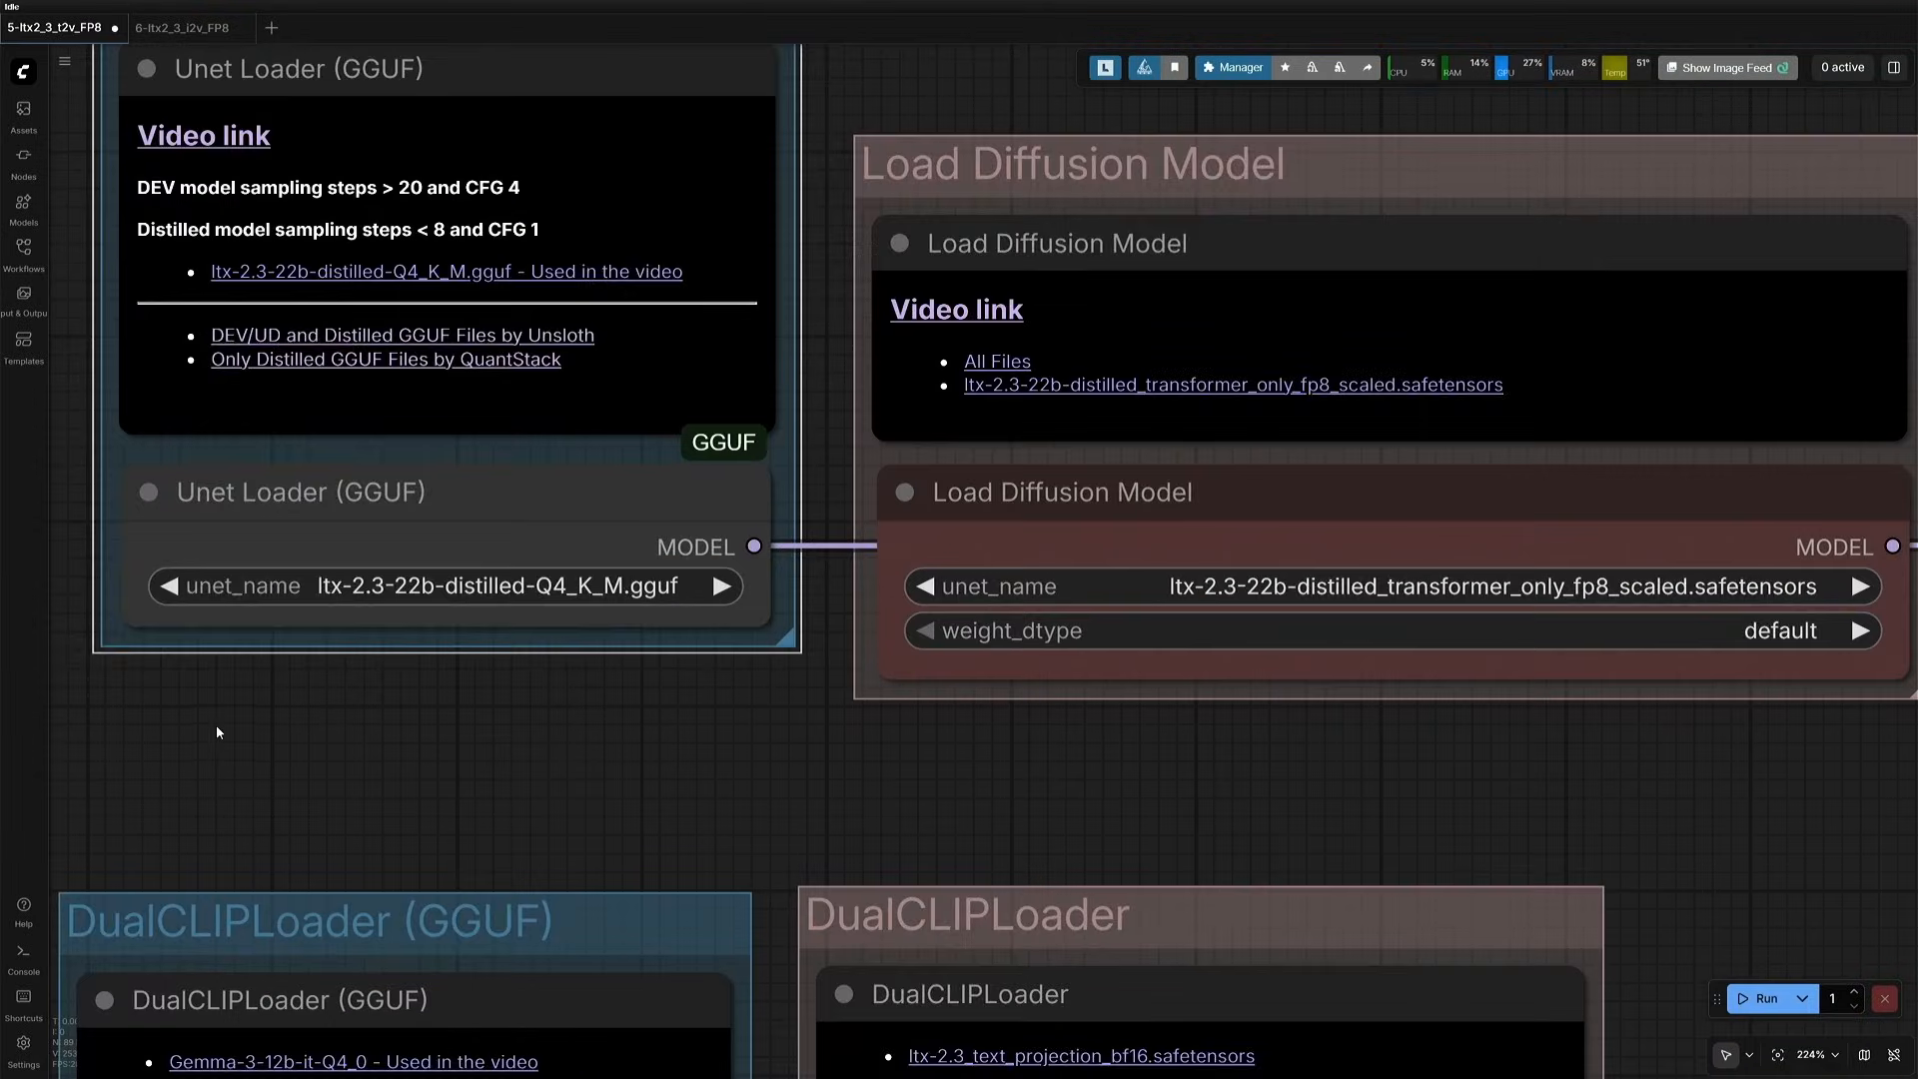
left_click_drag(216, 726, 256, 780)
left_click(475, 671)
scroll(484, 693, "up", 3)
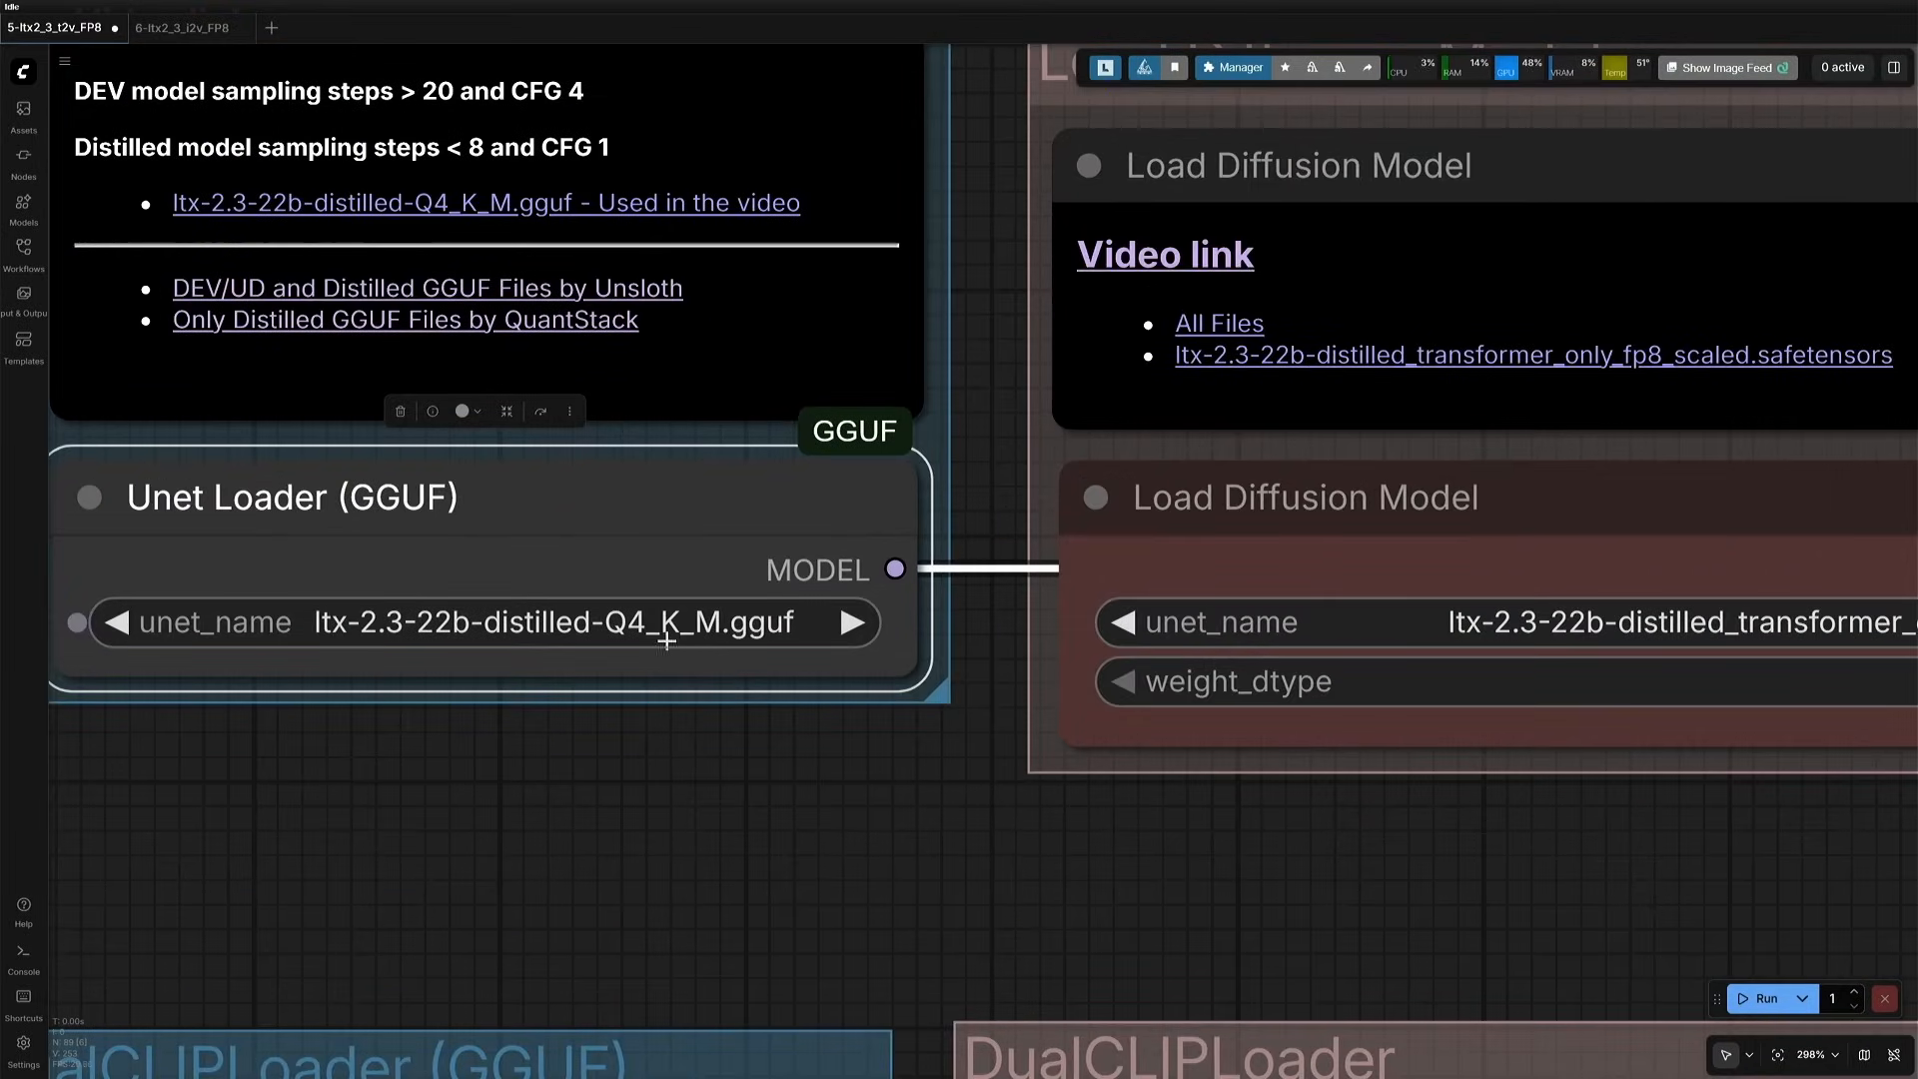
left_click_drag(467, 762, 556, 976)
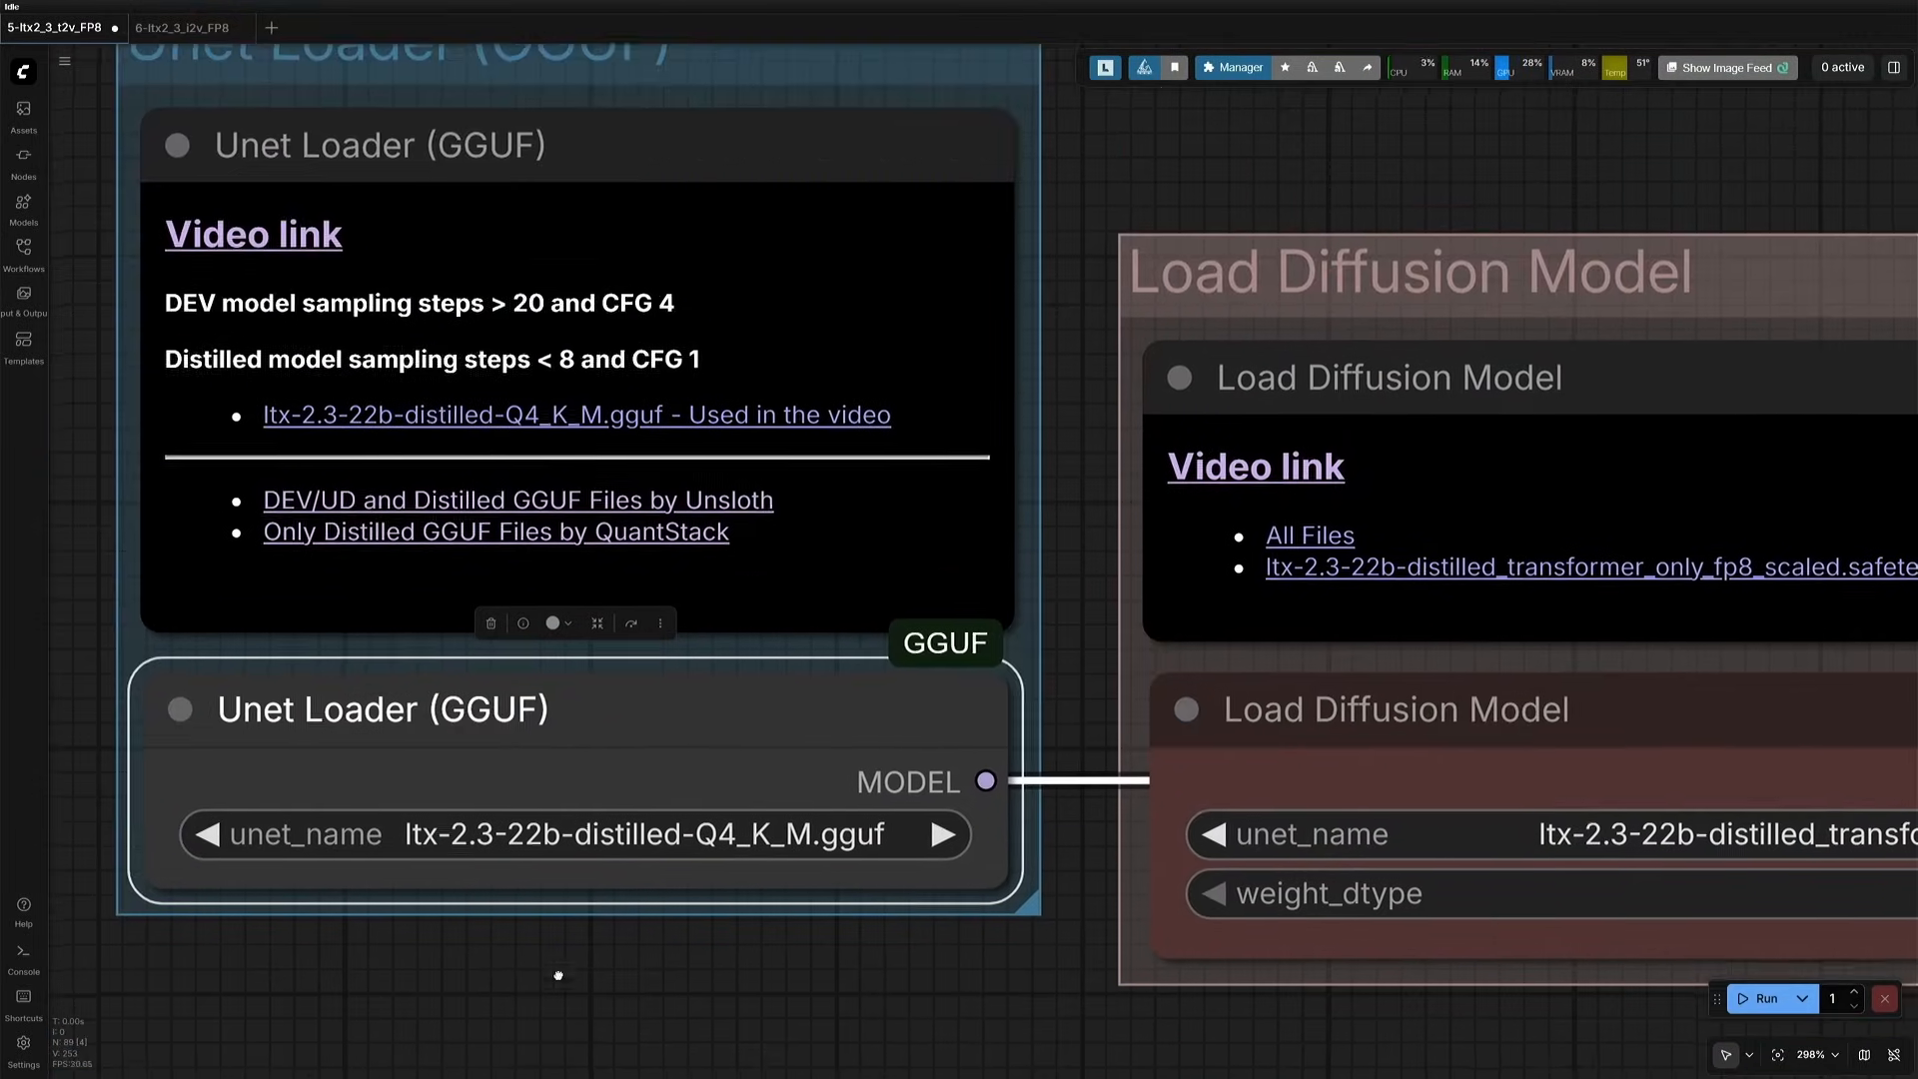
left_click_drag(86, 586, 112, 683)
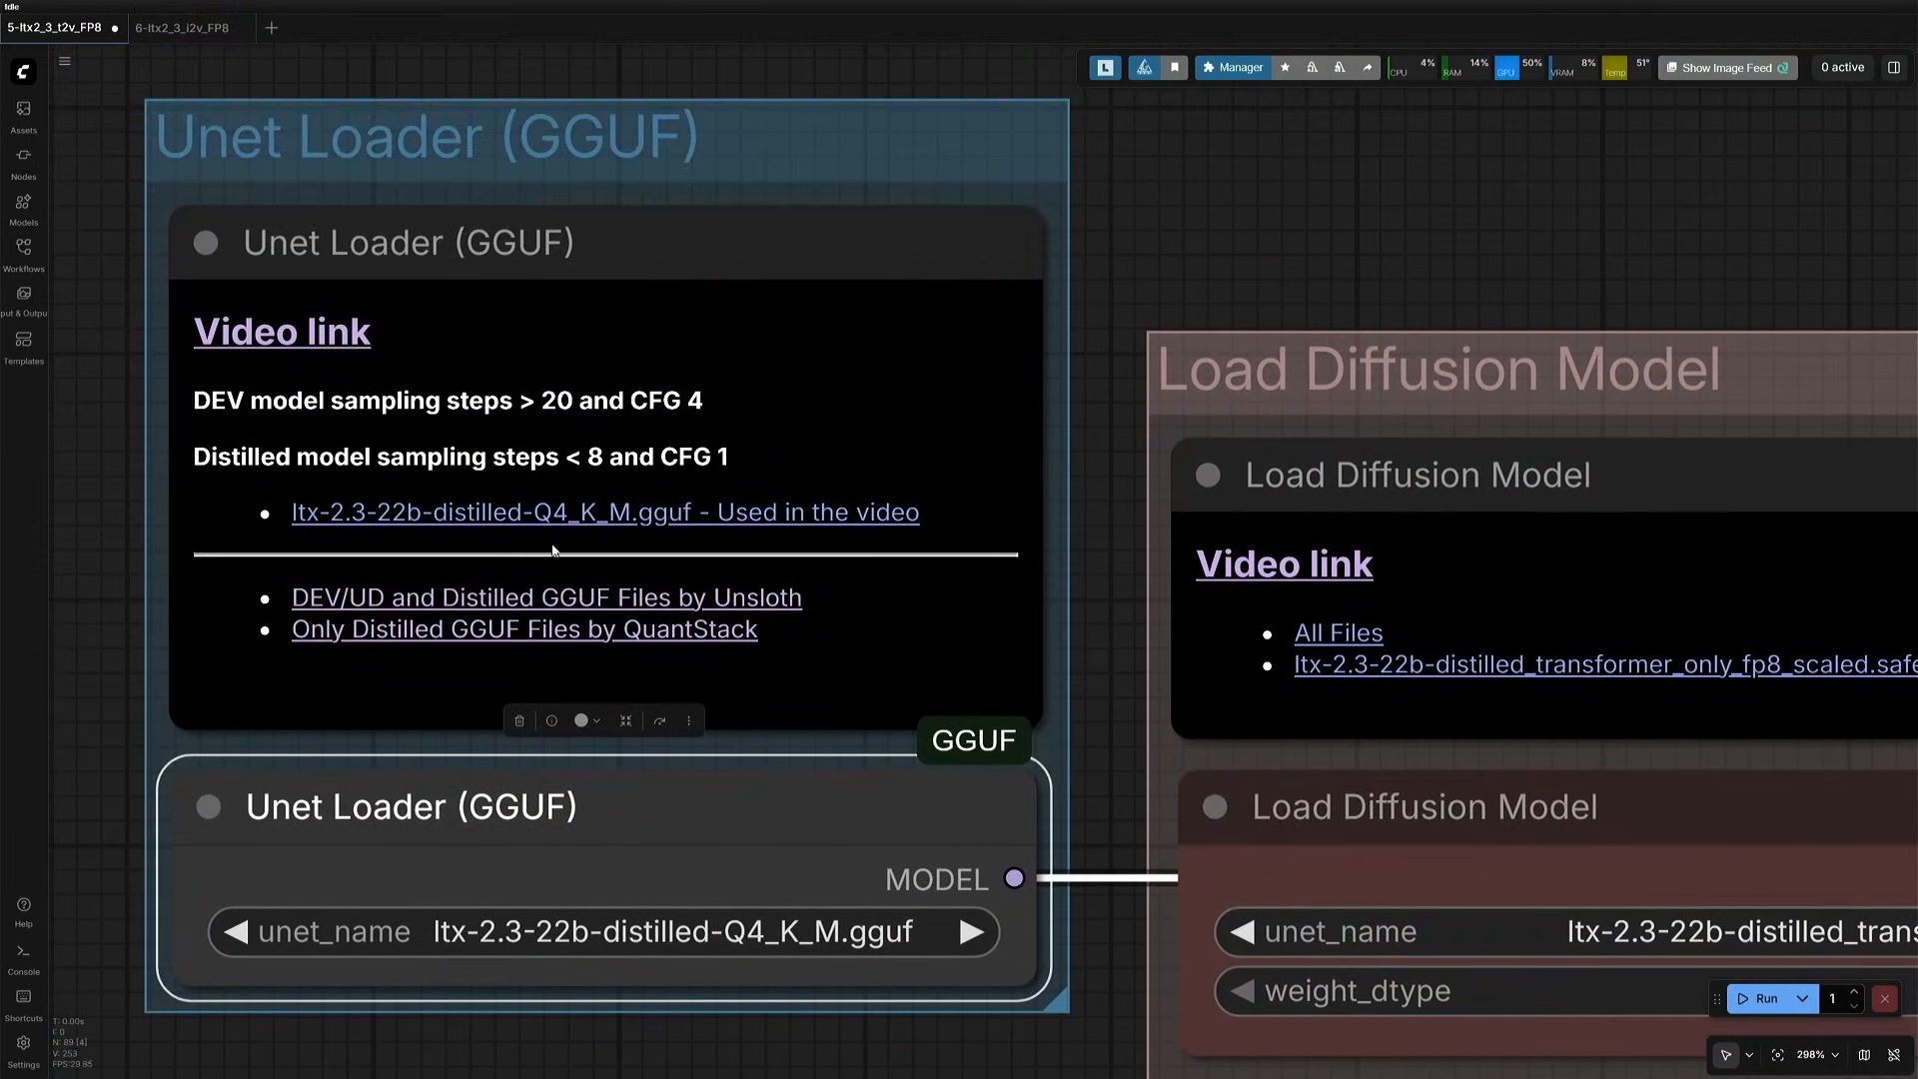
left_click(653, 516)
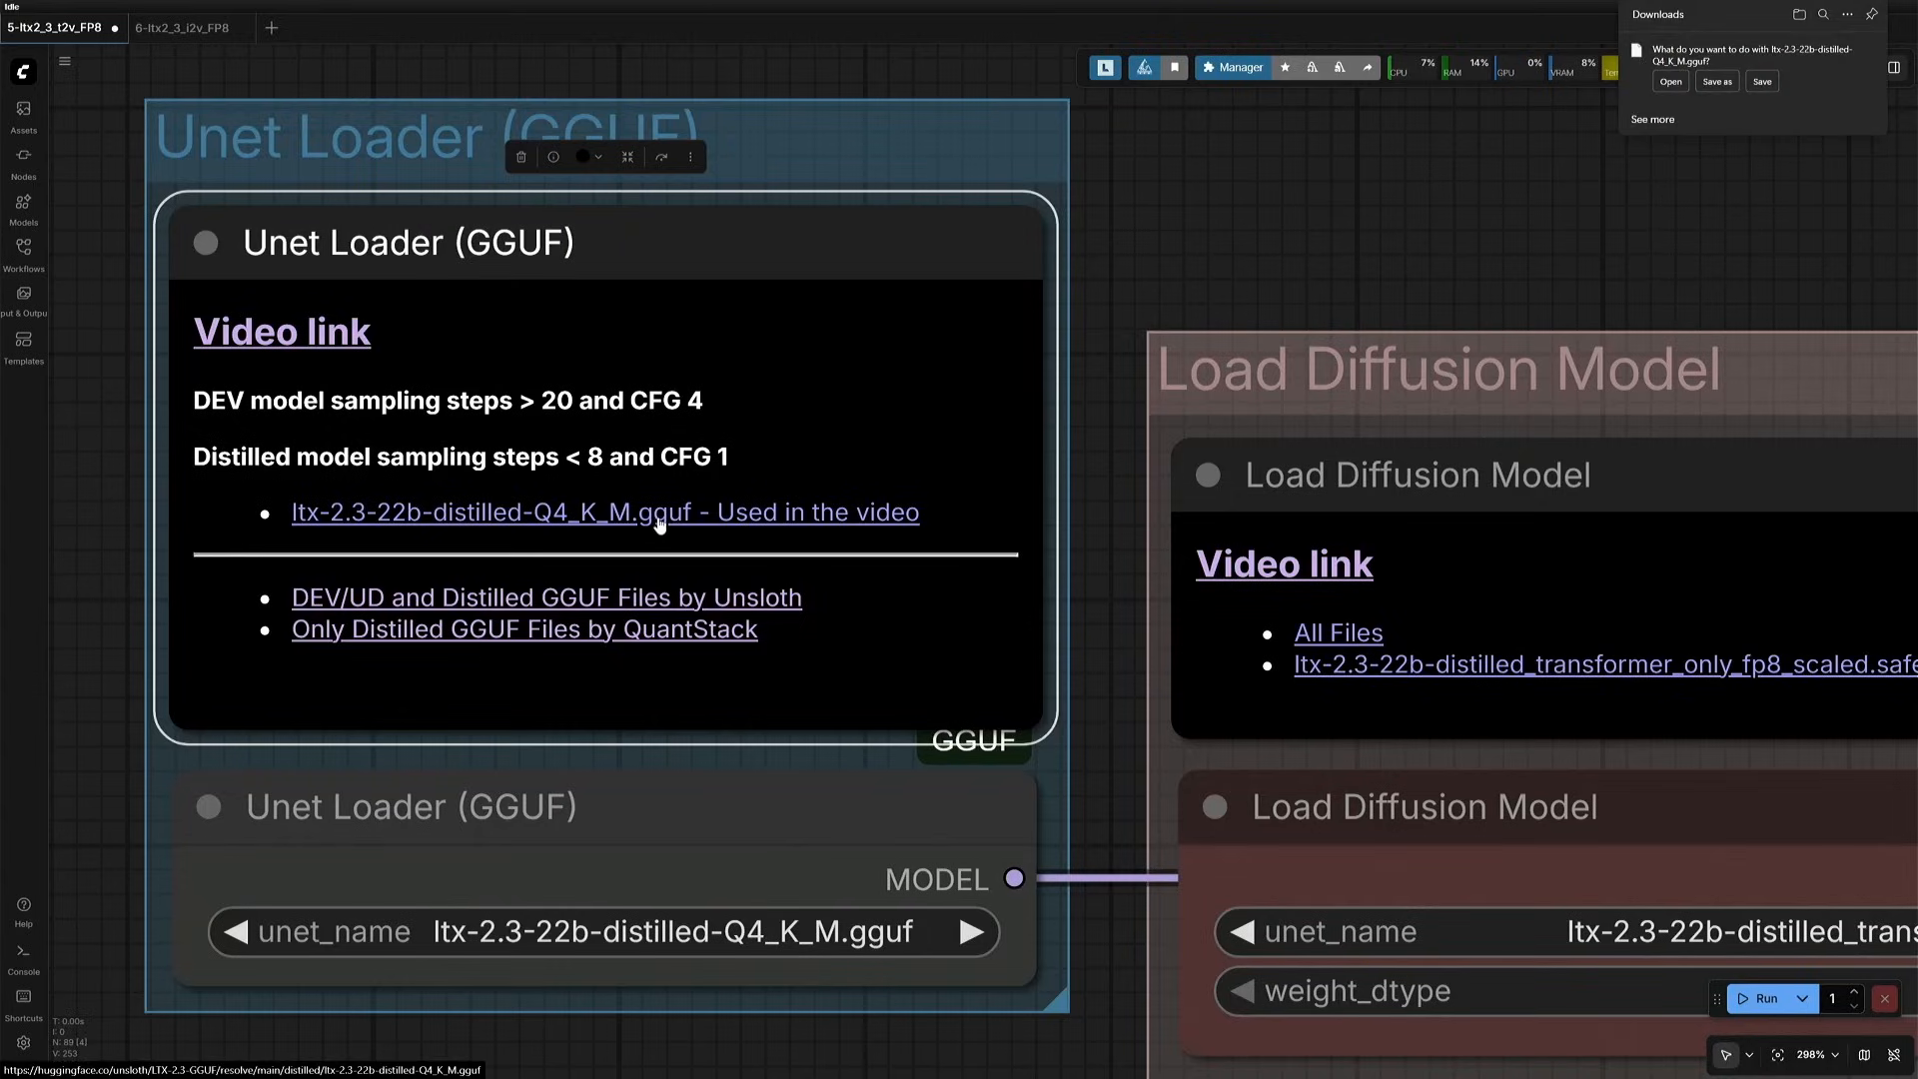
left_click(1715, 140)
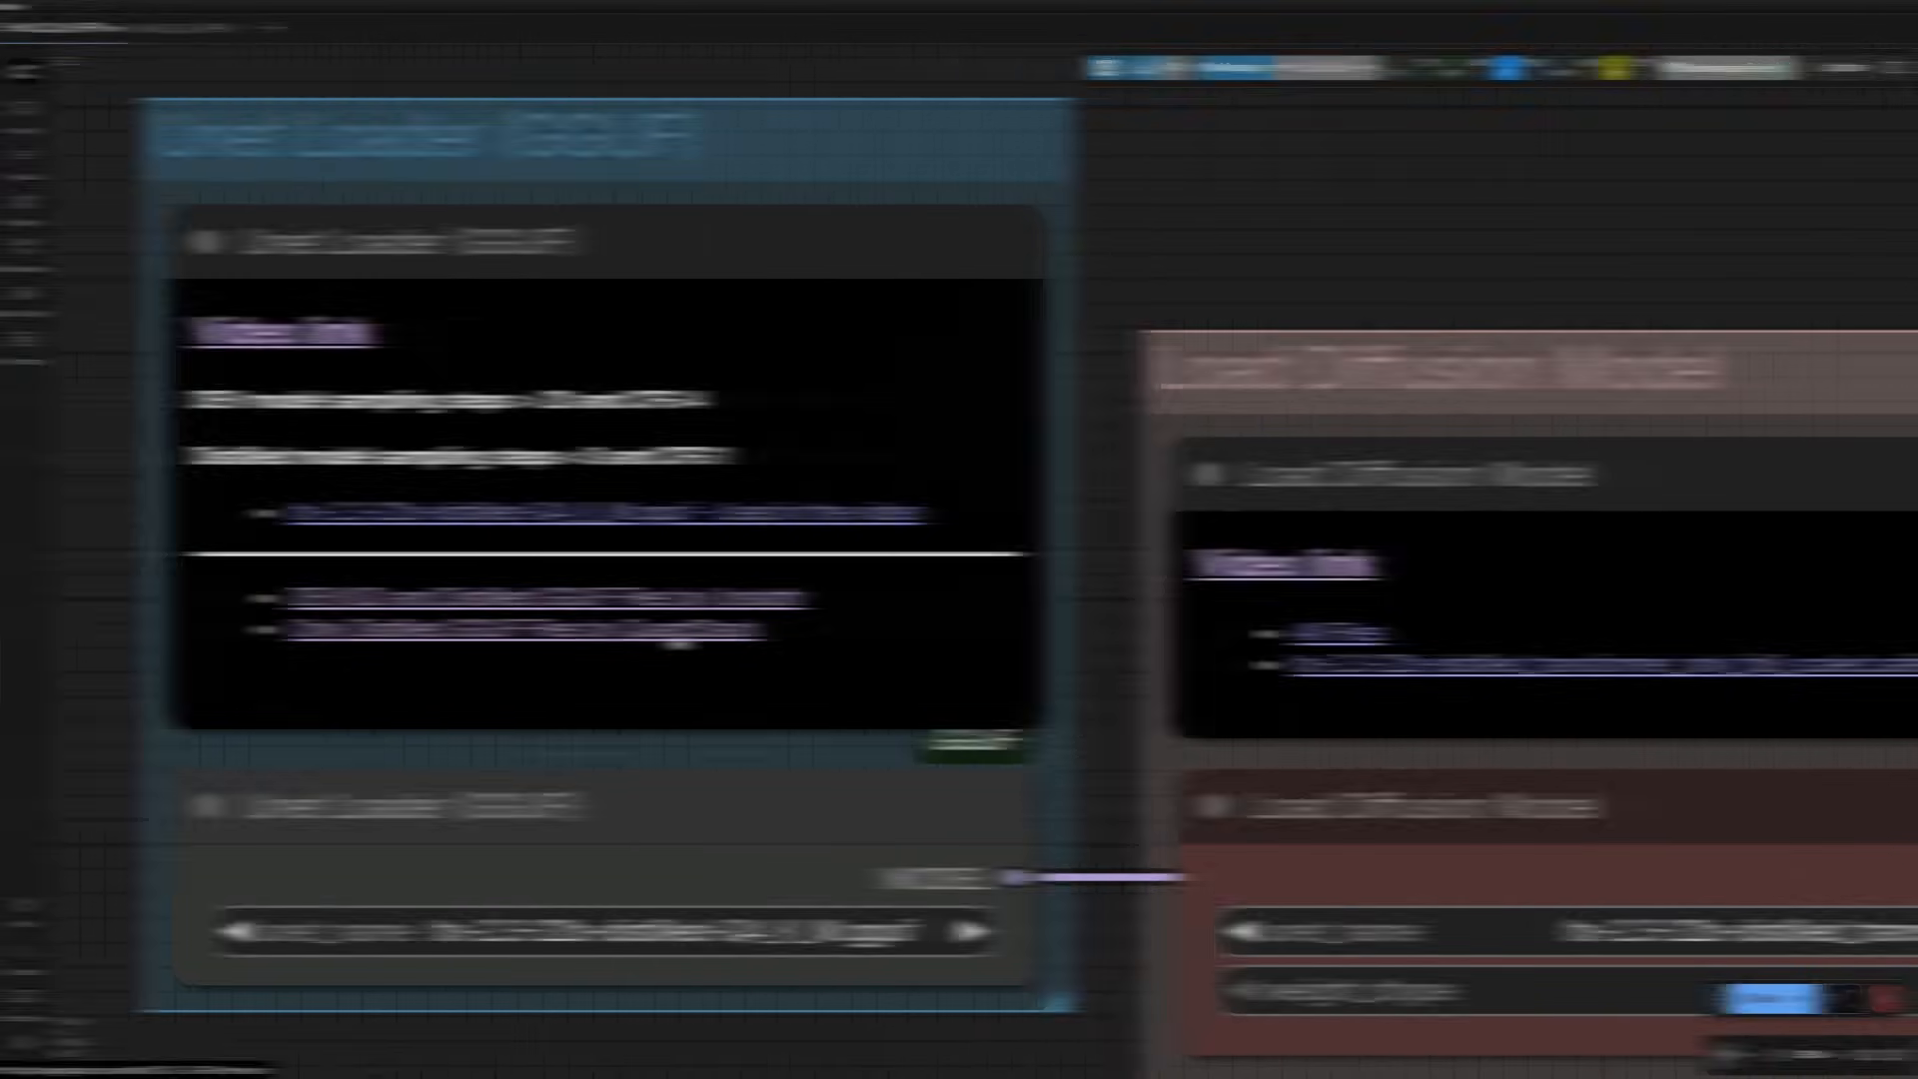
- Open Unsloth's LTX-2.3-GGUF file list from the note and search it for "dev" and "dev-UD"
left_click(455, 600)
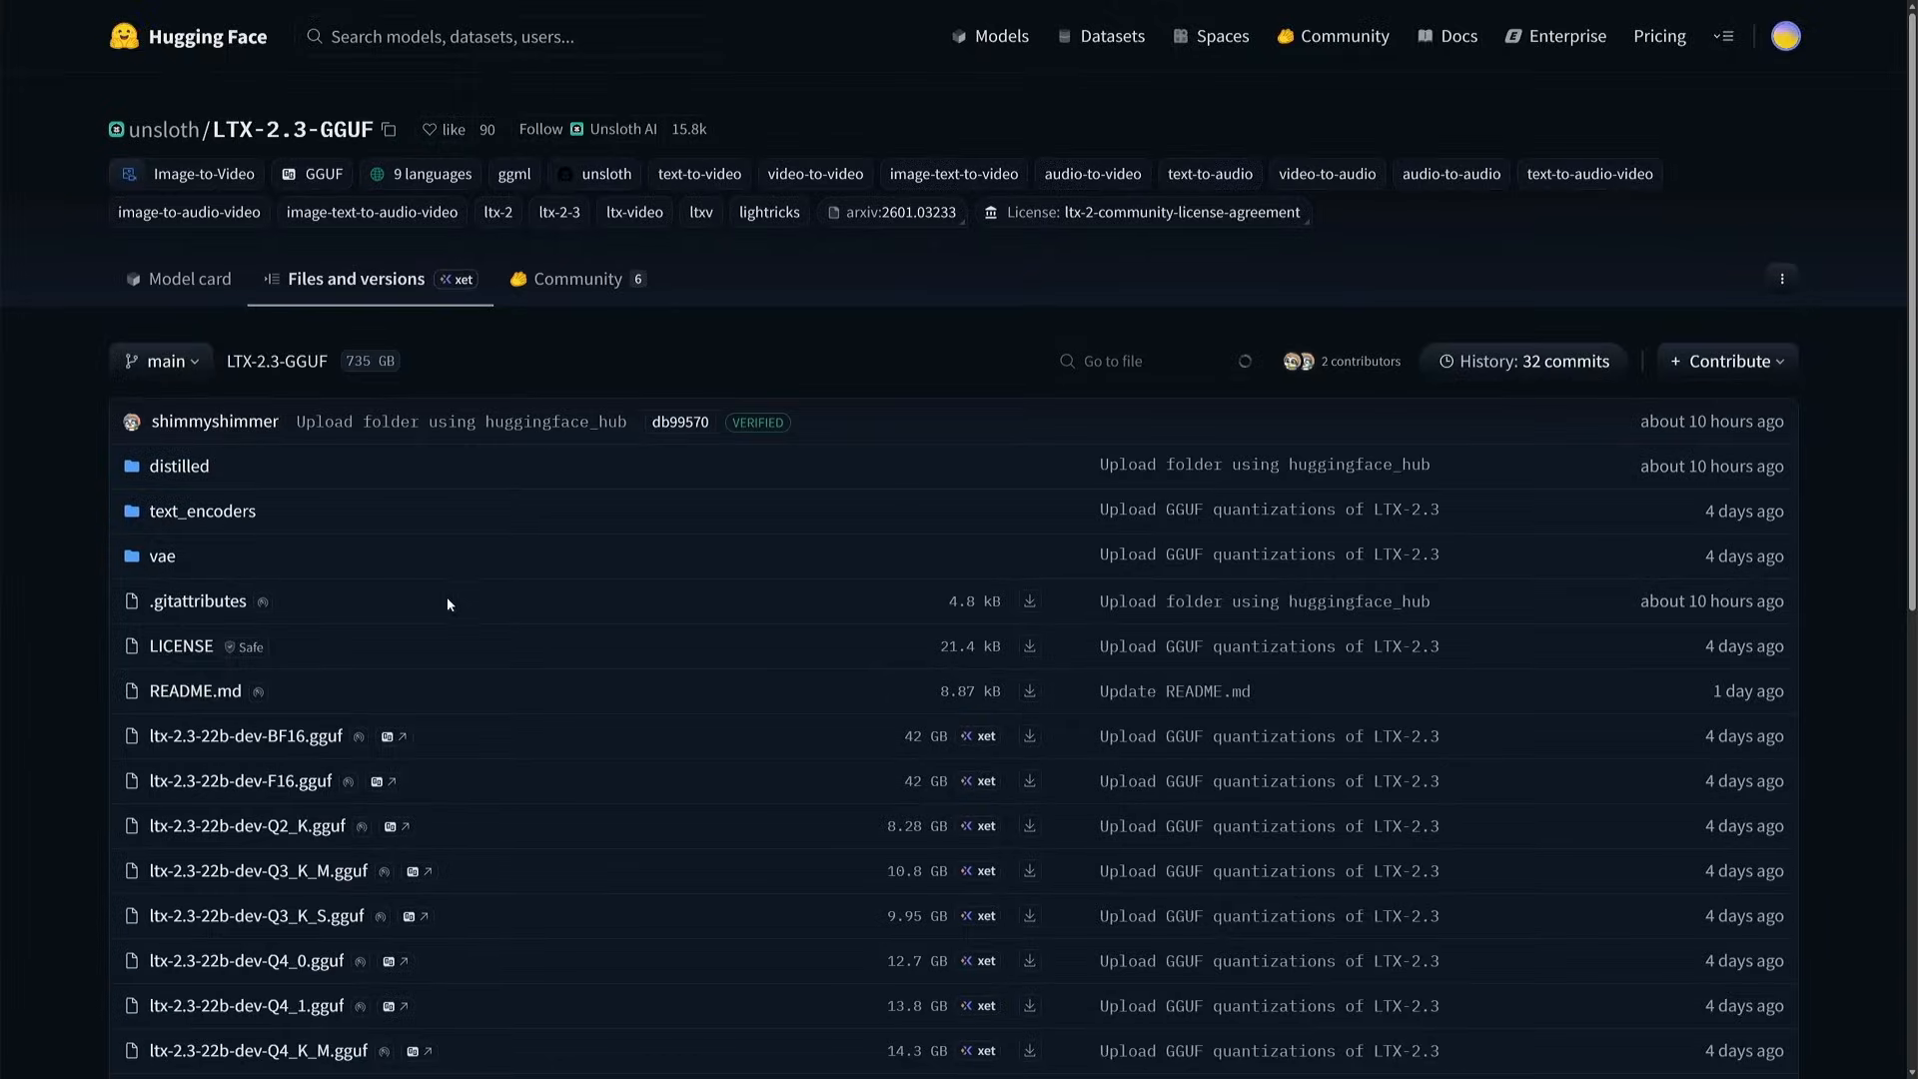
scroll(76, 405, "down", 2)
scroll(76, 404, "down", 2)
key("ctrl+f")
type("dev")
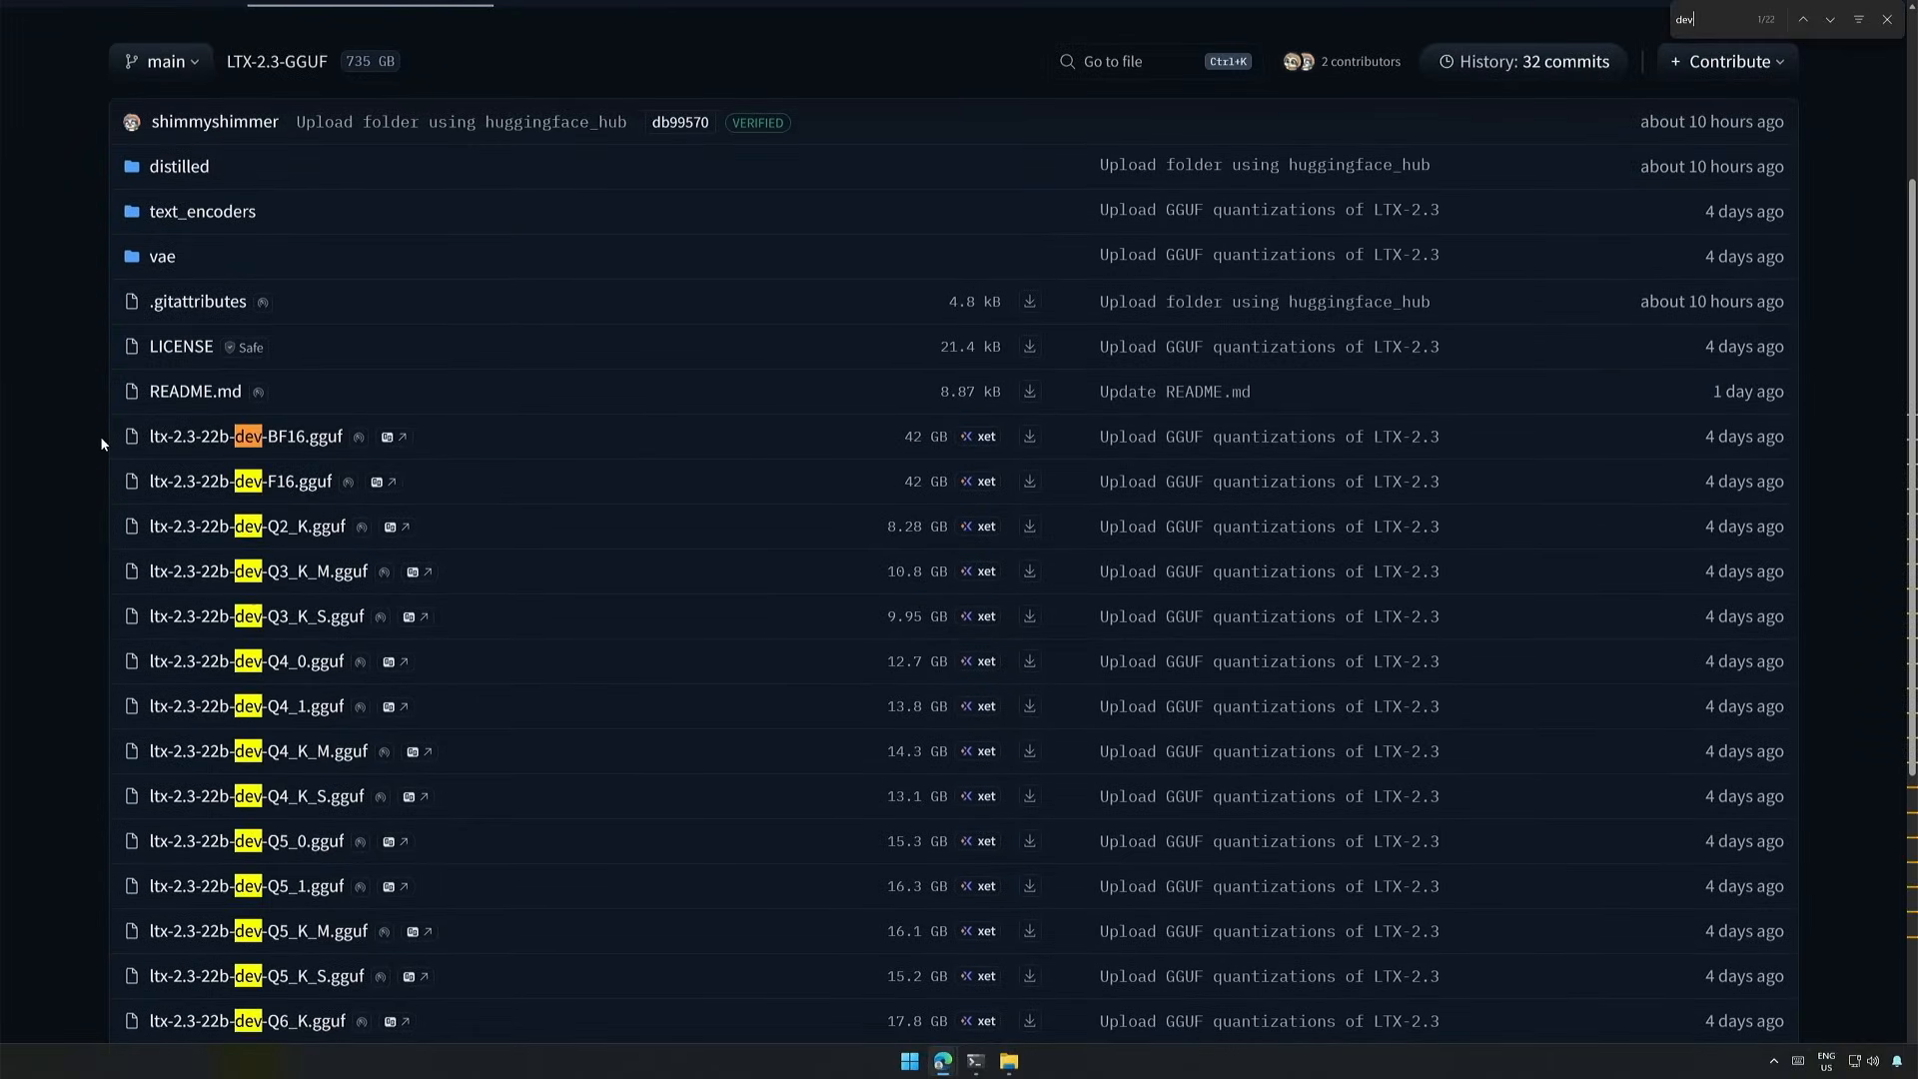
scroll(252, 684, "down", 3)
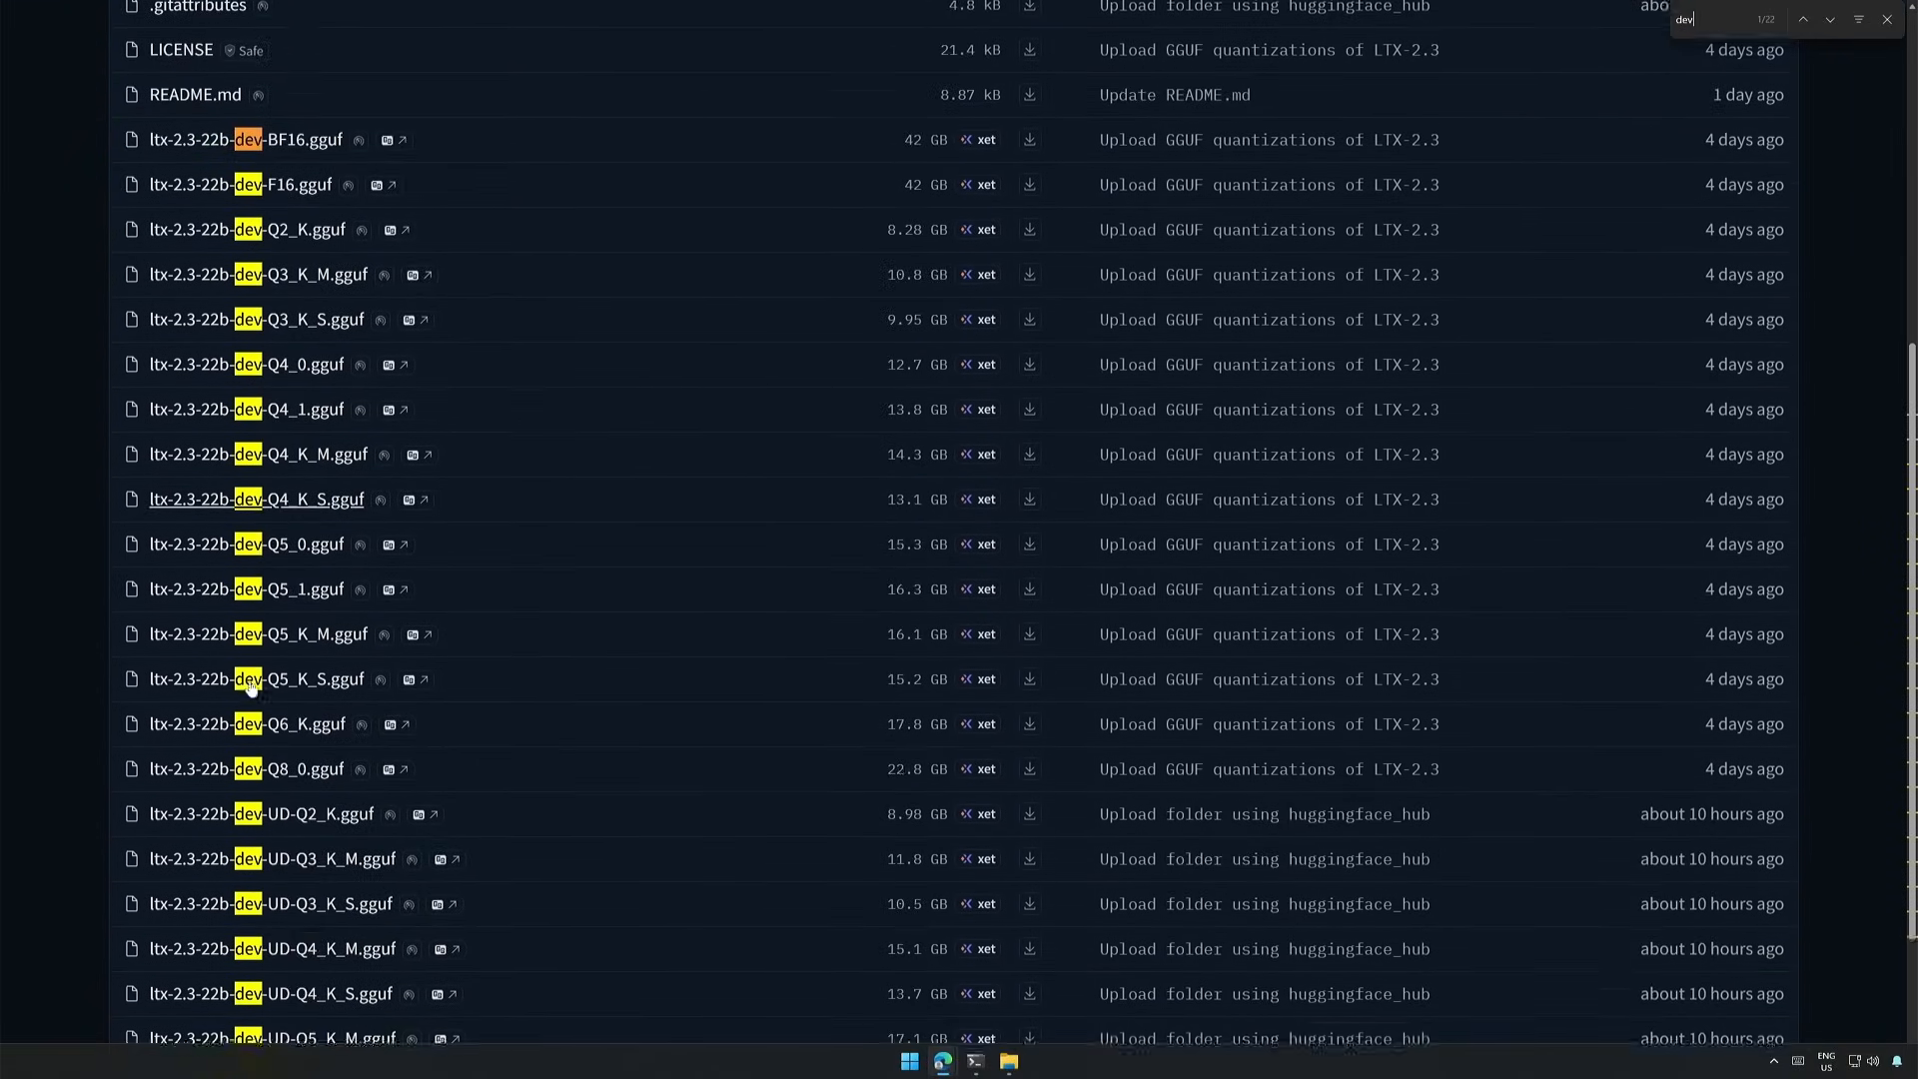
scroll(251, 683, "down", 3)
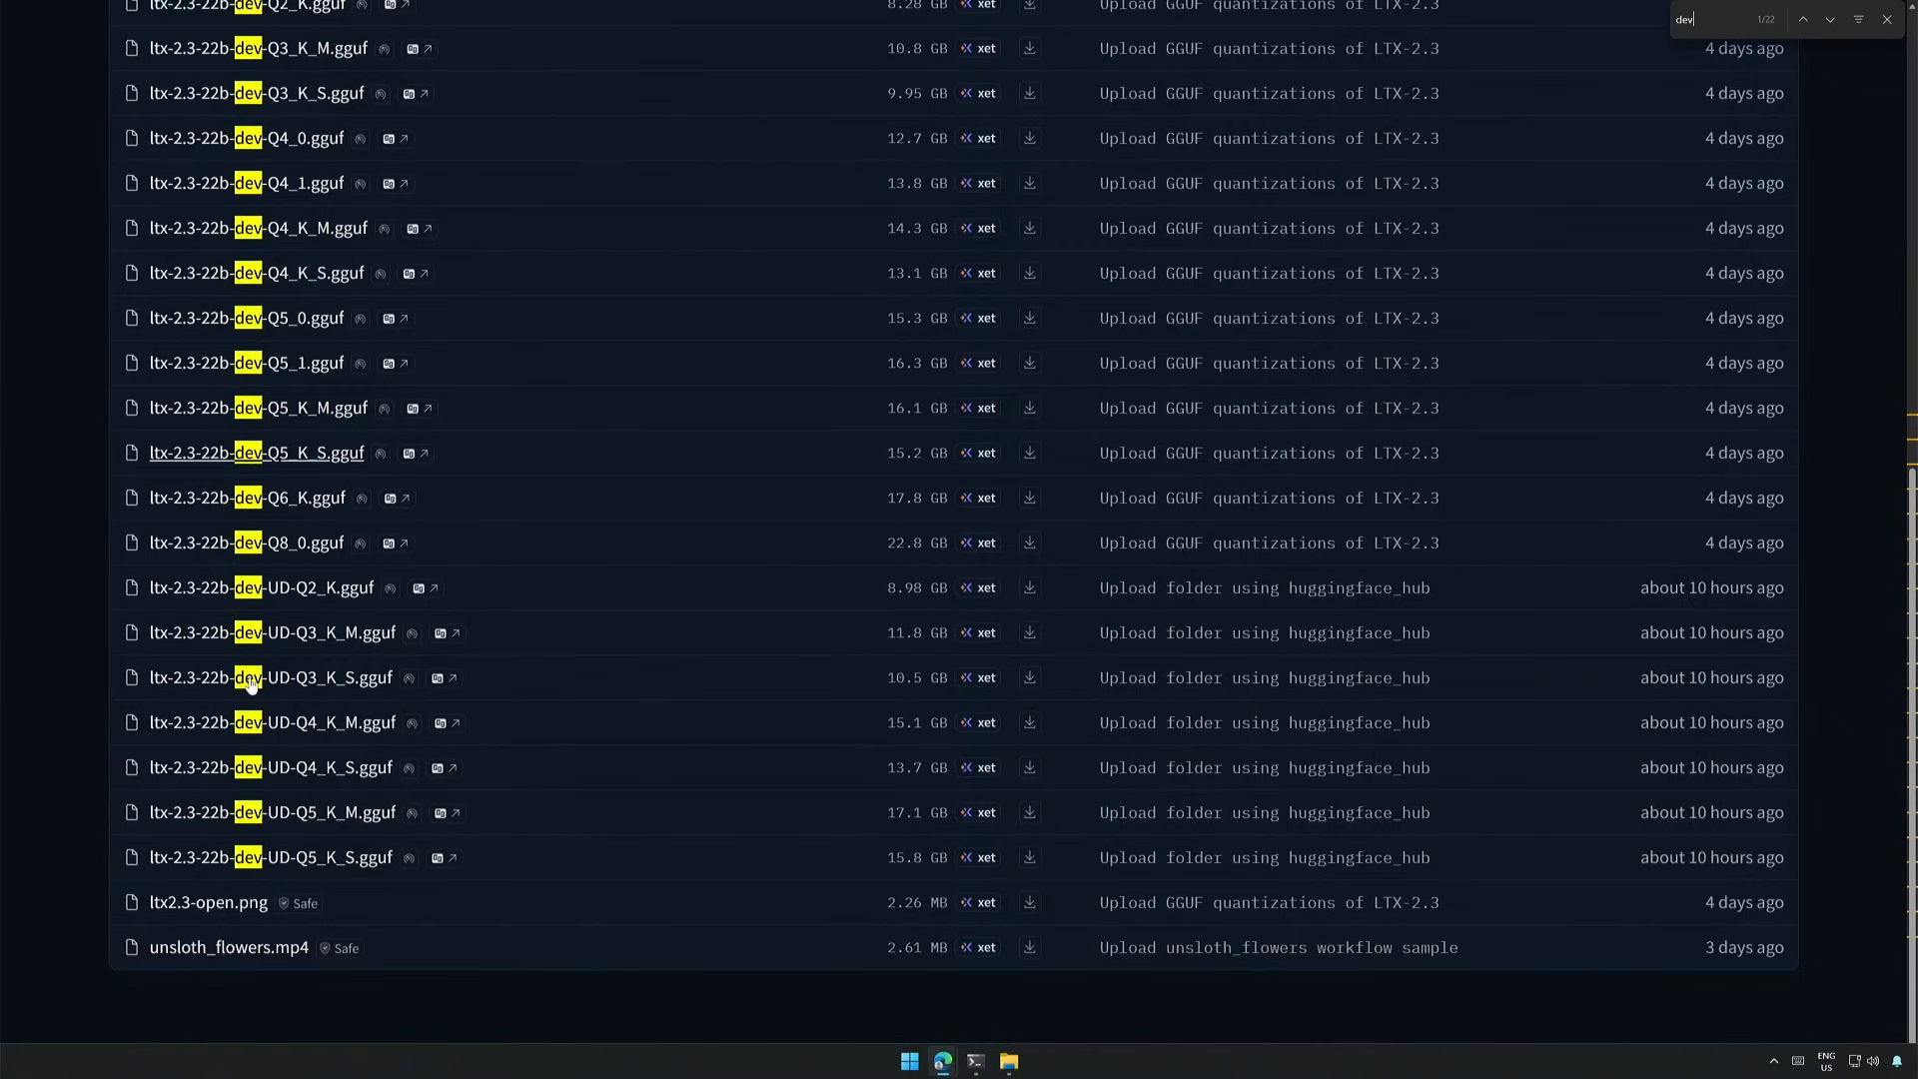
type("-UD")
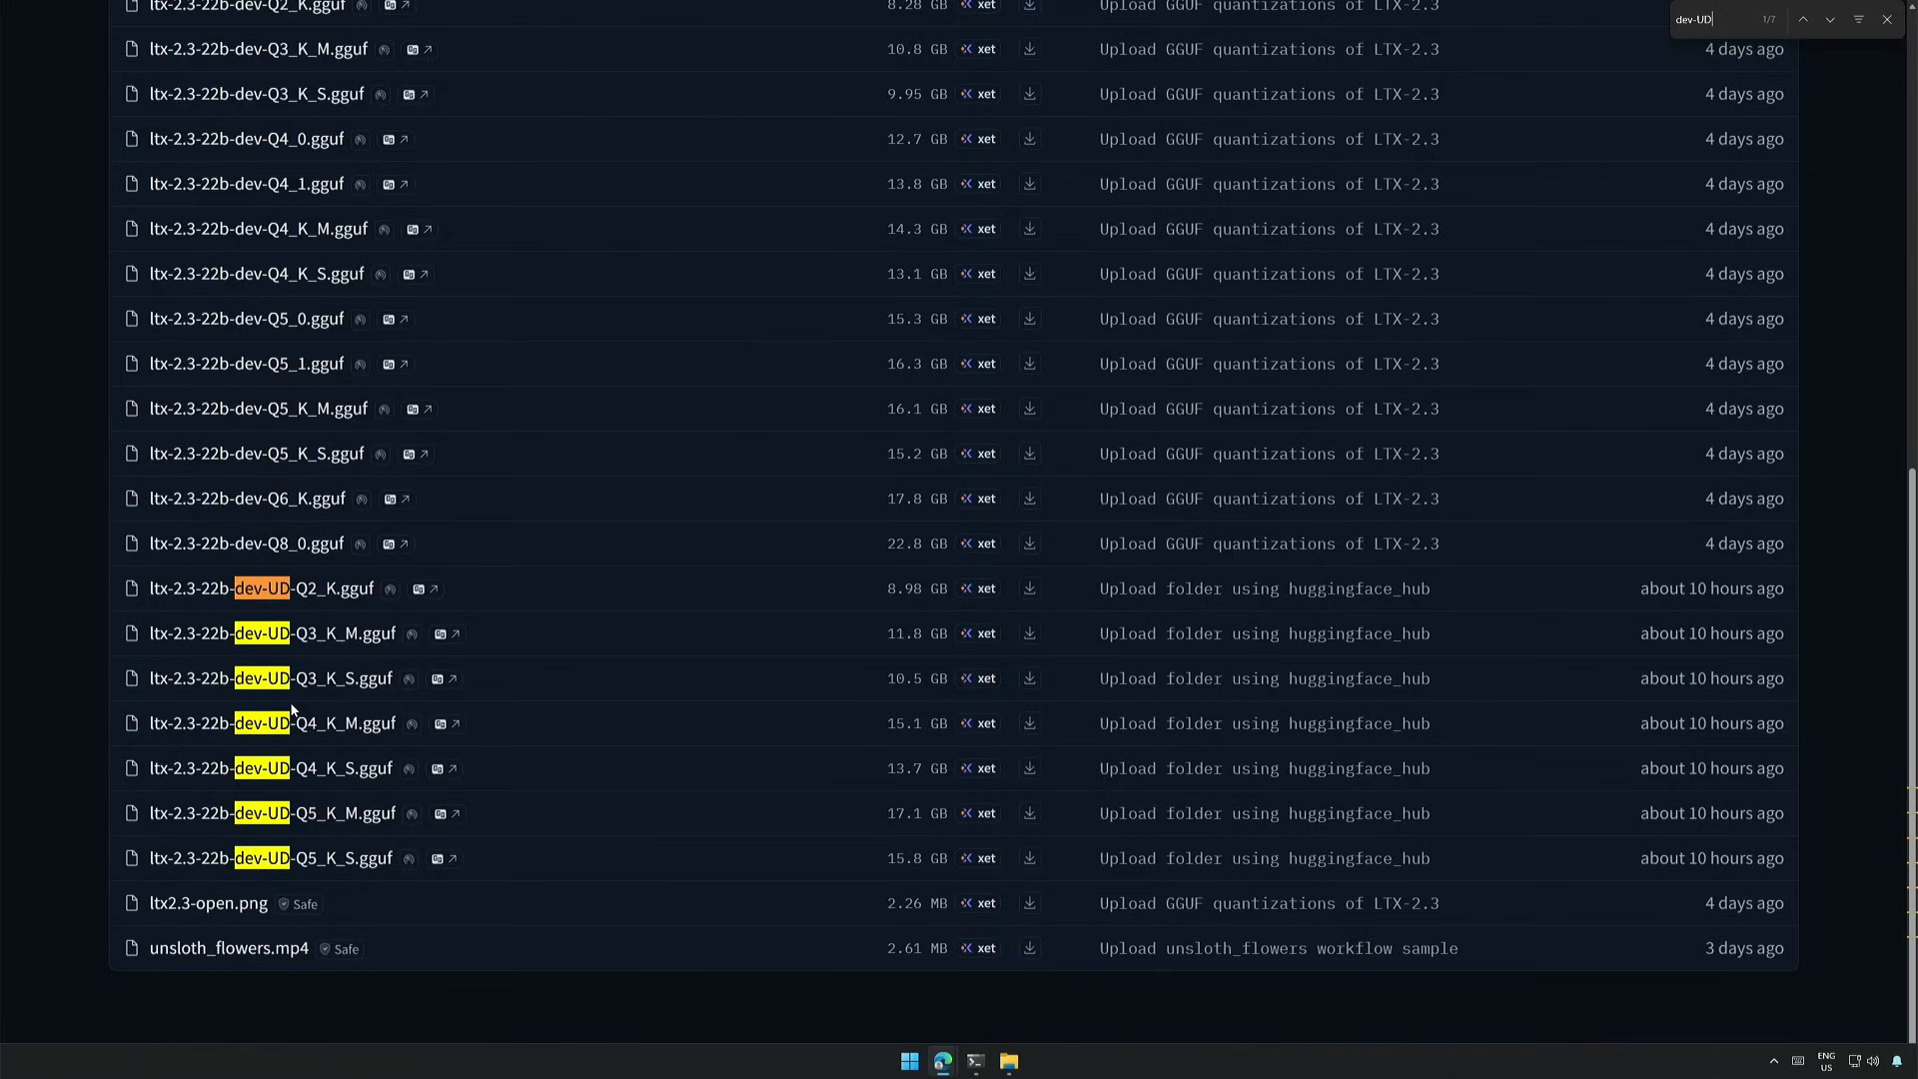
- Open the distilled folder of the LTX-2.3-GGUF repository and examine its files from Q2_K to UD-Q5_K_S
scroll(292, 707, "up", 6)
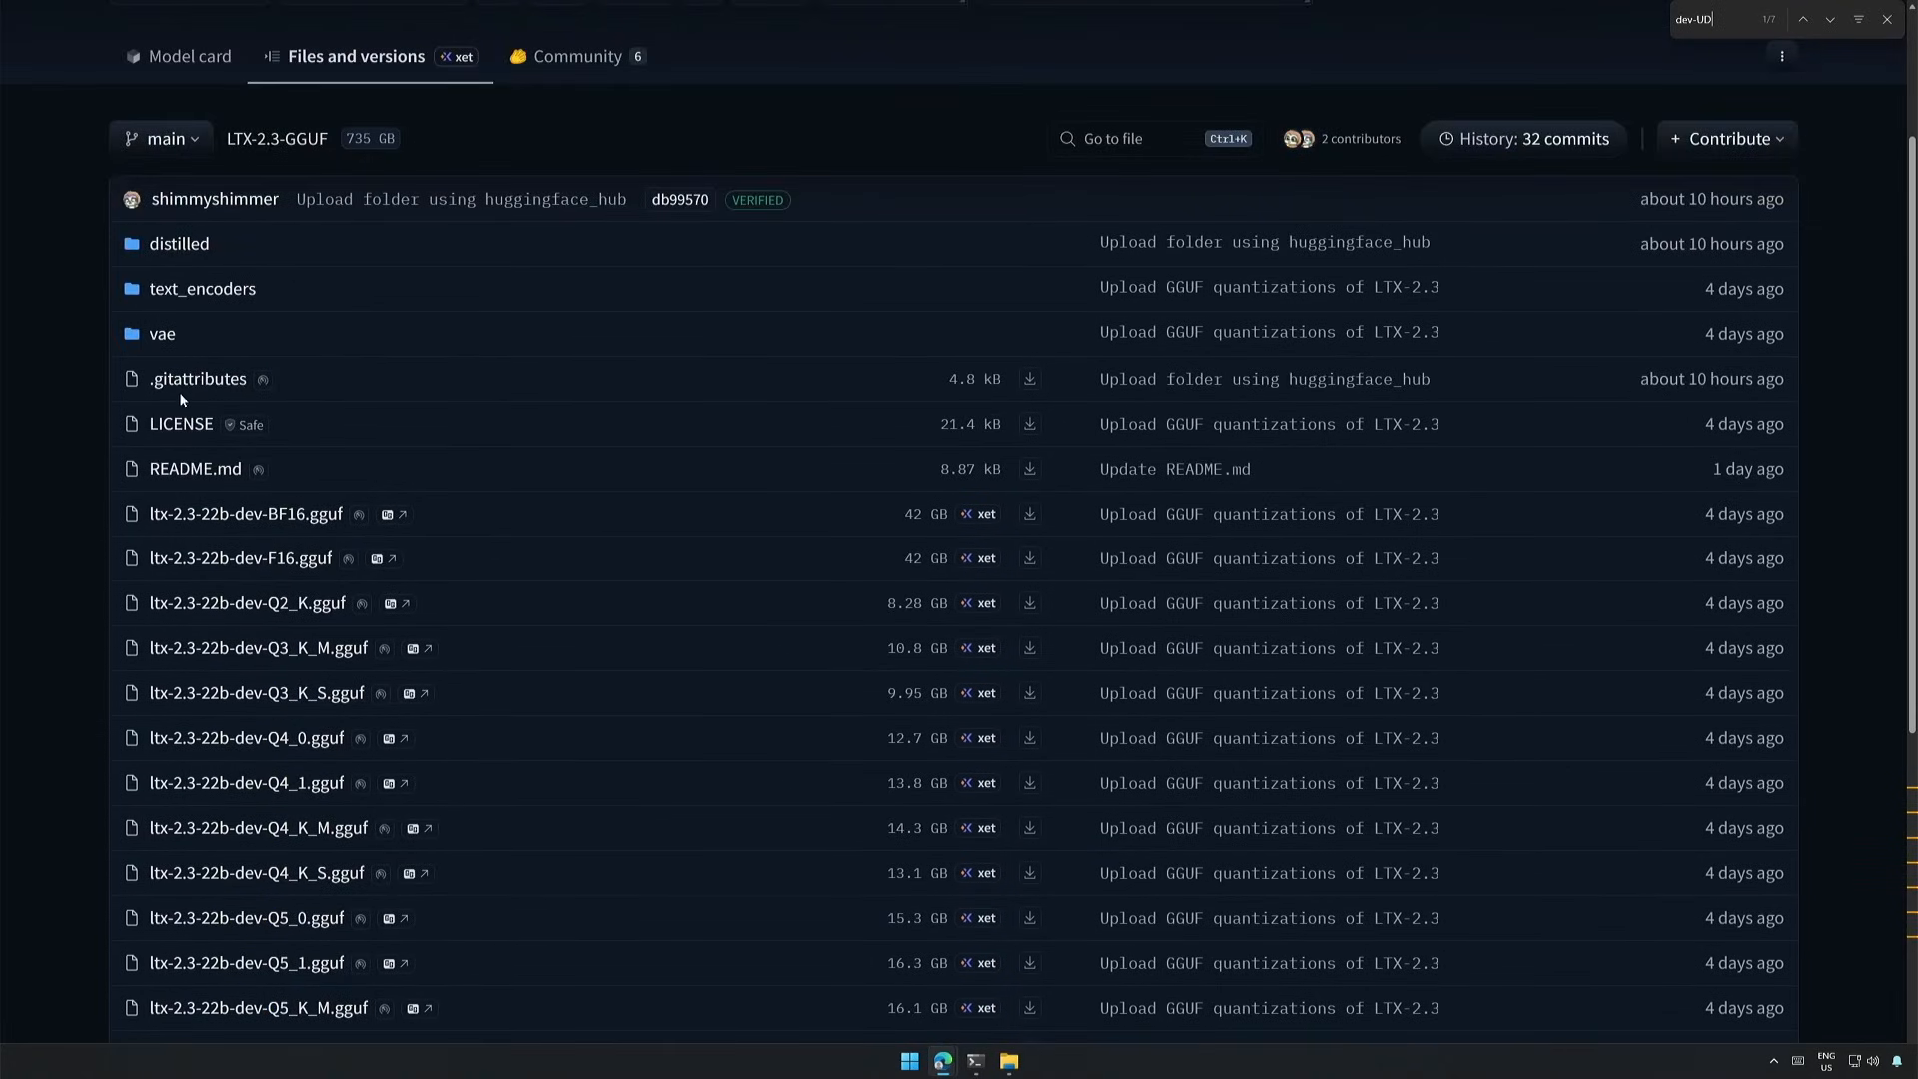
left_click(181, 246)
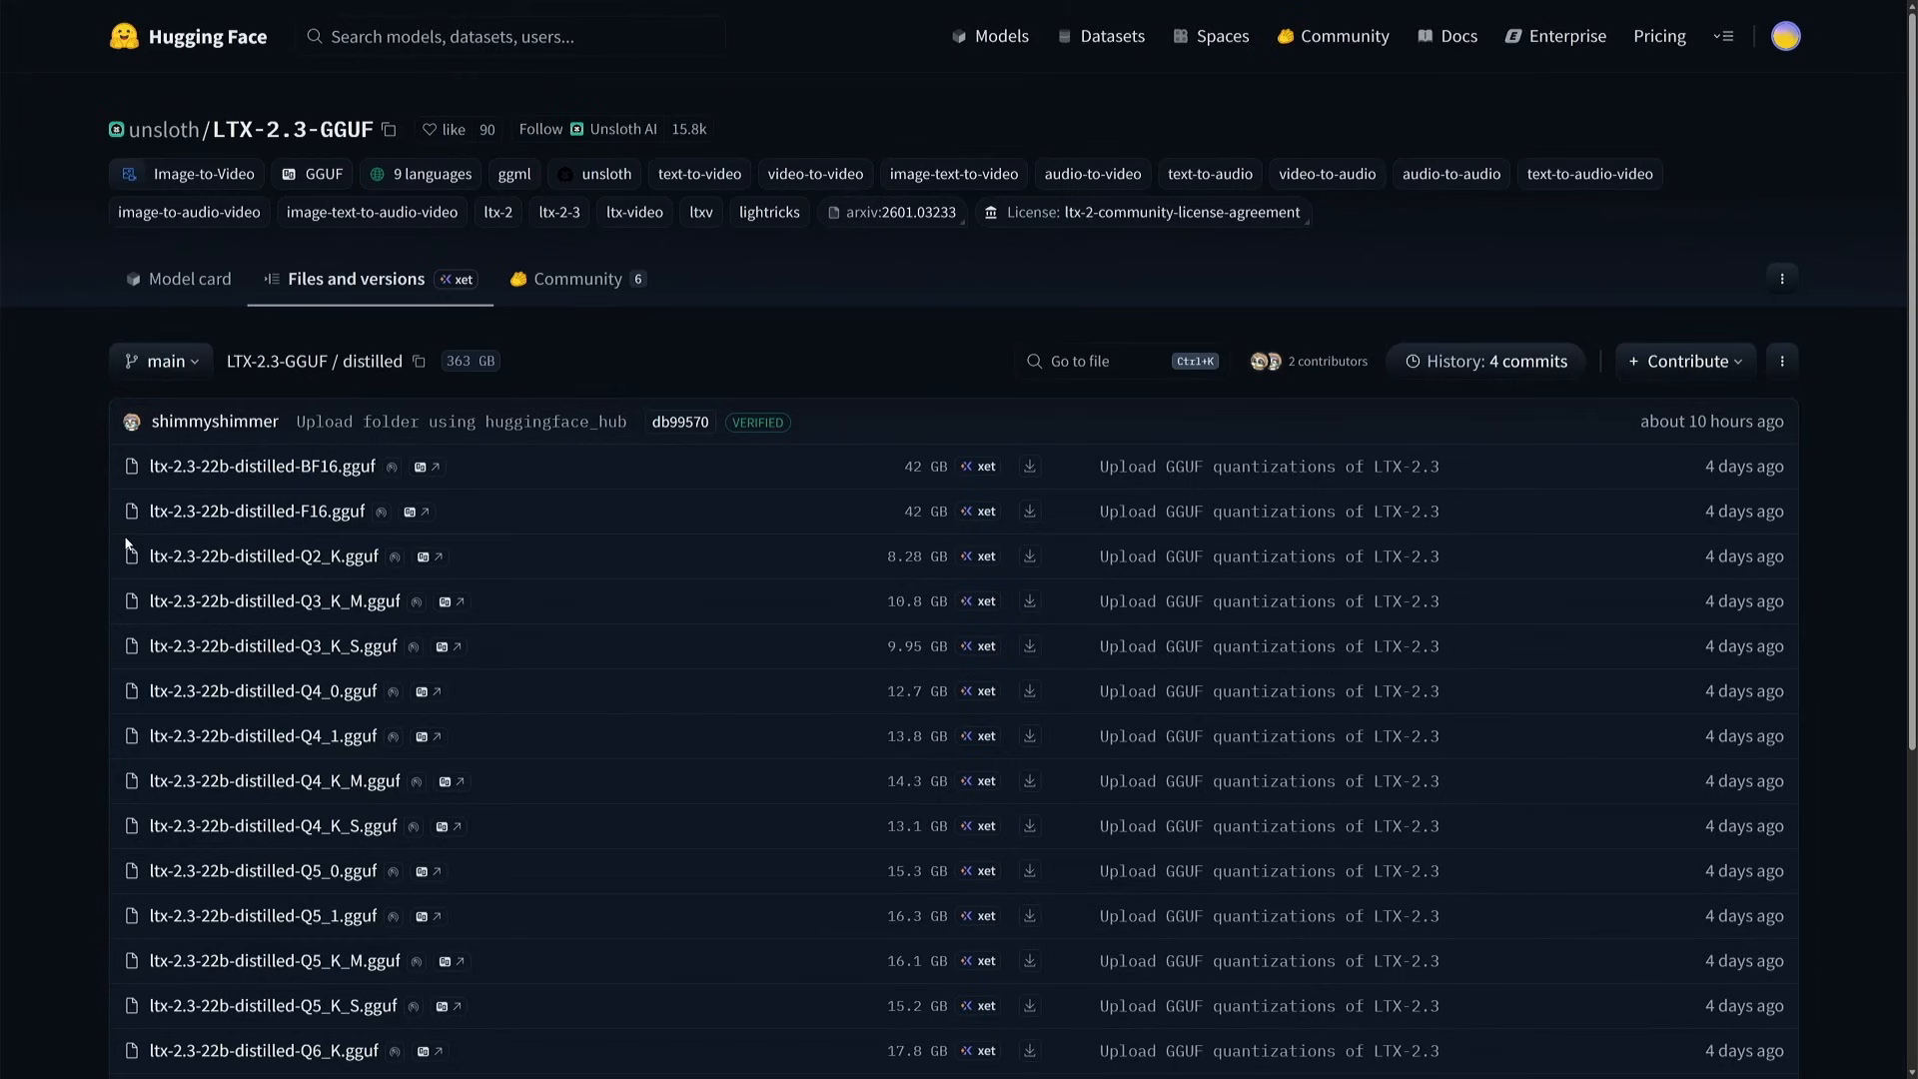
scroll(127, 544, "down", 3)
left_click_drag(82, 285, 434, 978)
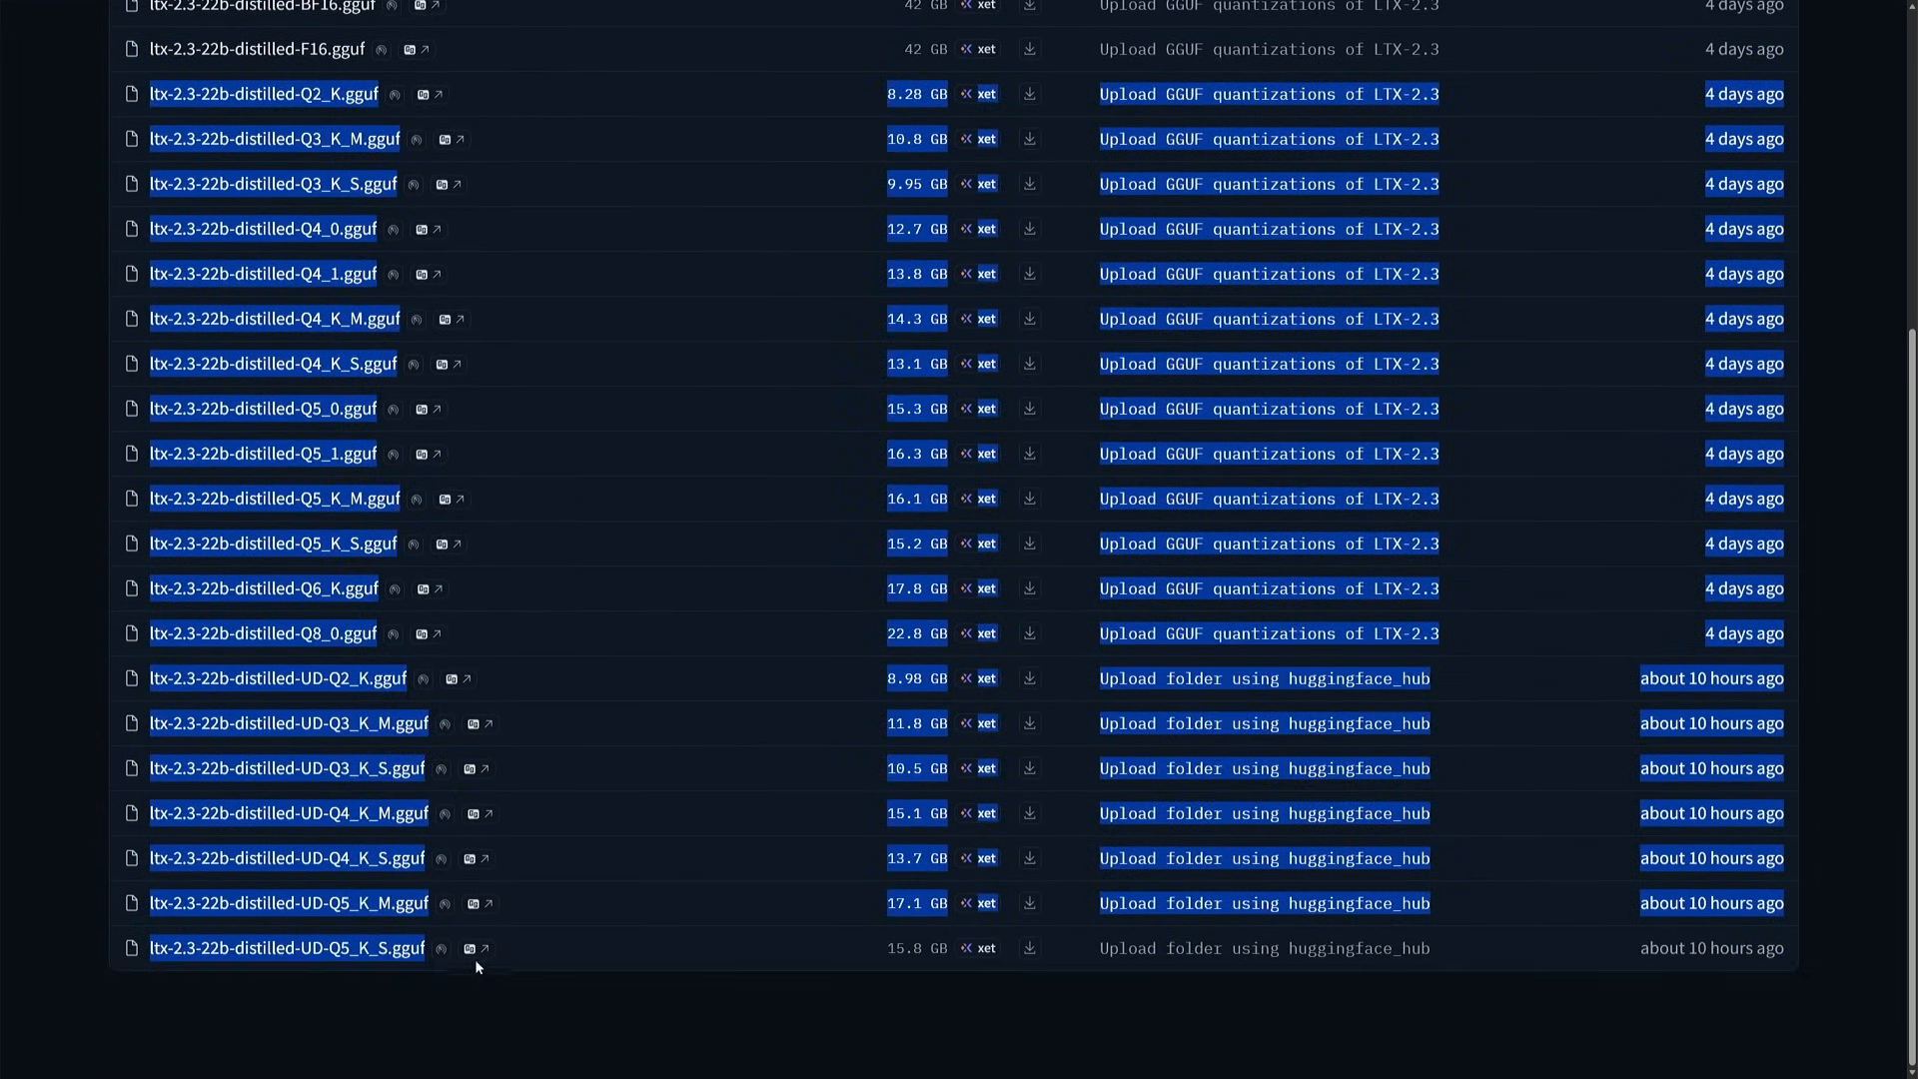
left_click_drag(781, 969, 904, 974)
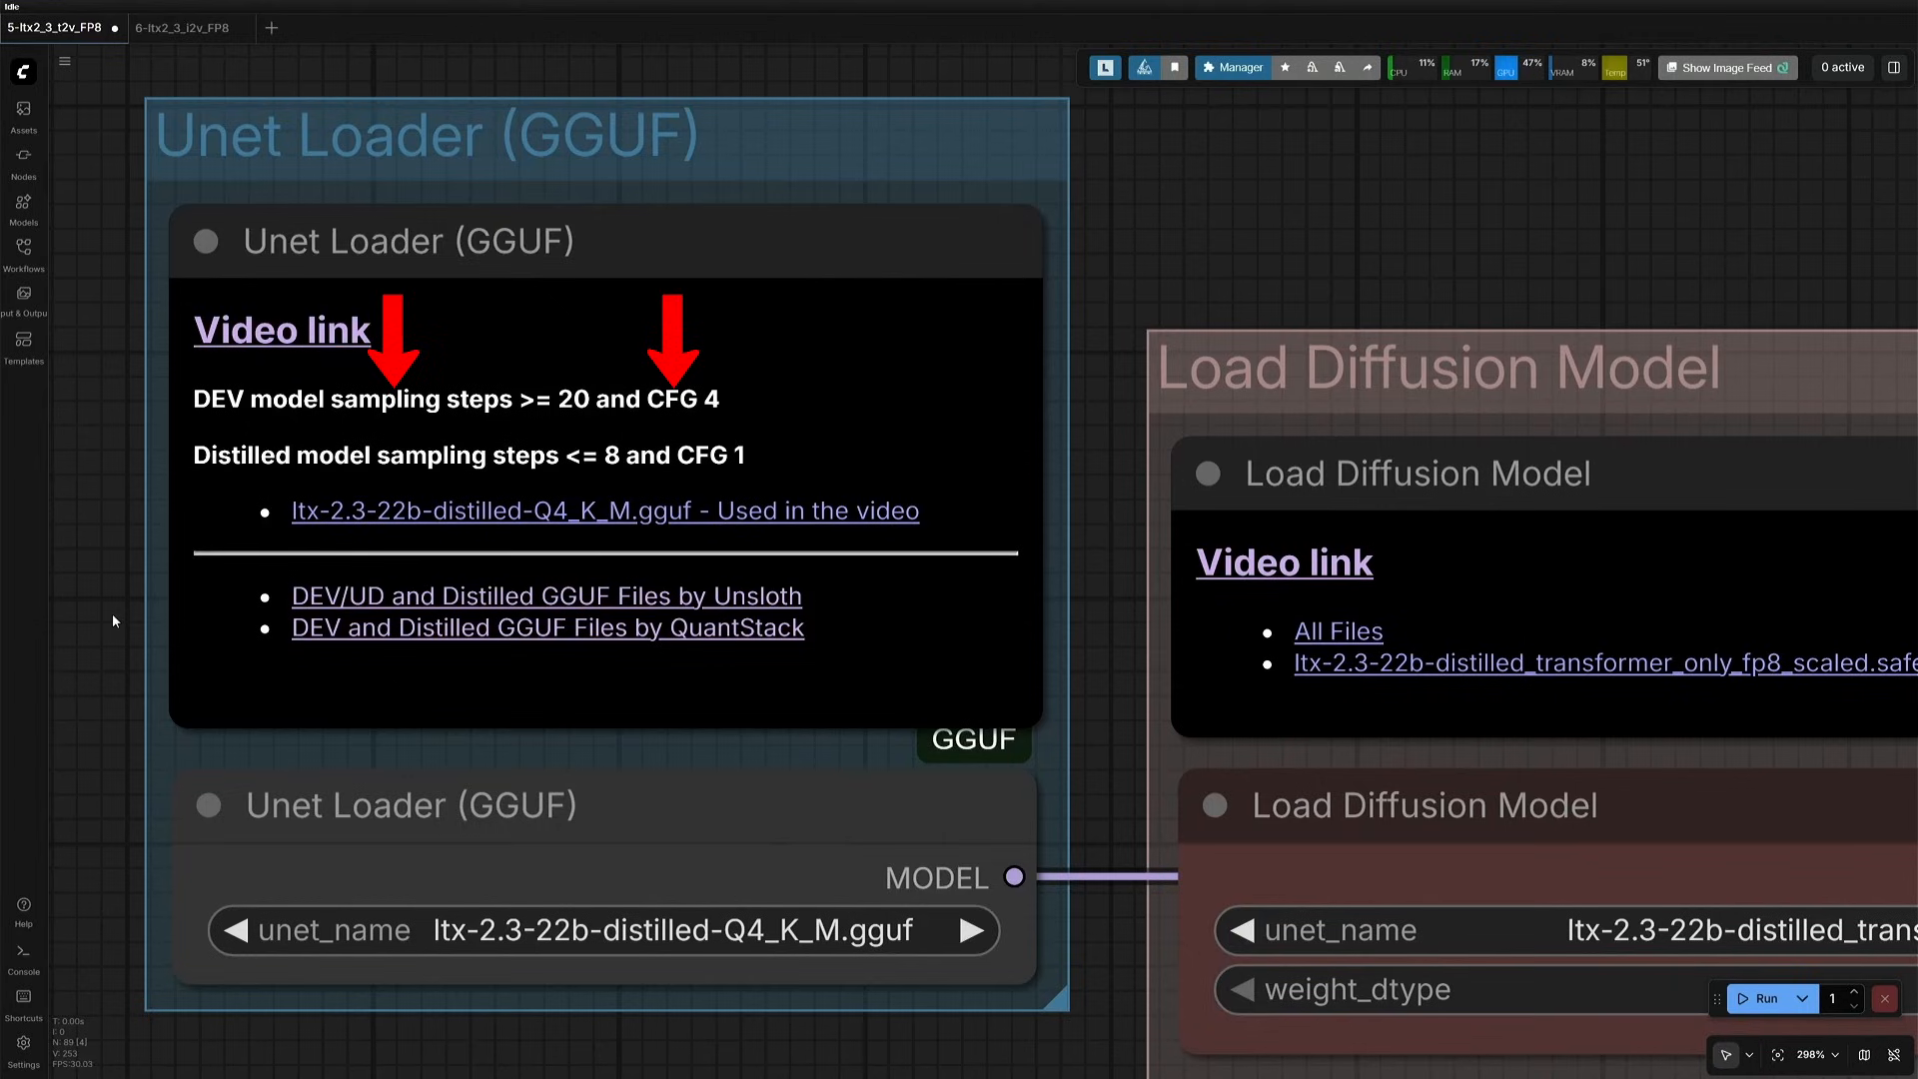
- Save the workflow and refresh the node definitions to pick up ltx-2.3-22b-distilled-Q4_K_M.gguf in Unet Loader (GGUF)
key("ctrl+s")
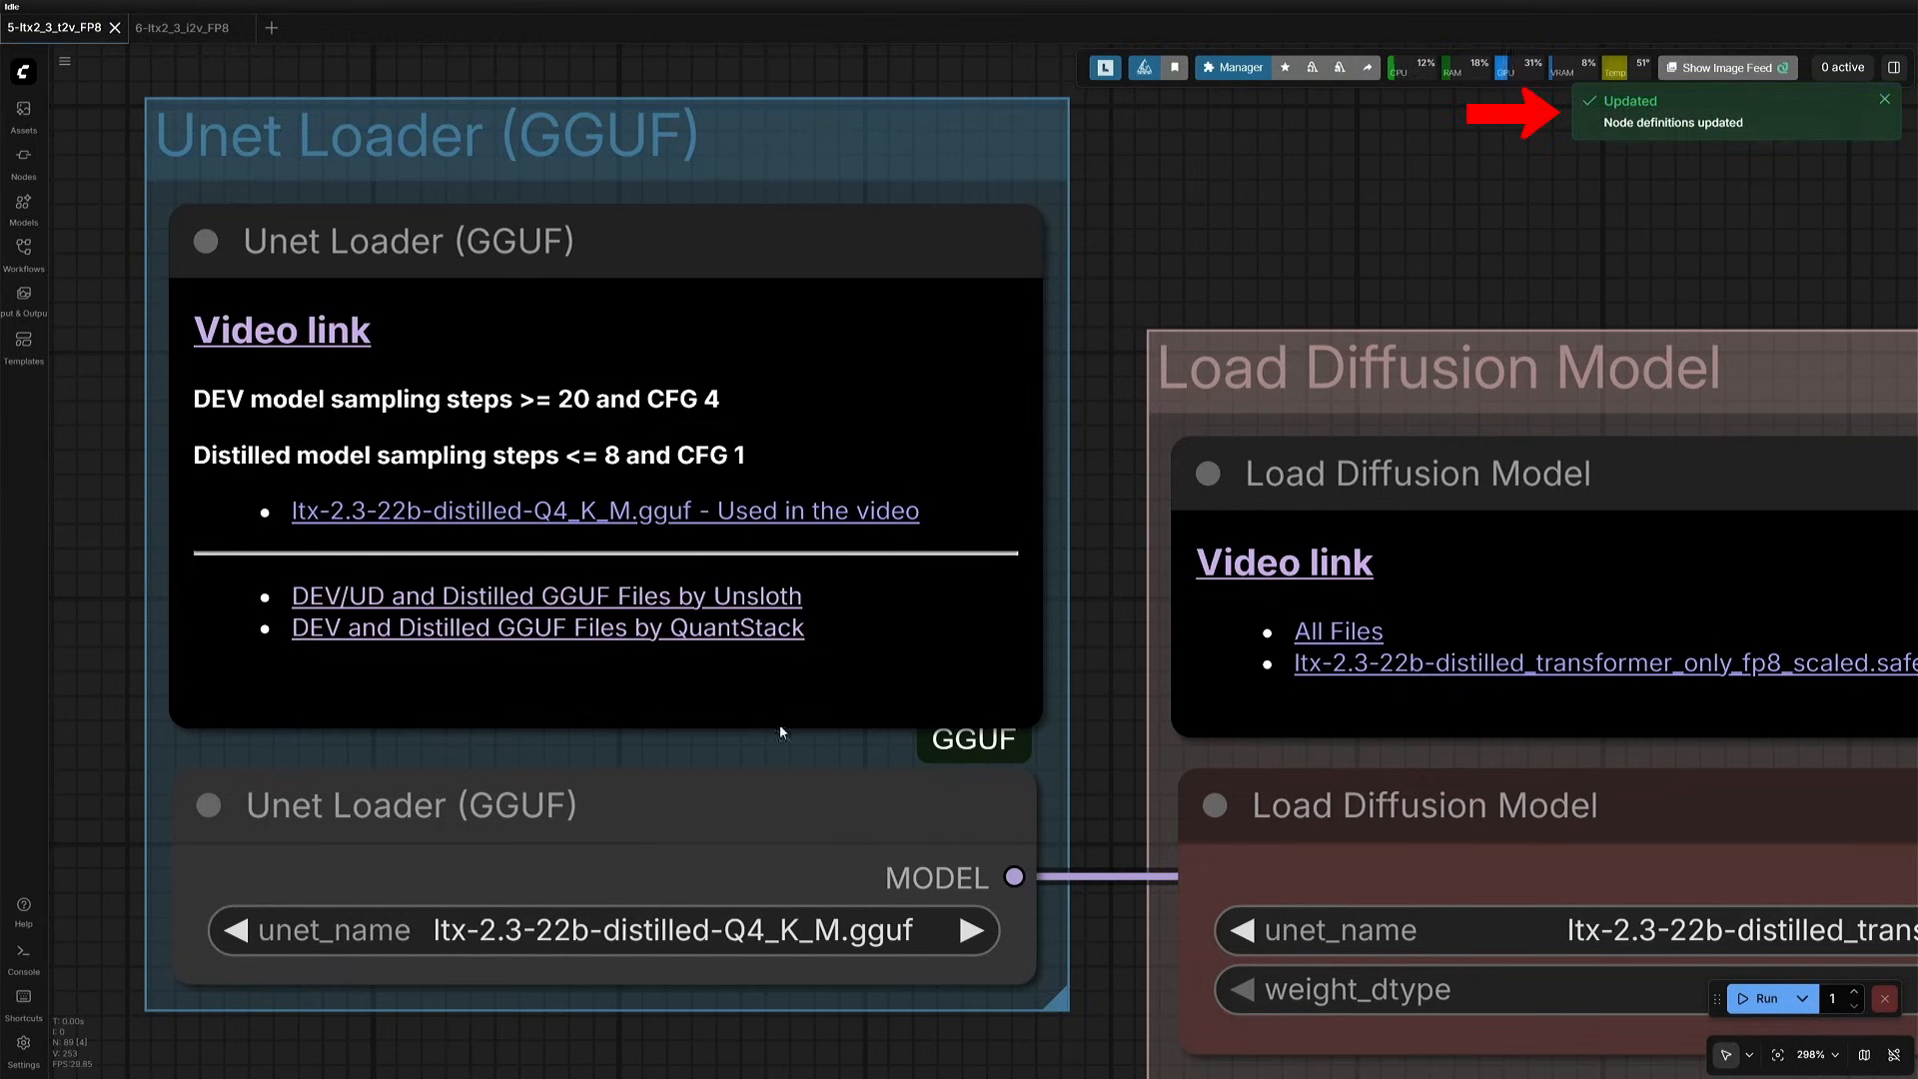
left_click(640, 930)
- Open the Gemma-3-12b-it-GGUF by Unsloth link in the DualCLIPLoader (GGUF) note and examine the available quantized files
scroll(1130, 1024, "down", 5)
left_click_drag(1130, 1024, 511, 624)
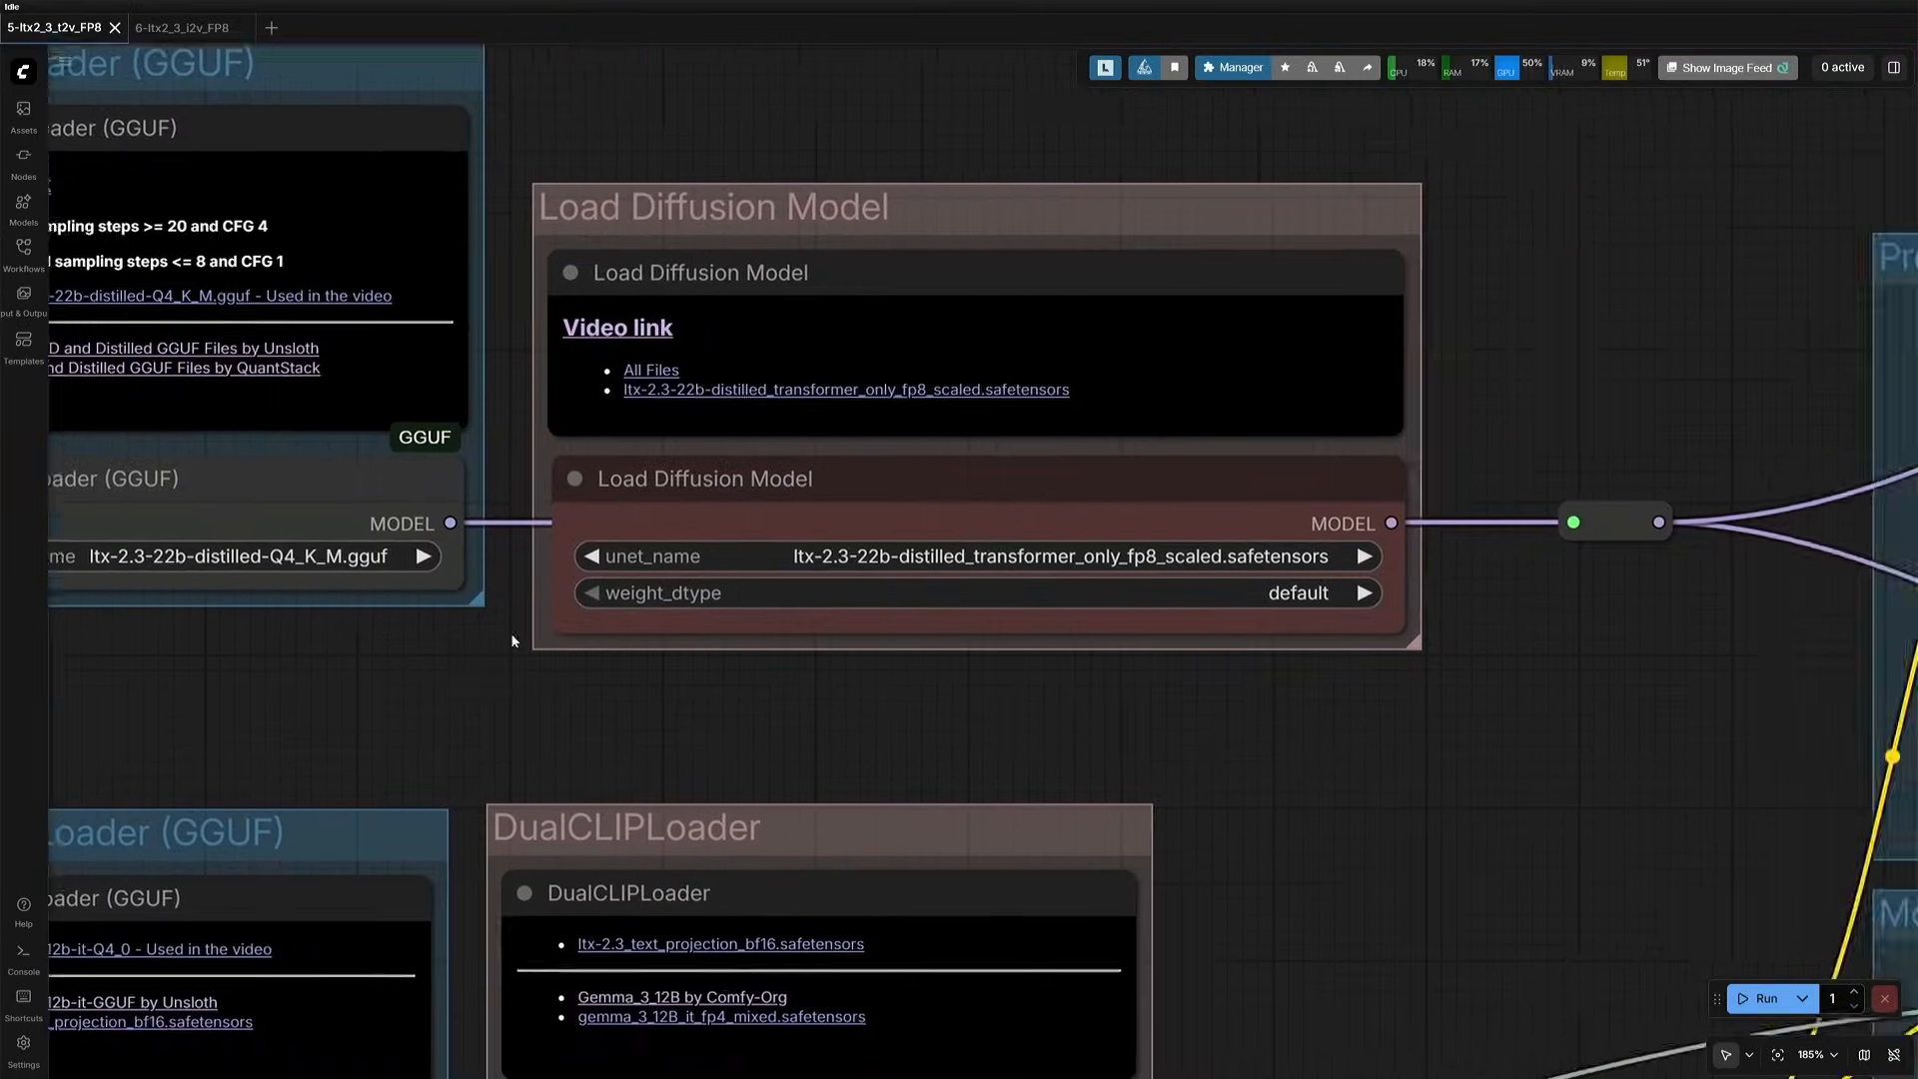
left_click_drag(477, 1040, 814, 521)
scroll(815, 521, "up", 3)
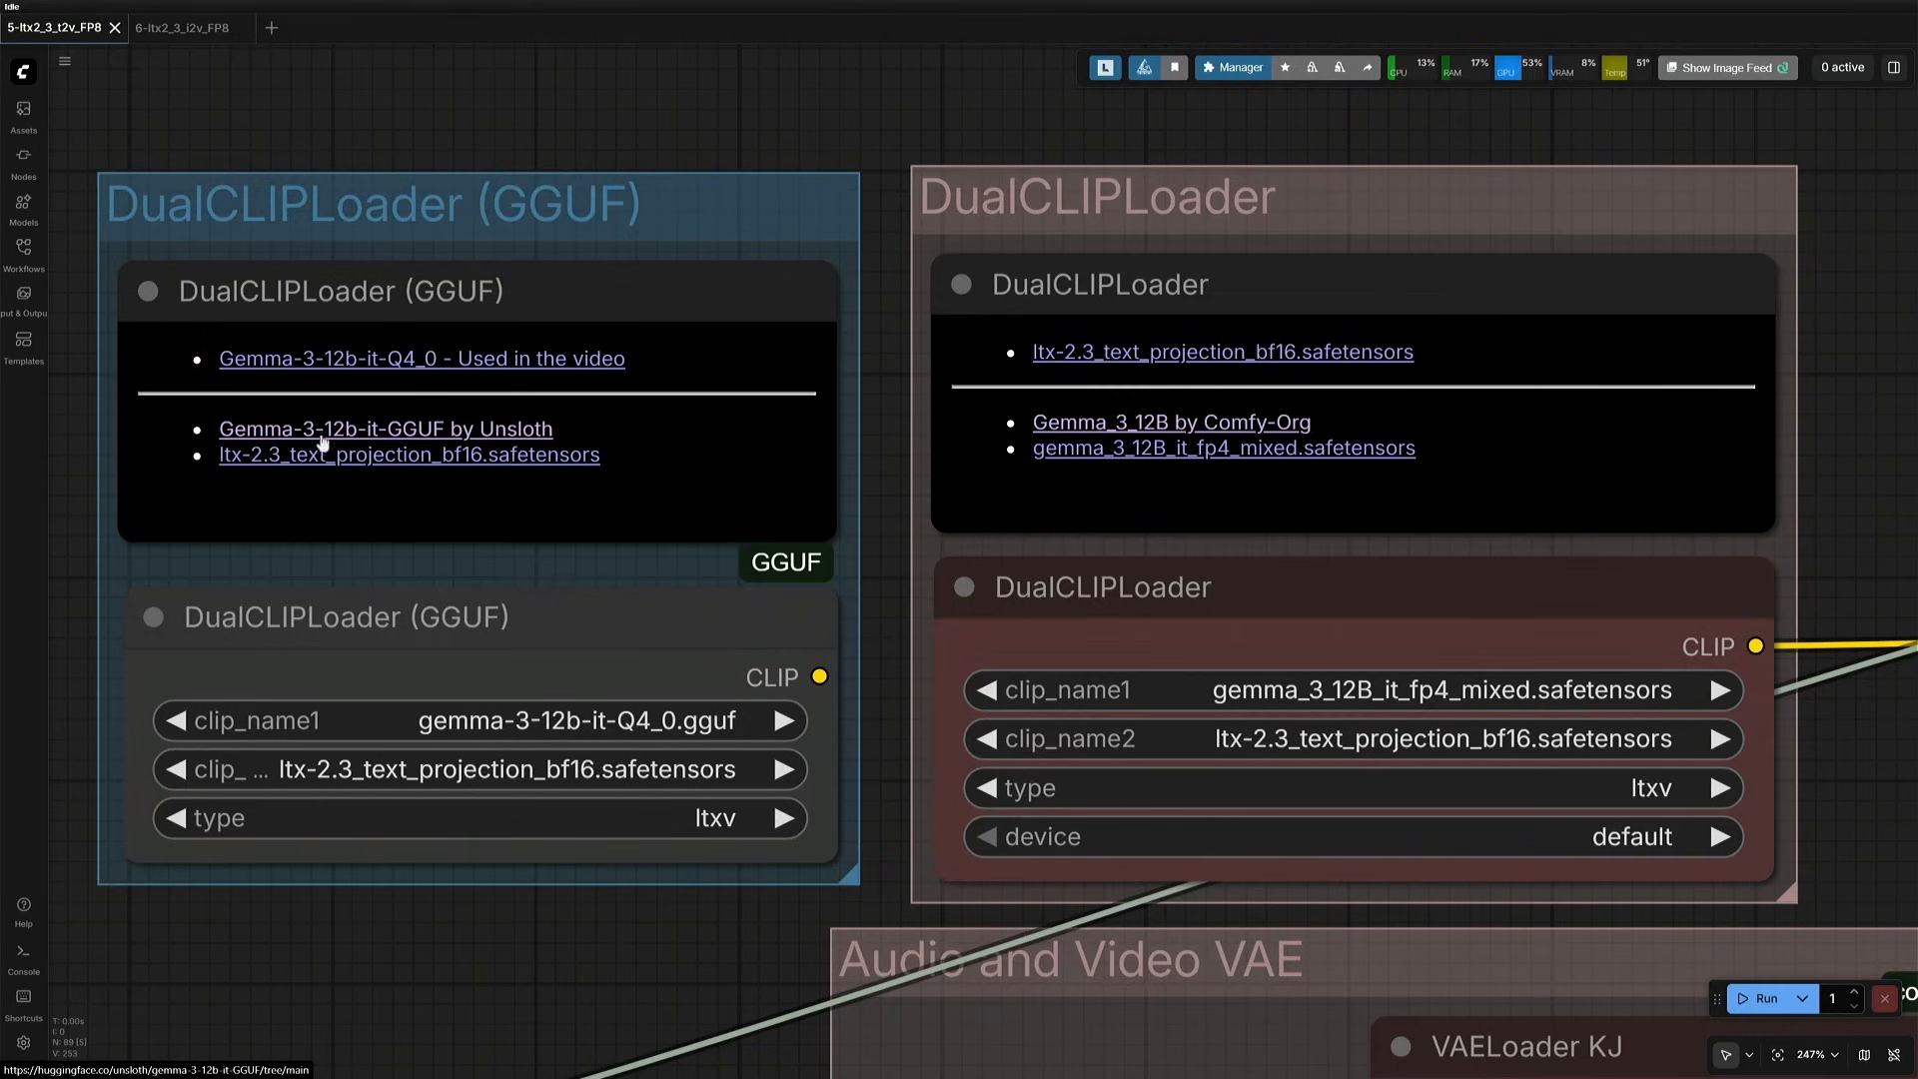
left_click(419, 434)
scroll(159, 630, "down", 1)
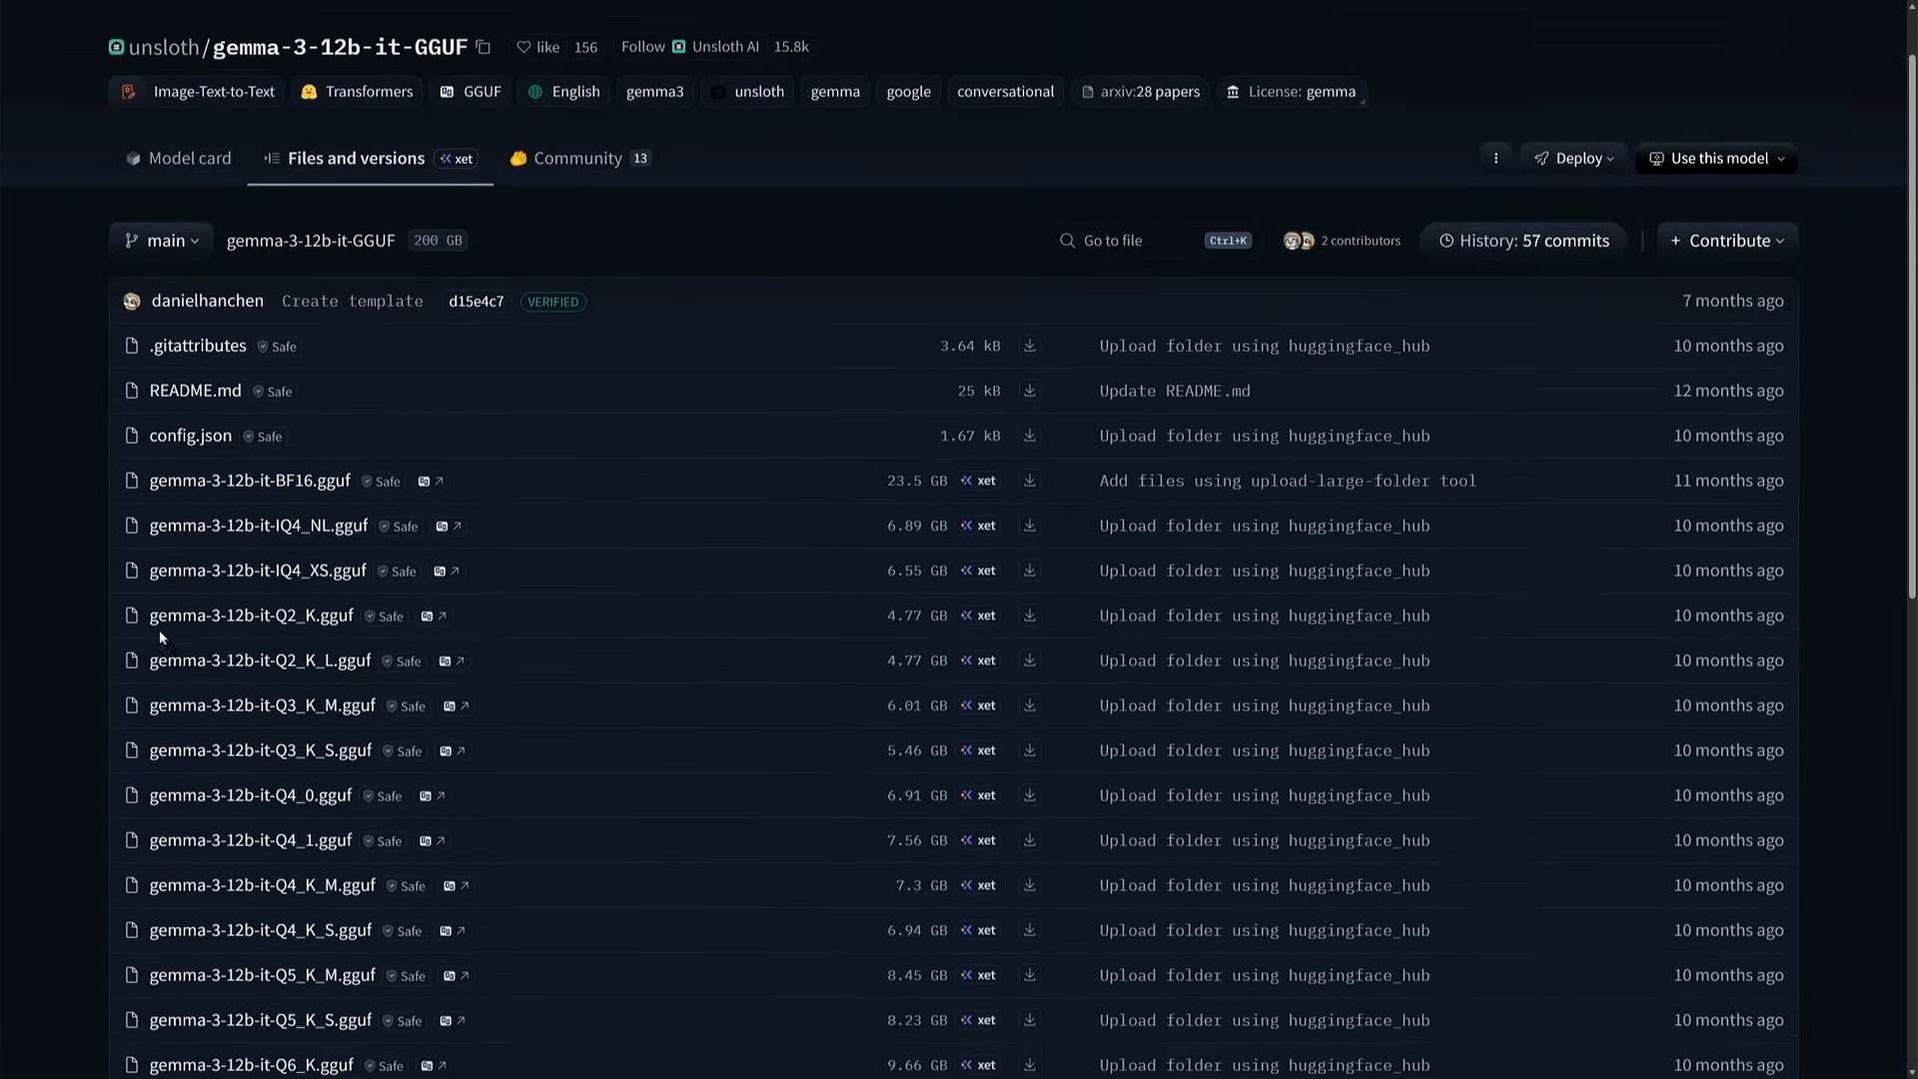
scroll(159, 630, "down", 1)
left_click_drag(115, 467, 150, 774)
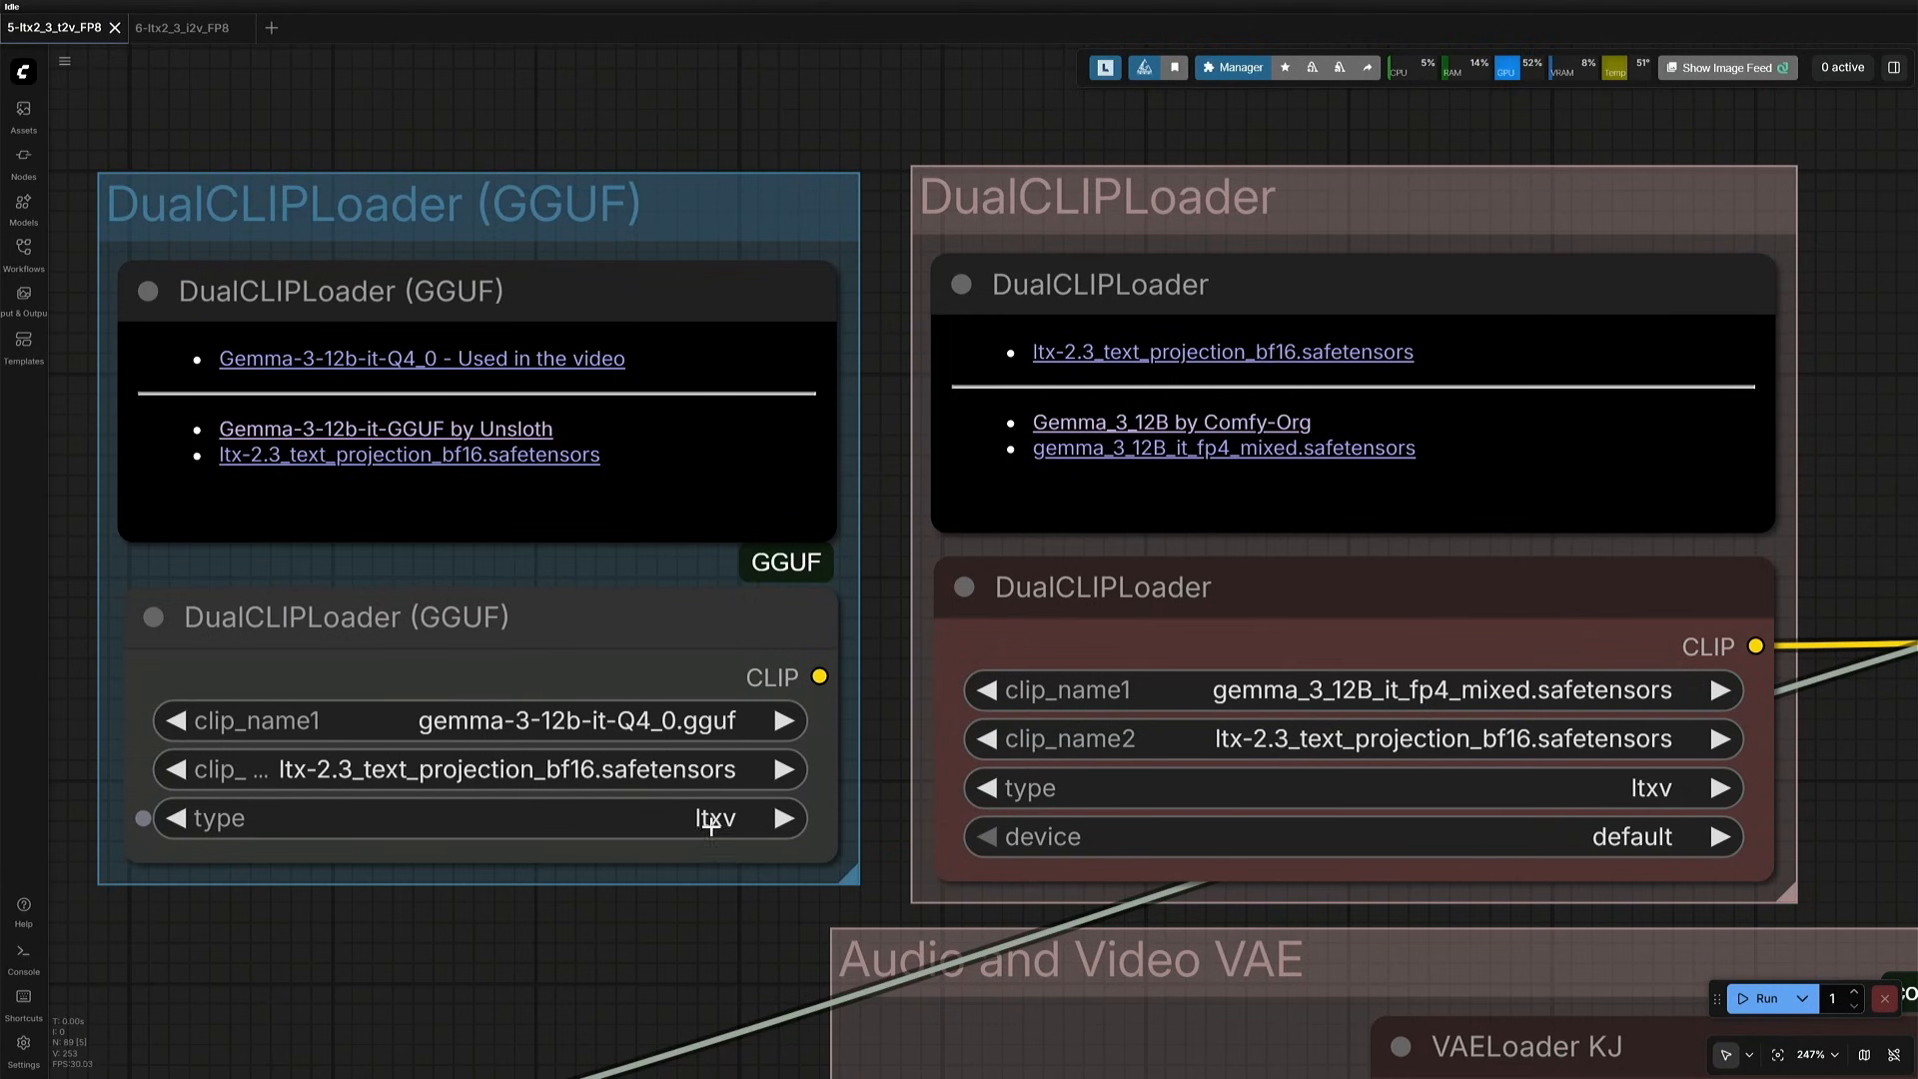
- Connect the DualCLIPLoader (GGUF) CLIP output to the reroute after DualCLIPLoader and shift its group slightly up
scroll(711, 821, "down", 7)
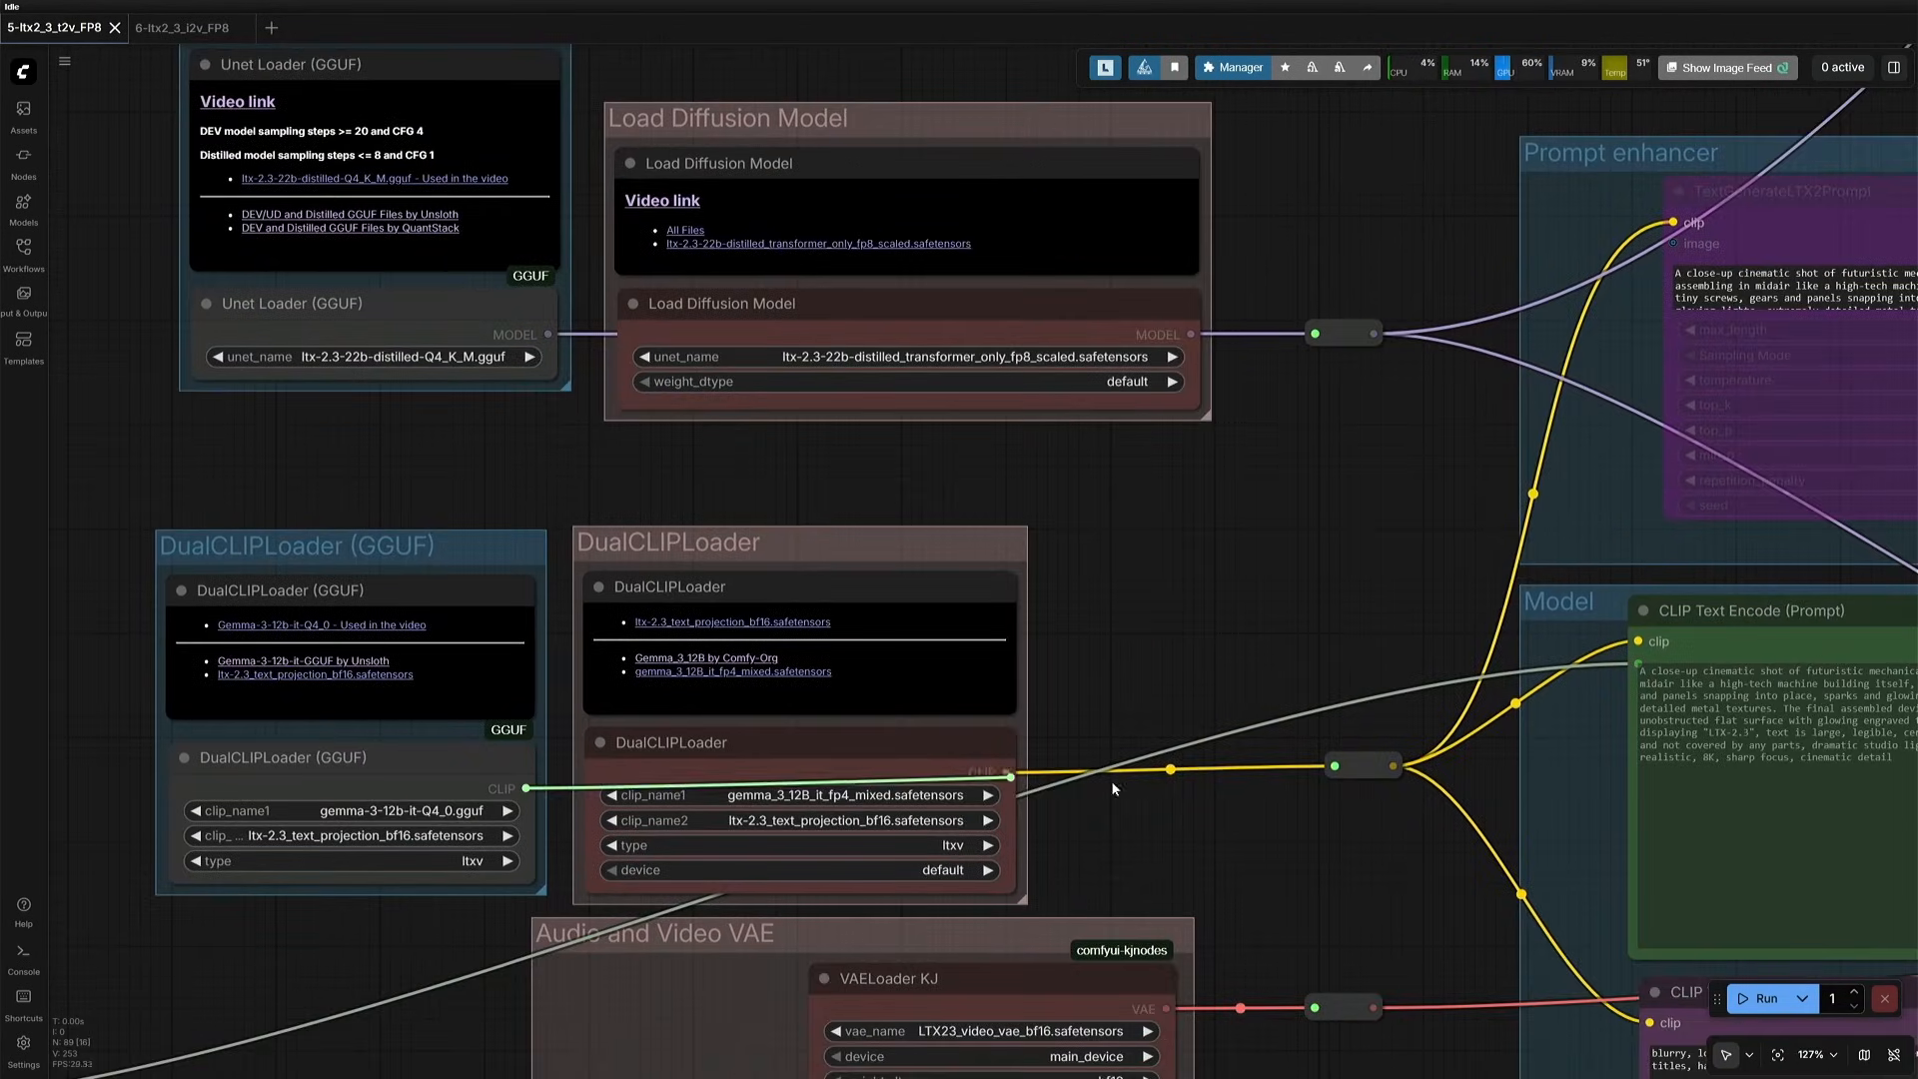
left_click_drag(1321, 770, 1339, 765)
left_click_drag(461, 566, 461, 551)
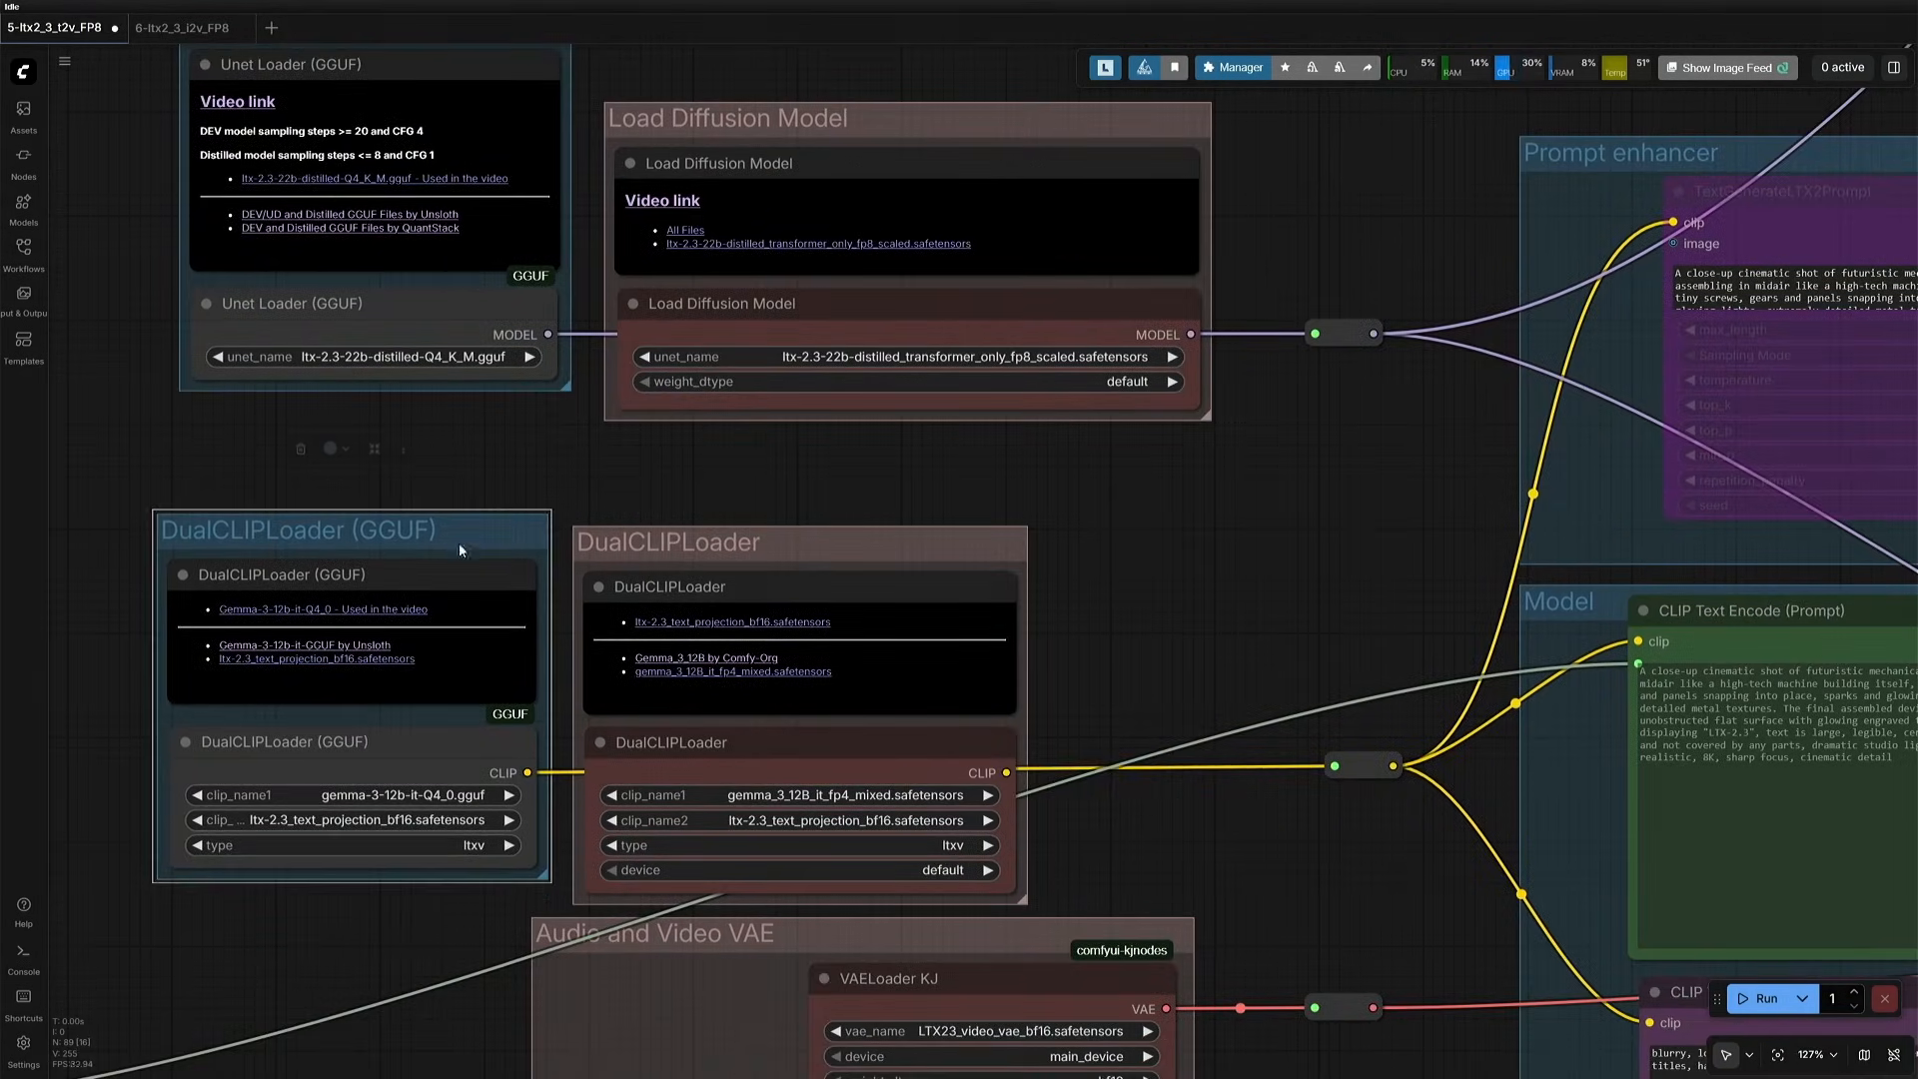
left_click(1114, 596)
- Examine the two VAELoader KJ nodes and the file note in the Audio and Video VAE group
scroll(1112, 595, "down", 1)
left_click_drag(1216, 726, 964, 333)
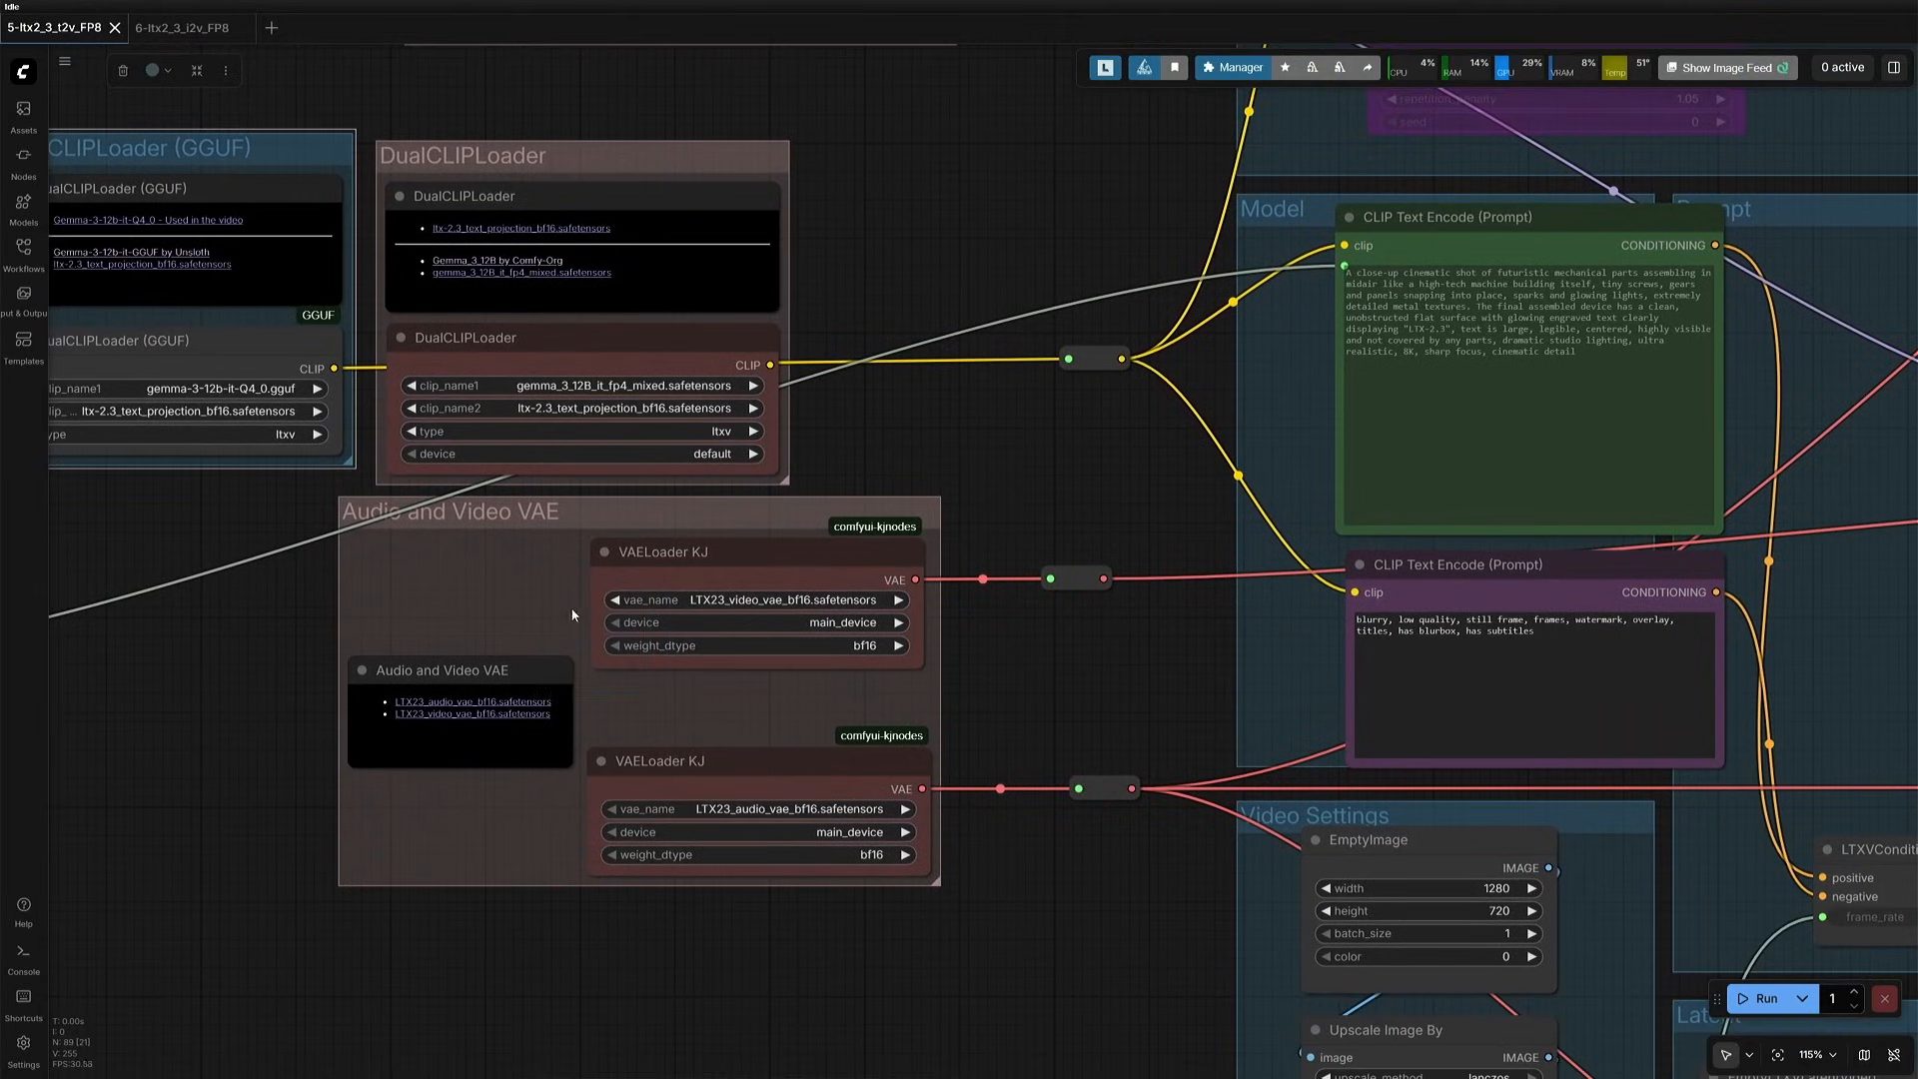
left_click_drag(530, 580, 735, 844)
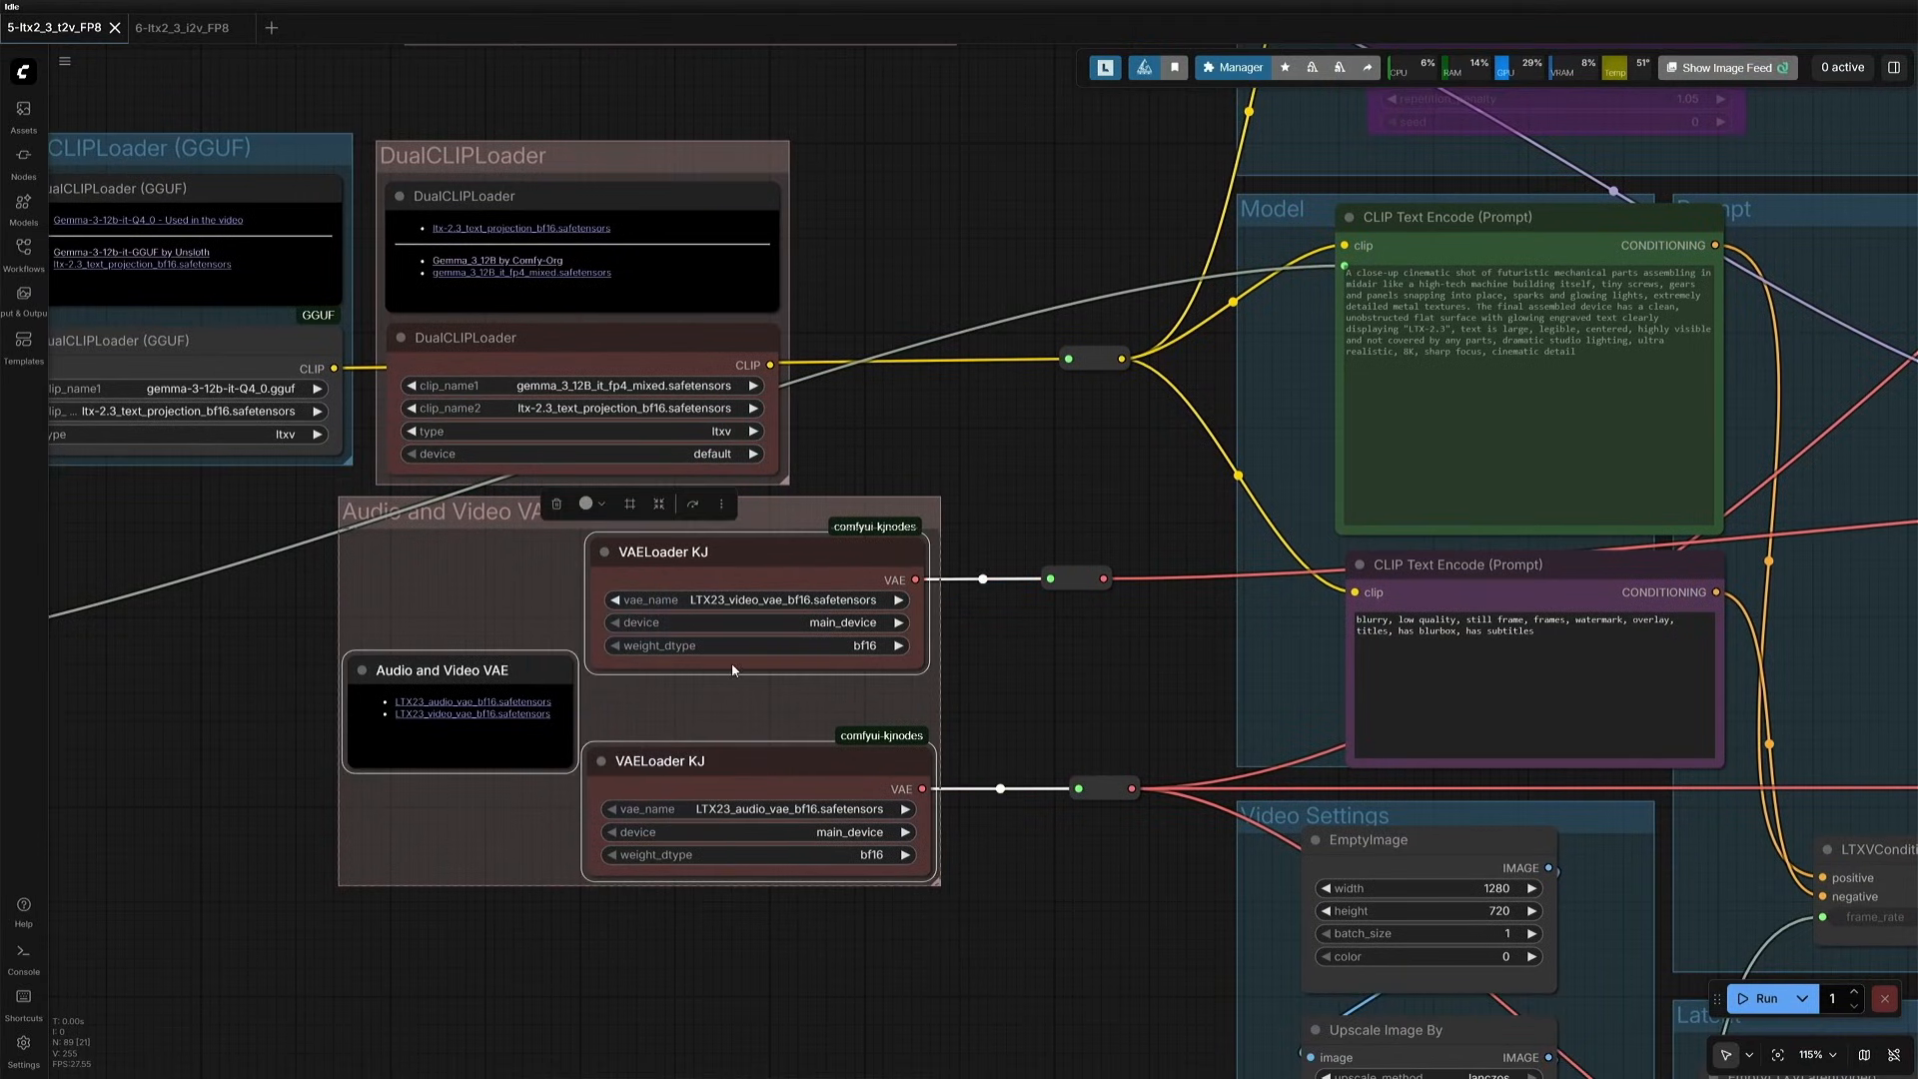
left_click(1051, 712)
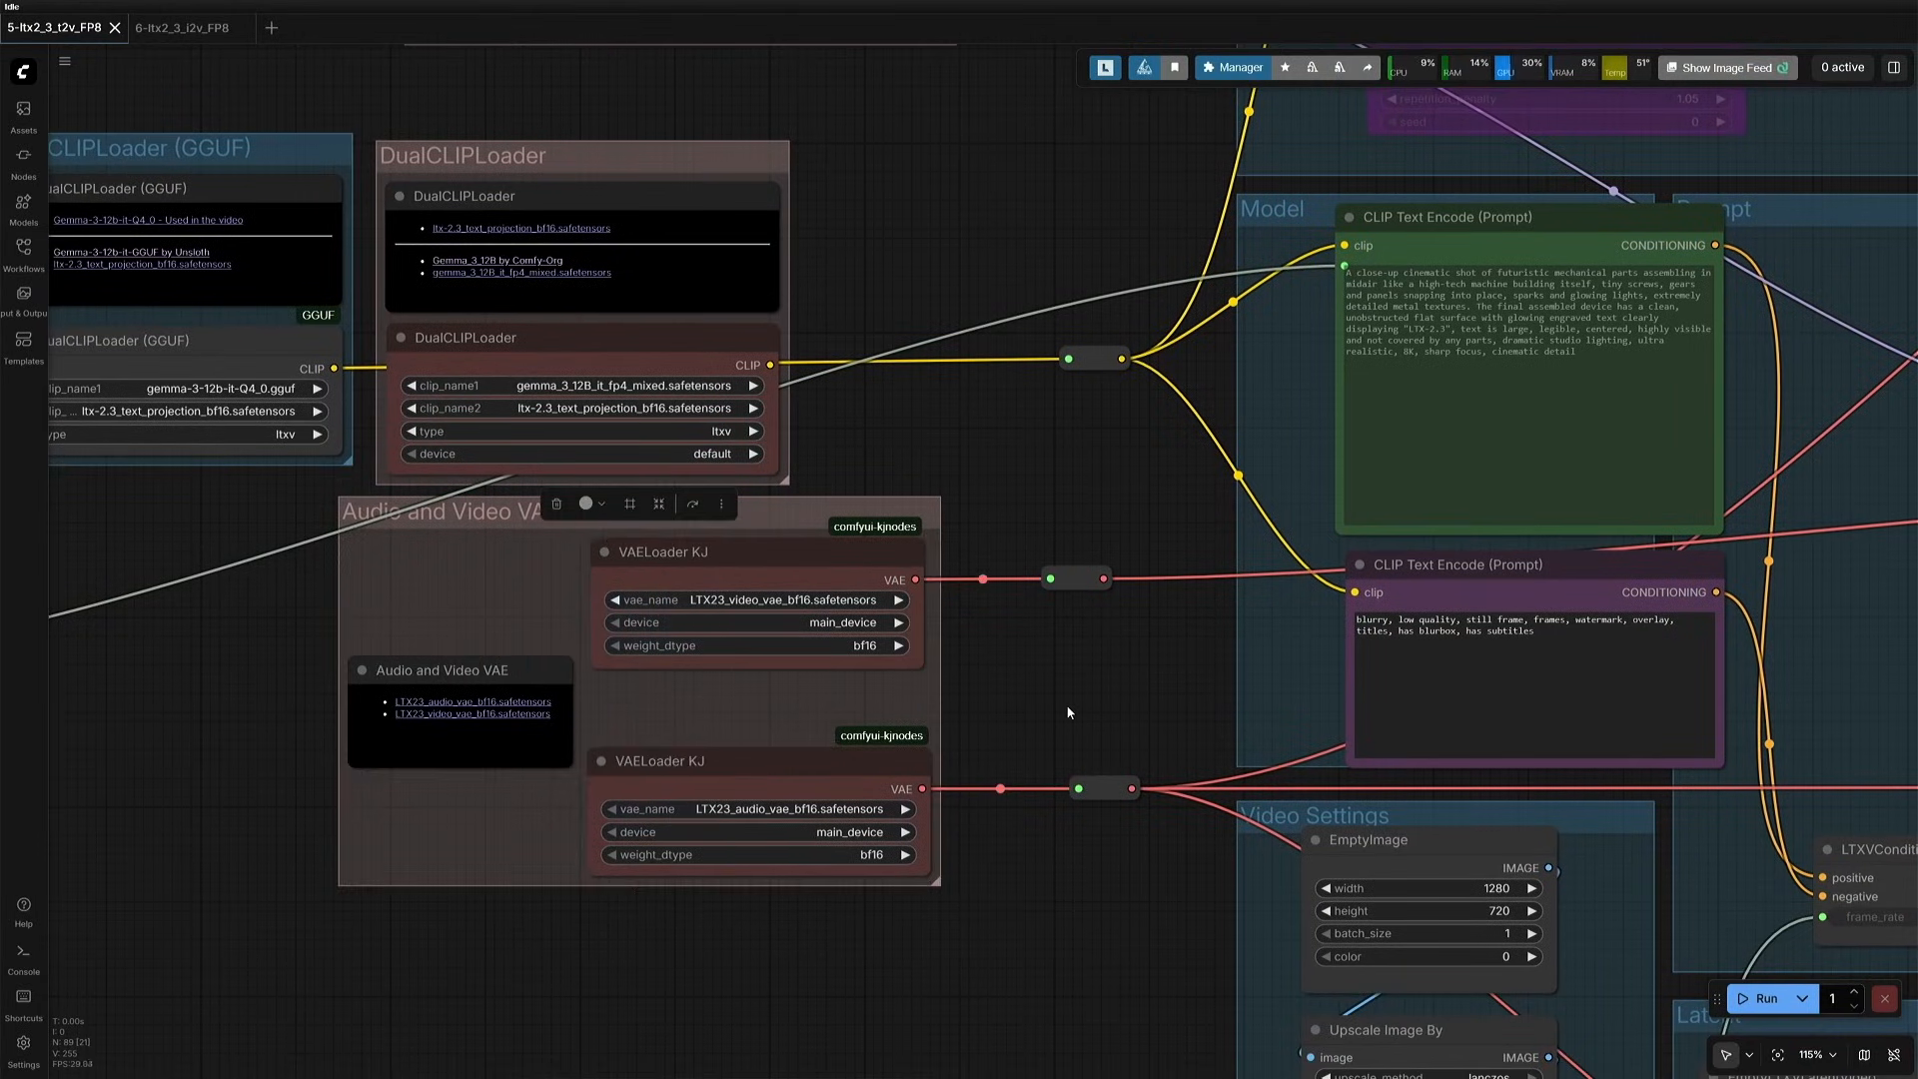
- Put the four older prompt string nodes into a group with a title starting "Old Prompt N"
scroll(1051, 711, "down", 5)
left_click_drag(547, 562, 518, 734)
scroll(518, 734, "down", 5)
left_click_drag(518, 734, 690, 667)
left_click_drag(435, 449, 441, 158)
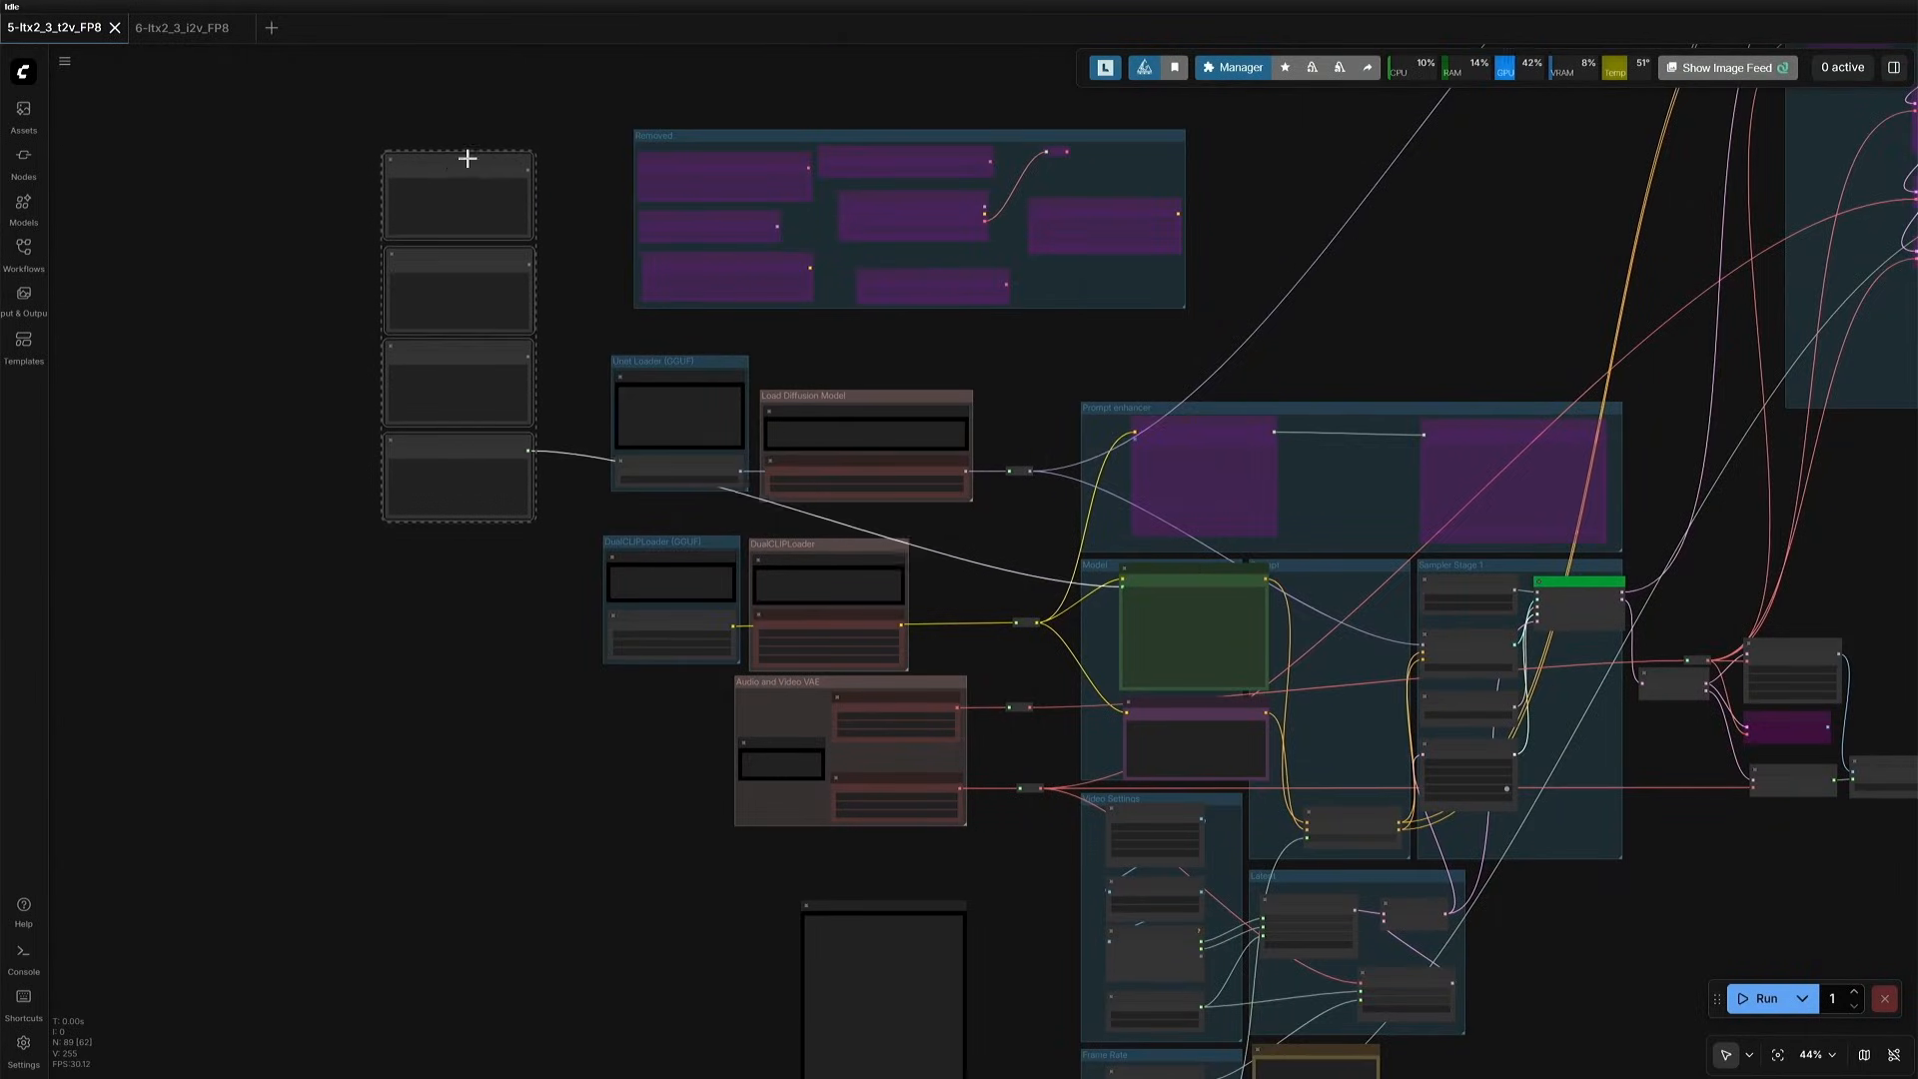
left_click(418, 115)
type("Old Prom")
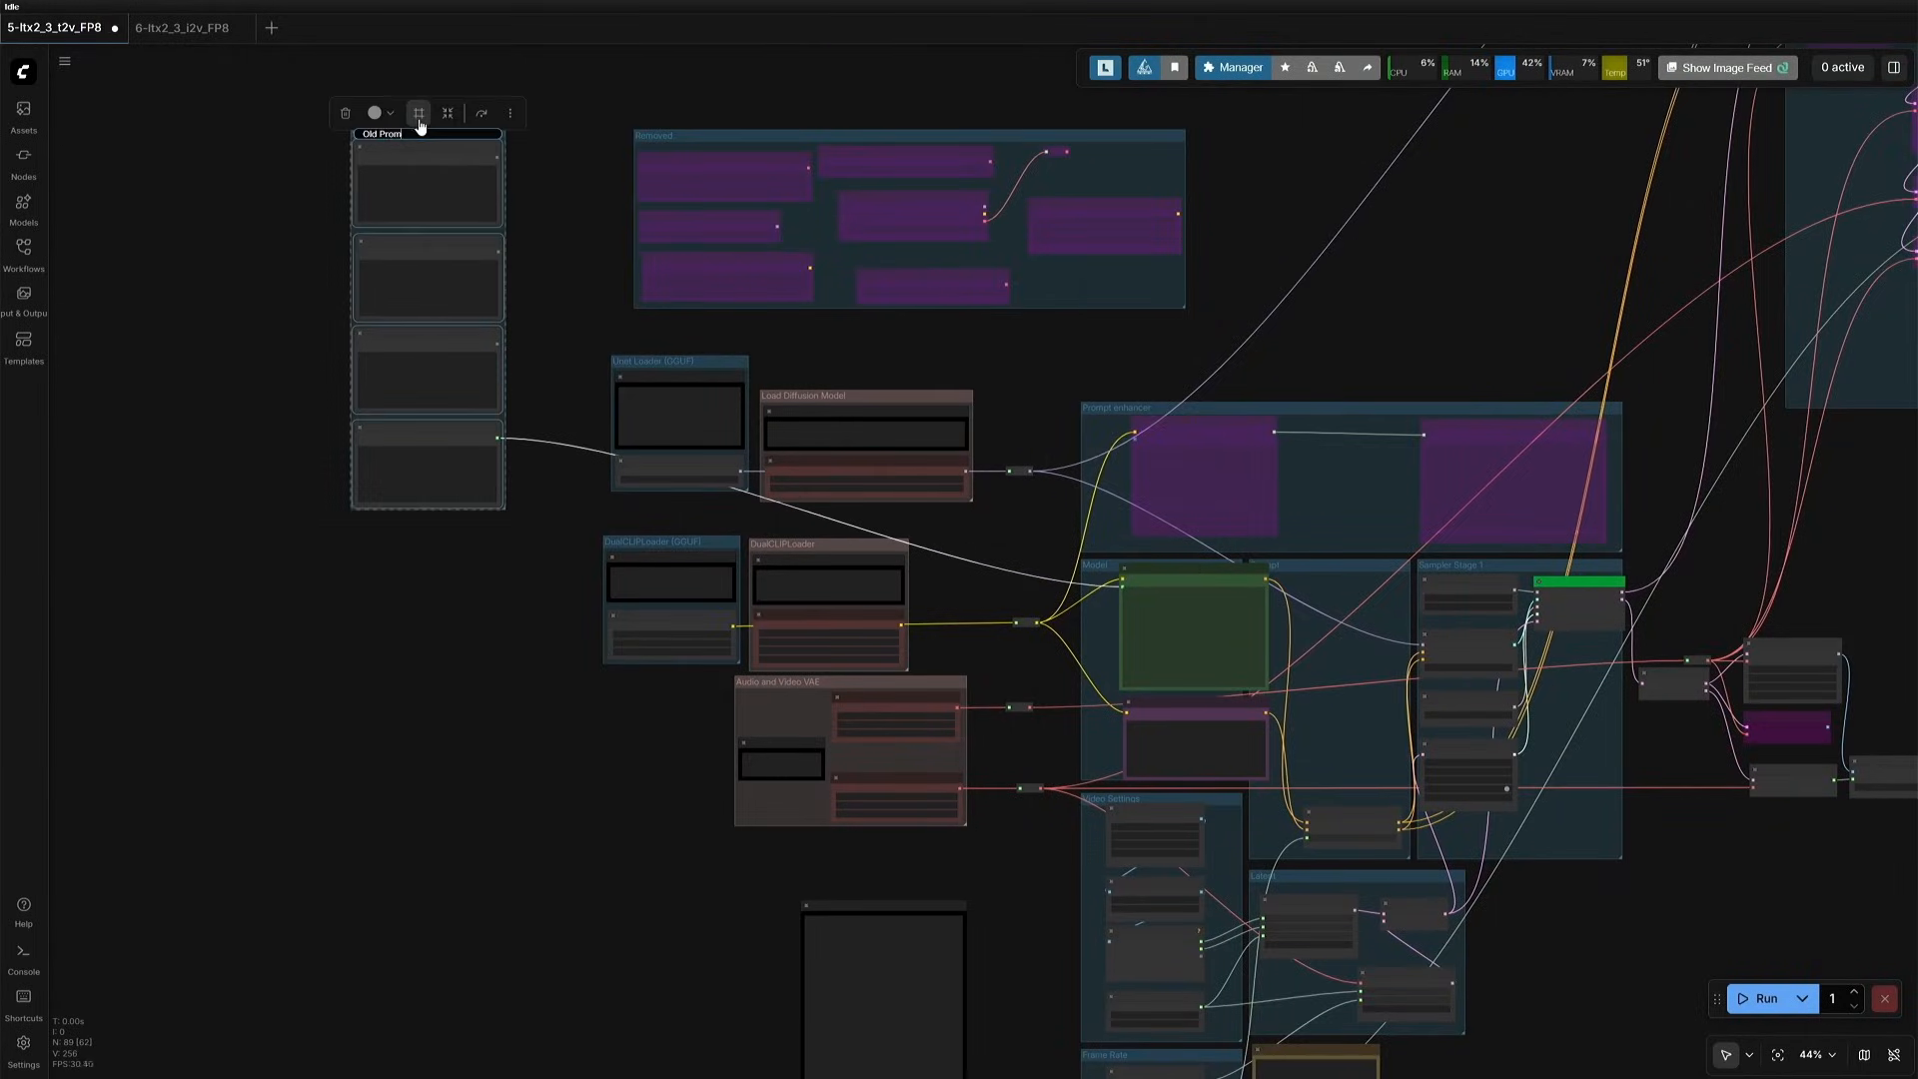
type("pt N")
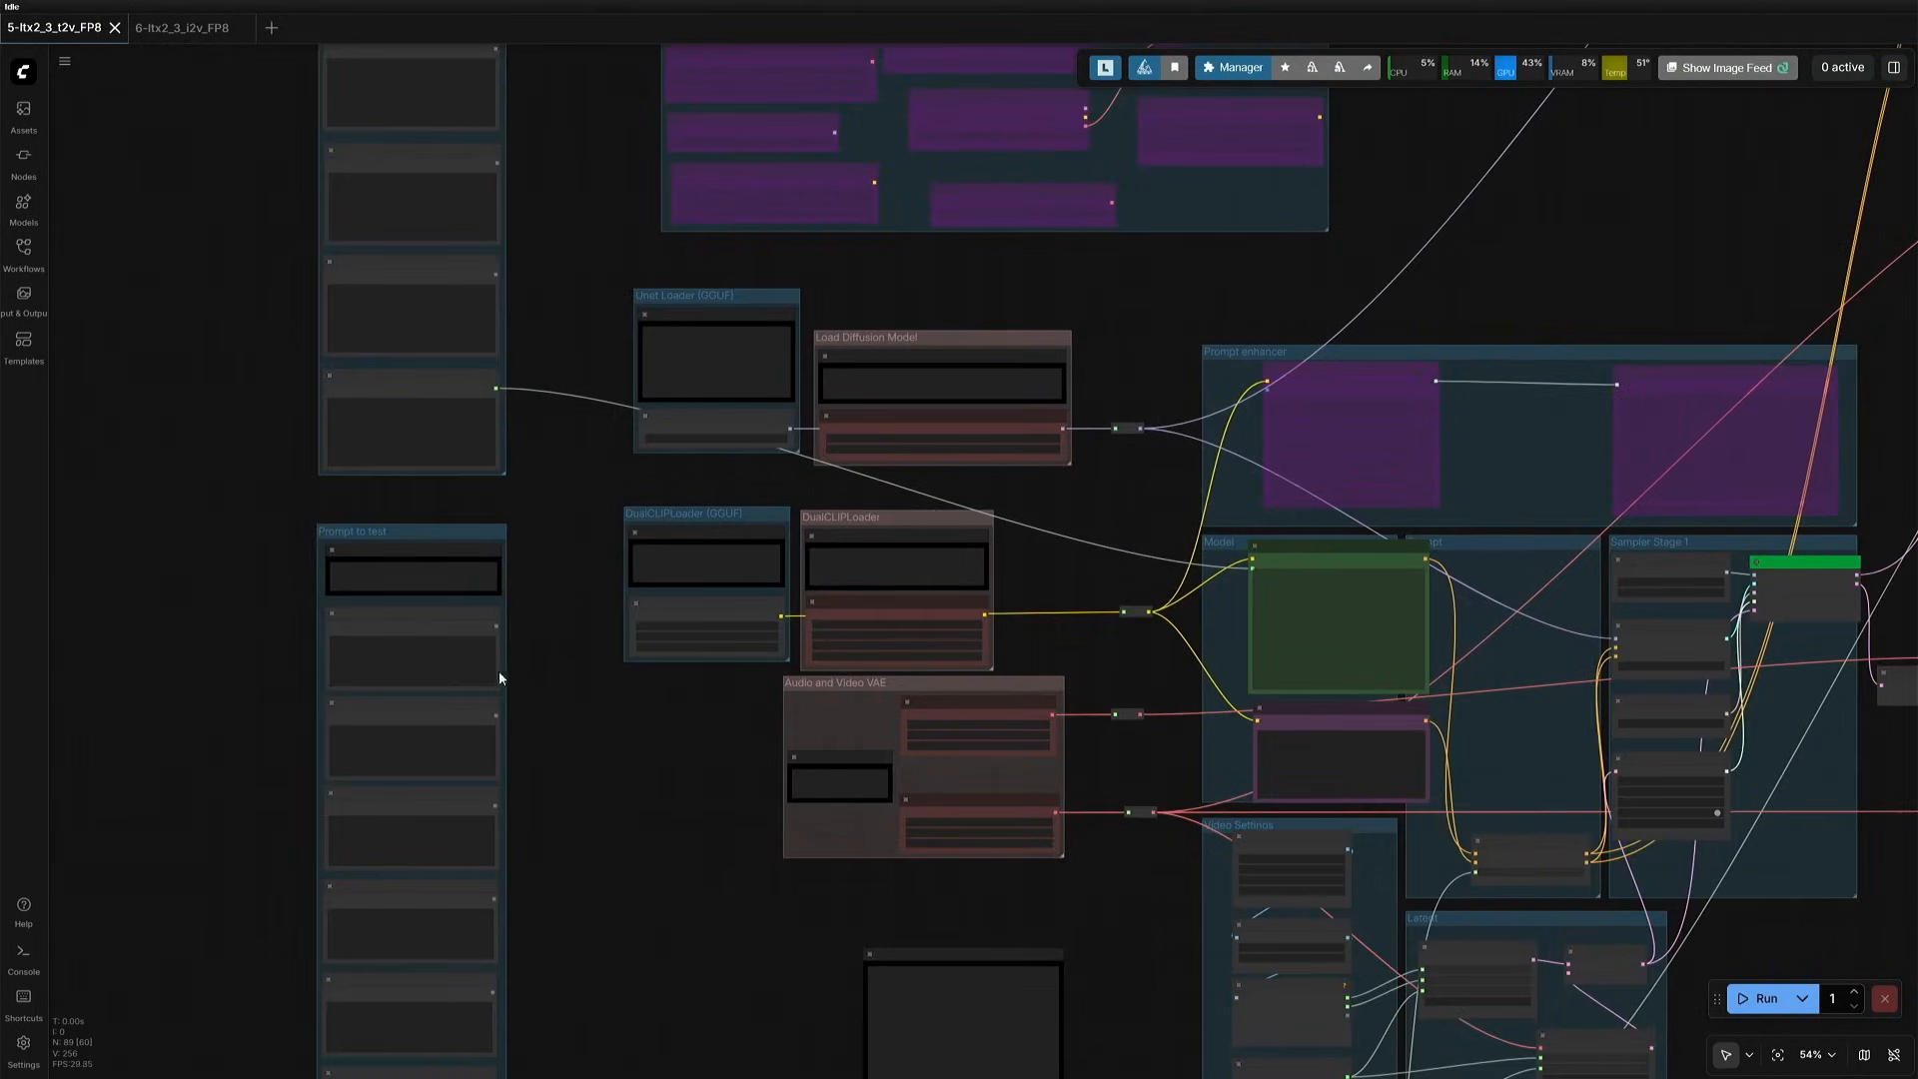
- Open the Prompt Guide link in the Prompt to test group and read the Prompting Guide with LTX-2.3 article
scroll(372, 634, "up", 9)
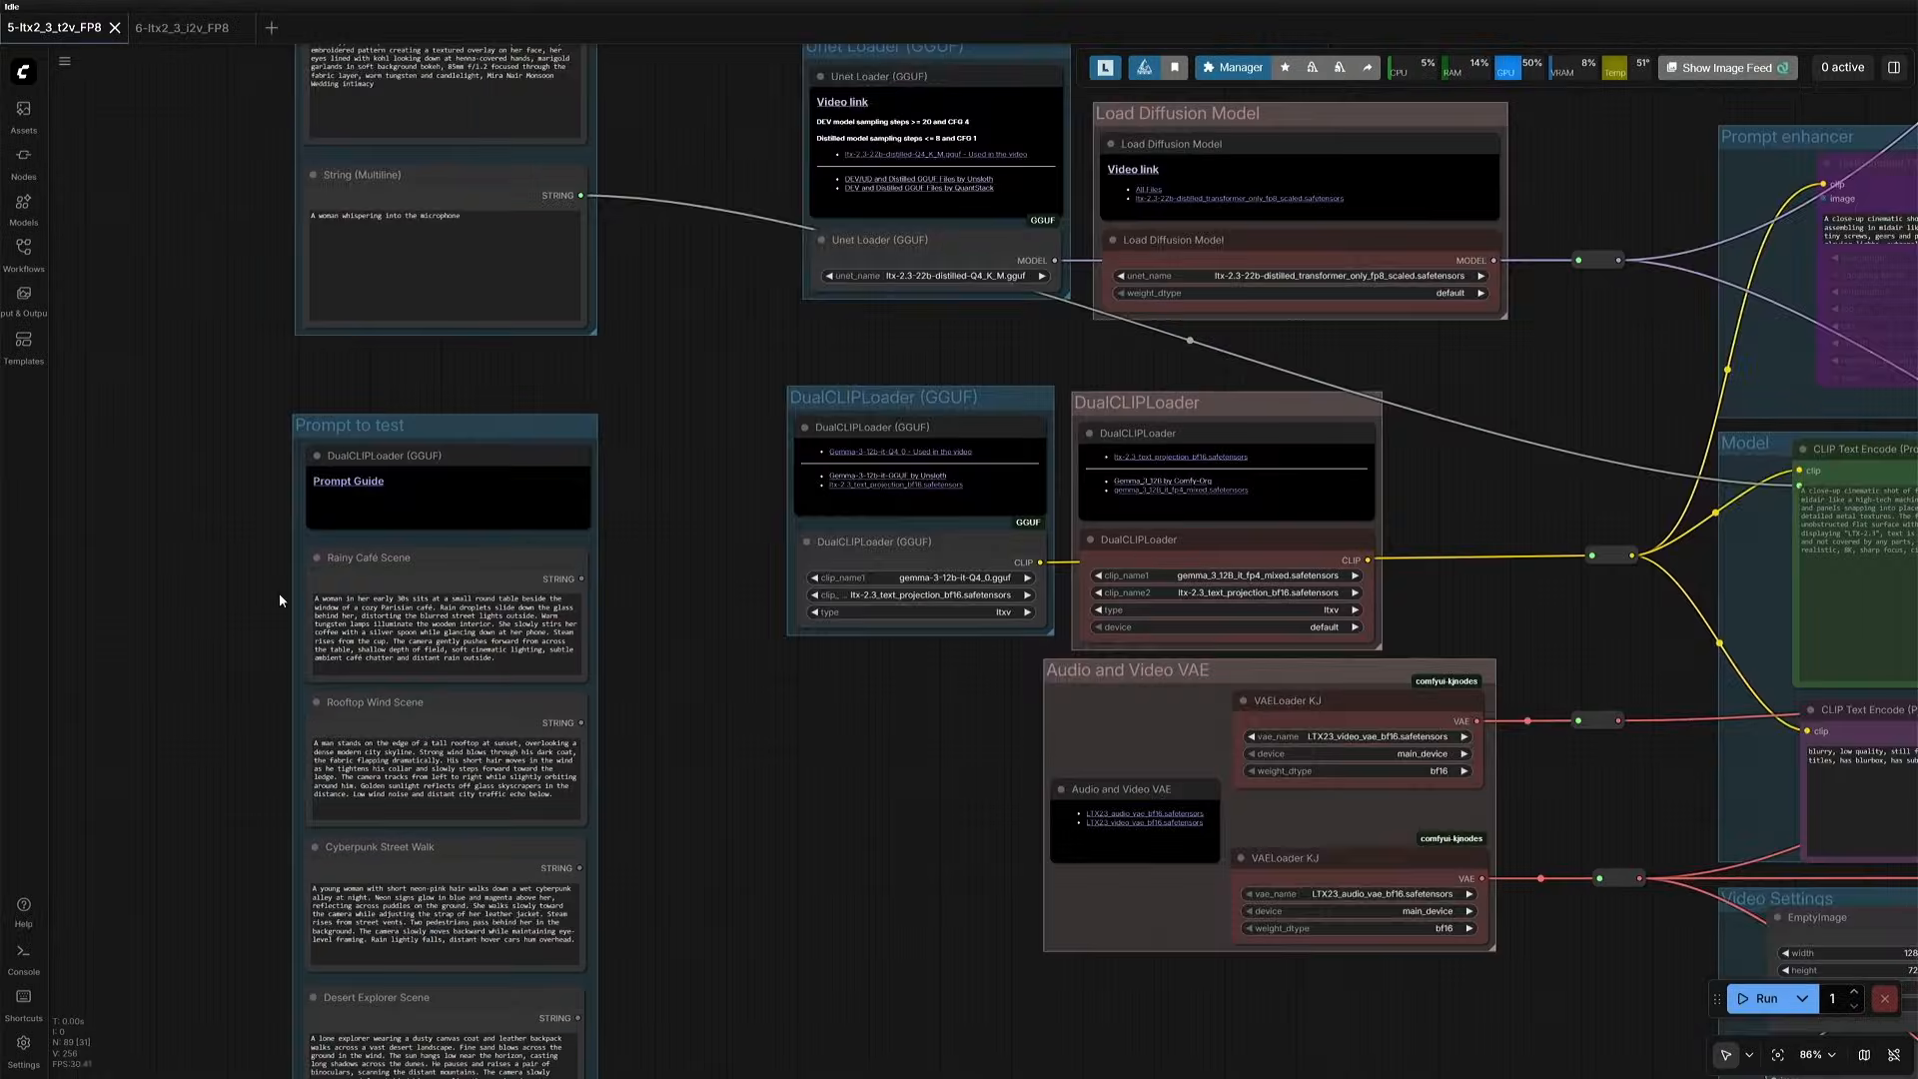
left_click(359, 438)
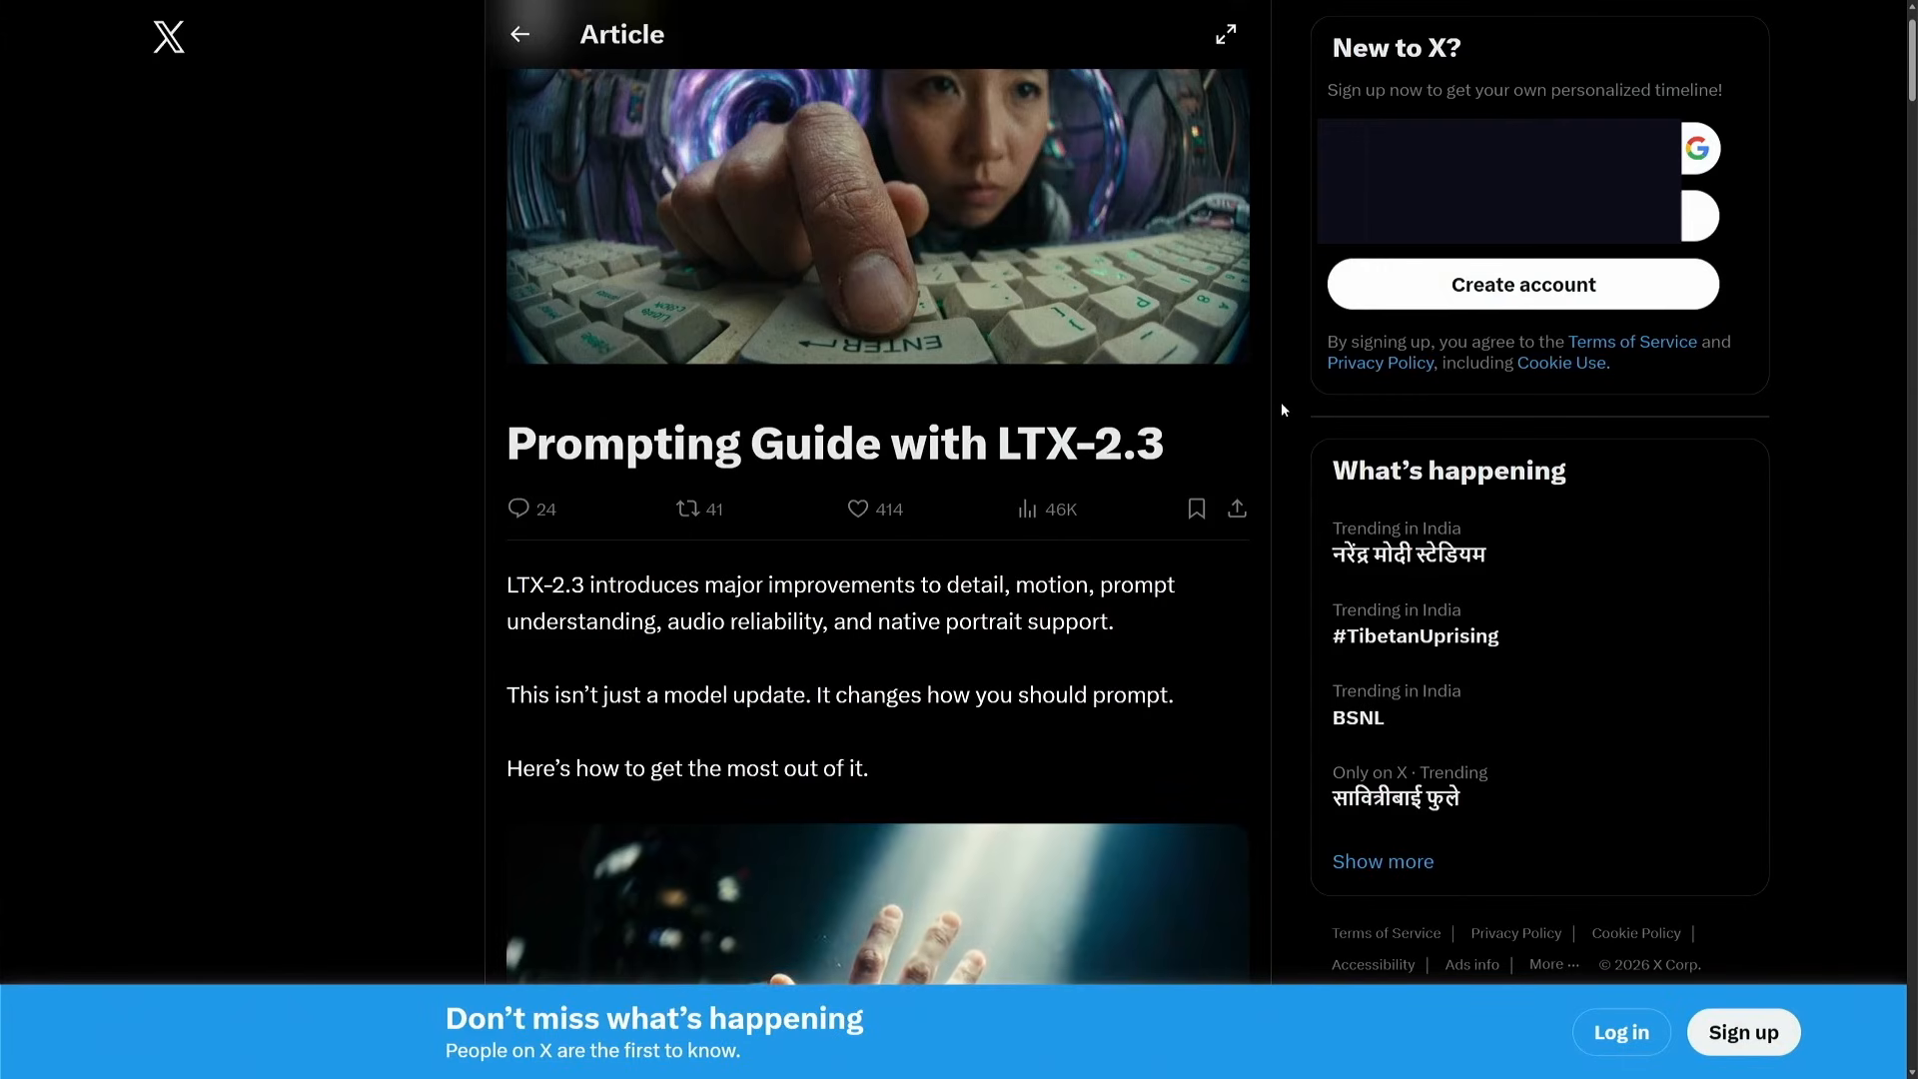
scroll(1281, 401, "down", 1)
scroll(1281, 401, "down", 9)
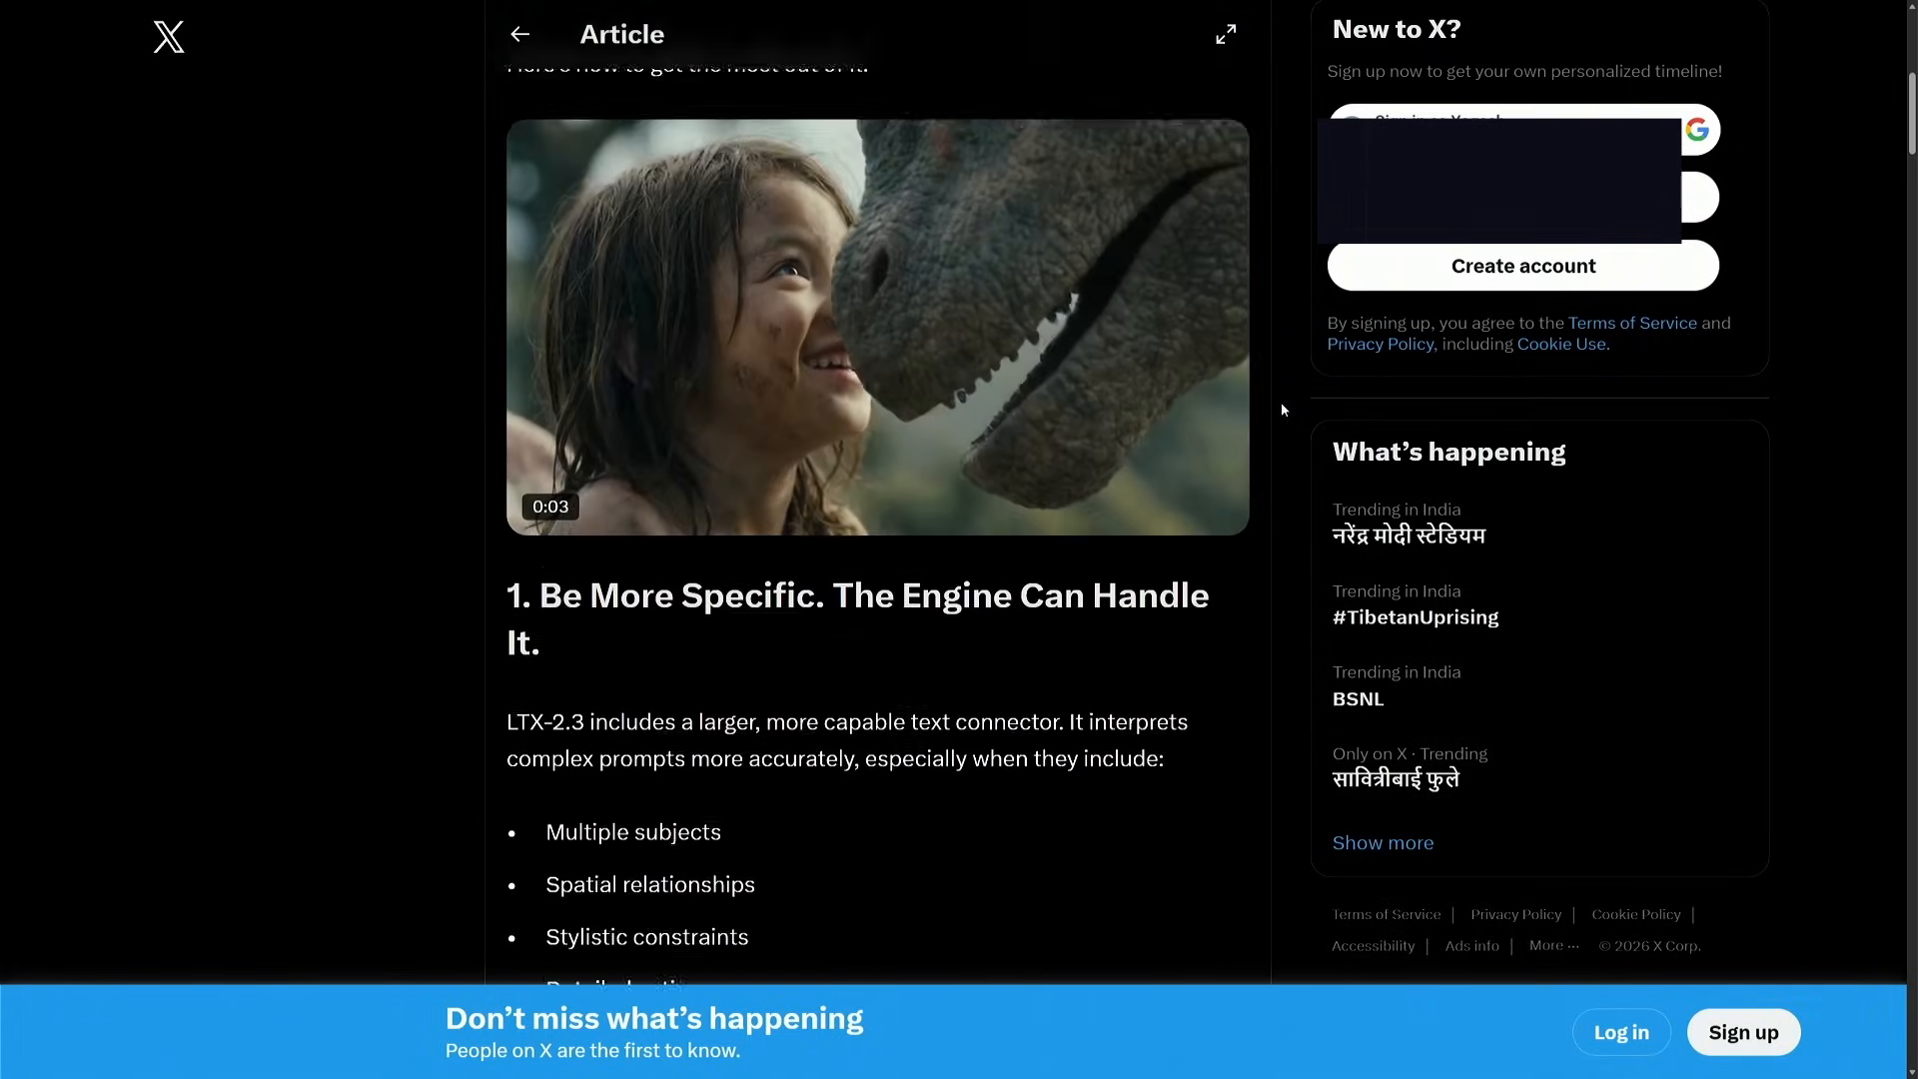
scroll(1281, 401, "down", 5)
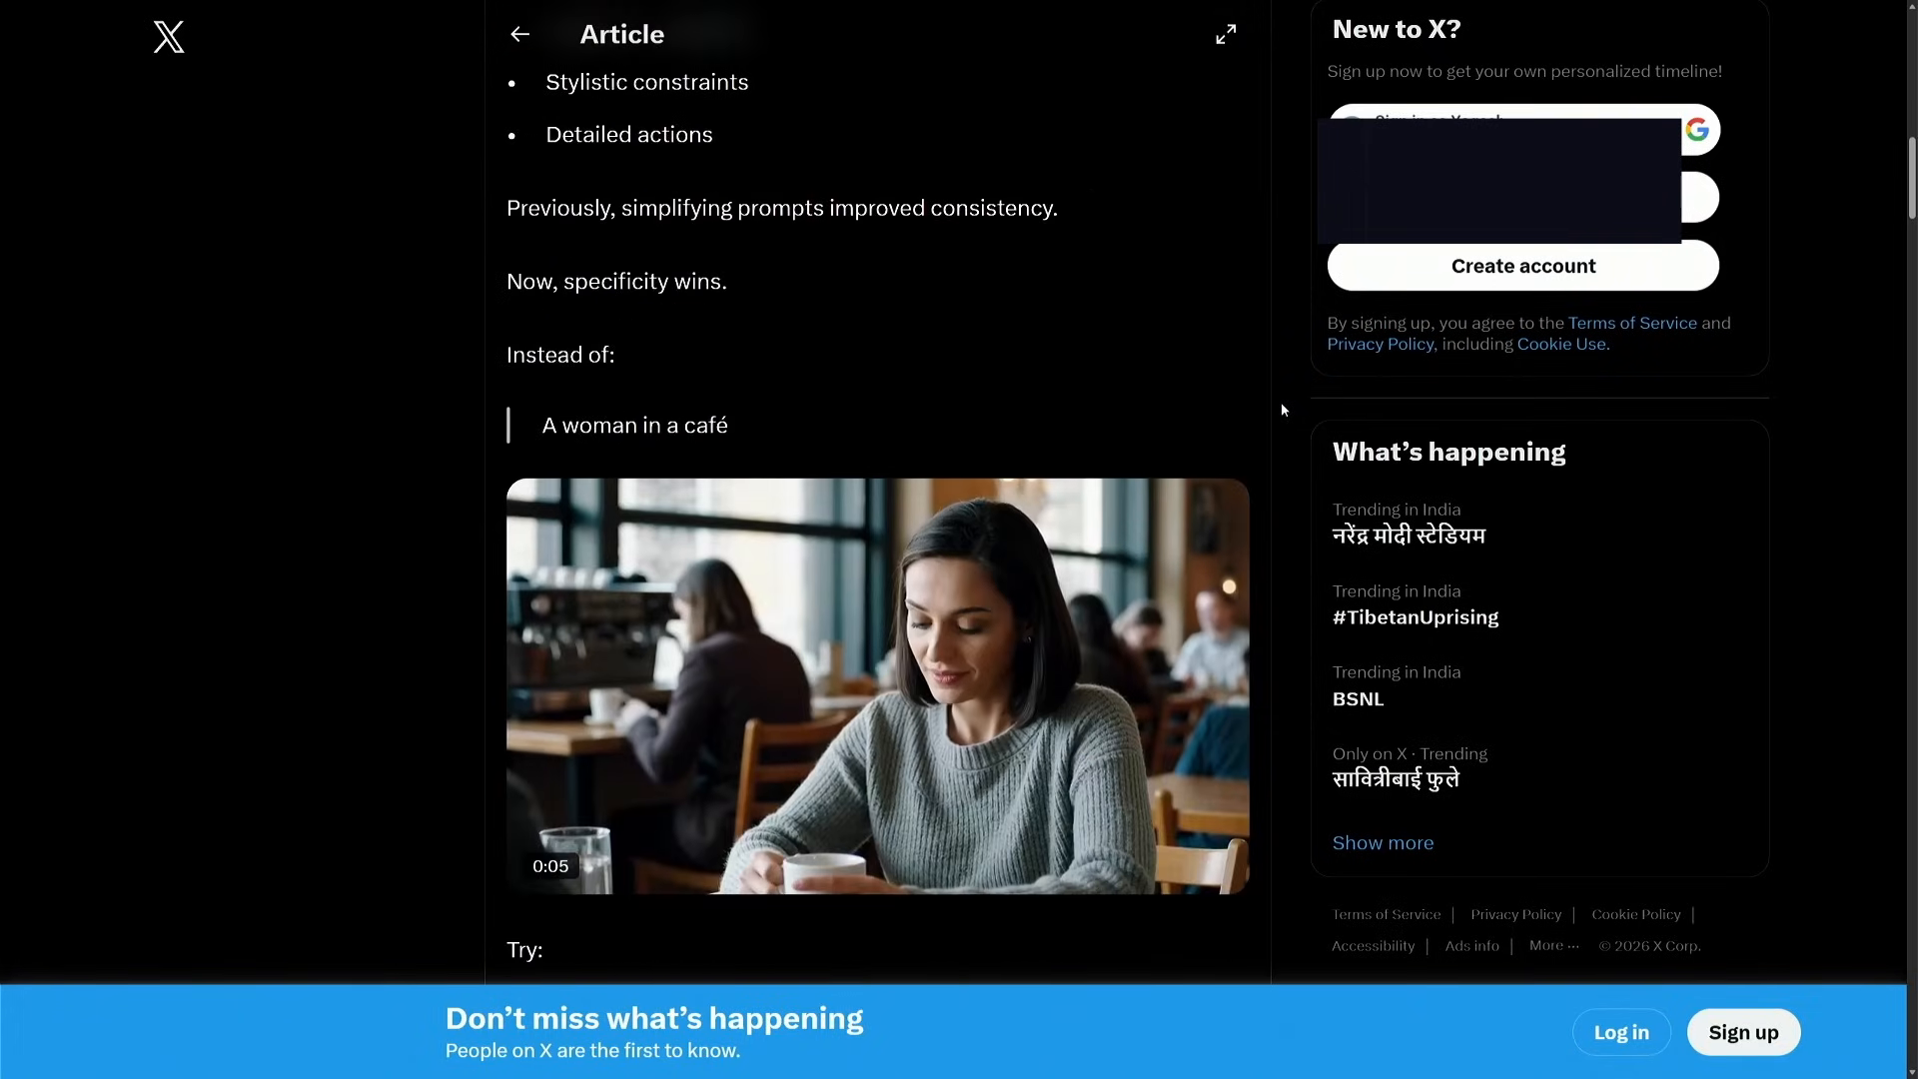
scroll(1280, 401, "down", 2)
scroll(1280, 402, "down", 2)
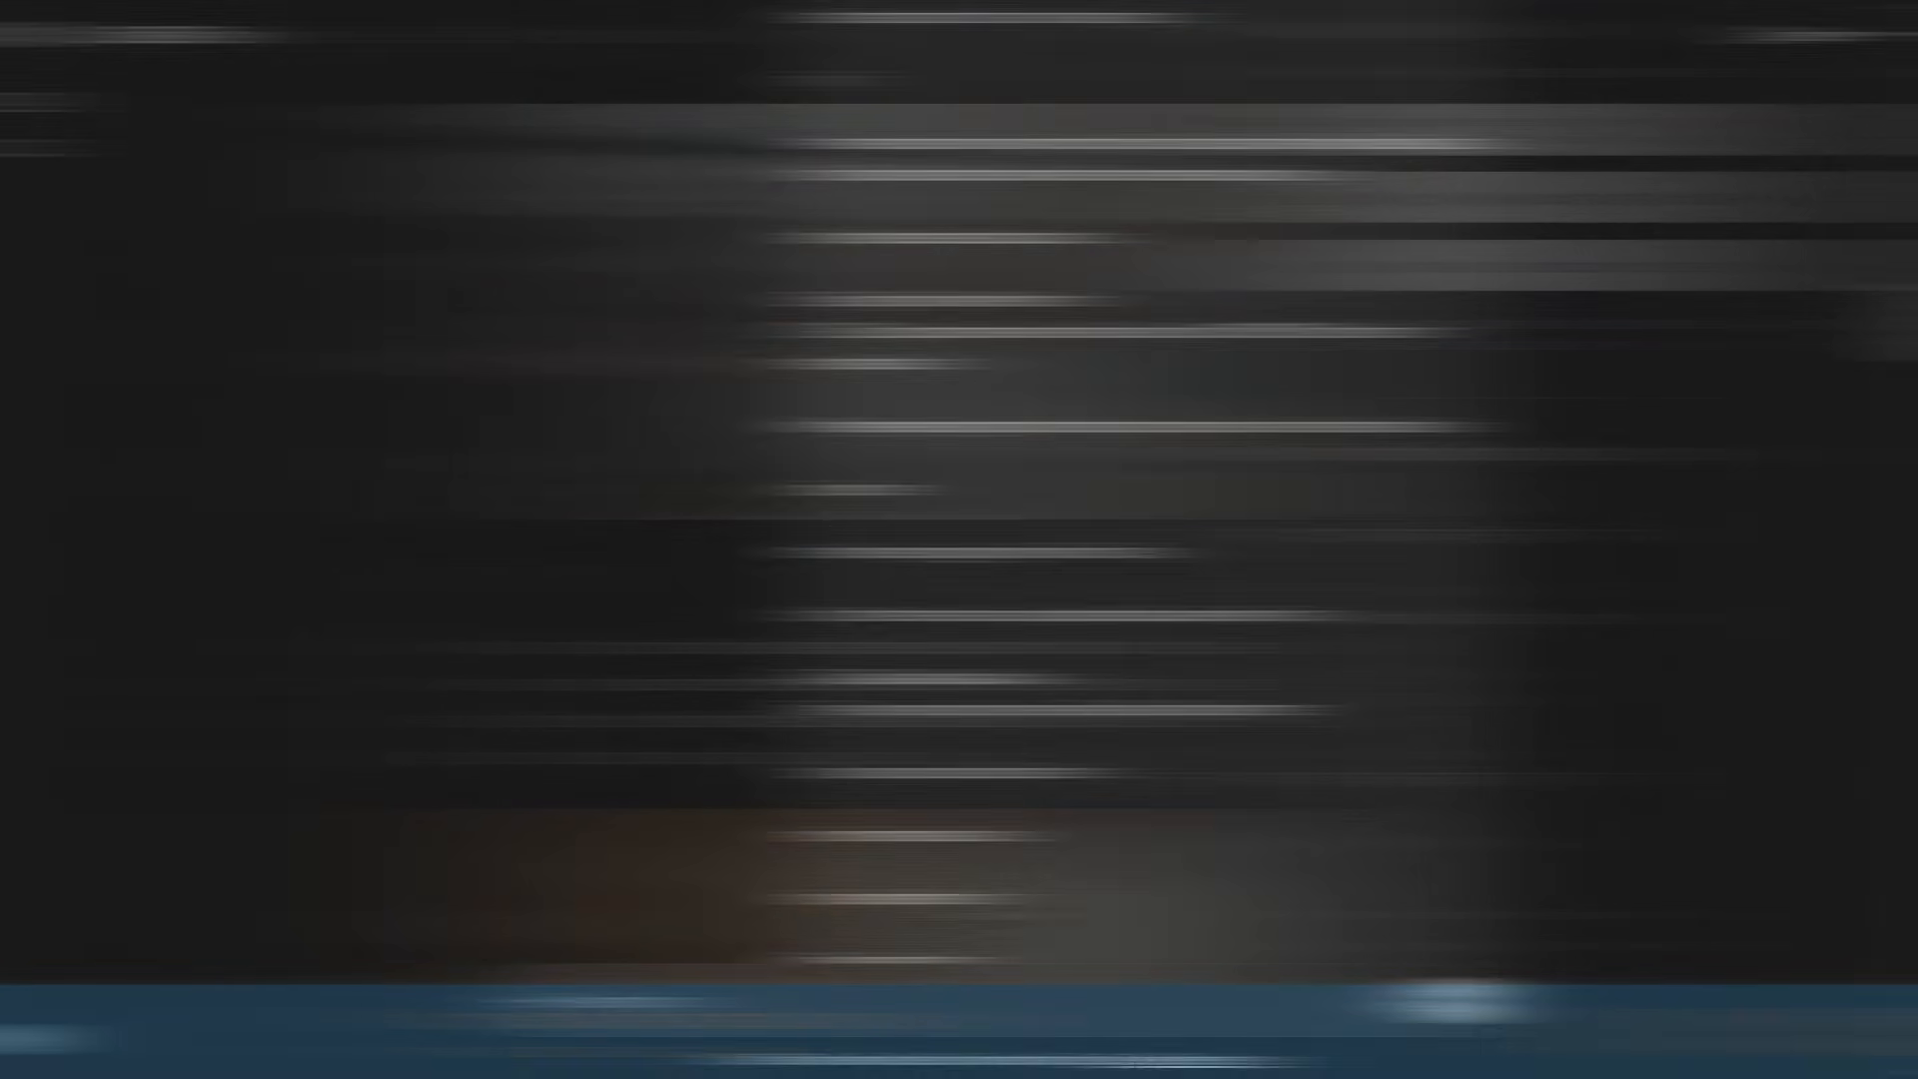
scroll(992, 539, "down", 8)
- Put the article's text into a note titled Prompt Guide beside the Prompt to test group and enlarge the note
scroll(992, 539, "up", 4)
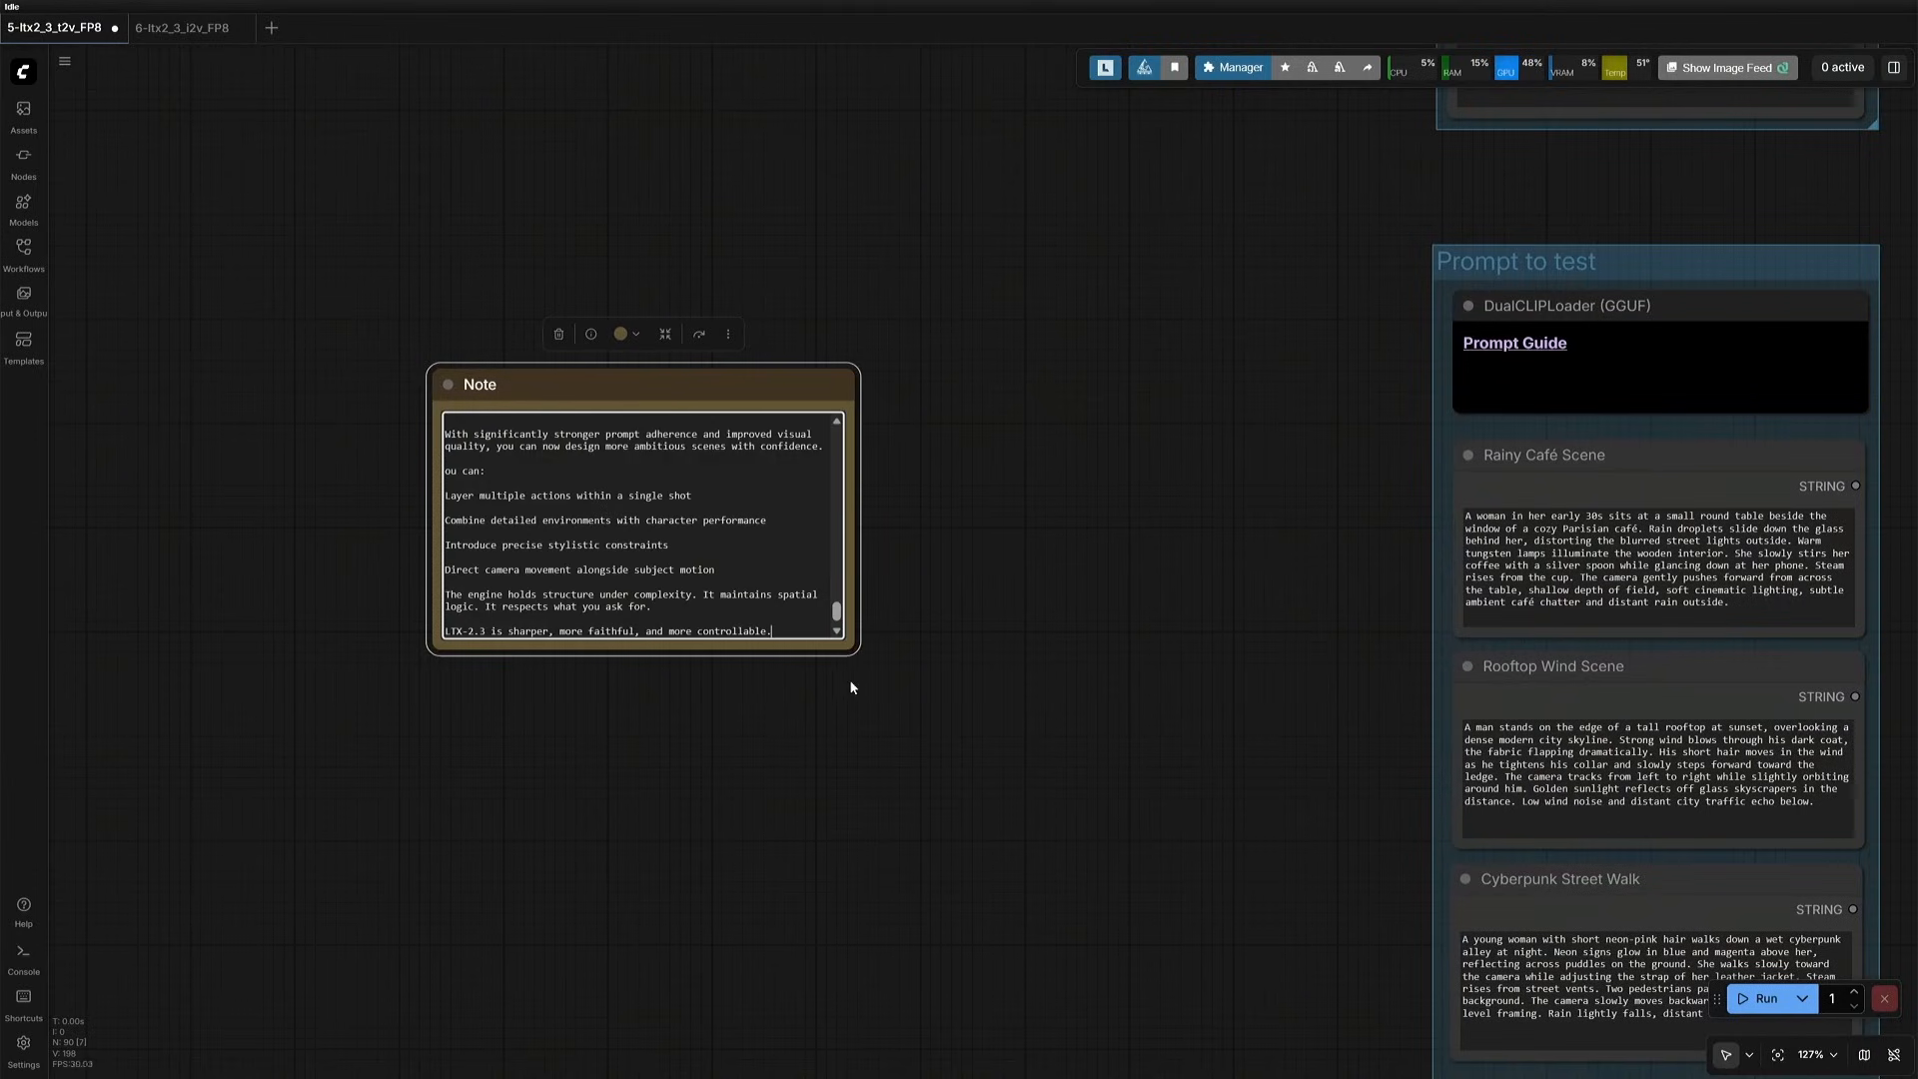
scroll(639, 524, "up", 5)
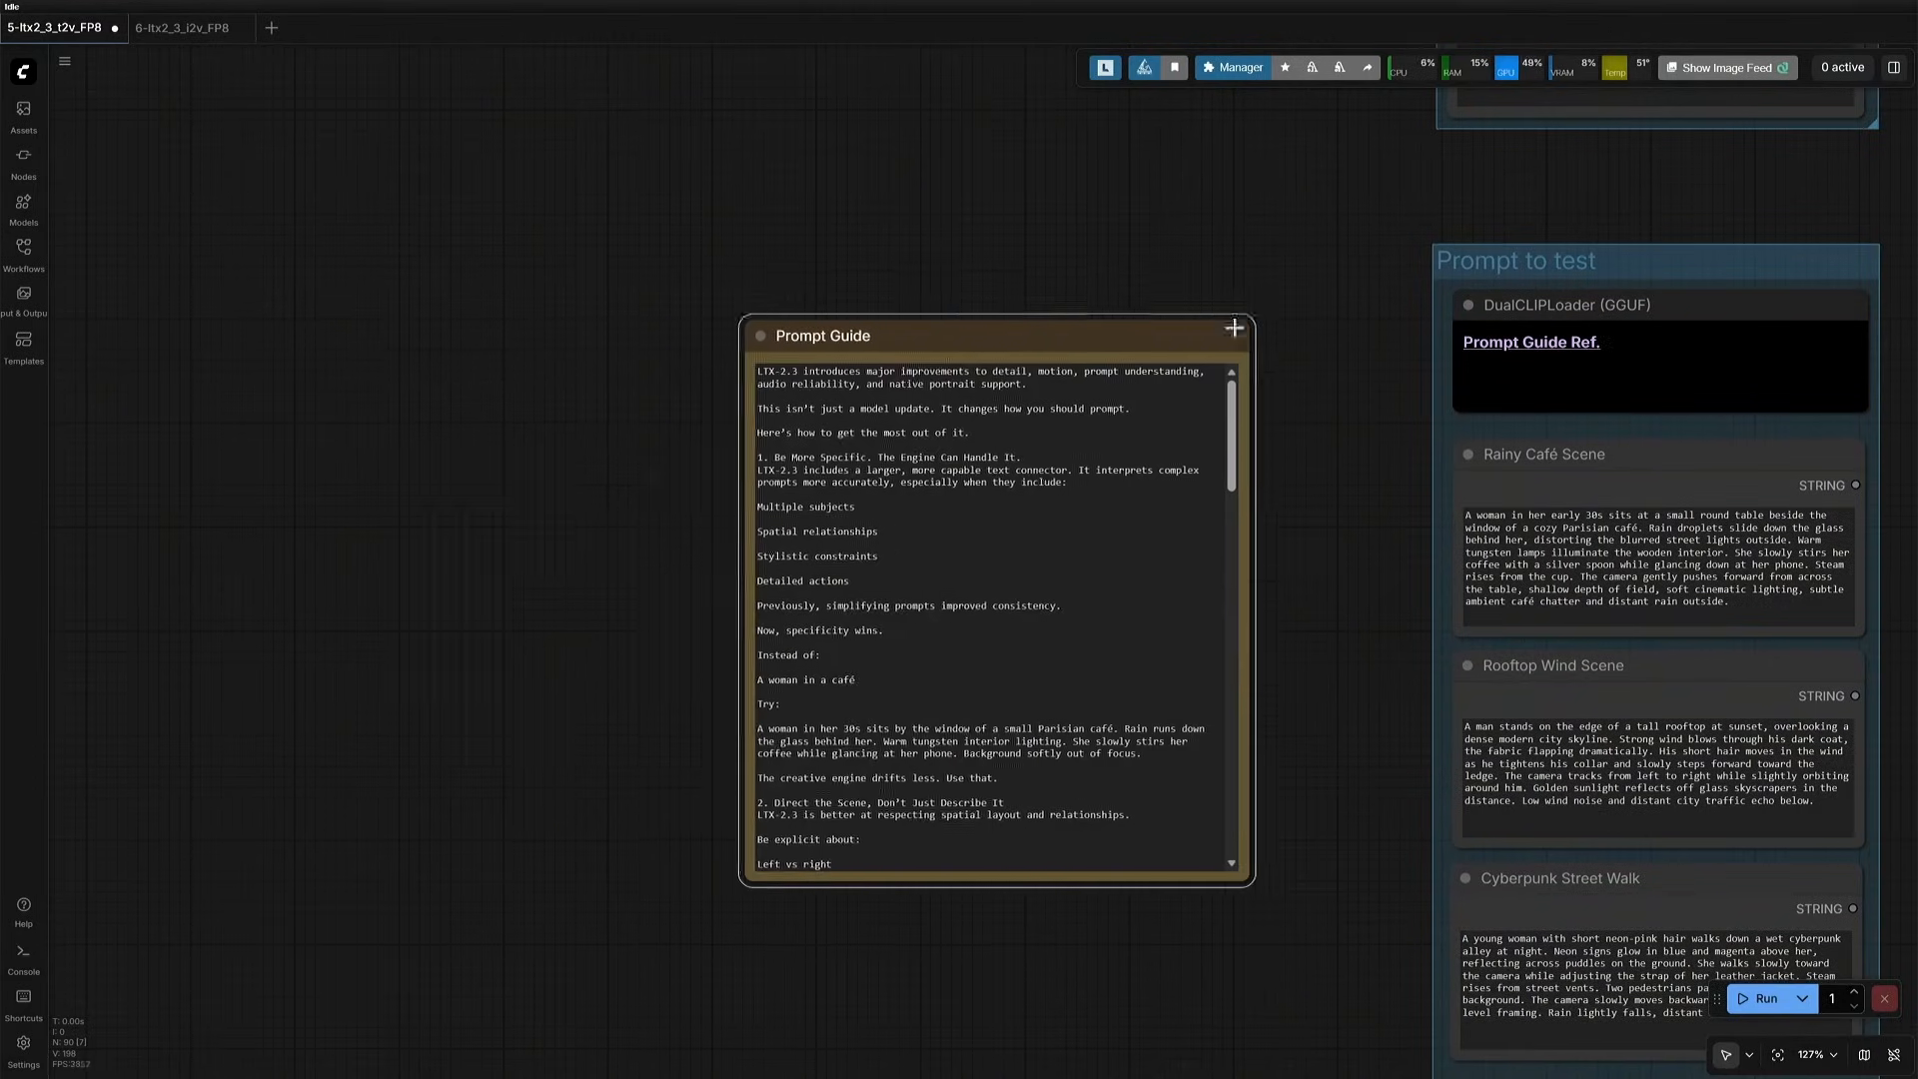
left_click_drag(1229, 330, 1343, 290)
- Connect the STRING output of Rooftop Wind Scene to the text input of the positive CLIP Text Encode (Prompt) node
scroll(1748, 584, "down", 4)
left_click_drag(1749, 583, 769, 340)
scroll(819, 375, "down", 4)
left_click_drag(914, 490, 444, 665)
left_click_drag(352, 567, 866, 519)
scroll(400, 621, "up", 7)
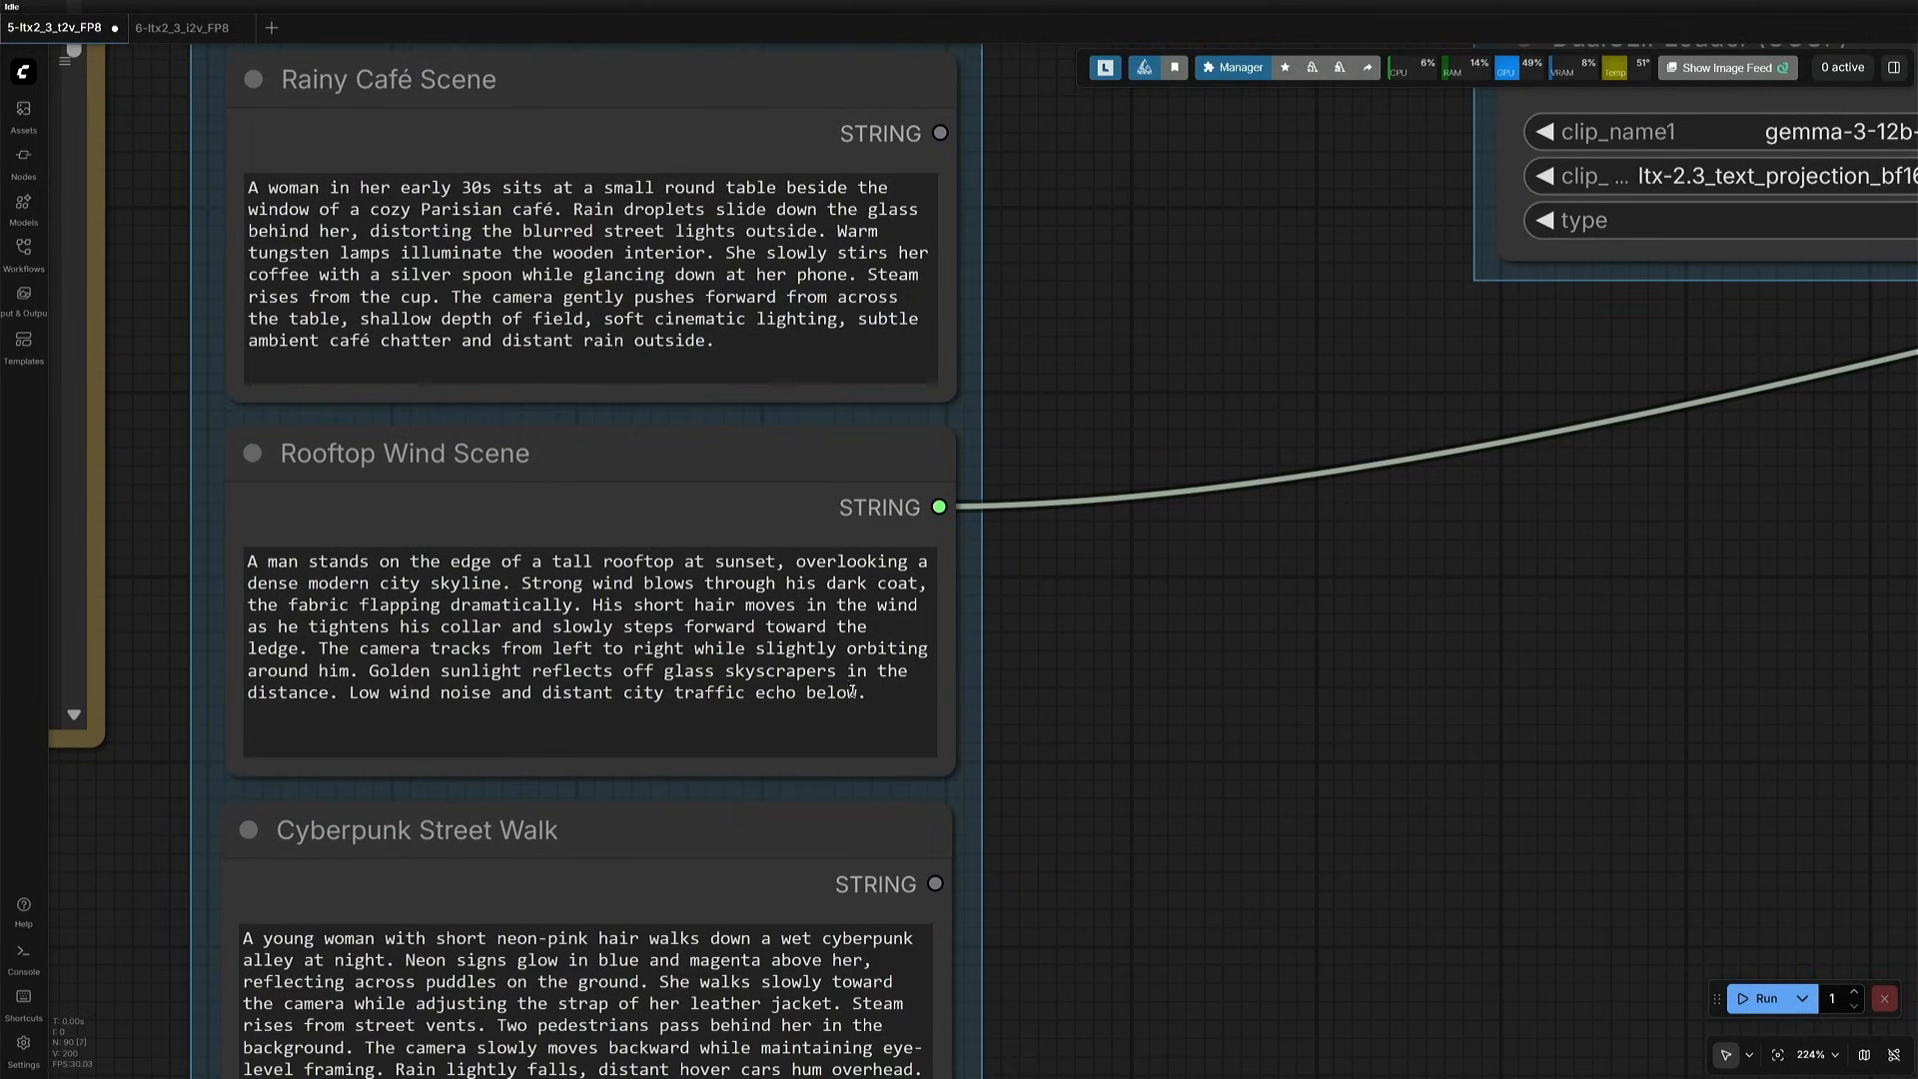
- Set the Unet Loader (GGUF) node's unet_name to ltx-2.3-22b-distilled-Q2_K.gguf
scroll(867, 710, "down", 5)
left_click_drag(1169, 685, 445, 686)
scroll(445, 685, "down", 6)
scroll(826, 501, "up", 7)
left_click_drag(1242, 319, 1259, 950)
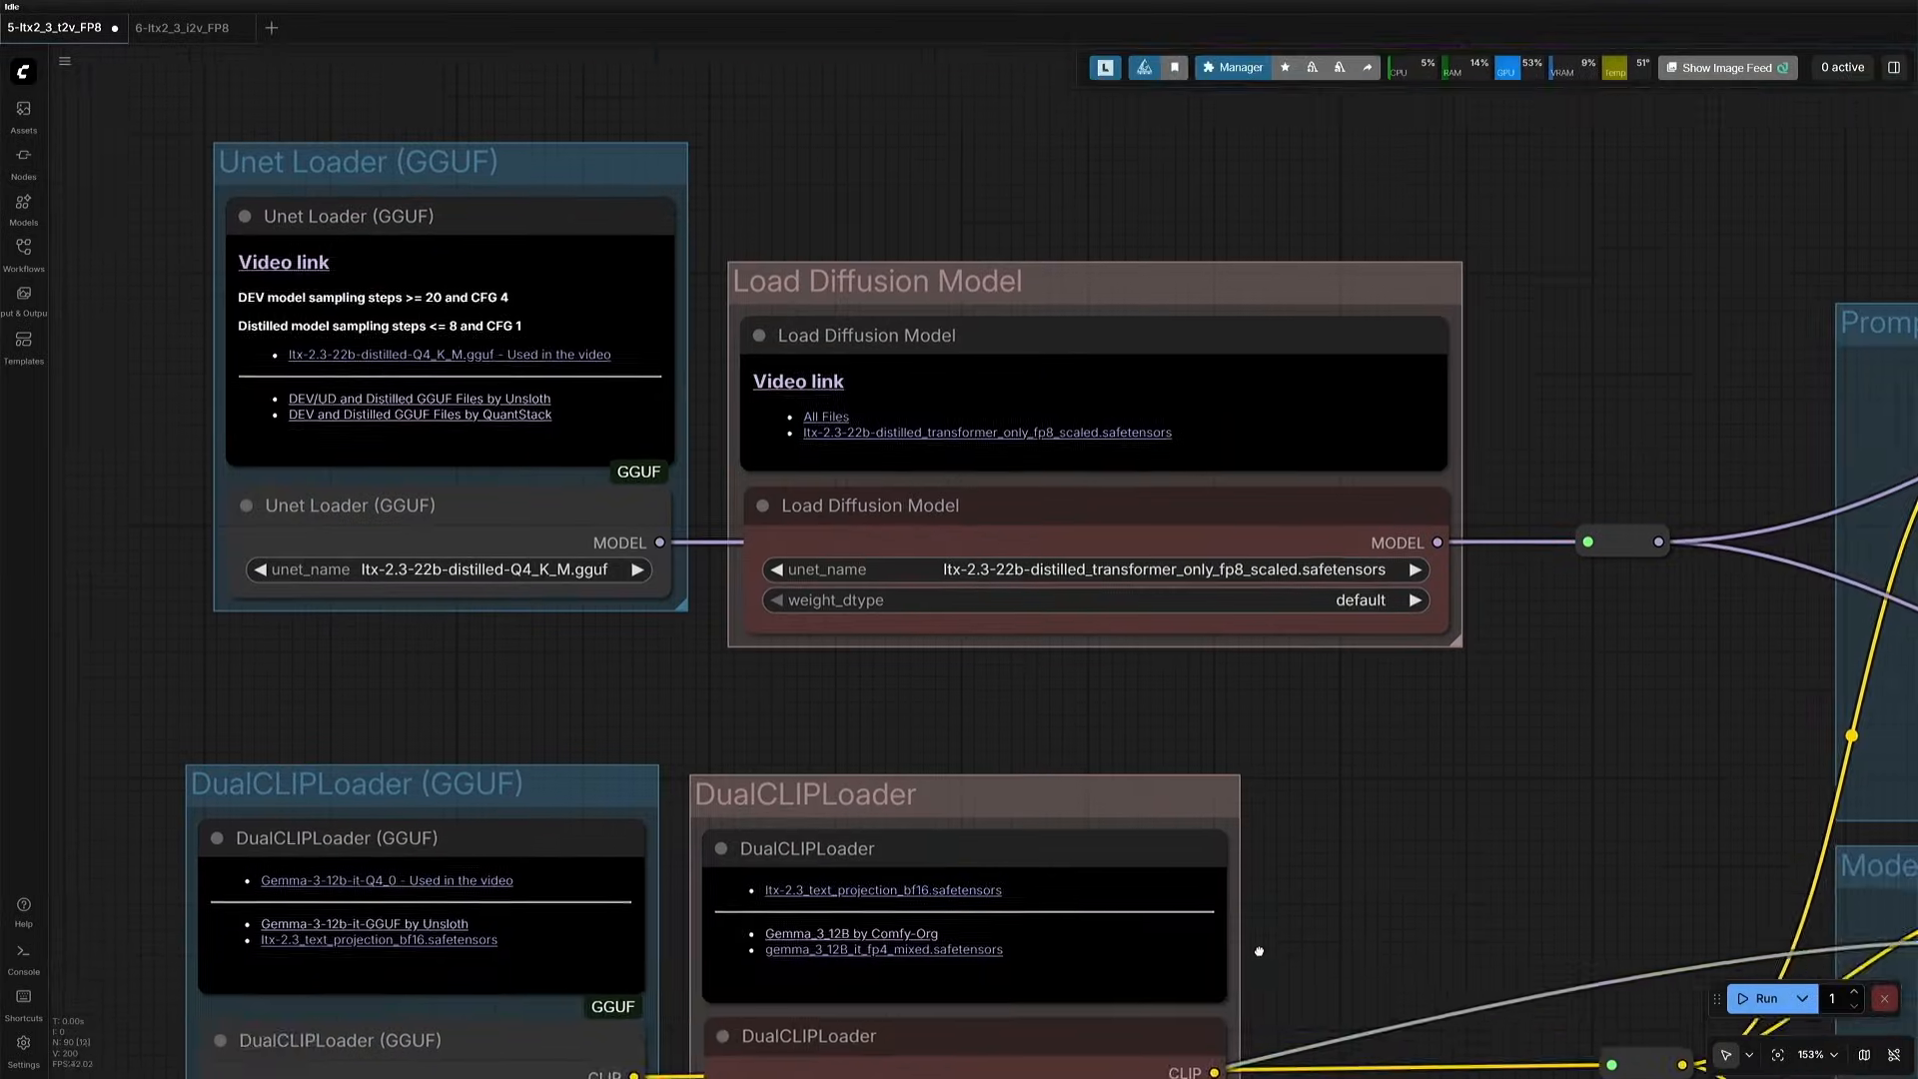
scroll(700, 700, "up", 4)
left_click_drag(421, 657, 742, 832)
left_click(687, 698)
left_click(740, 749)
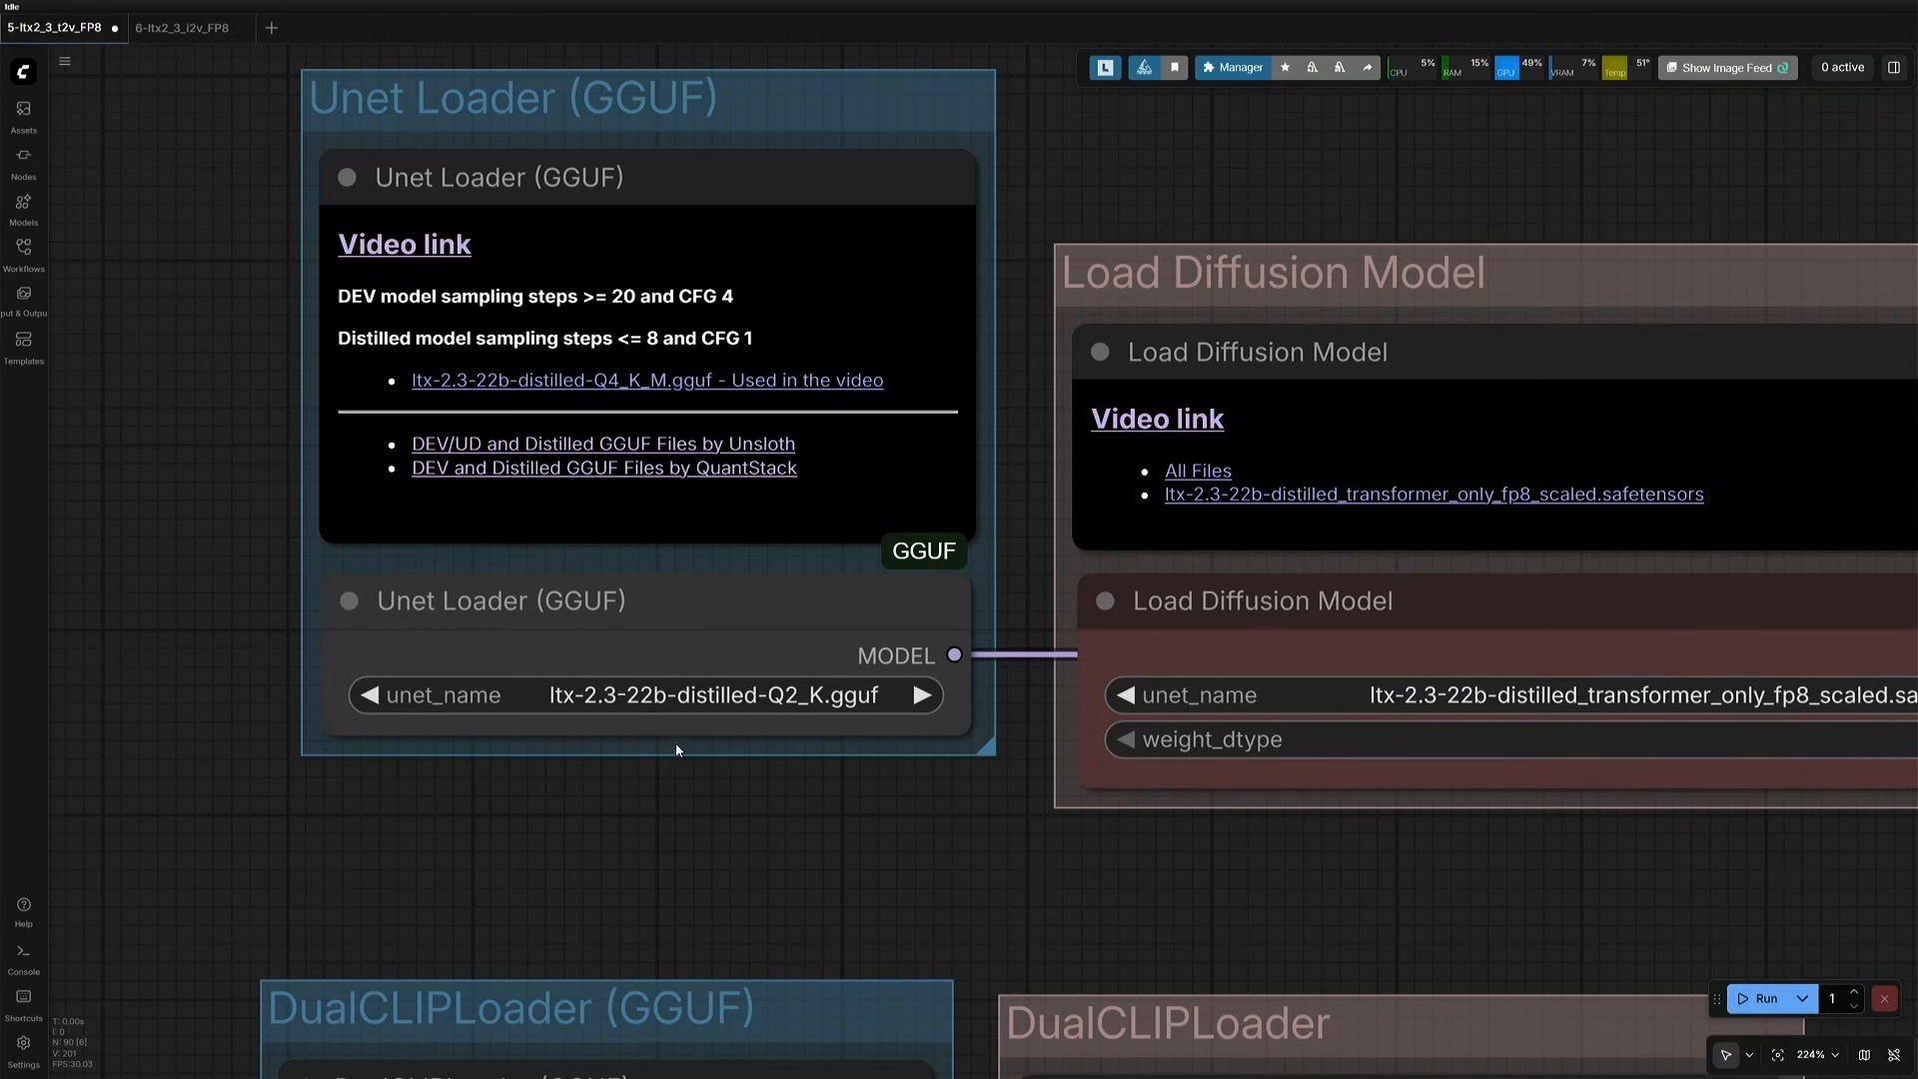
- Check the cfg value in the CFGGuider node and the steps value in the LTXVScheduler node
scroll(781, 861, "down", 14)
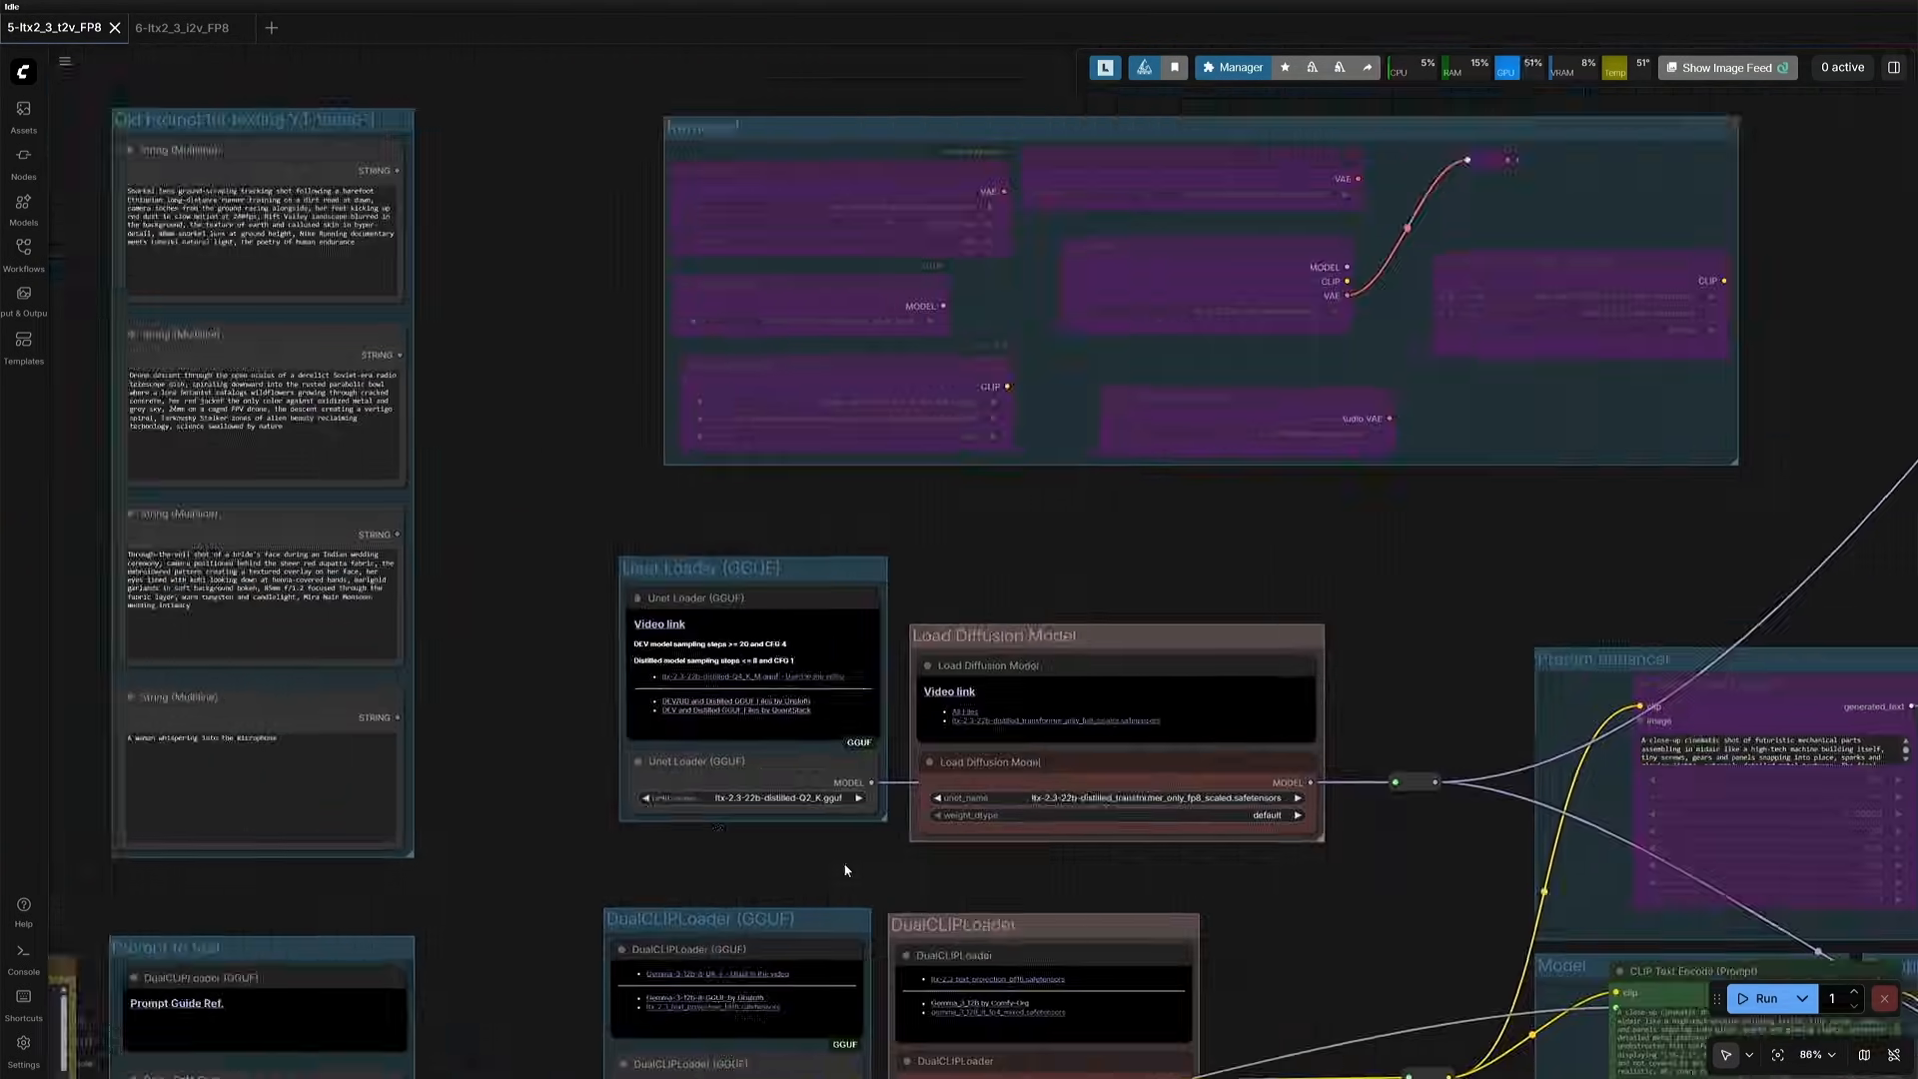
left_click_drag(1139, 989, 388, 620)
left_click_drag(1316, 907, 1204, 845)
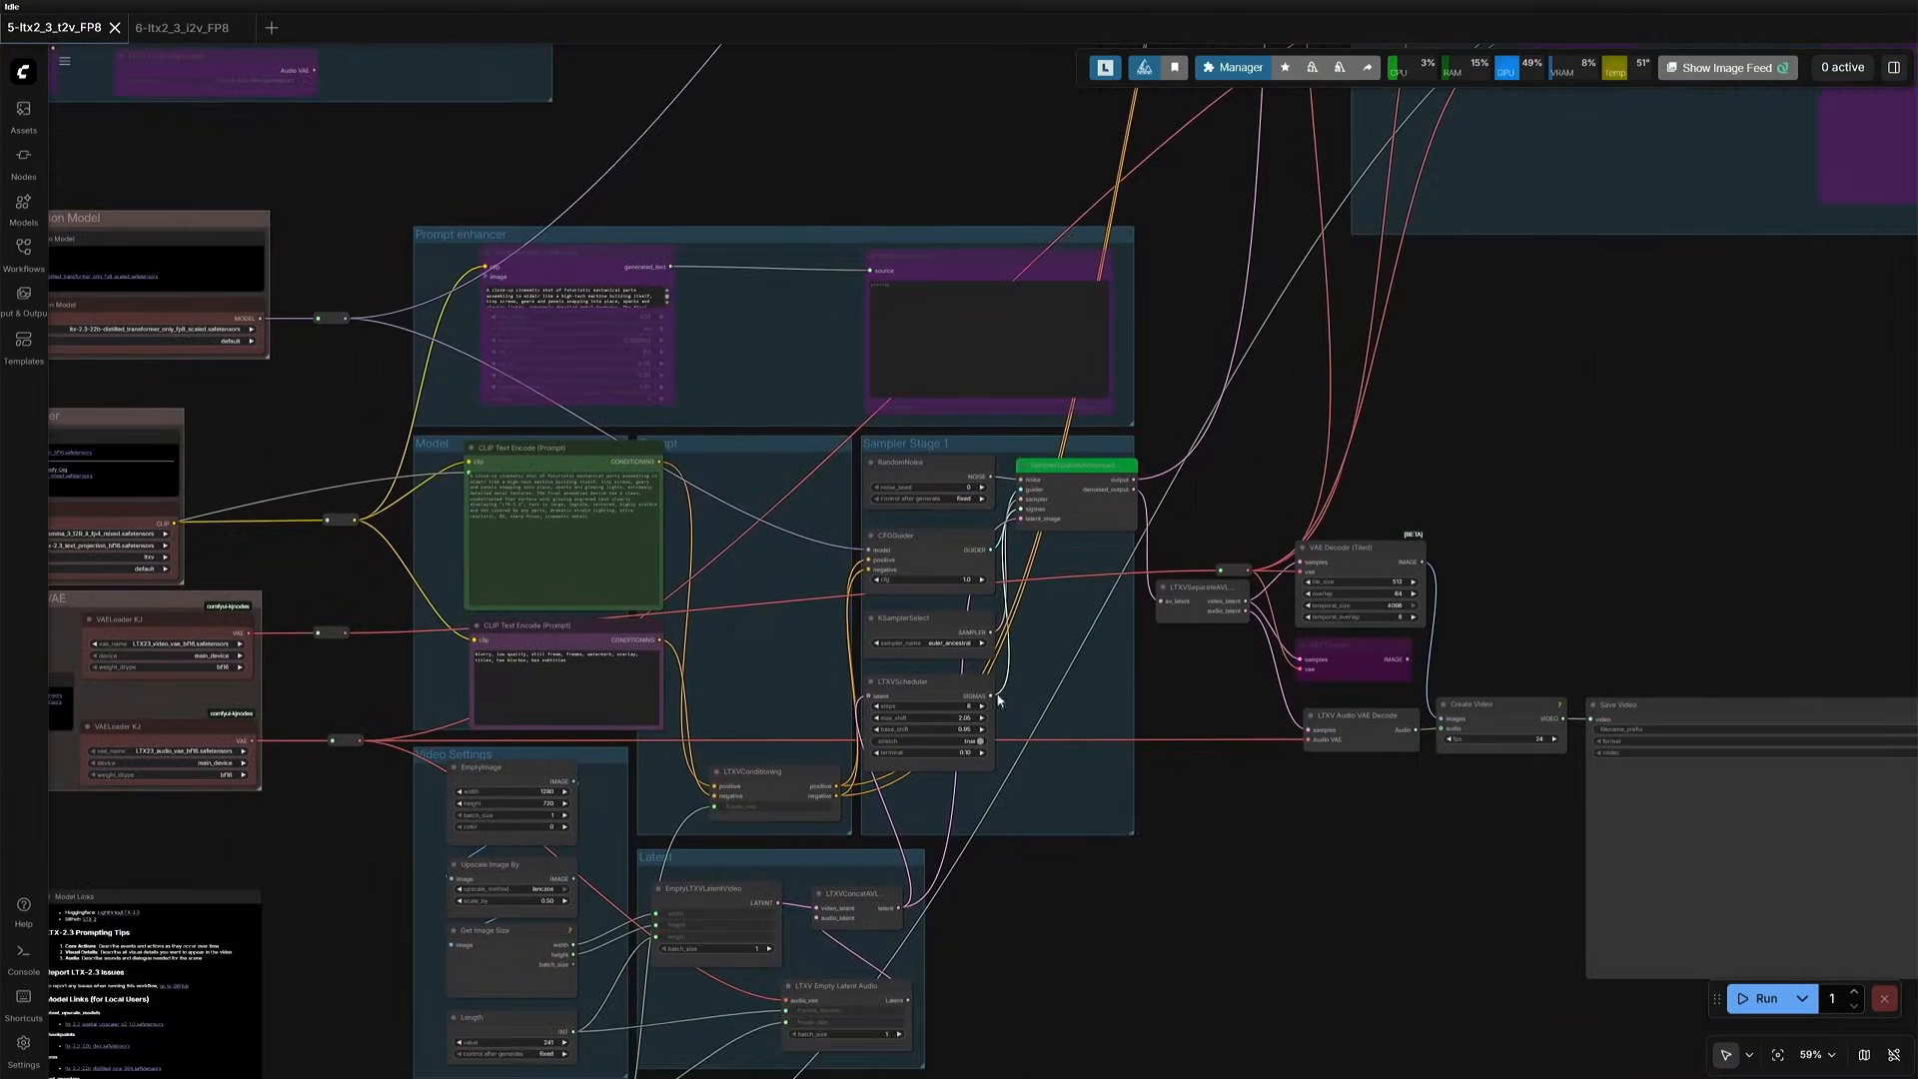
scroll(1006, 685, "up", 13)
left_click_drag(1141, 735, 1099, 698)
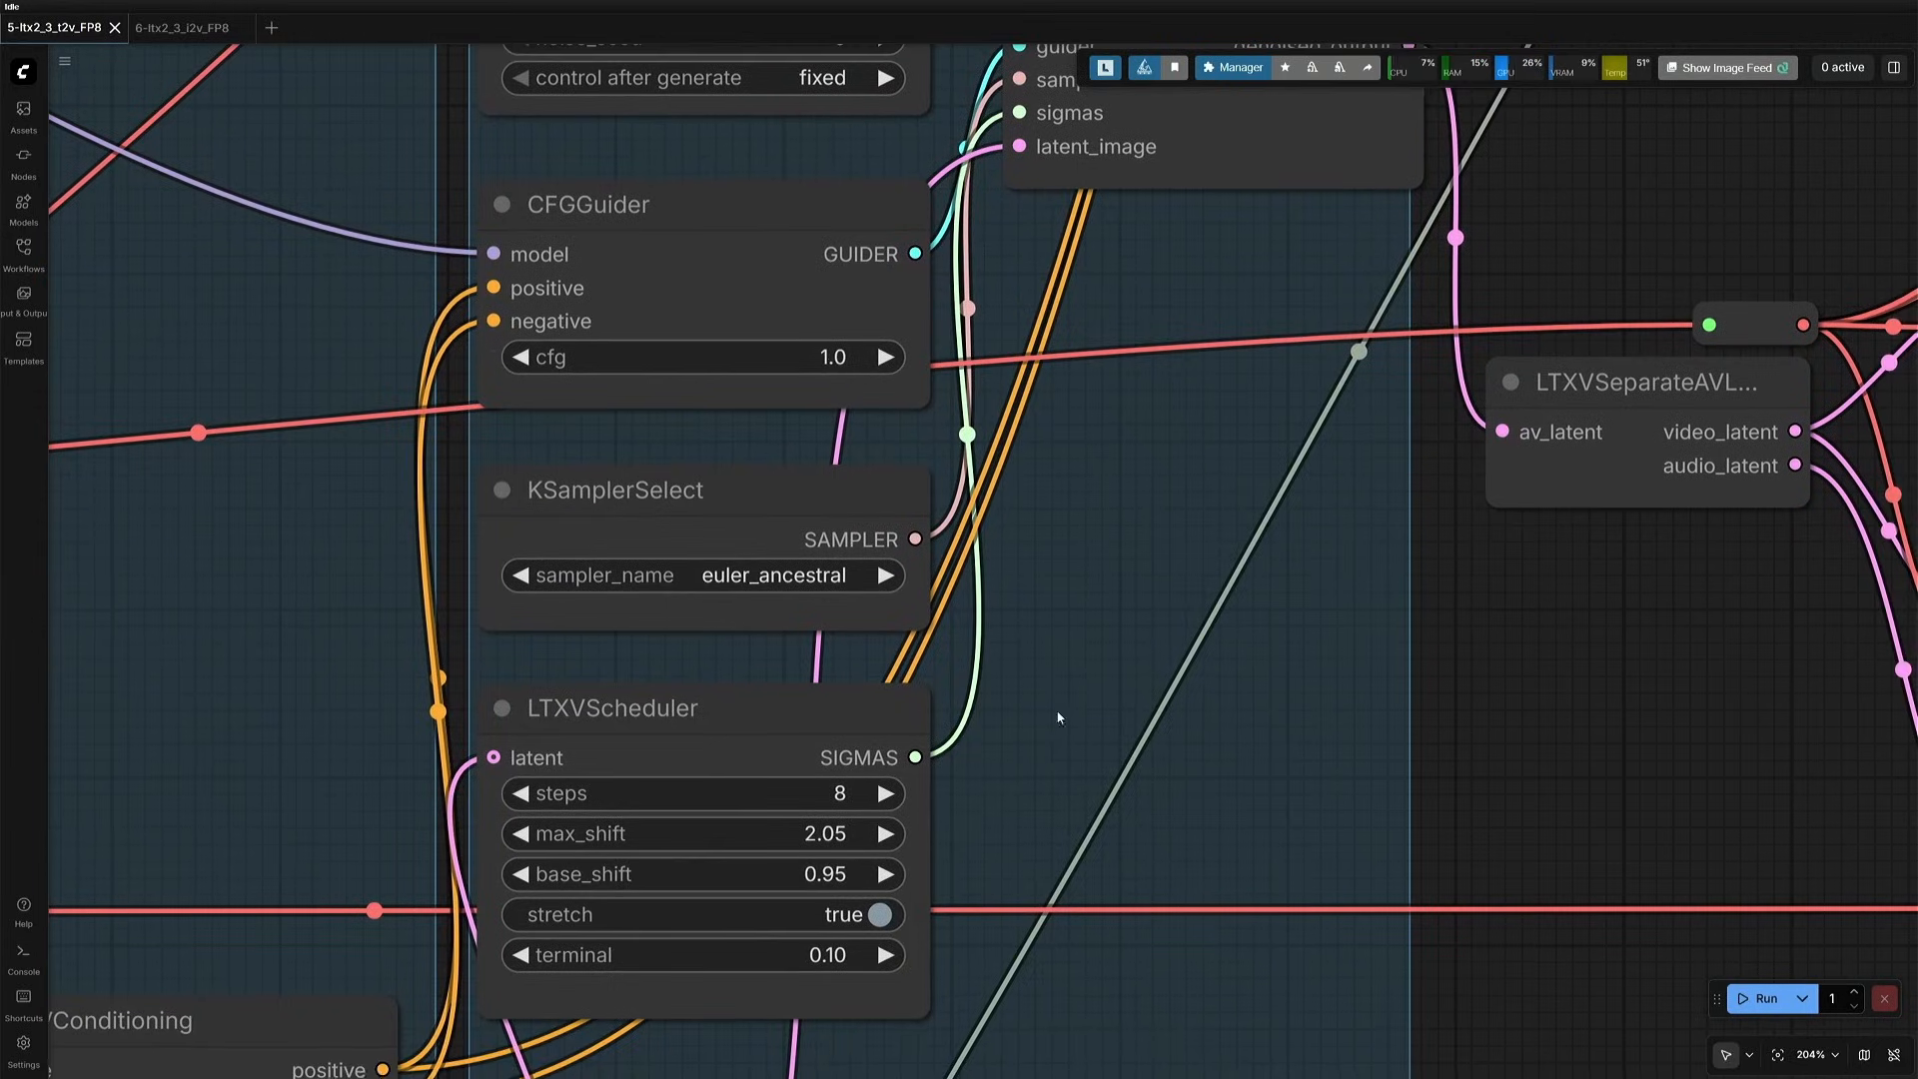
left_click(826, 229)
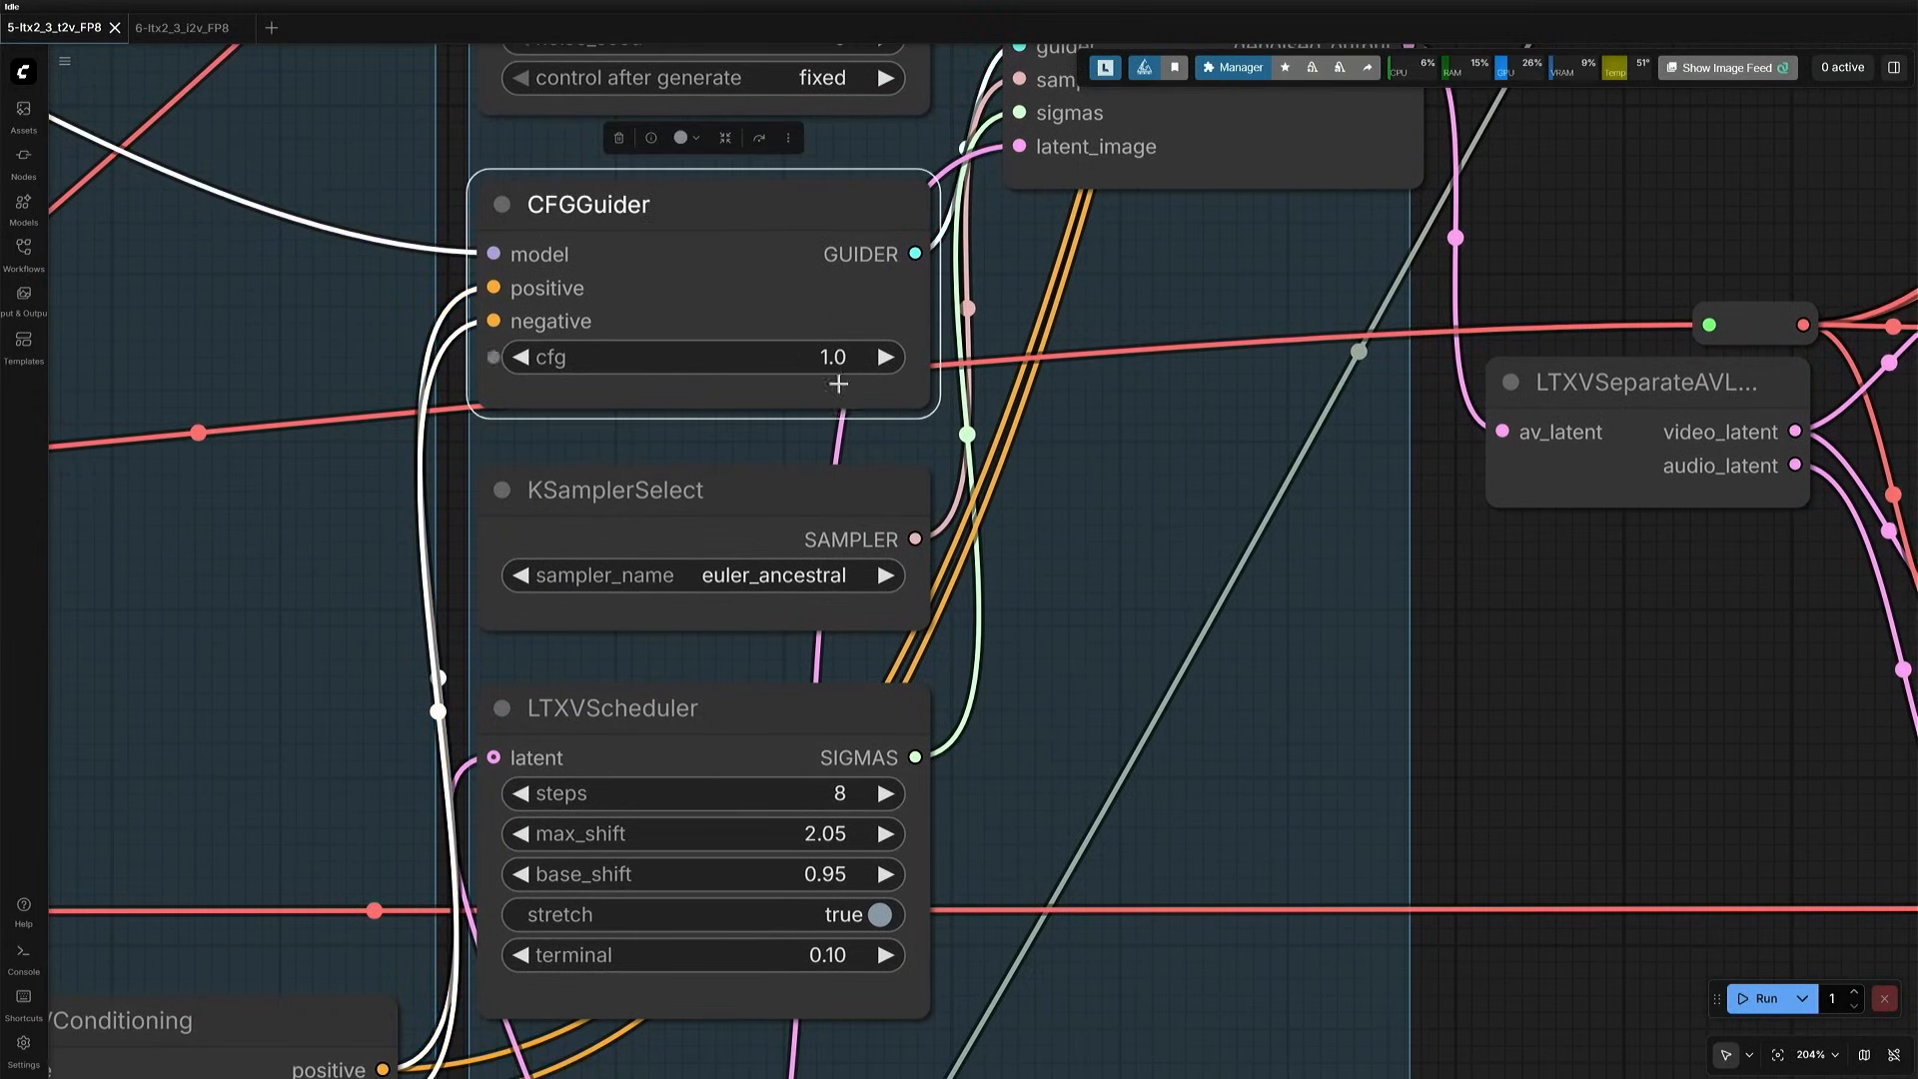
left_click(772, 744)
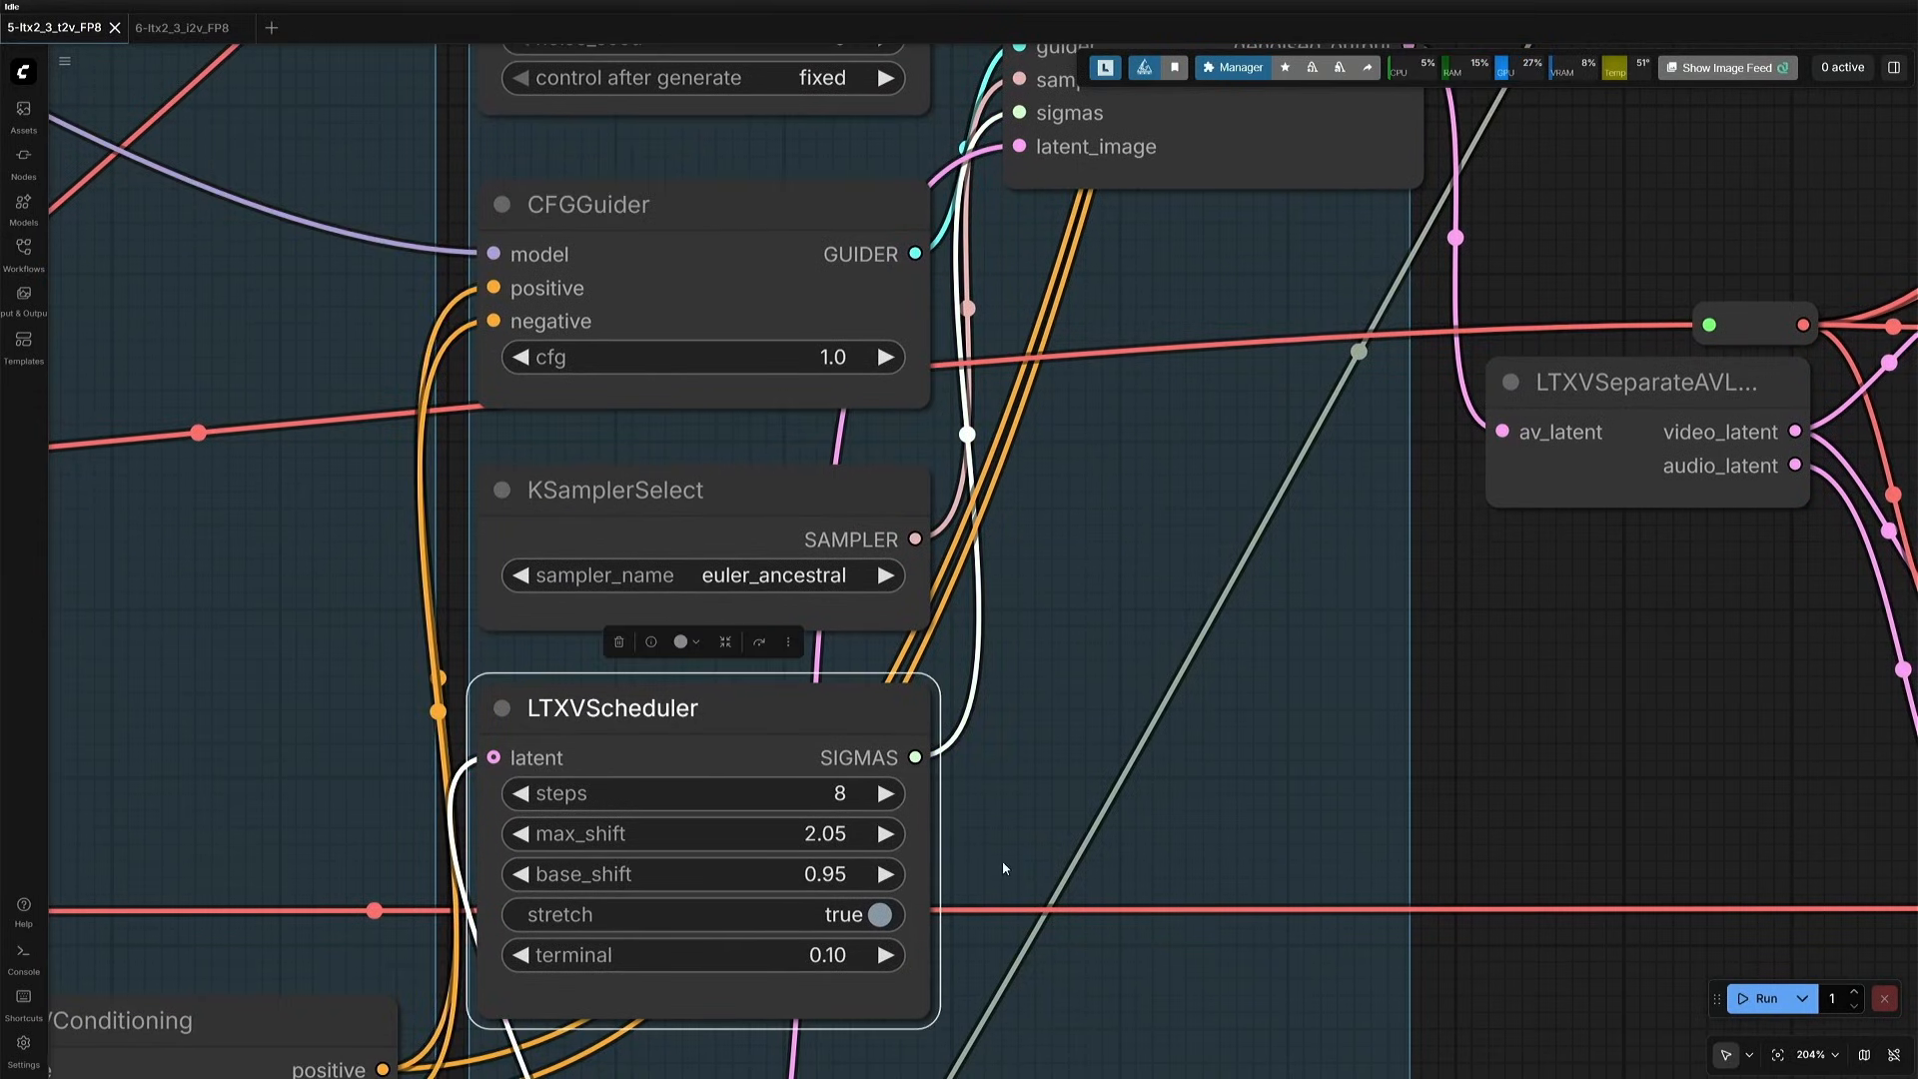
- Check the Length node in Video Settings and compare the Frame Rate(int) and Frame Rate(float) values
scroll(1026, 839, "down", 5)
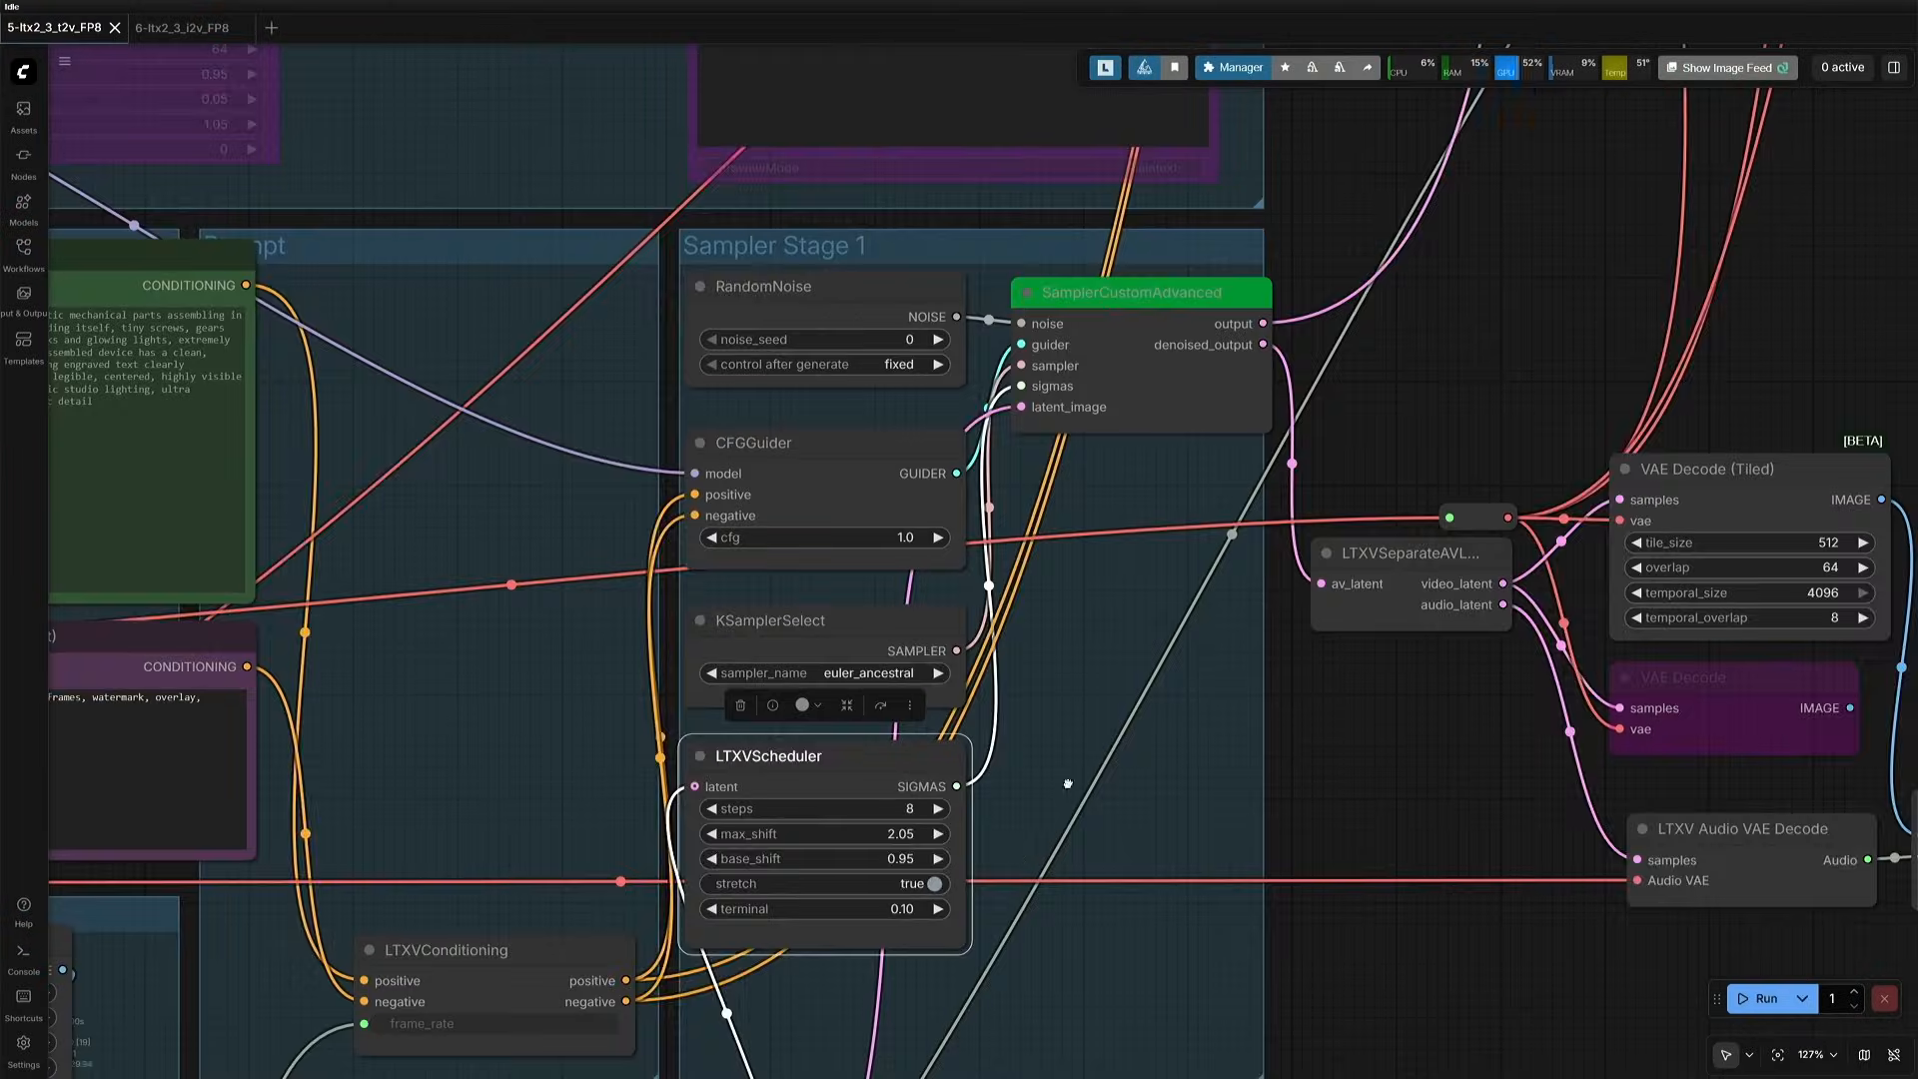
left_click_drag(1069, 782, 1310, 388)
scroll(1123, 786, "down", 2)
left_click_drag(1199, 838, 1384, 604)
scroll(579, 872, "up", 4)
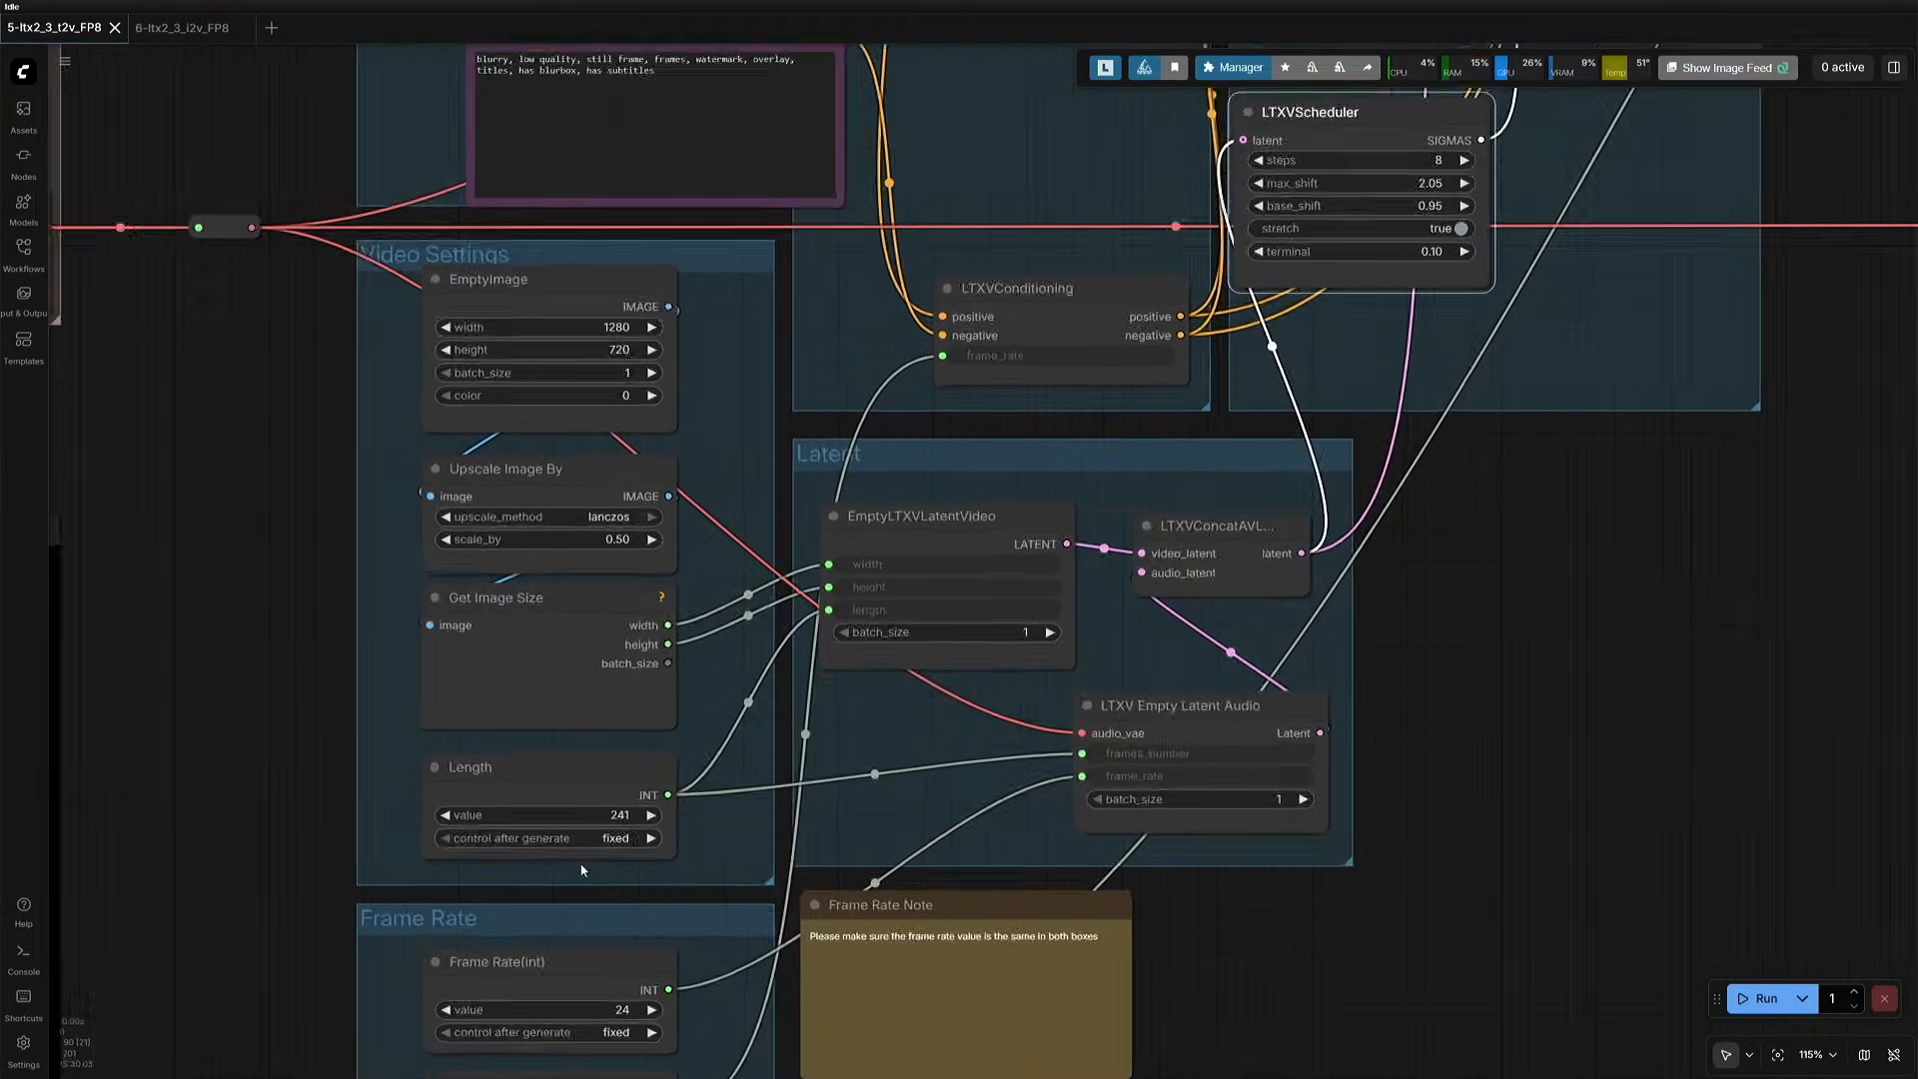
left_click(554, 741)
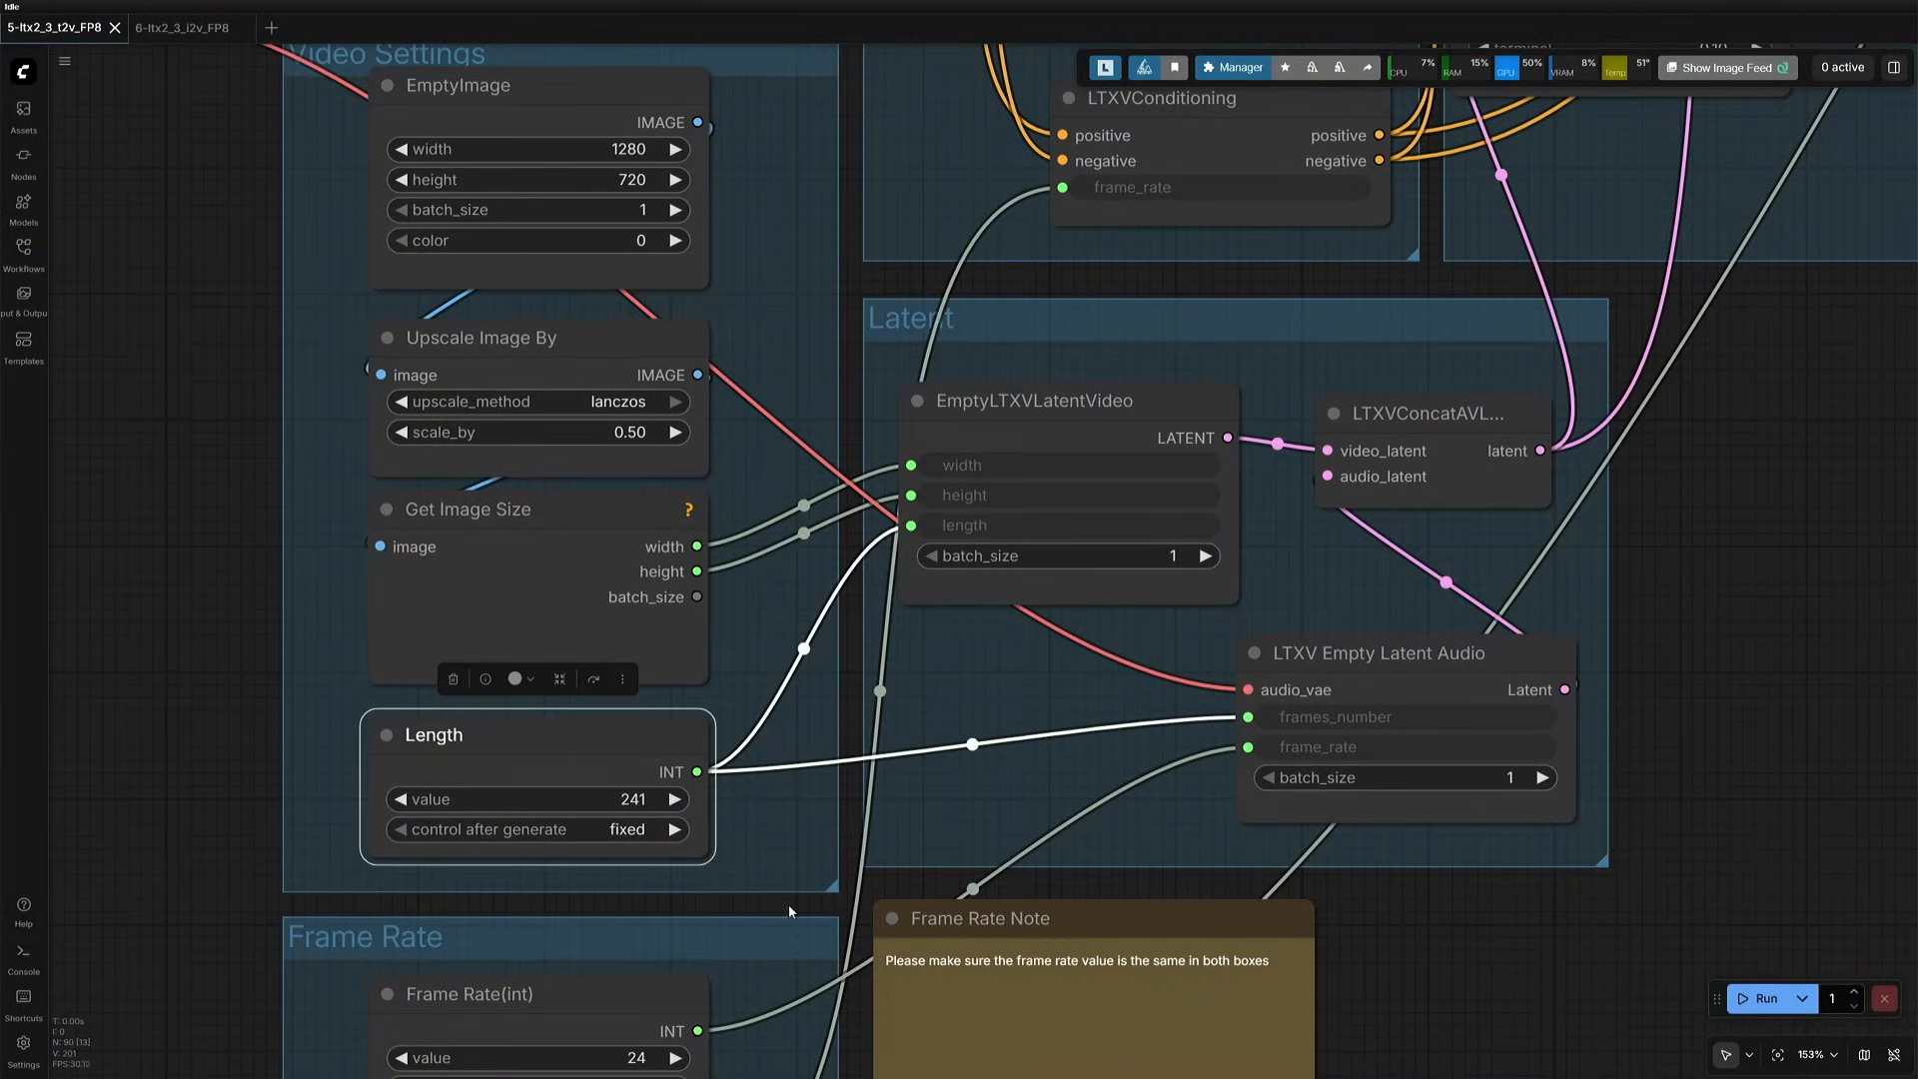
left_click_drag(789, 906, 887, 606)
scroll(807, 828, "up", 3)
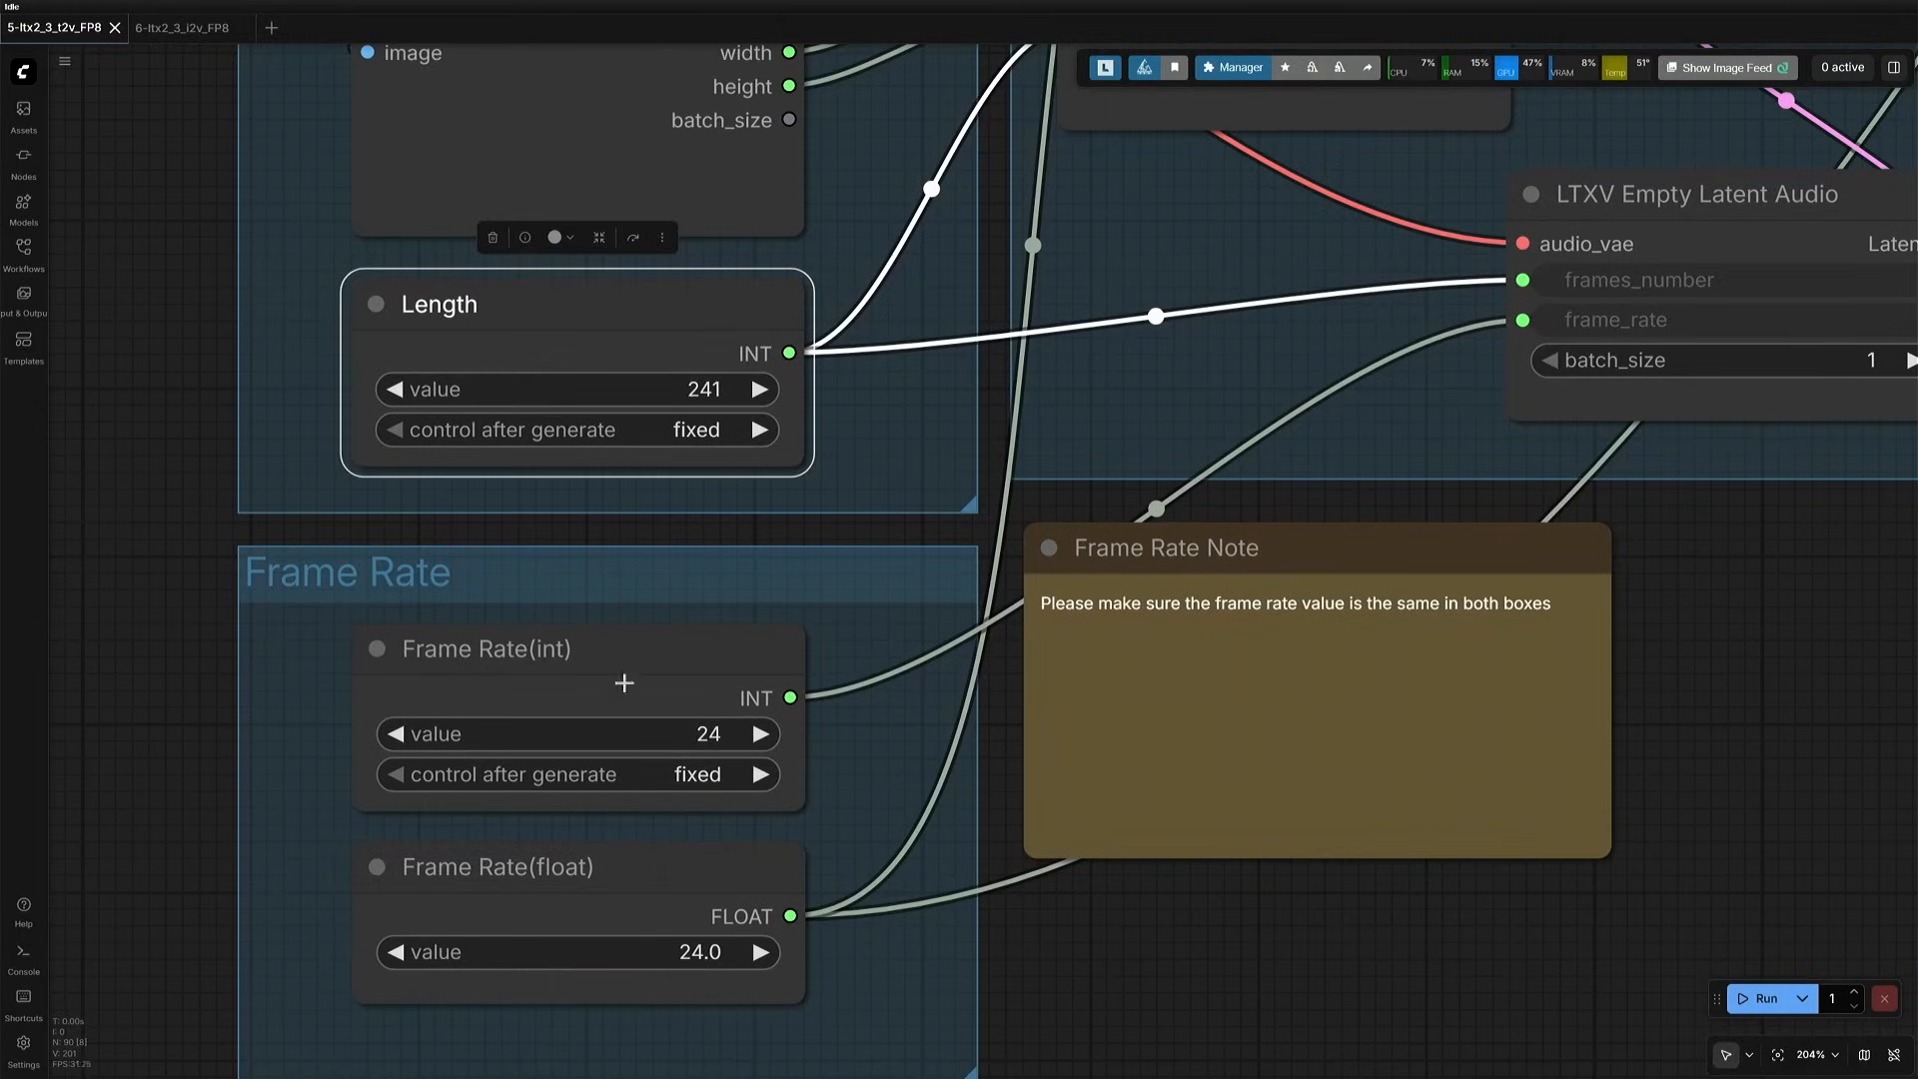
left_click(653, 771)
left_click(661, 859, "shift")
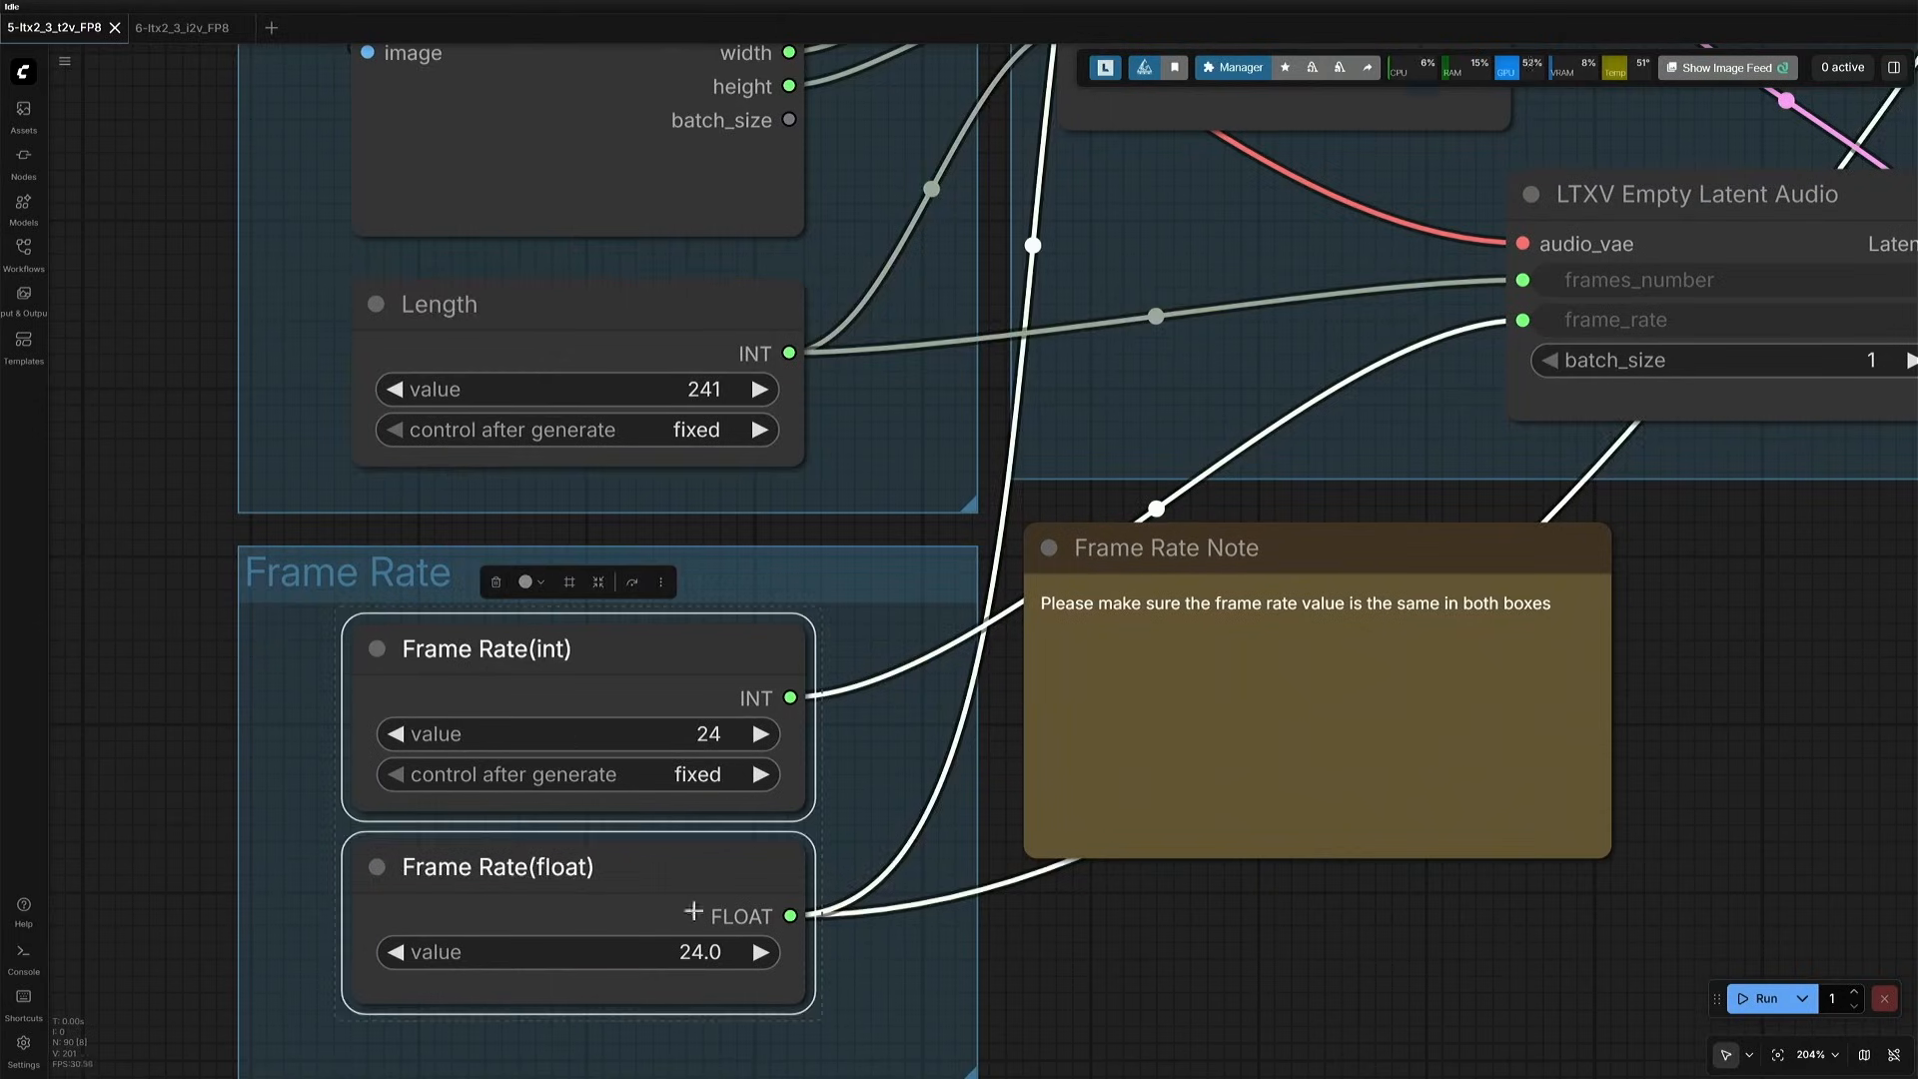
- Check that the fps of the Create Video node matches the frame rate nodes
scroll(693, 911, "down", 4)
left_click_drag(1429, 801, 92, 1002)
scroll(649, 480, "down", 3)
left_click_drag(675, 458, 40, 807)
scroll(687, 664, "up", 4)
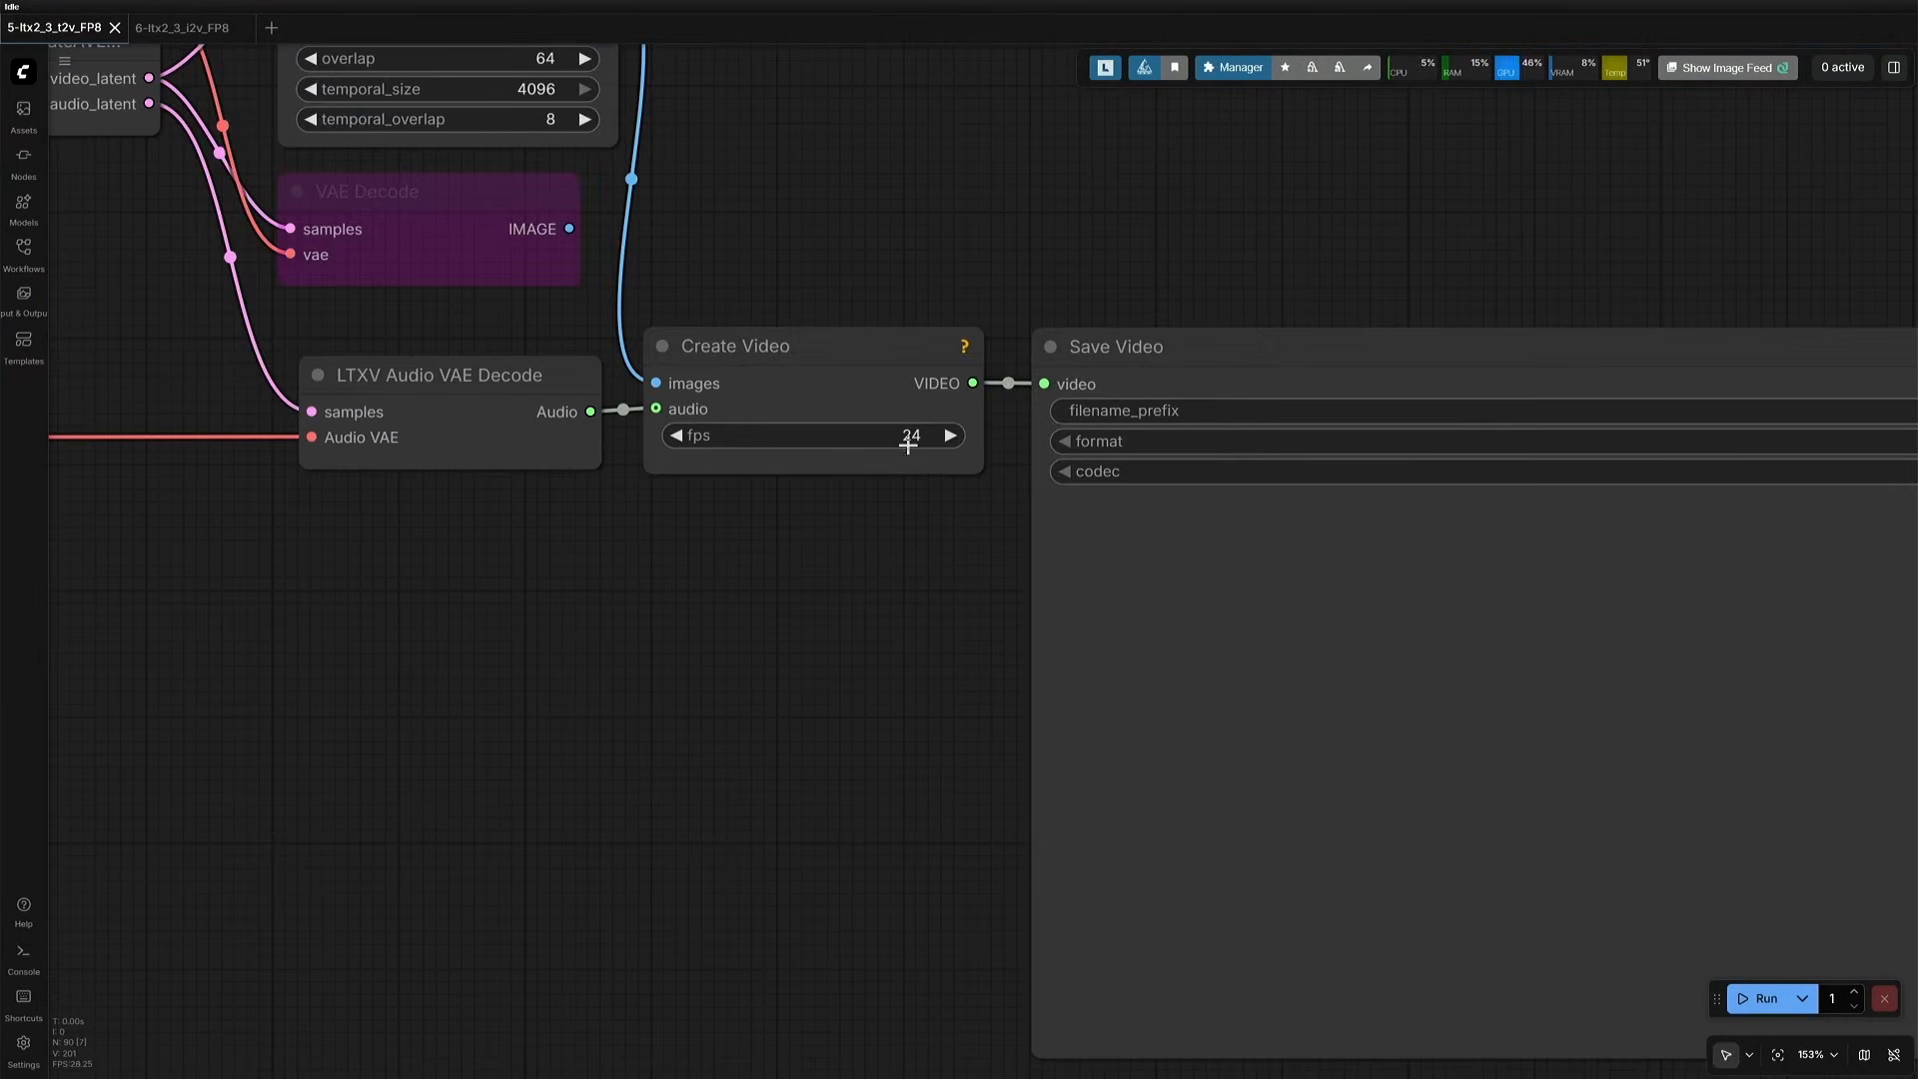
- Run the workflow with the Q2_K model, check the execution time in the console and view the clip in Save Video
scroll(309, 737, "down", 10)
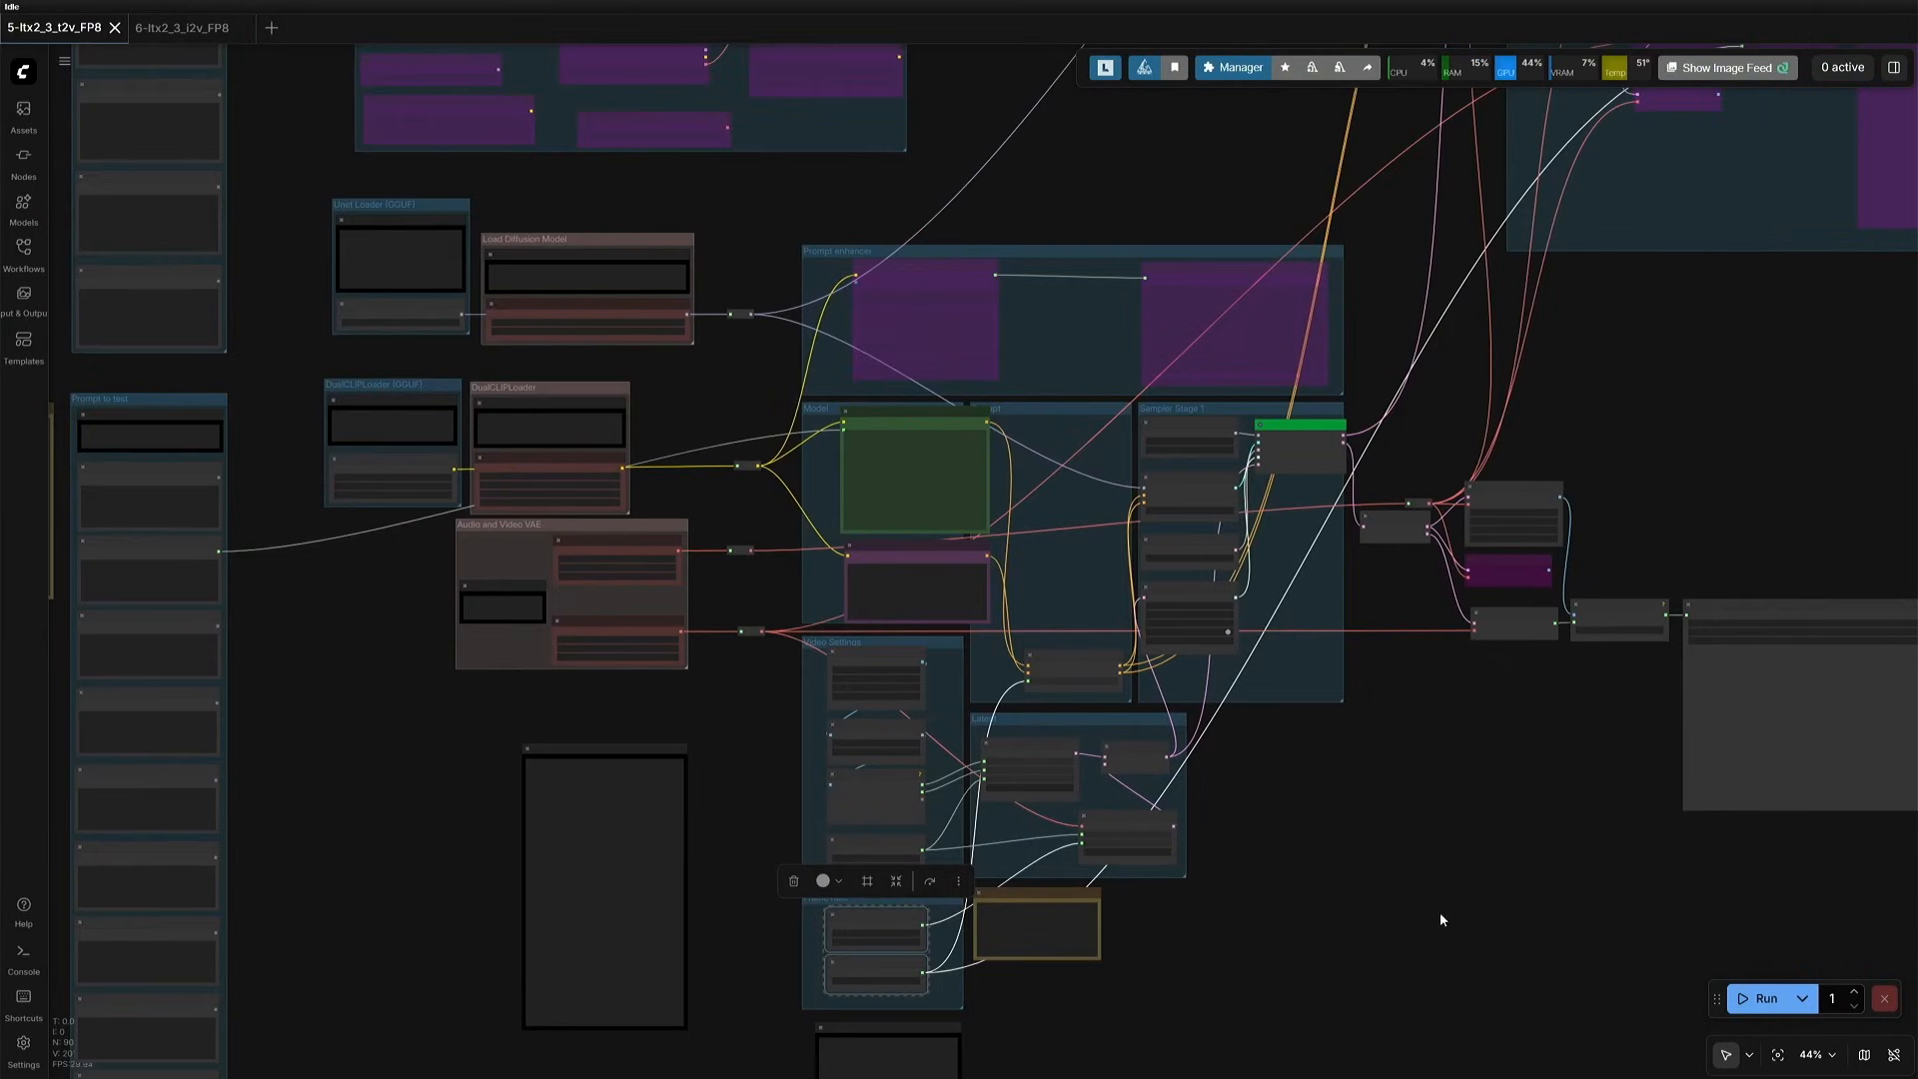
left_click(1756, 997)
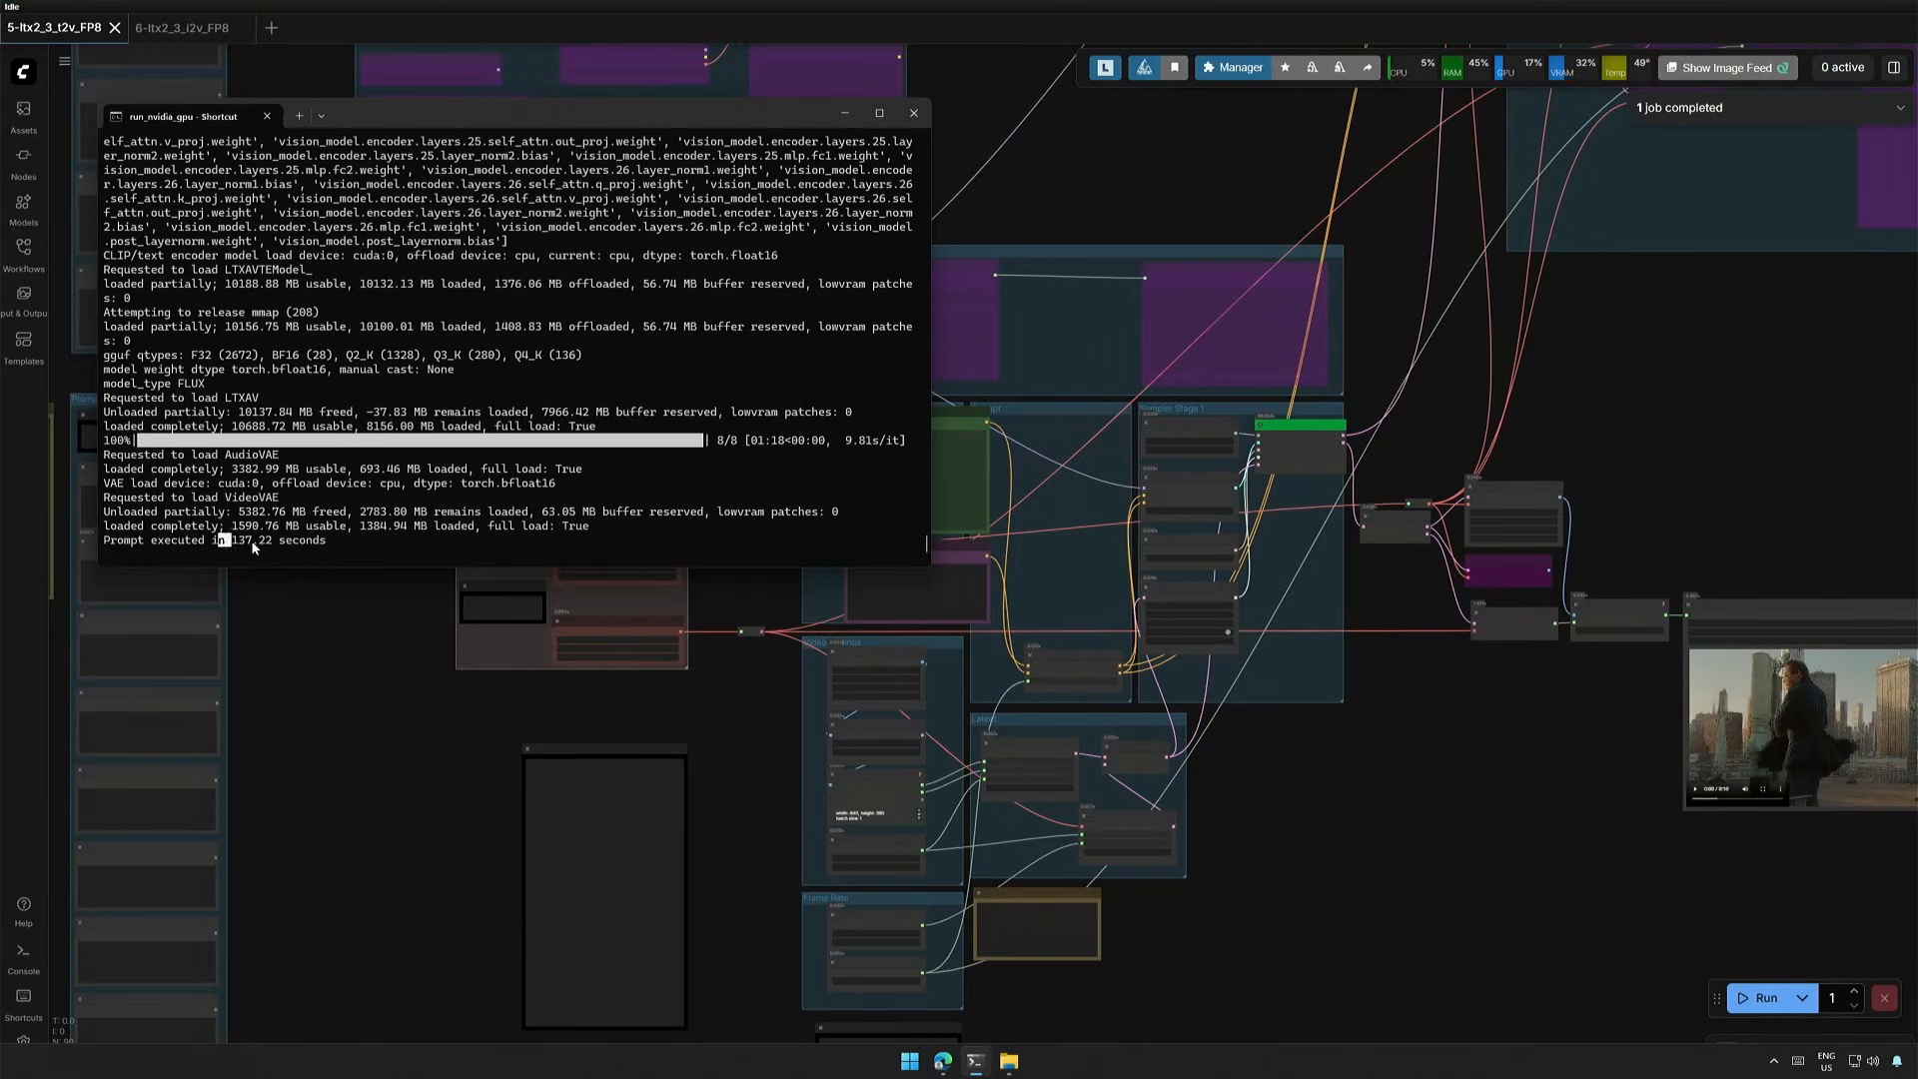
left_click_drag(1497, 770, 857, 757)
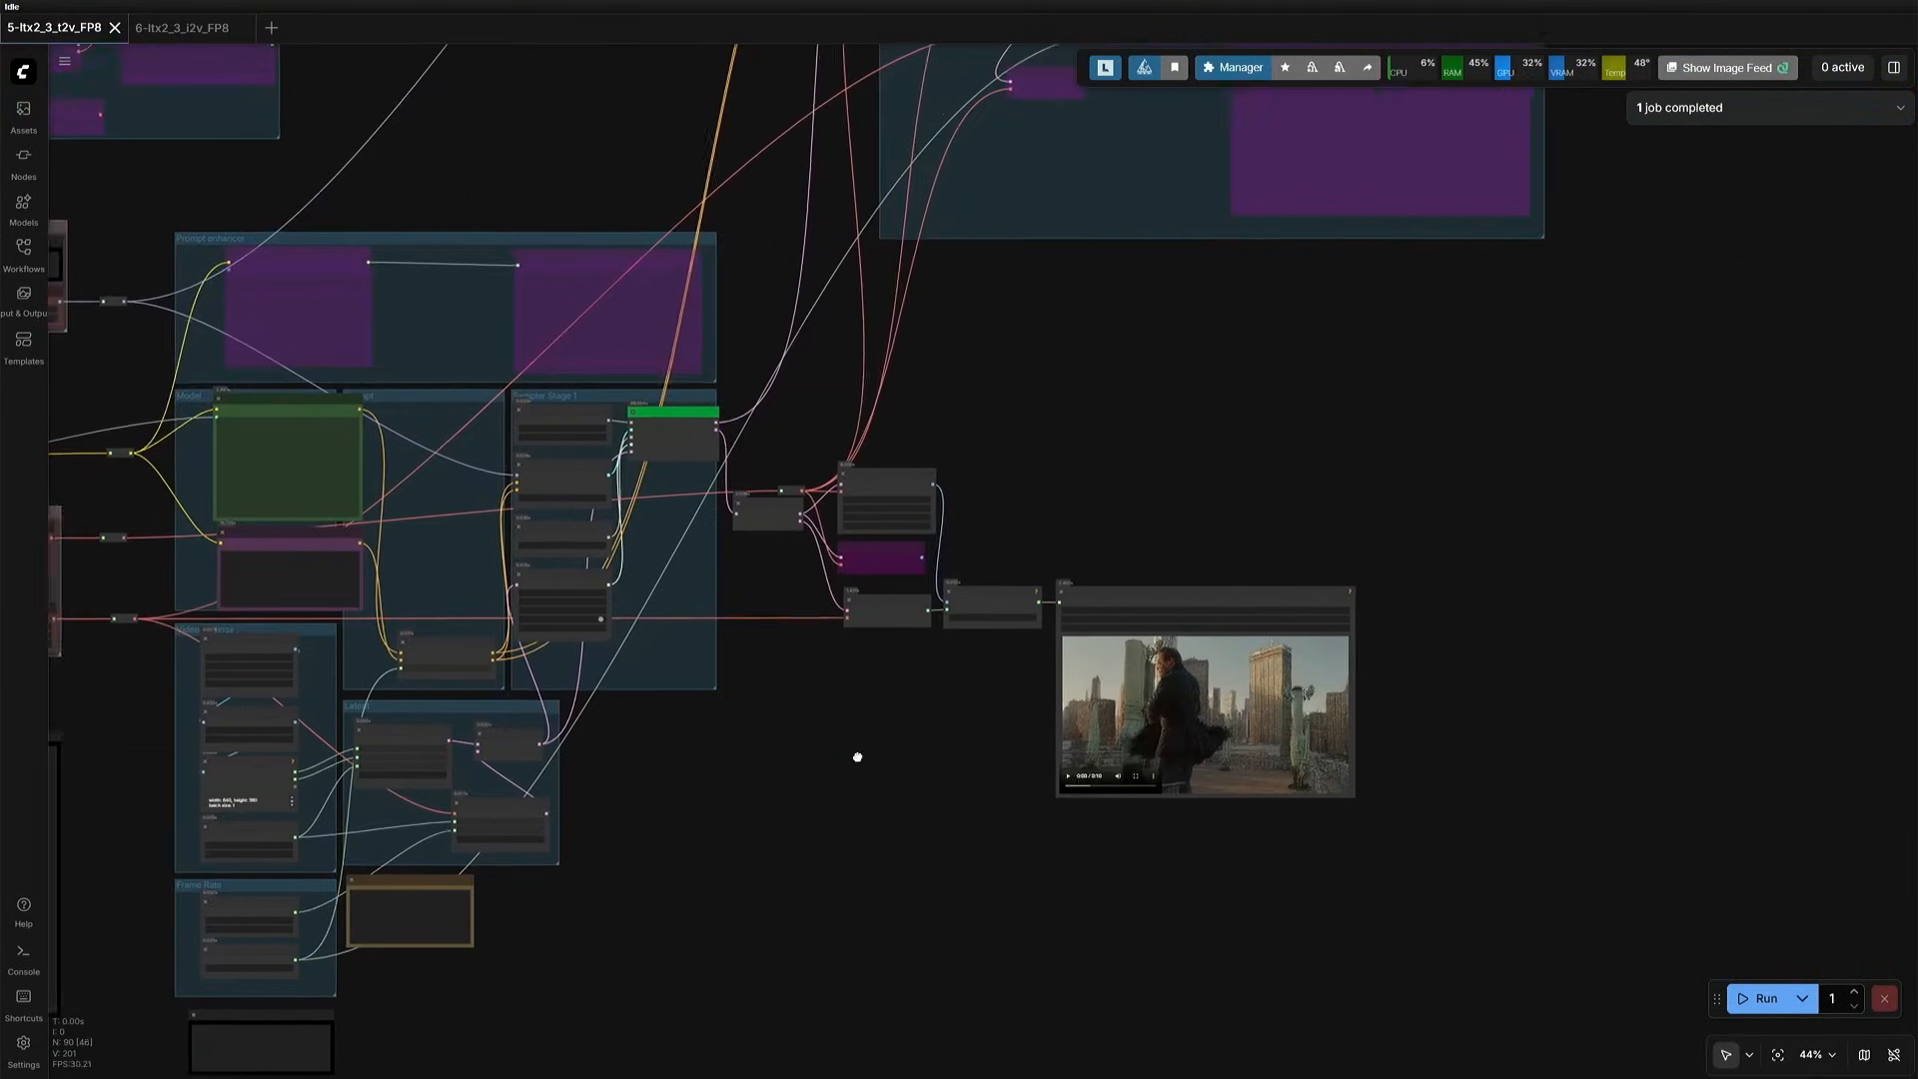
scroll(972, 814, "up", 9)
left_click_drag(1049, 730, 666, 783)
scroll(665, 782, "up", 2)
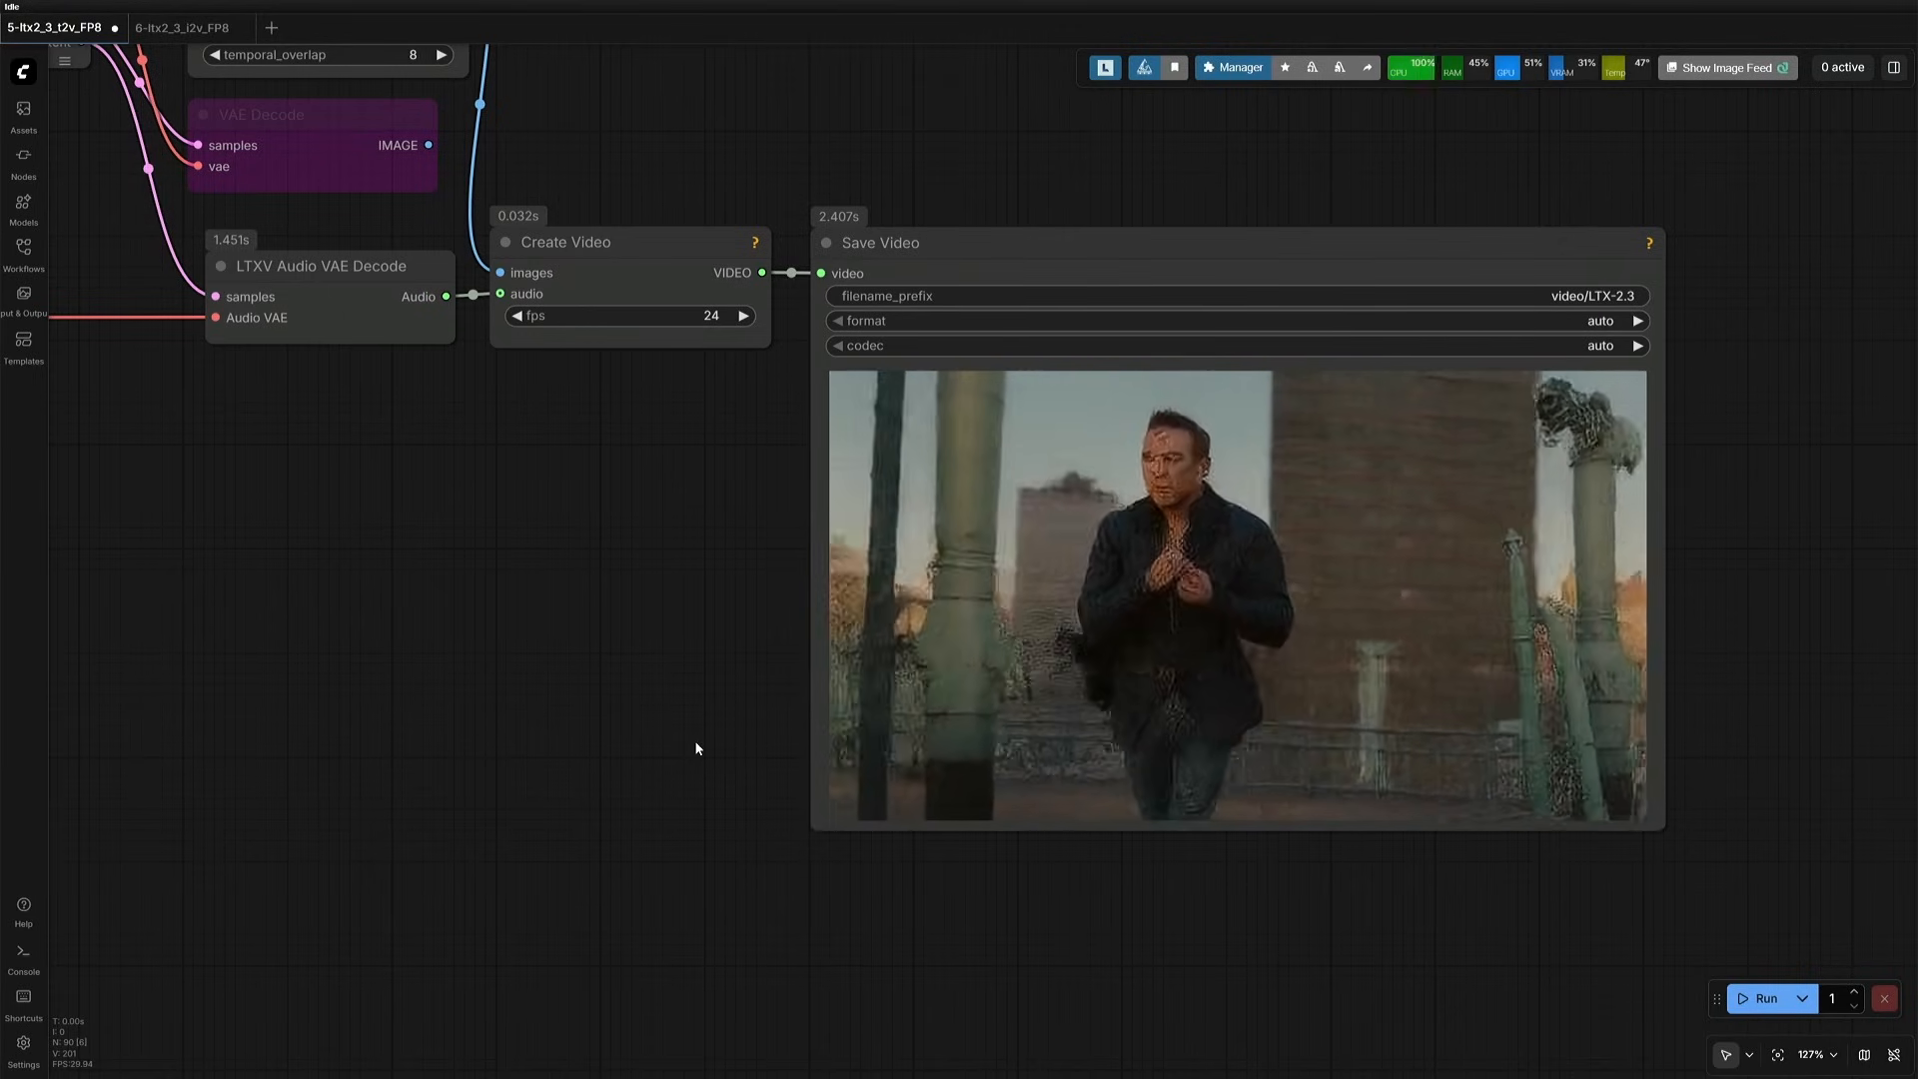
- Set the Unet Loader (GGUF) node's unet_name to ltx-2.3-22b-distilled-Q4_K_M.gguf
scroll(696, 749, "down", 8)
left_click_drag(130, 300, 1118, 650)
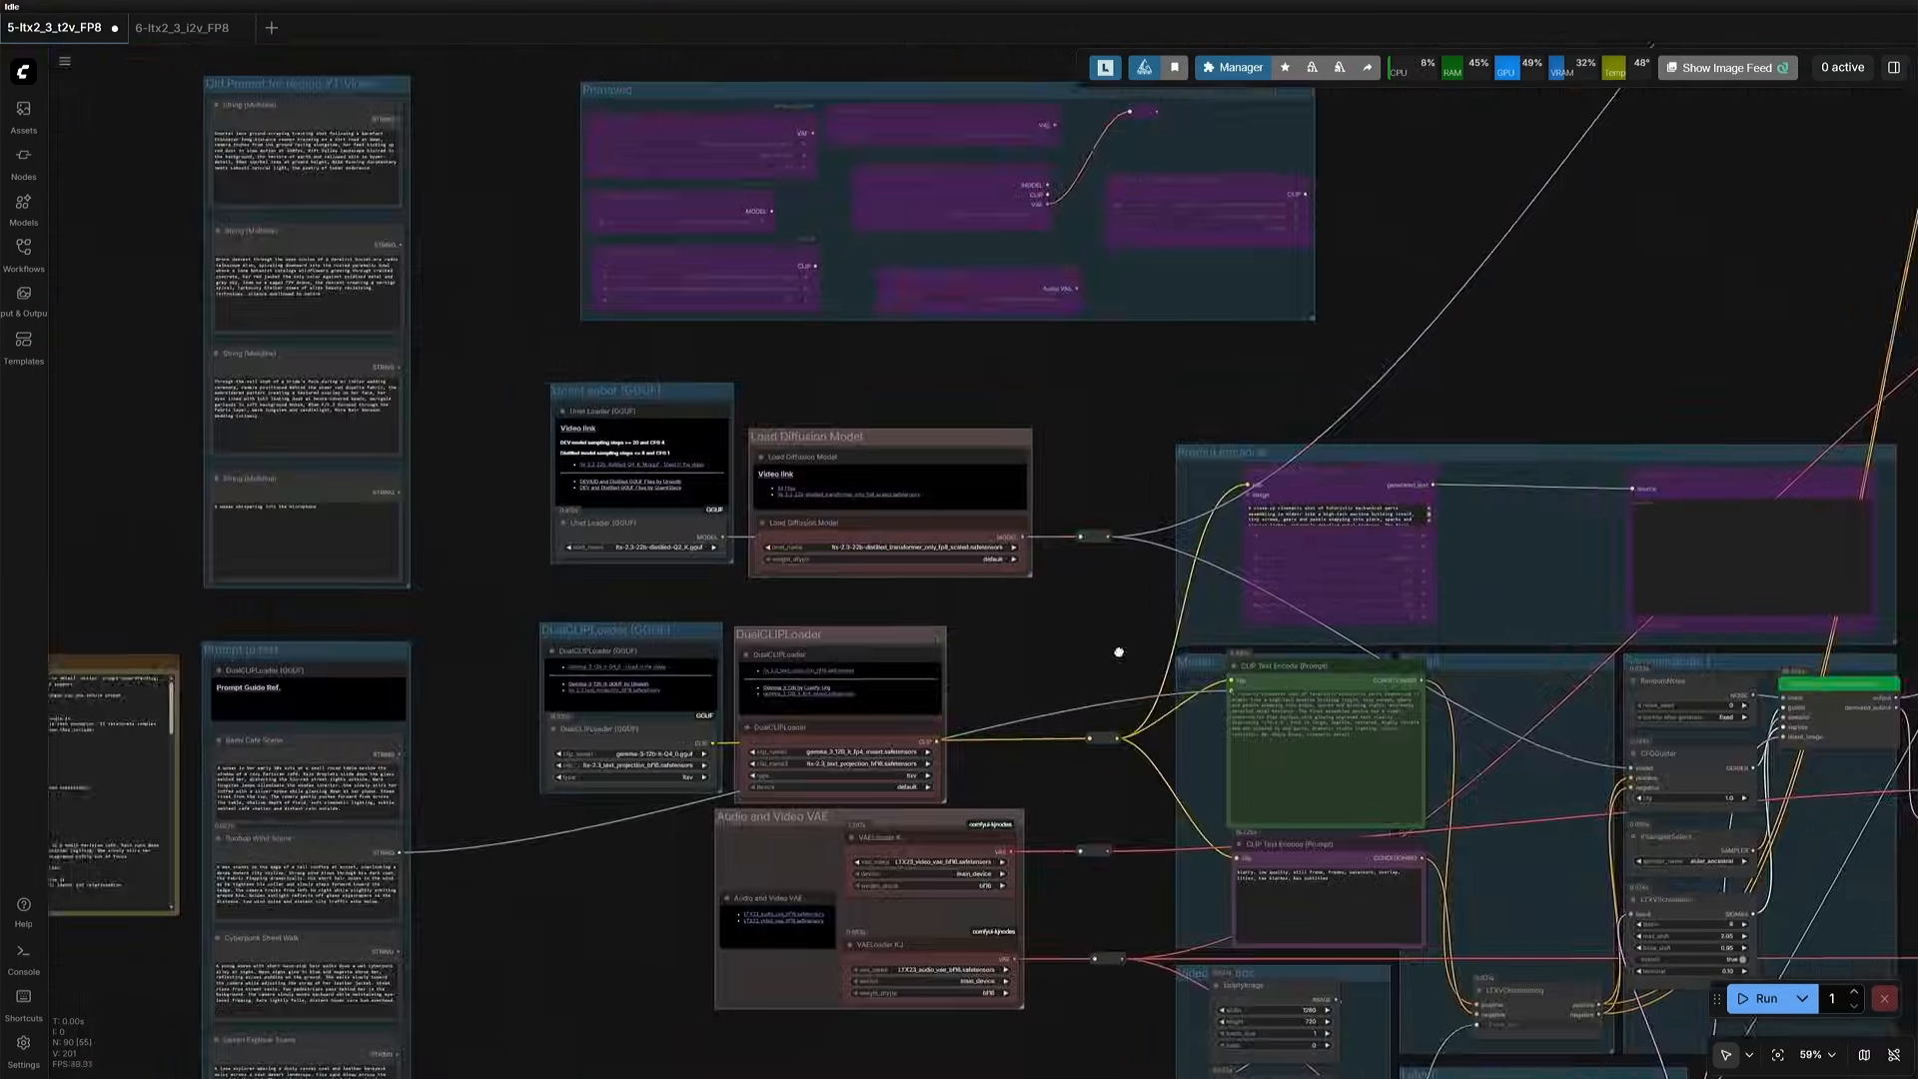
scroll(624, 560, "up", 17)
left_click(780, 493)
scroll(767, 580, "up", 3)
left_click(827, 565)
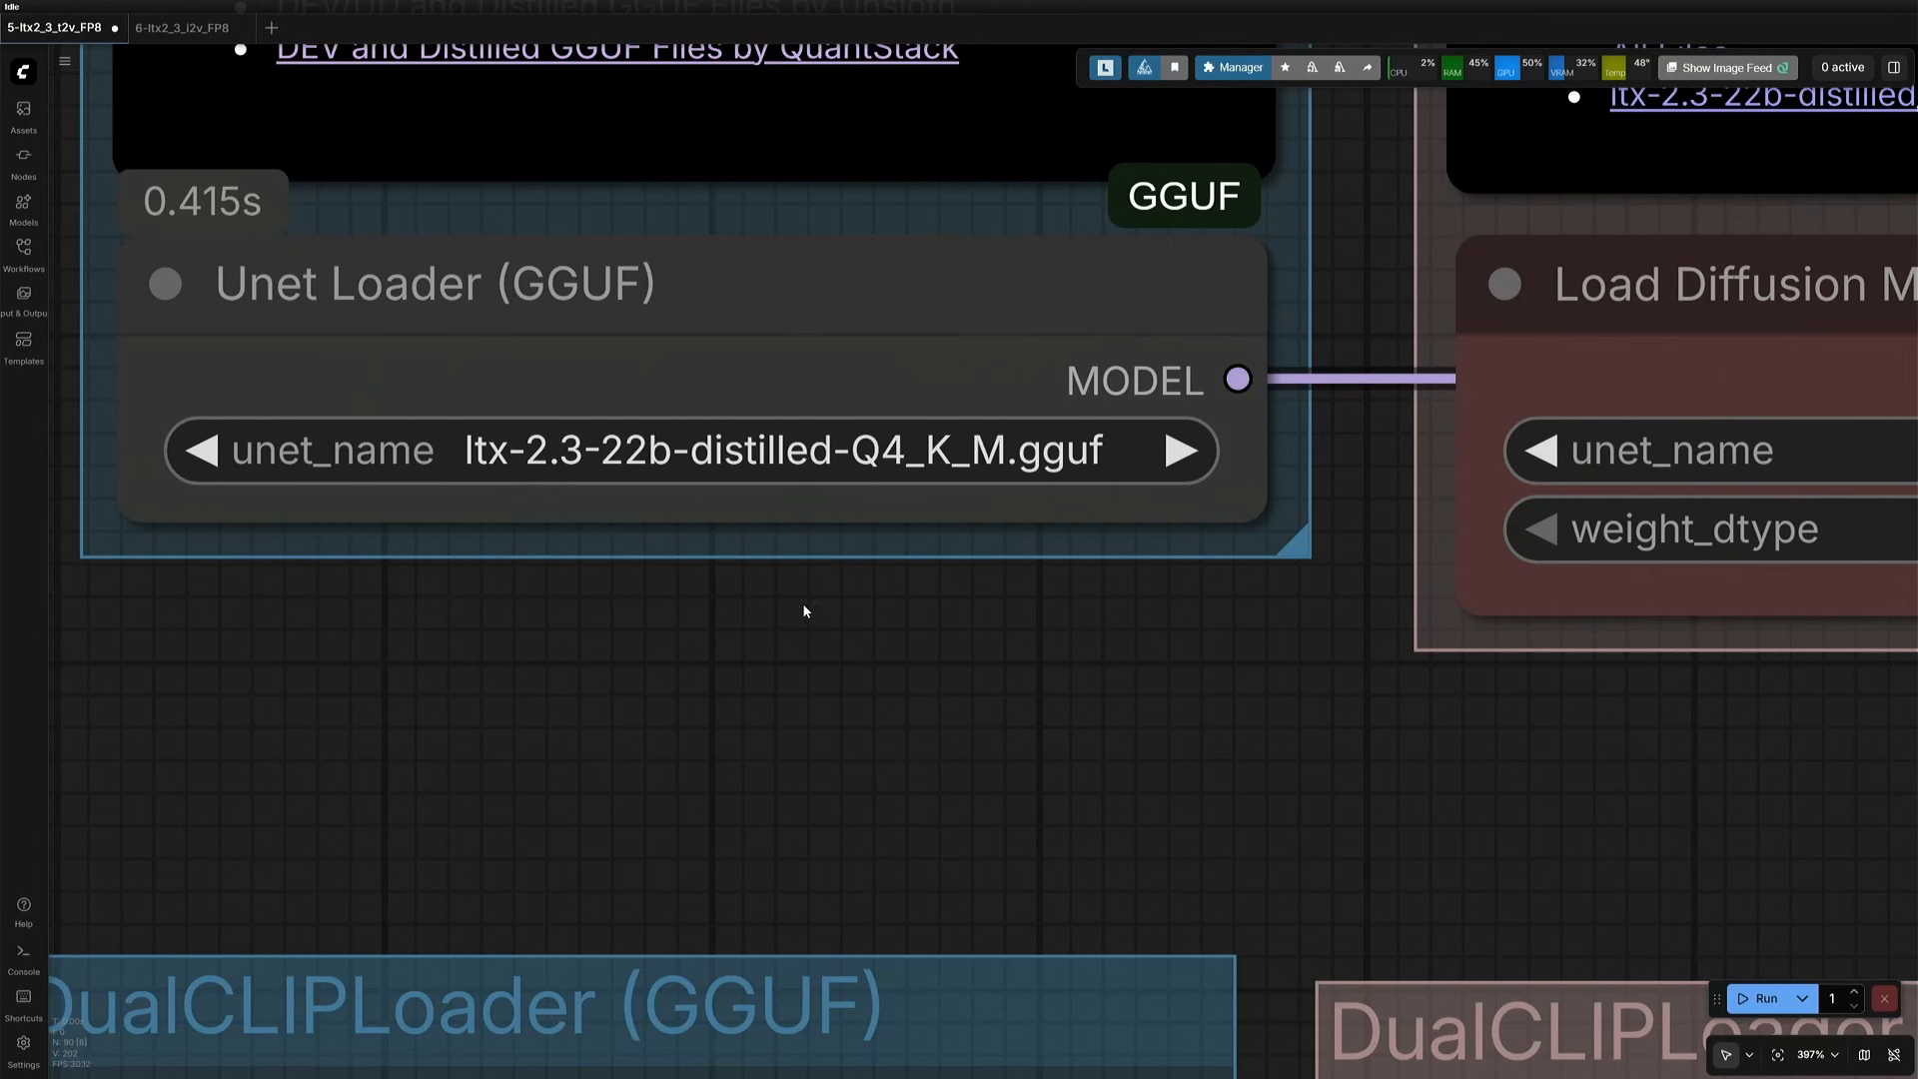
- Run the workflow with the Q4_K_M model and examine the console's execution time and the generated video
scroll(780, 642, "down", 5)
scroll(775, 633, "down", 13)
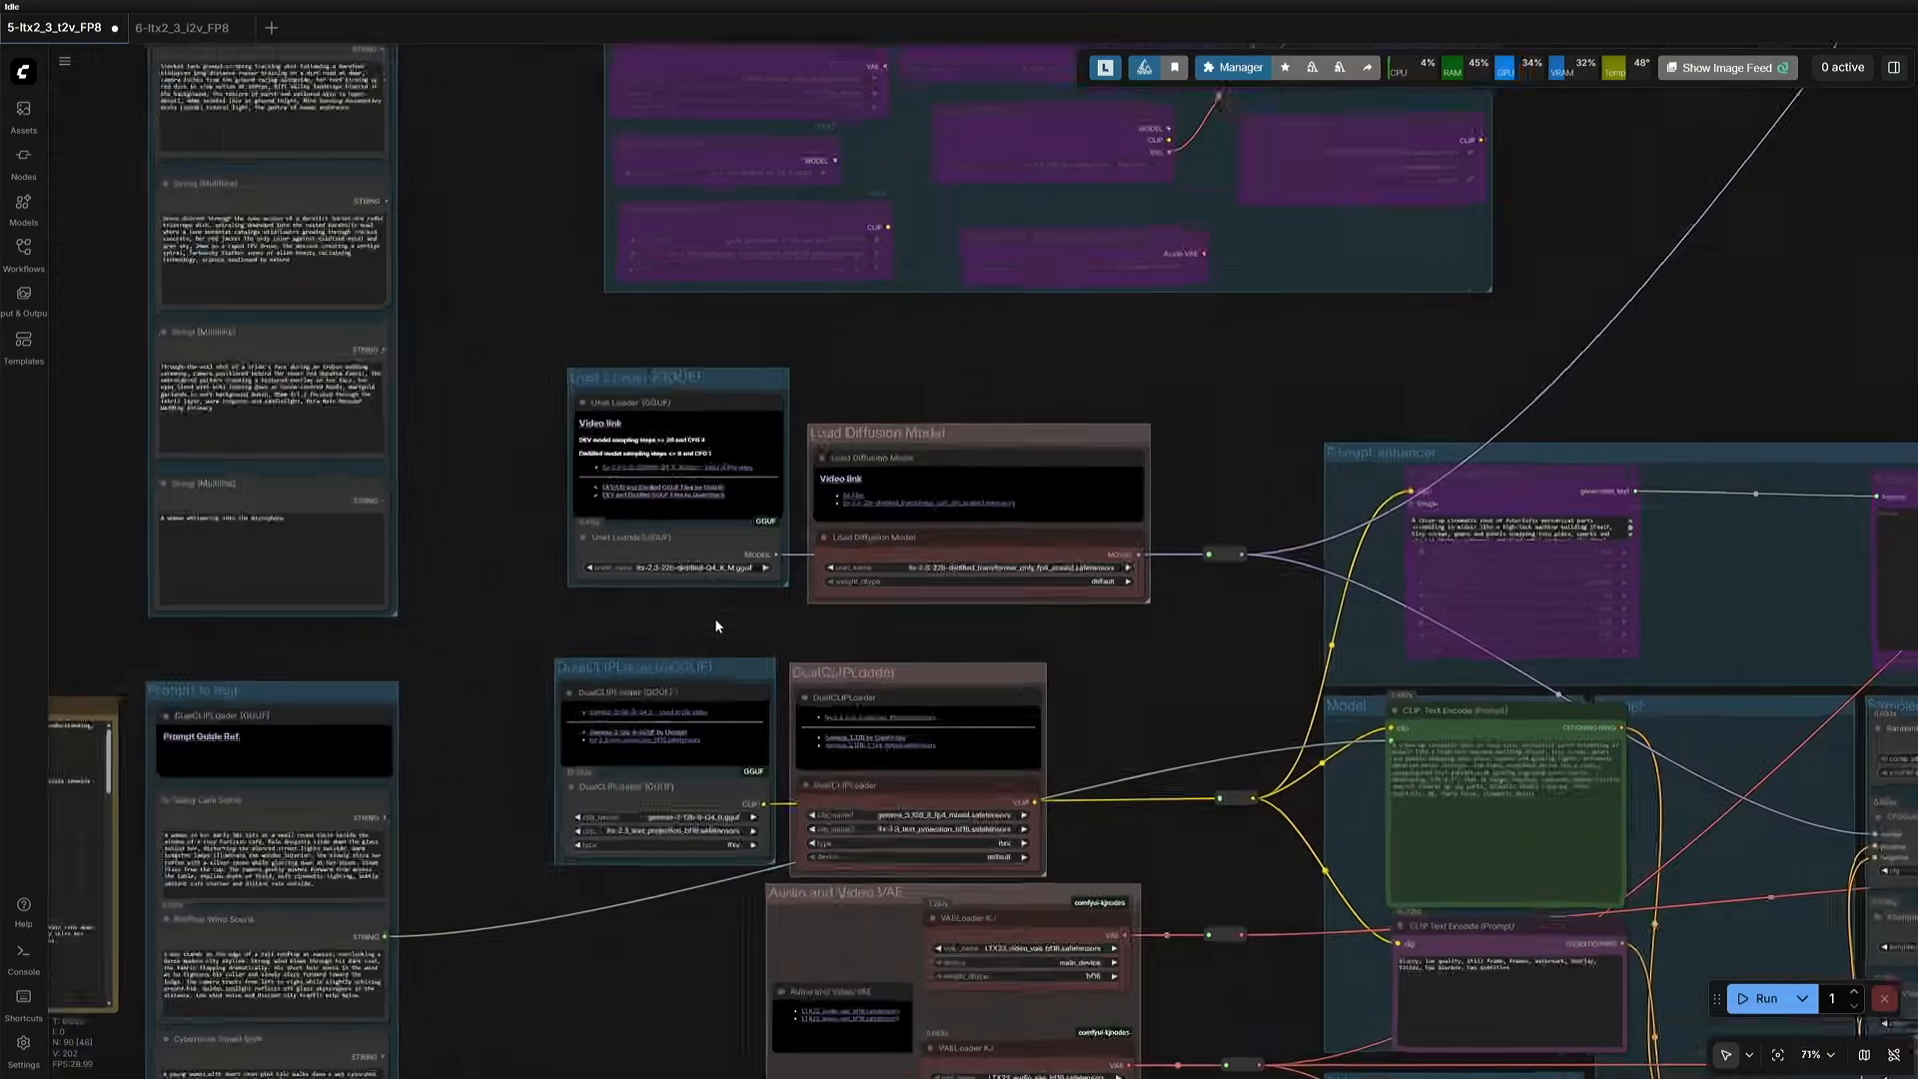
left_click(1764, 999)
left_click_drag(1171, 867, 1155, 859)
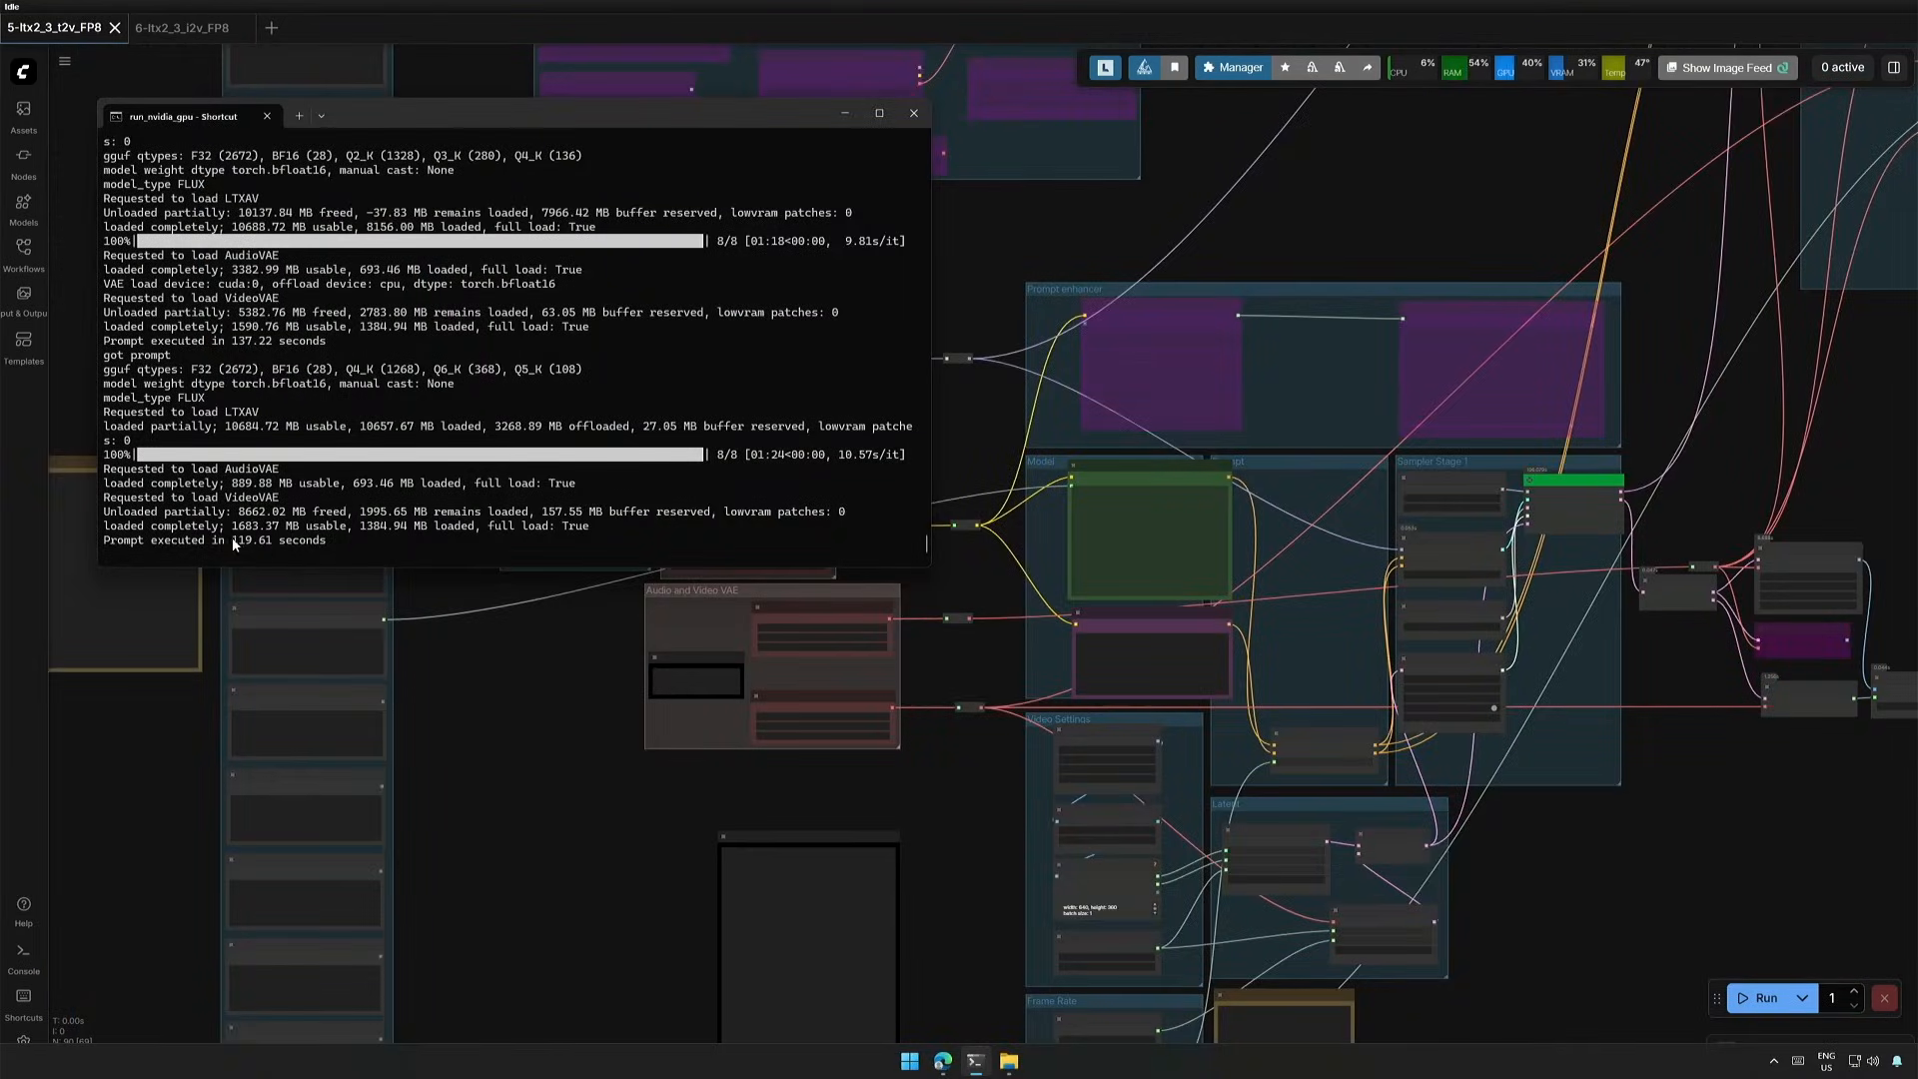
left_click(327, 541)
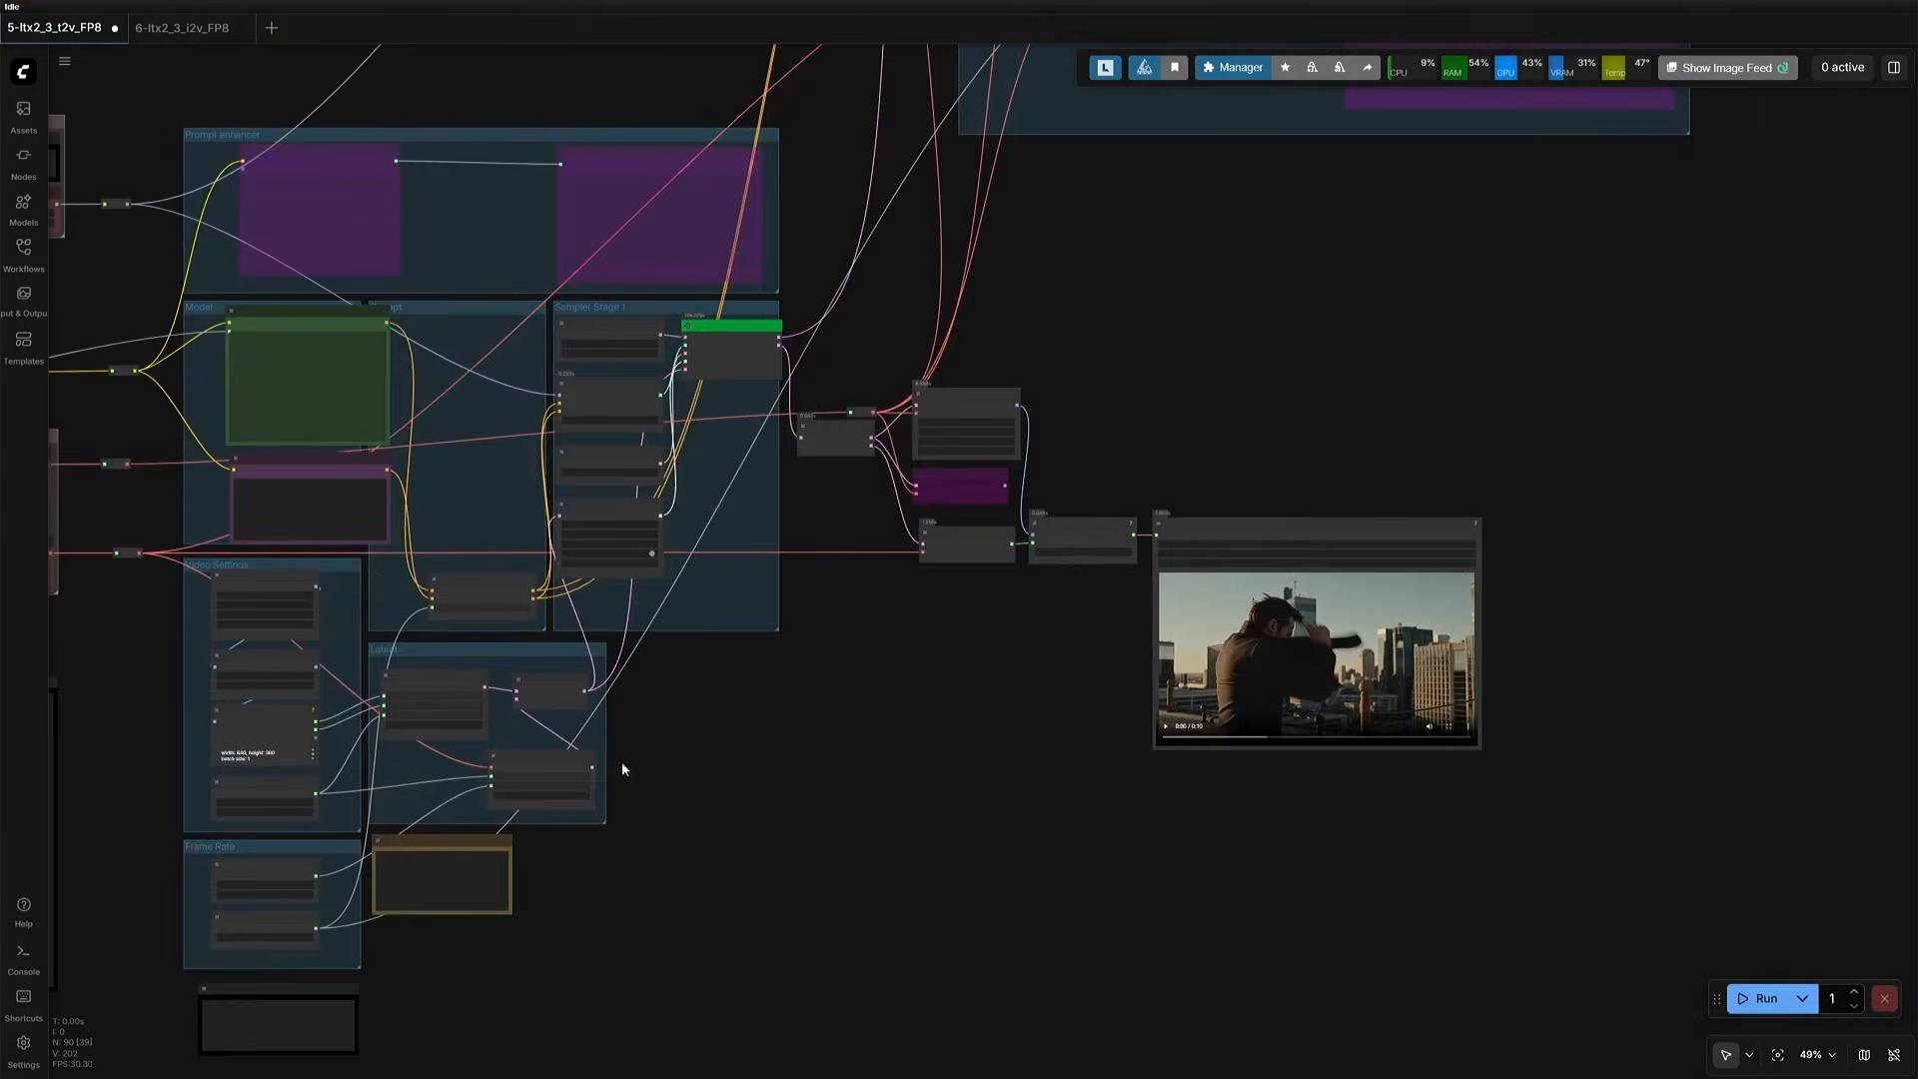
scroll(622, 761, "up", 5)
scroll(327, 772, "up", 3)
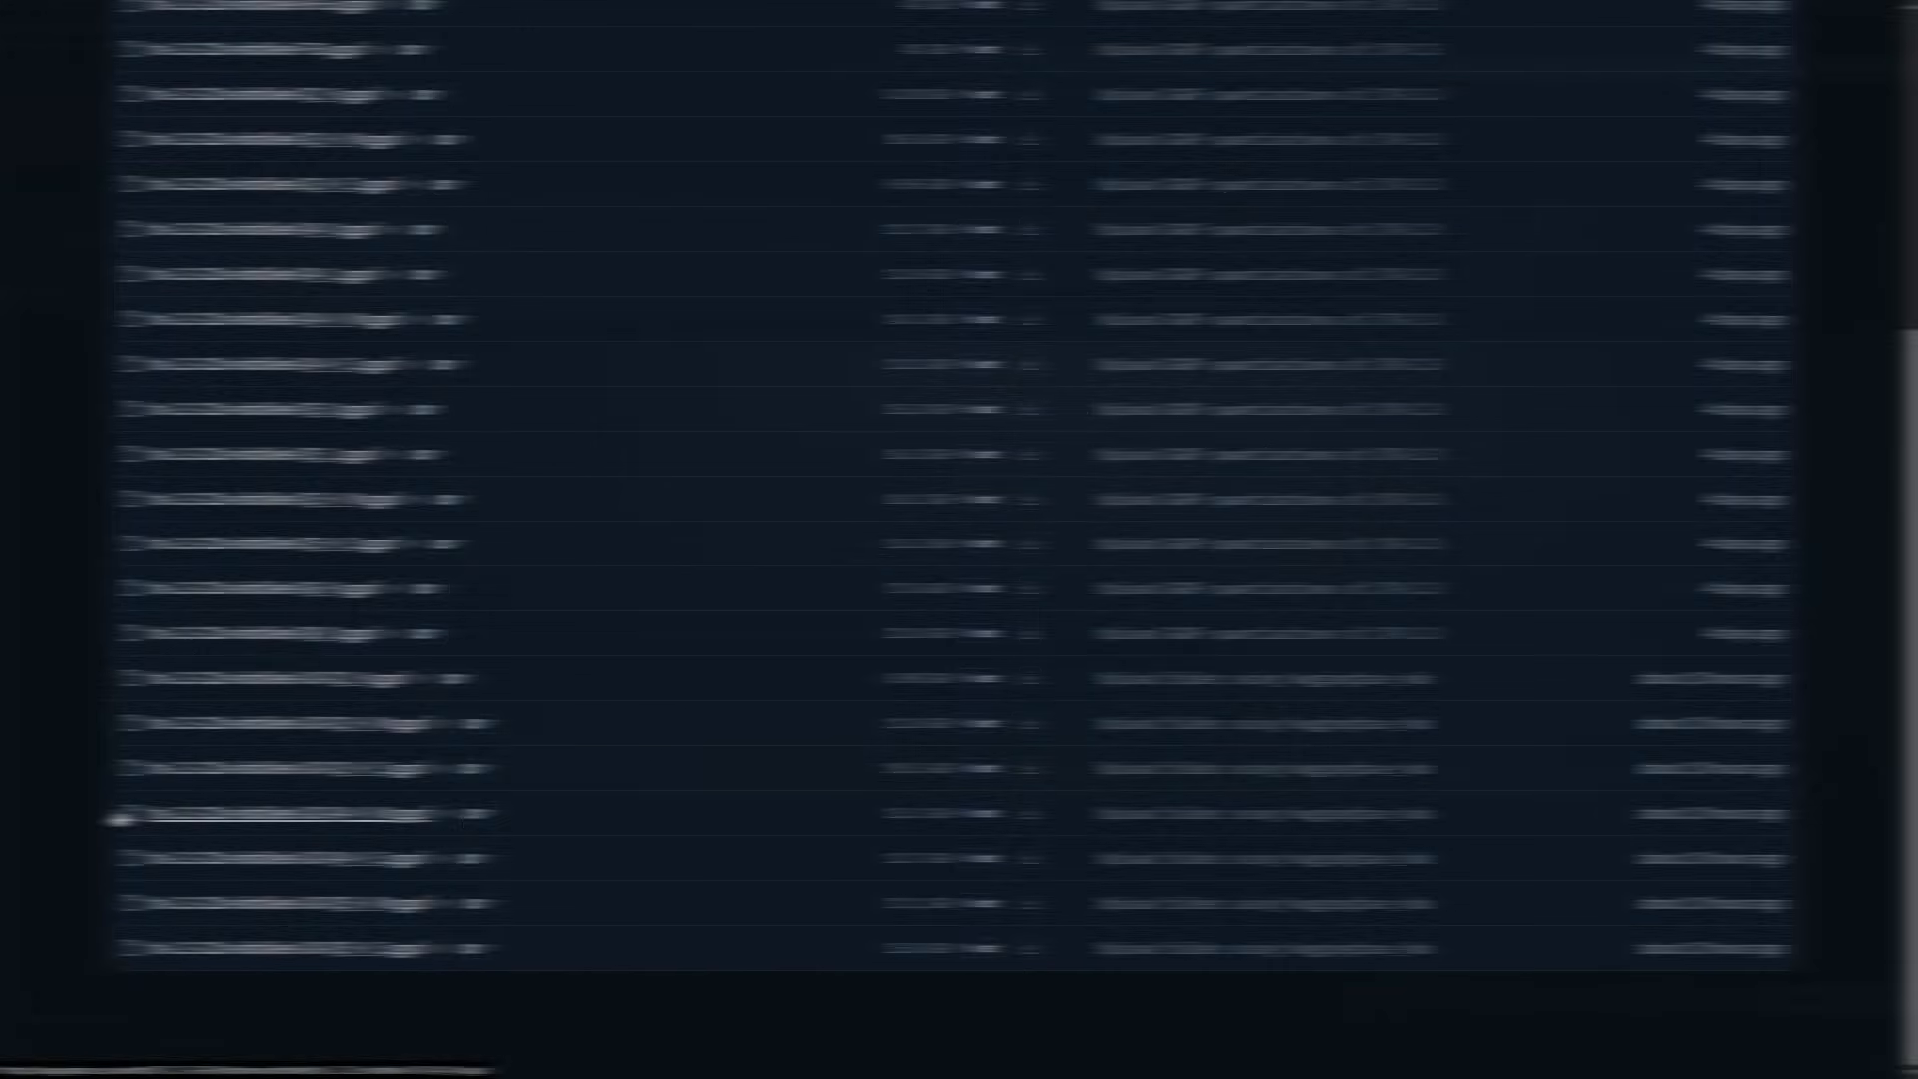
- Download ltx-2.3-22b-distilled-UD-Q4_K_M.gguf from the Hugging Face file list and select it as unet_name in the Unet Loader (GGUF) node
left_click_drag(416, 823, 385, 818)
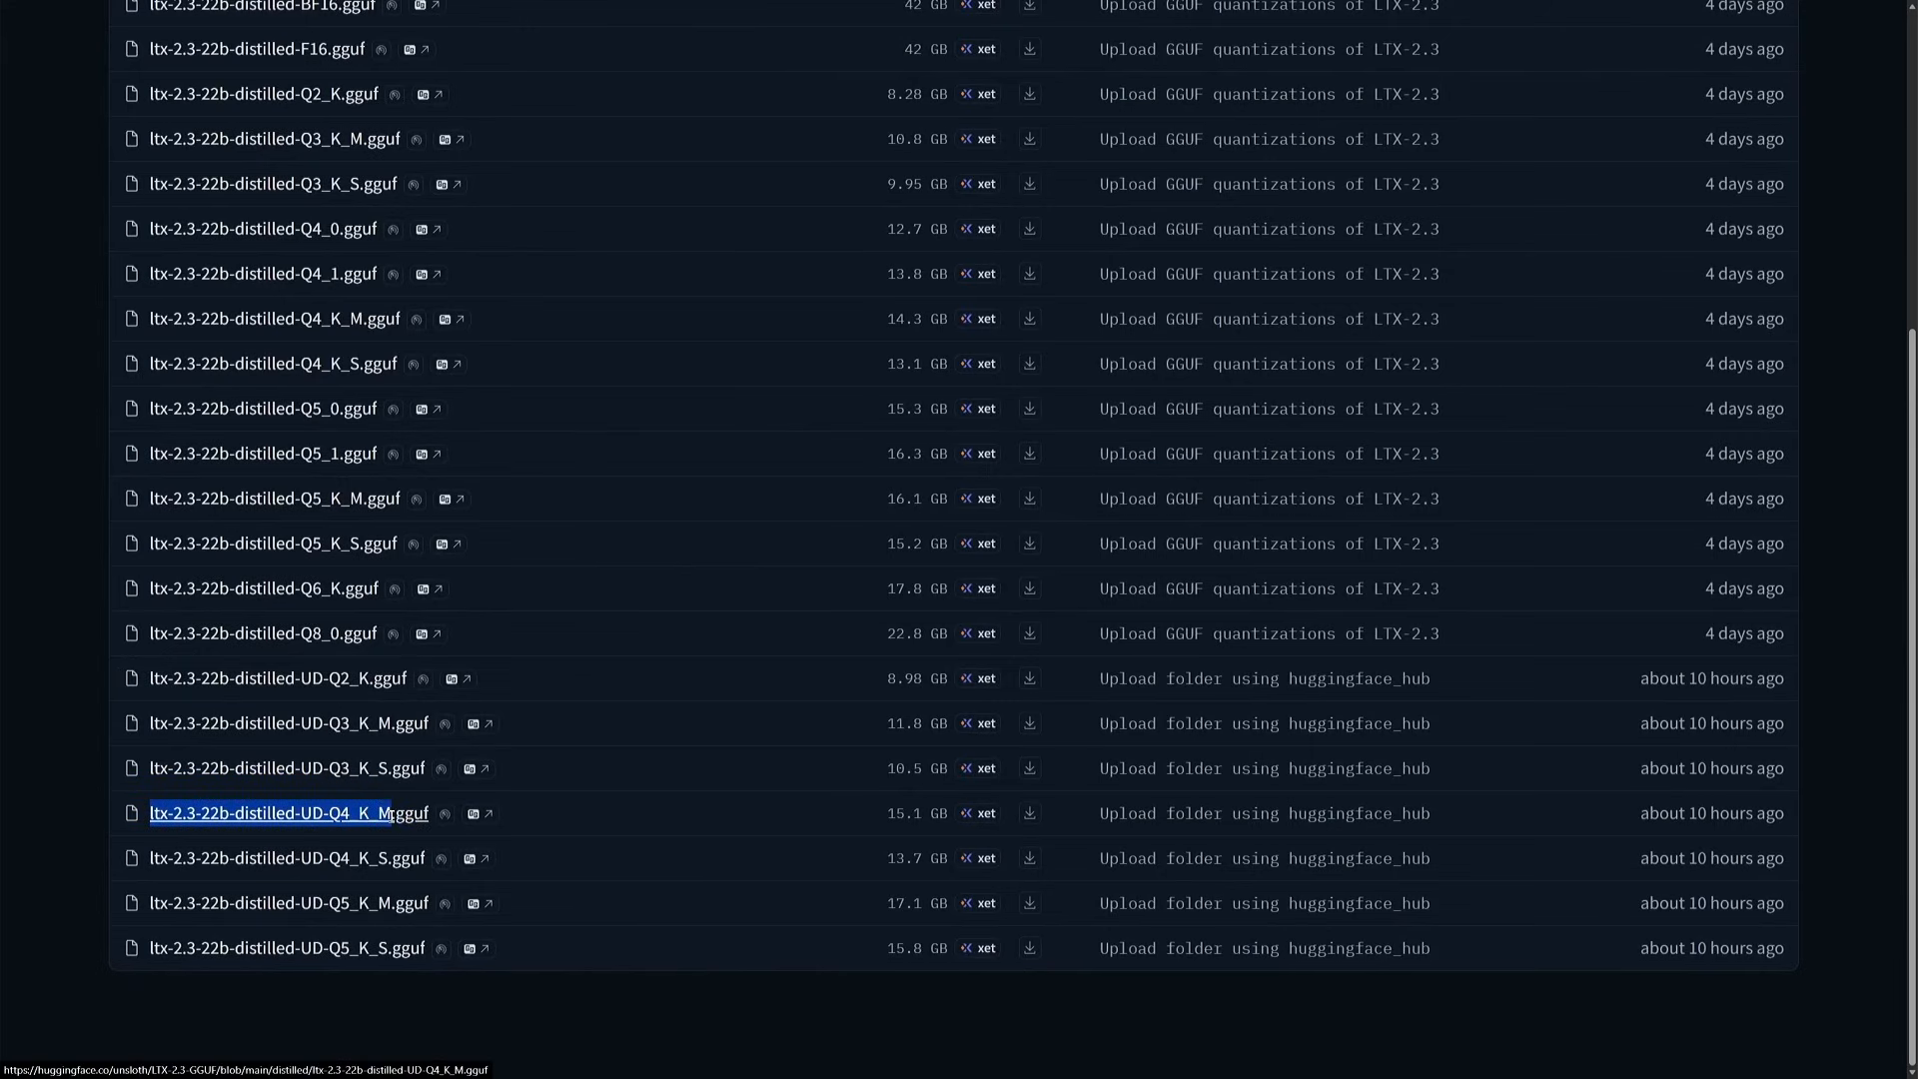
left_click(1029, 814)
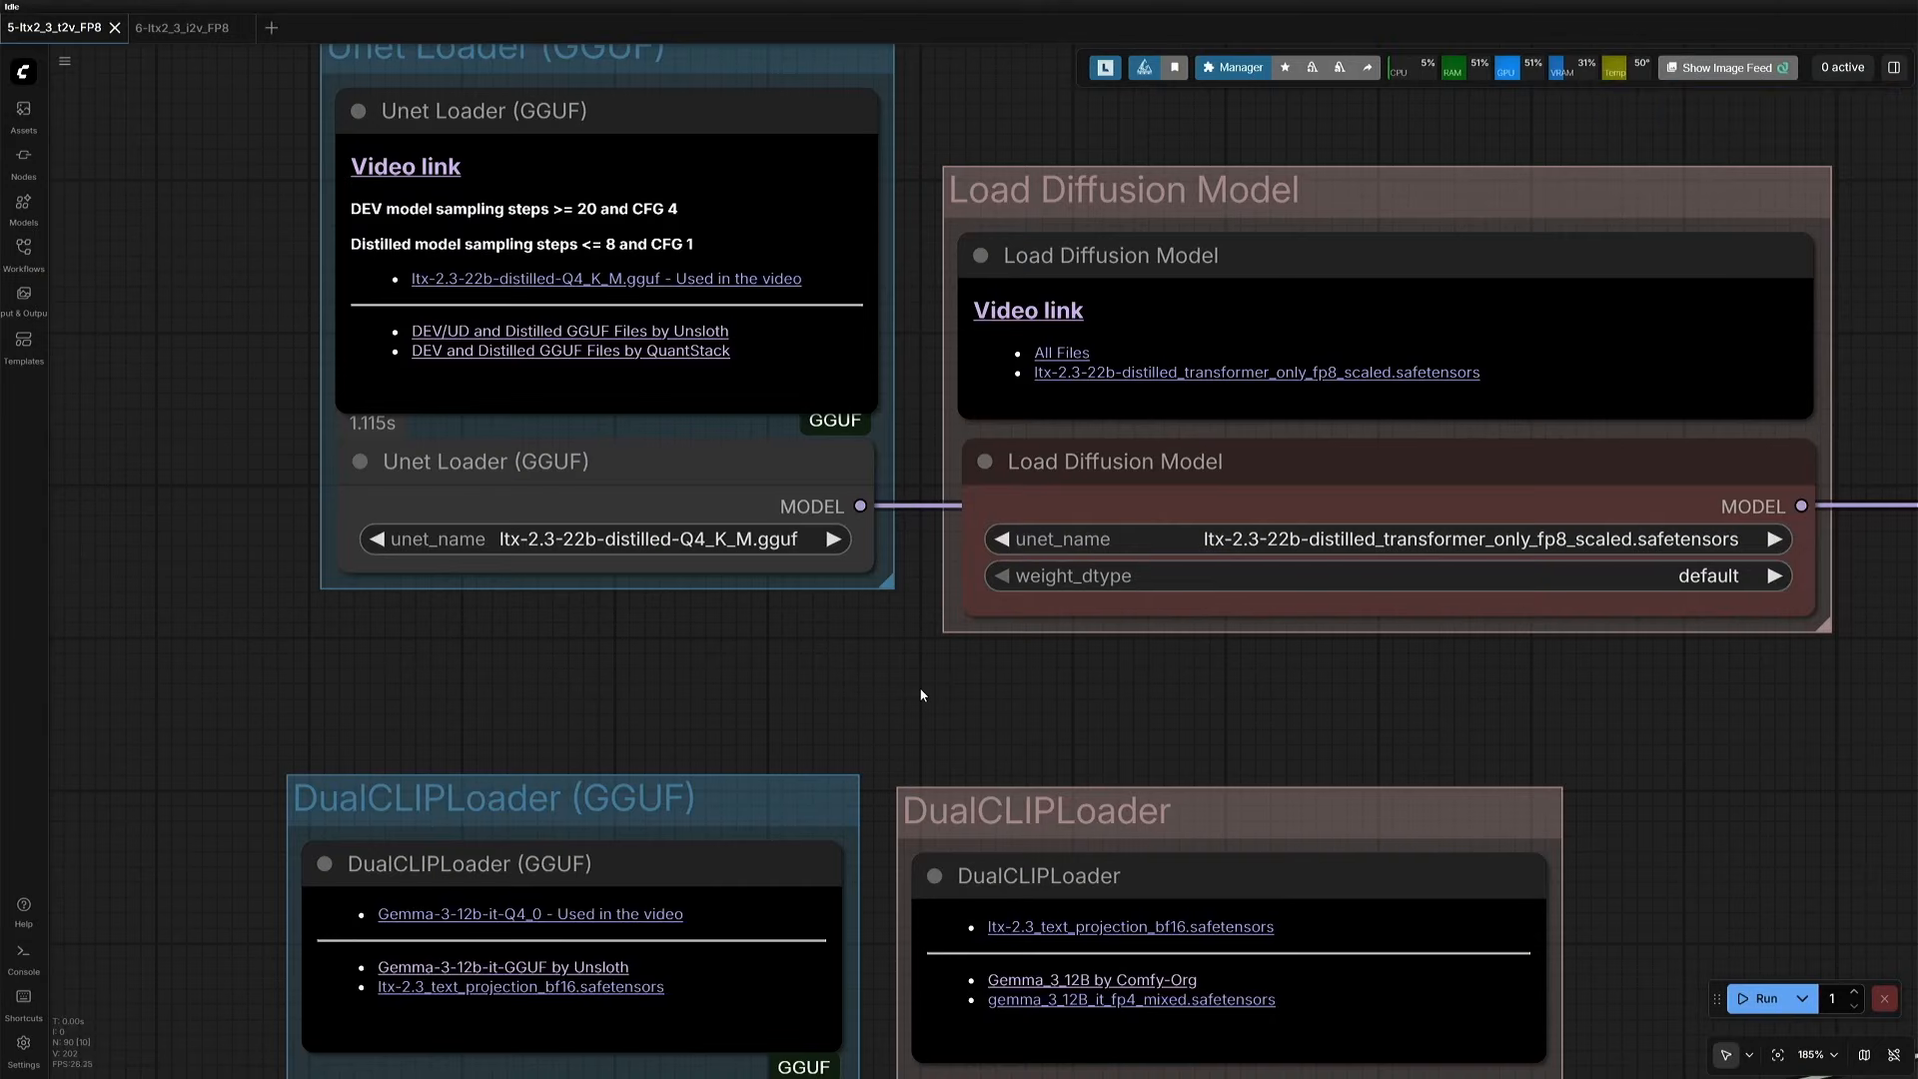
left_click(624, 539)
left_click(711, 636)
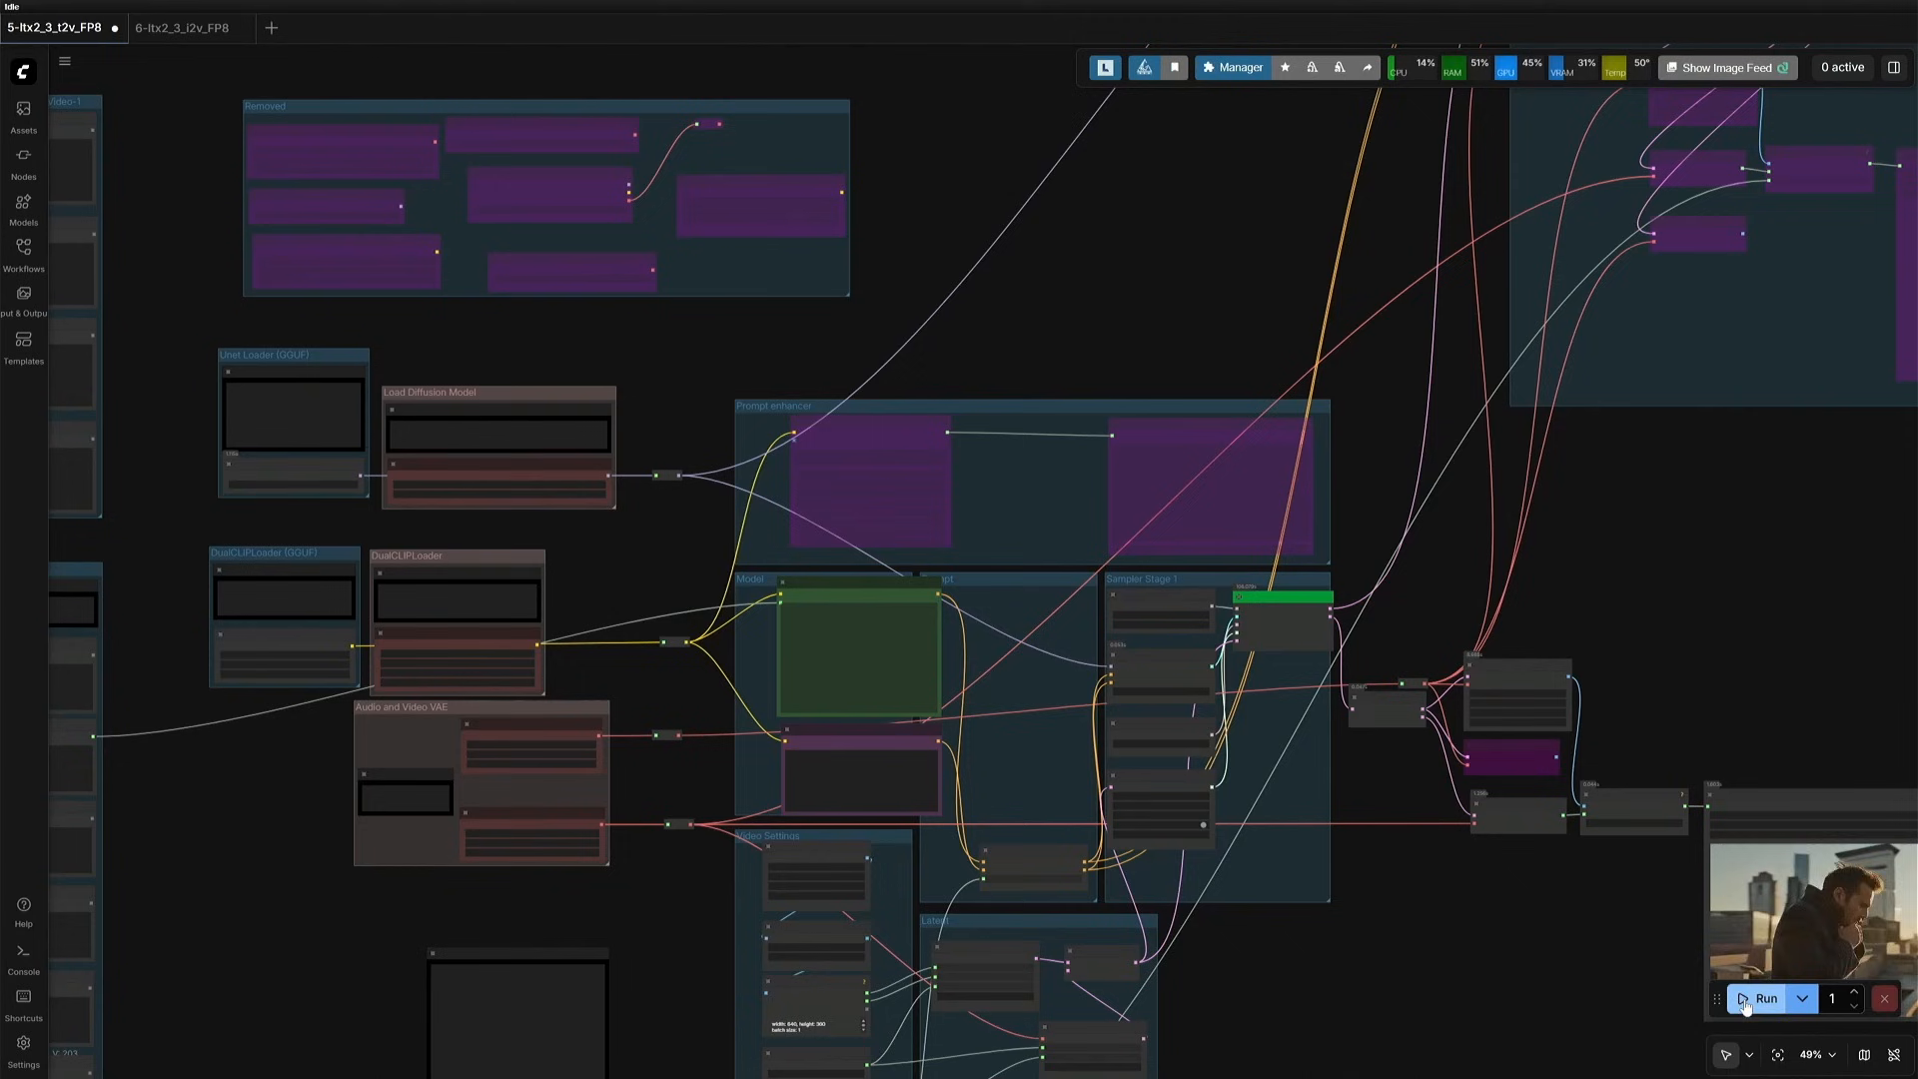
- Run the workflow with the UD-Q4_K_M model, check its execution time in the console and view the clip in Save Video
key("ctrl+Return")
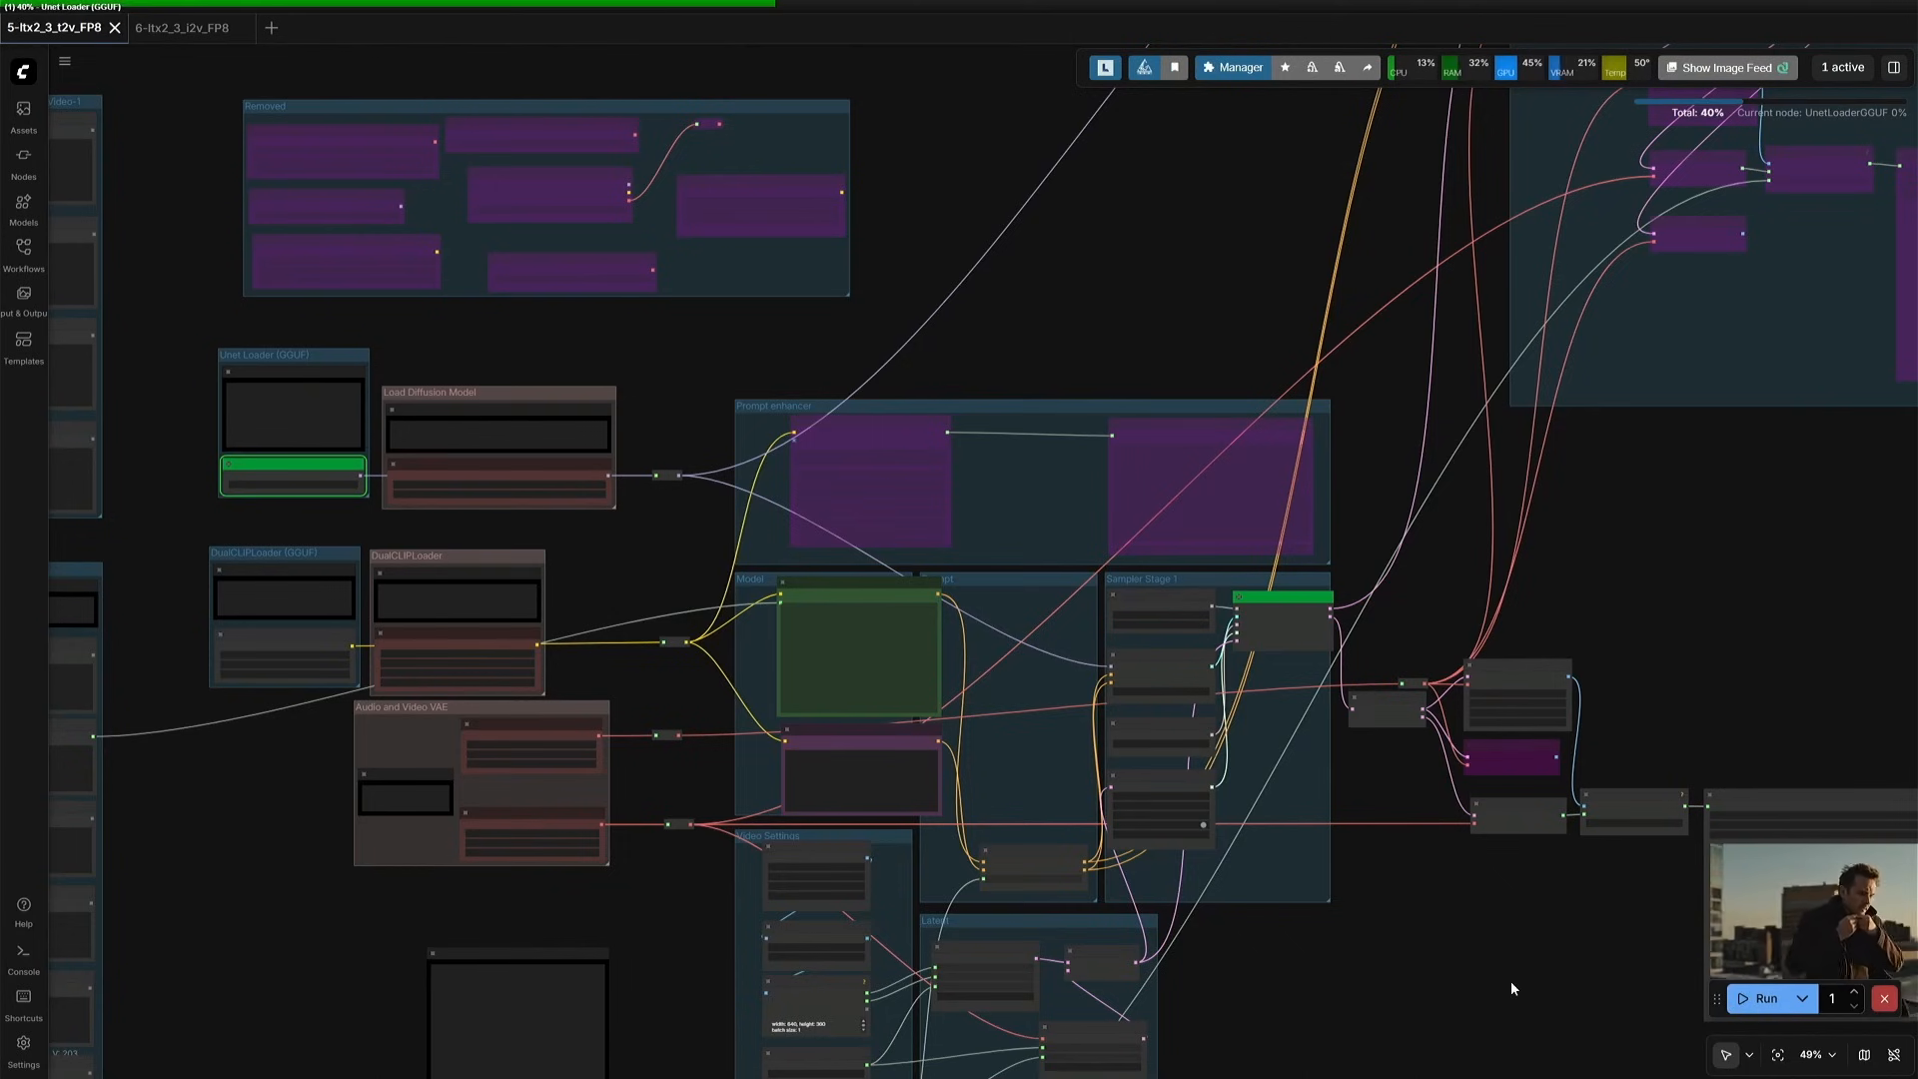
key("alt+Tab")
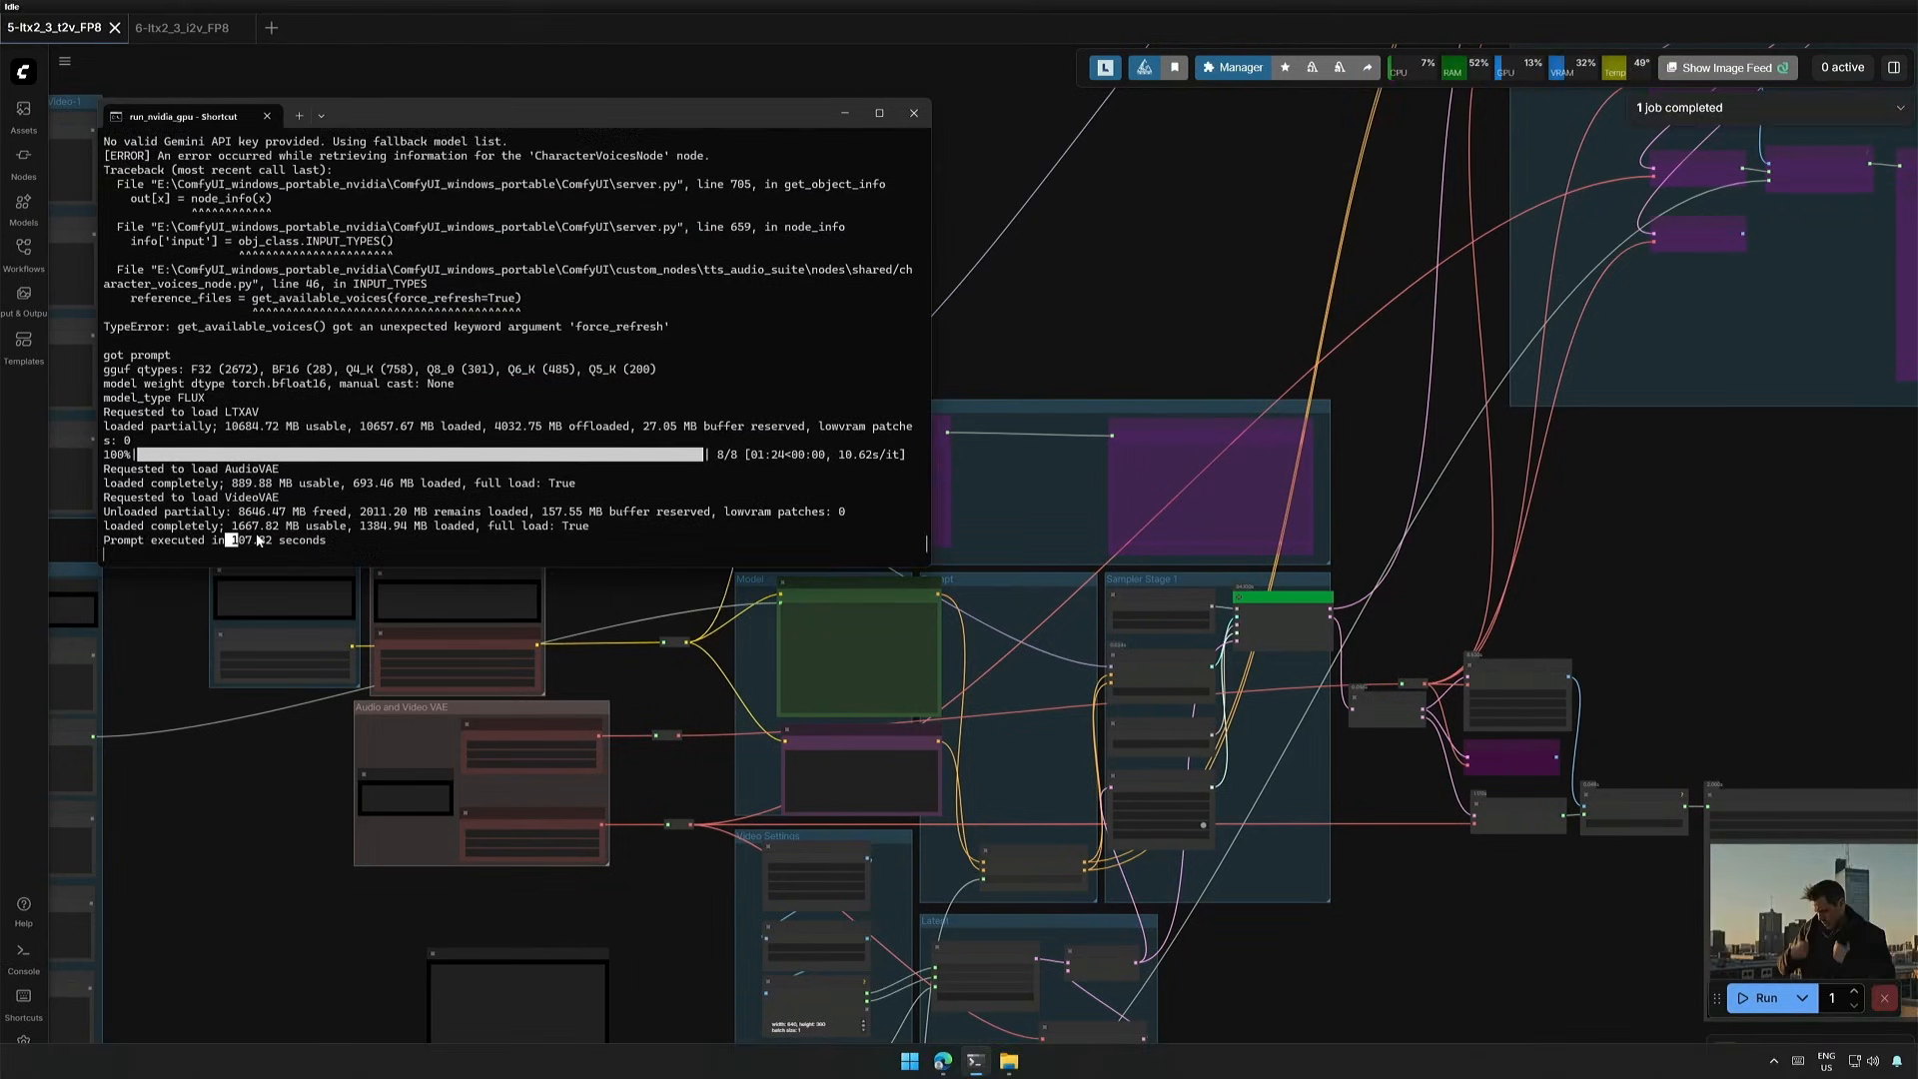
left_click_drag(227, 541, 267, 544)
left_click_drag(1476, 937, 813, 777)
scroll(814, 776, "up", 4)
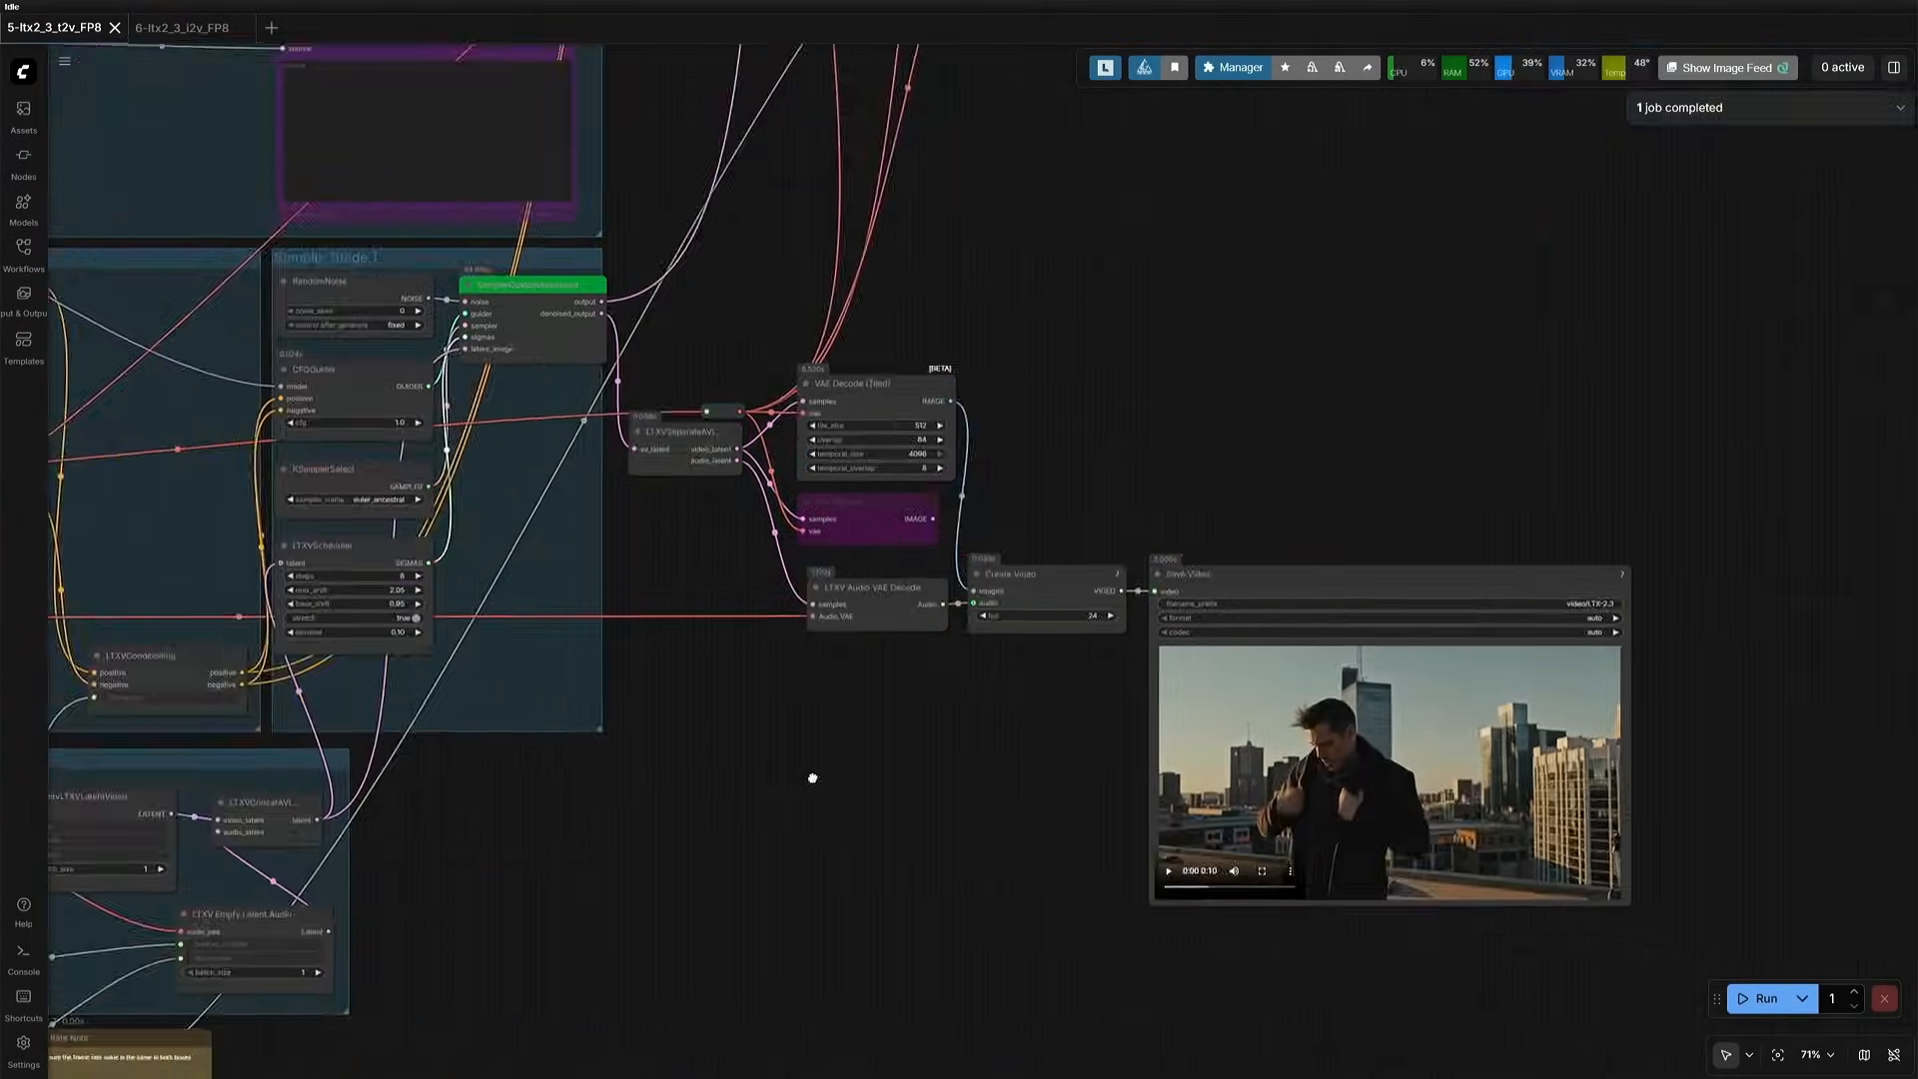
scroll(946, 700, "up", 4)
left_click_drag(1054, 816, 555, 704)
scroll(945, 699, "up", 4)
left_click(803, 818)
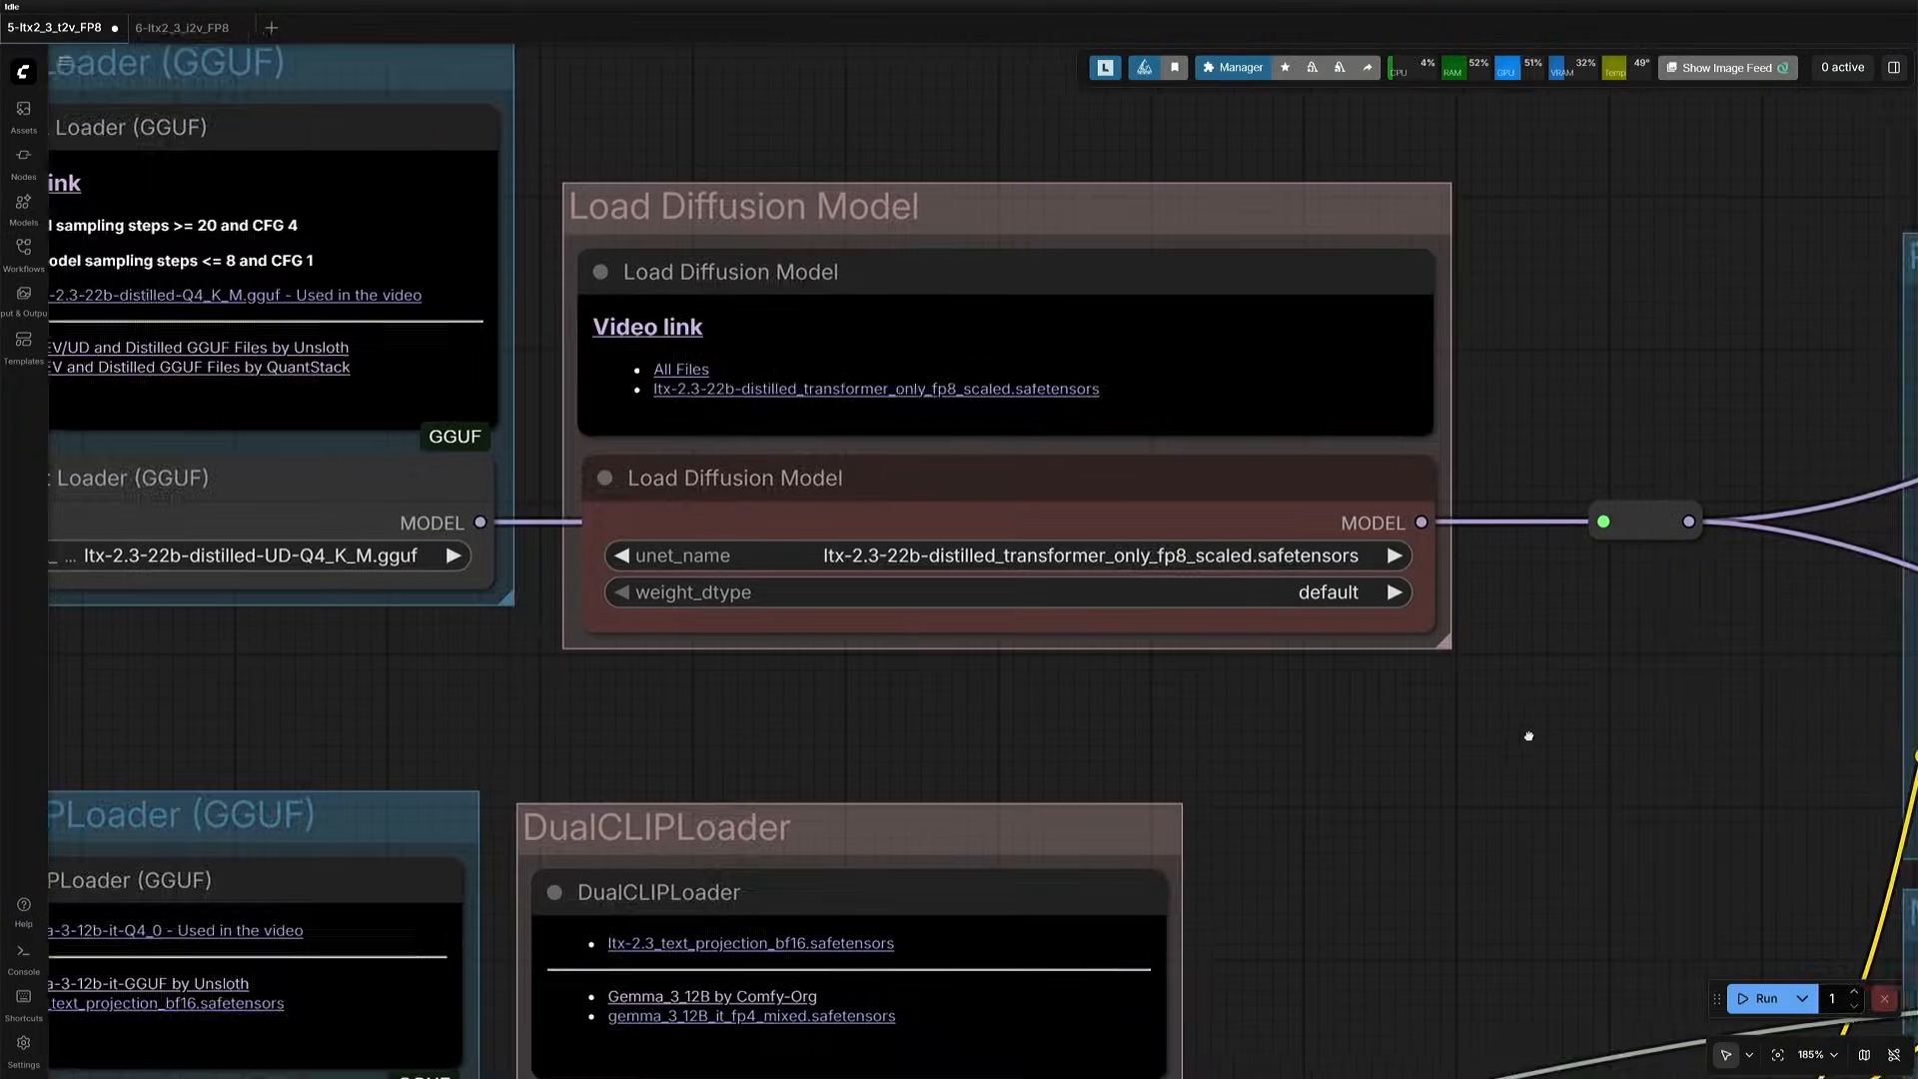
- Connect the Load Diffusion Model's MODEL output and the DualCLIPLoader's CLIP output to their reroute nodes in place of the GGUF loaders
left_click_drag(1428, 517, 689, 628)
left_click_drag(895, 626, 894, 626)
left_click_drag(770, 686, 1160, 457)
left_click_drag(990, 842, 1099, 432)
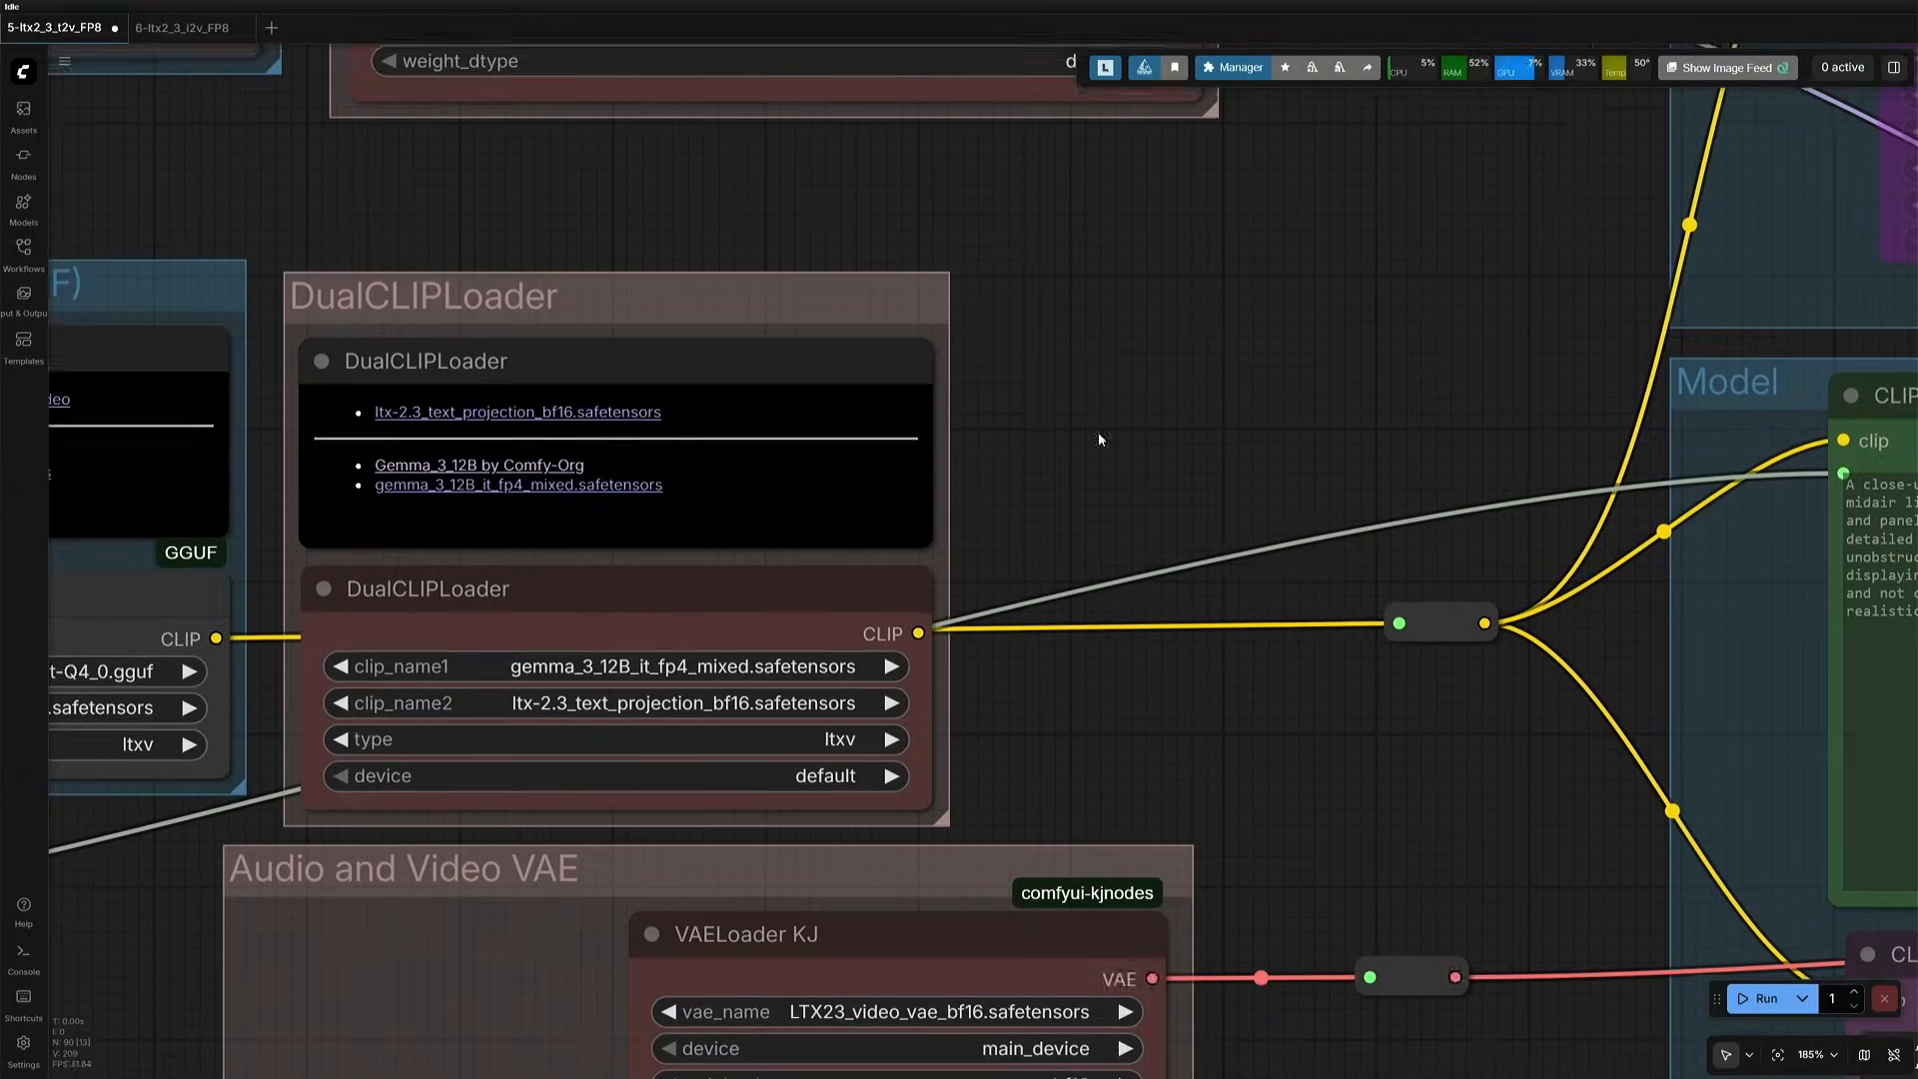
left_click_drag(918, 626, 1371, 635)
- Run the workflow with the safetensors loaders and compare the execution time and the video in Save Video
scroll(1151, 727, "down", 5)
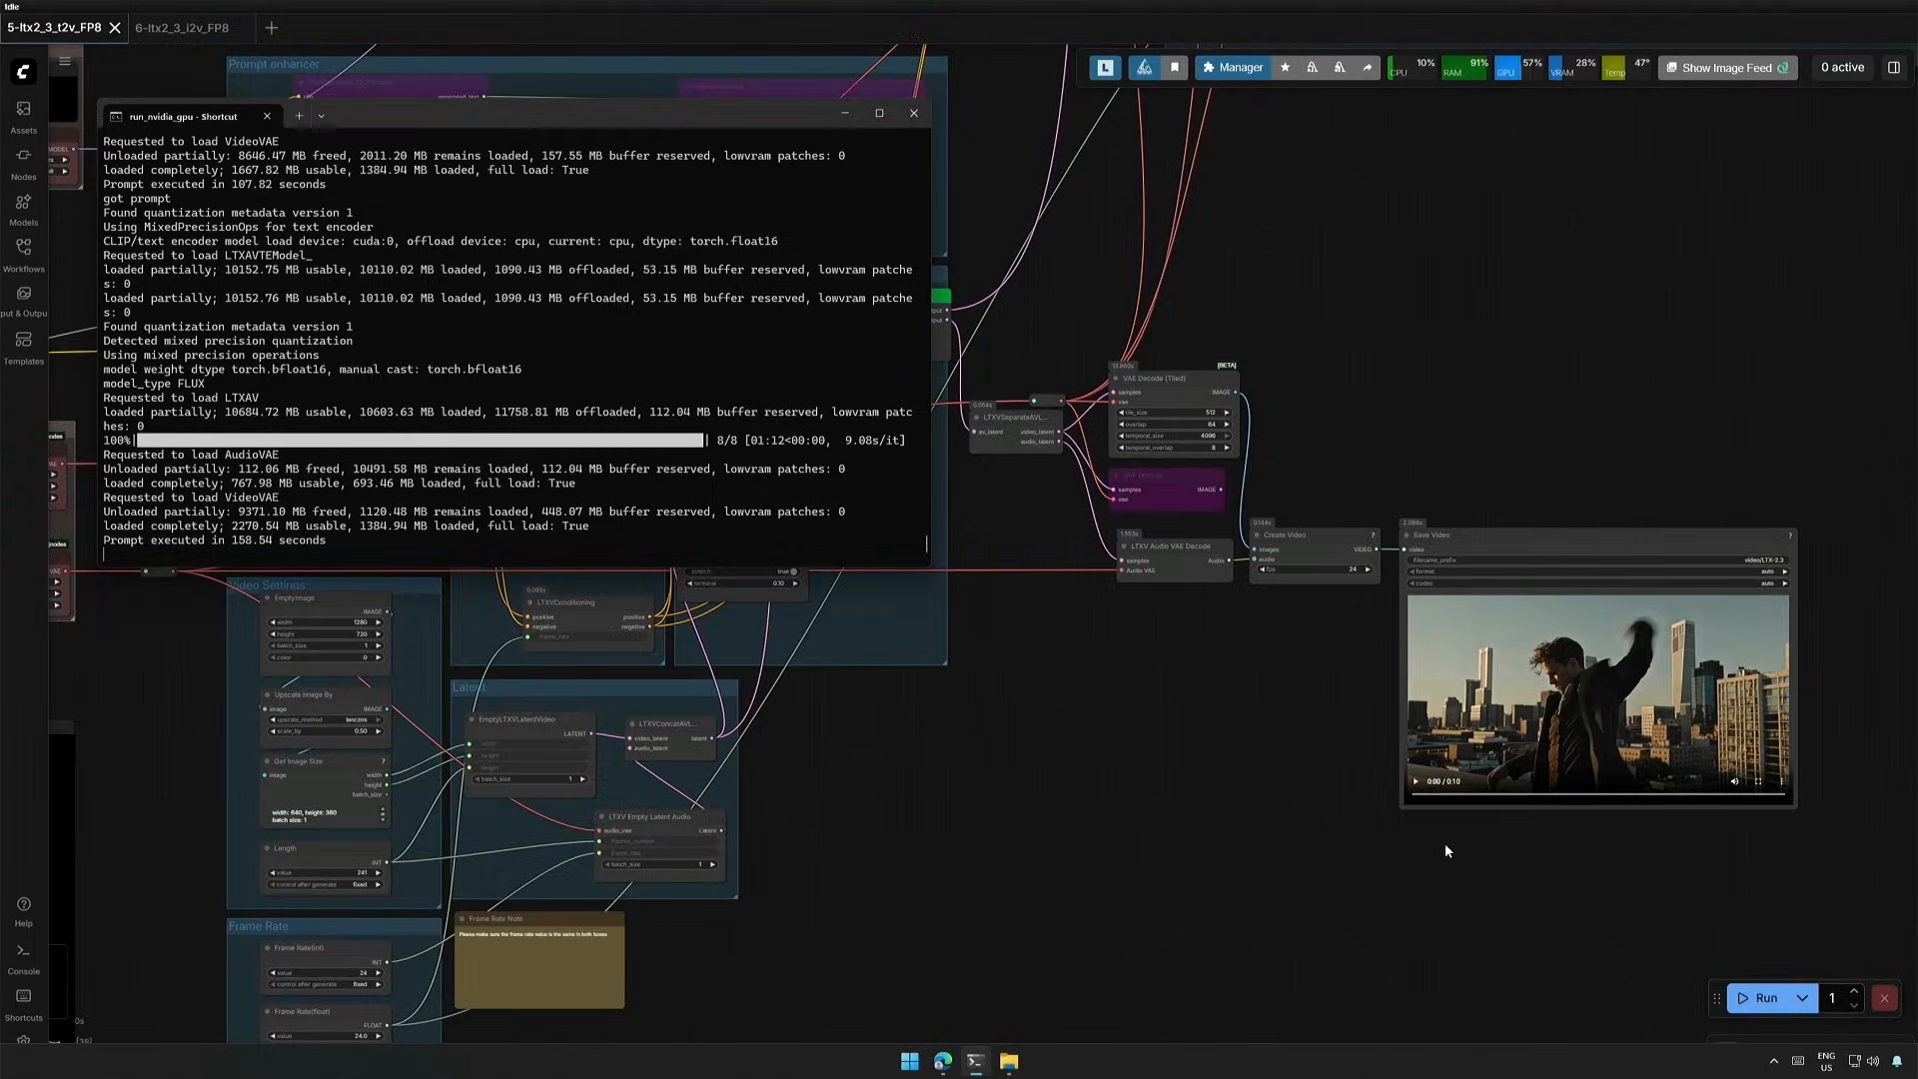
scroll(1437, 824, "up", 12)
left_click_drag(1422, 807, 621, 894)
left_click(574, 818)
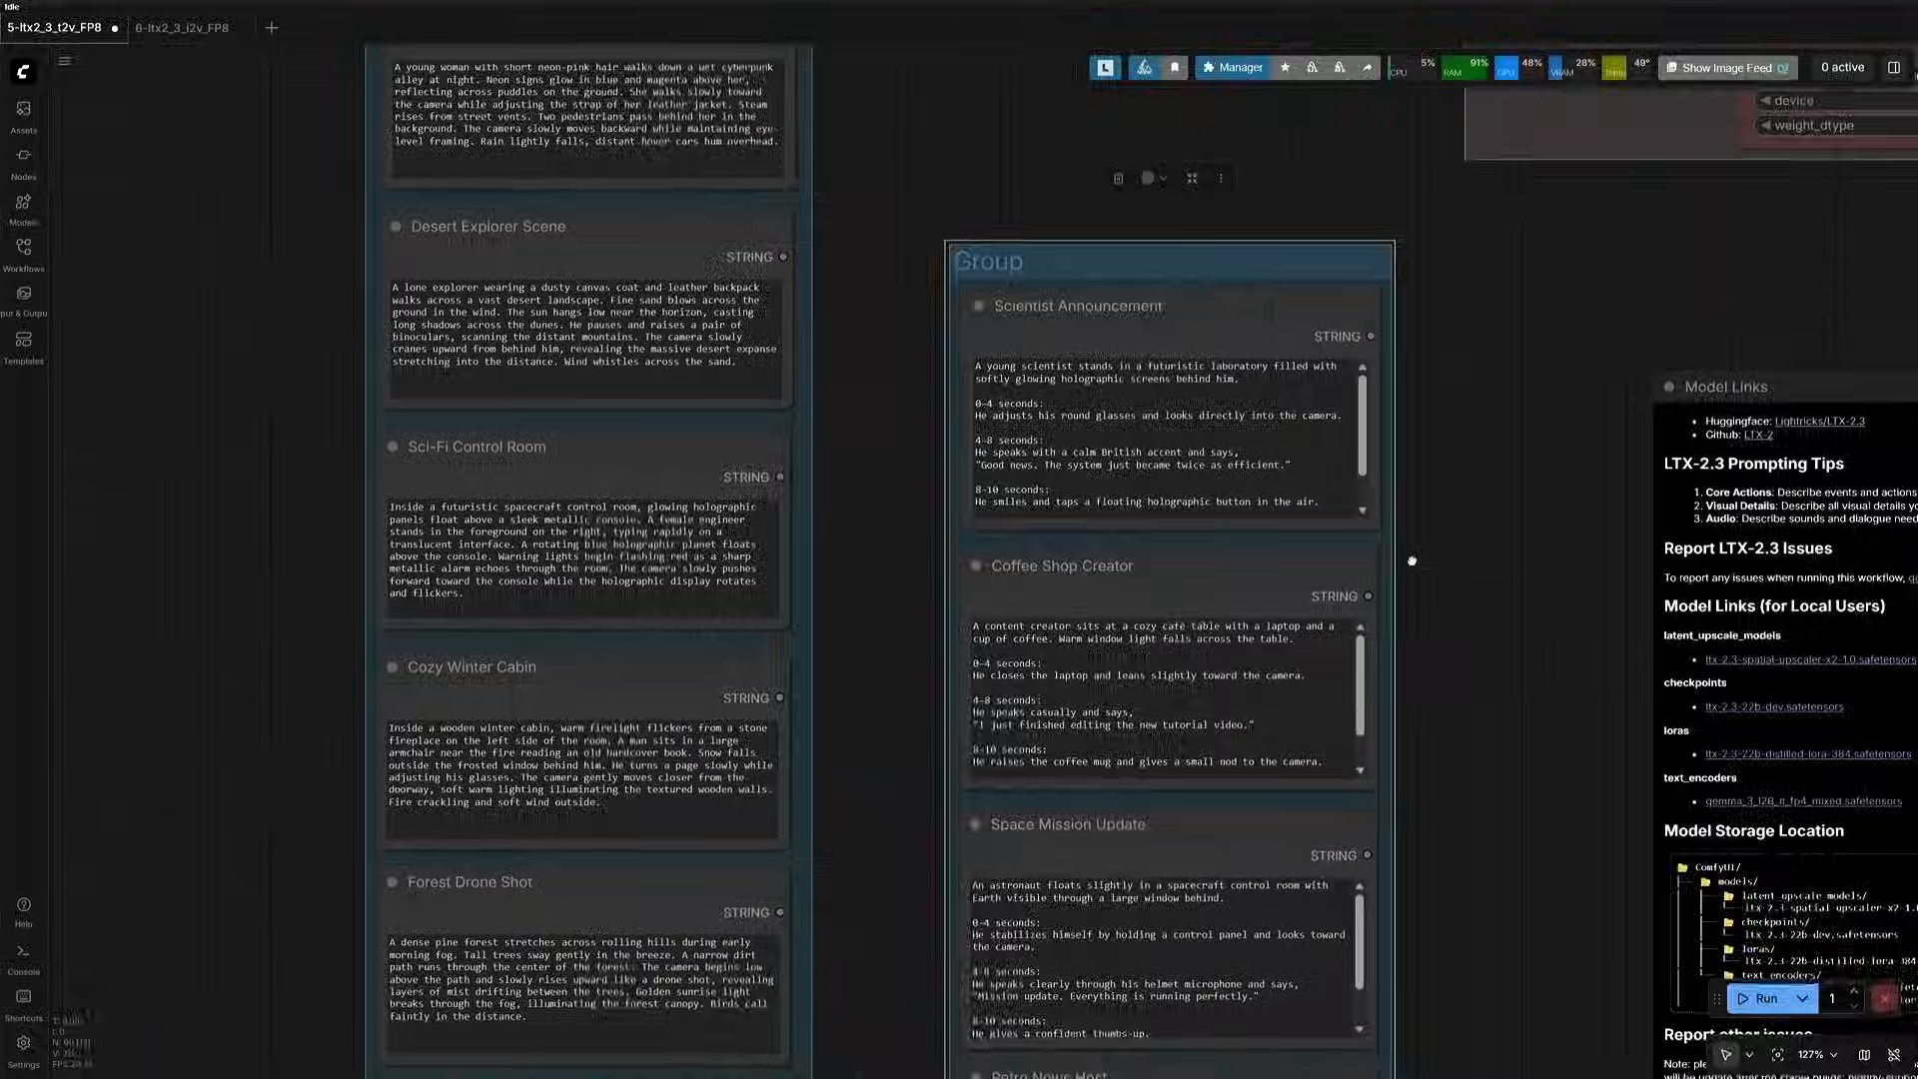
- Examine the Scientist Announcement prompt's scene description, its 0–4, 4–8 and 8–10 second actions, the spoken line and the Style section
scroll(1081, 566, "up", 9)
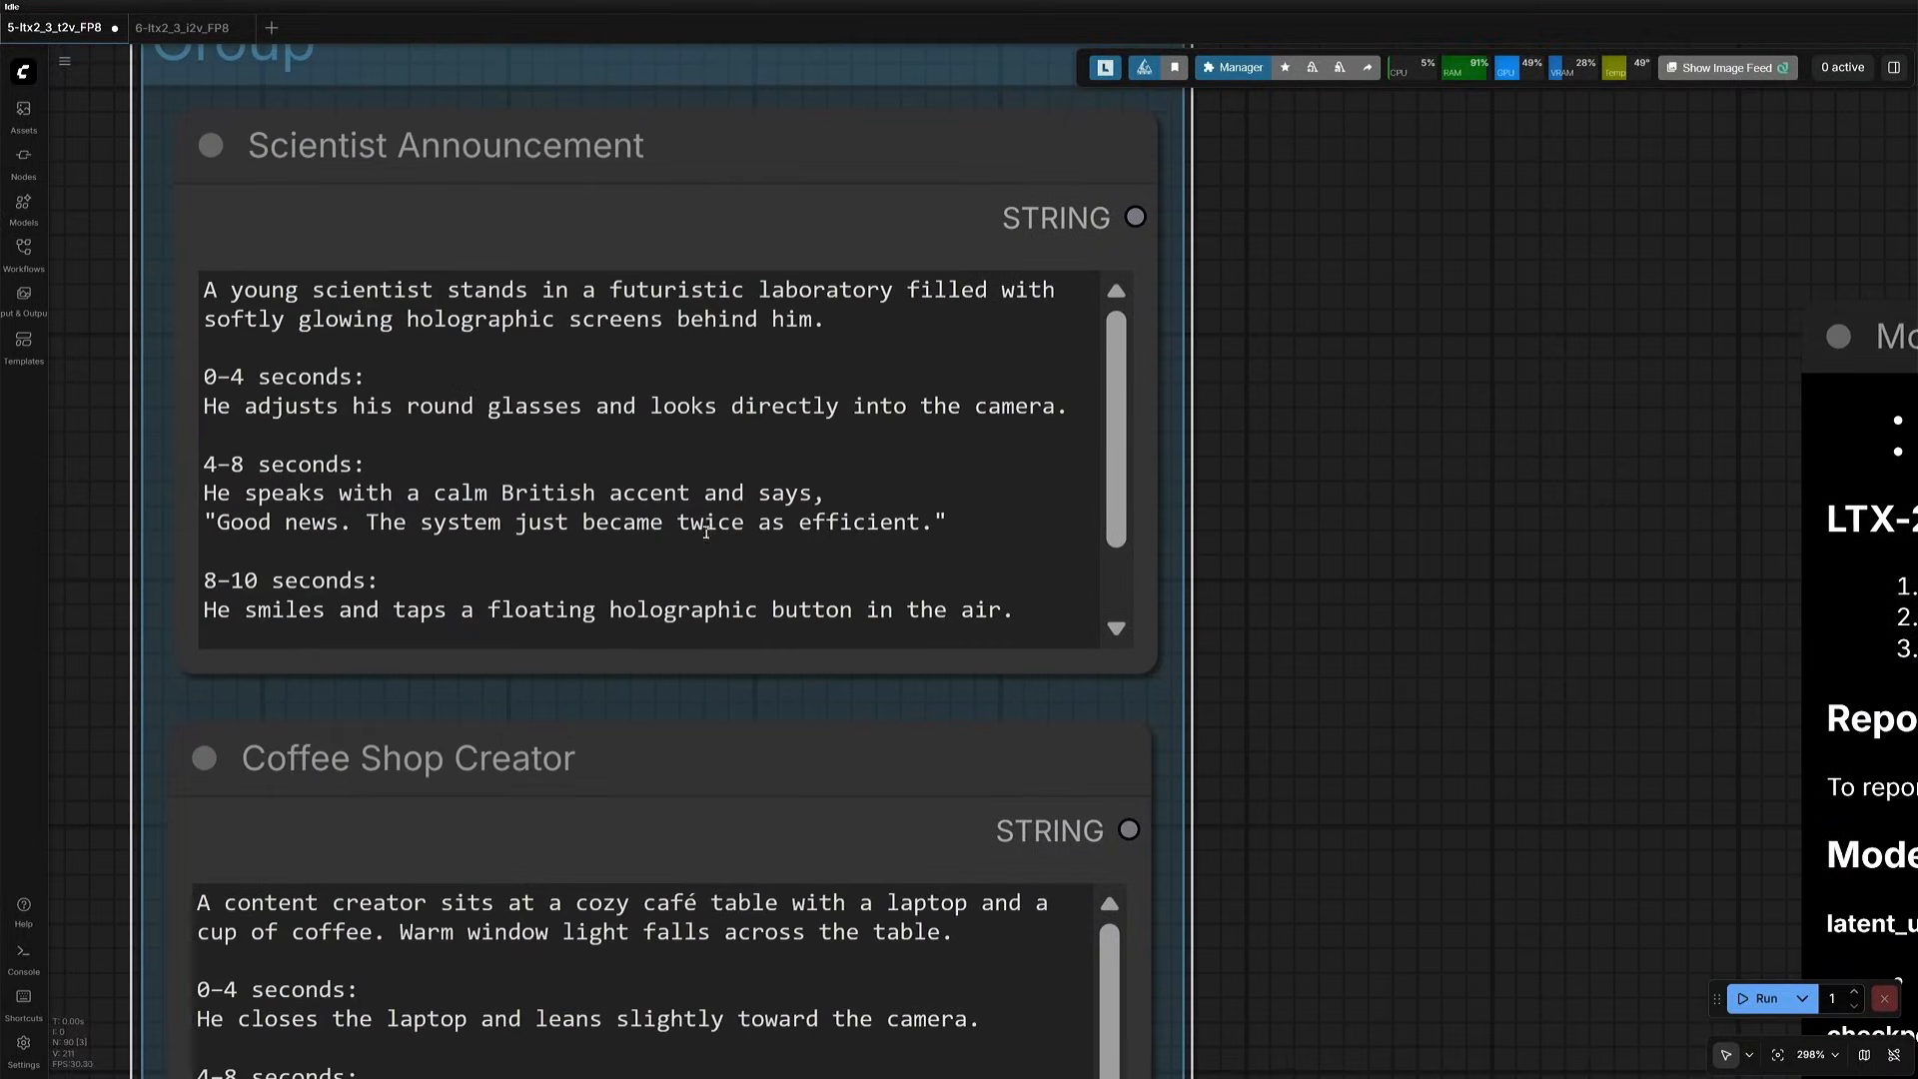
left_click(367, 150)
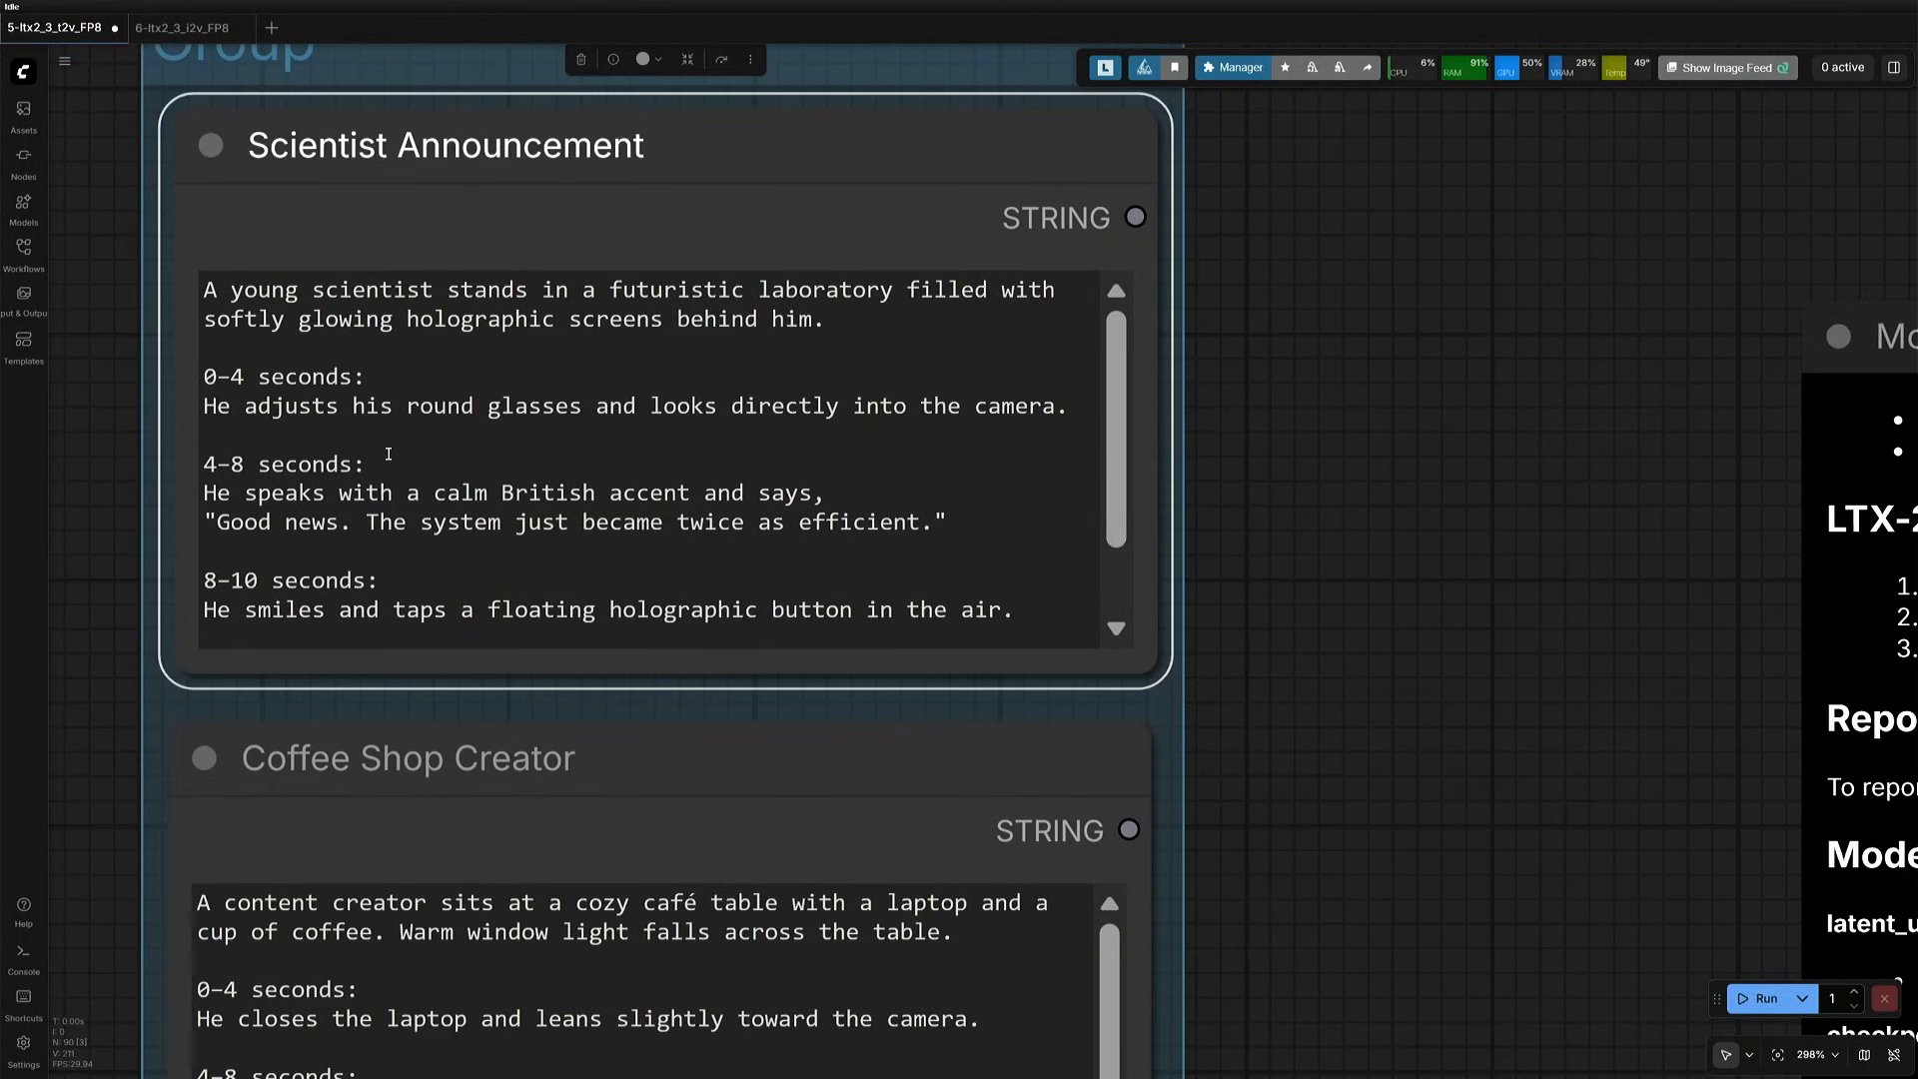
left_click(230, 292)
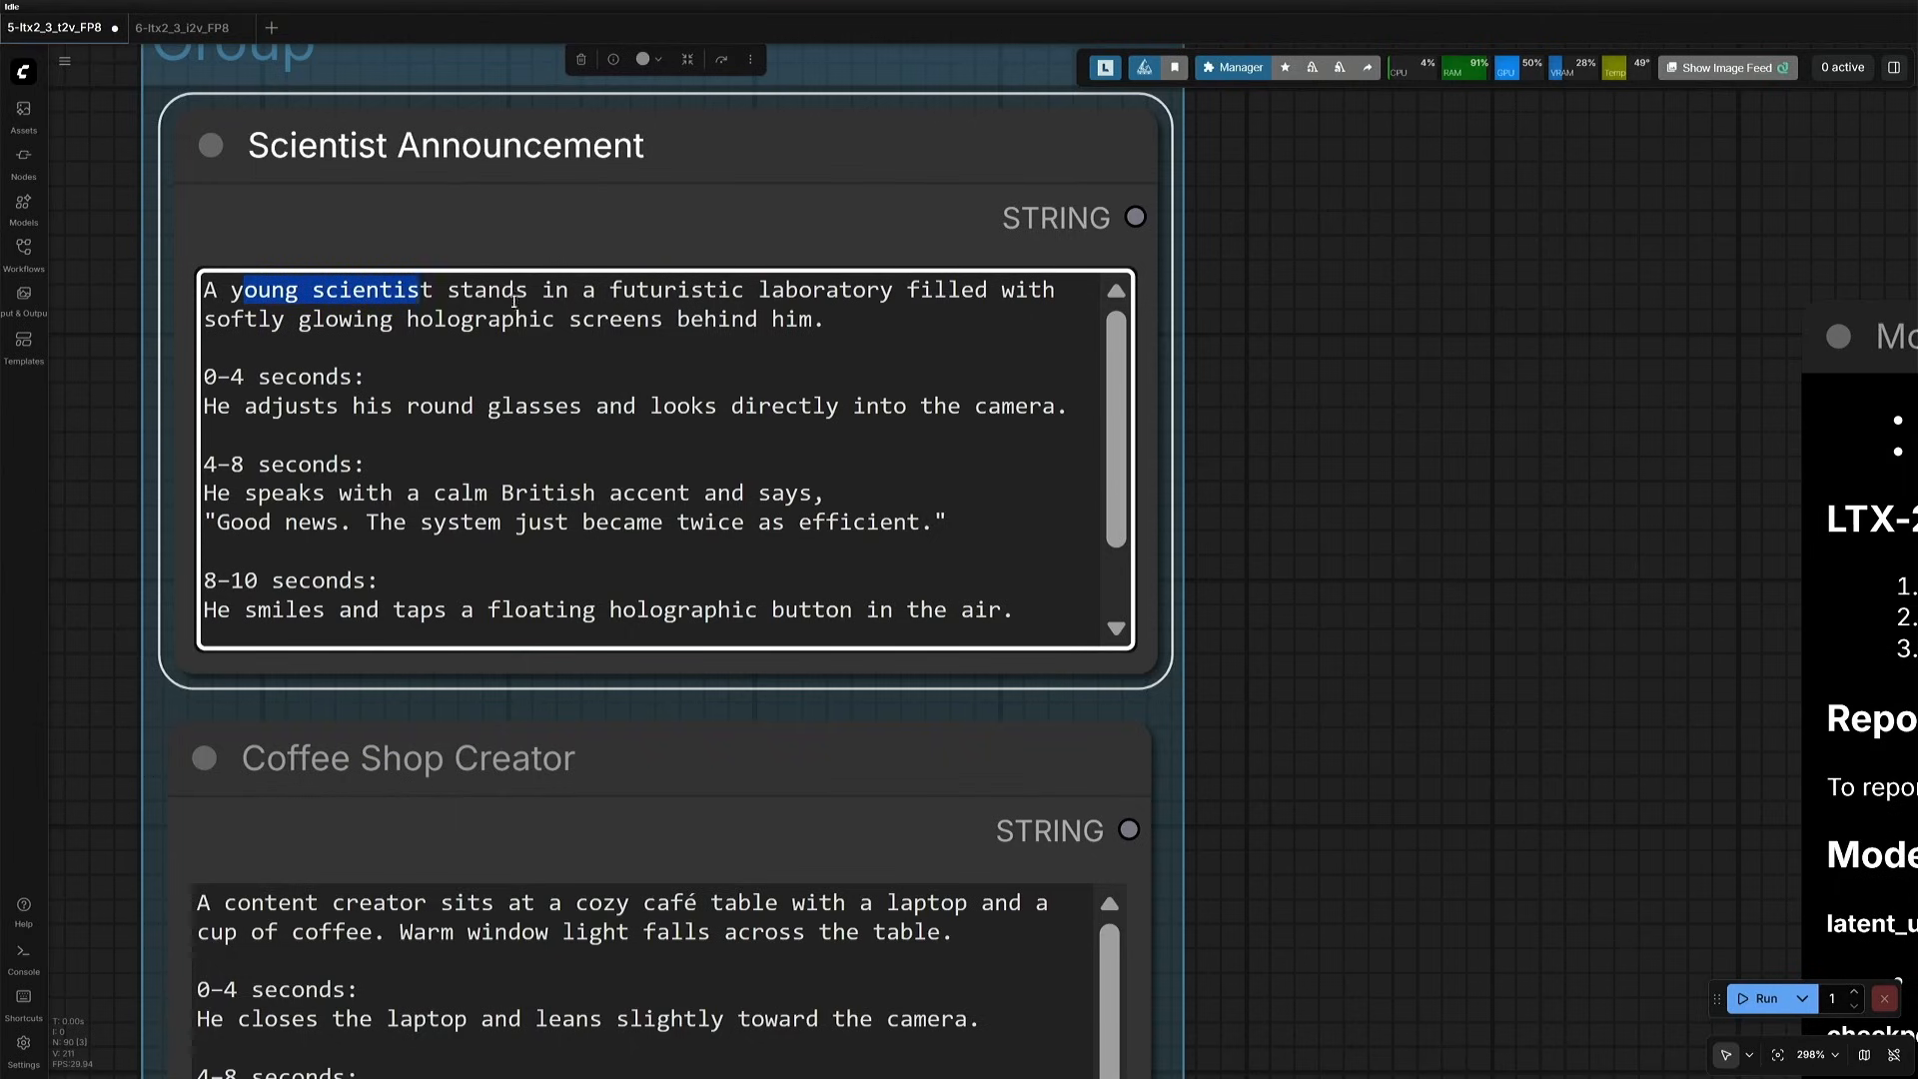
left_click_drag(737, 306, 946, 315)
left_click(503, 324)
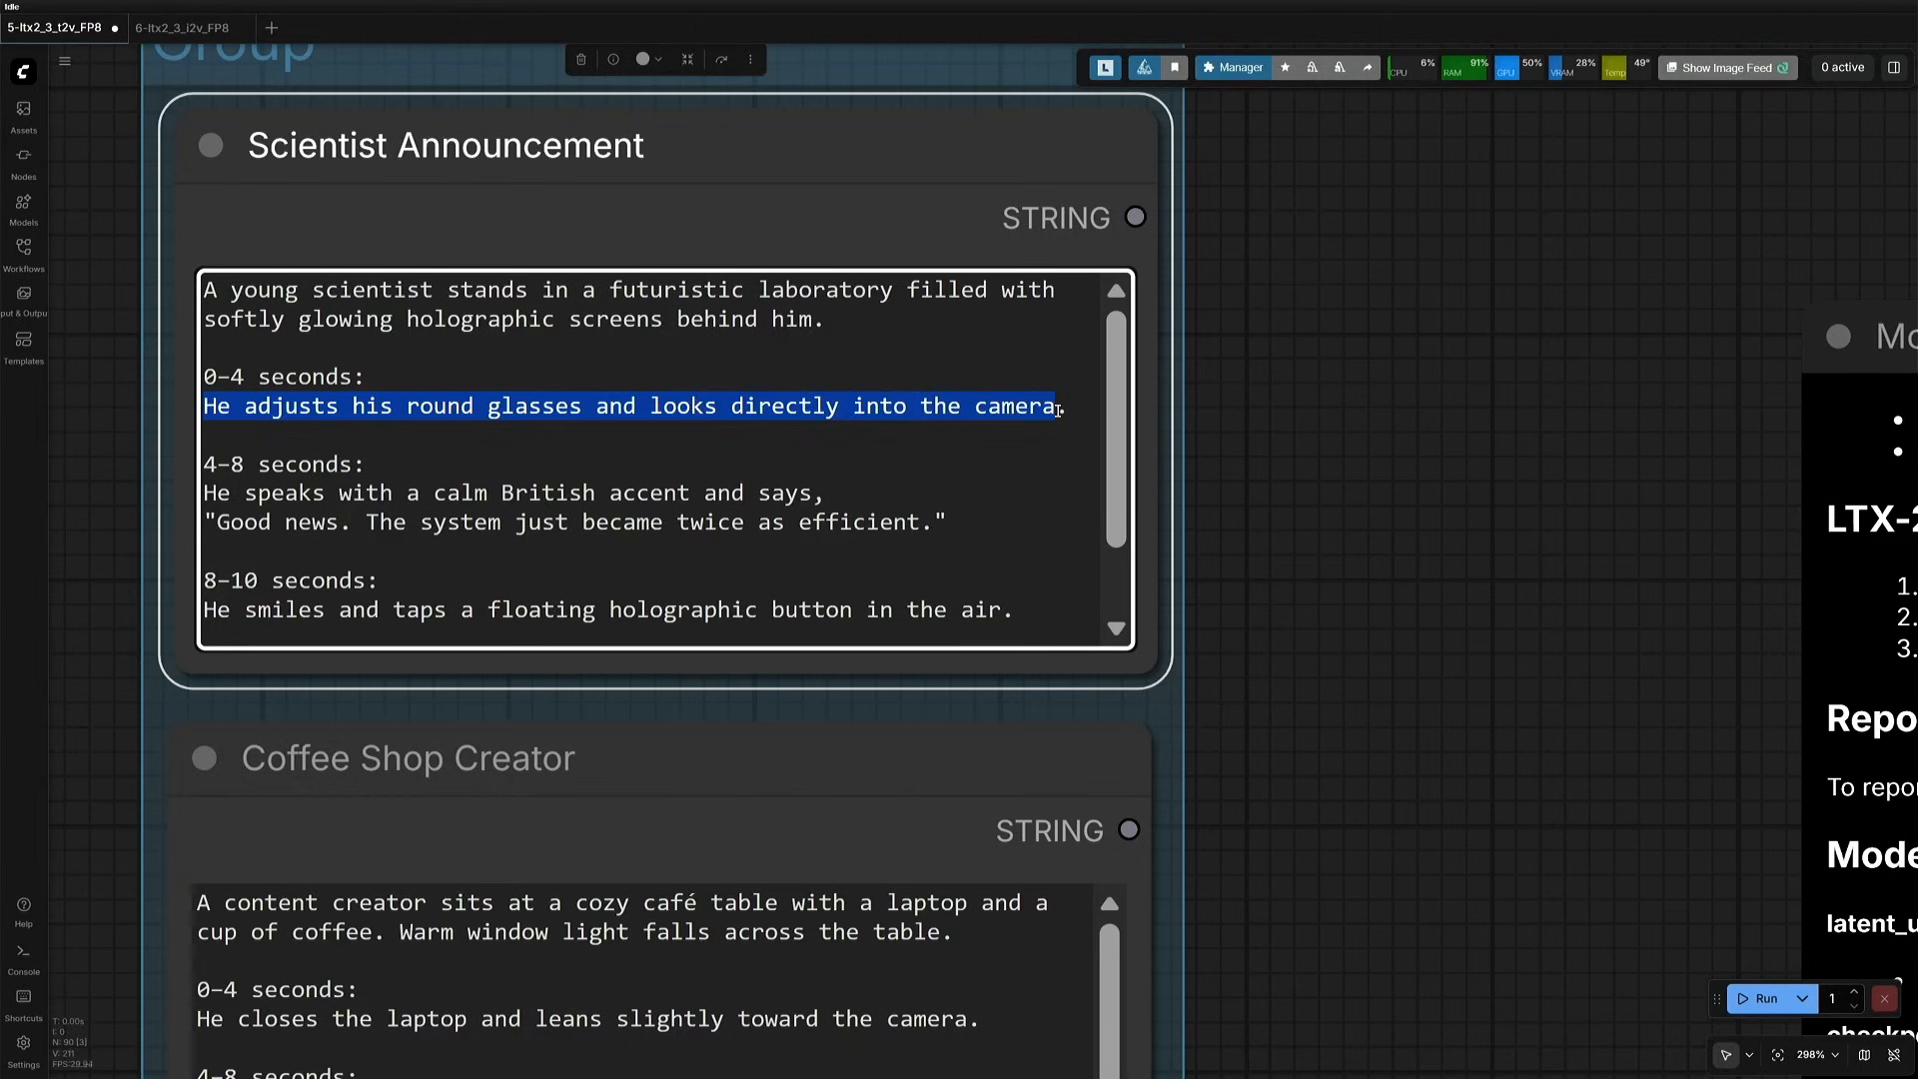
left_click(314, 522)
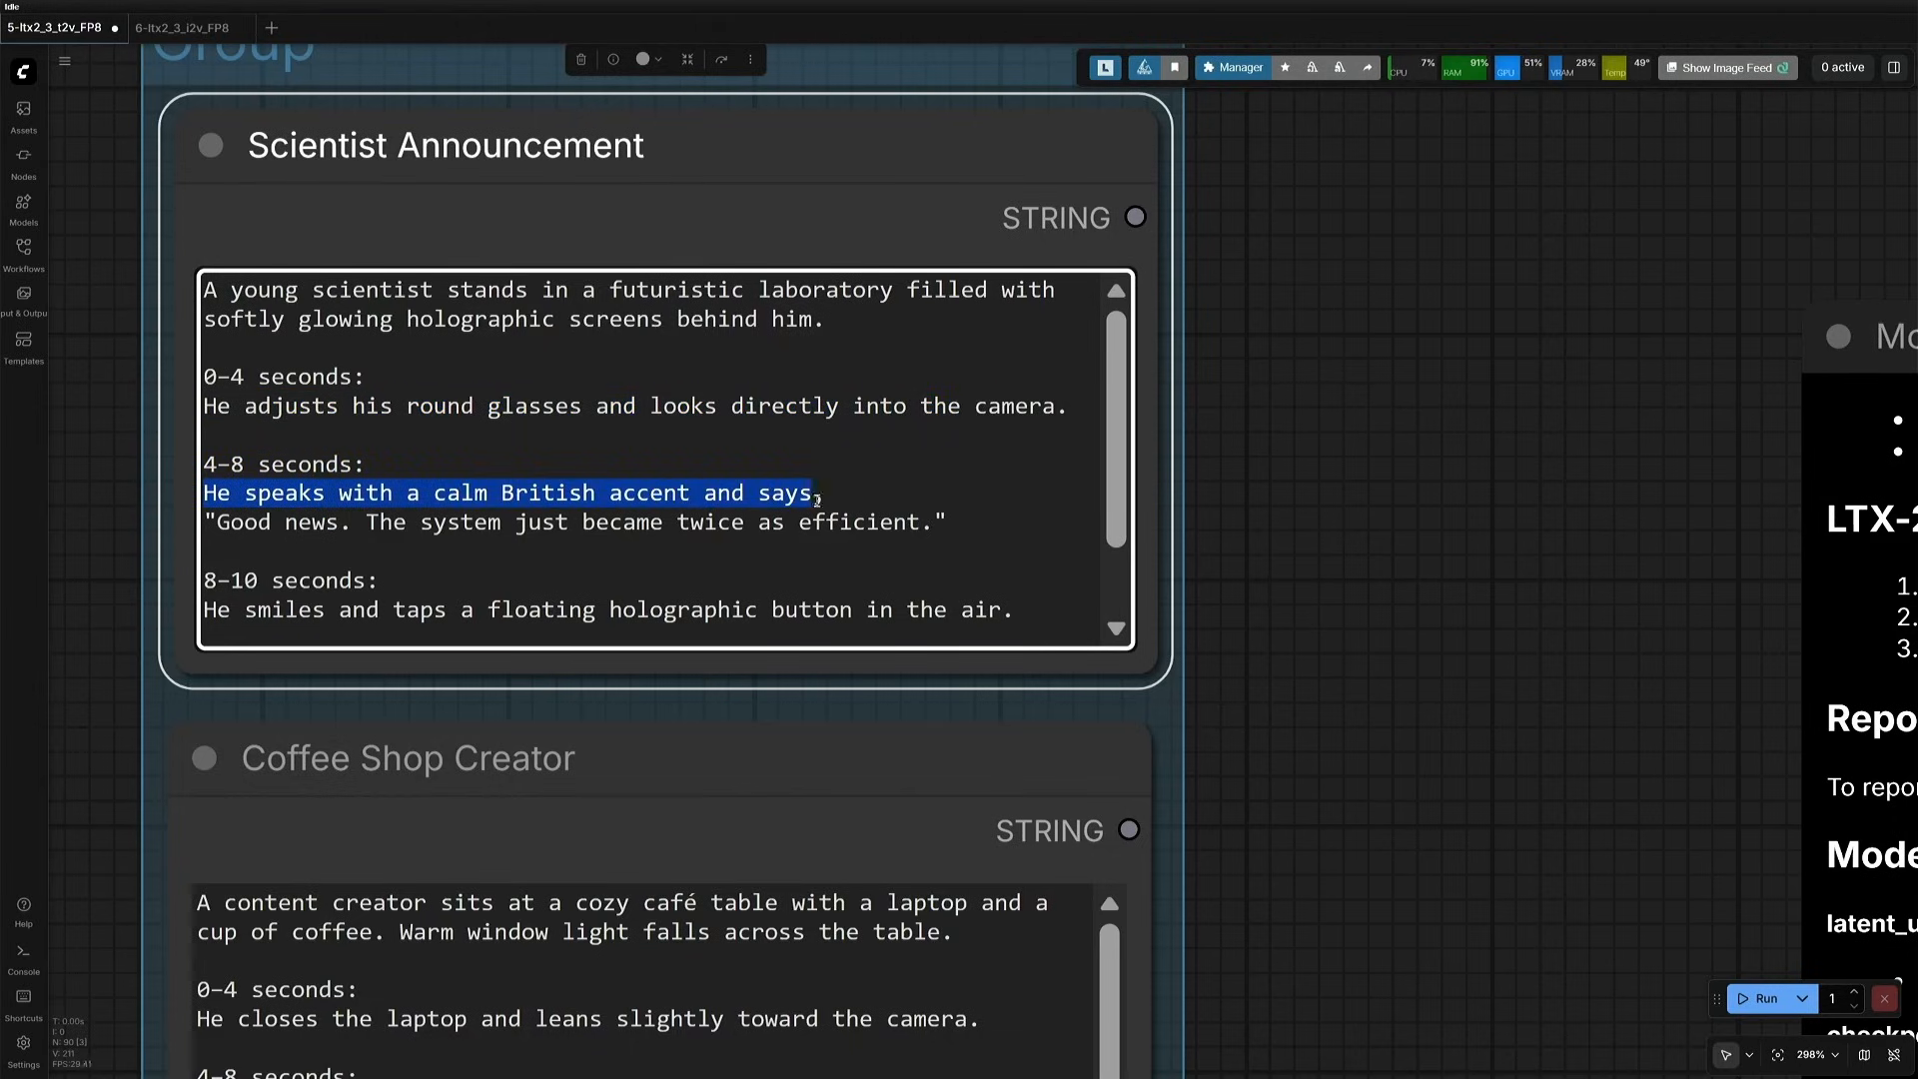
left_click_drag(817, 500, 833, 530)
scroll(957, 527, "down", 1)
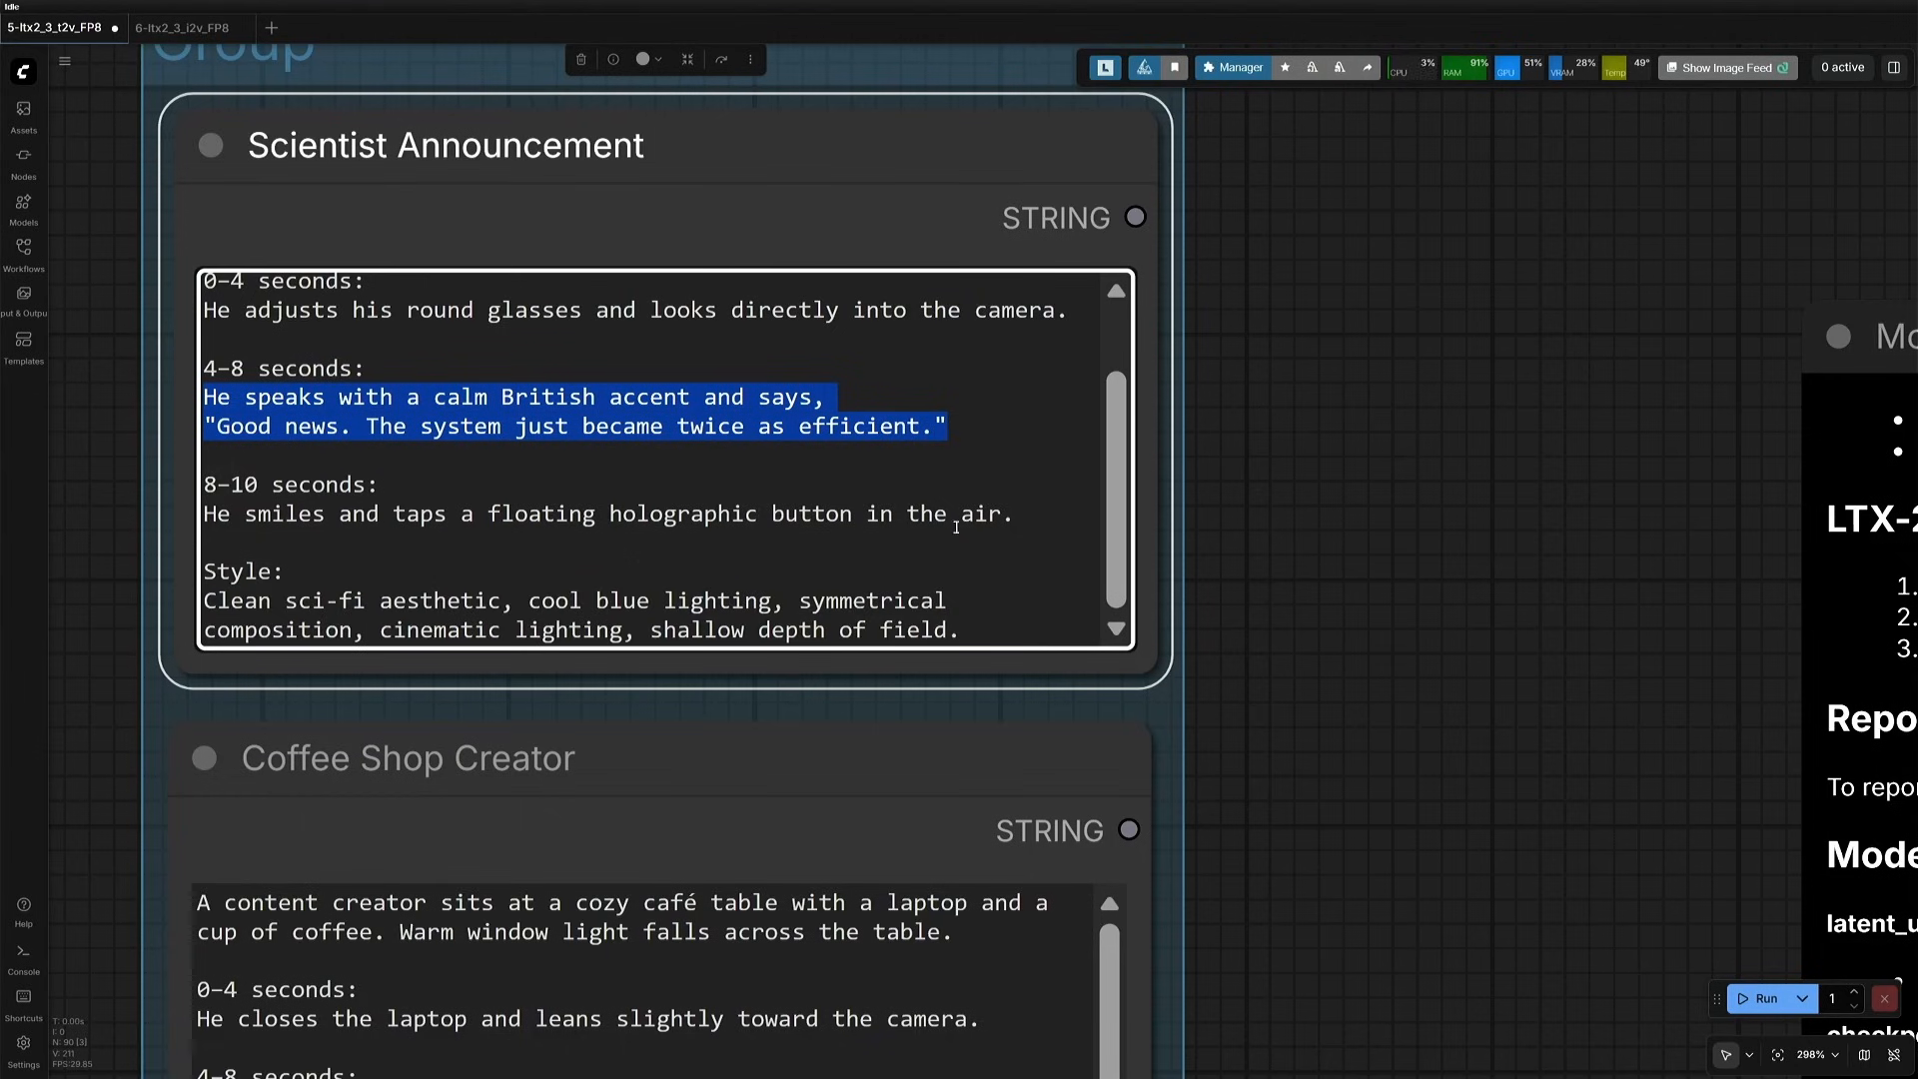
left_click_drag(216, 513, 715, 530)
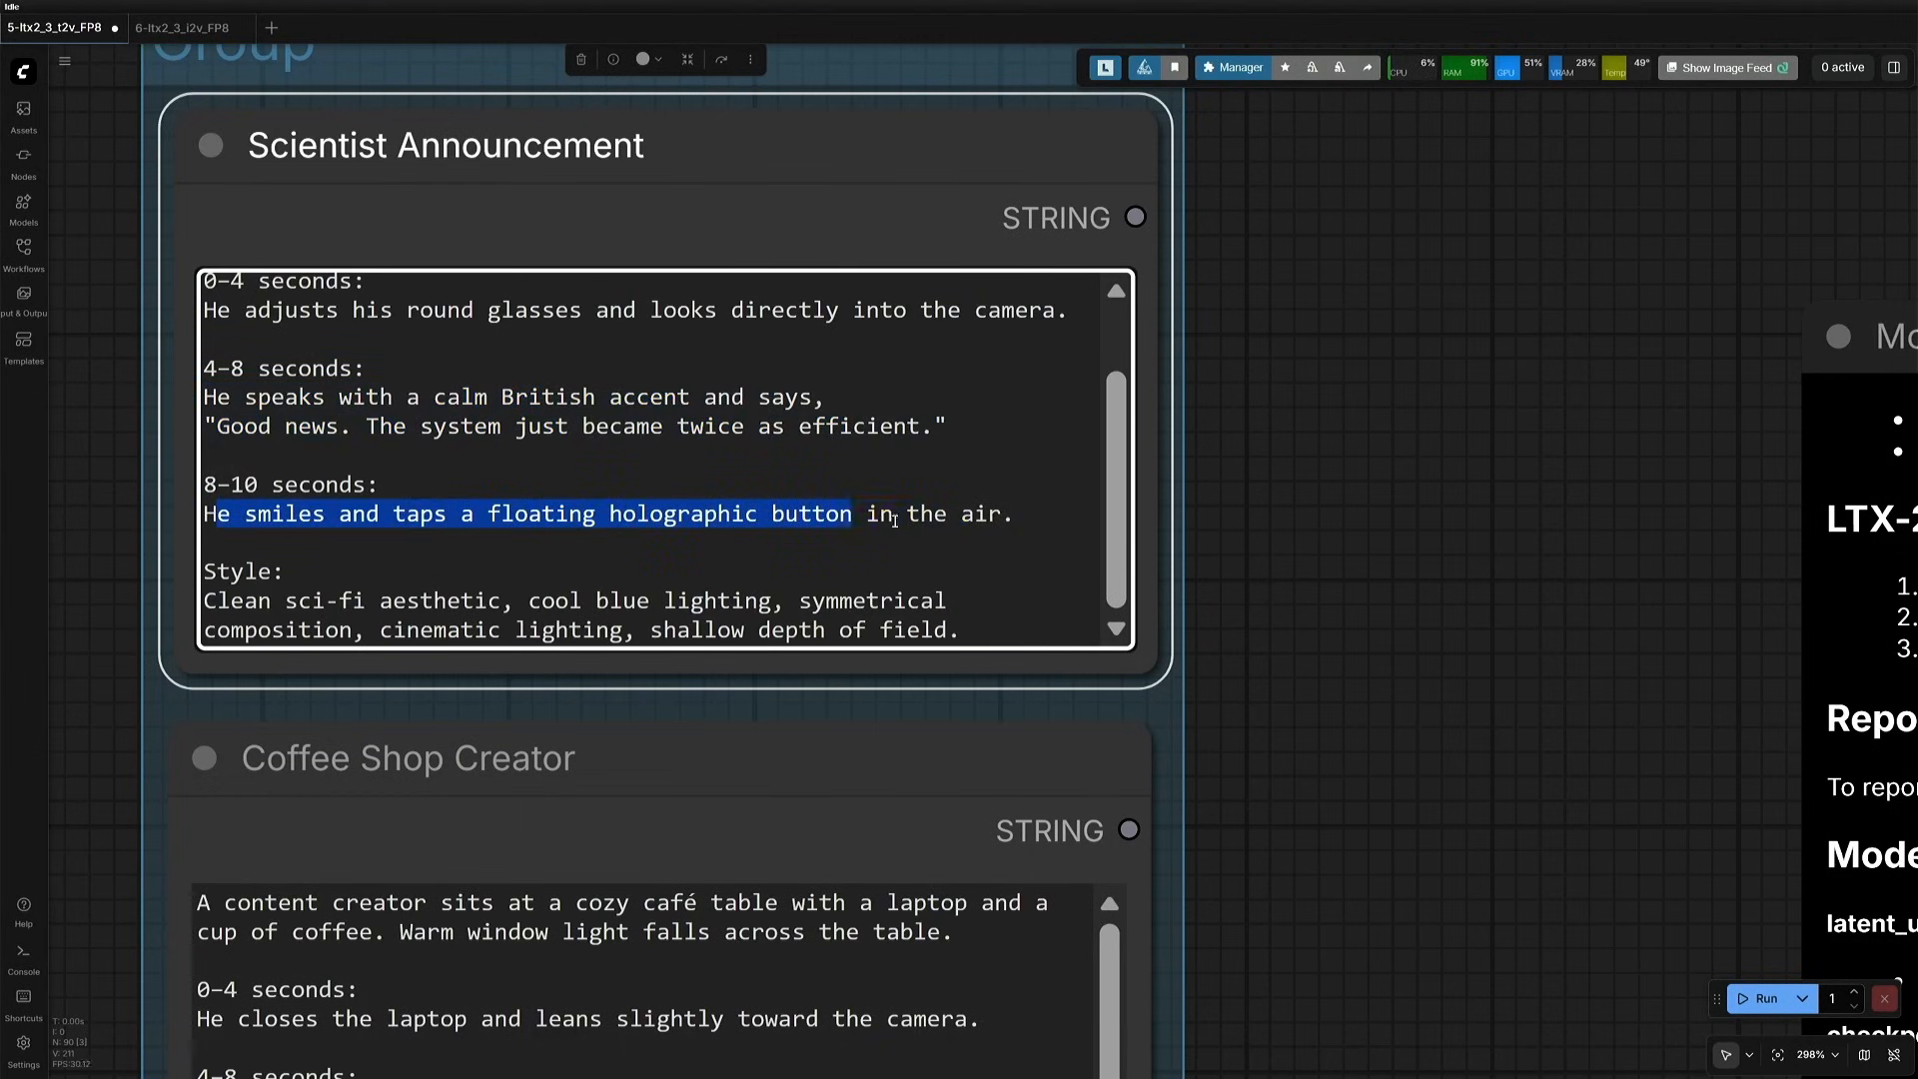
left_click(291, 597)
scroll(1293, 847, "down", 5)
- Connect the Coffee Shop Creator prompt's STRING output to the text input of the positive CLIP Text Encode (Prompt) node
left_click_drag(1323, 899, 1220, 433)
left_click(510, 652)
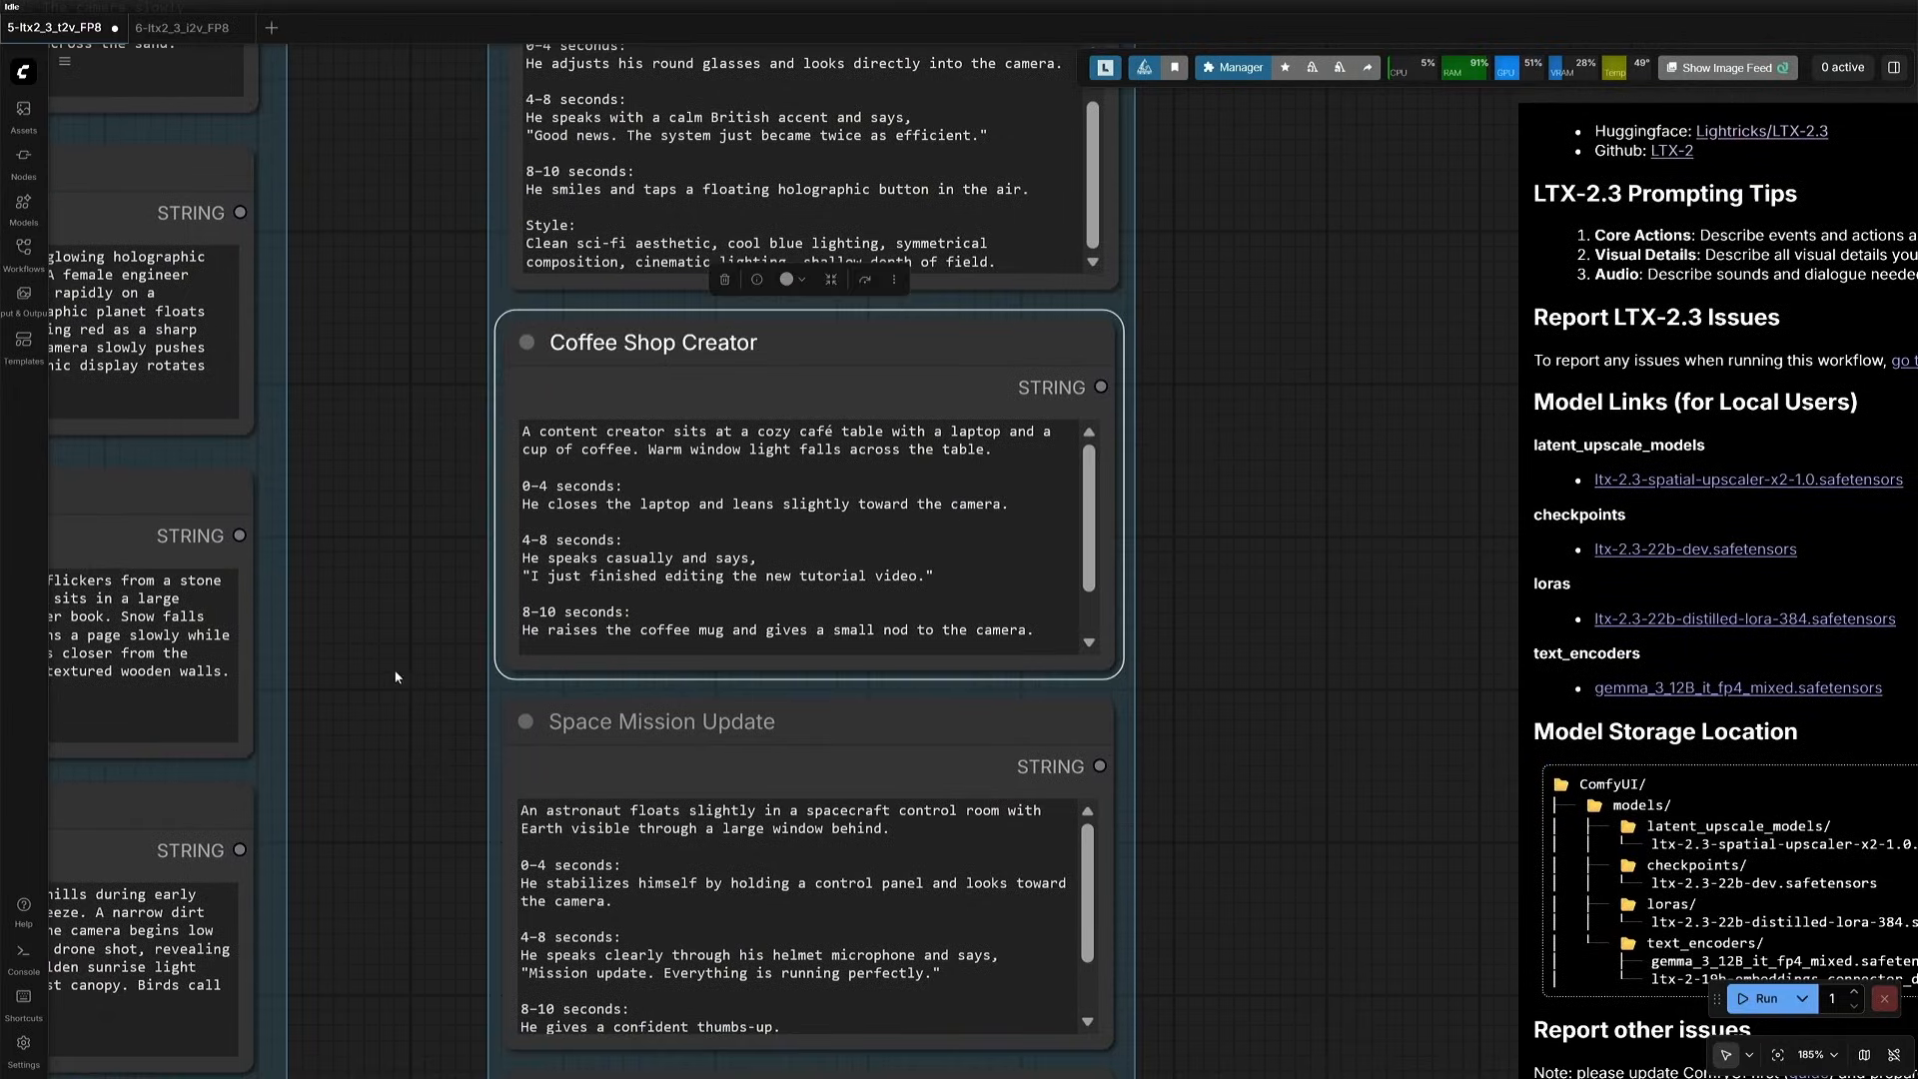
scroll(394, 668, "down", 10)
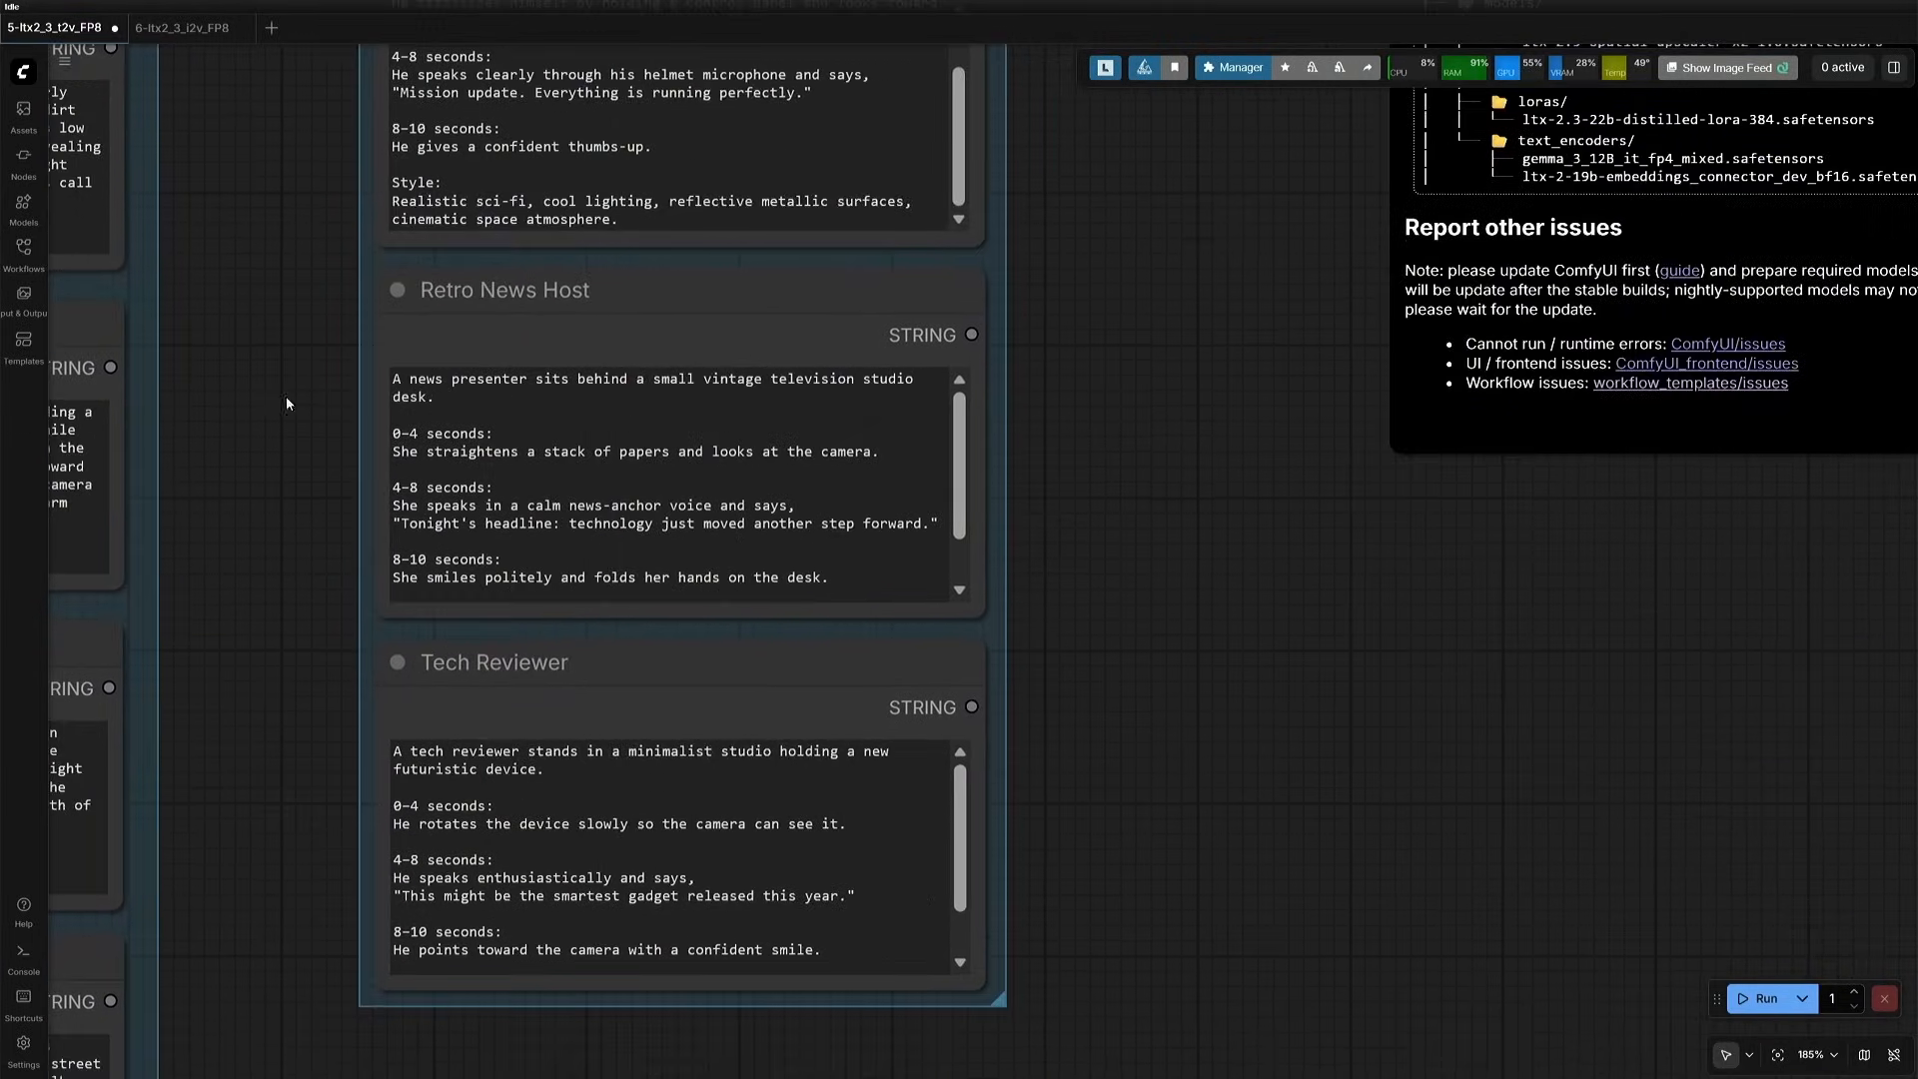
scroll(1010, 506, "down", 11)
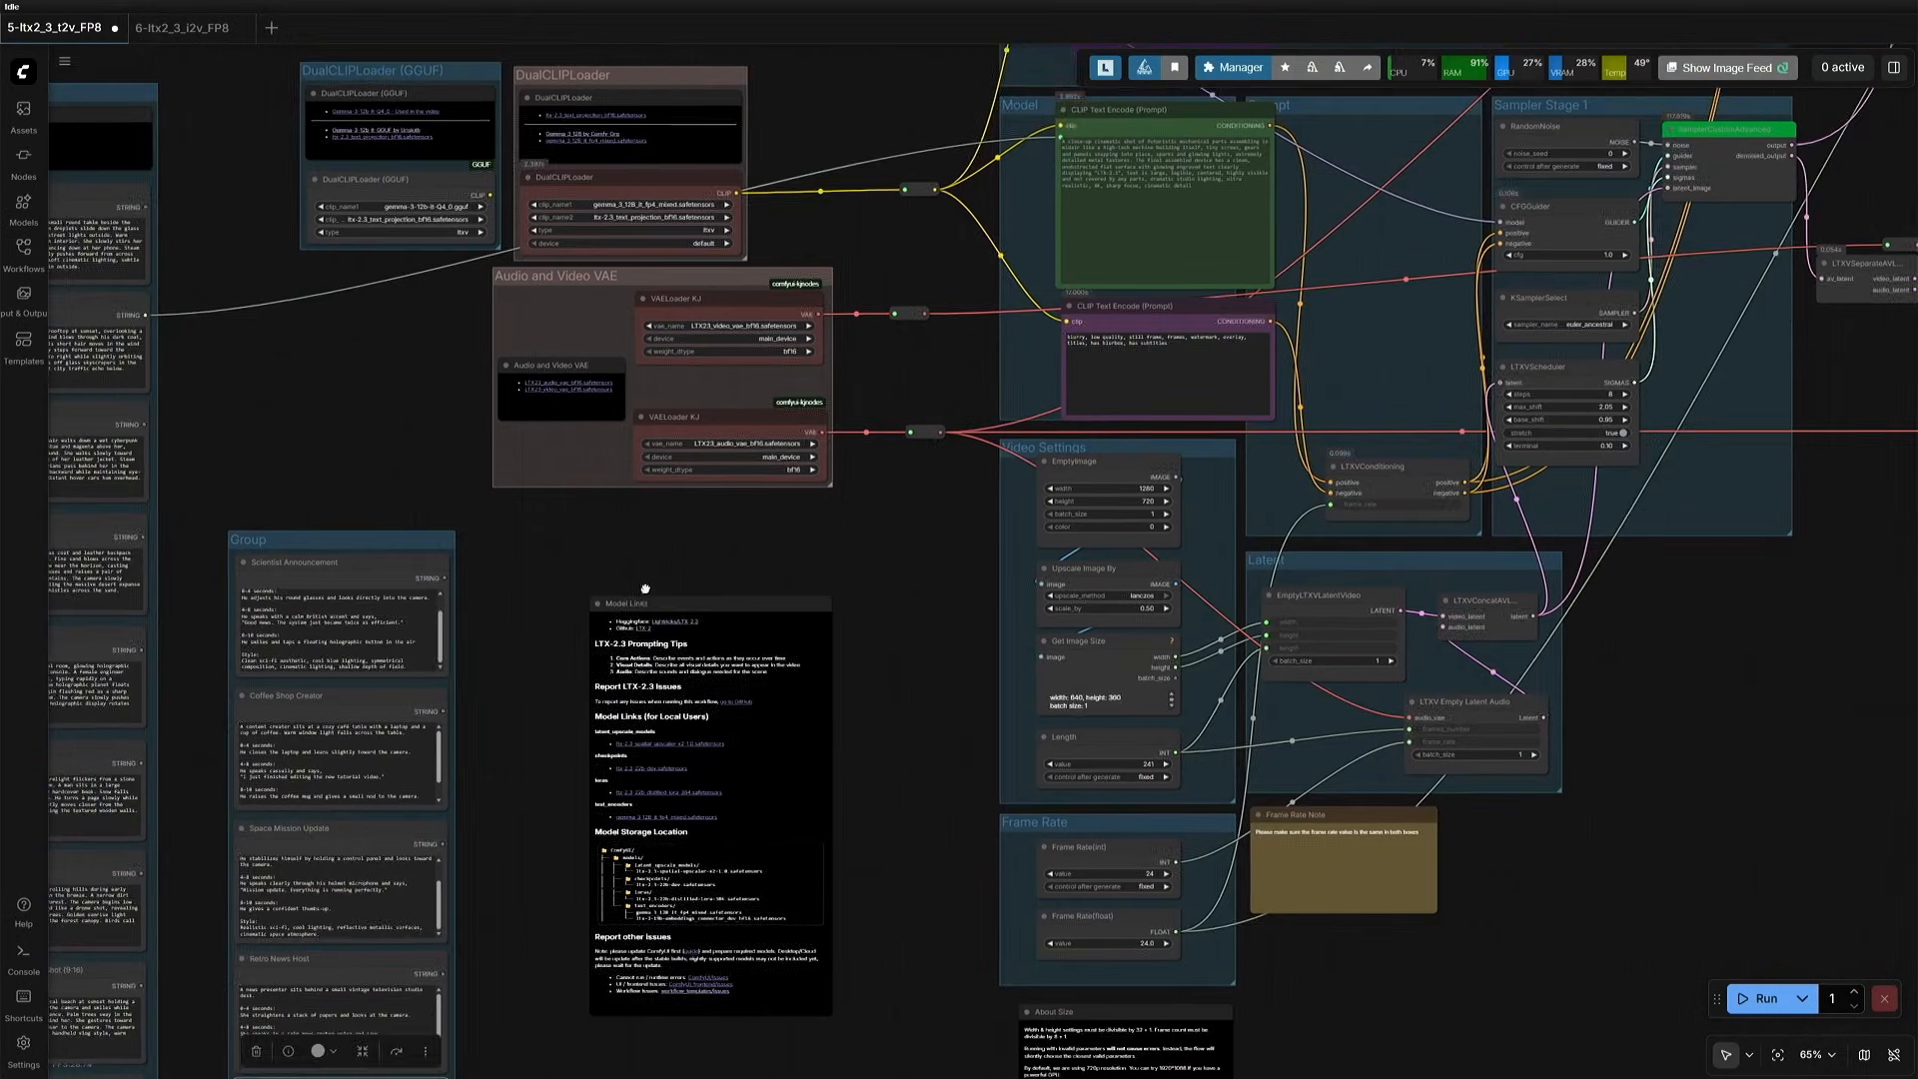
left_click_drag(645, 588, 627, 637)
left_click_drag(424, 761, 525, 735)
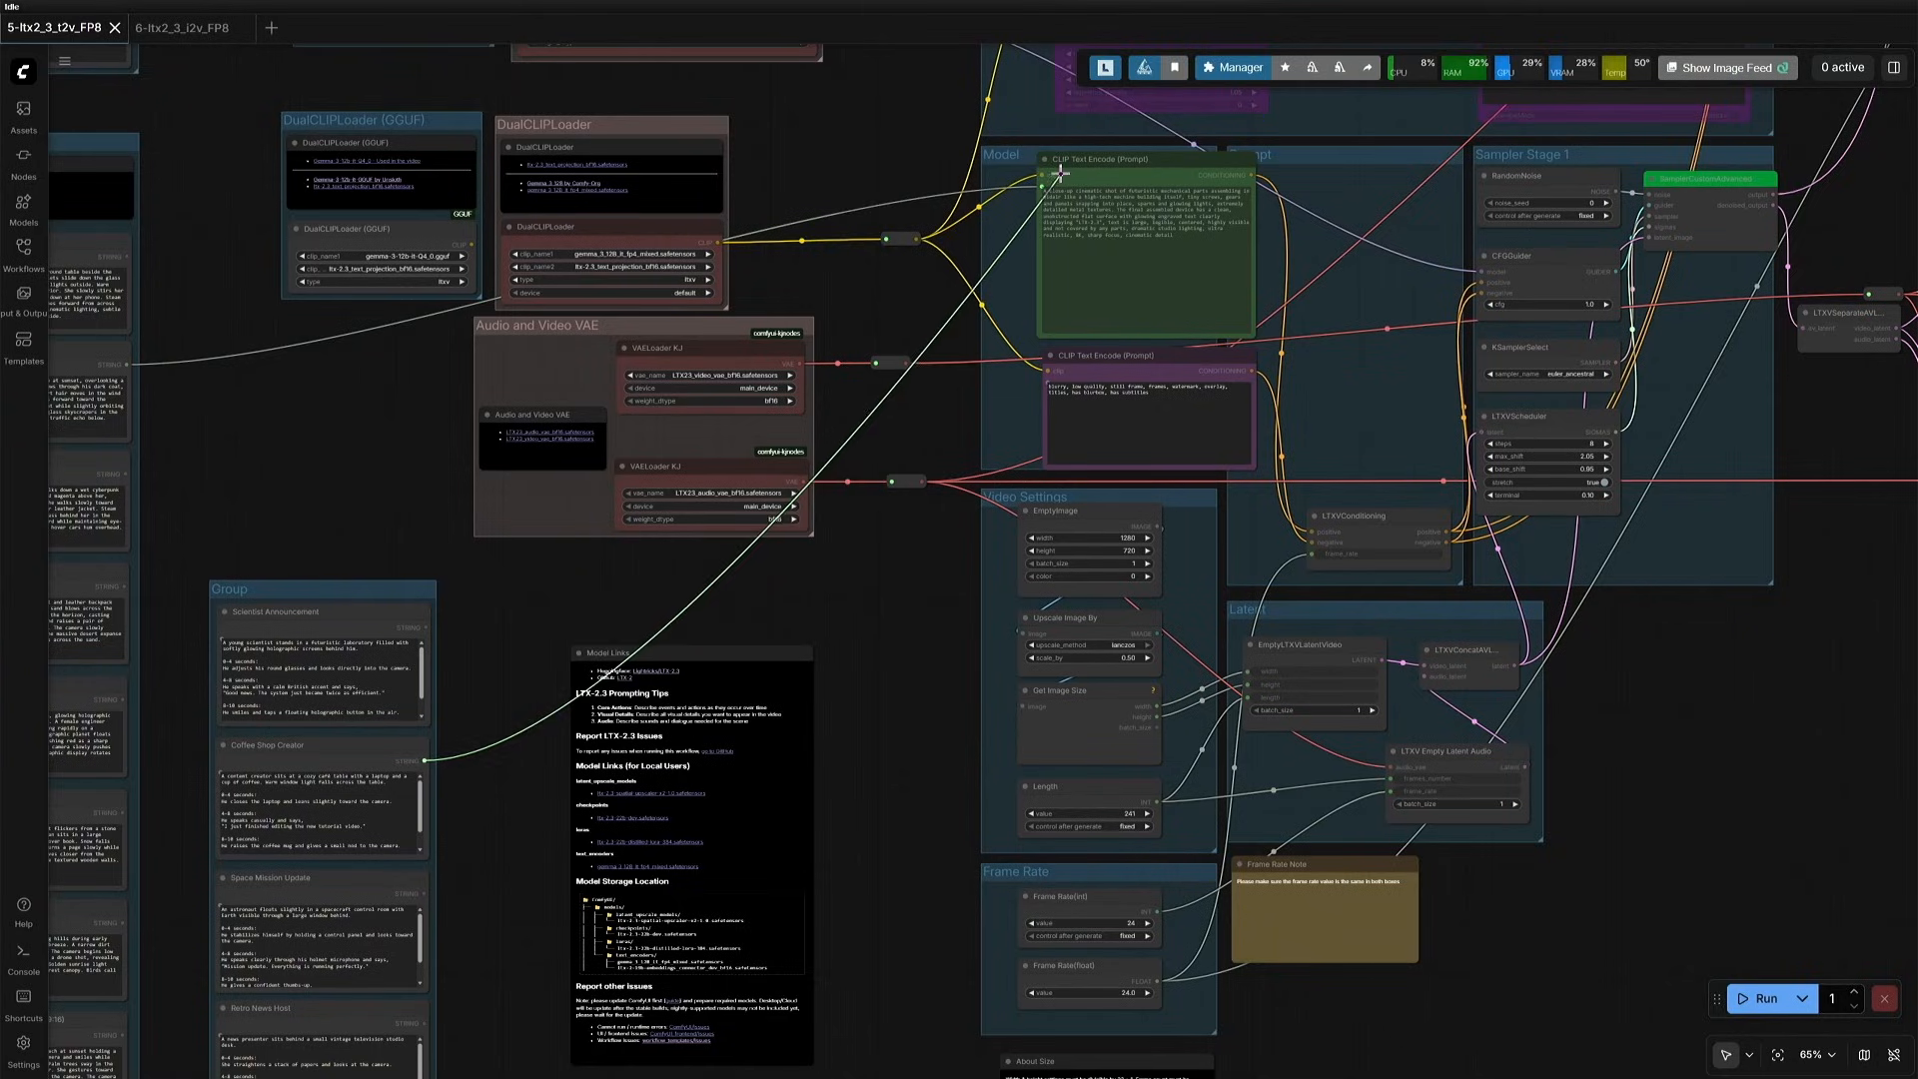
left_click_drag(1045, 186, 1045, 186)
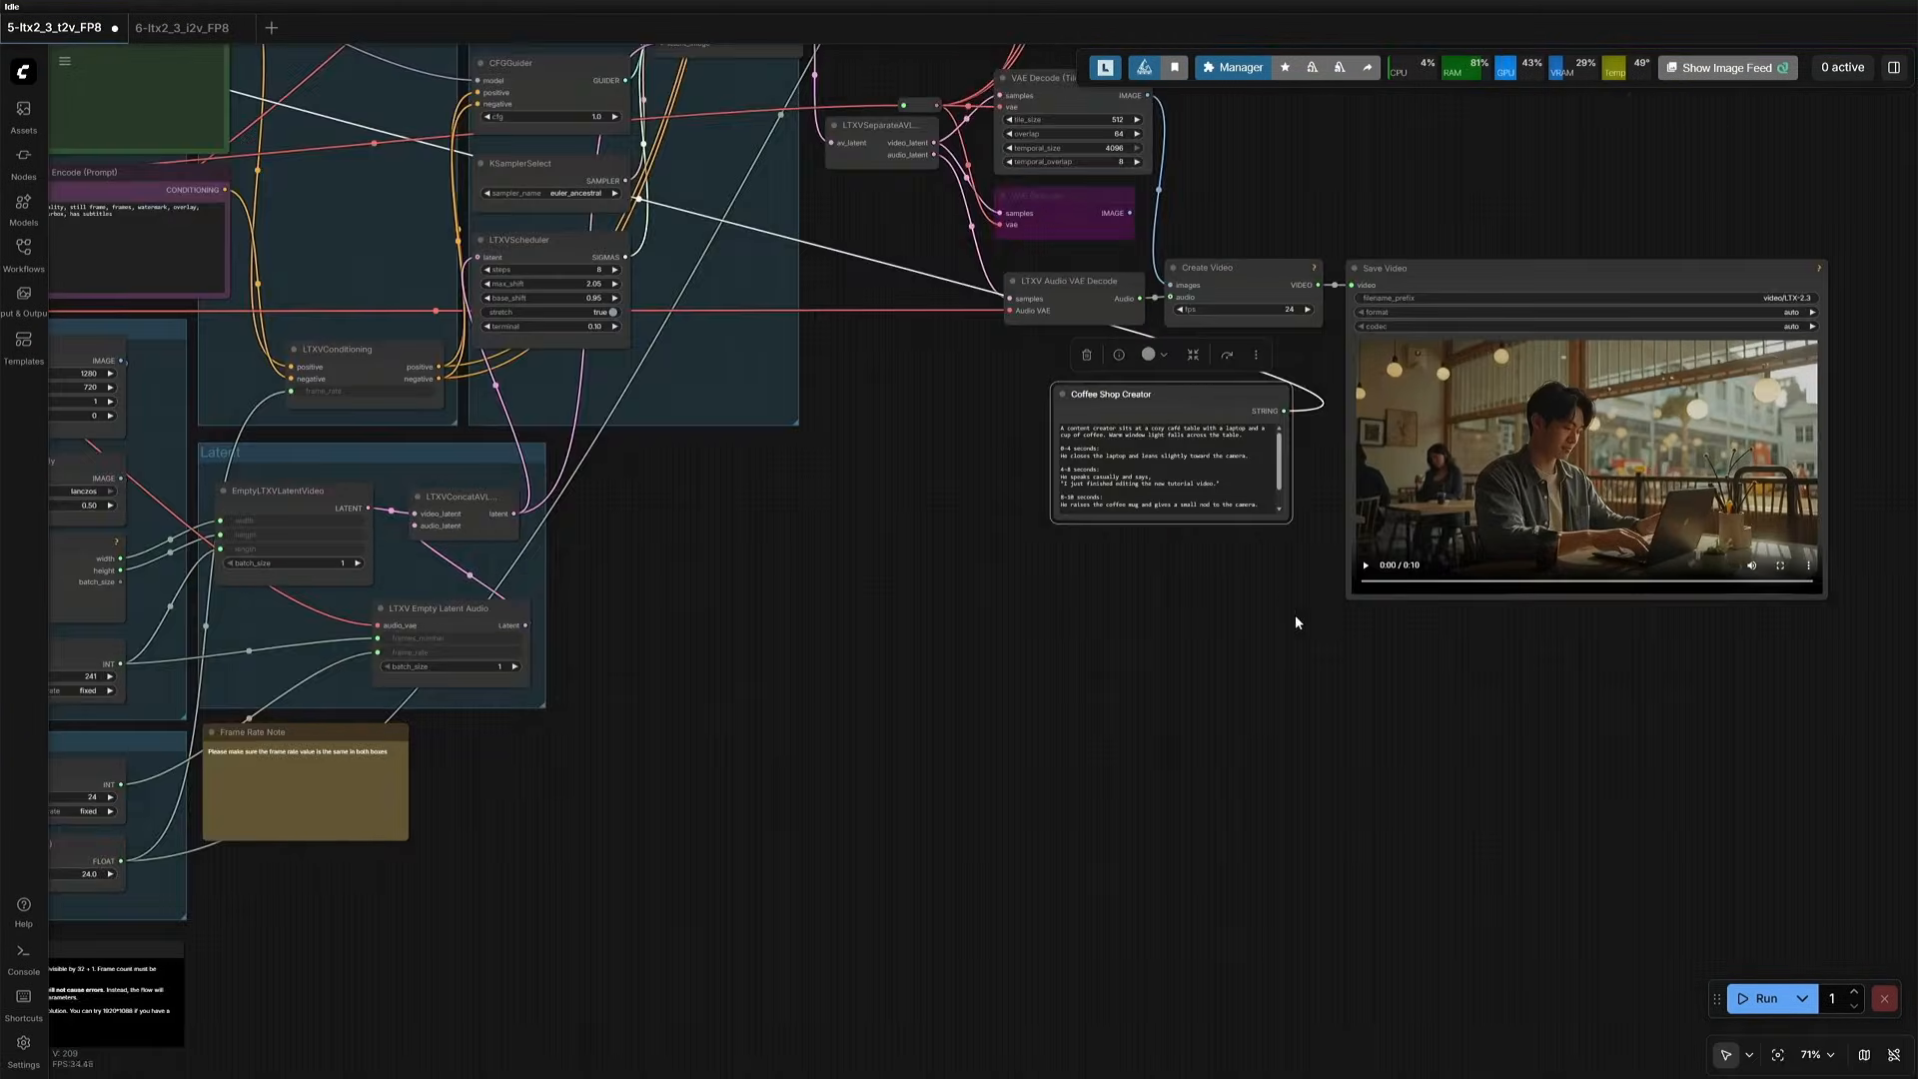
- Play the coffee shop clip in Save Video and compare it with the timed actions in the Coffee Shop Creator prompt
scroll(914, 787, "up", 12)
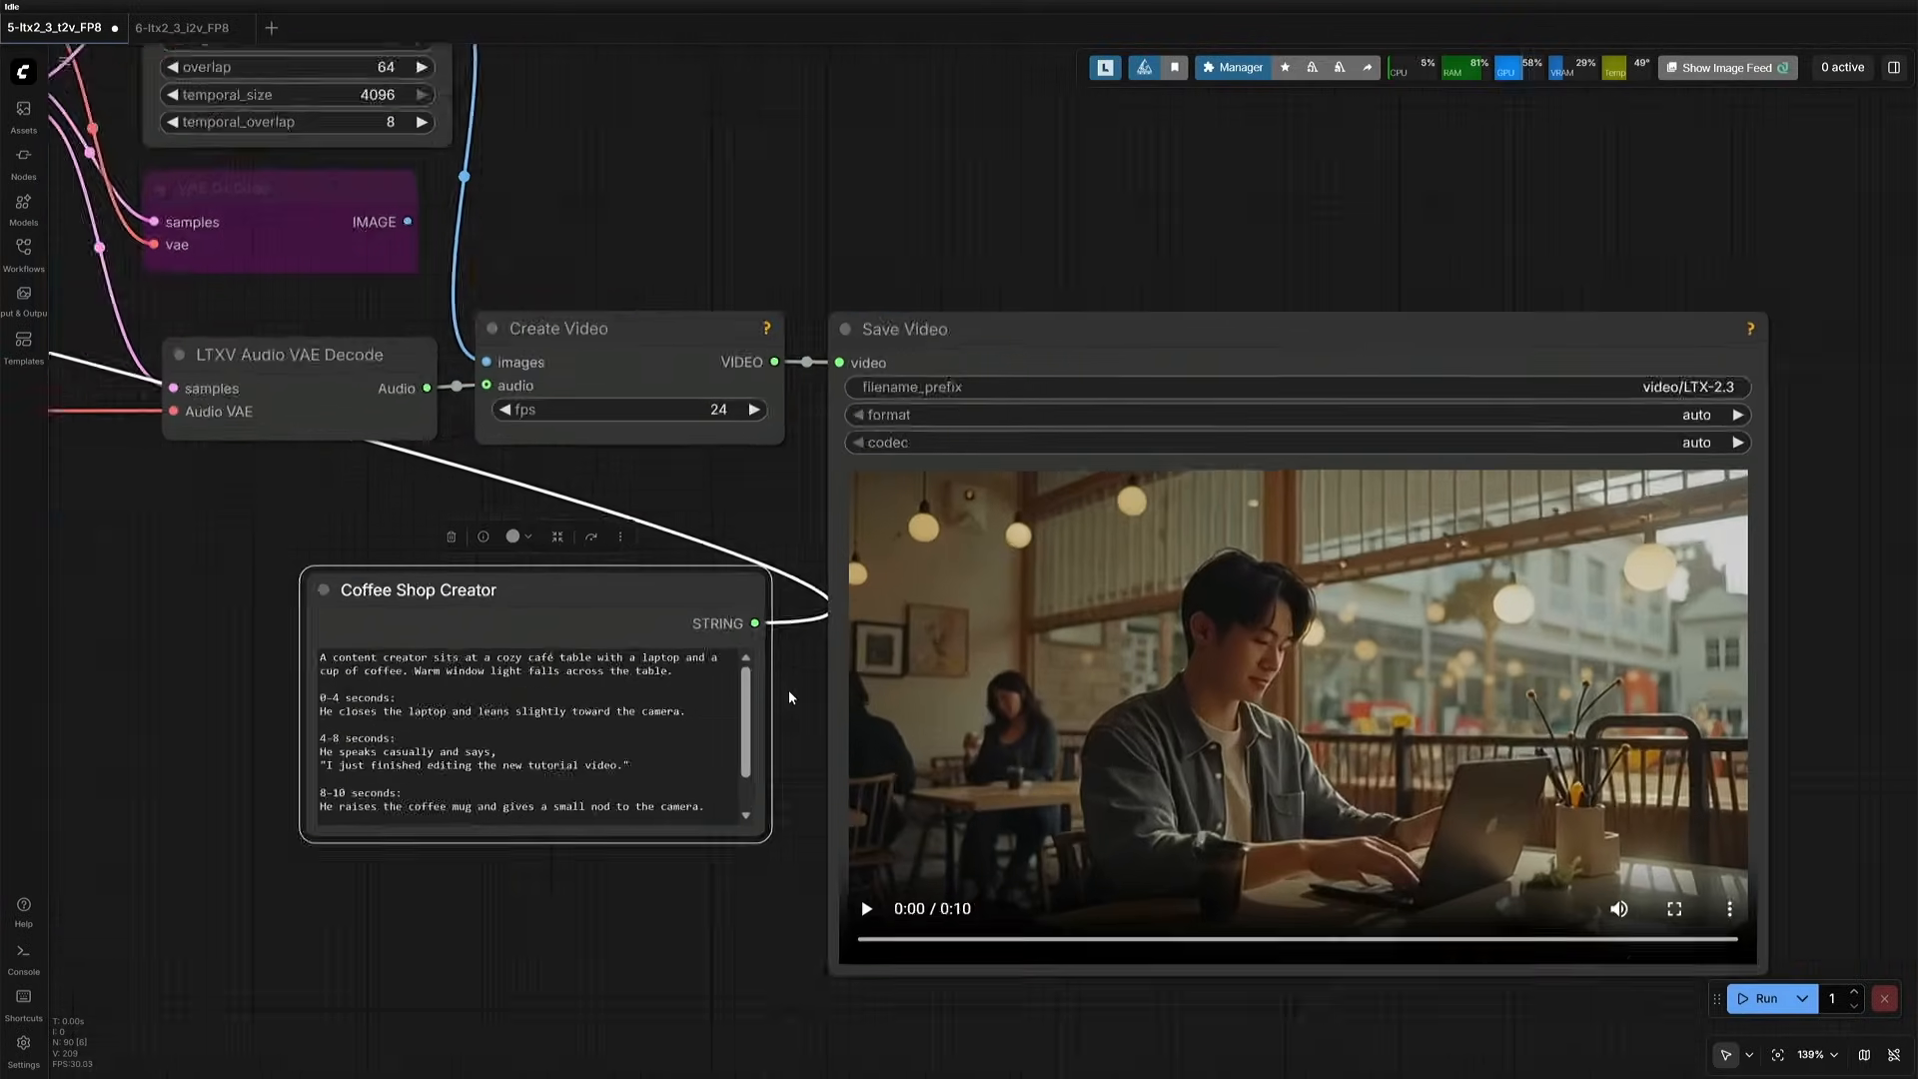
left_click(776, 922)
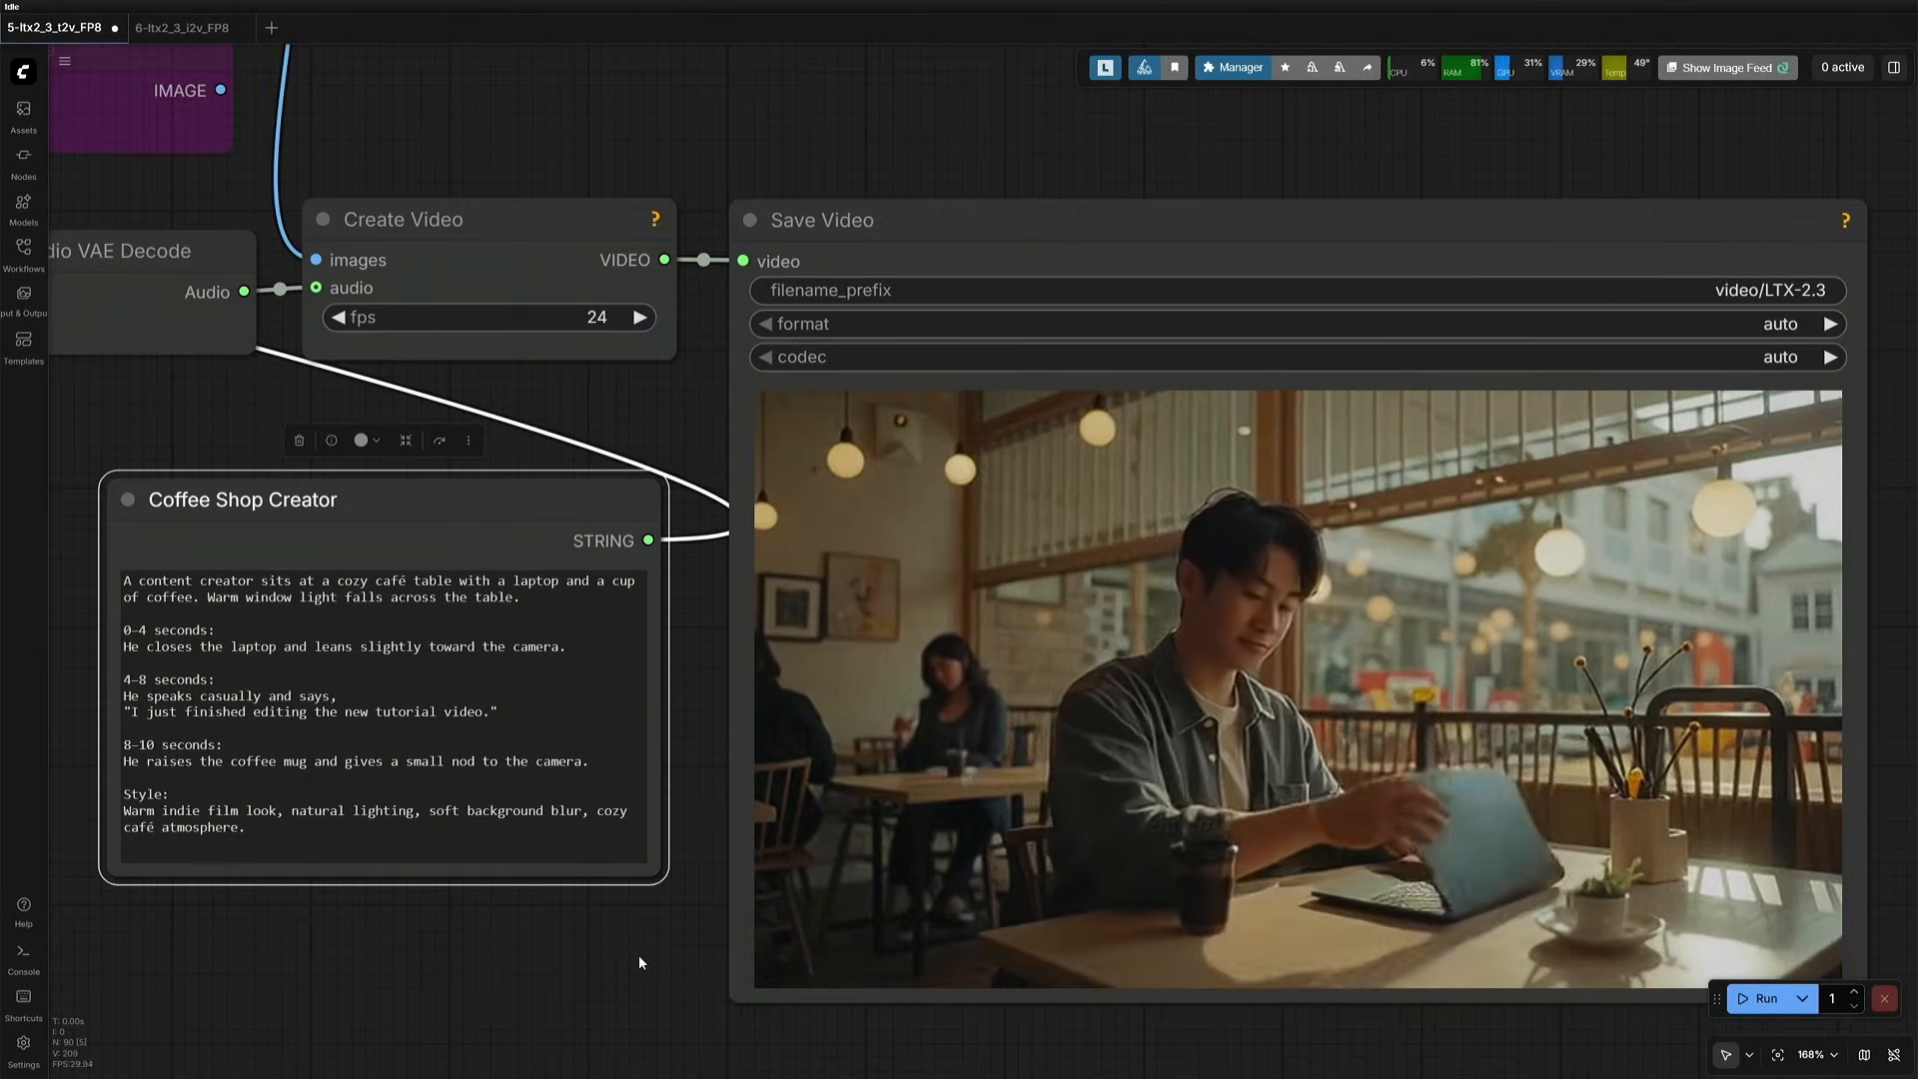
left_click_drag(636, 941, 629, 911)
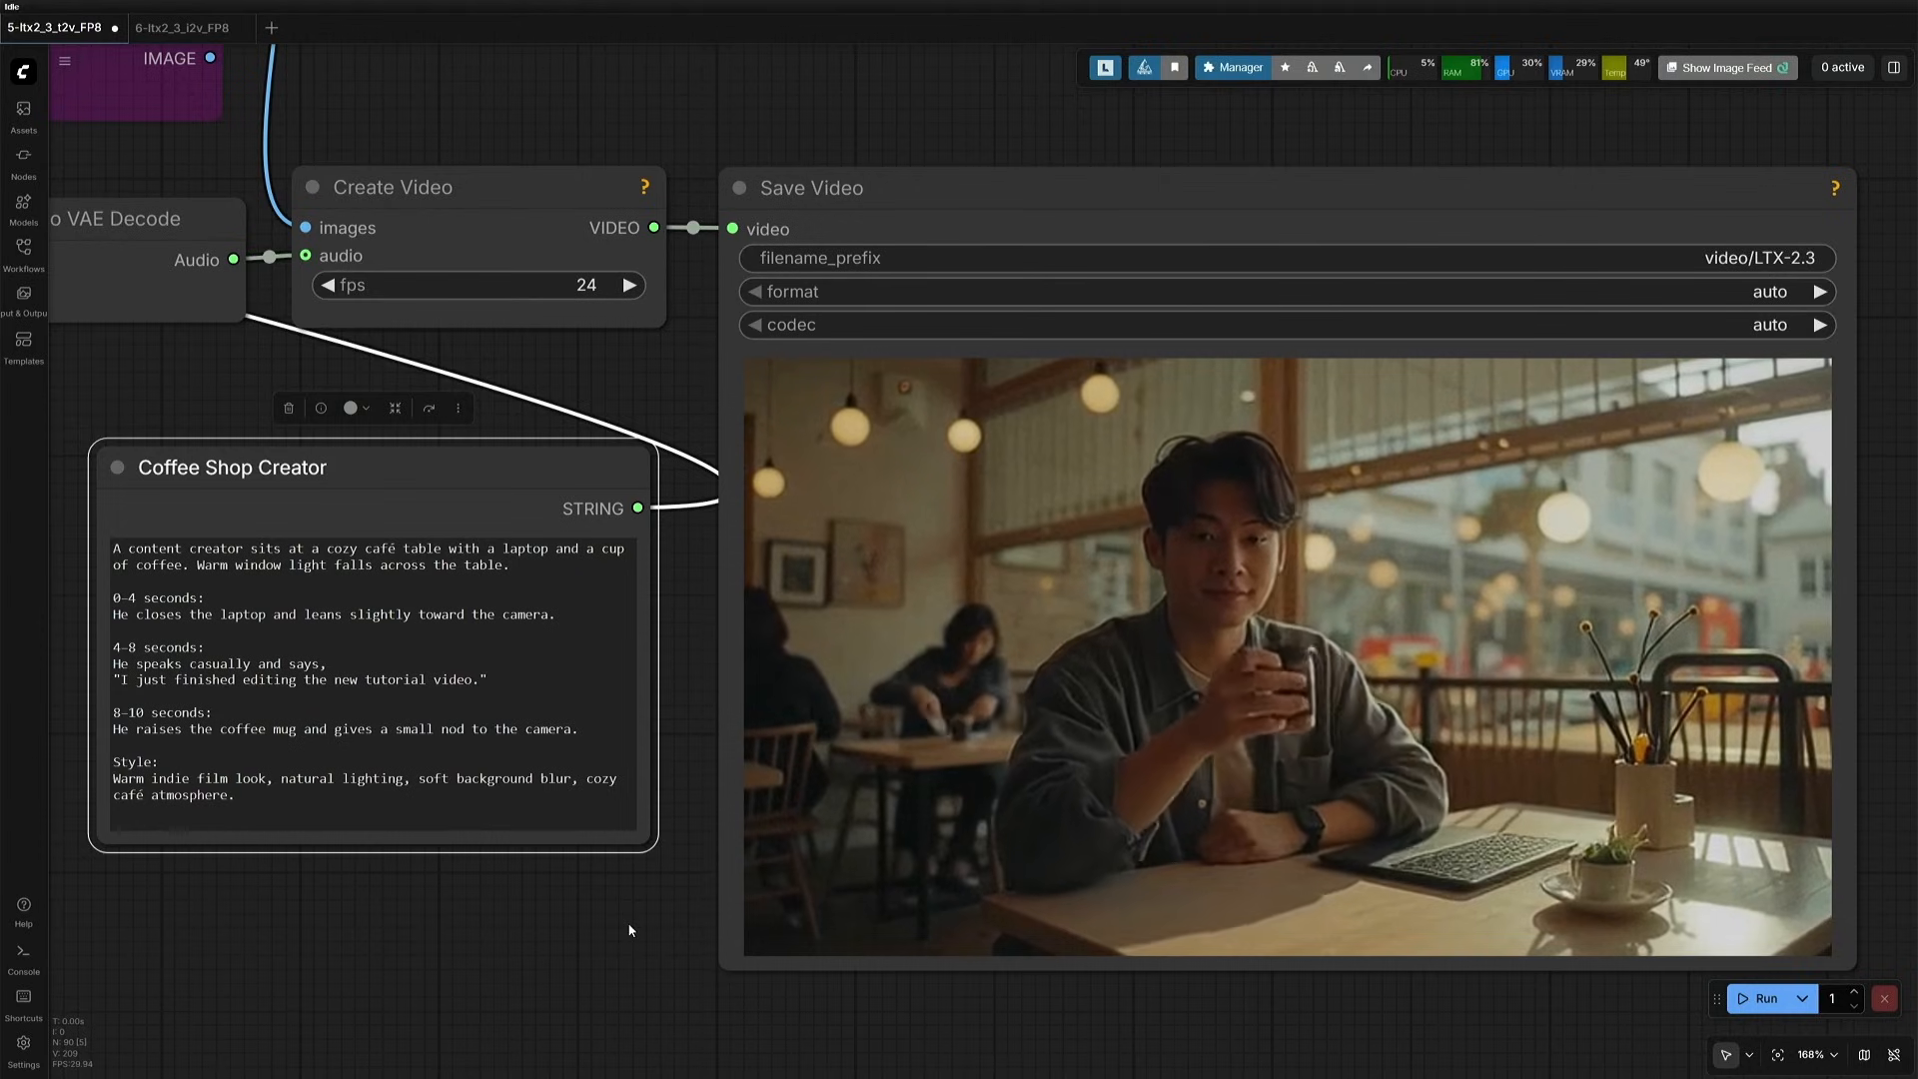
scroll(669, 882, "down", 12)
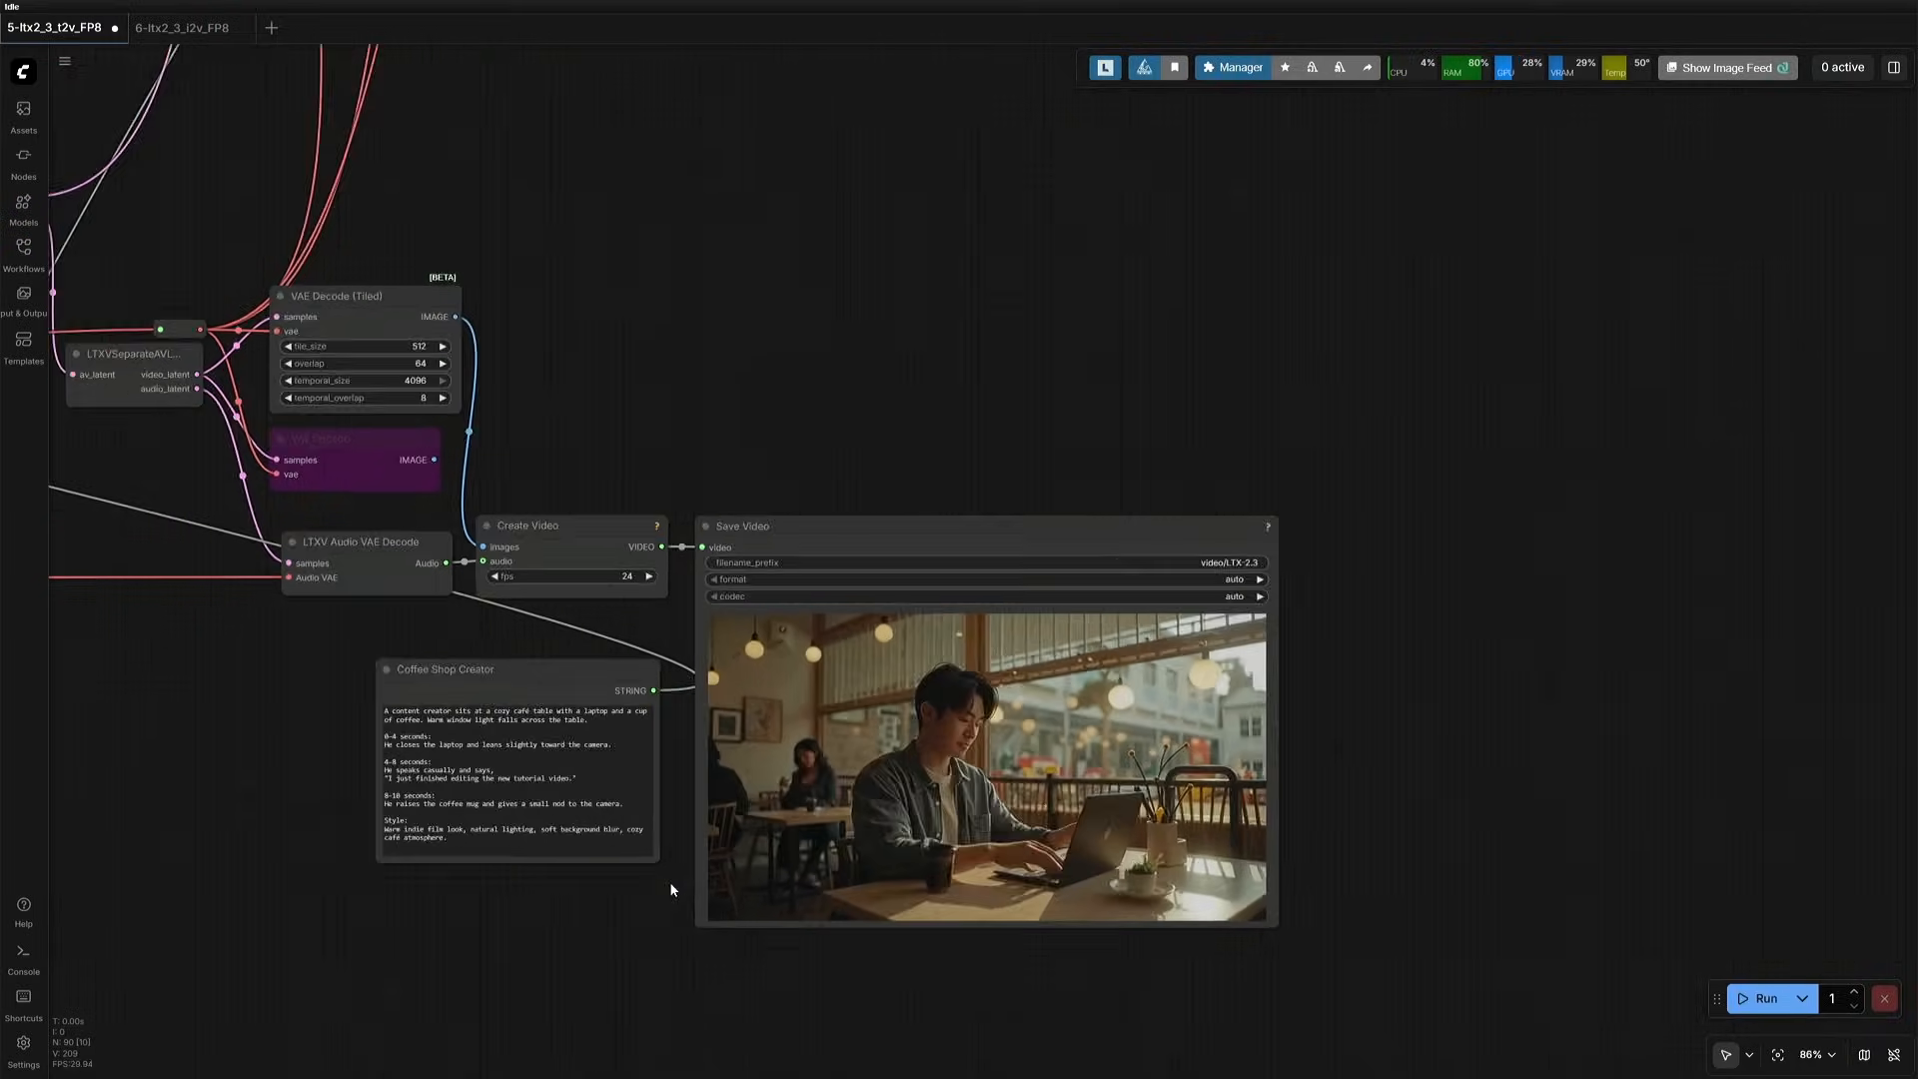
- Run the coffee shop prompt with the GGUF model and text encoder loaders and check the execution time in the console
scroll(220, 774, "up", 9)
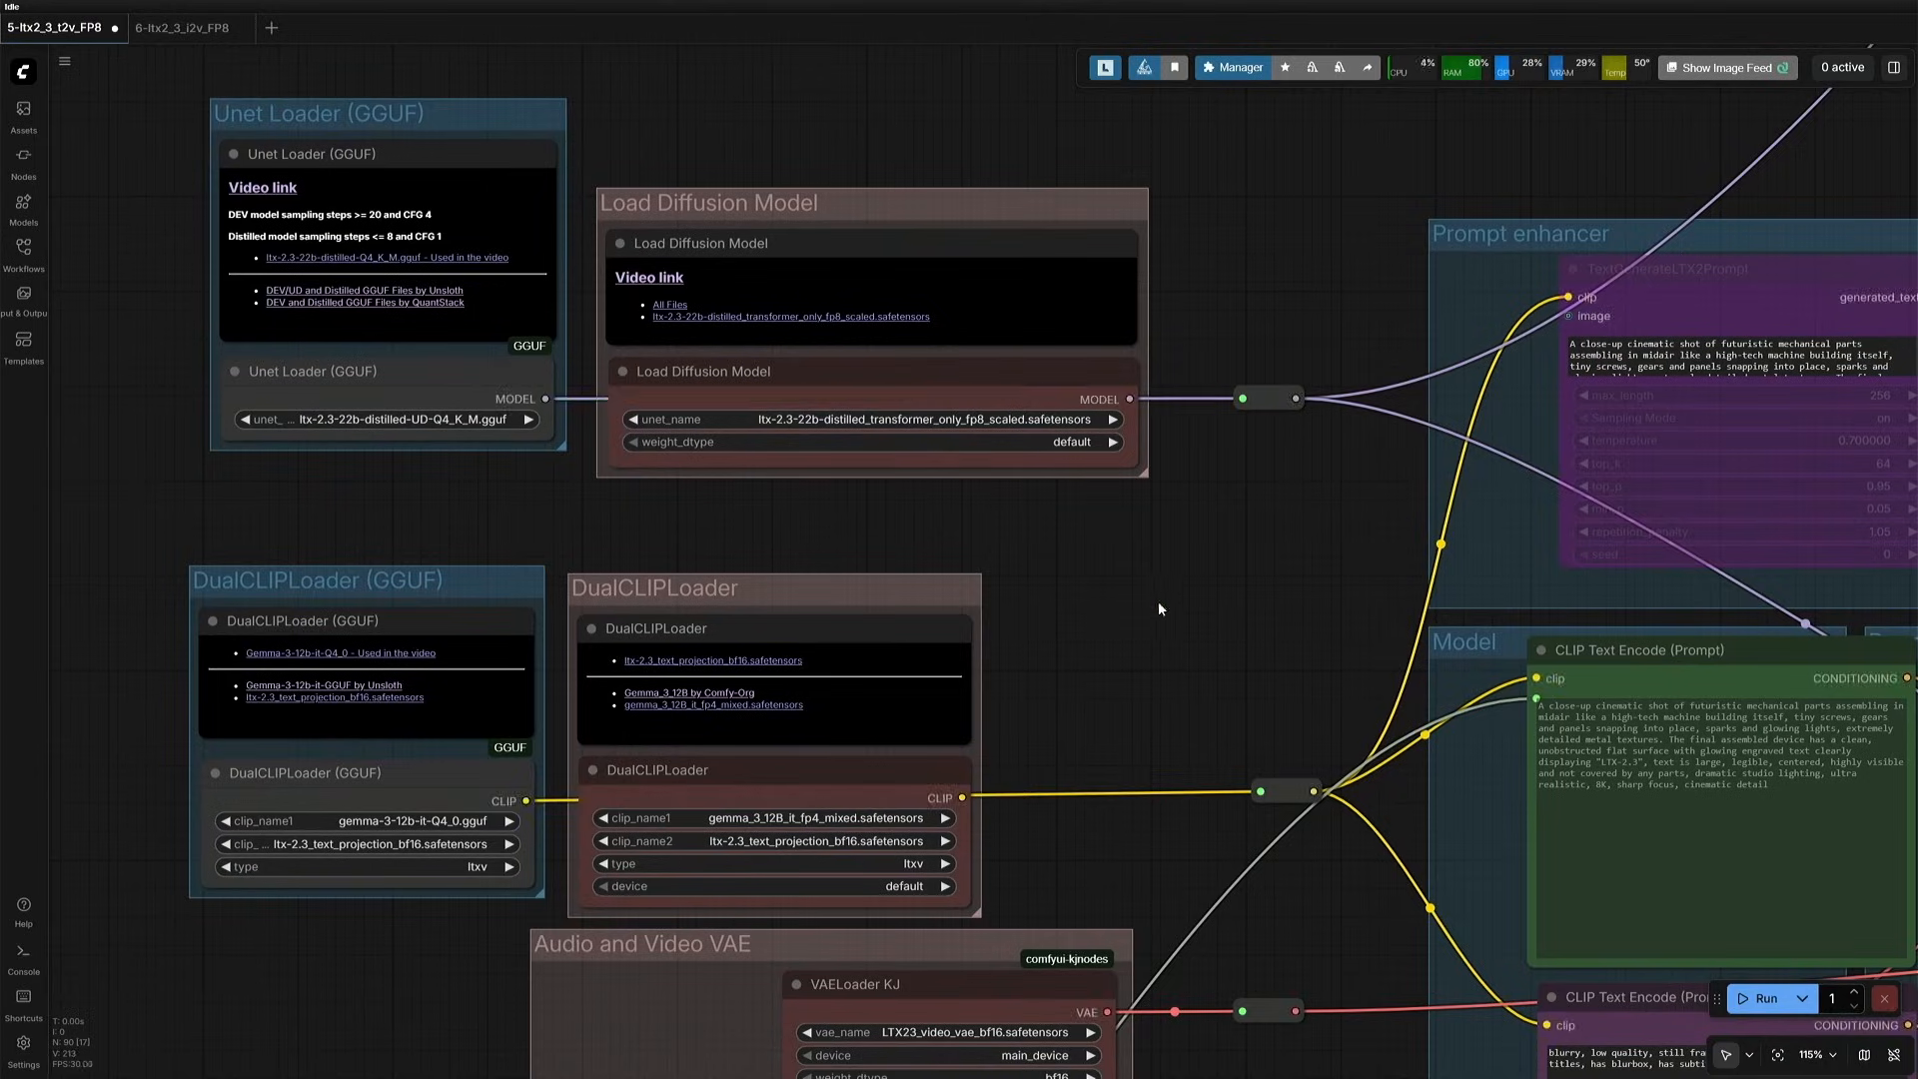
key("ctrl+Return")
scroll(1154, 602, "down", 10)
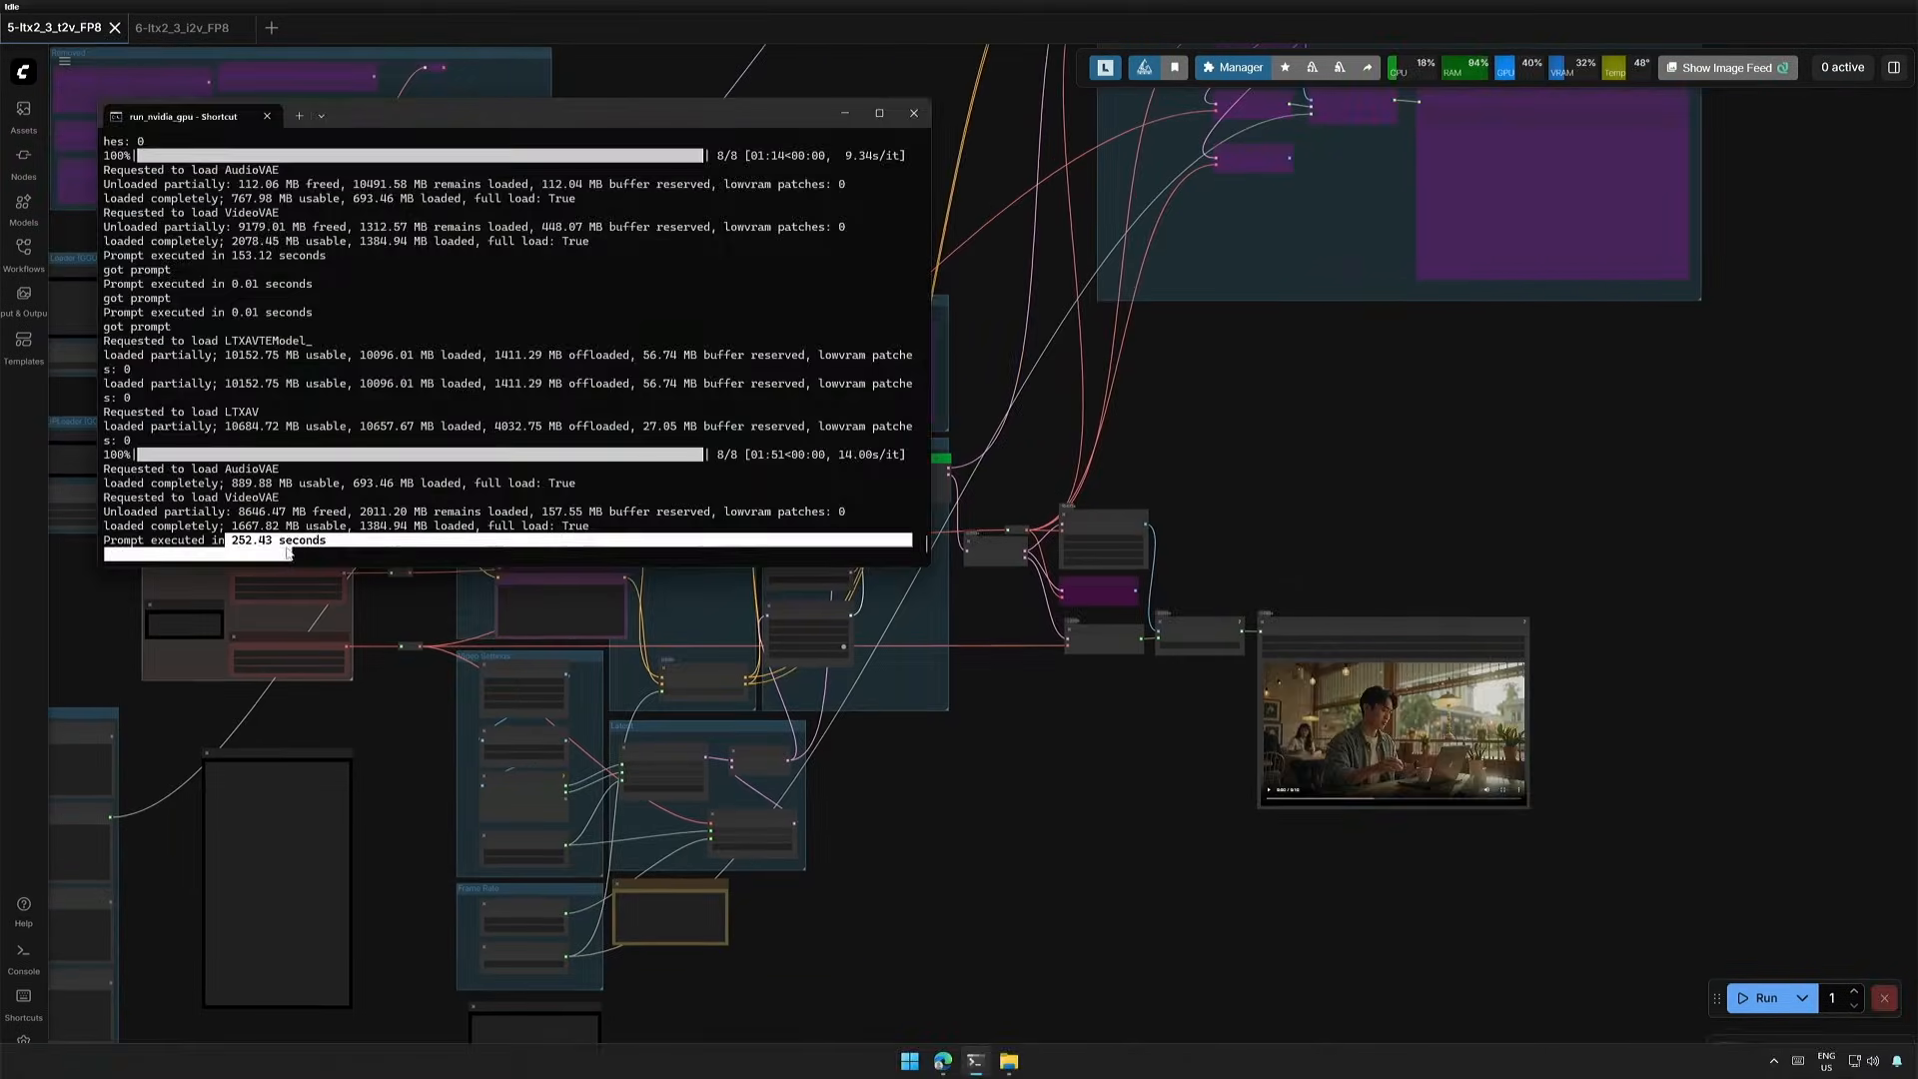
left_click_drag(228, 541, 281, 544)
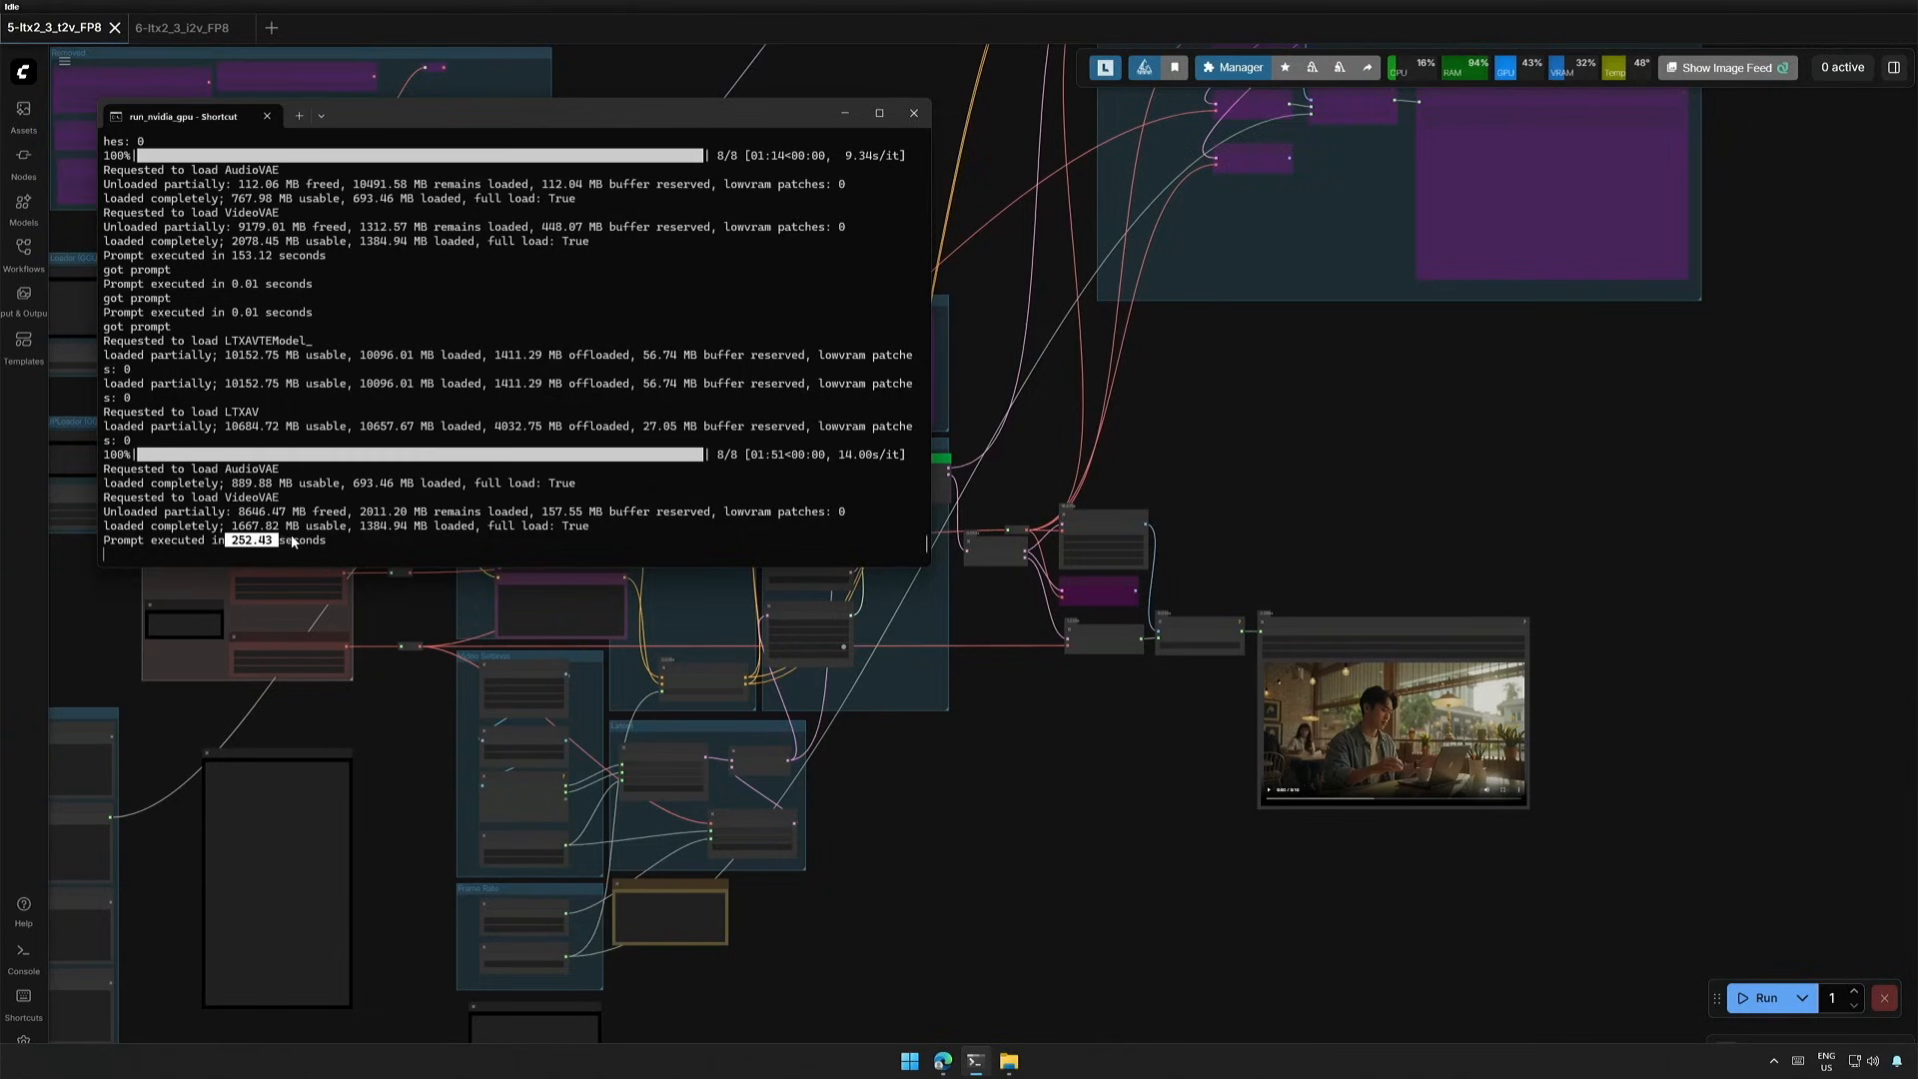
- Play the coffee shop clip generated with the GGUF loaders in Save Video
scroll(1249, 762, "up", 10)
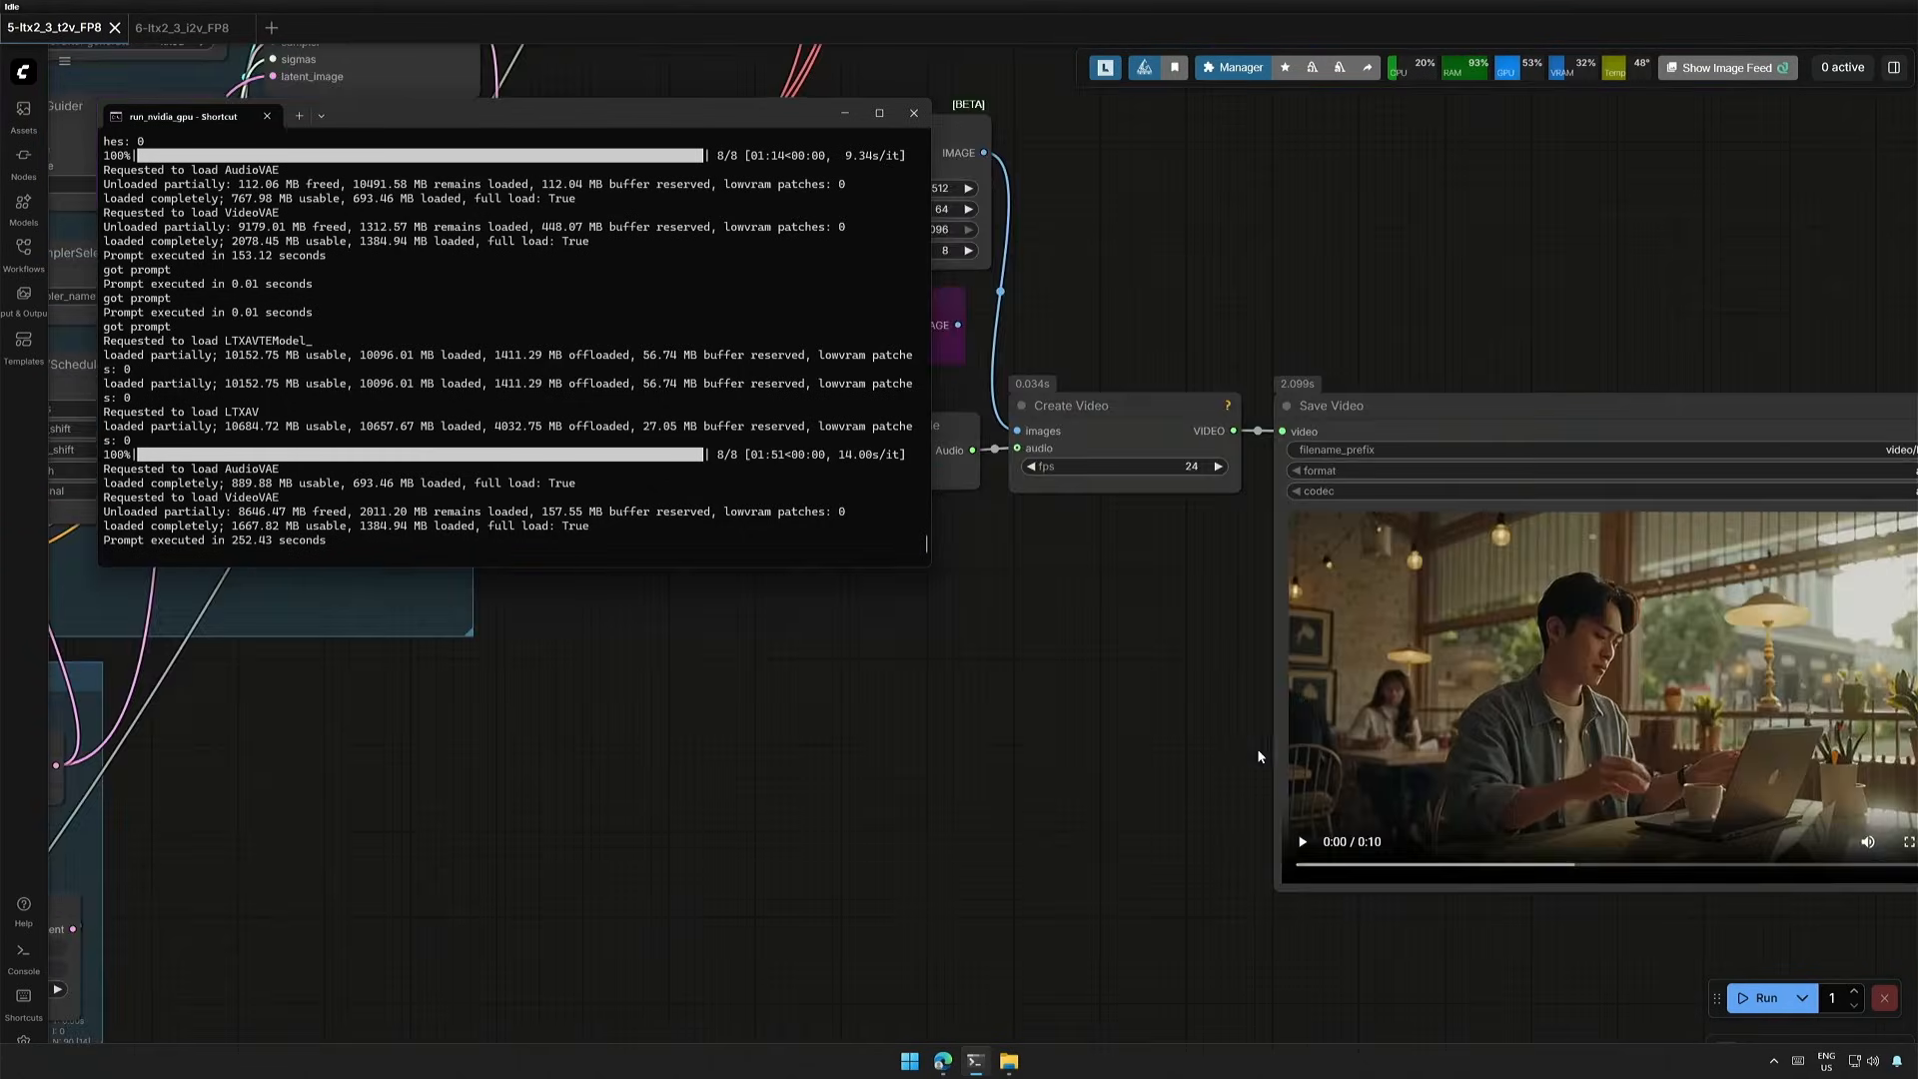
left_click(1257, 758)
left_click_drag(1239, 751, 588, 741)
scroll(717, 740, "up", 2)
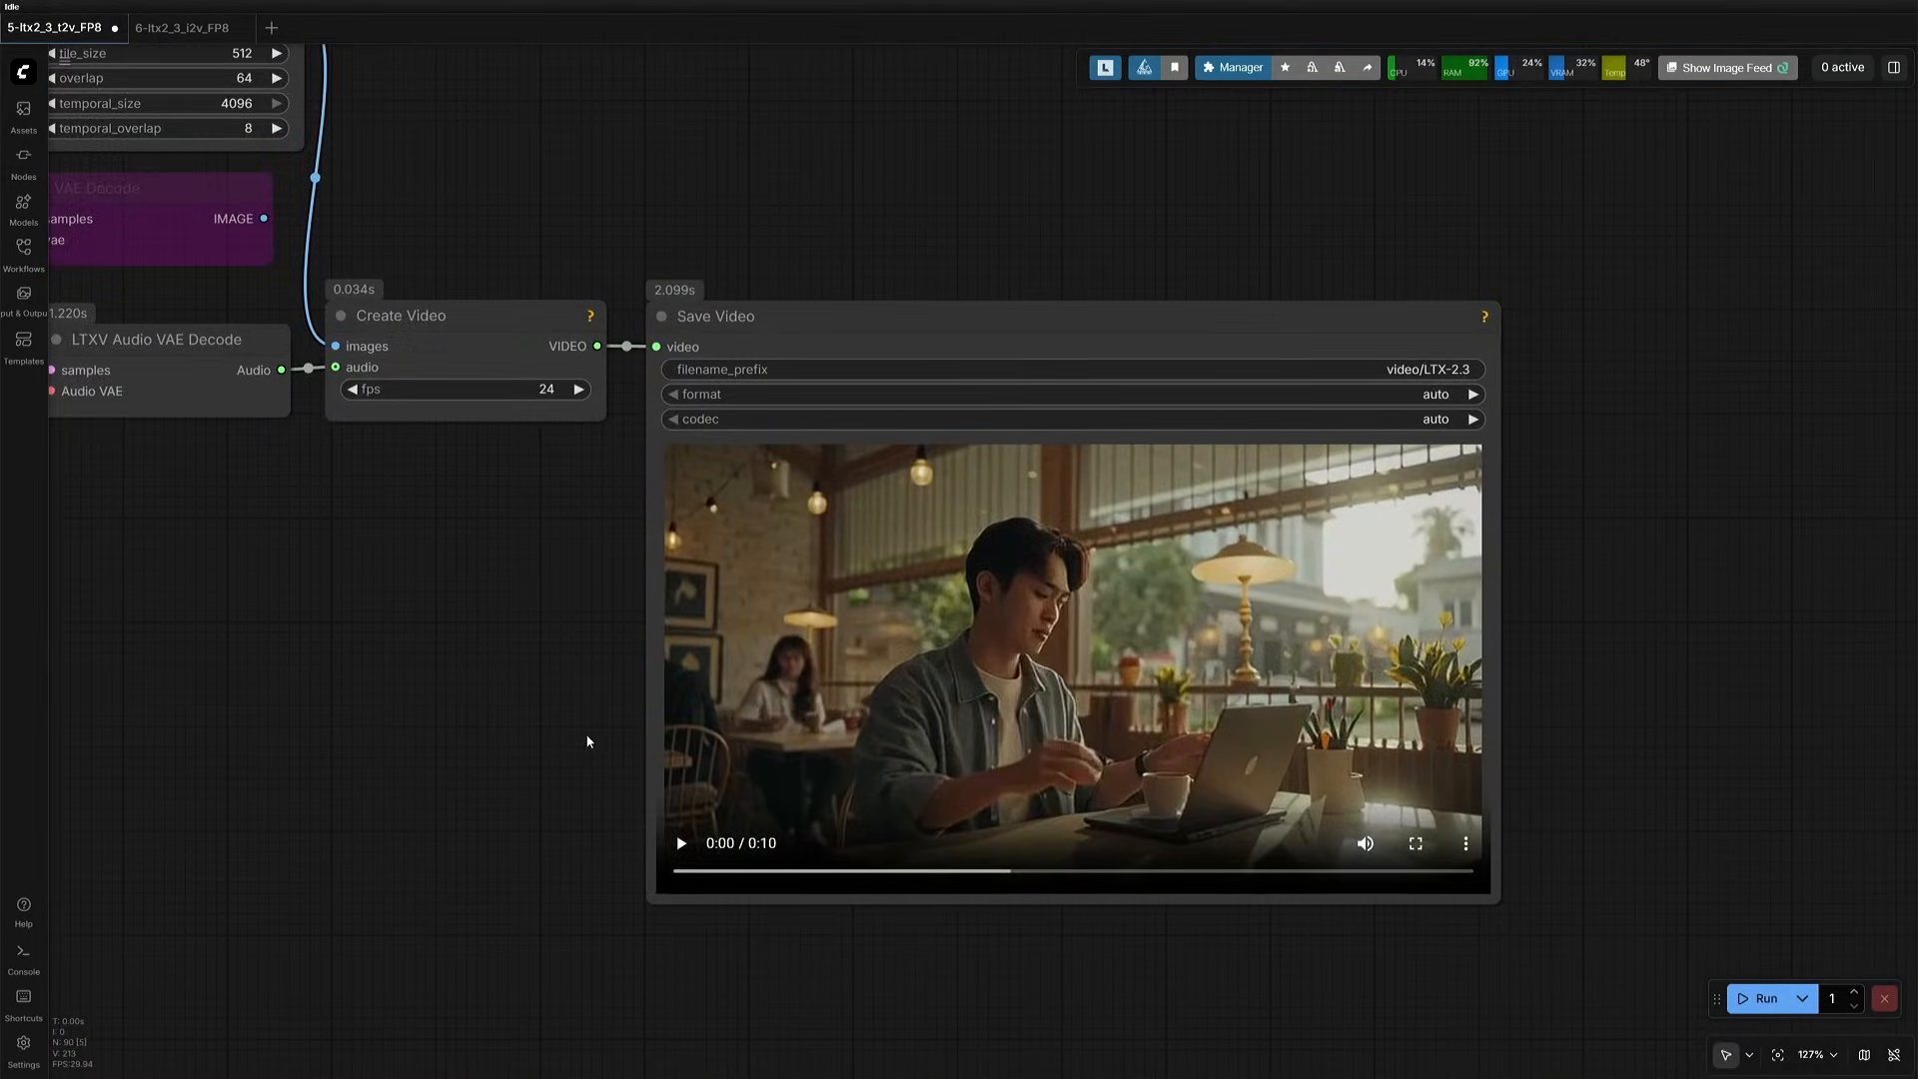
scroll(587, 740, "up", 2)
left_click(696, 864)
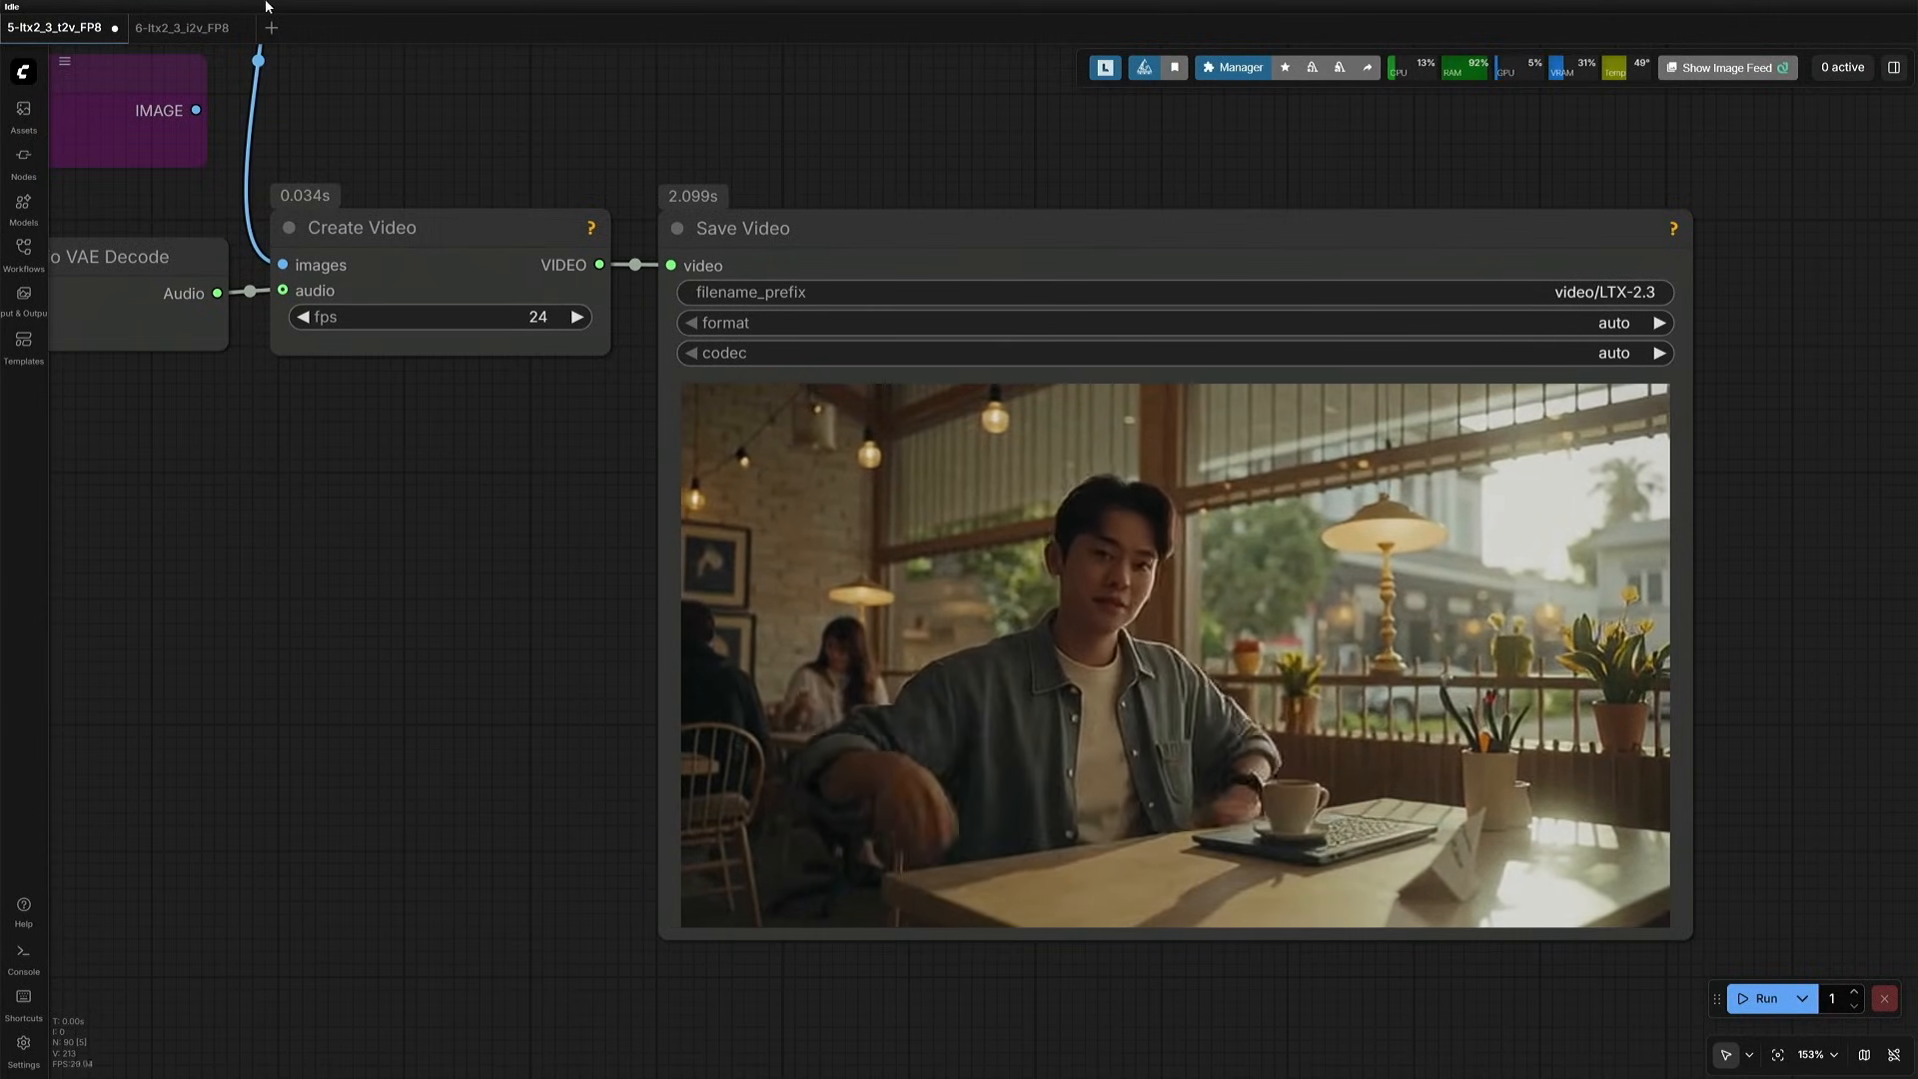
mouse_move(38, 45)
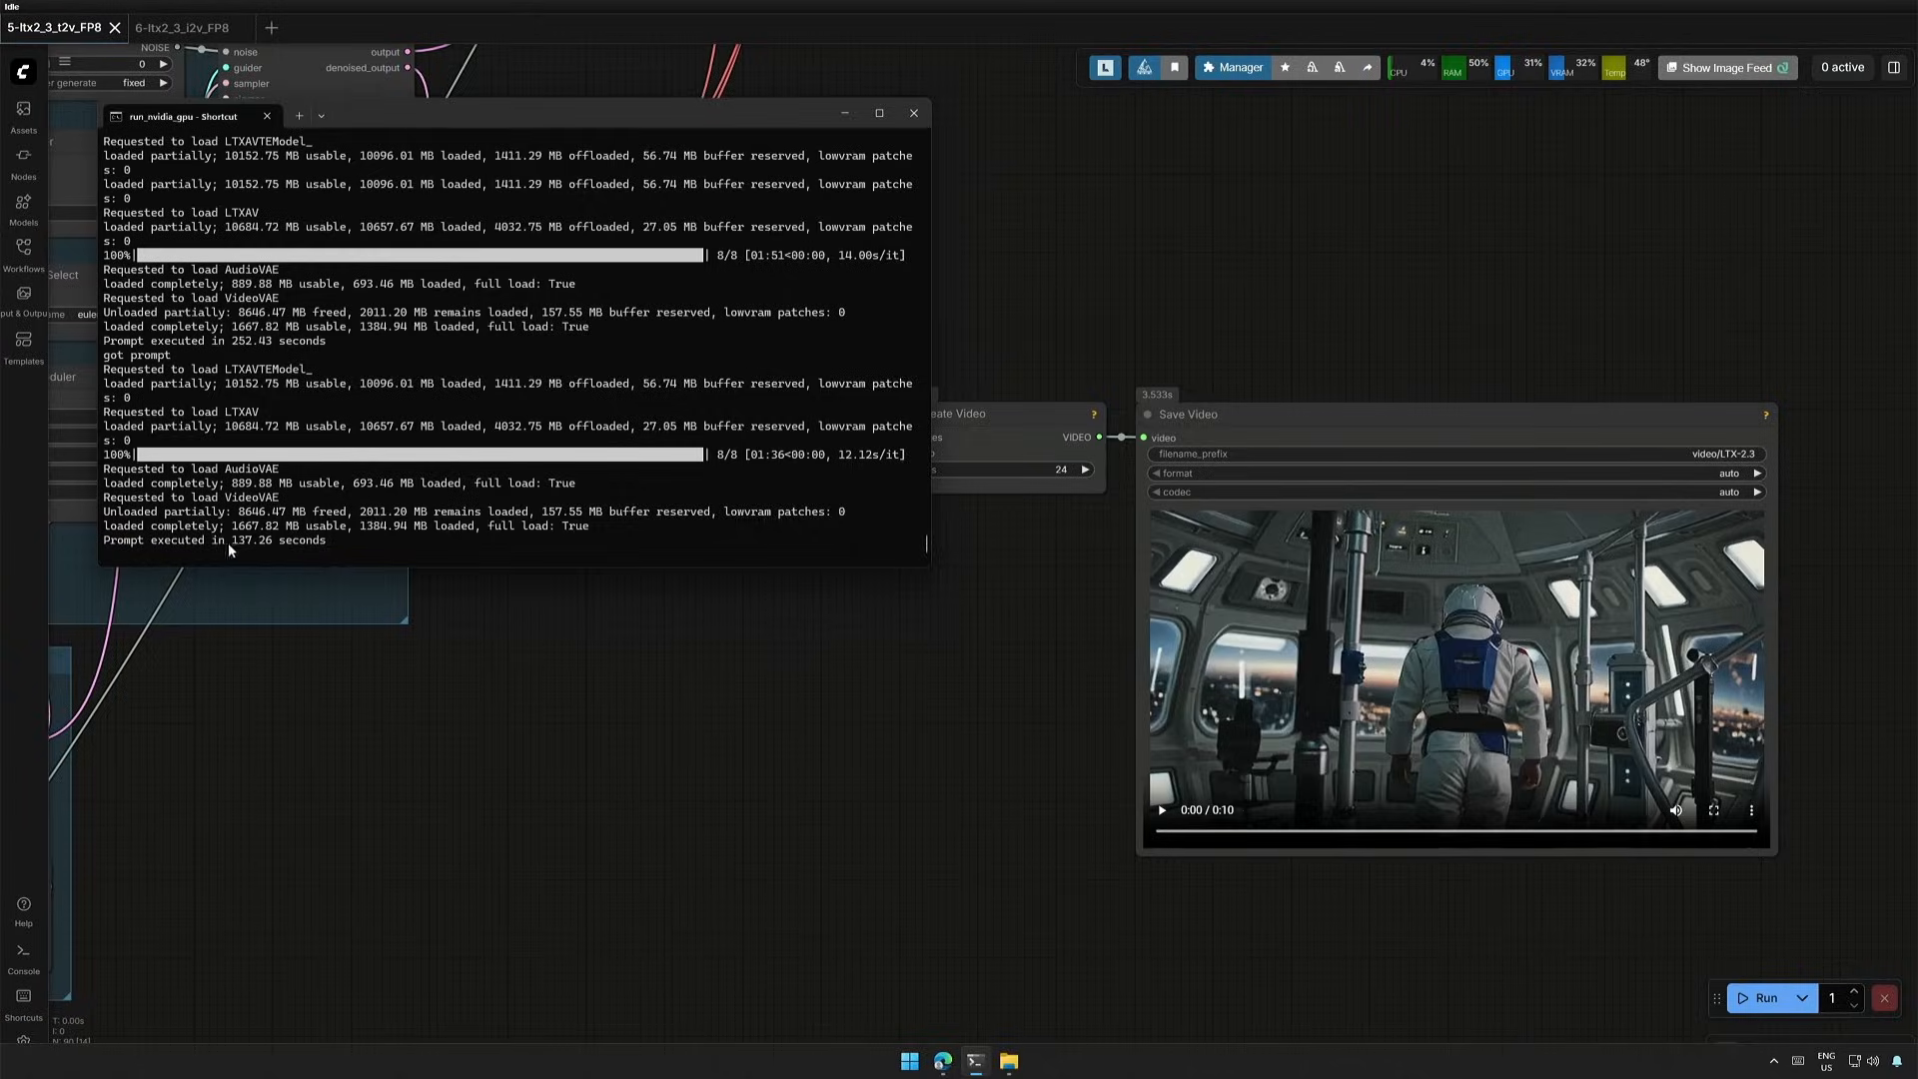
- Check the console execution time and play the clips for the astronaut, Retro News Host and Tech Reviewer prompts
left_click_drag(228, 550, 347, 557)
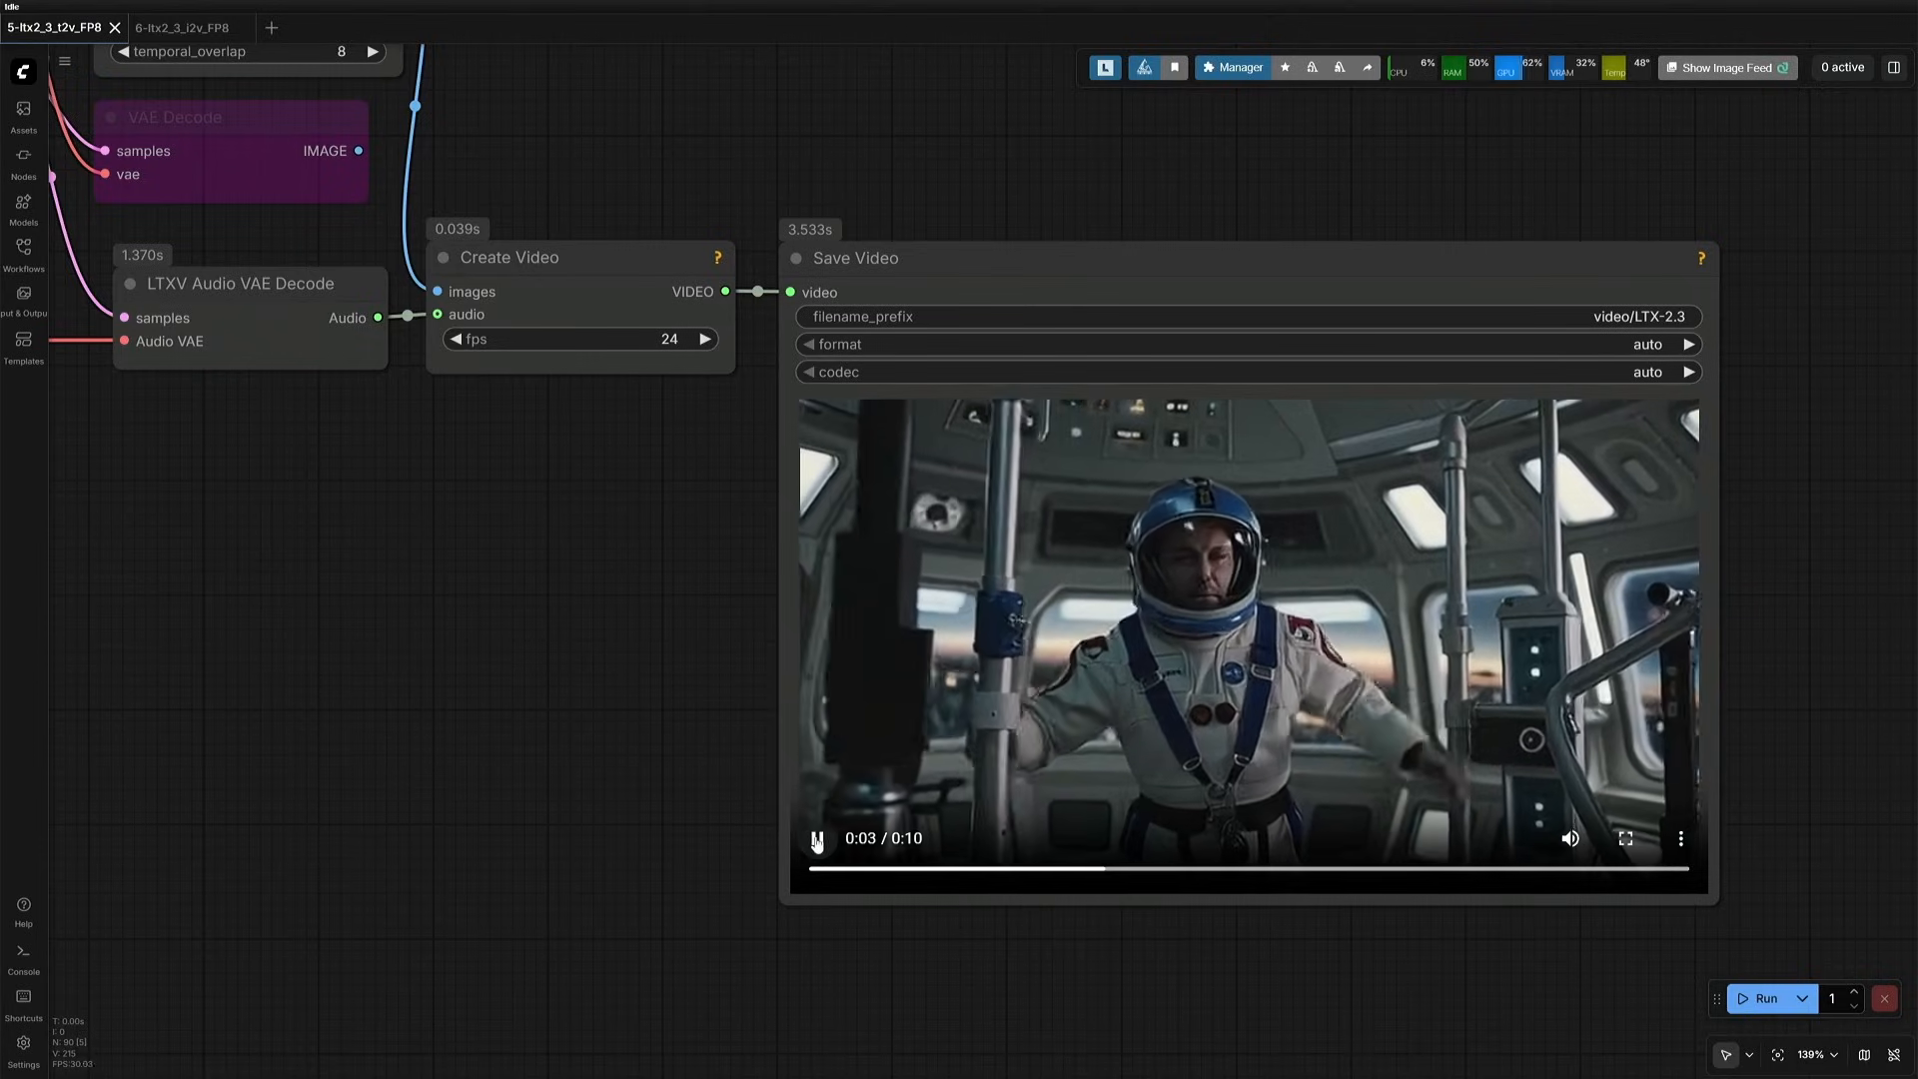
mouse_move(62, 17)
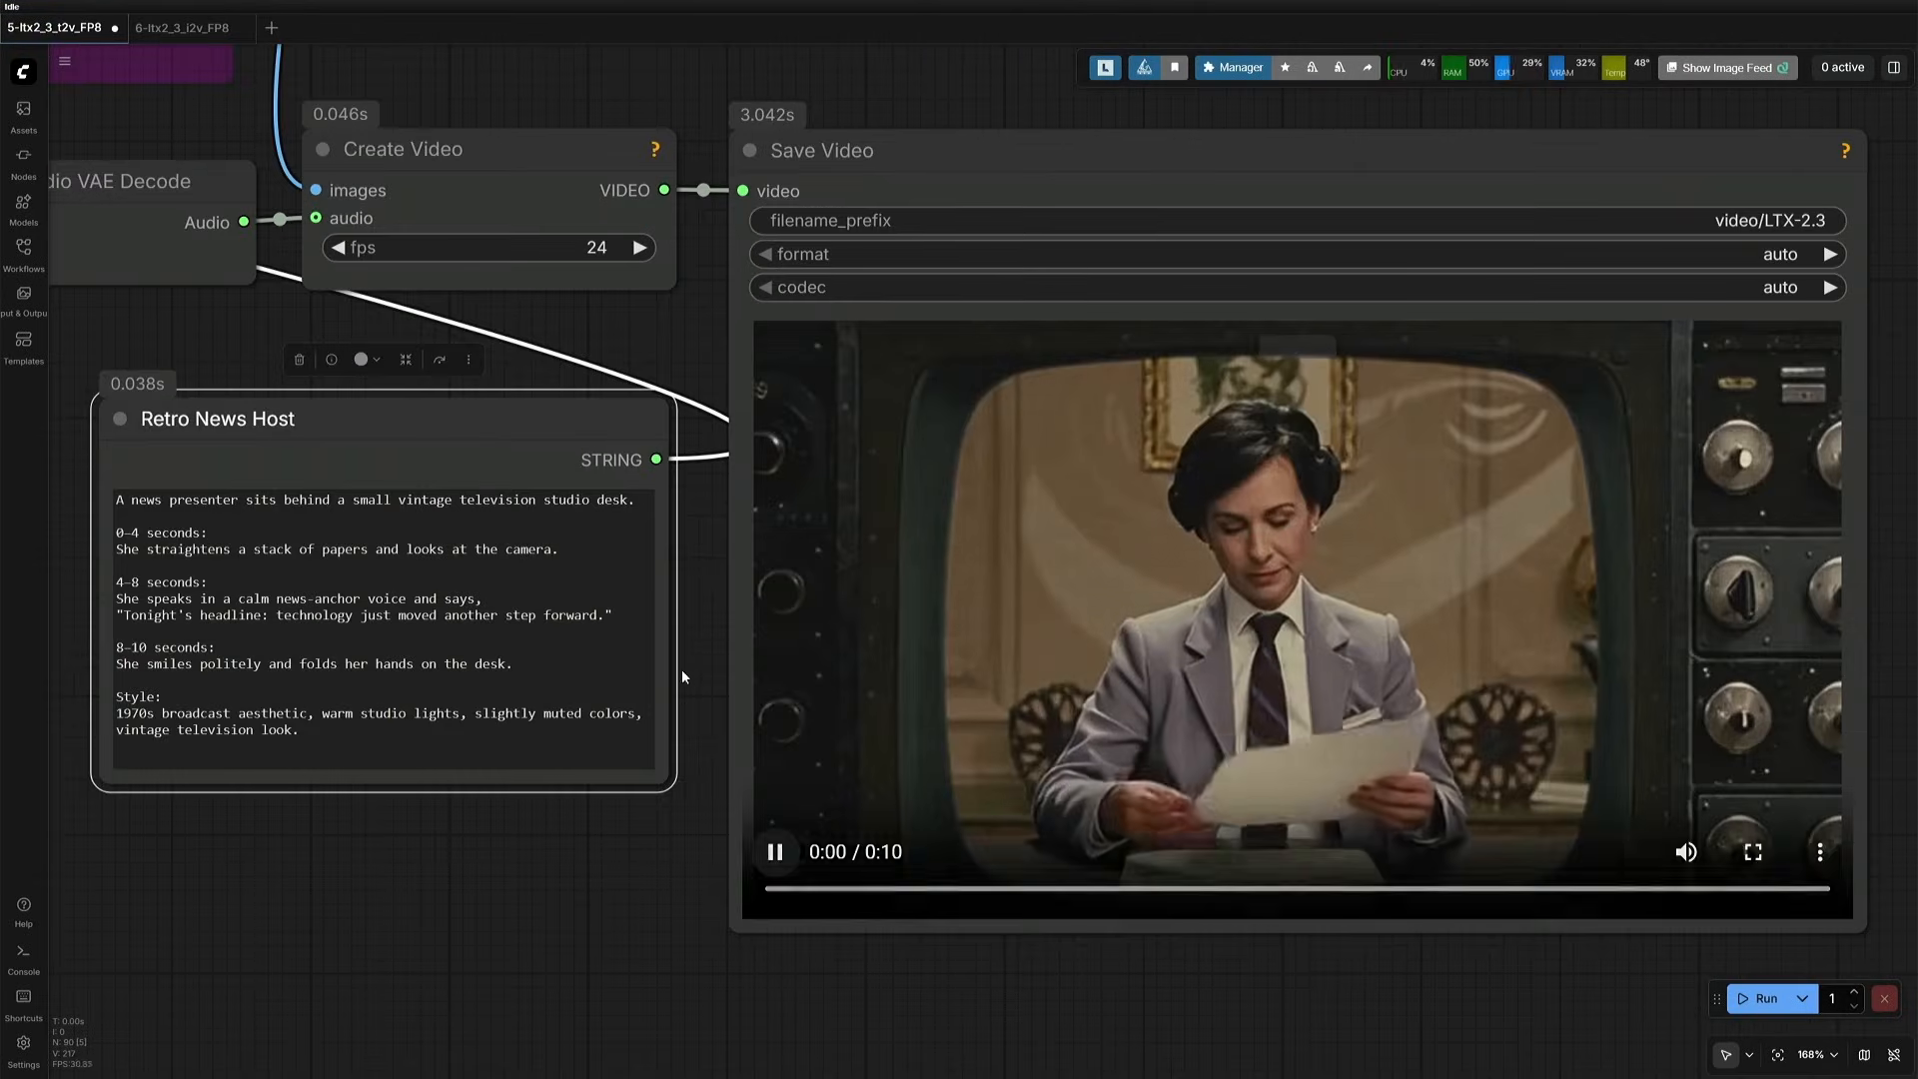
left_click(696, 671)
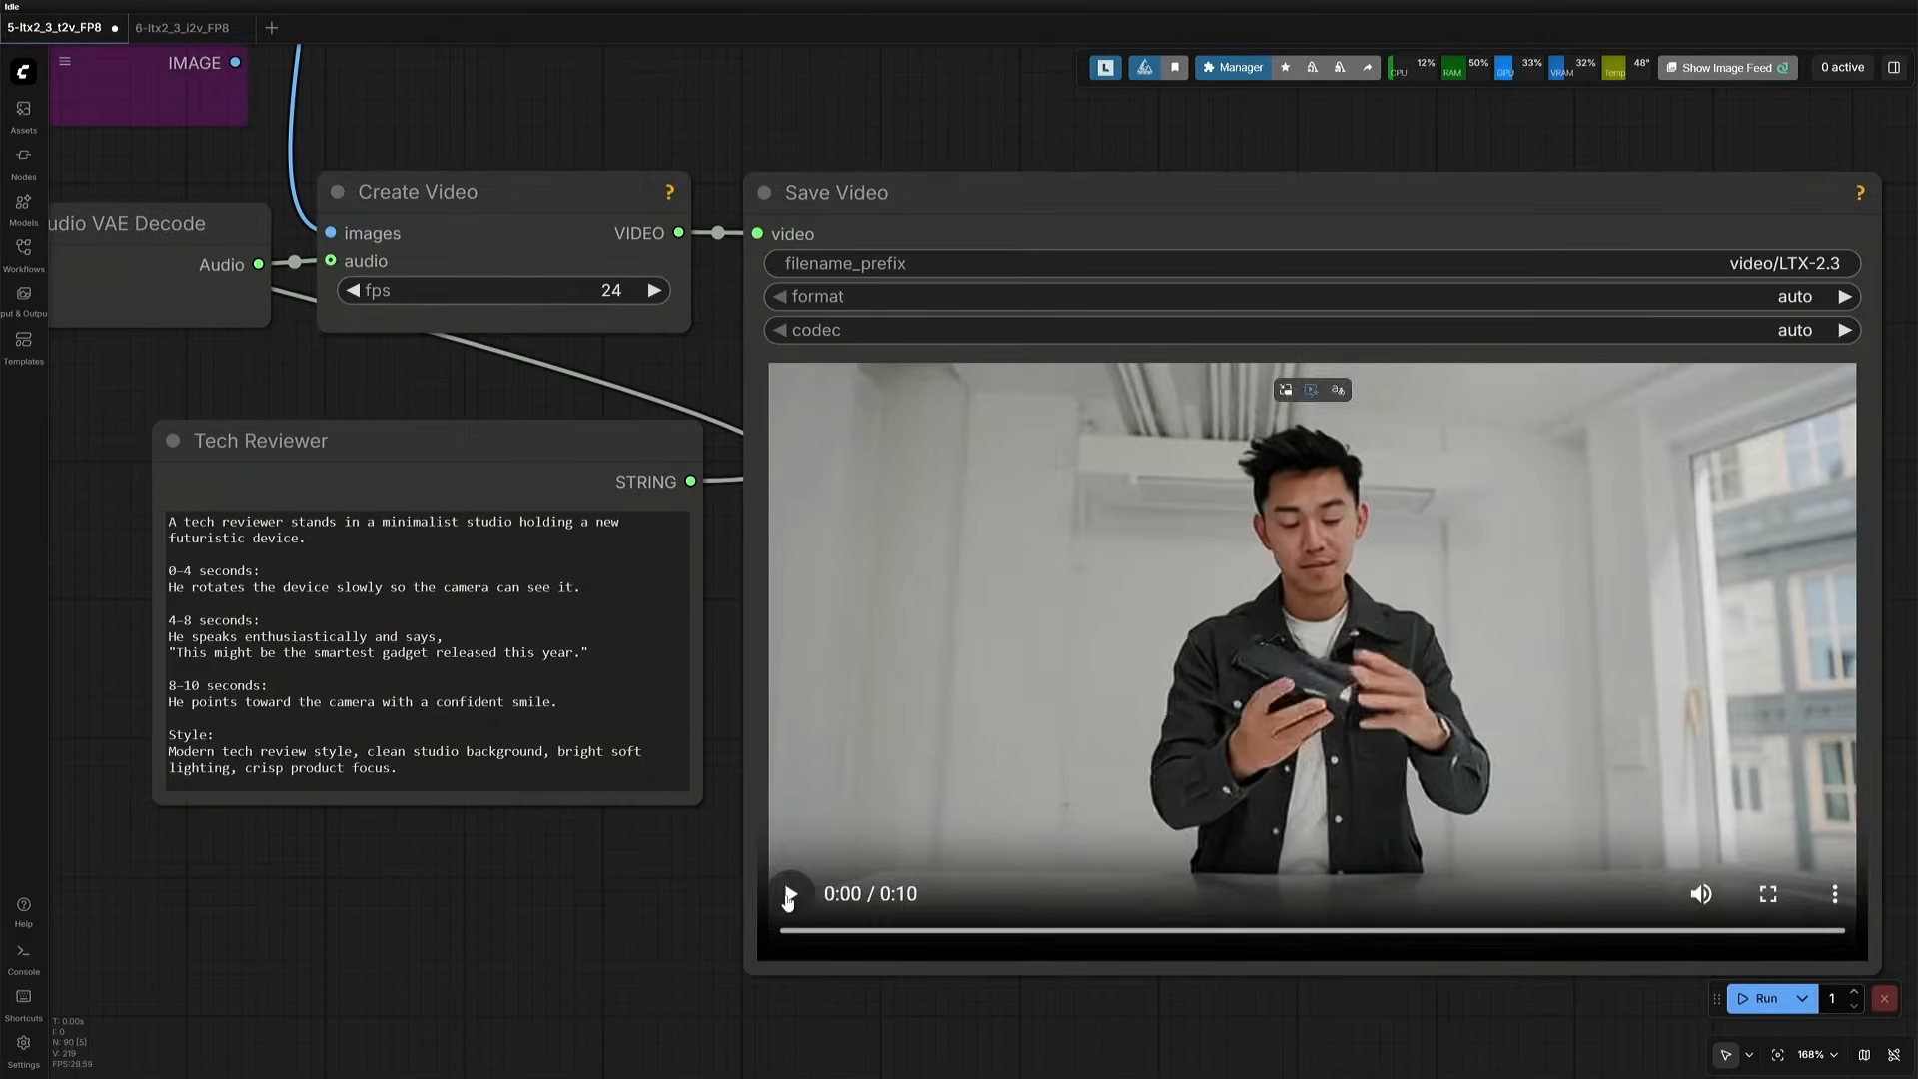
left_click(789, 894)
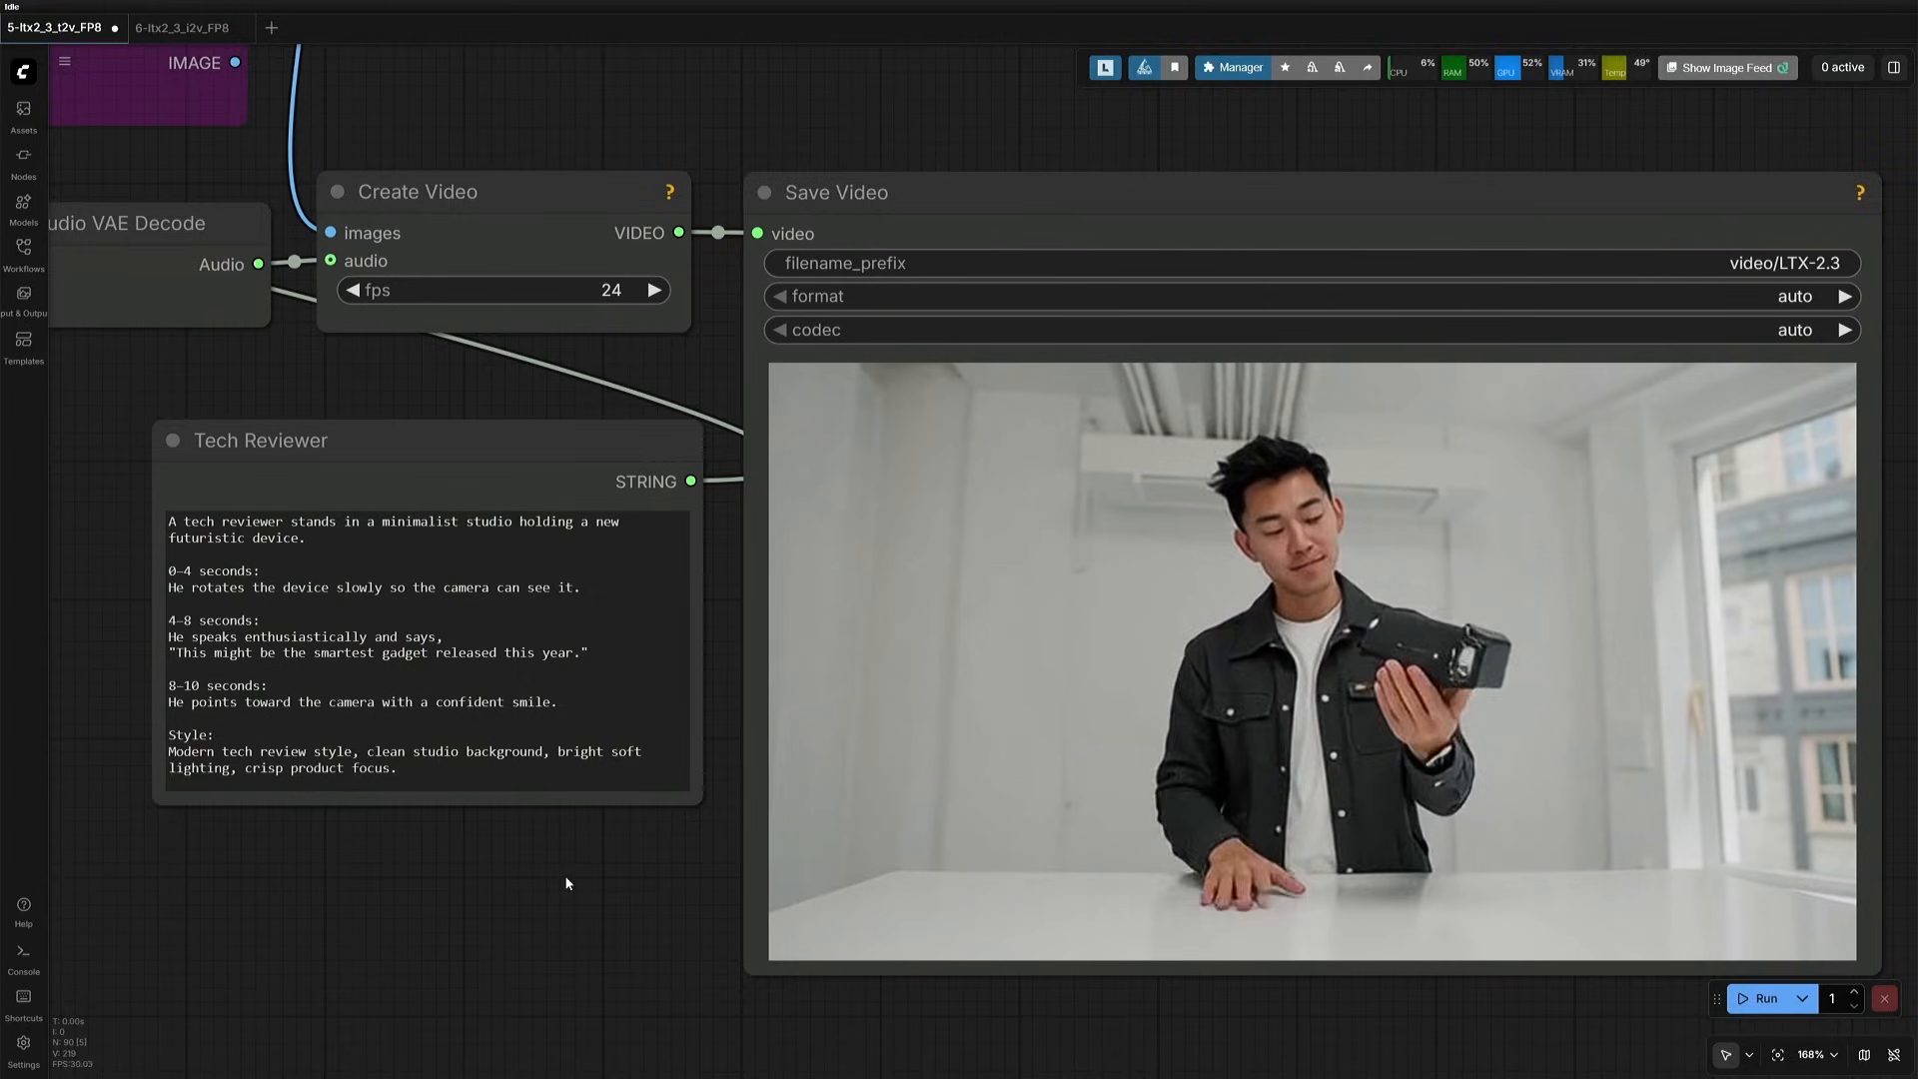
- Copy the GGUF and safetensors model, CLIP and VAE loader groups with their reroutes from 5-ltx2_3_t2v_FP8 into the 6-ltx2_3_i2v_FP8 workflow
scroll(567, 883, "down", 10)
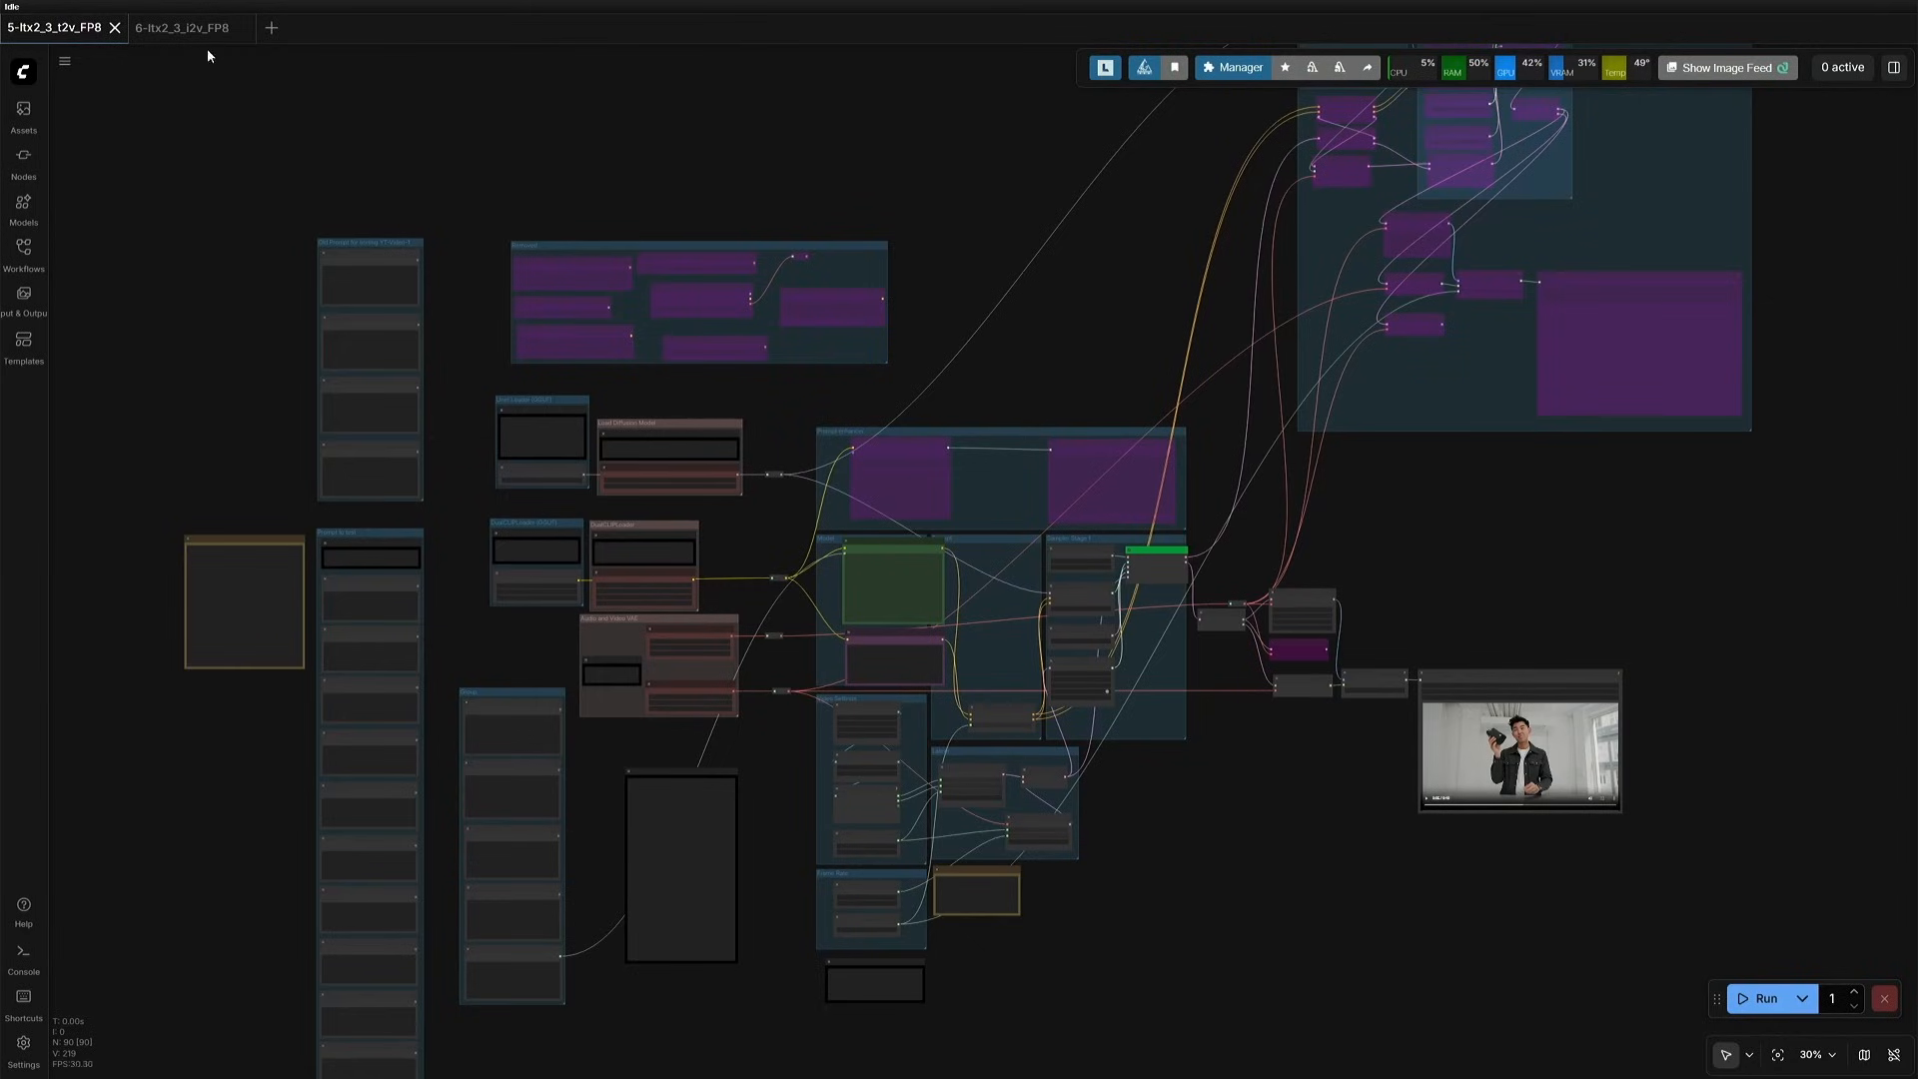
left_click(200, 28)
scroll(285, 475, "down", 6)
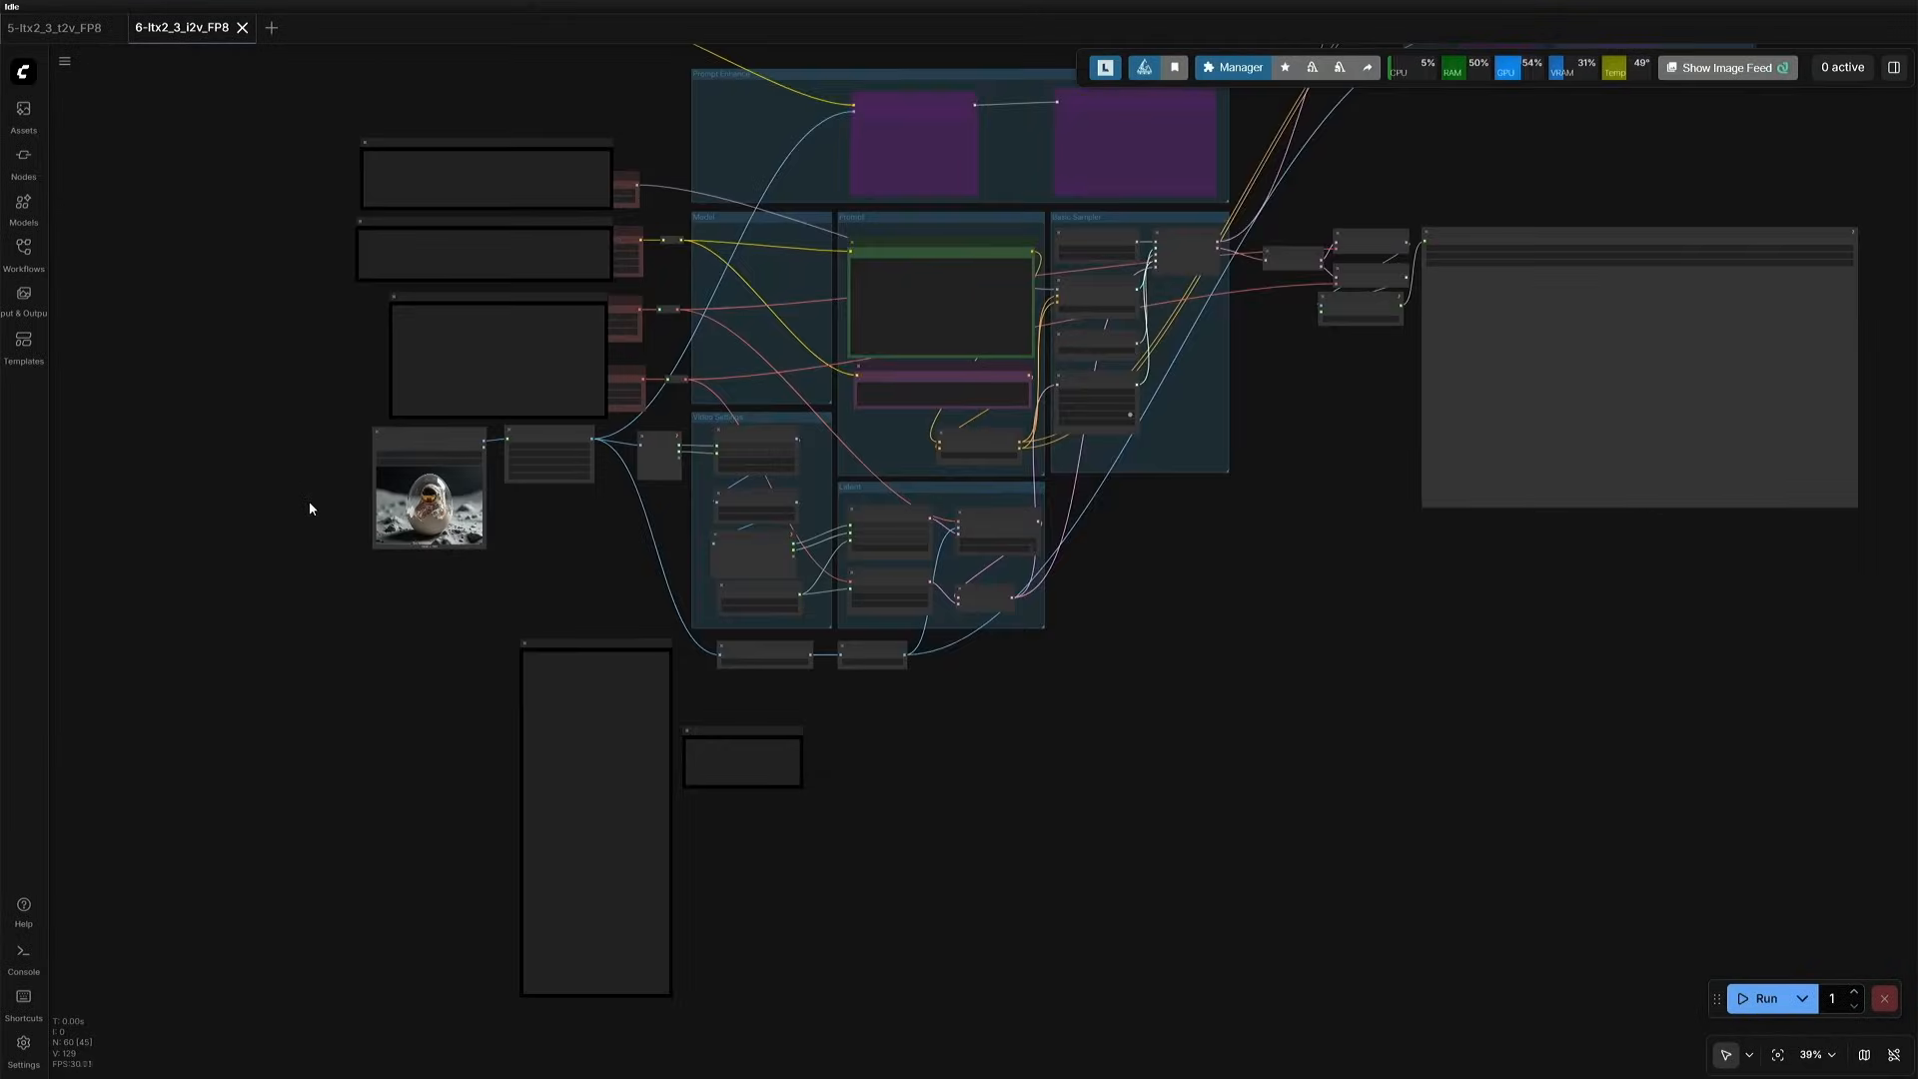
left_click_drag(242, 483, 203, 657)
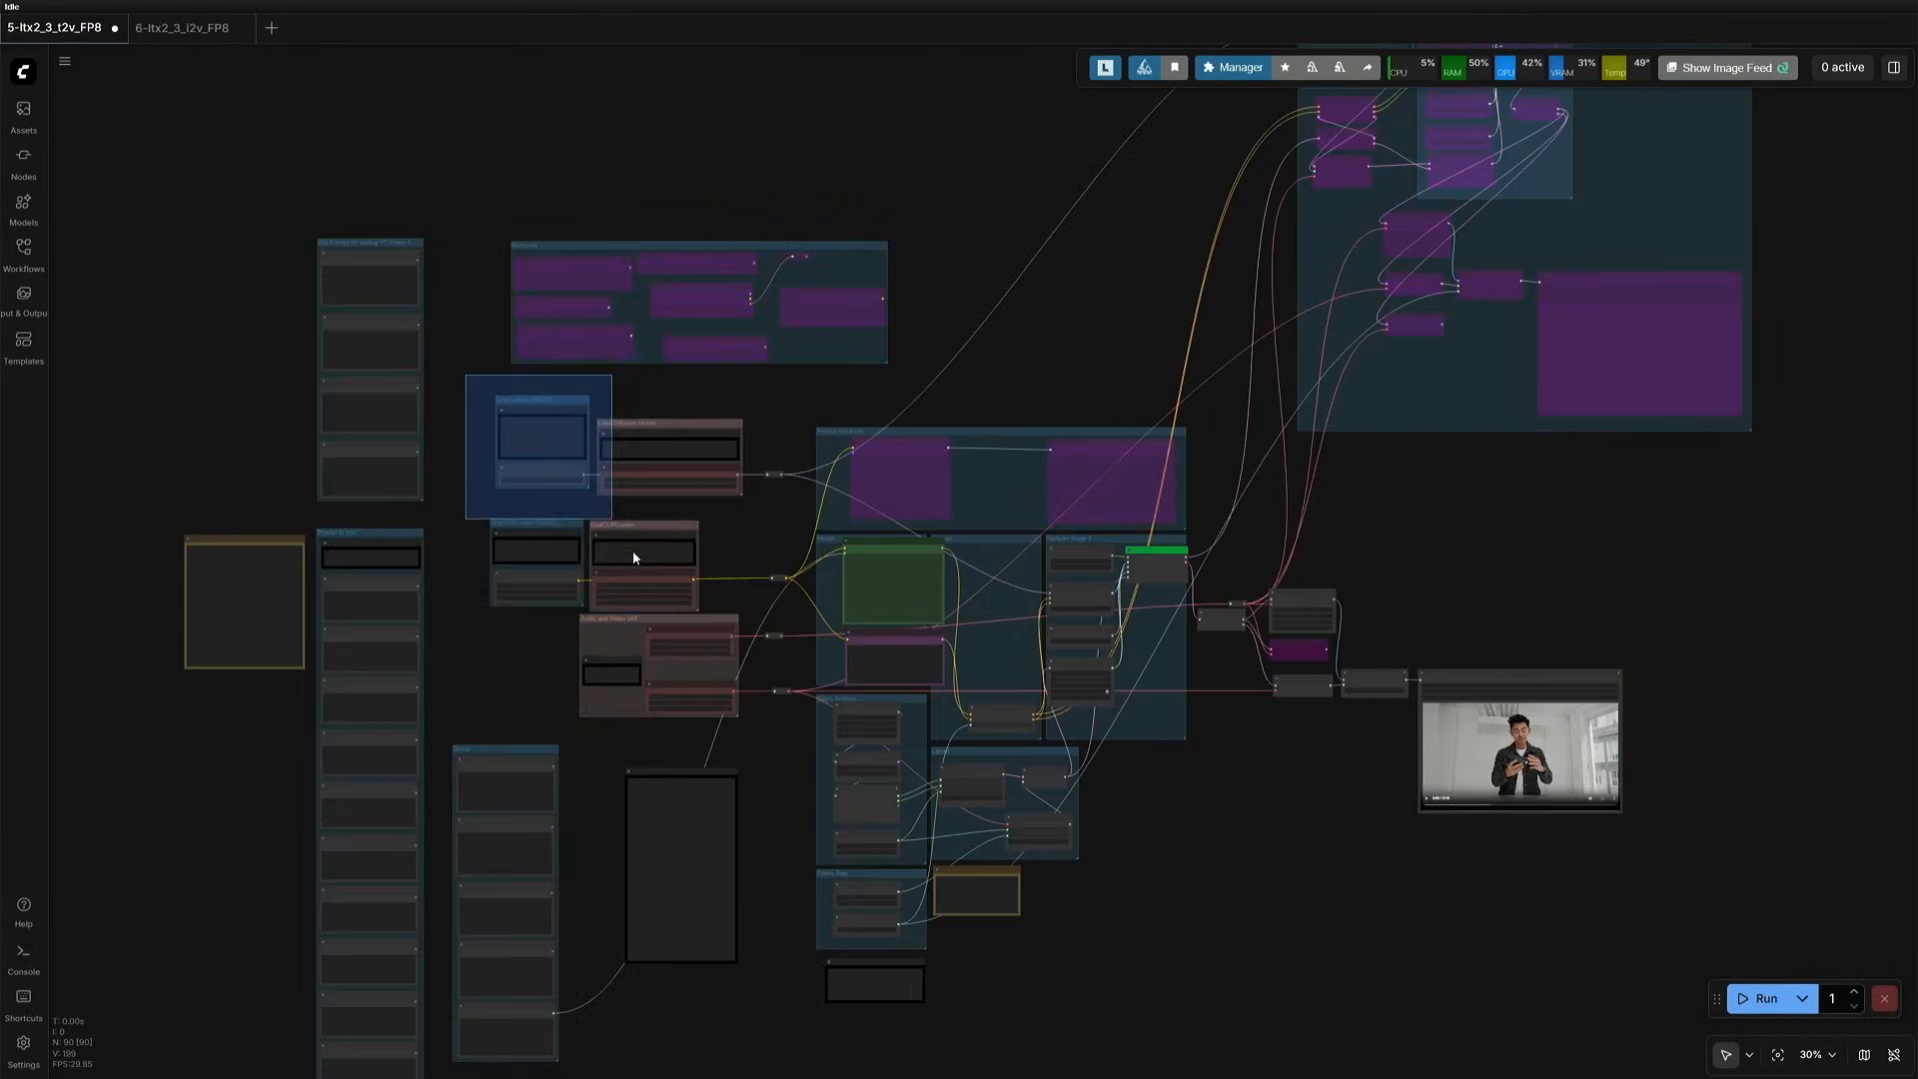
left_click_drag(632, 549, 799, 737)
key("ctrl+c")
left_click(182, 27)
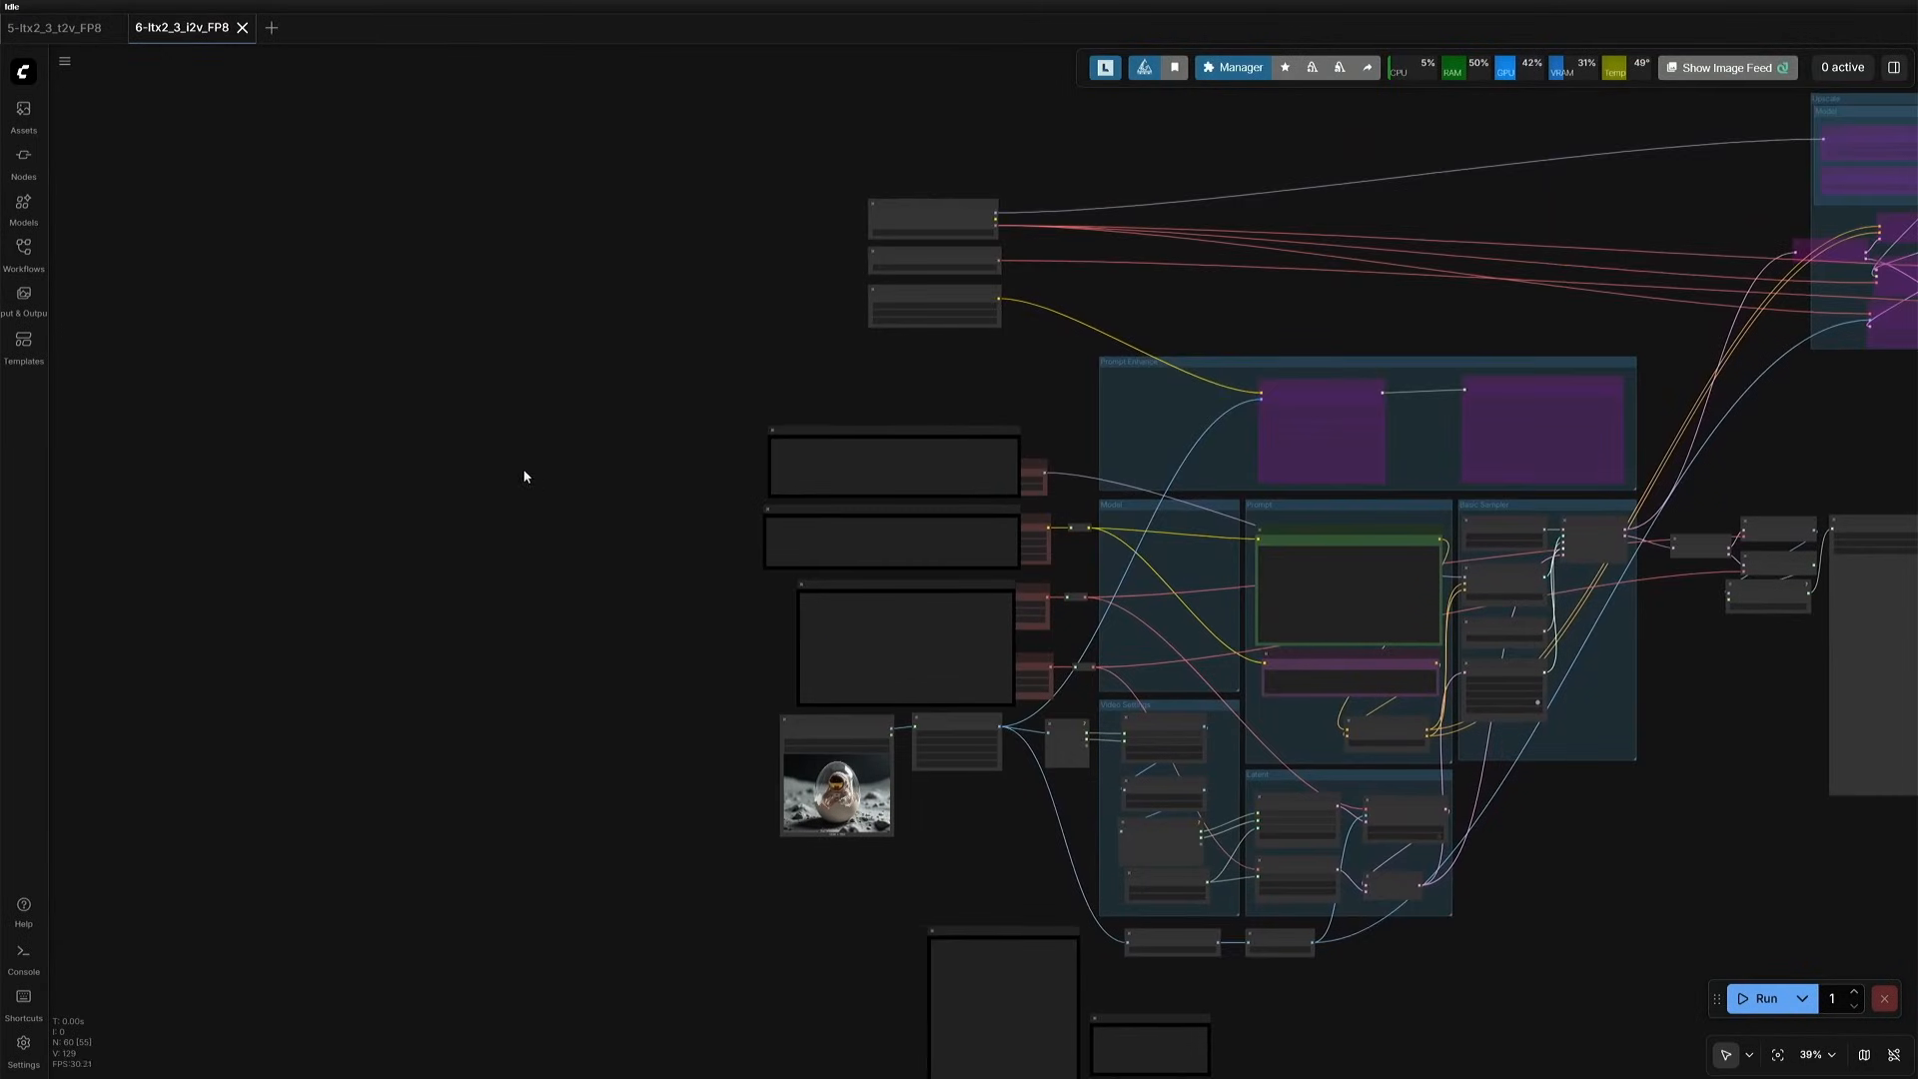
key("ctrl+v")
left_click_drag(677, 454, 604, 429)
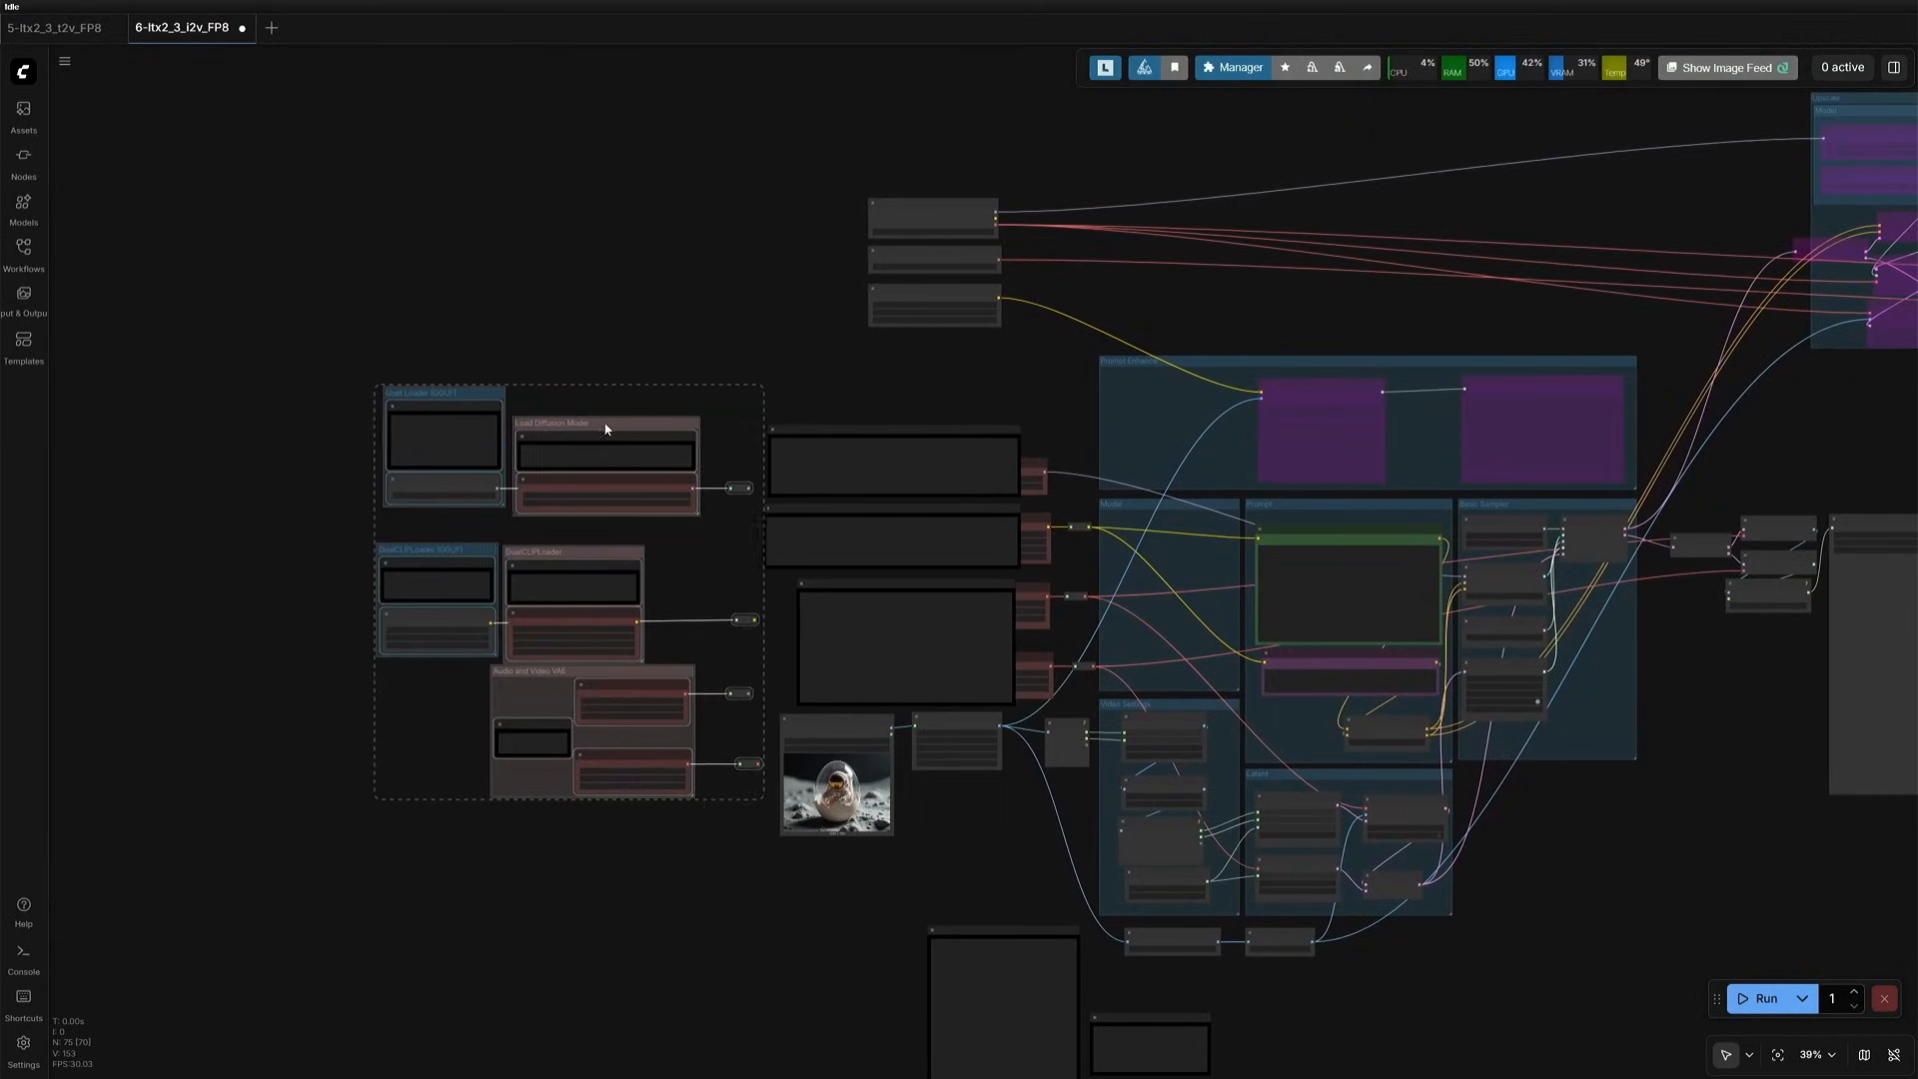
left_click_drag(732, 441, 810, 89)
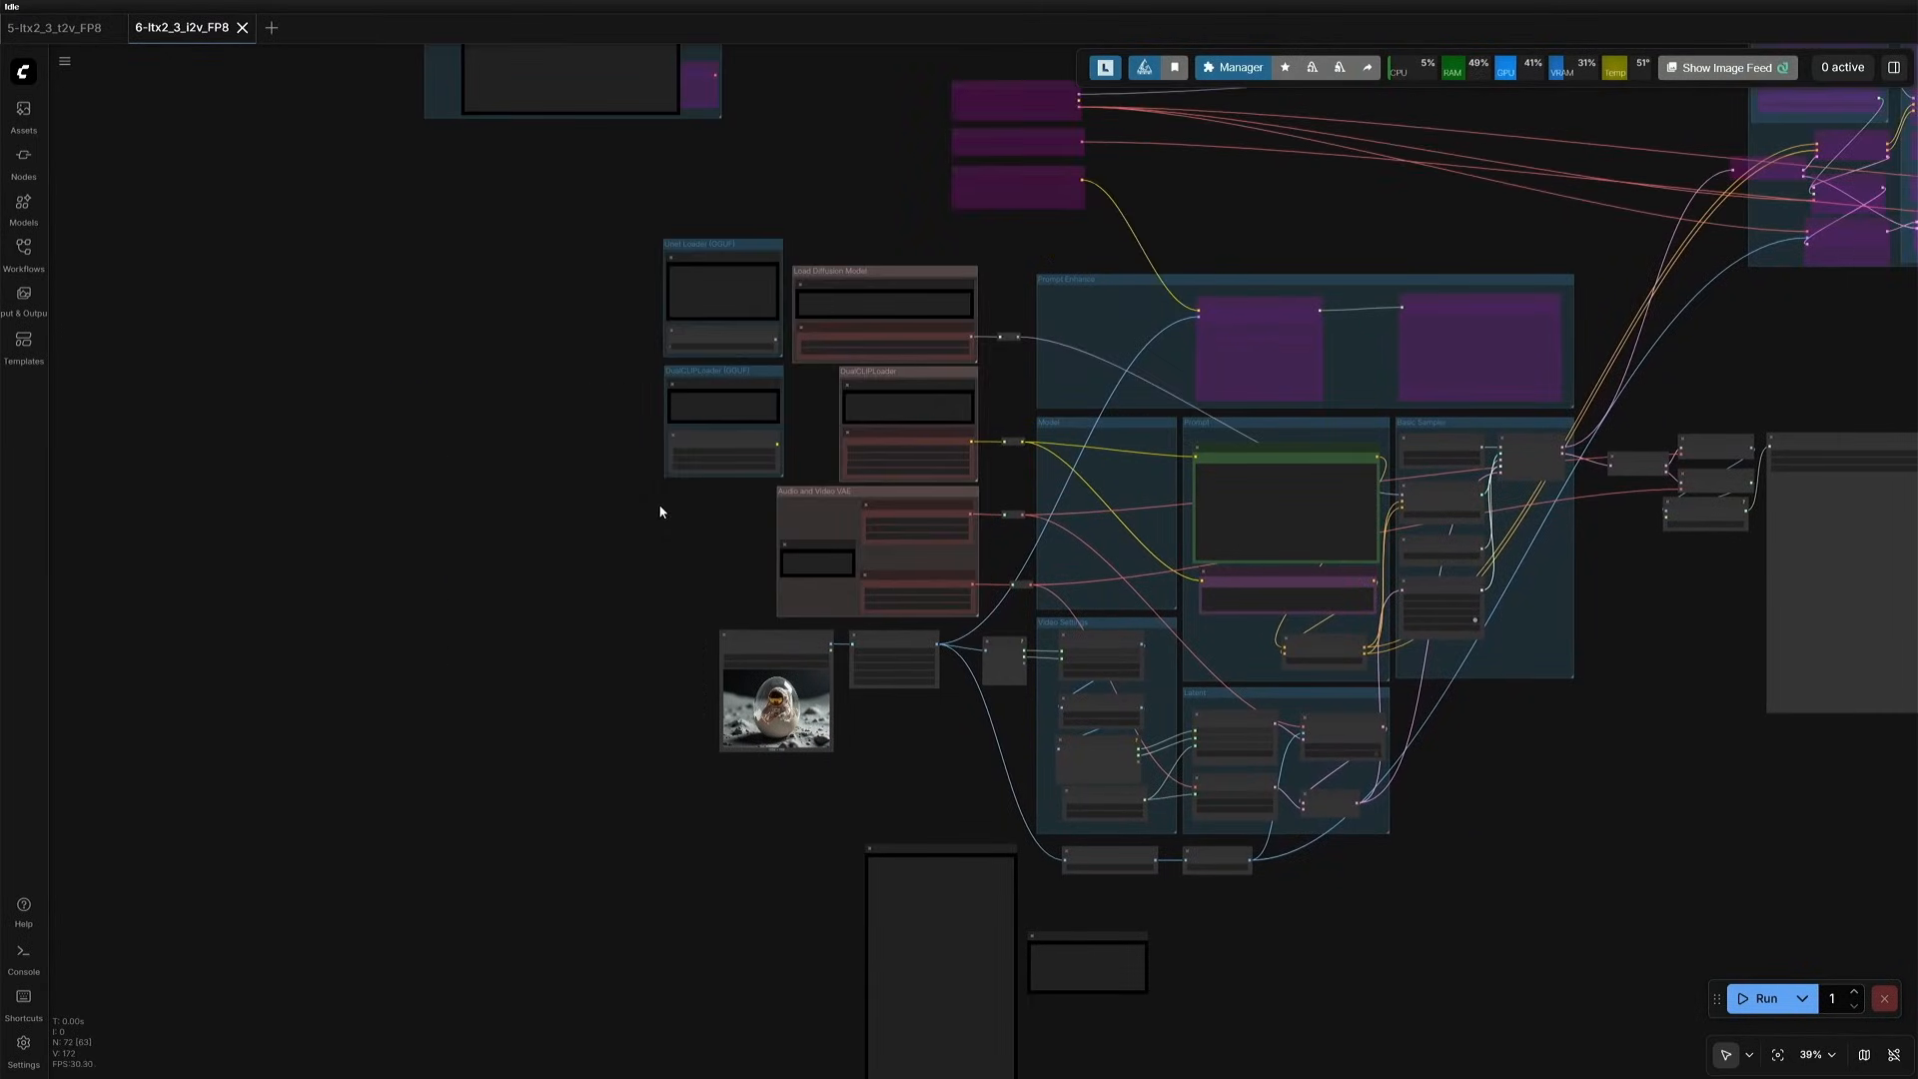
scroll(660, 510, "up", 3)
left_click_drag(669, 519, 411, 455)
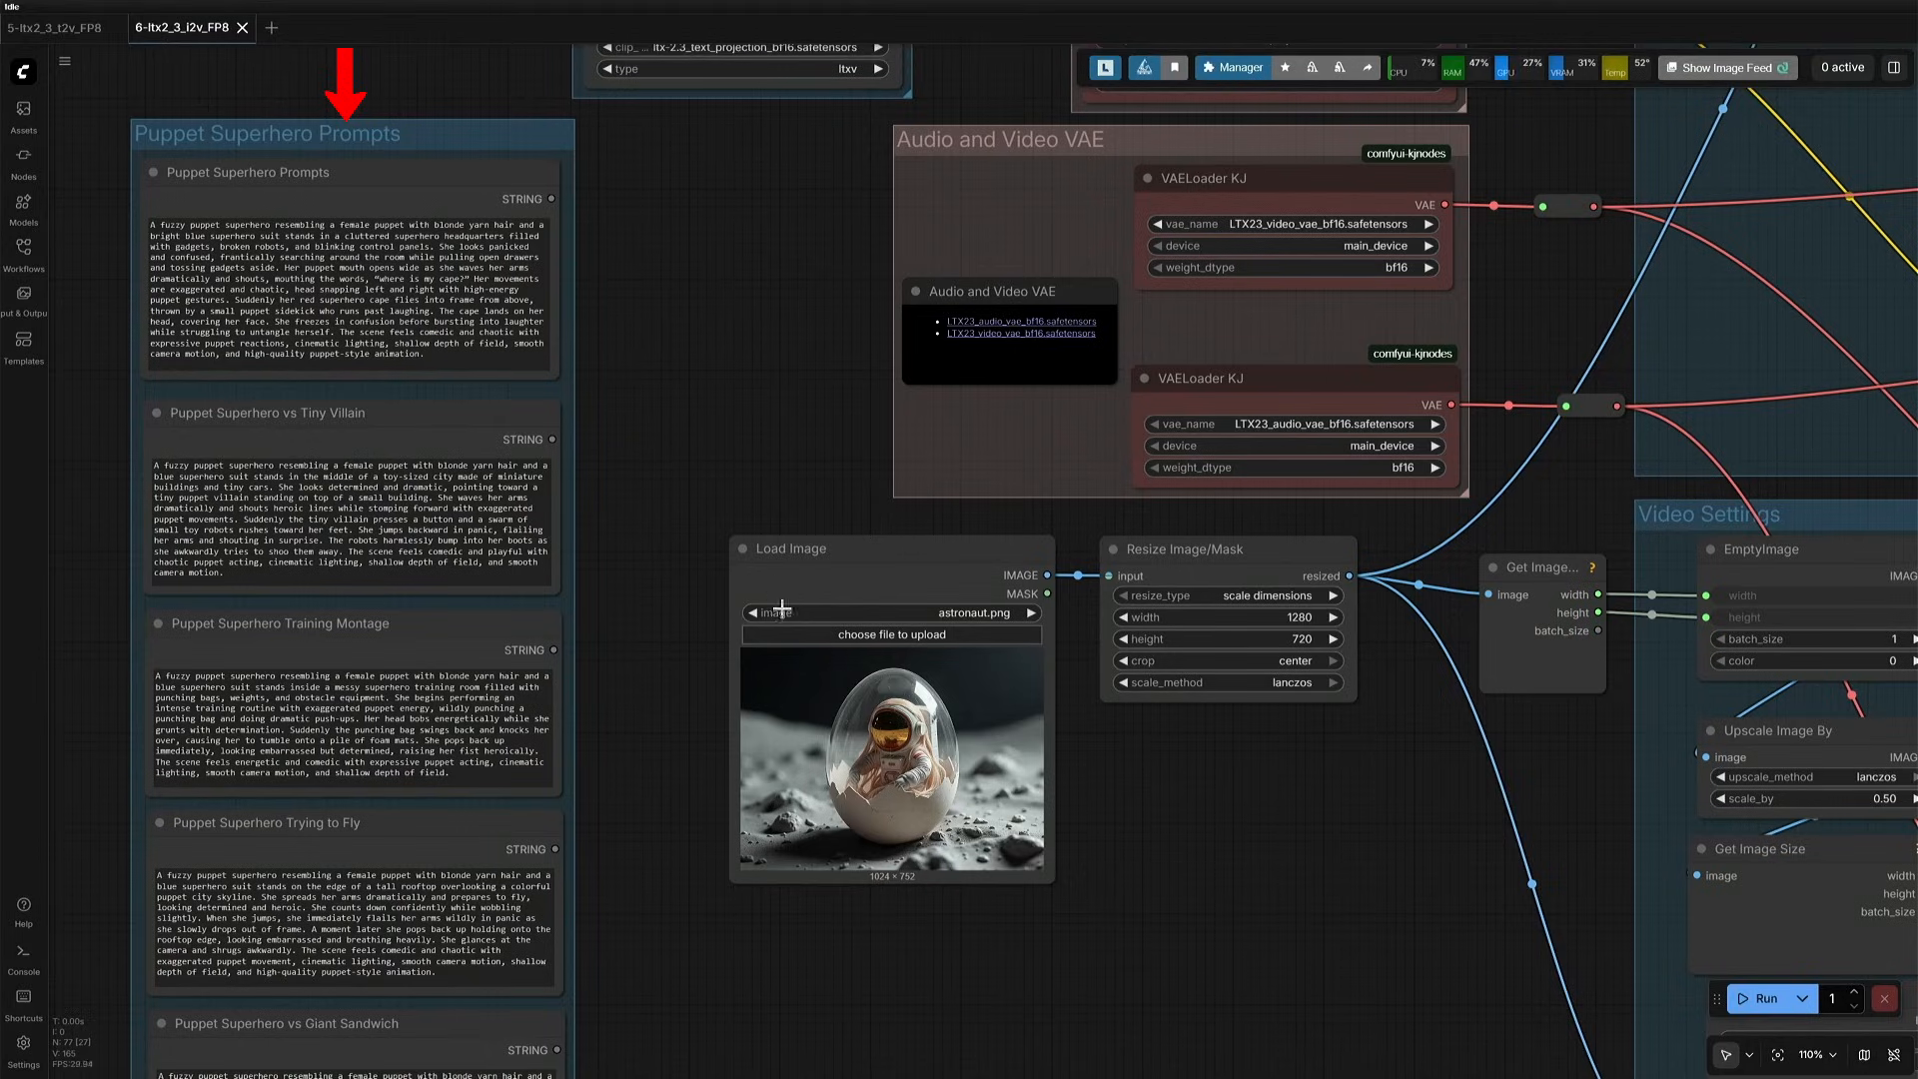
- Load supergirl.png as the input image and set the video Length value to 241
left_click(826, 643)
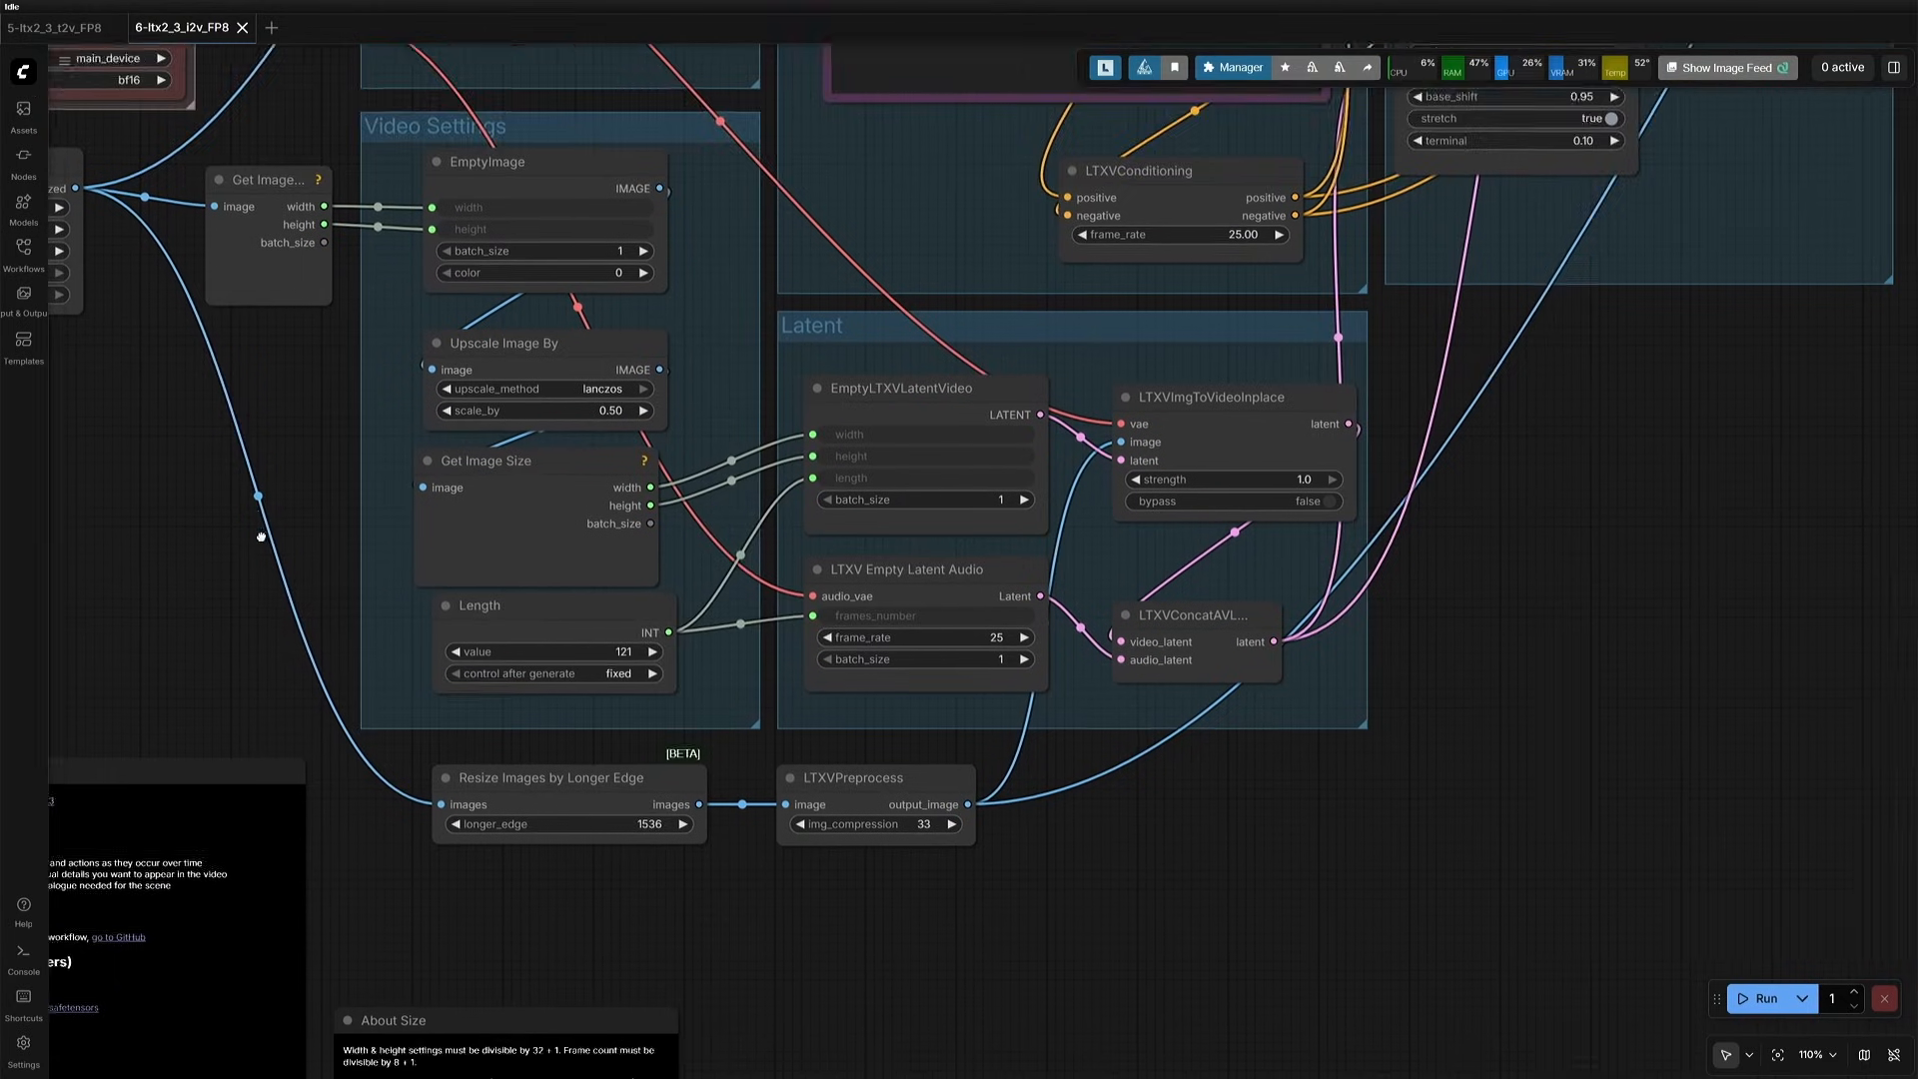
left_click(586, 562)
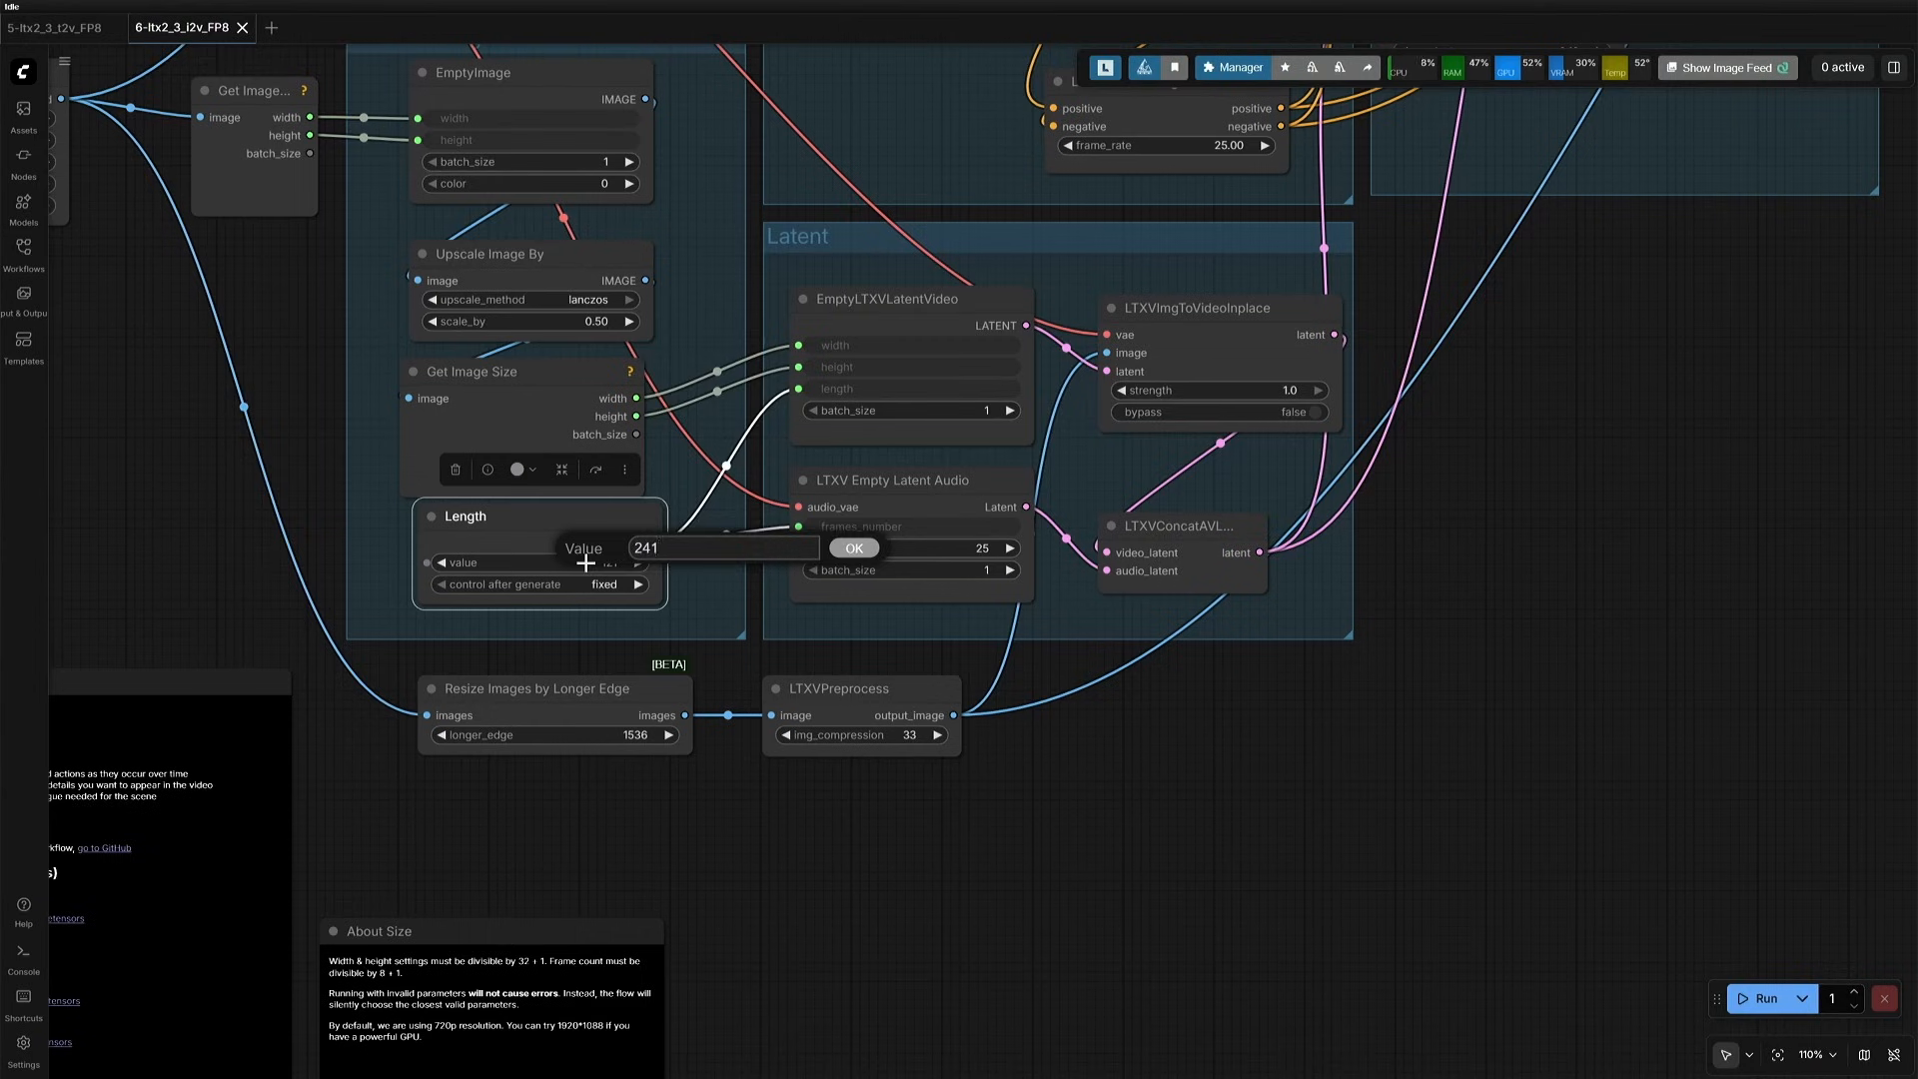
type("241")
key("Return")
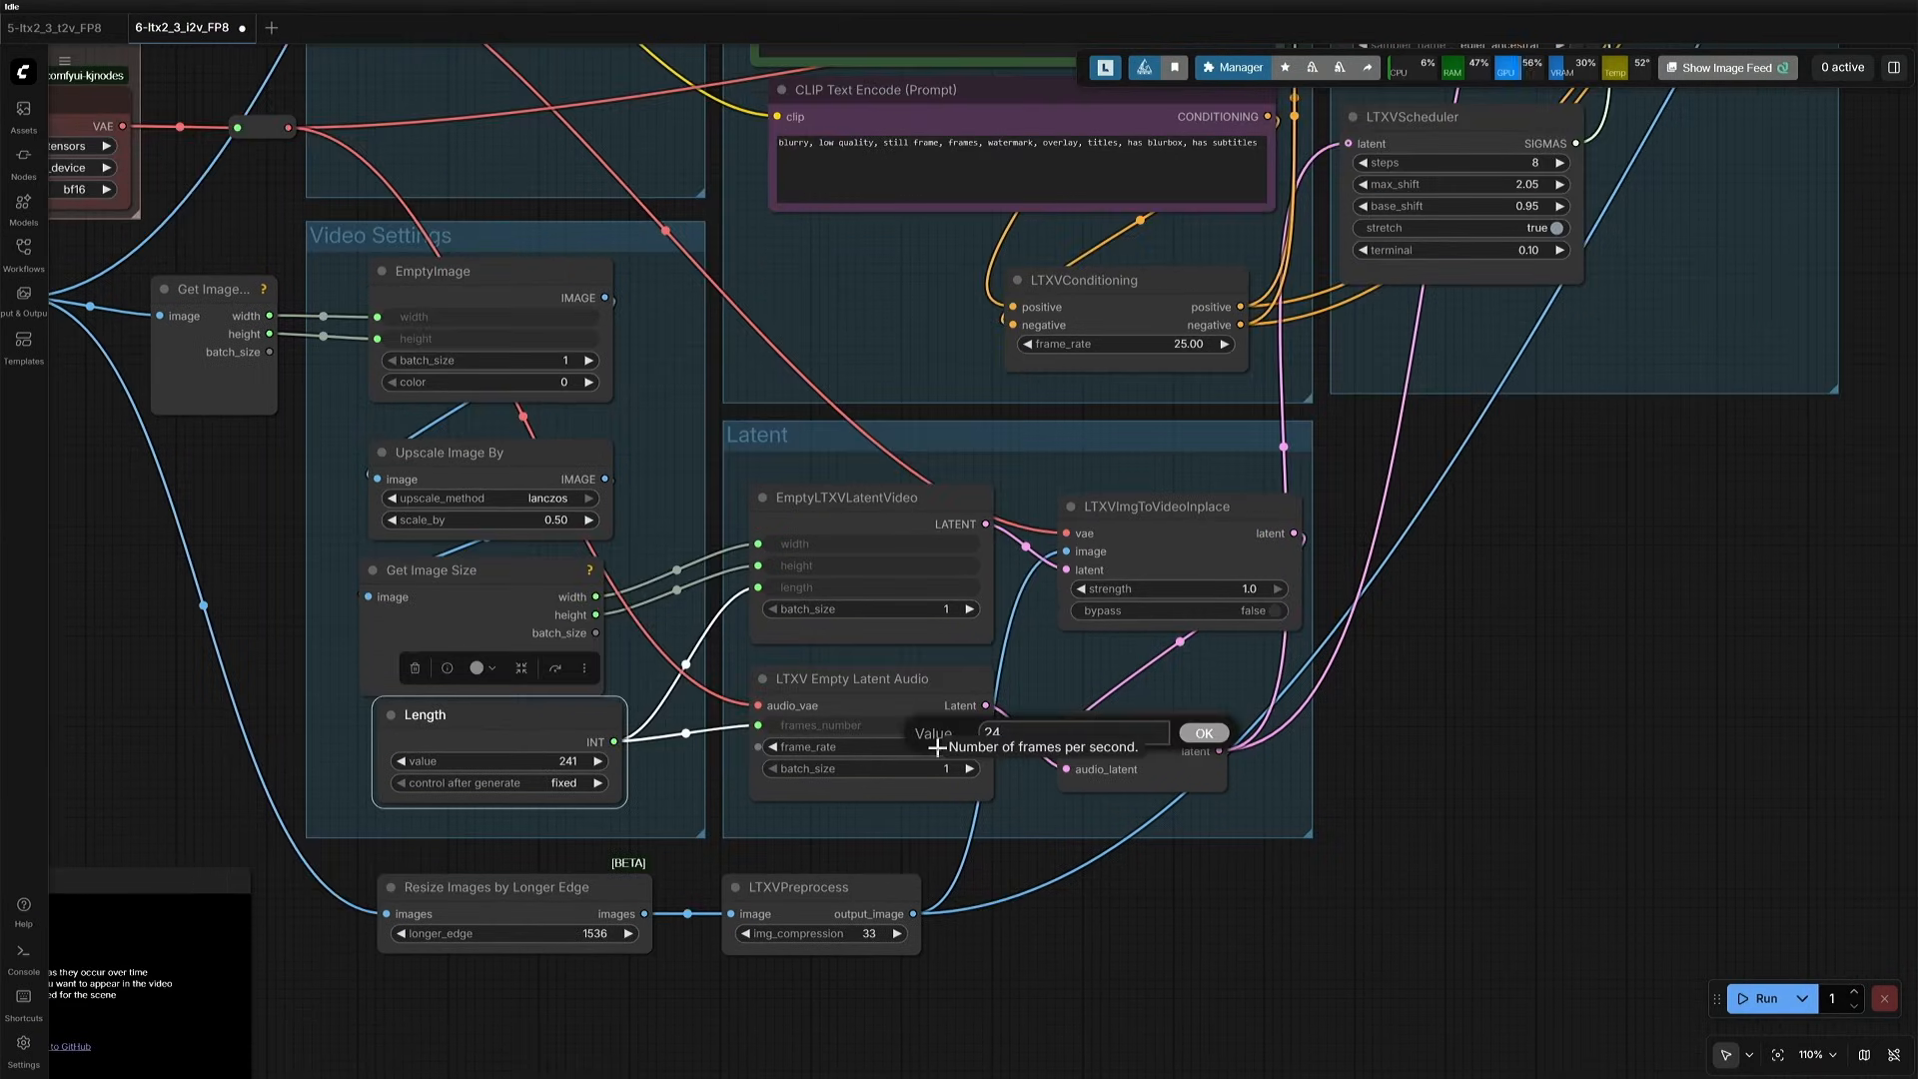
key("Return")
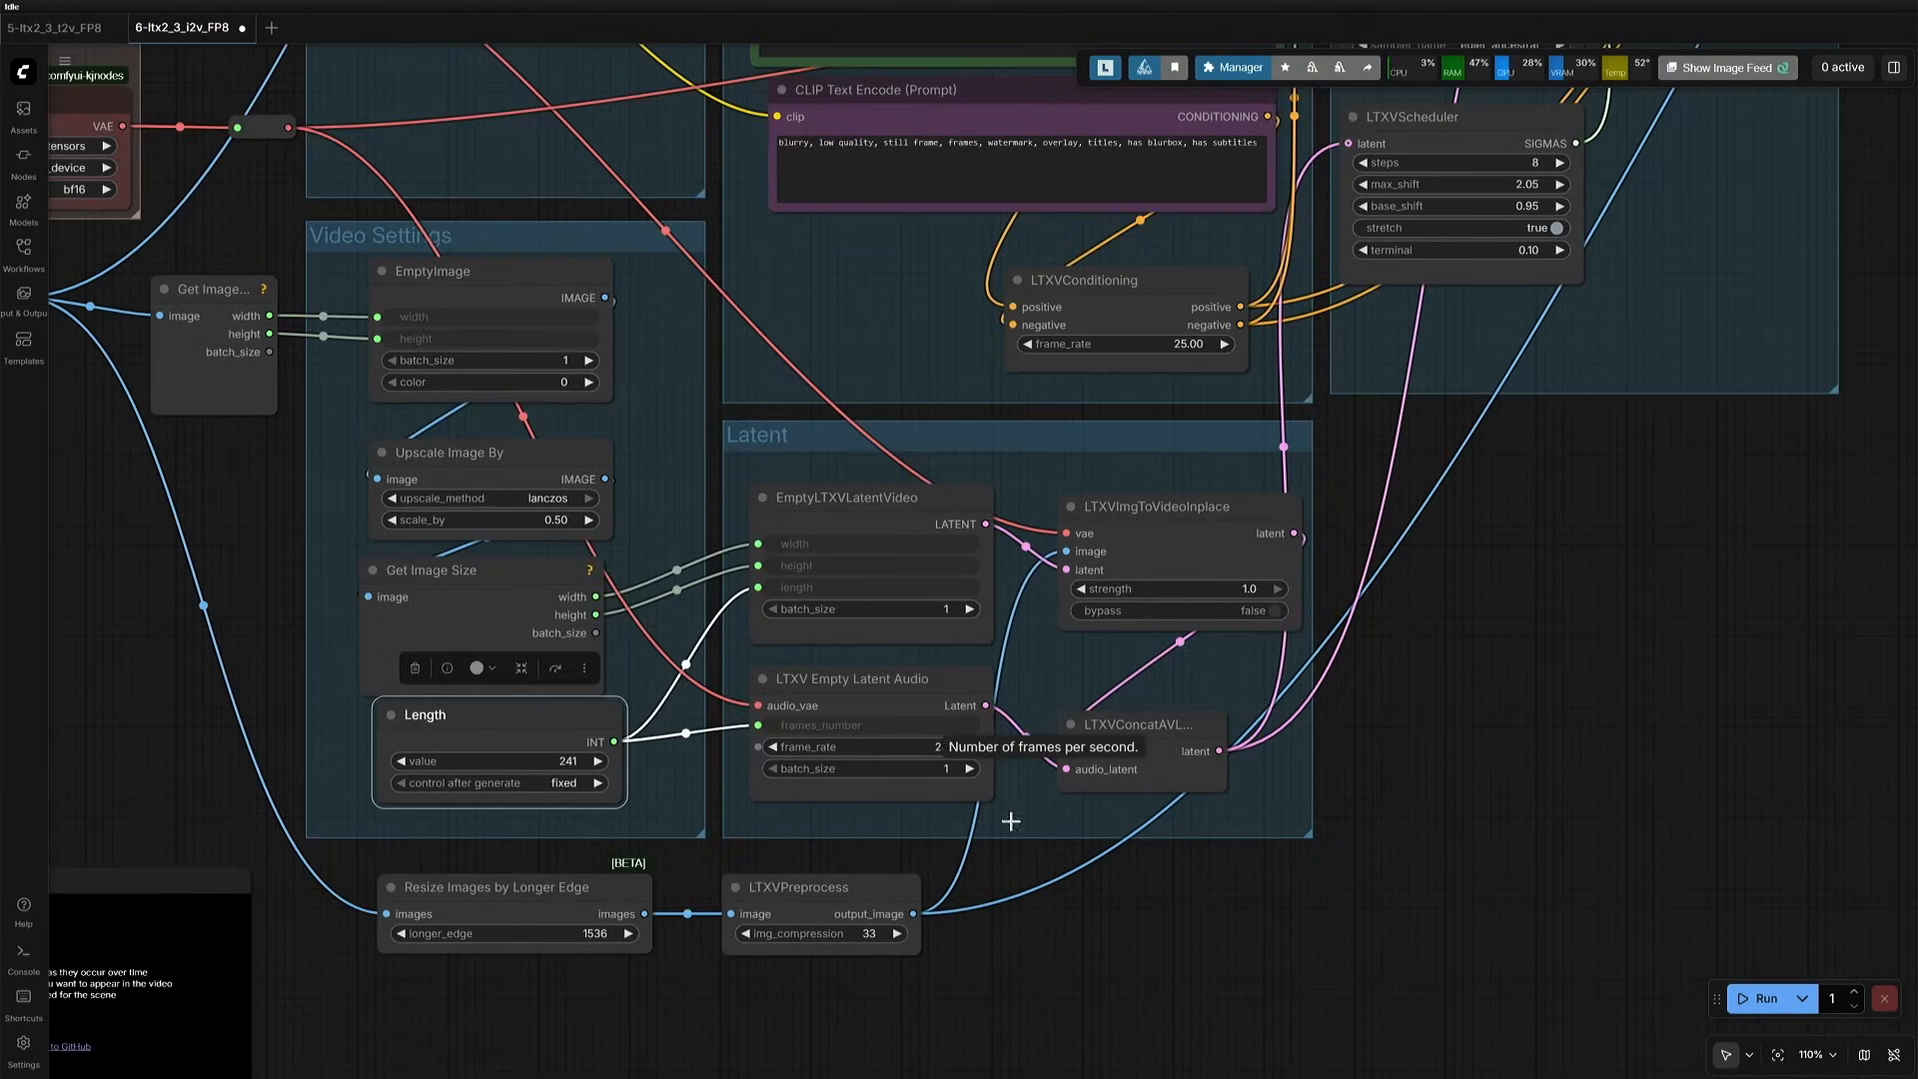
- Run the workflow with the Puppet Superhero Prompts string connected to the positive CLIP Text Encode, and check the console execution time
scroll(244, 614, "down", 5)
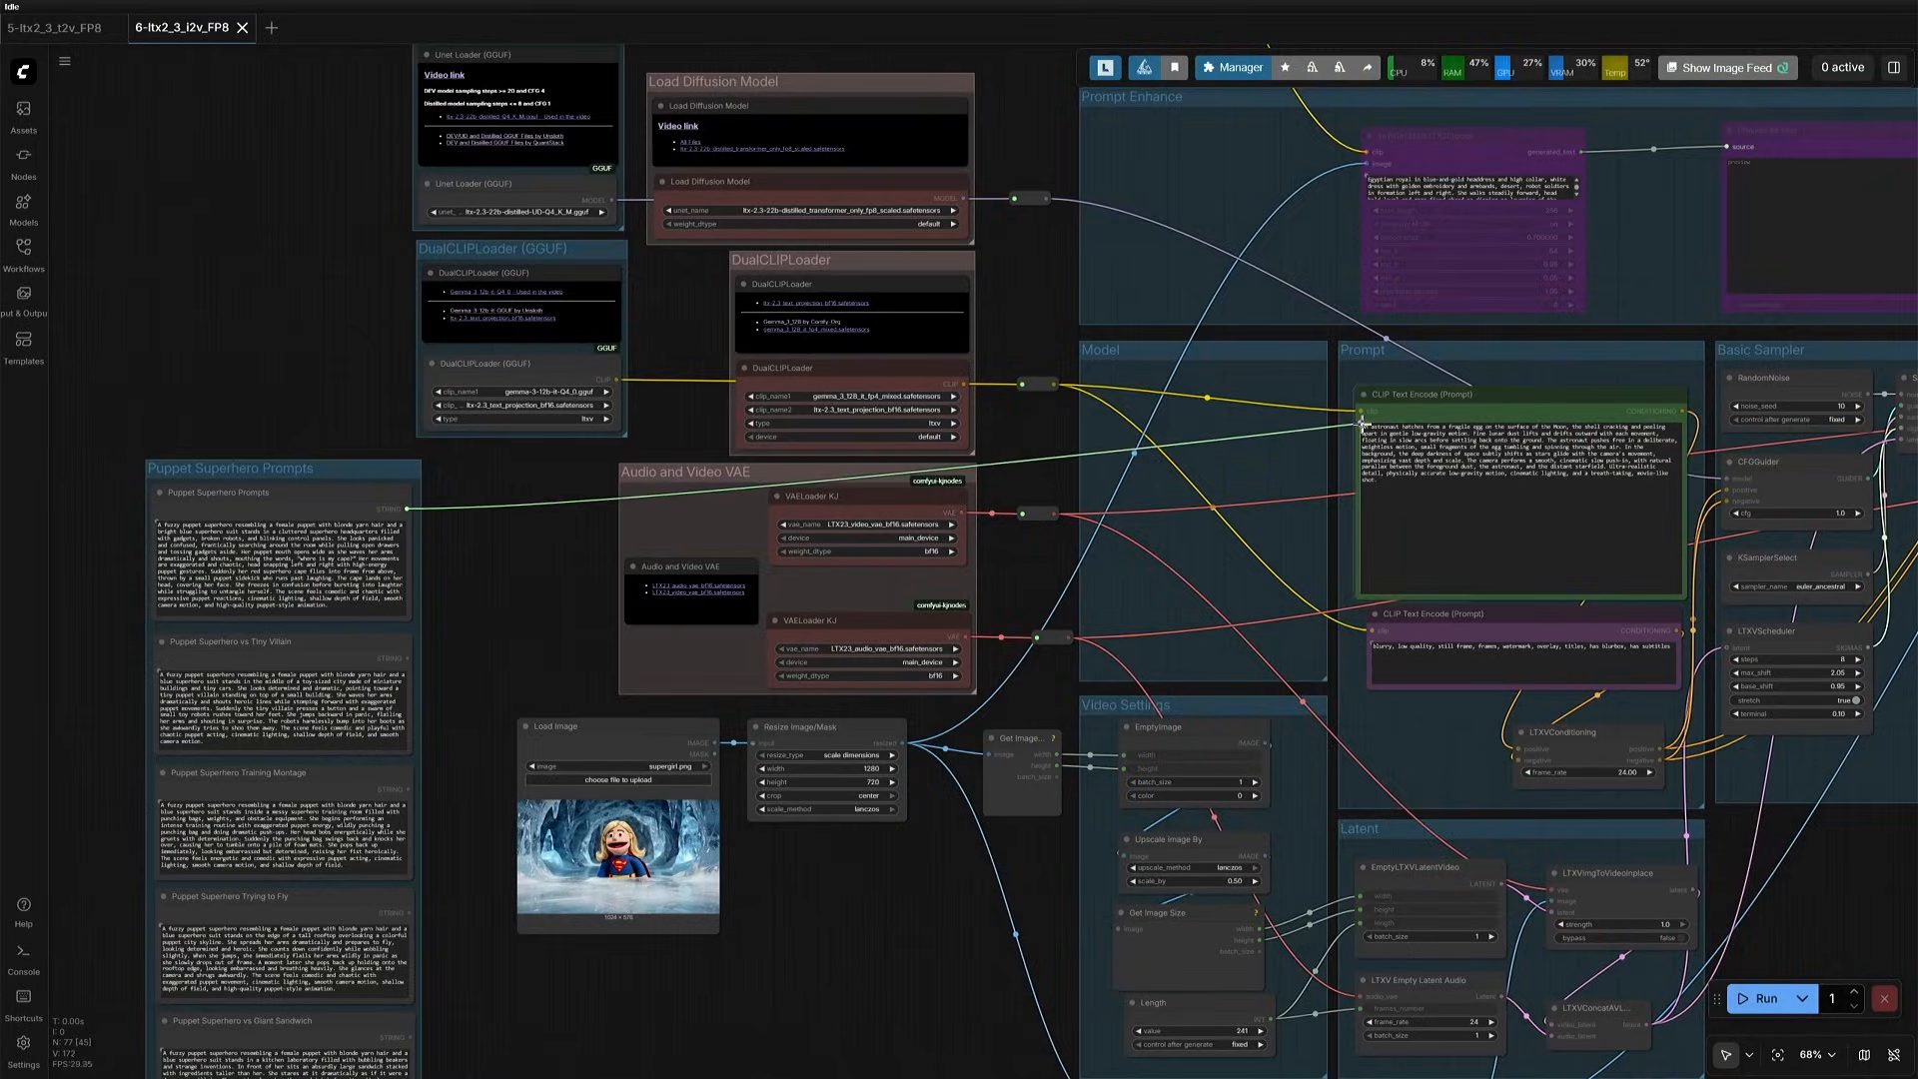
left_click_drag(1364, 426, 1363, 425)
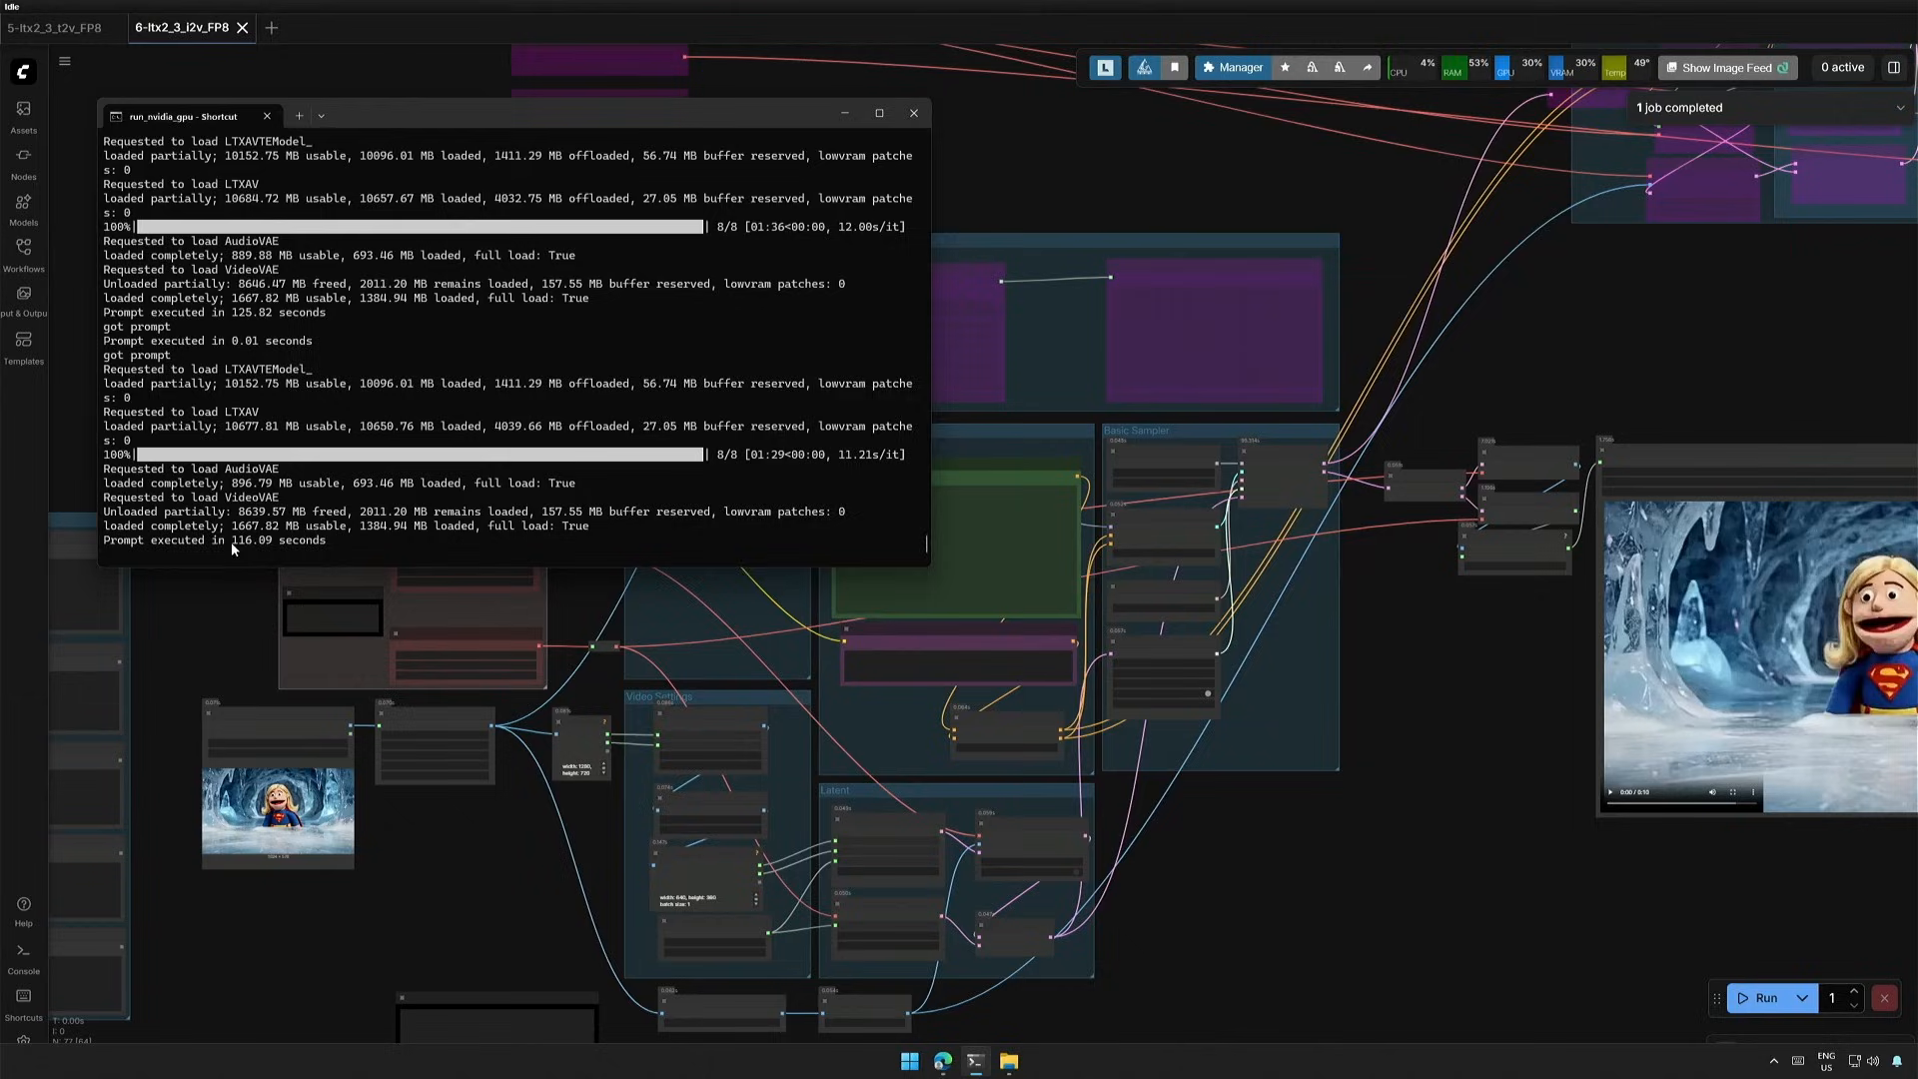
left_click_drag(231, 542, 288, 544)
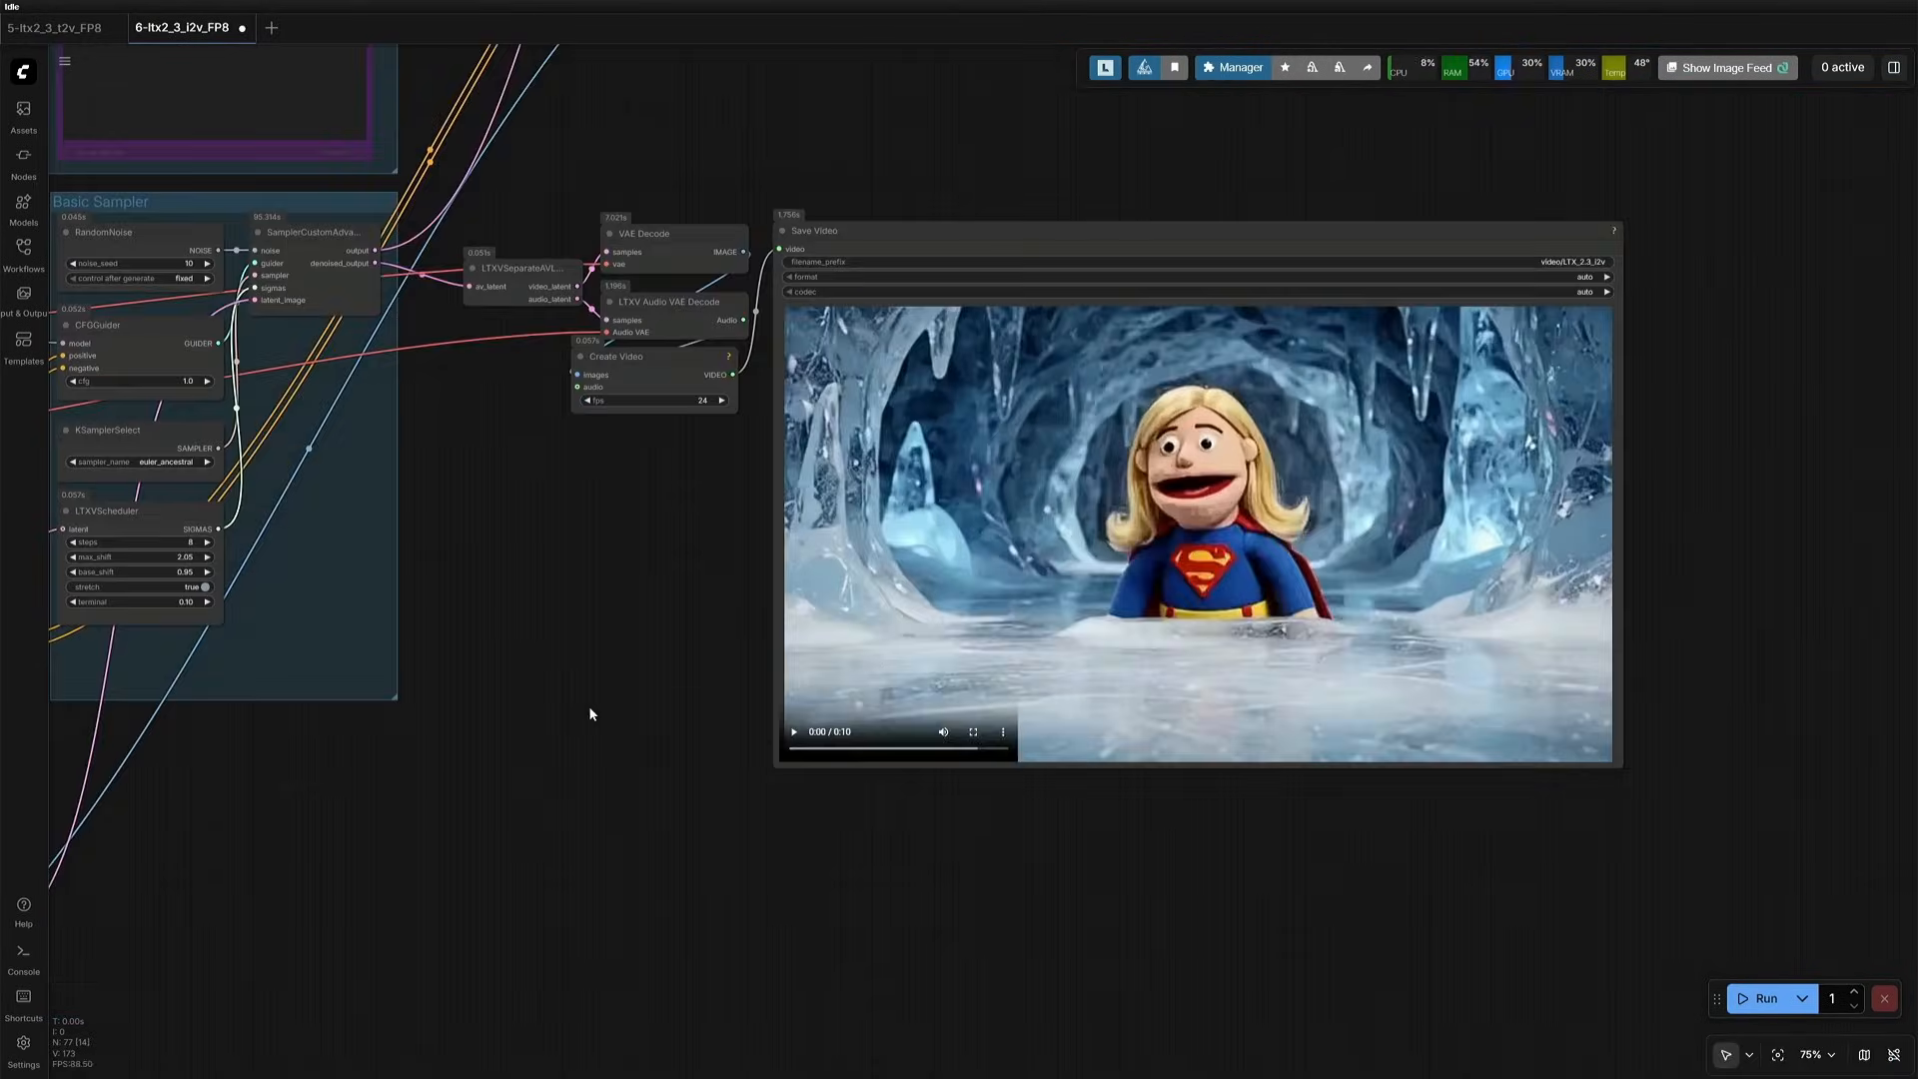
- Play the puppet superhero clip generated from the ice cave image in Save Video
scroll(685, 677, "up", 3)
scroll(685, 678, "down", 3)
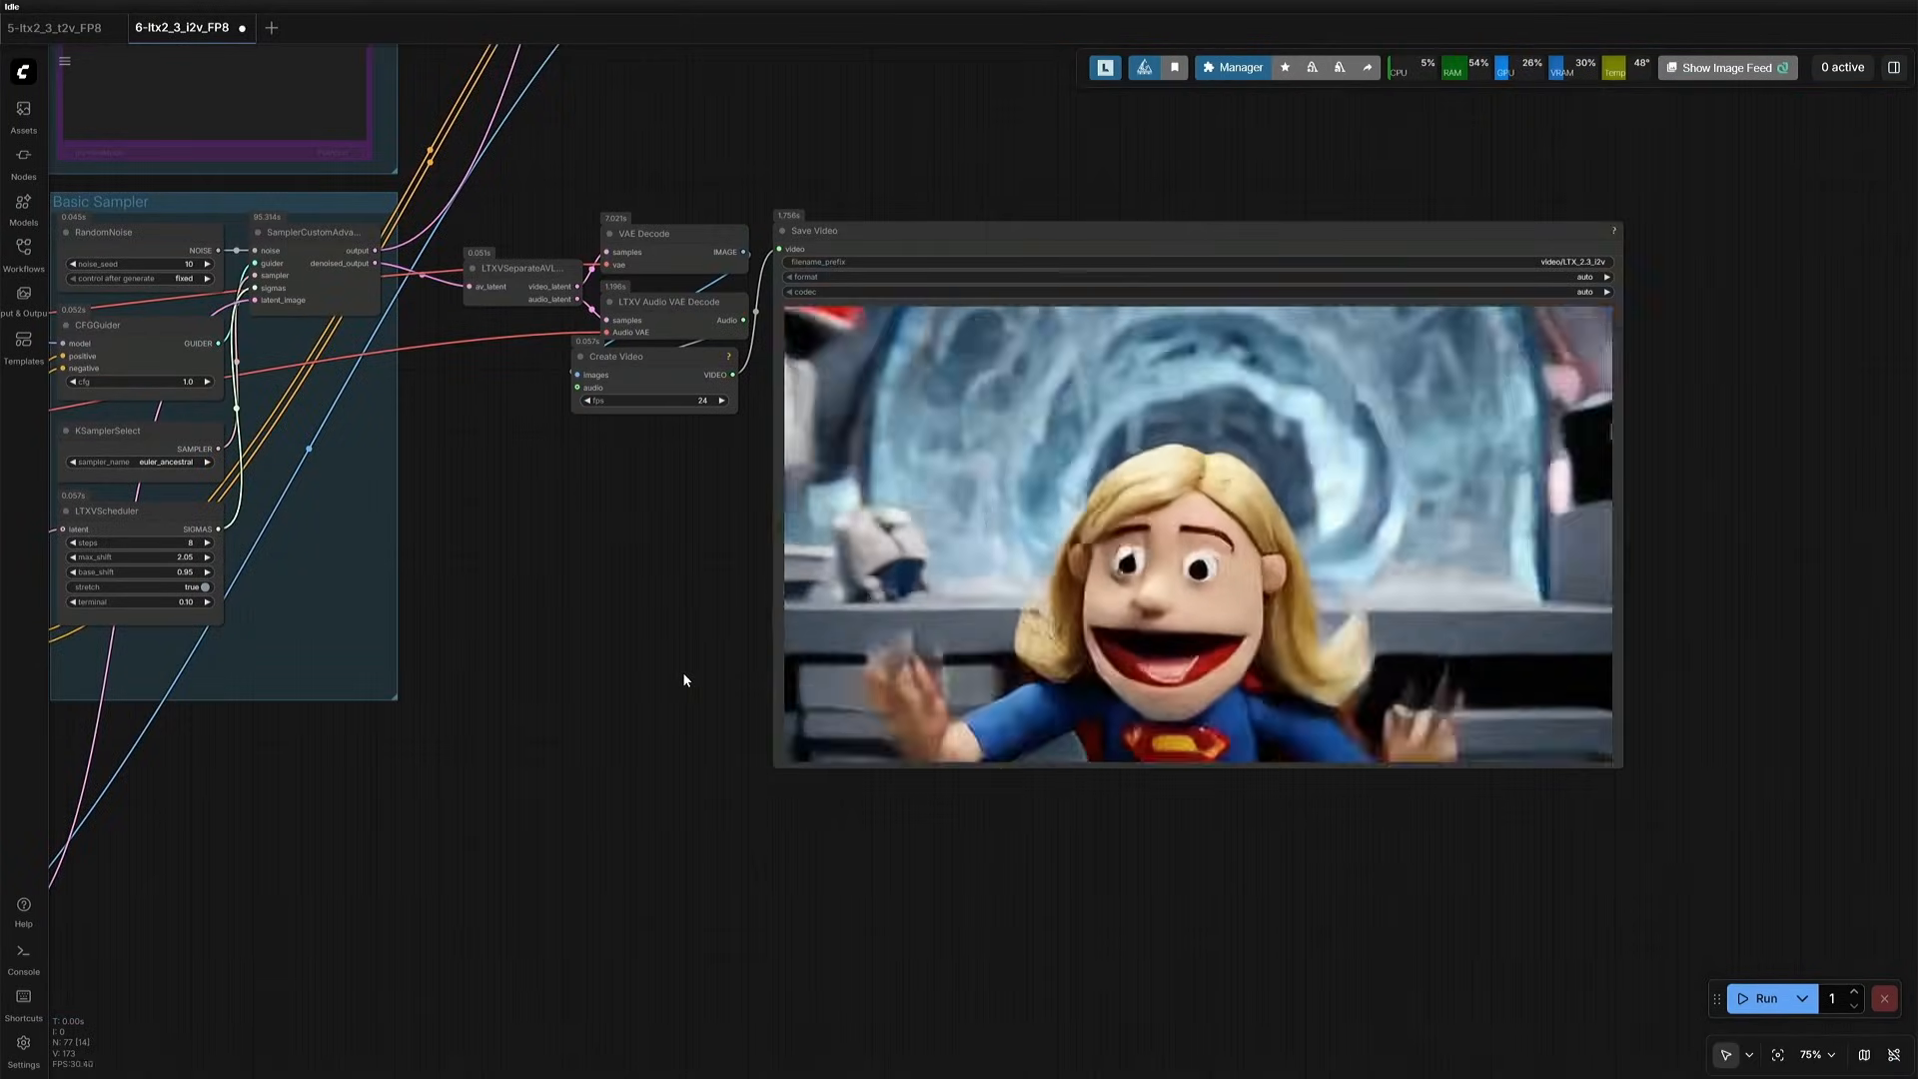
scroll(683, 676, "down", 3)
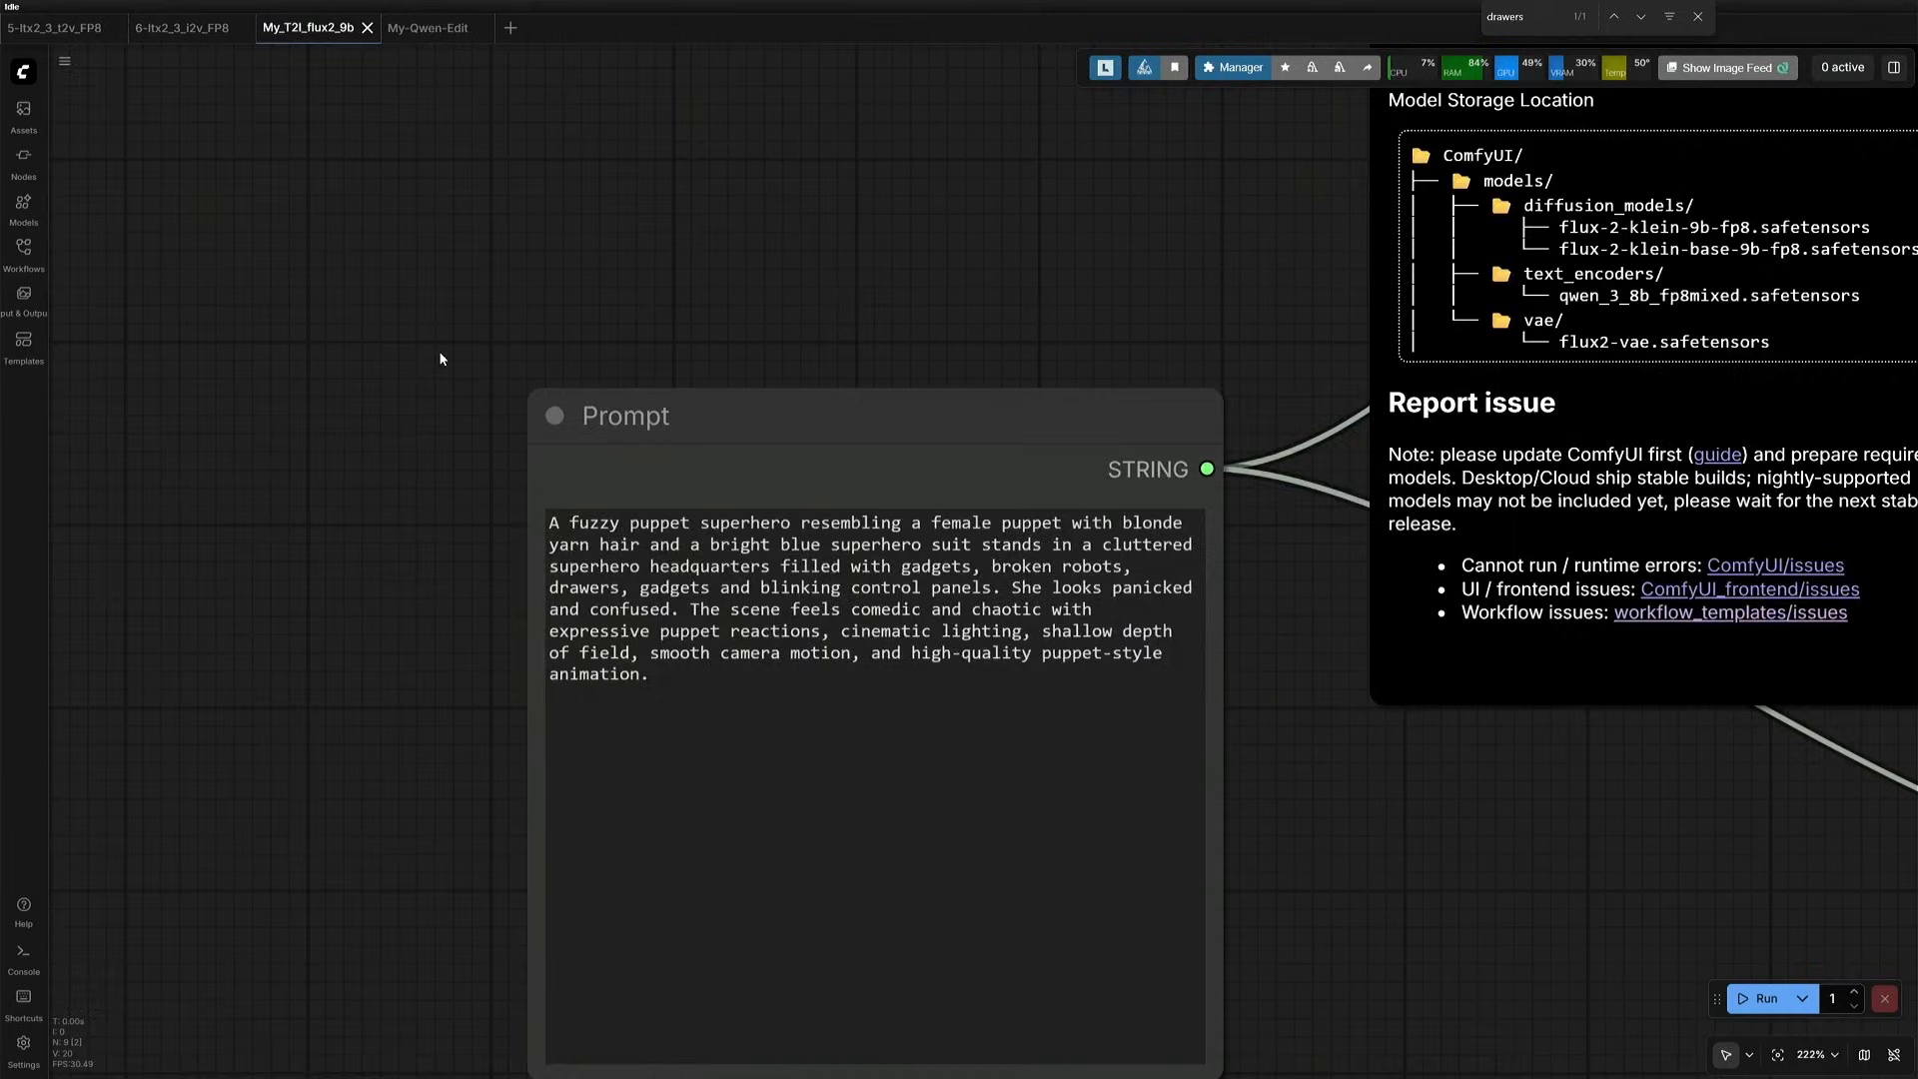
scroll(442, 358, "down", 5)
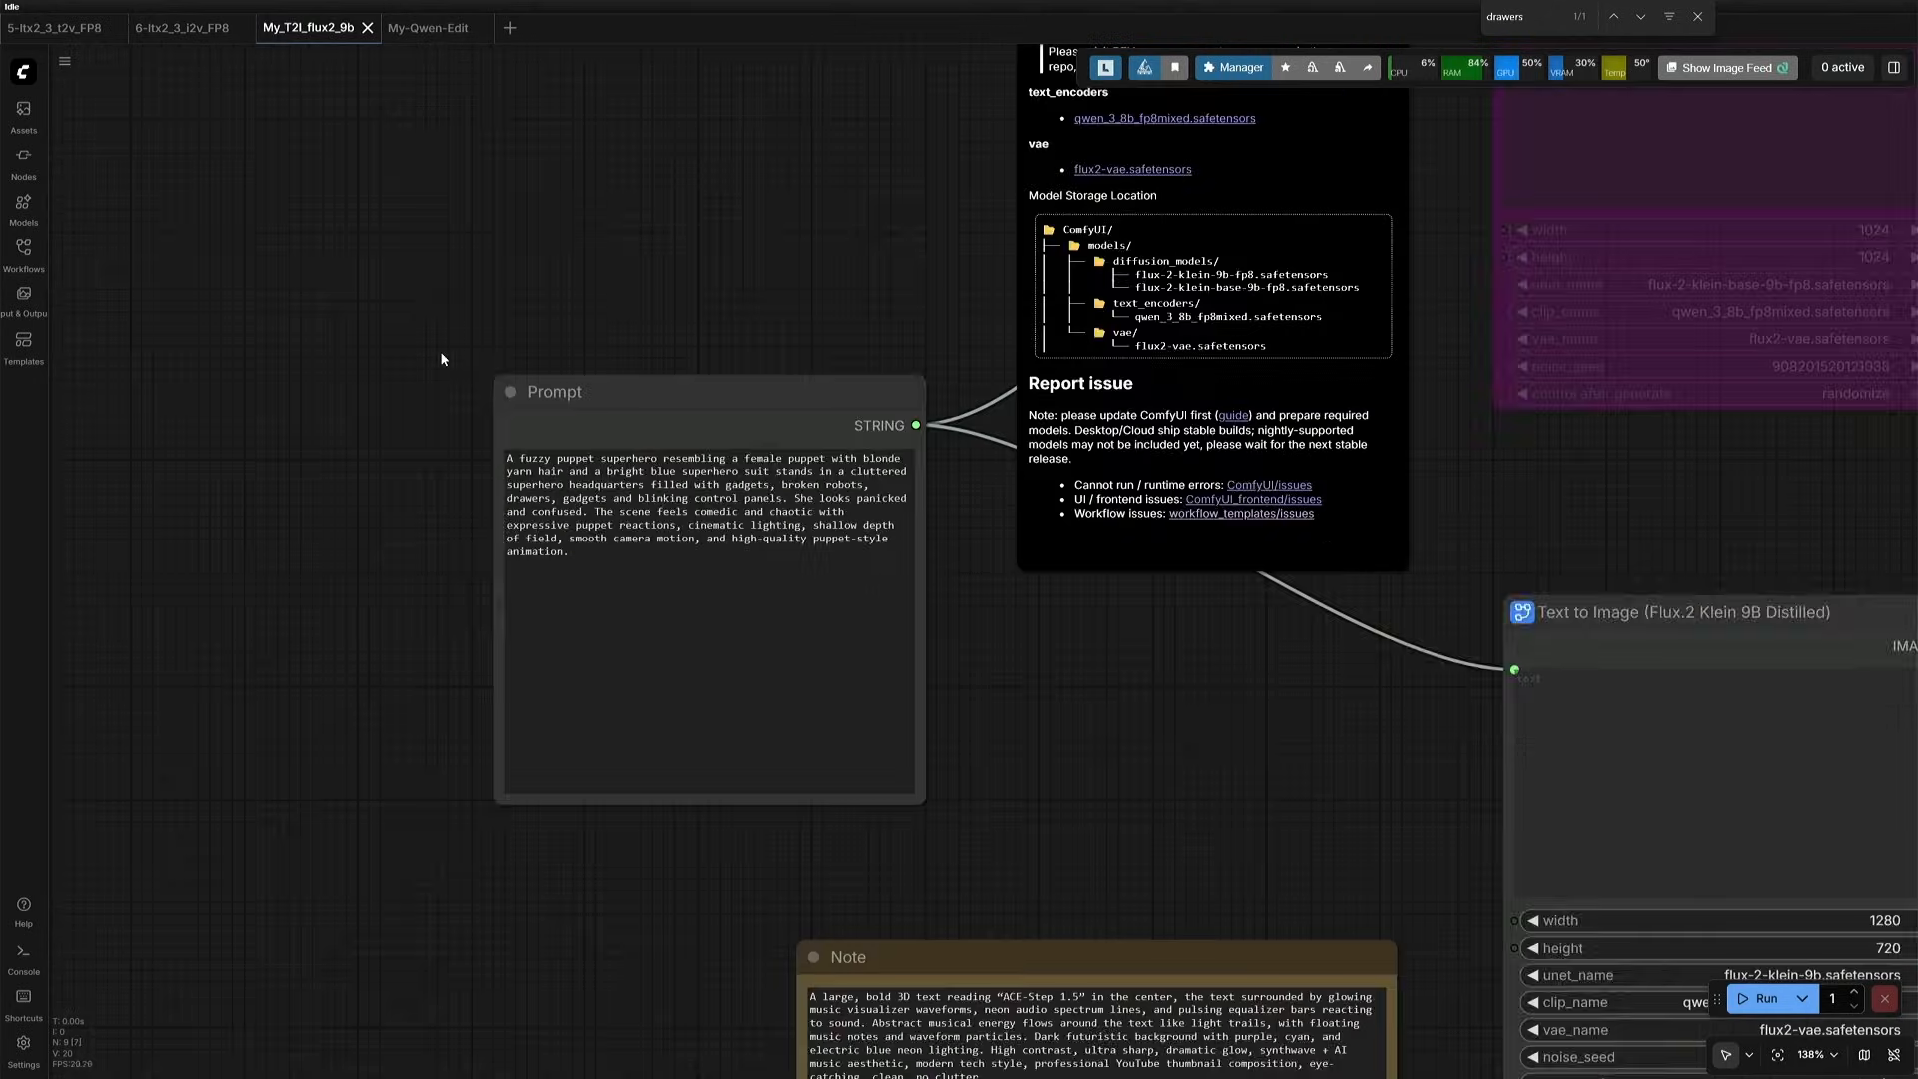
- Examine the puppet prompt and the generated headquarters image in the My_T2I_flux2_9b workflow
scroll(441, 355, "down", 4)
left_click_drag(878, 659, 330, 498)
scroll(937, 736, "up", 4)
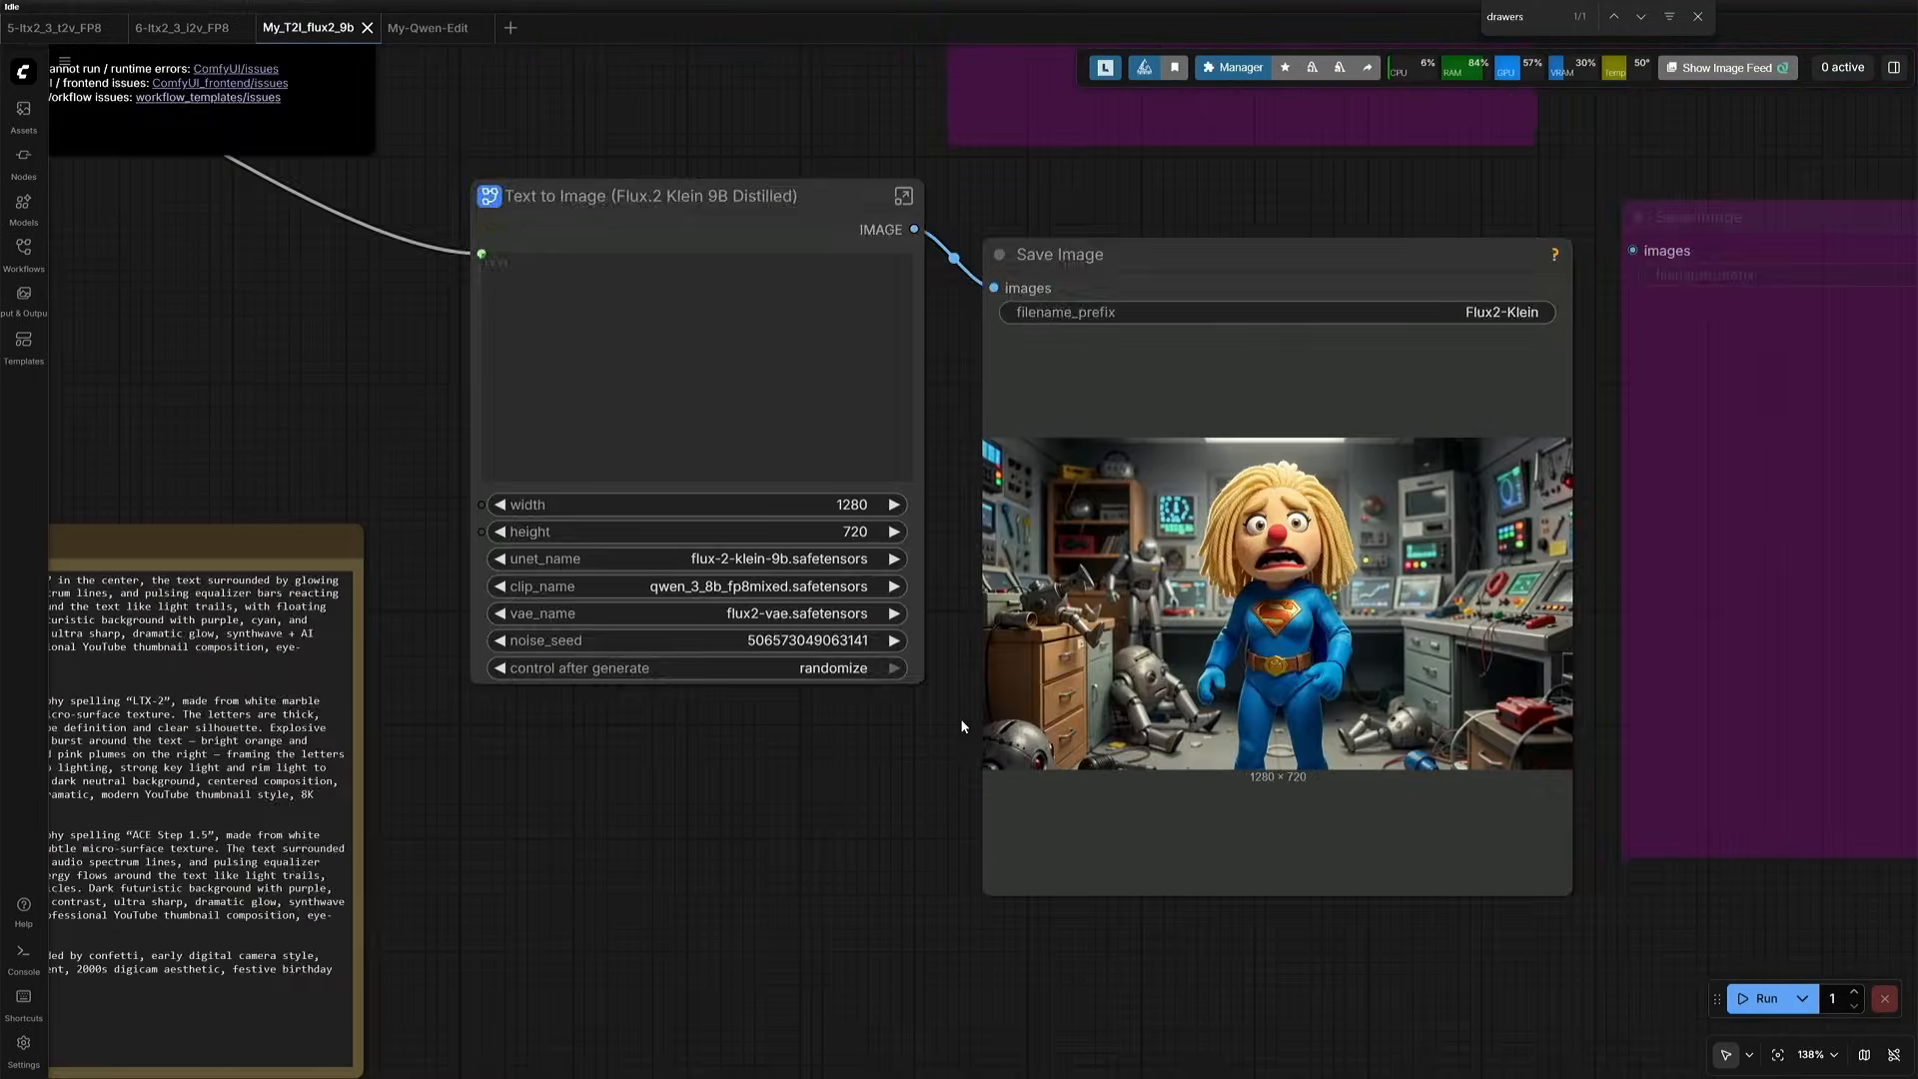
scroll(962, 726, "up", 3)
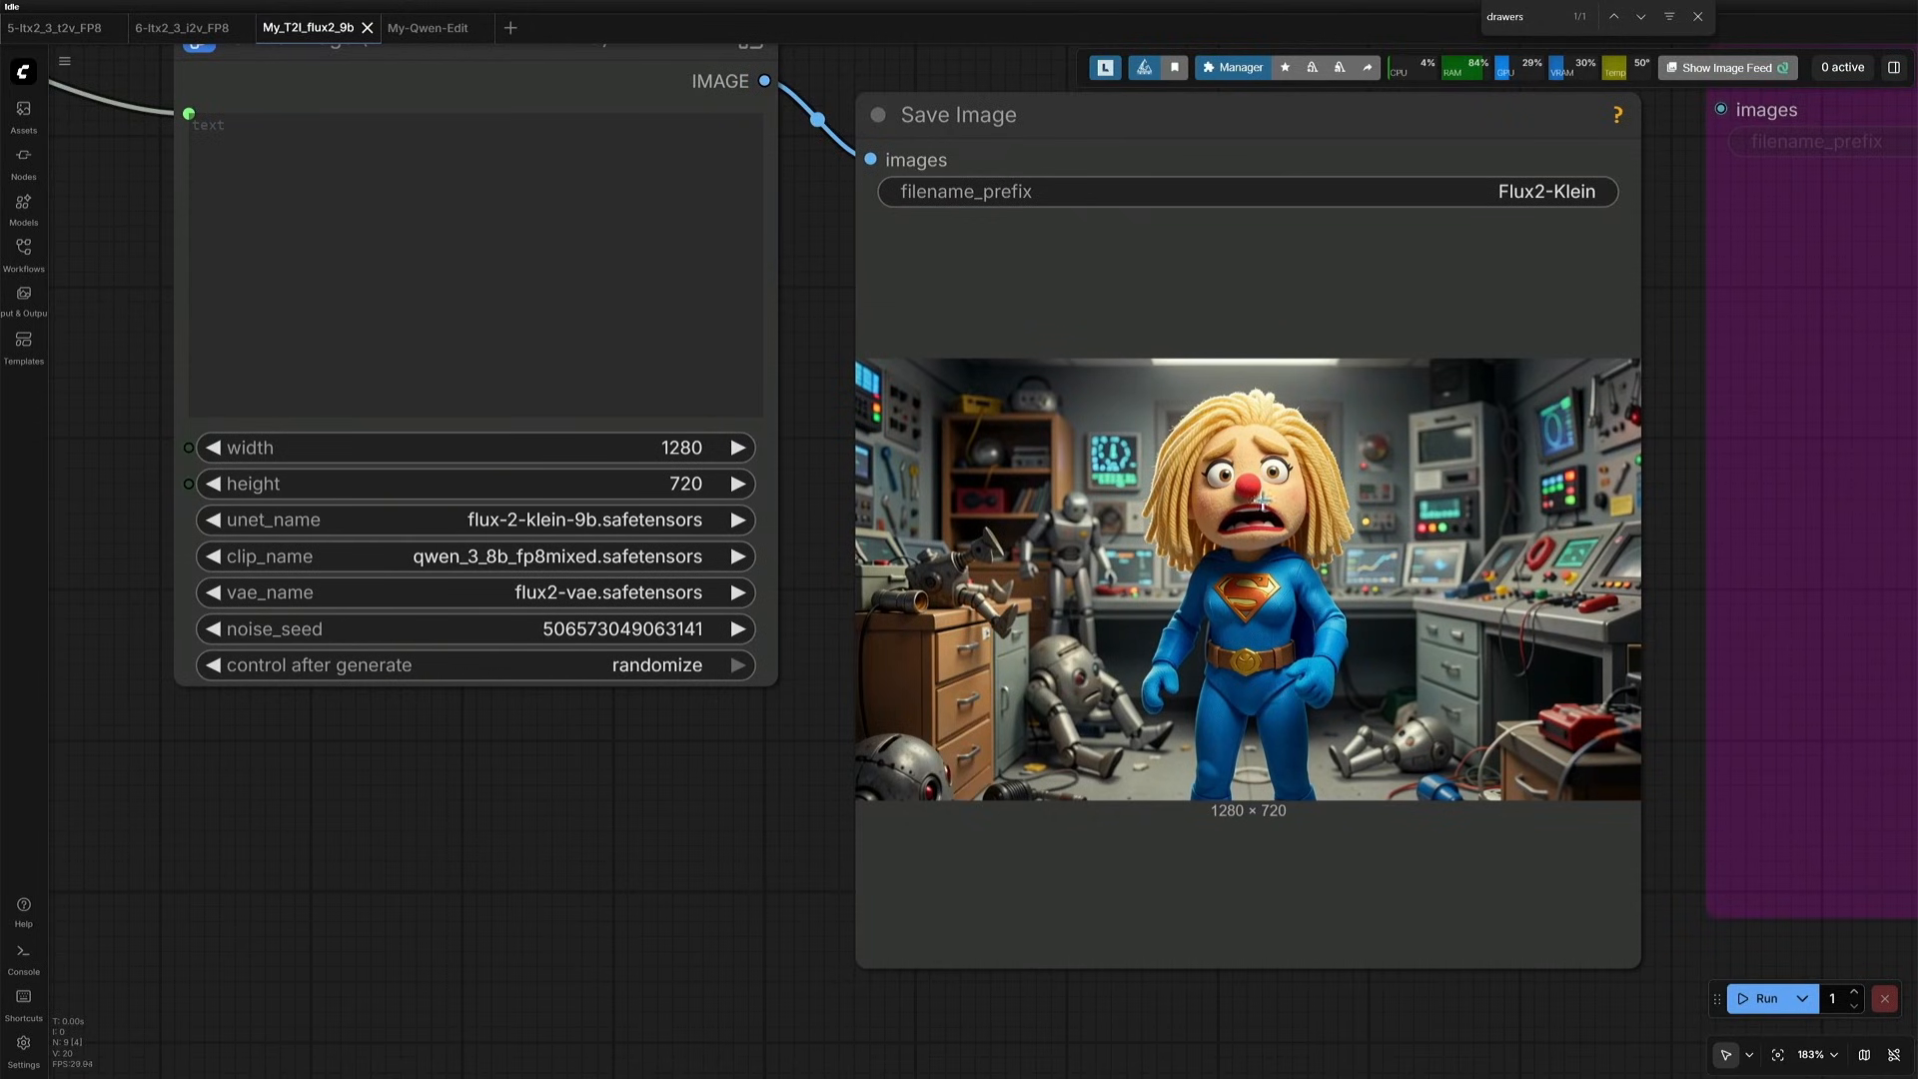
scroll(603, 747, "down", 1)
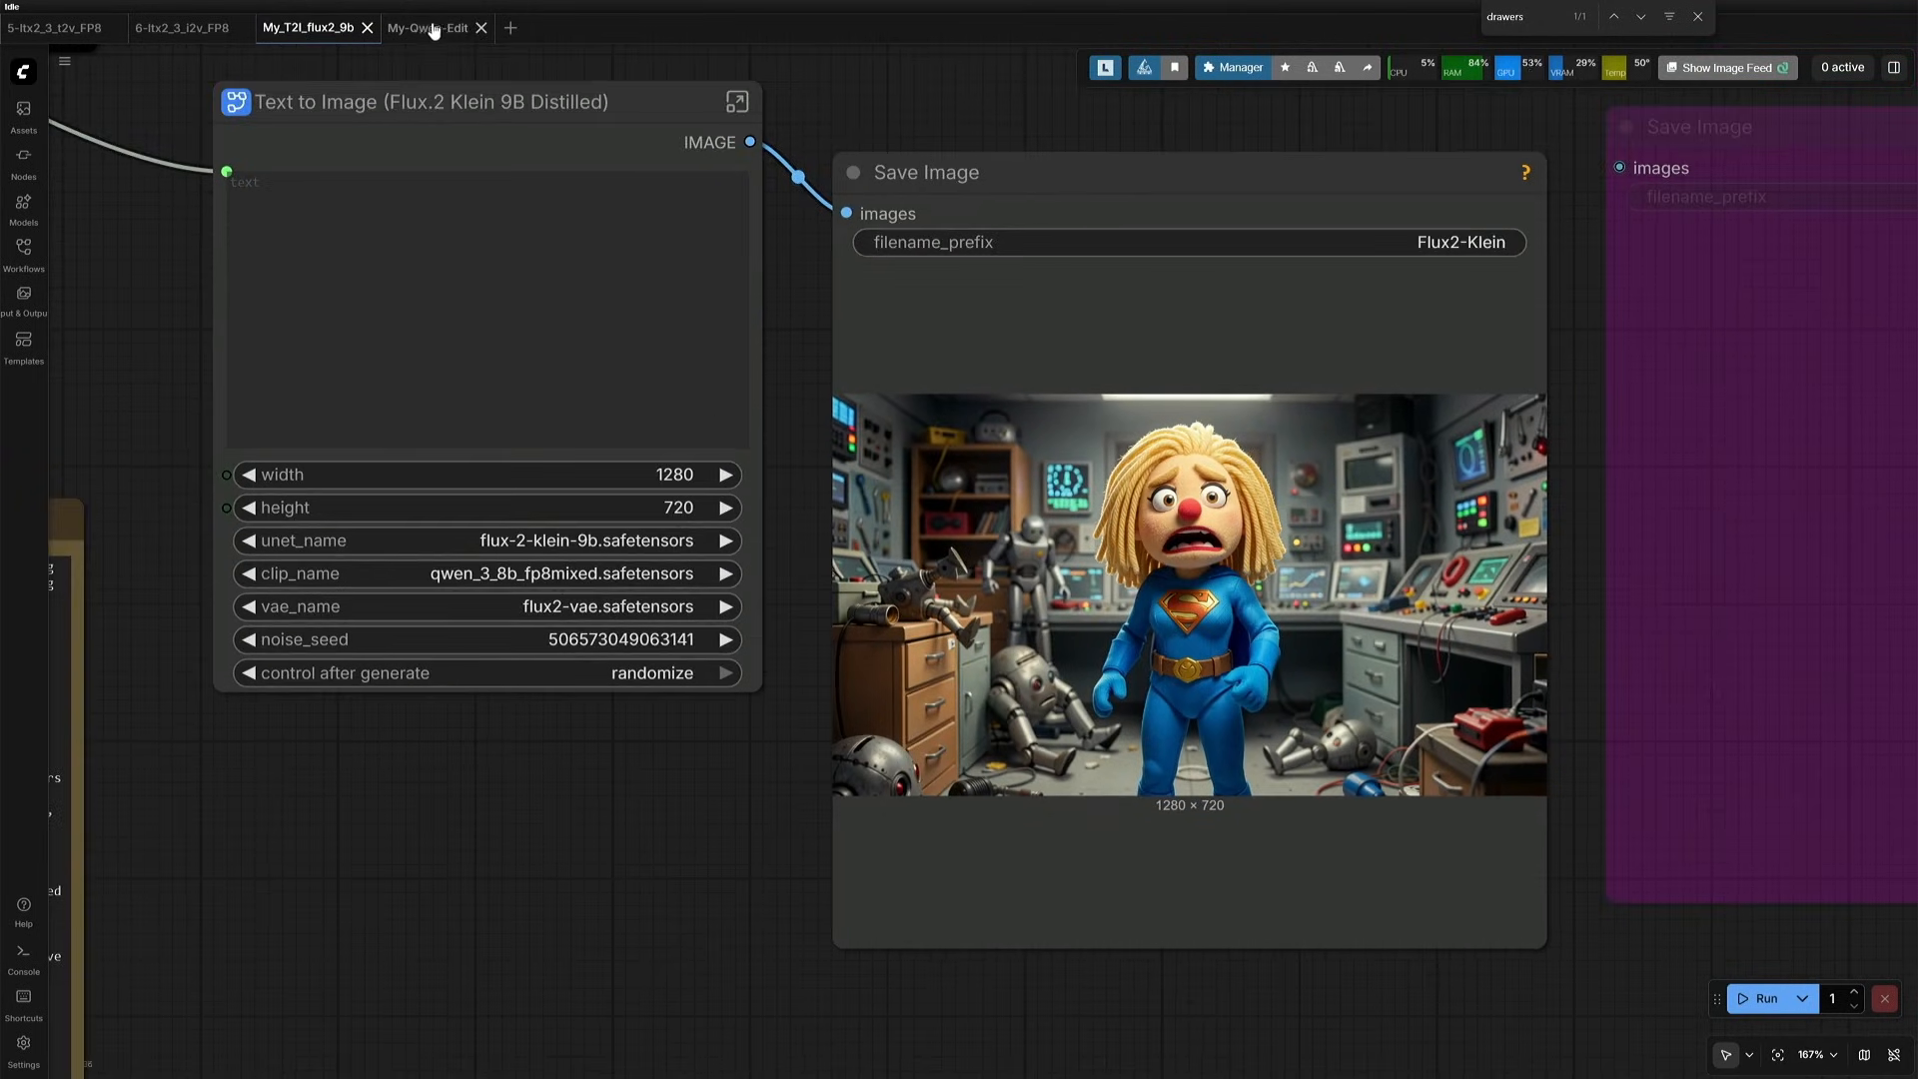
- Examine the edited headquarters image saved in the My-Qwen-Edit workflow
left_click(433, 28)
left_click_drag(1033, 256, 780, 201)
scroll(770, 517, "up", 6)
left_click_drag(836, 519, 437, 363)
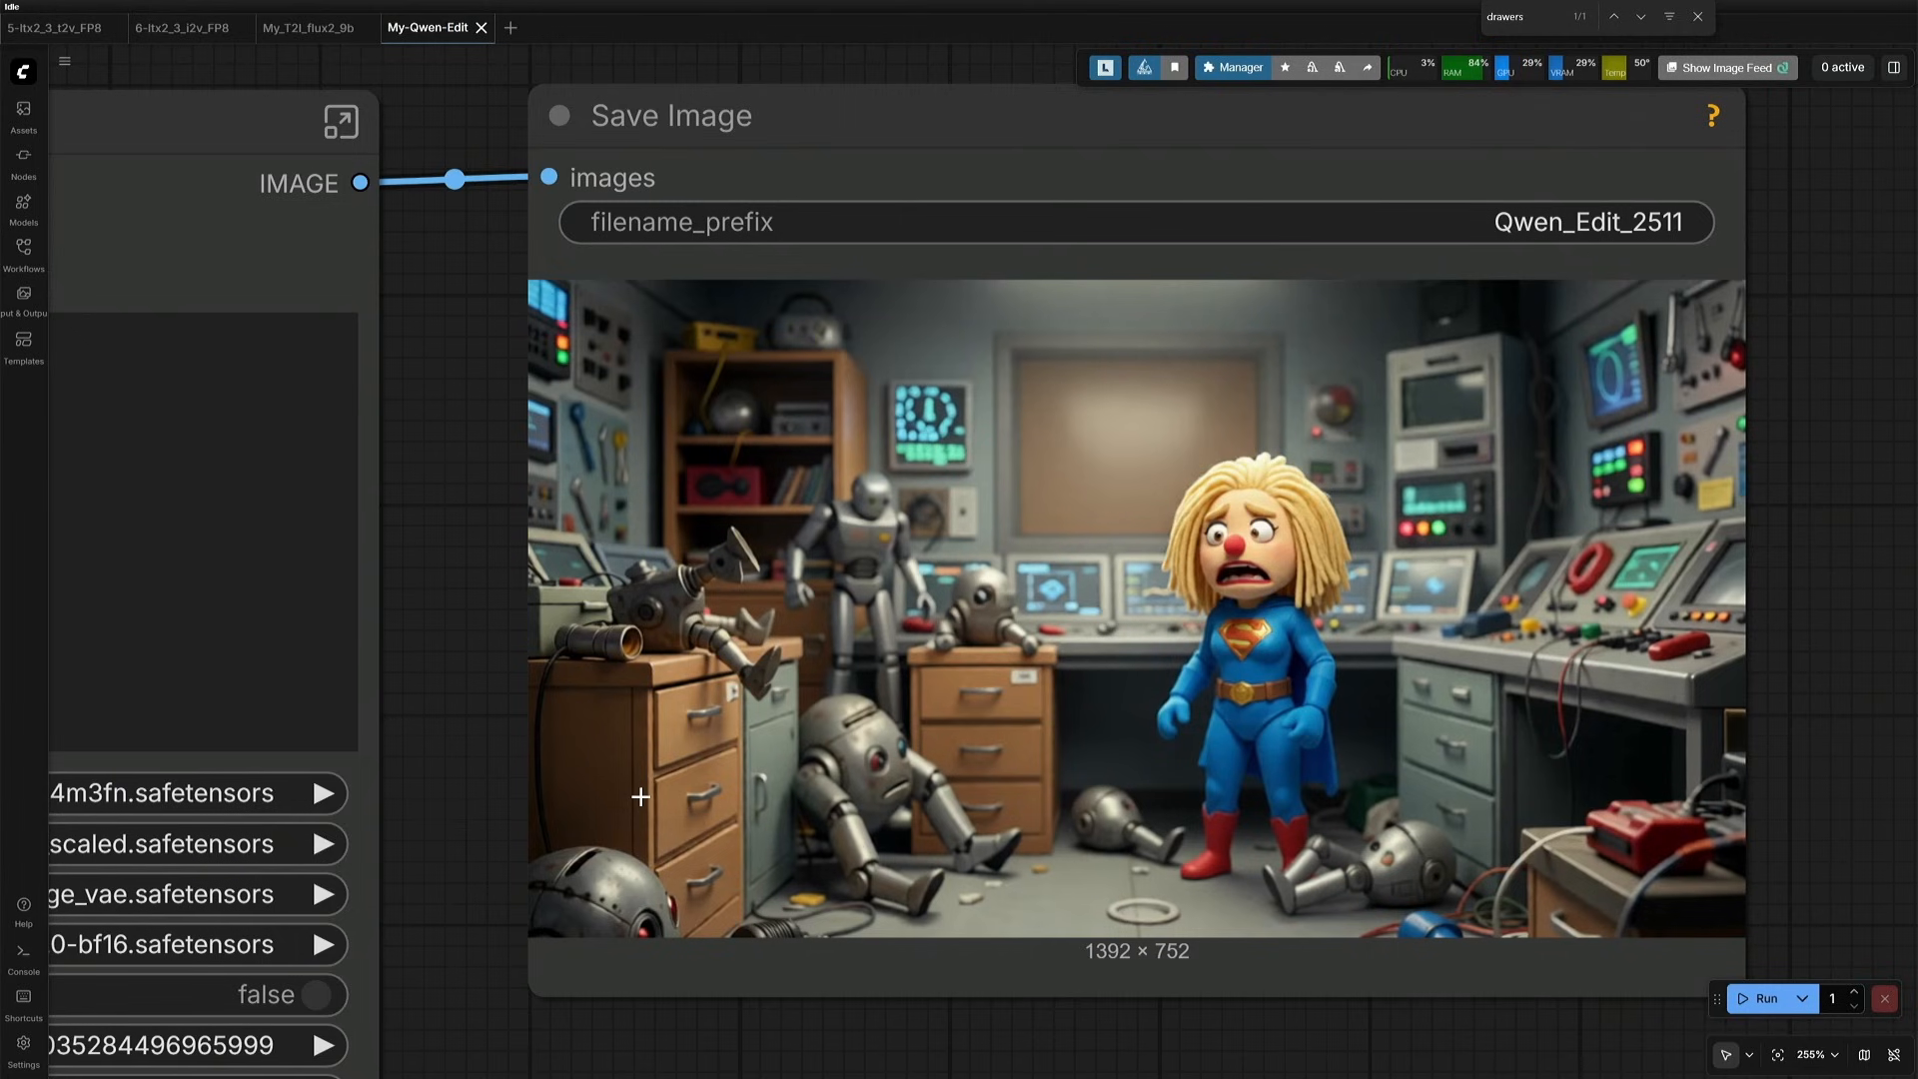
- Return to 6-ltx2_3_i2v_FP8 and play the clip generated from the edited headquarters image
left_click(190, 27)
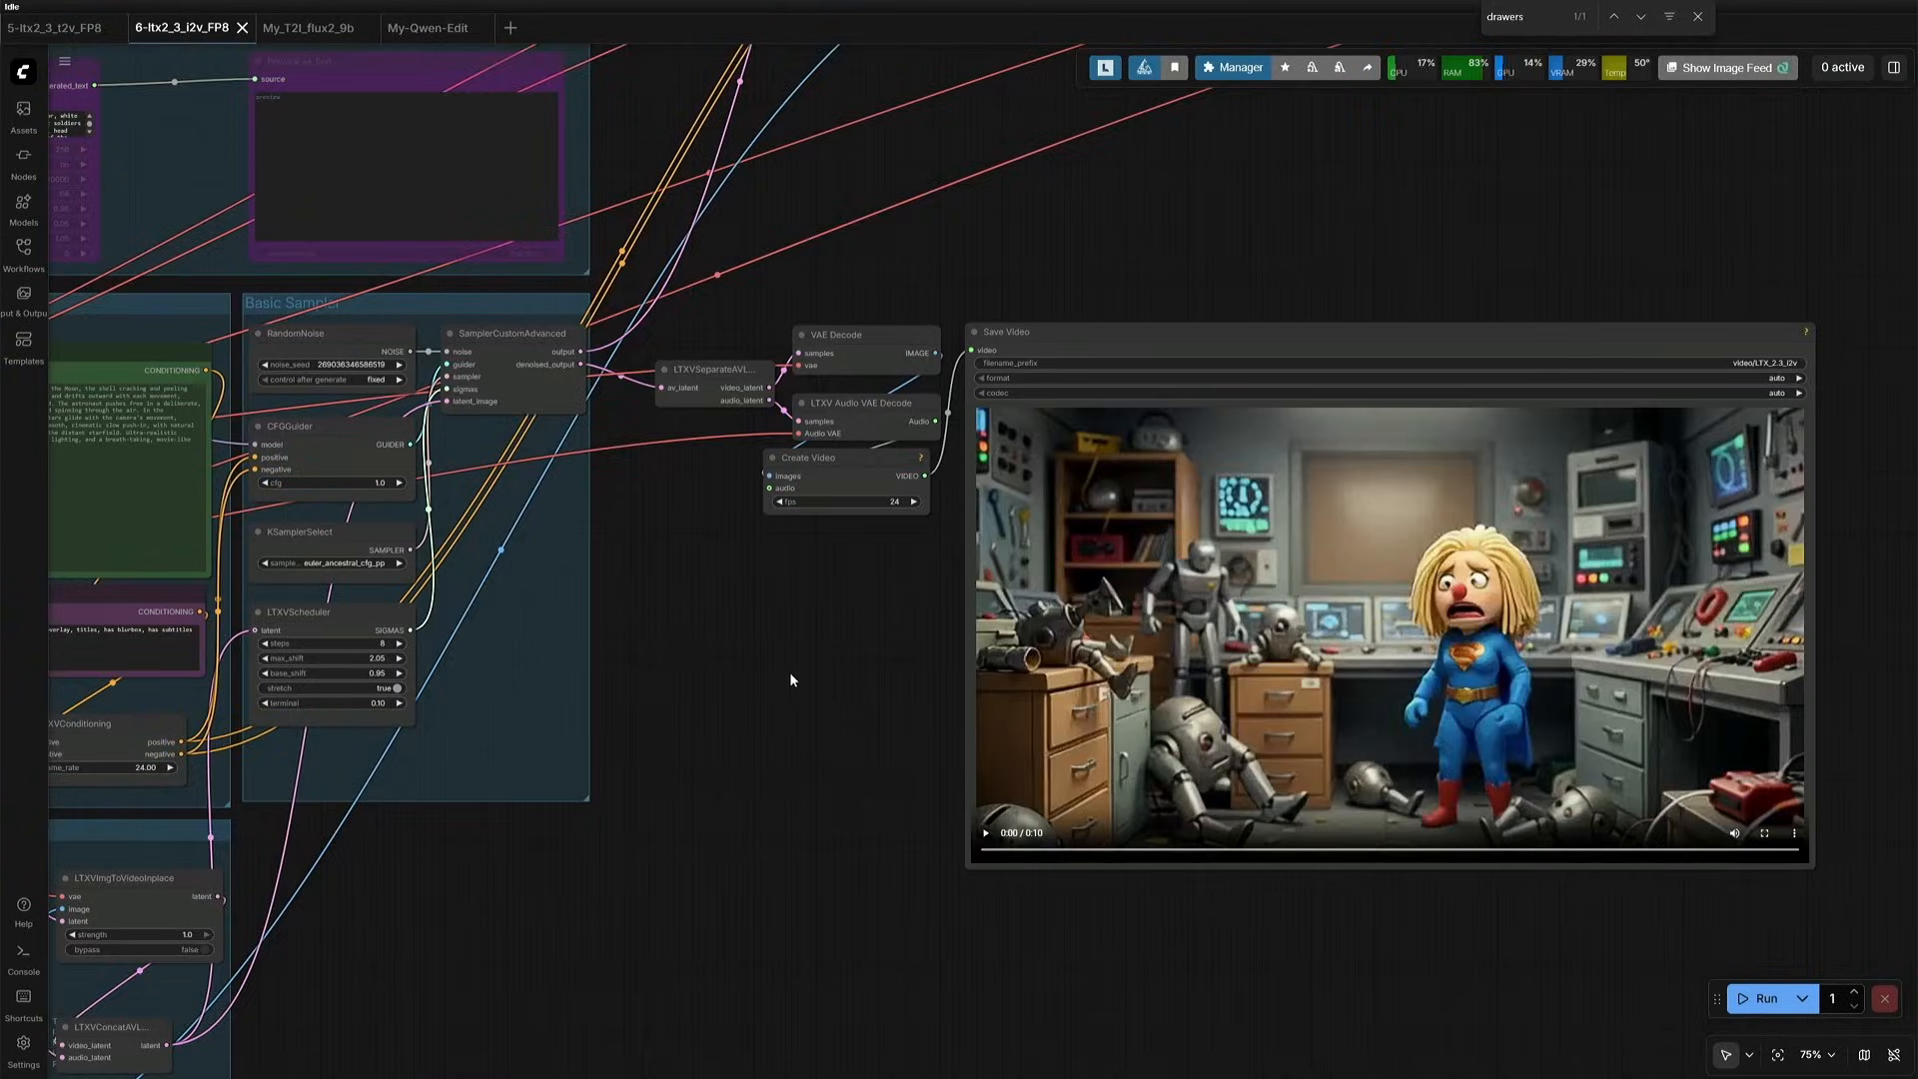
scroll(875, 710, "up", 4)
left_click_drag(875, 710, 299, 729)
left_click(540, 912)
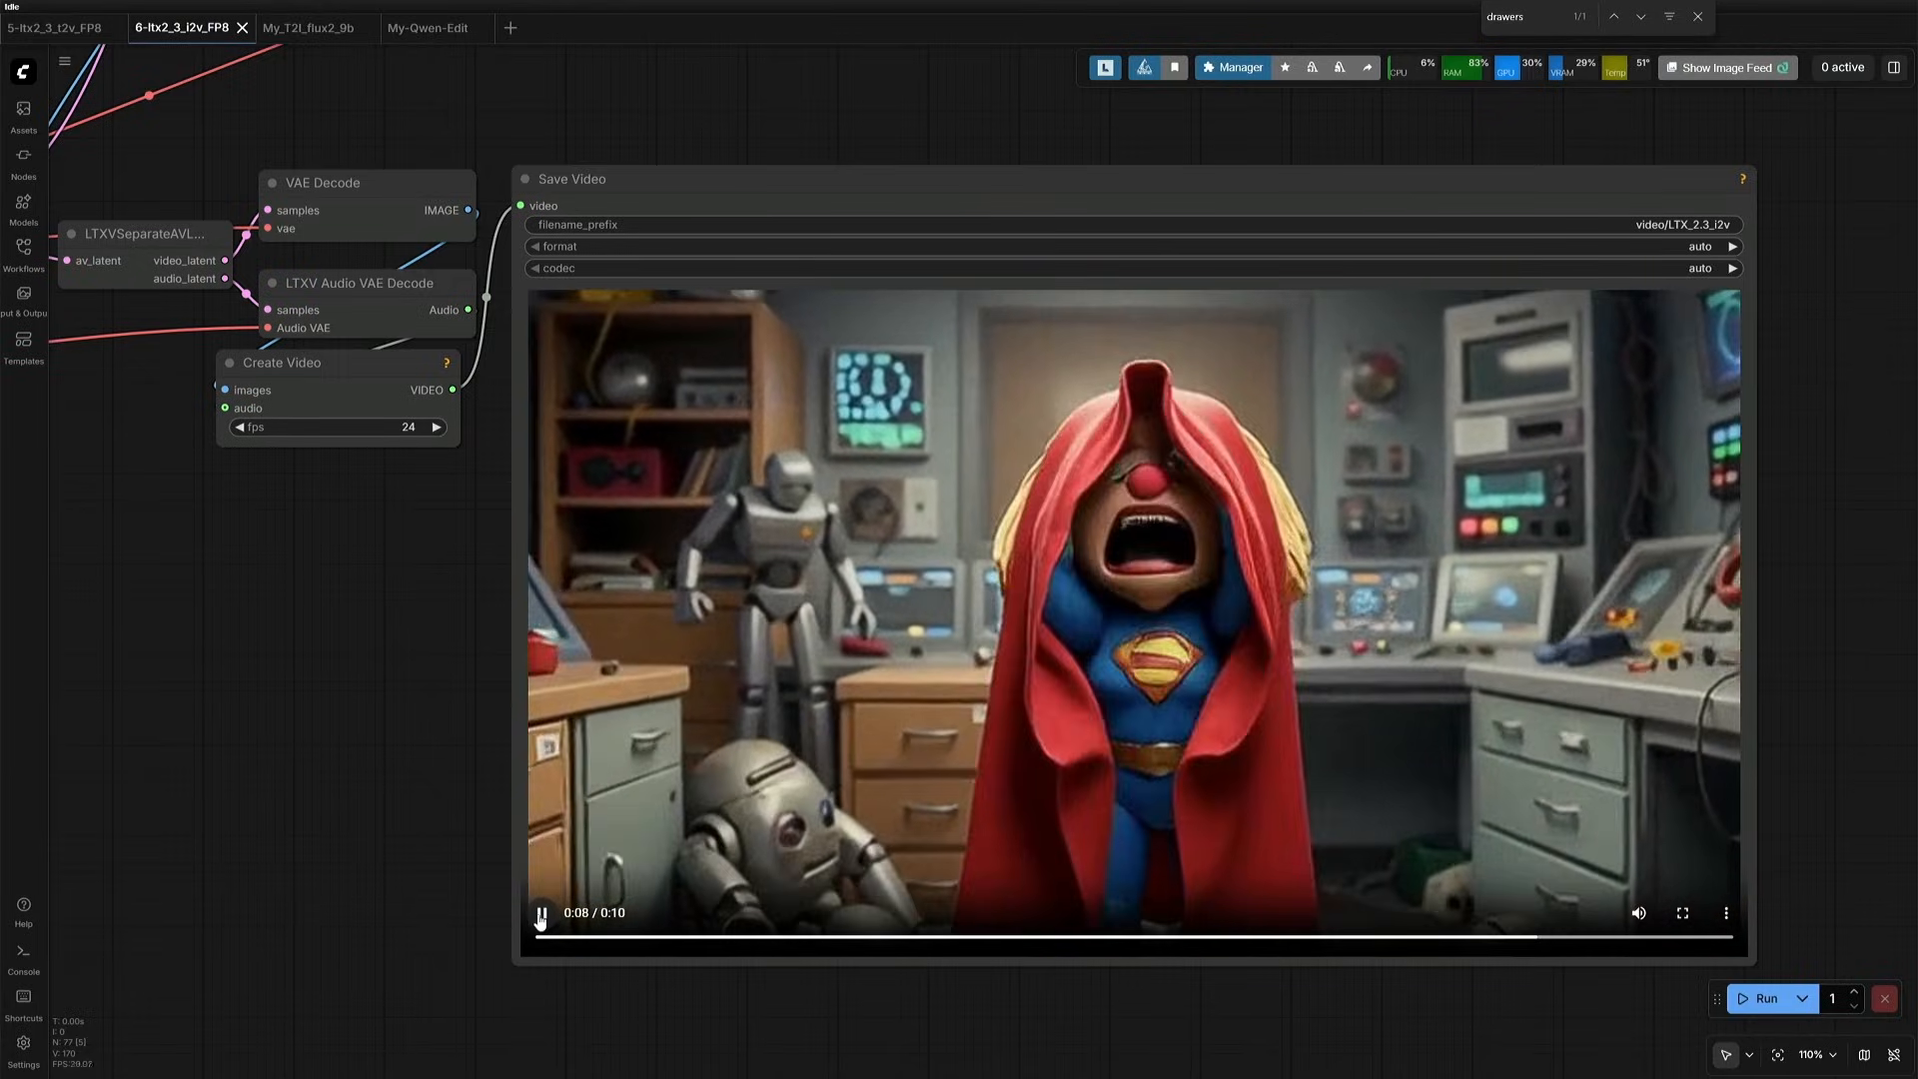
- Enable the bypassed nodes inside the Upscale Sampling group
scroll(540, 917, "down", 1)
scroll(540, 917, "down", 5)
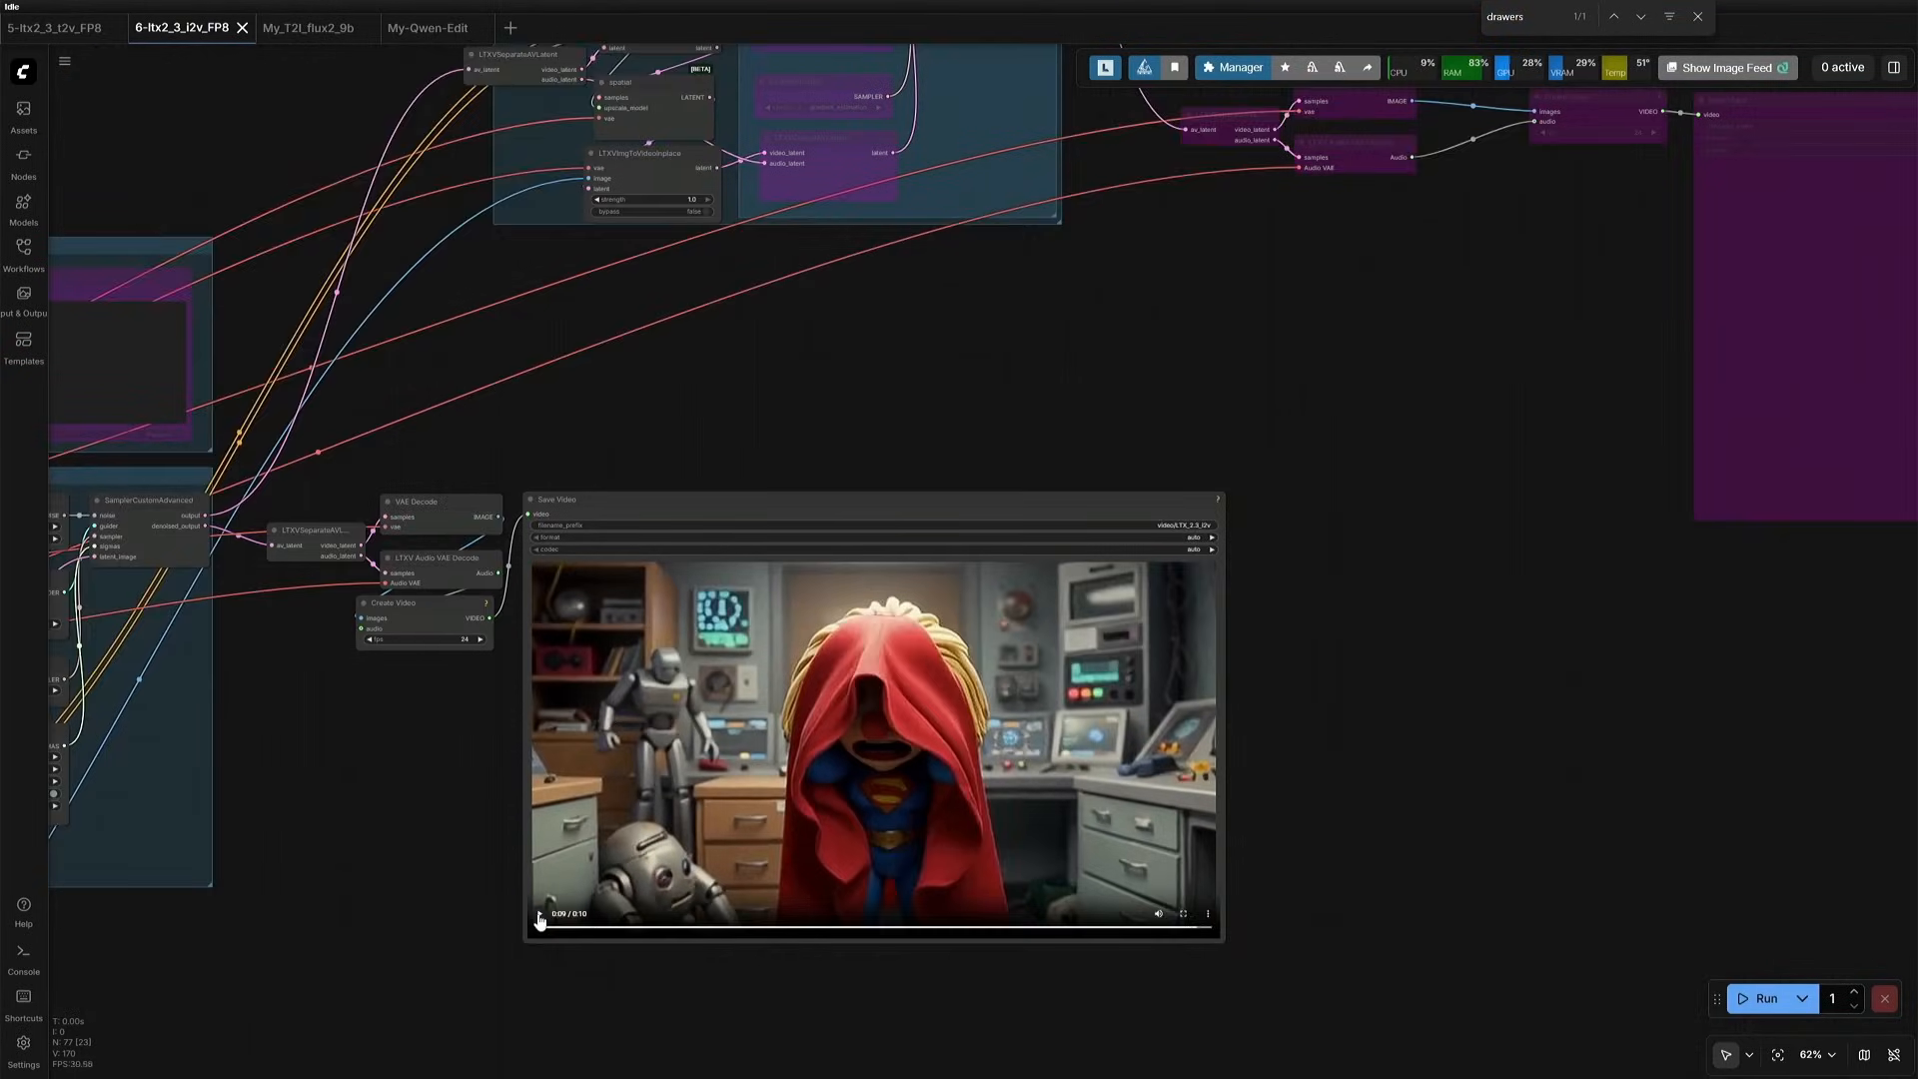
left_click_drag(741, 458, 749, 809)
left_click_drag(986, 544, 989, 551)
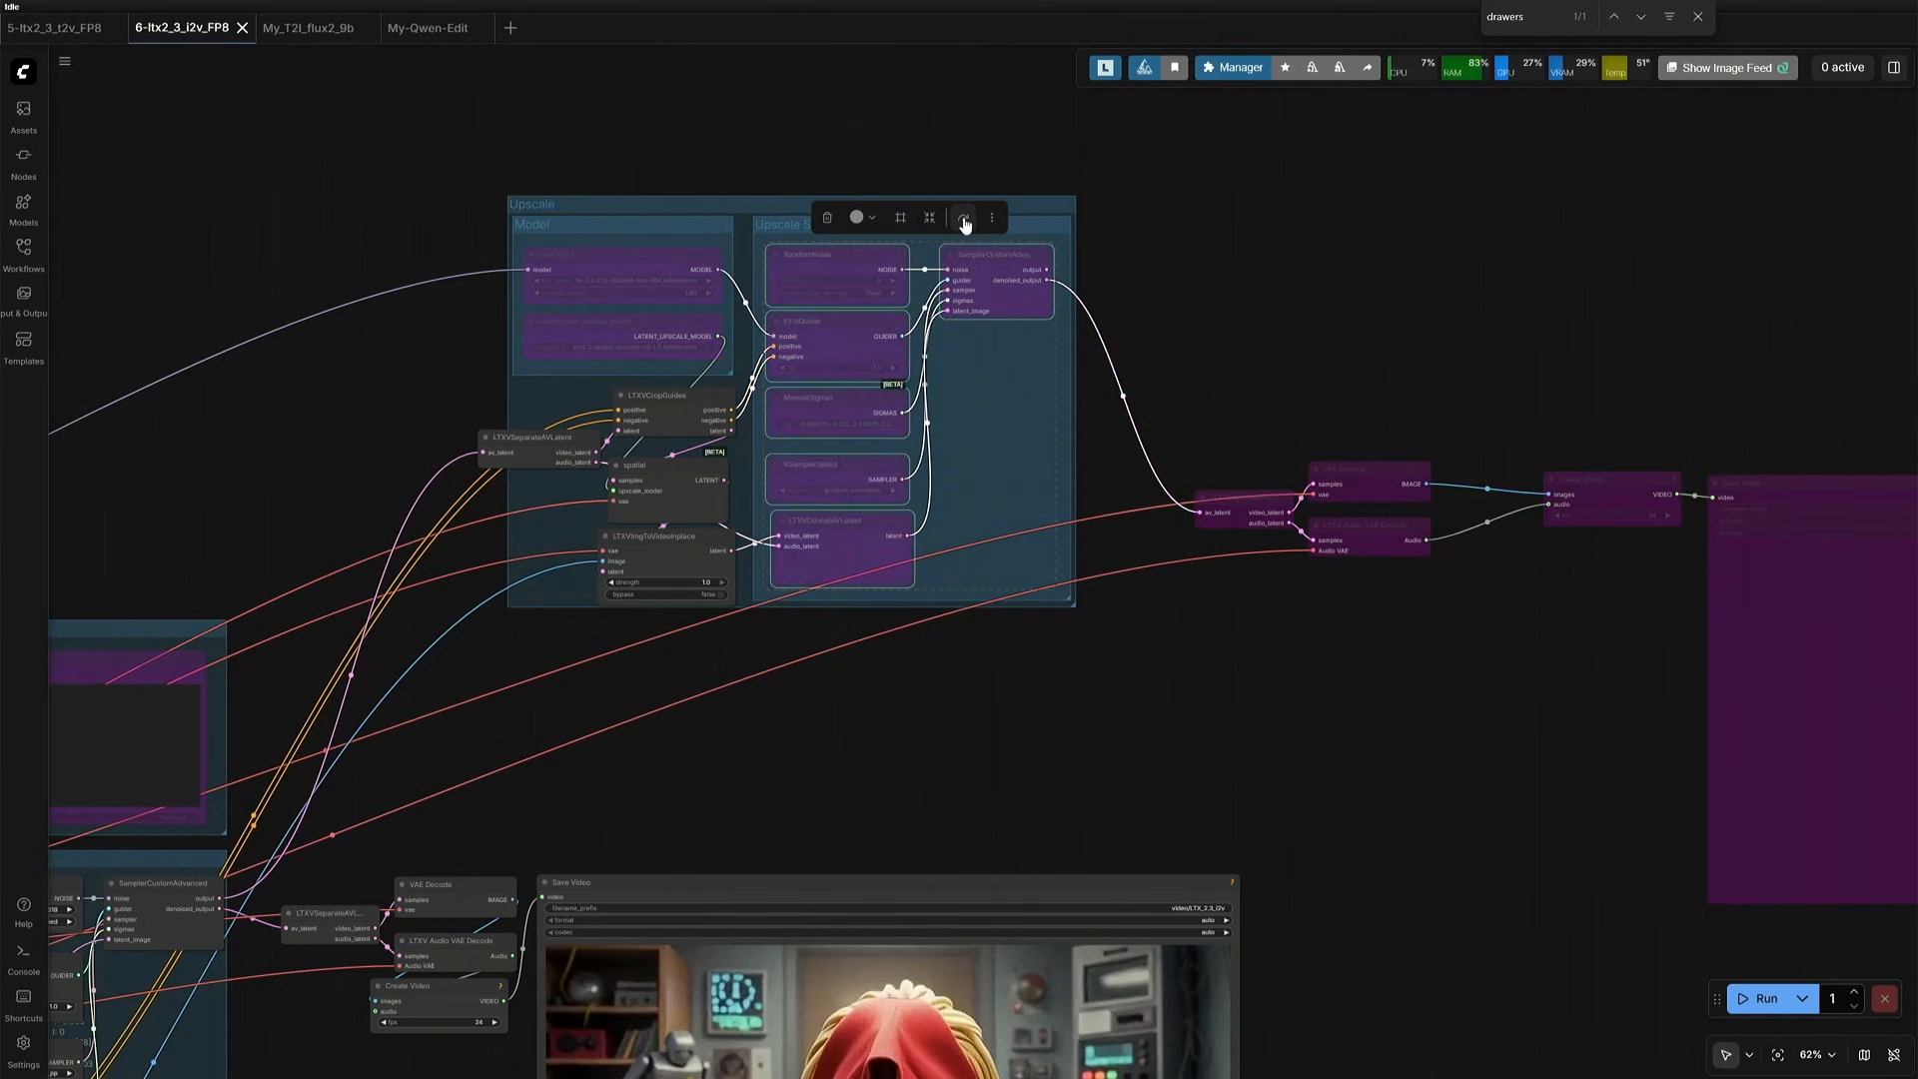
left_click(965, 216)
- Enable the bypassed Load Latent Upscale Model node in the Upscale group's Model section
left_click_drag(703, 719, 796, 586)
scroll(721, 225, "up", 4)
left_click(730, 237)
left_click(795, 189)
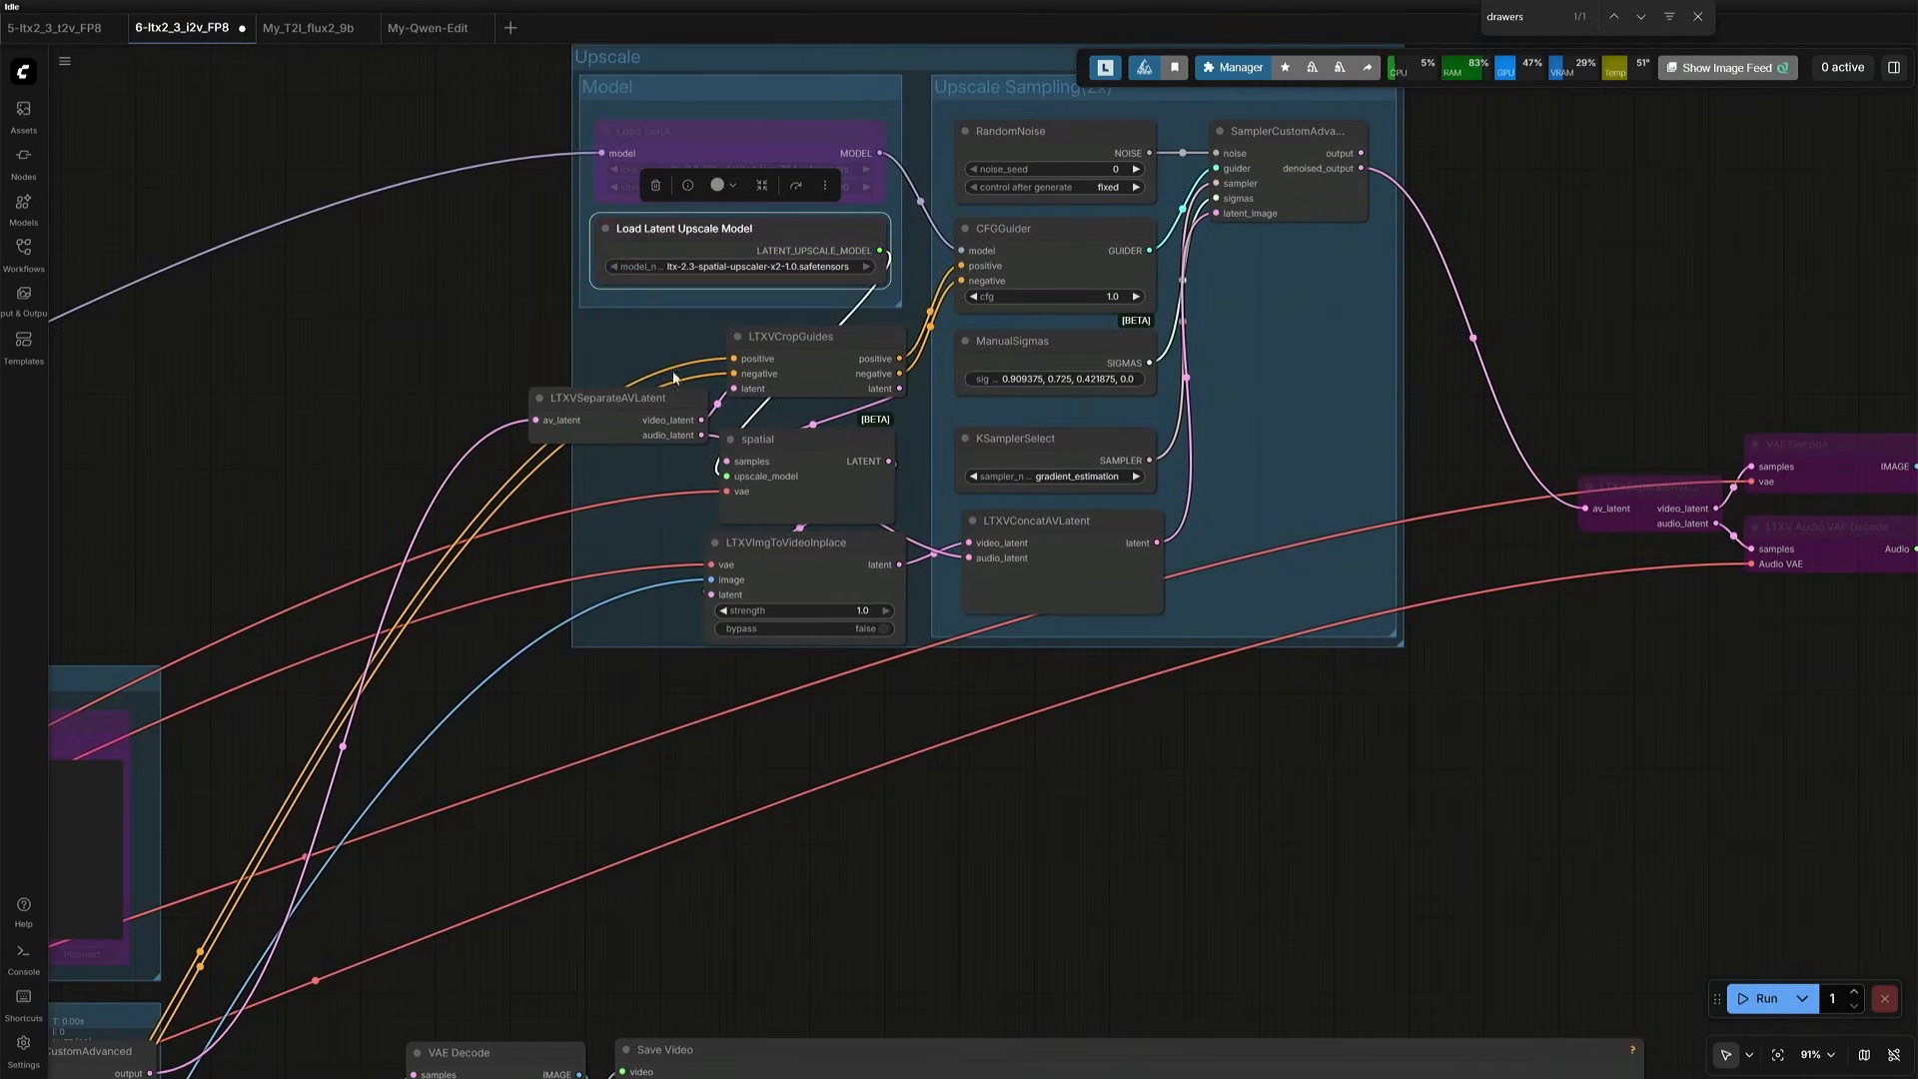
left_click(542, 288)
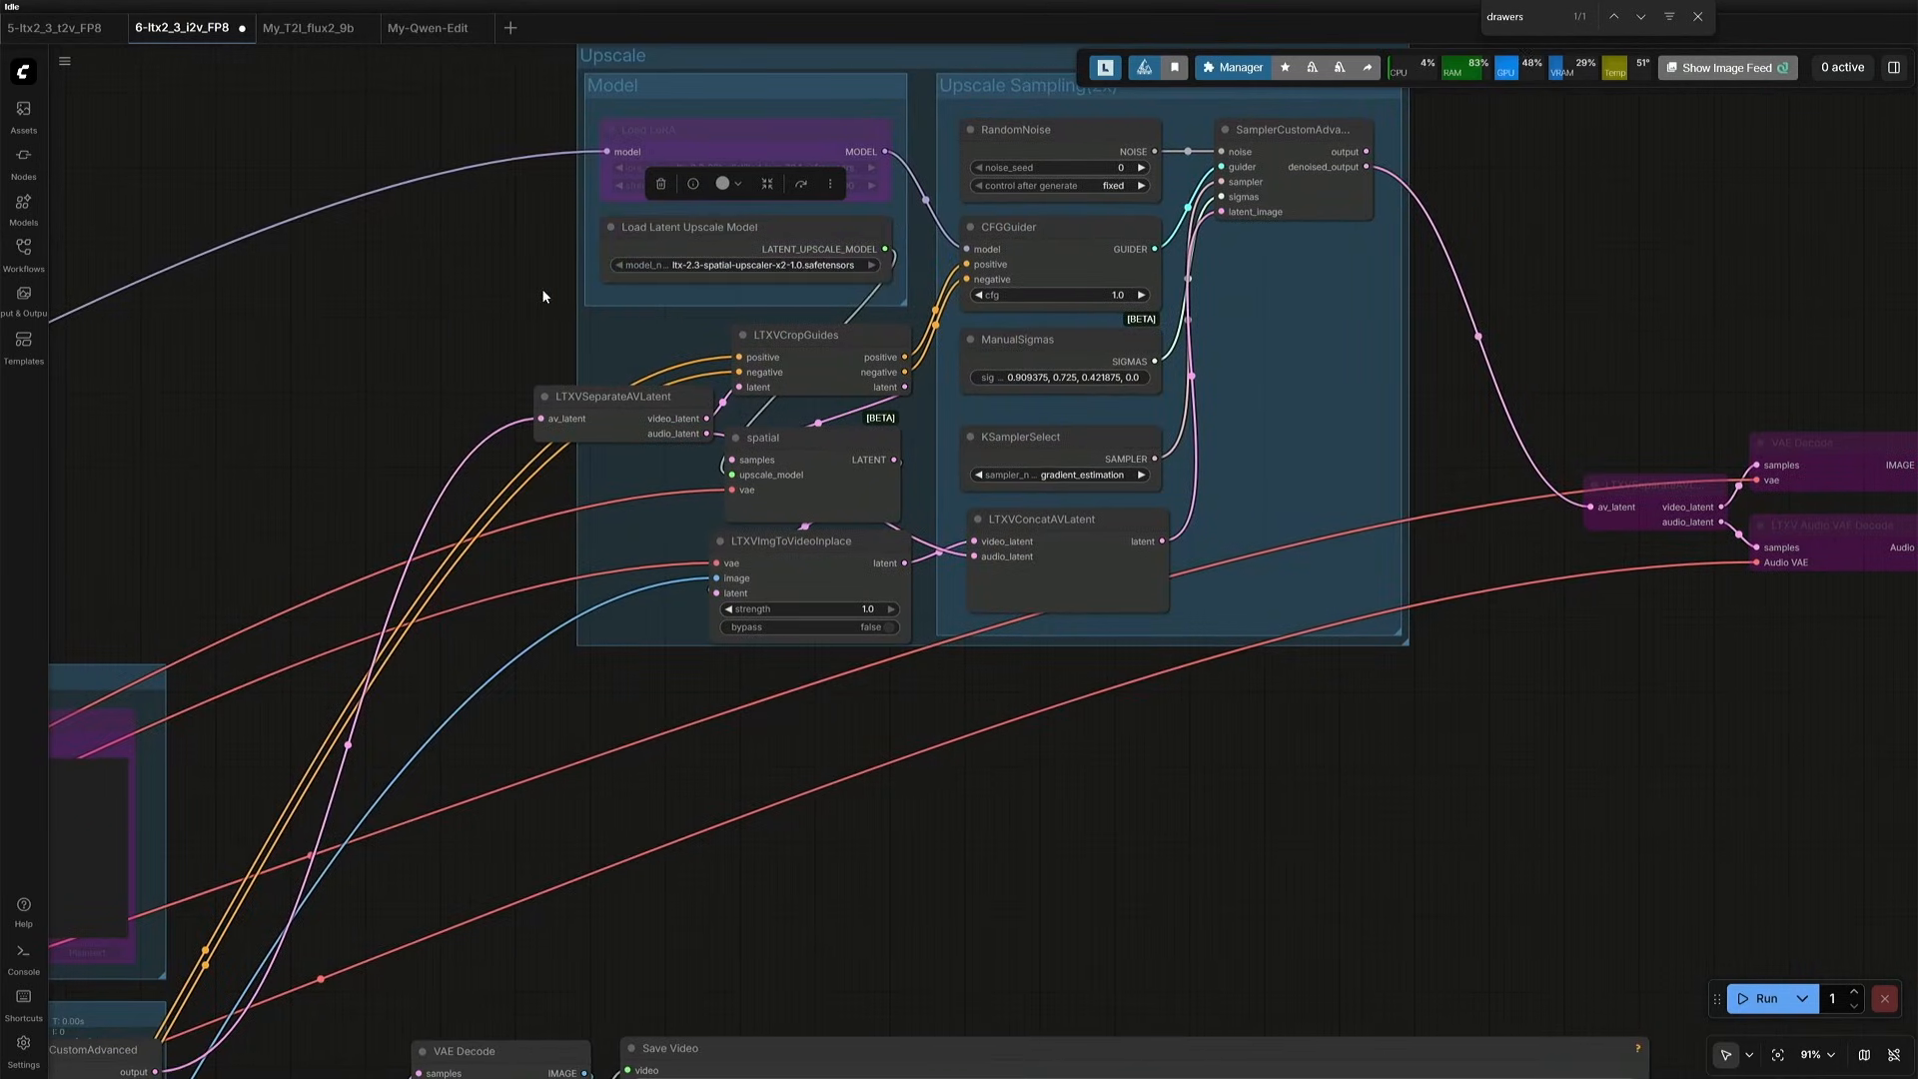
- Enable the bypassed latent separation, VAE Decode, audio decode, Create Video and Save Video nodes that follow the upscale sampler
left_click_drag(1117, 786, 249, 731)
left_click_drag(1328, 418, 975, 556)
left_click_drag(1499, 414, 1139, 417)
left_click_drag(700, 359, 1178, 649)
left_click(1451, 348)
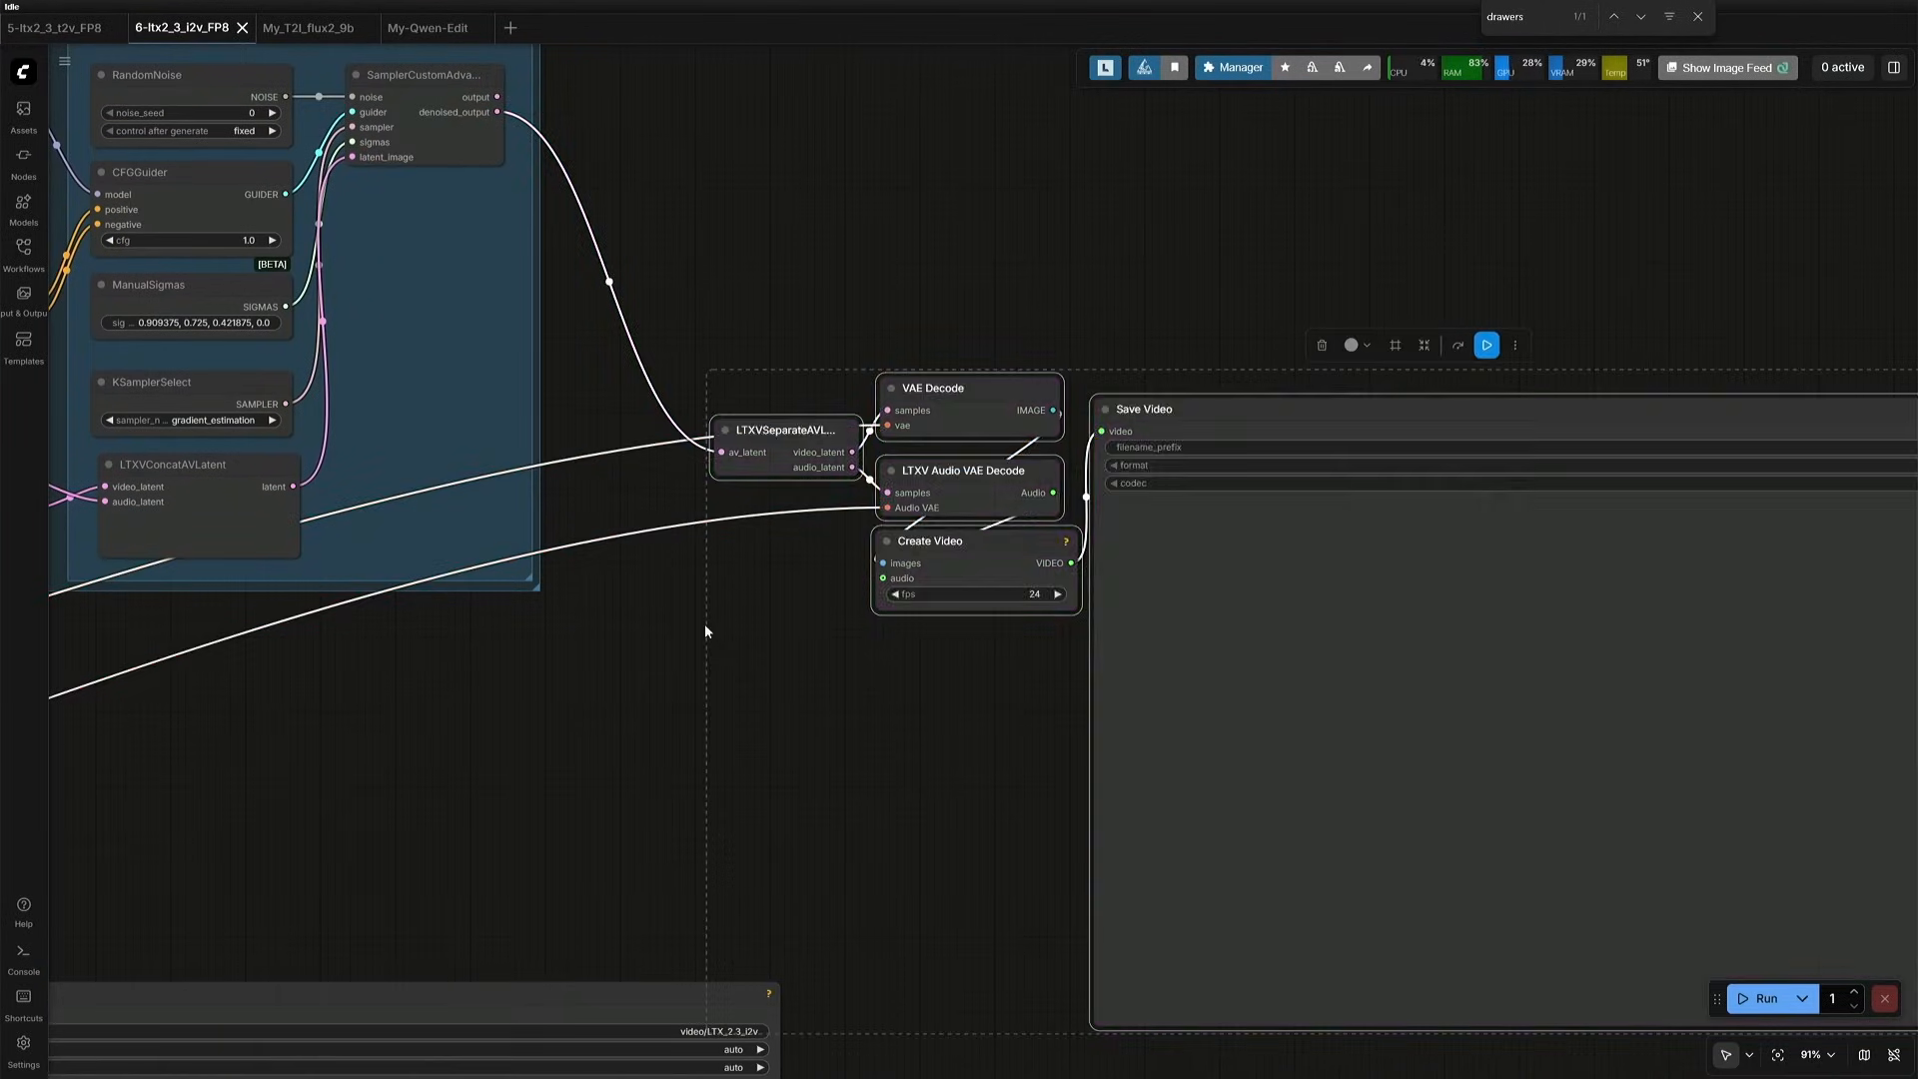
- Run the workflow with the upscale pass and check its execution time in the console
scroll(460, 723, "down", 8)
left_click_drag(461, 723, 951, 569)
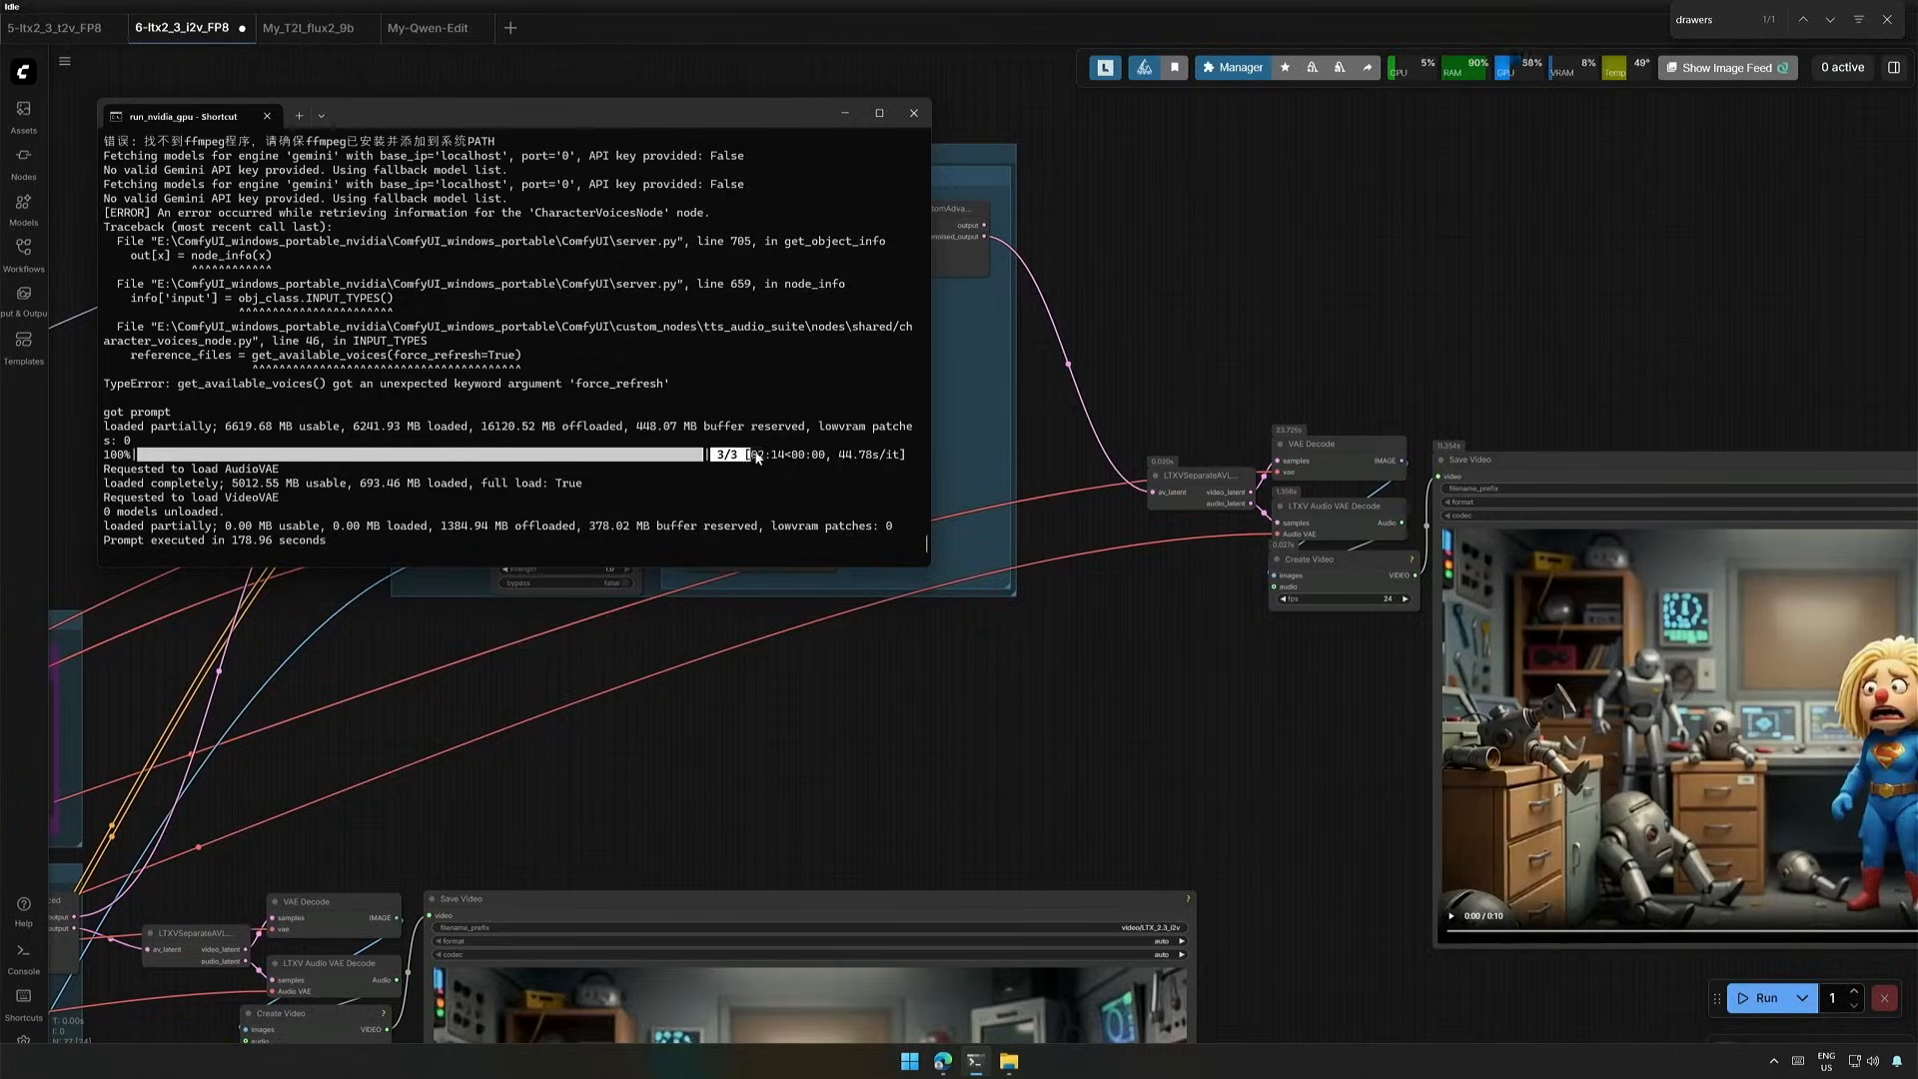
left_click_drag(228, 541, 291, 540)
left_click(336, 530)
left_click(1112, 797)
- Play the upscaled headquarters clip in the second Save Video node
scroll(879, 763, "up", 6)
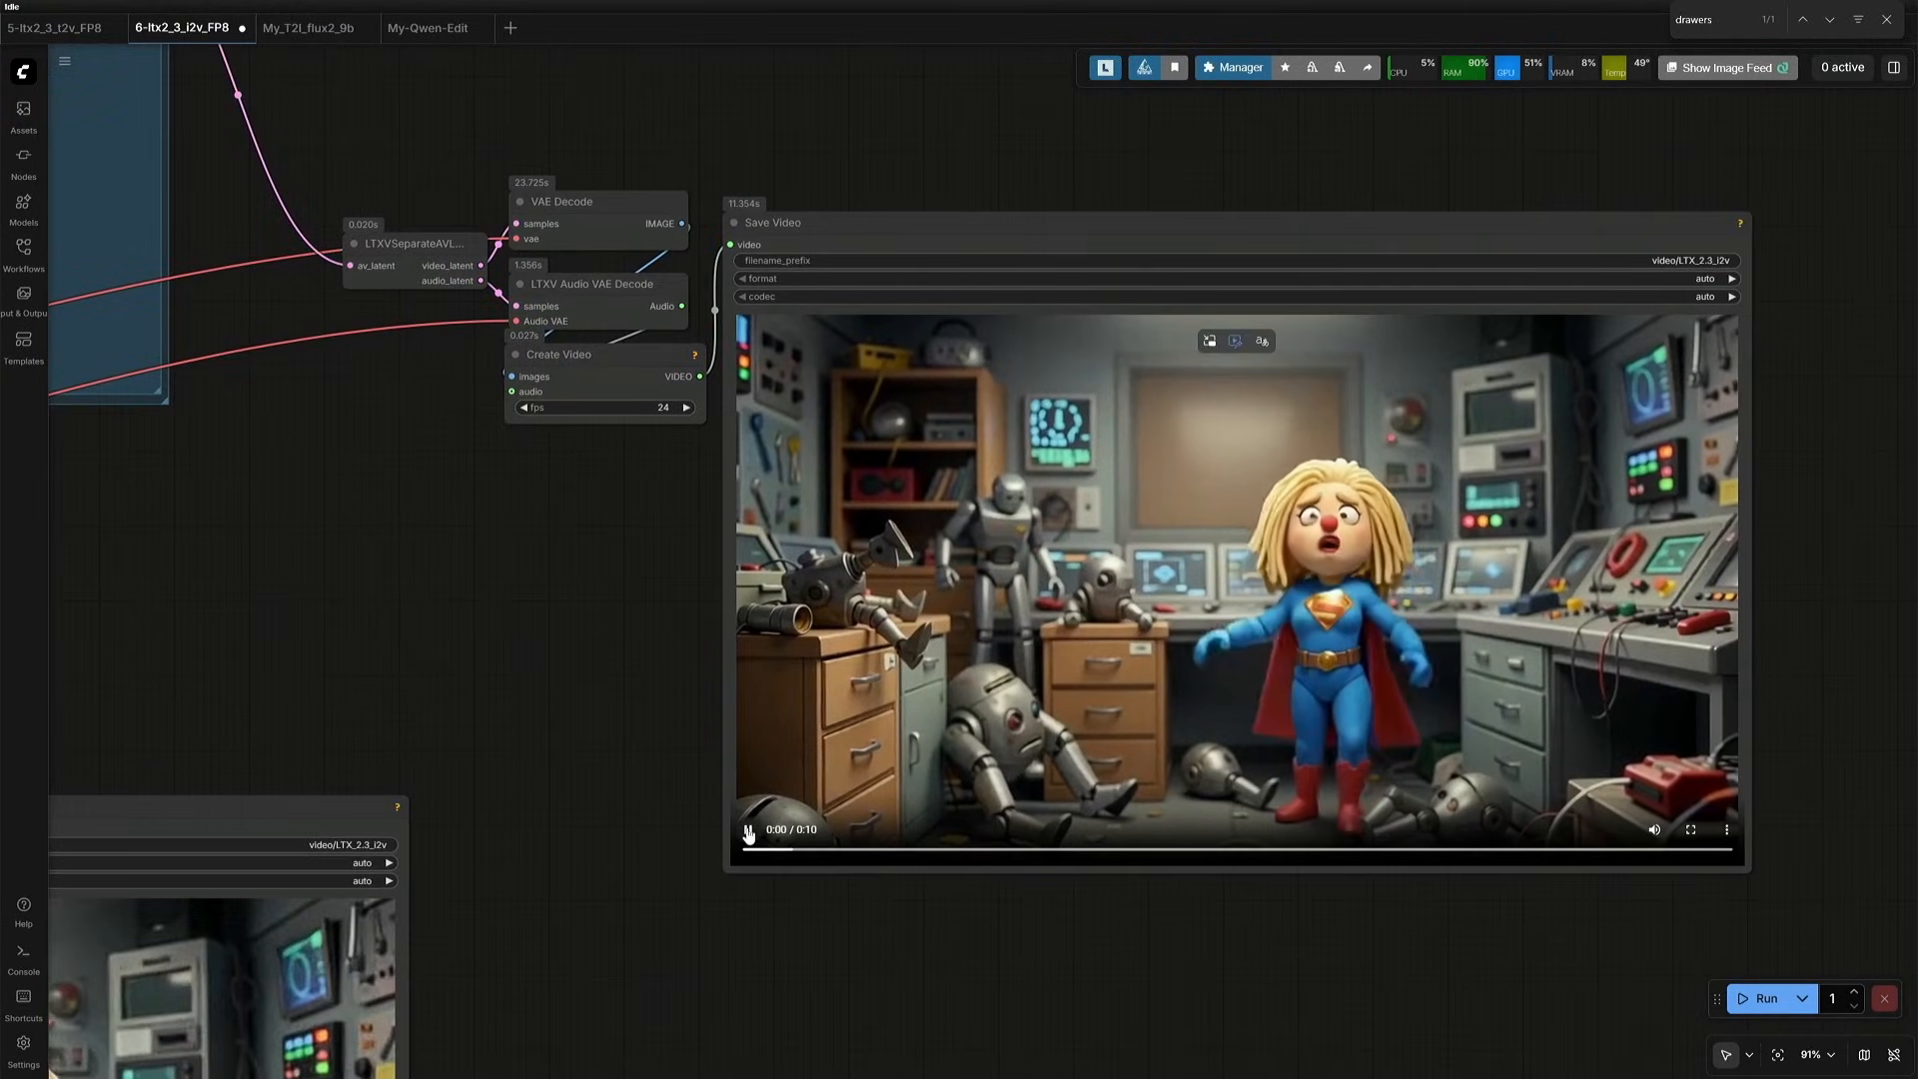
left_click(748, 831)
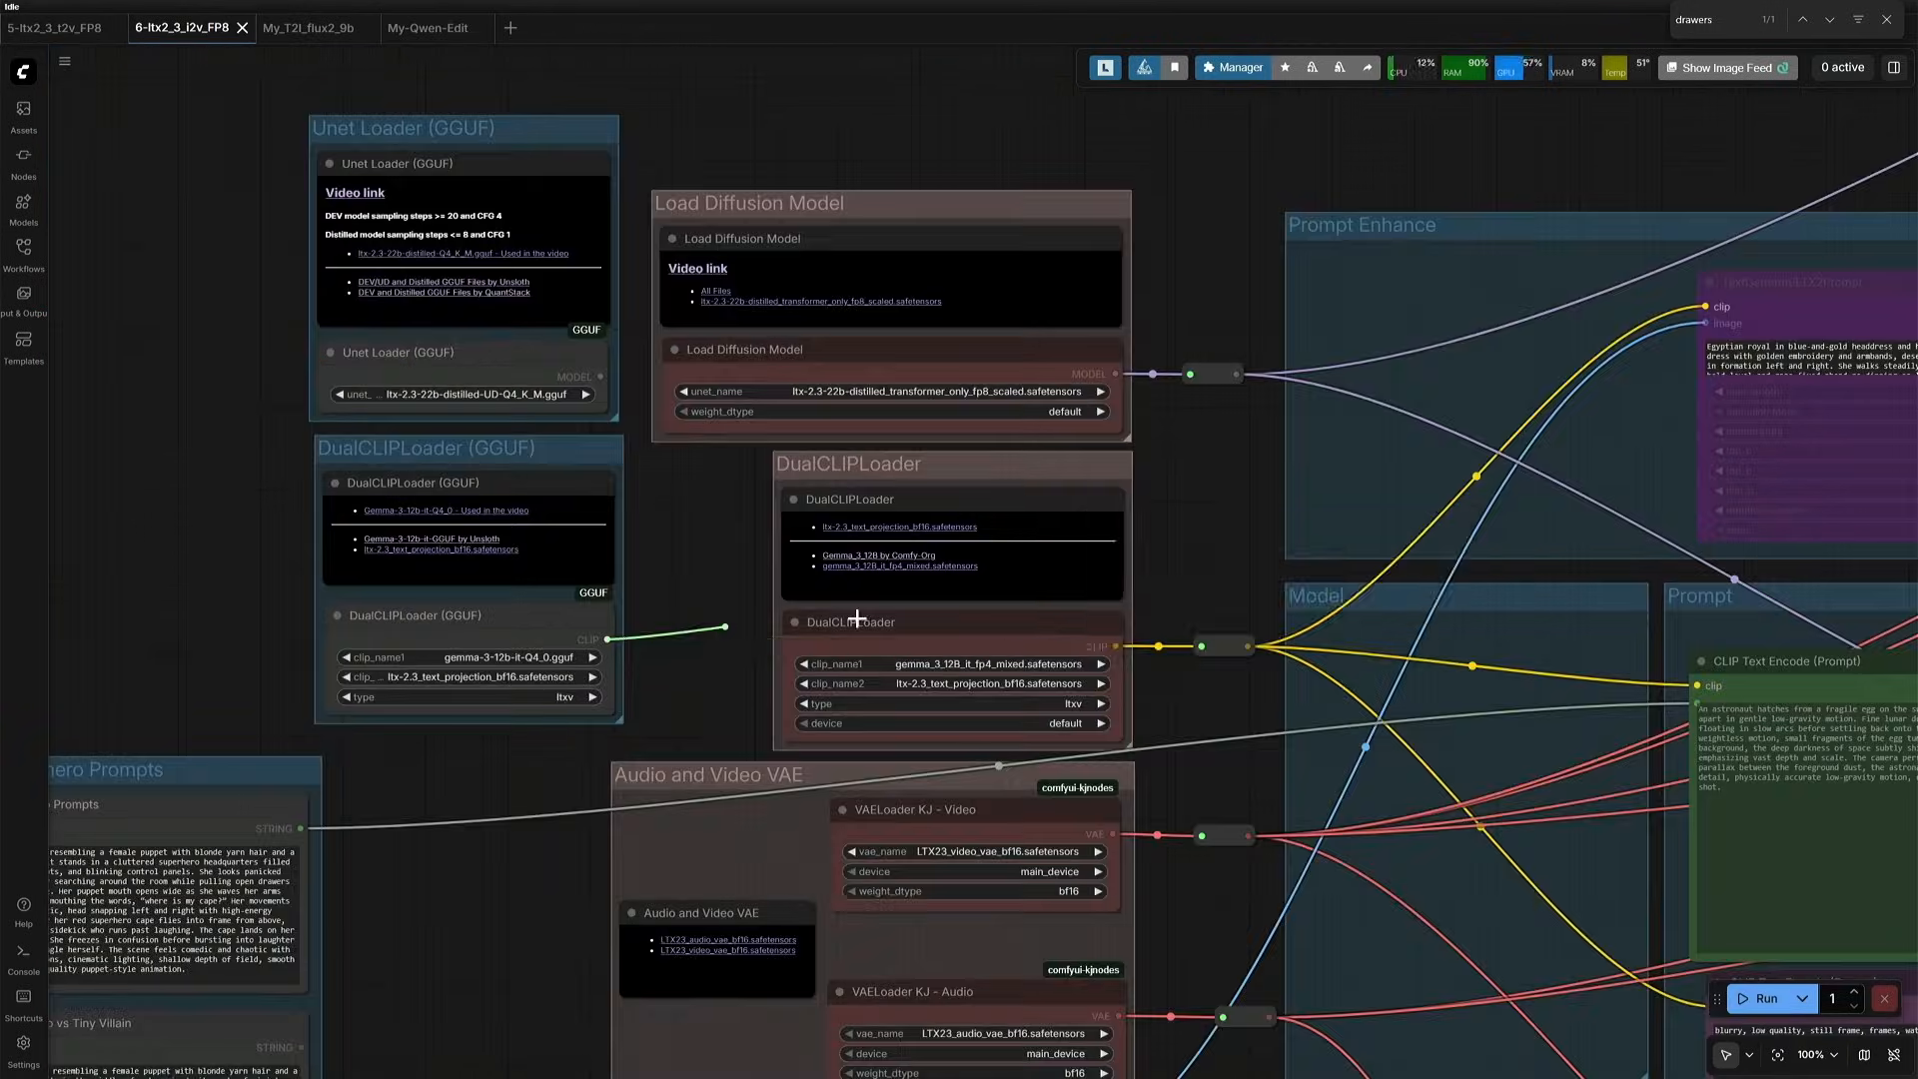
left_click_drag(857, 619, 1201, 646)
left_click_drag(636, 373, 1170, 446)
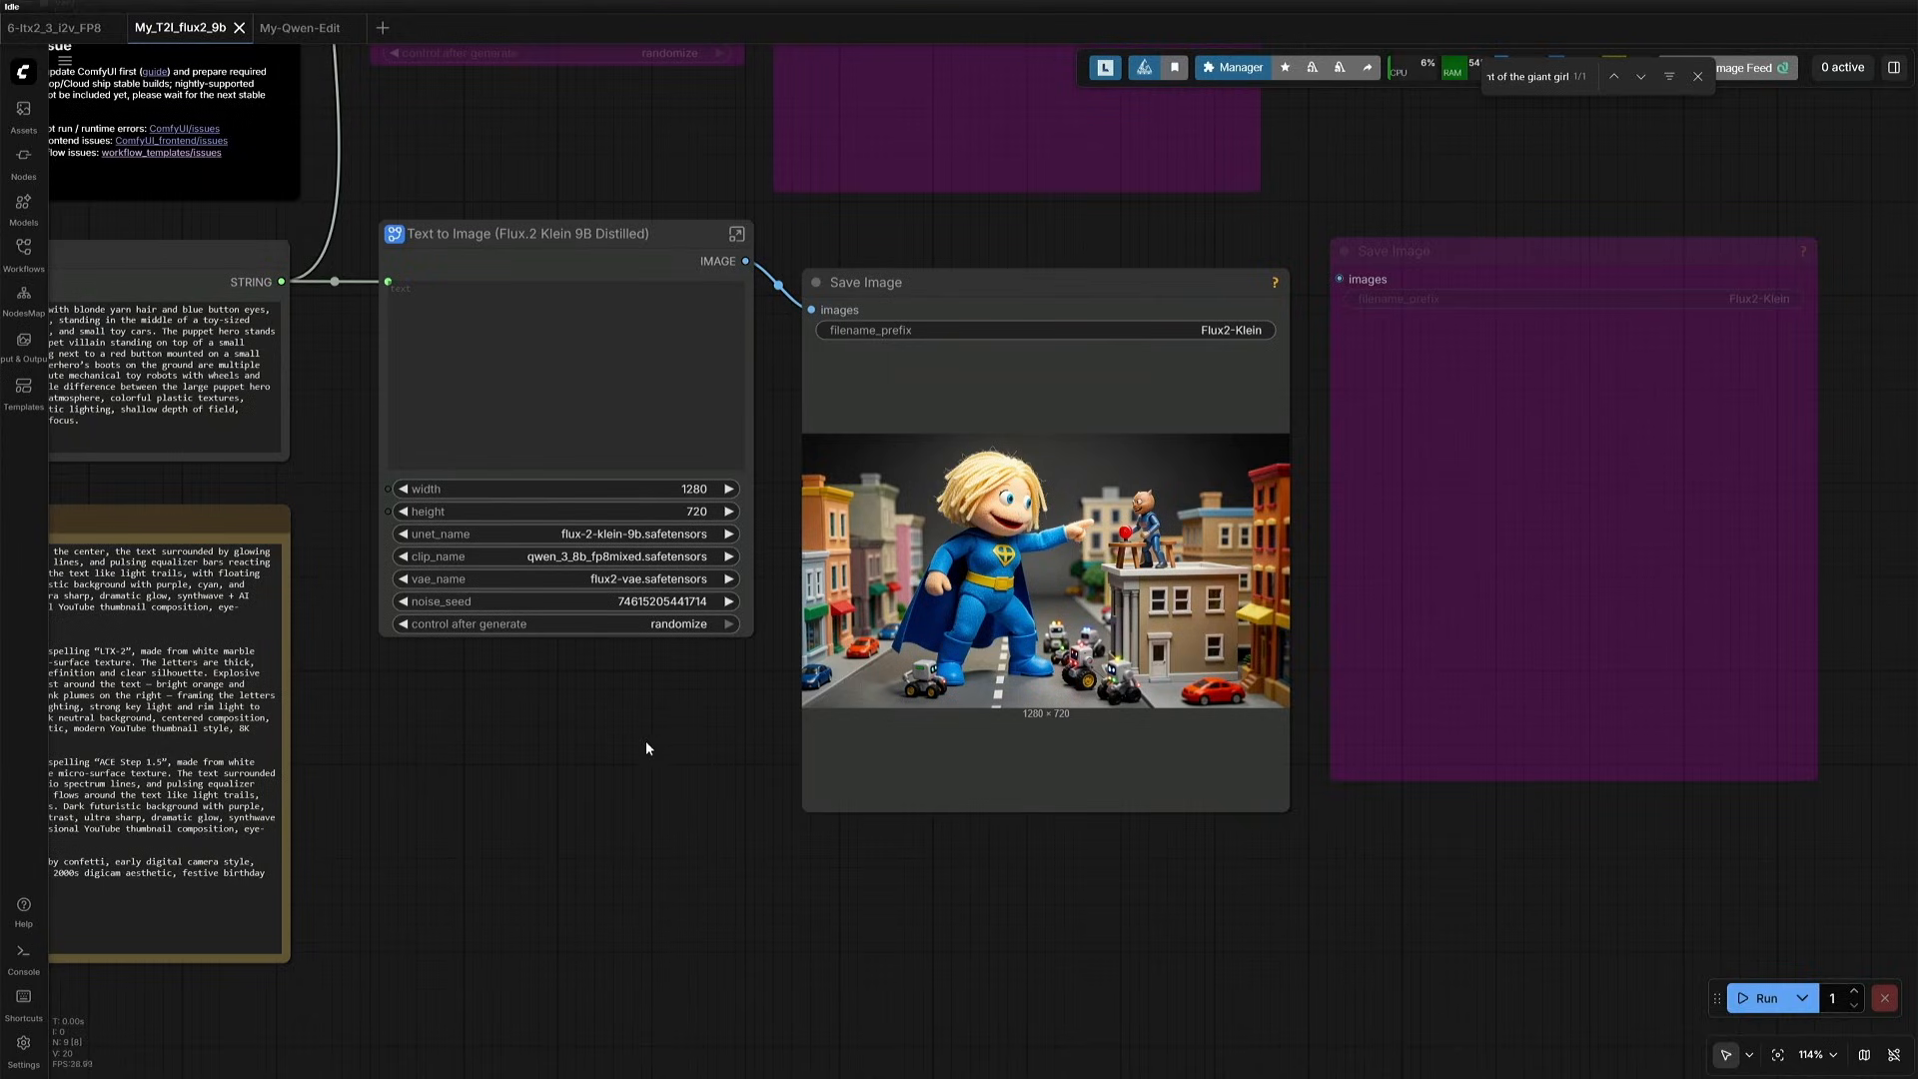
- Examine the toy city puppet image generated in the My_T2I_flux2_9b workflow
scroll(646, 741, "up", 6)
left_click_drag(747, 703, 729, 909)
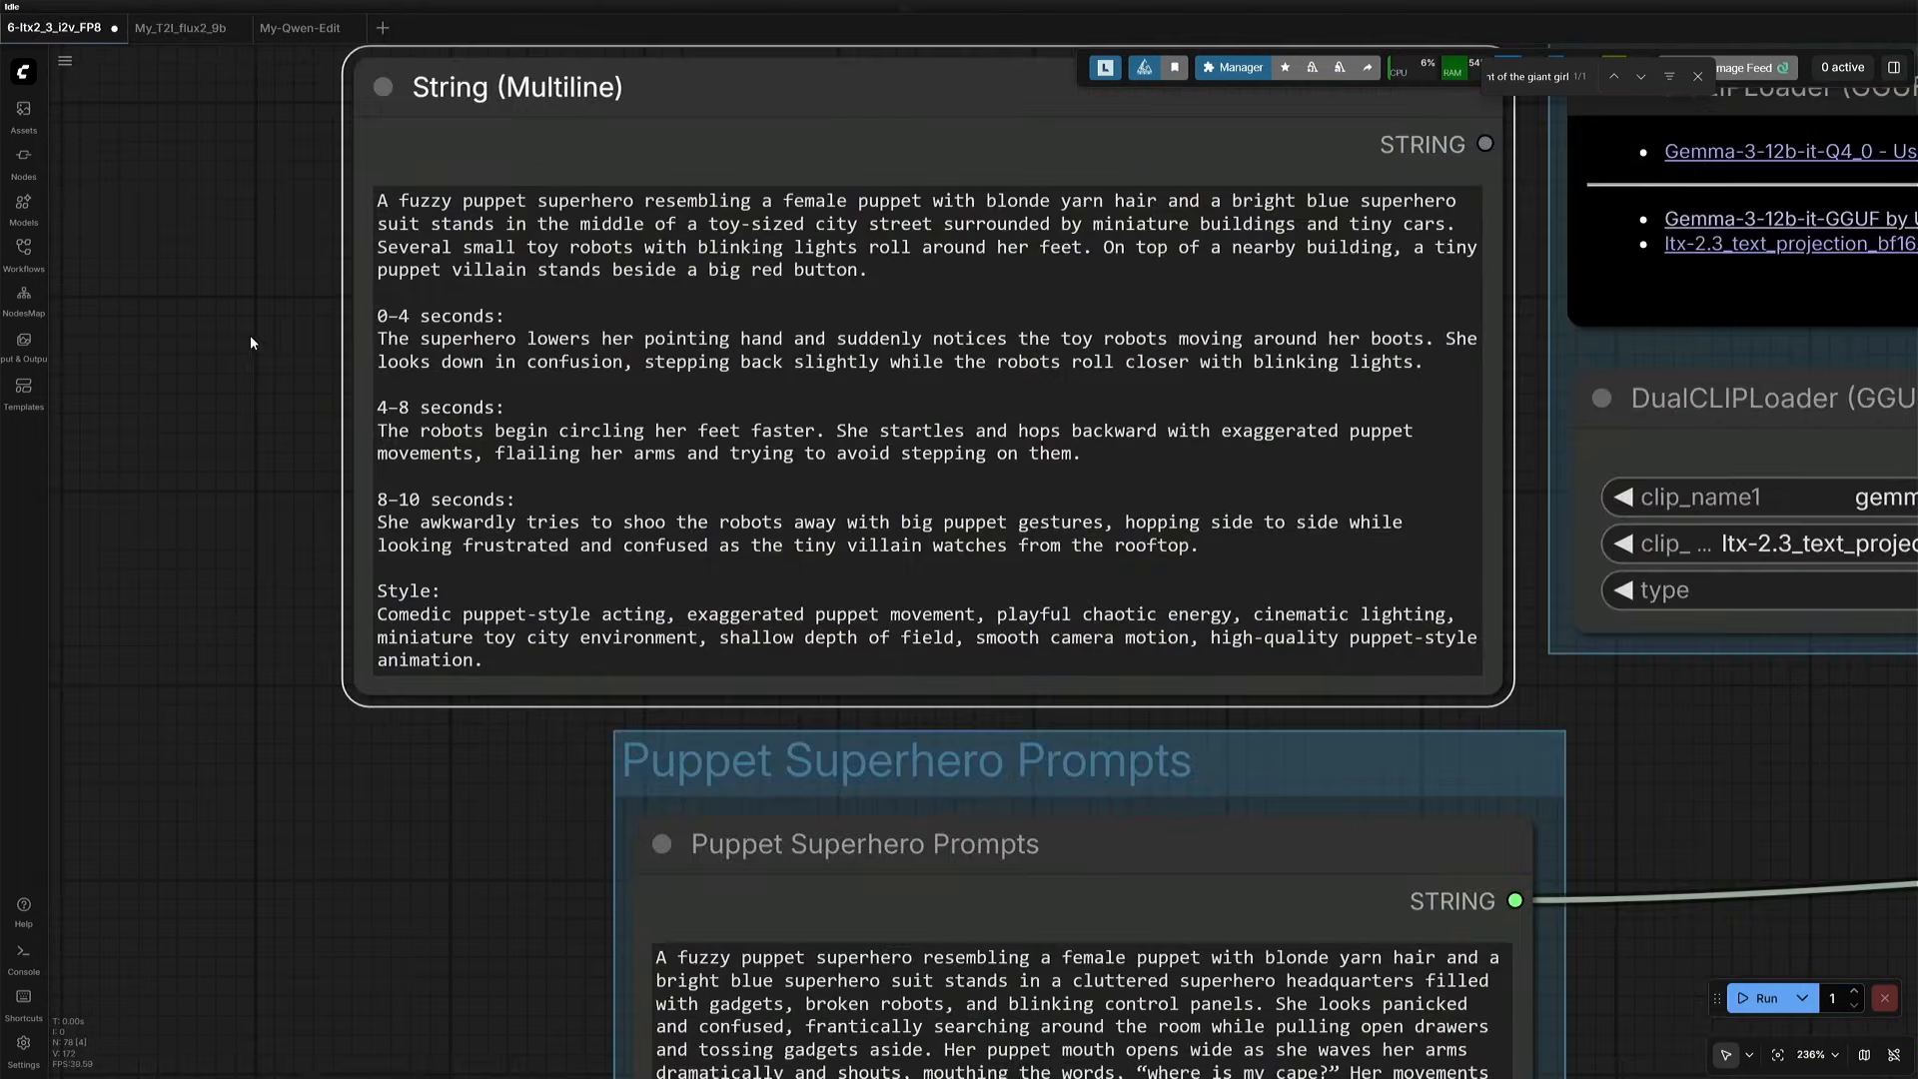
- Read the time-segmented prompt in String (Multiline) and compare it with the Puppet Superhero vs Tiny Villain prompt
left_click_drag(443, 321, 1147, 352)
left_click_drag(596, 437, 1039, 459)
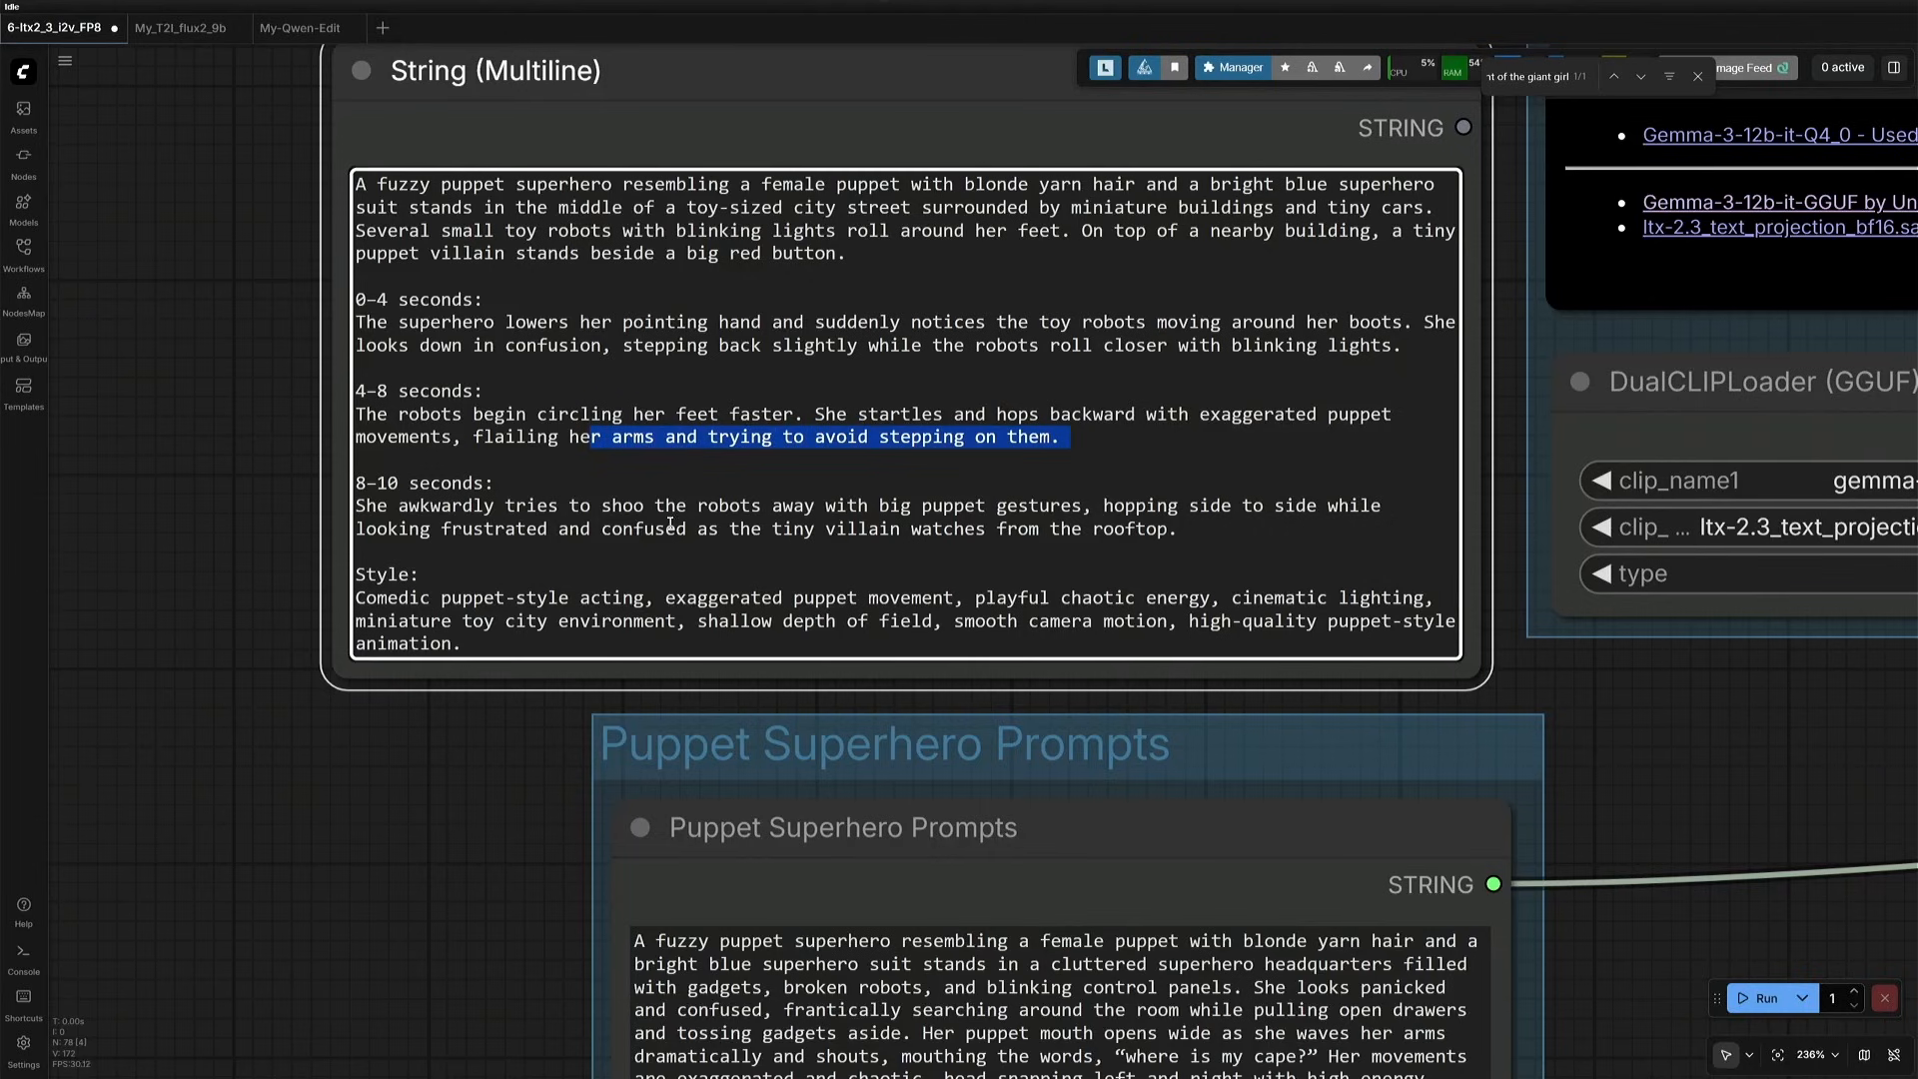
scroll(672, 524, "down", 7)
left_click_drag(1156, 679, 1125, 485)
scroll(1073, 641, "up", 4)
left_click(870, 774)
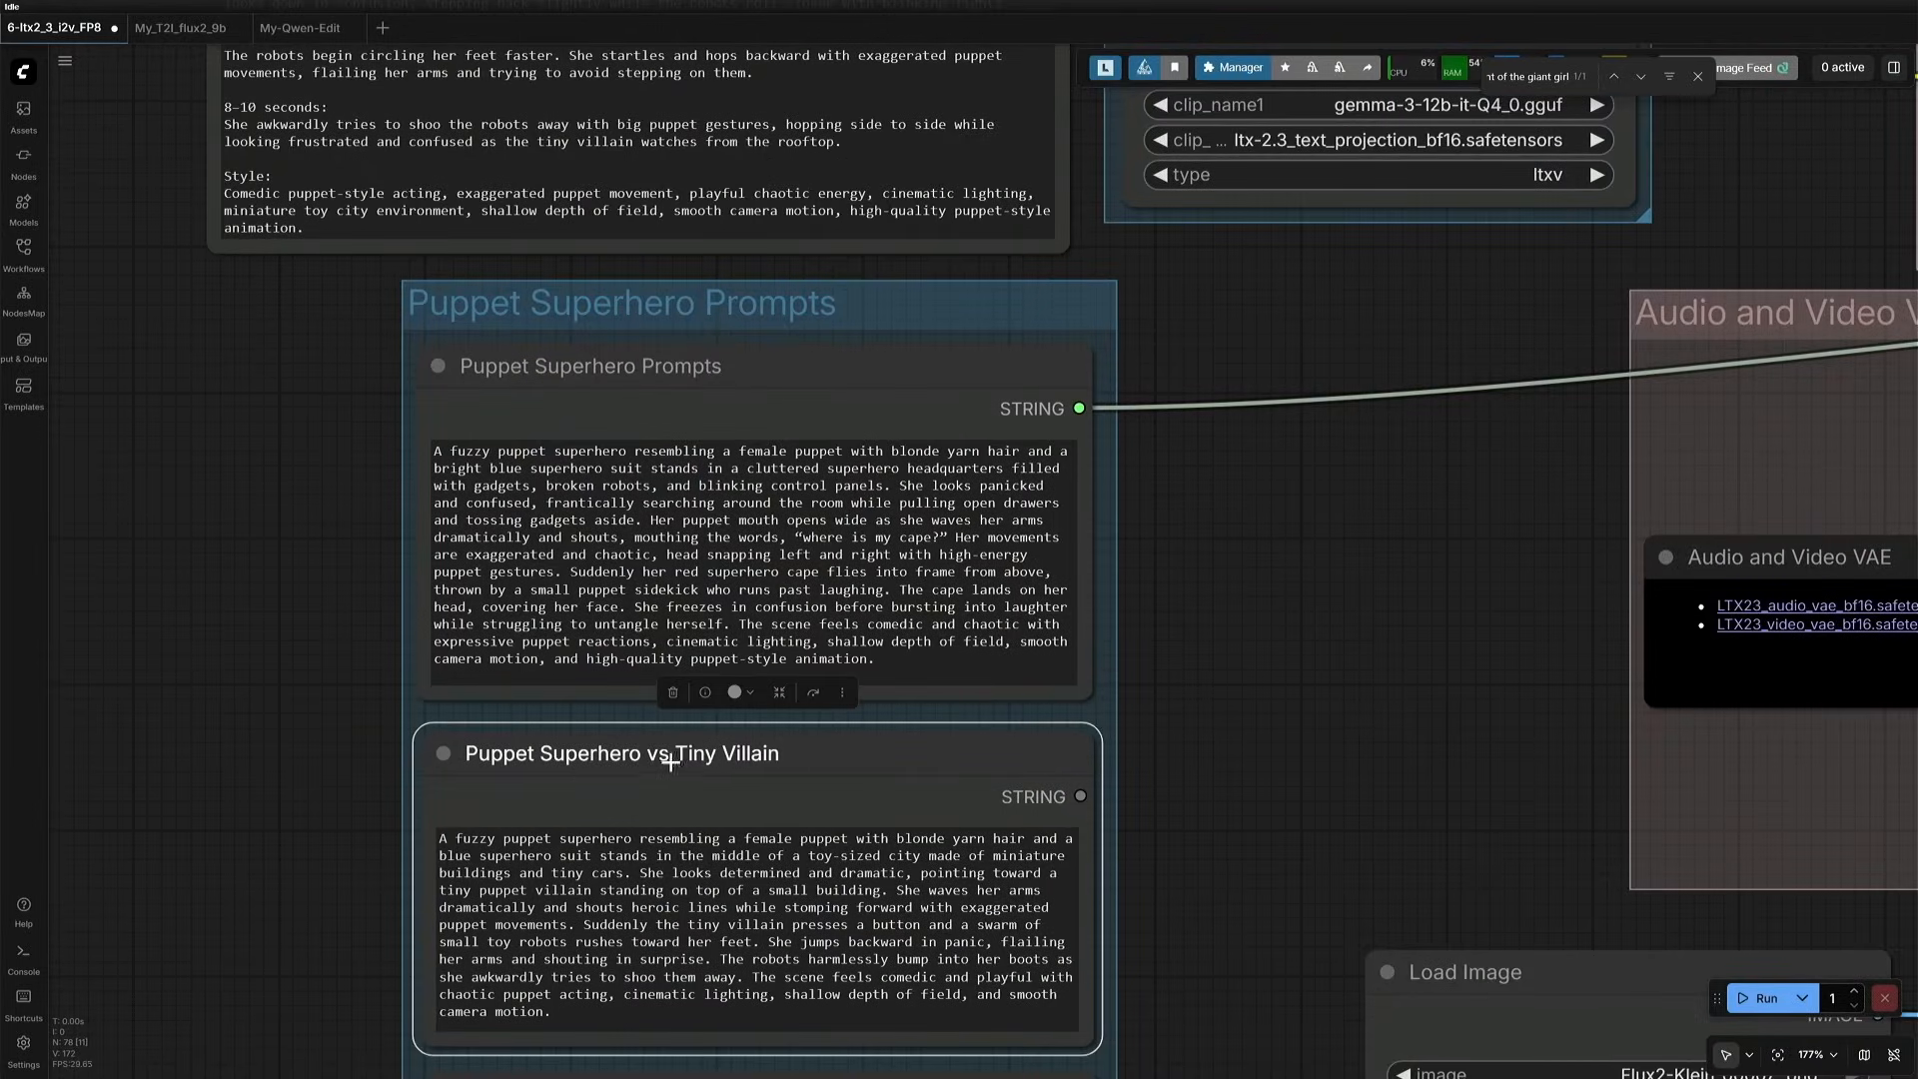
- Connect the String (Multiline) prompt to the positive CLIP Text Encode and run the workflow on the toy city image
scroll(670, 761, "down", 7)
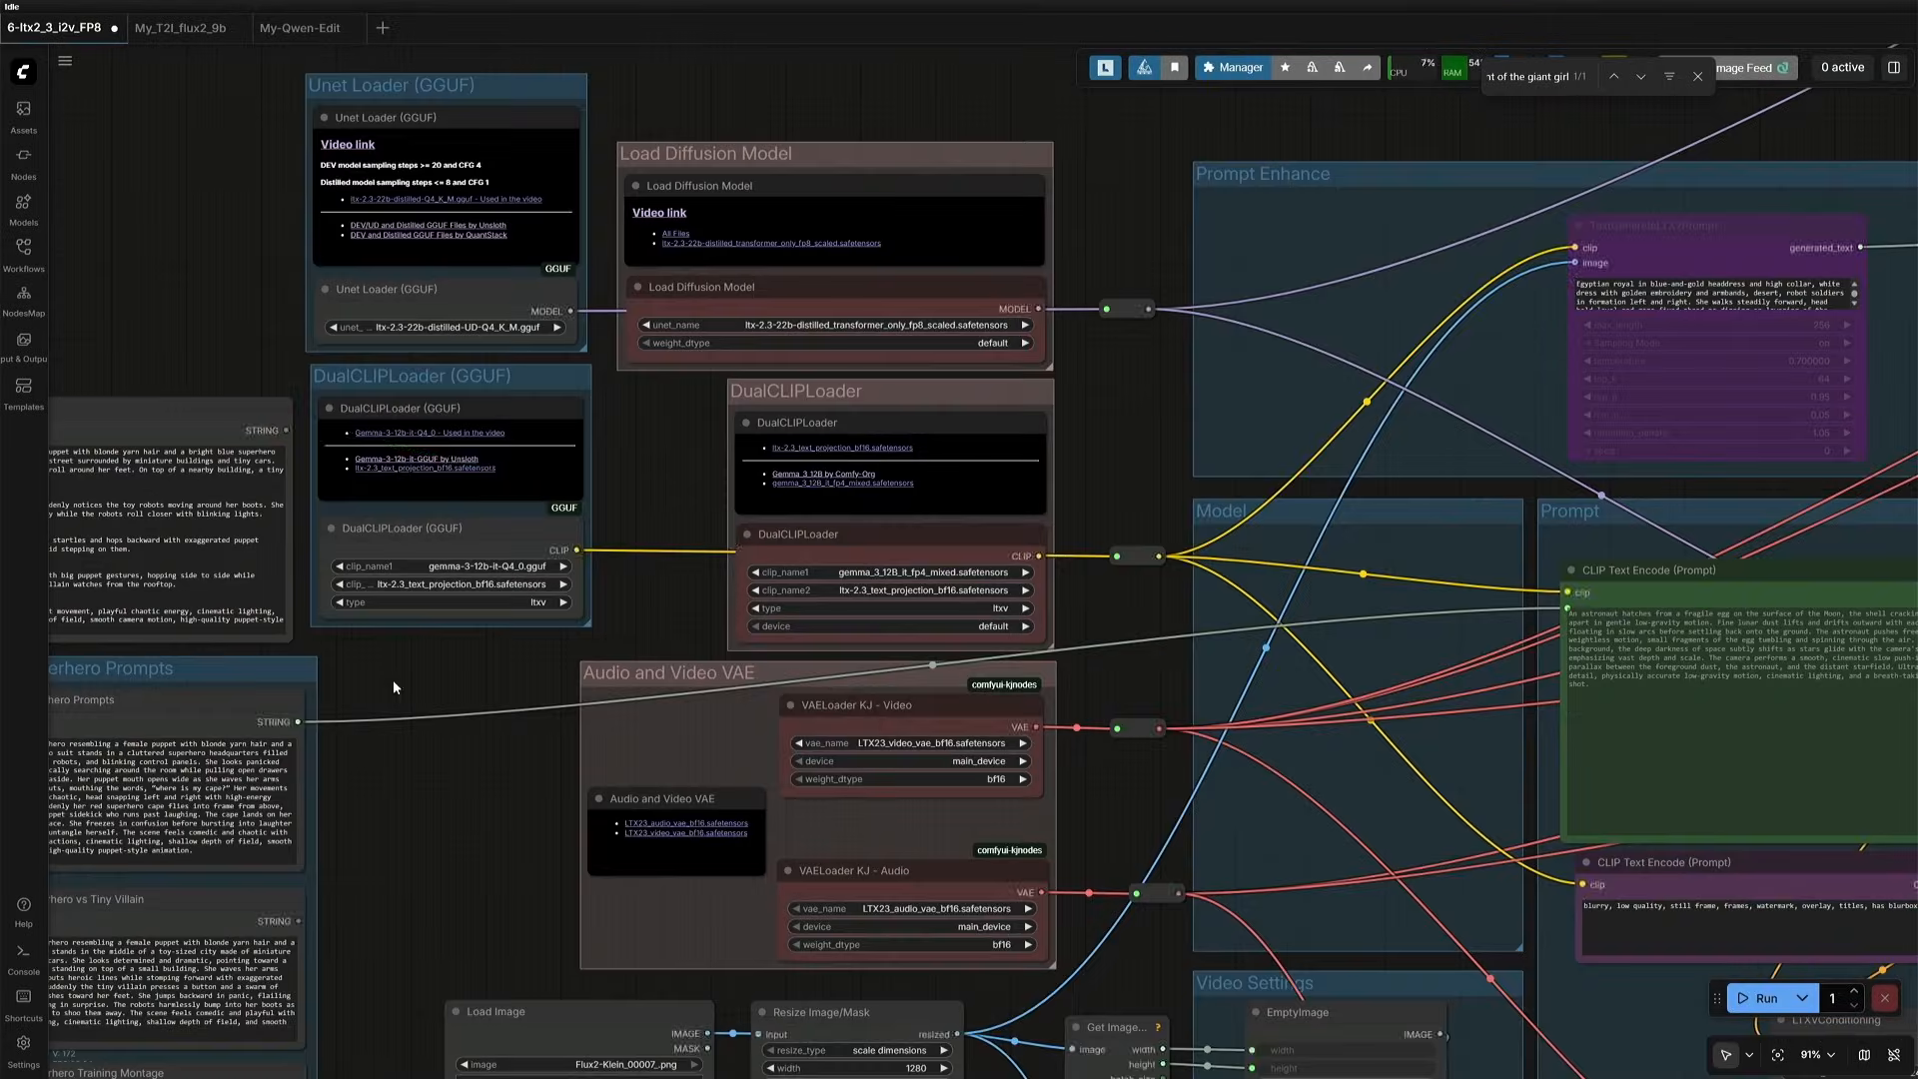
left_click_drag(286, 431, 1567, 611)
left_click_drag(1567, 610, 1568, 608)
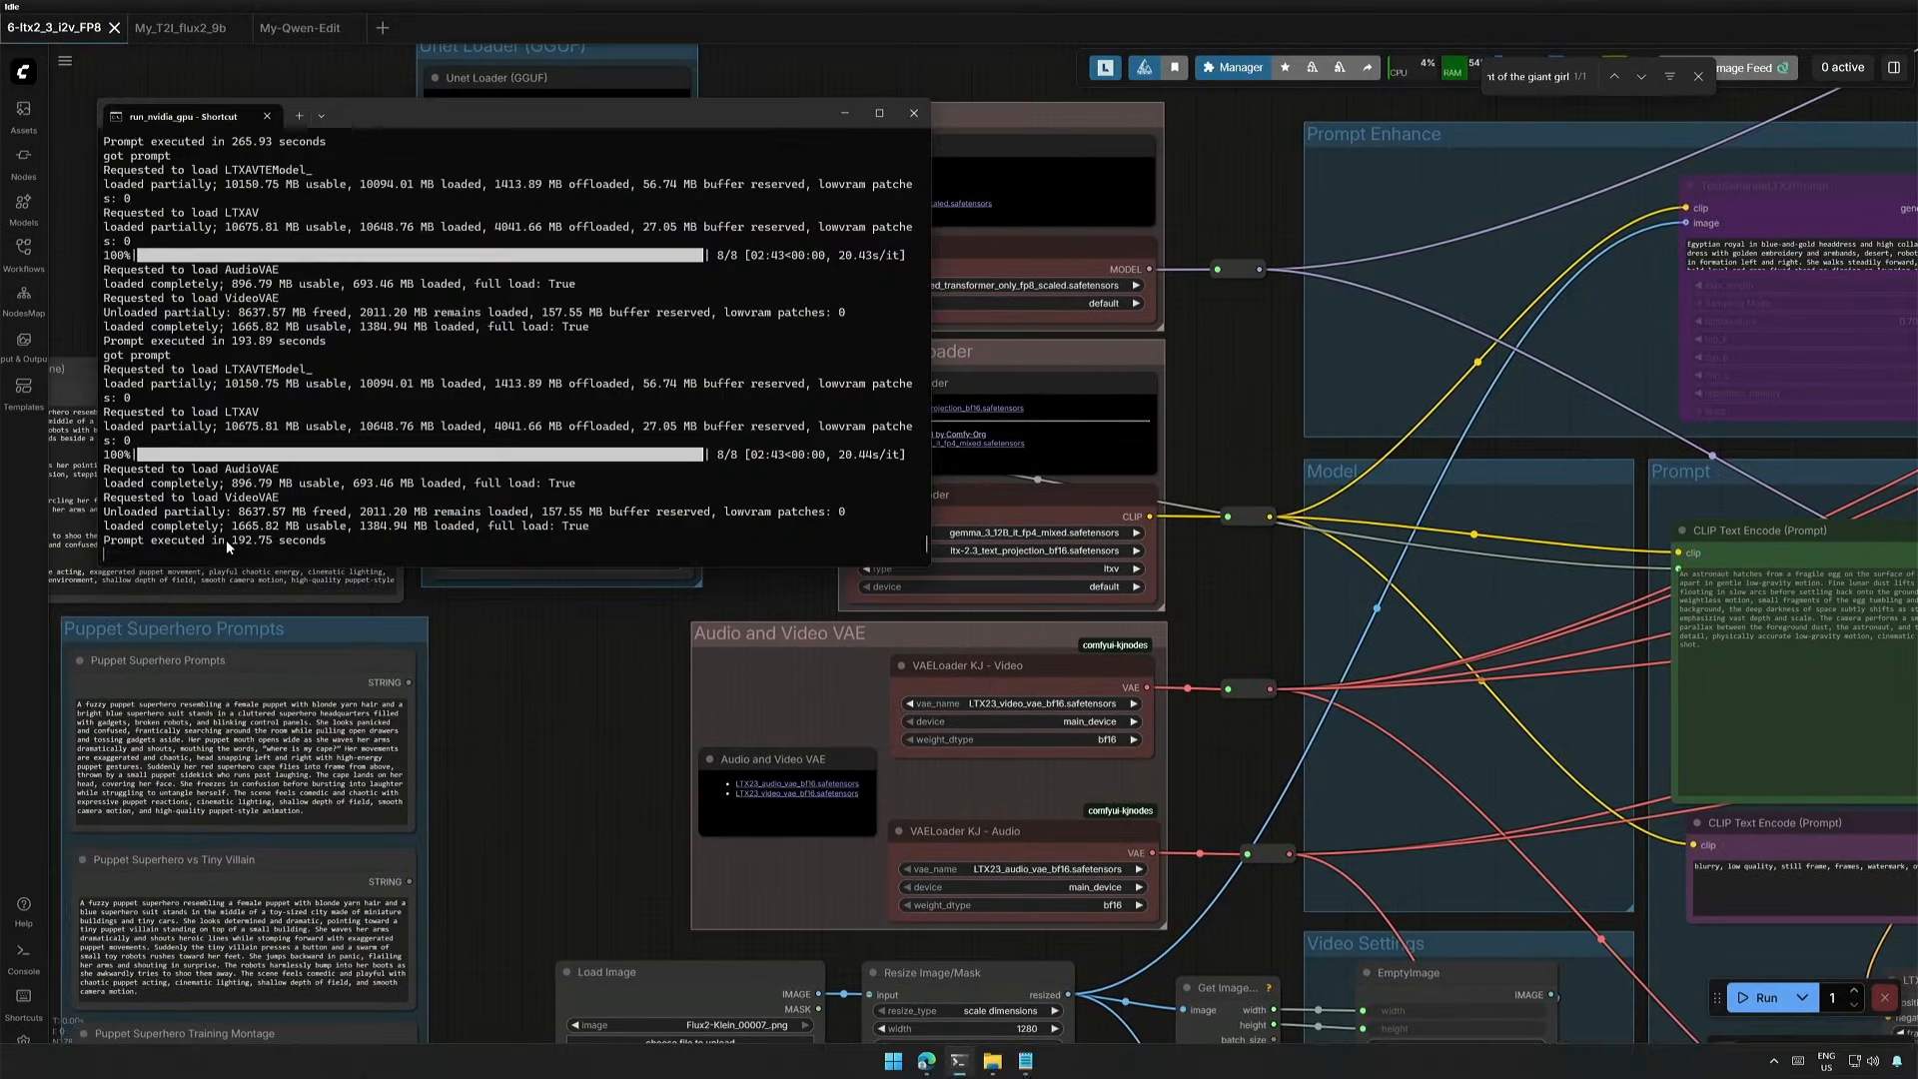
- Check the console execution time and play the toy city clip in the first Save Video node
left_click_drag(225, 540, 268, 541)
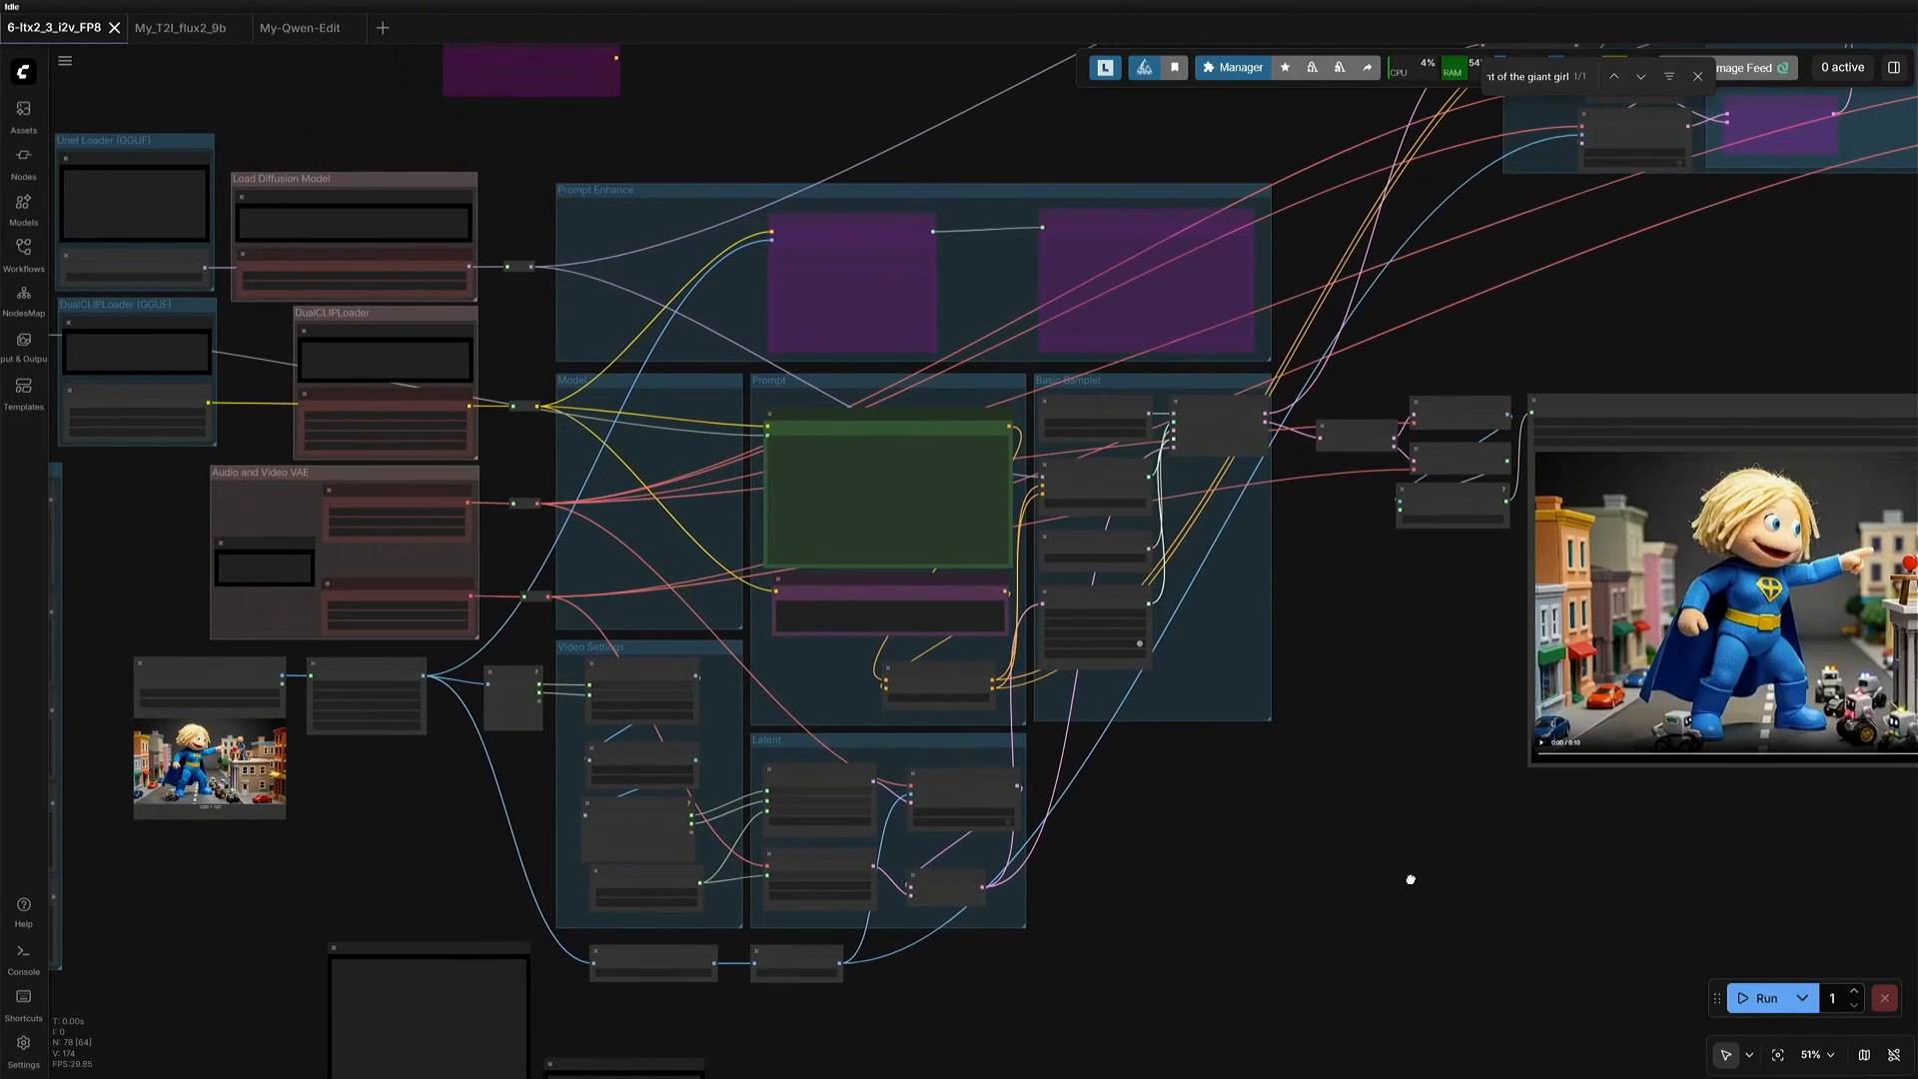
scroll(1409, 878, "up", 5)
left_click(721, 946)
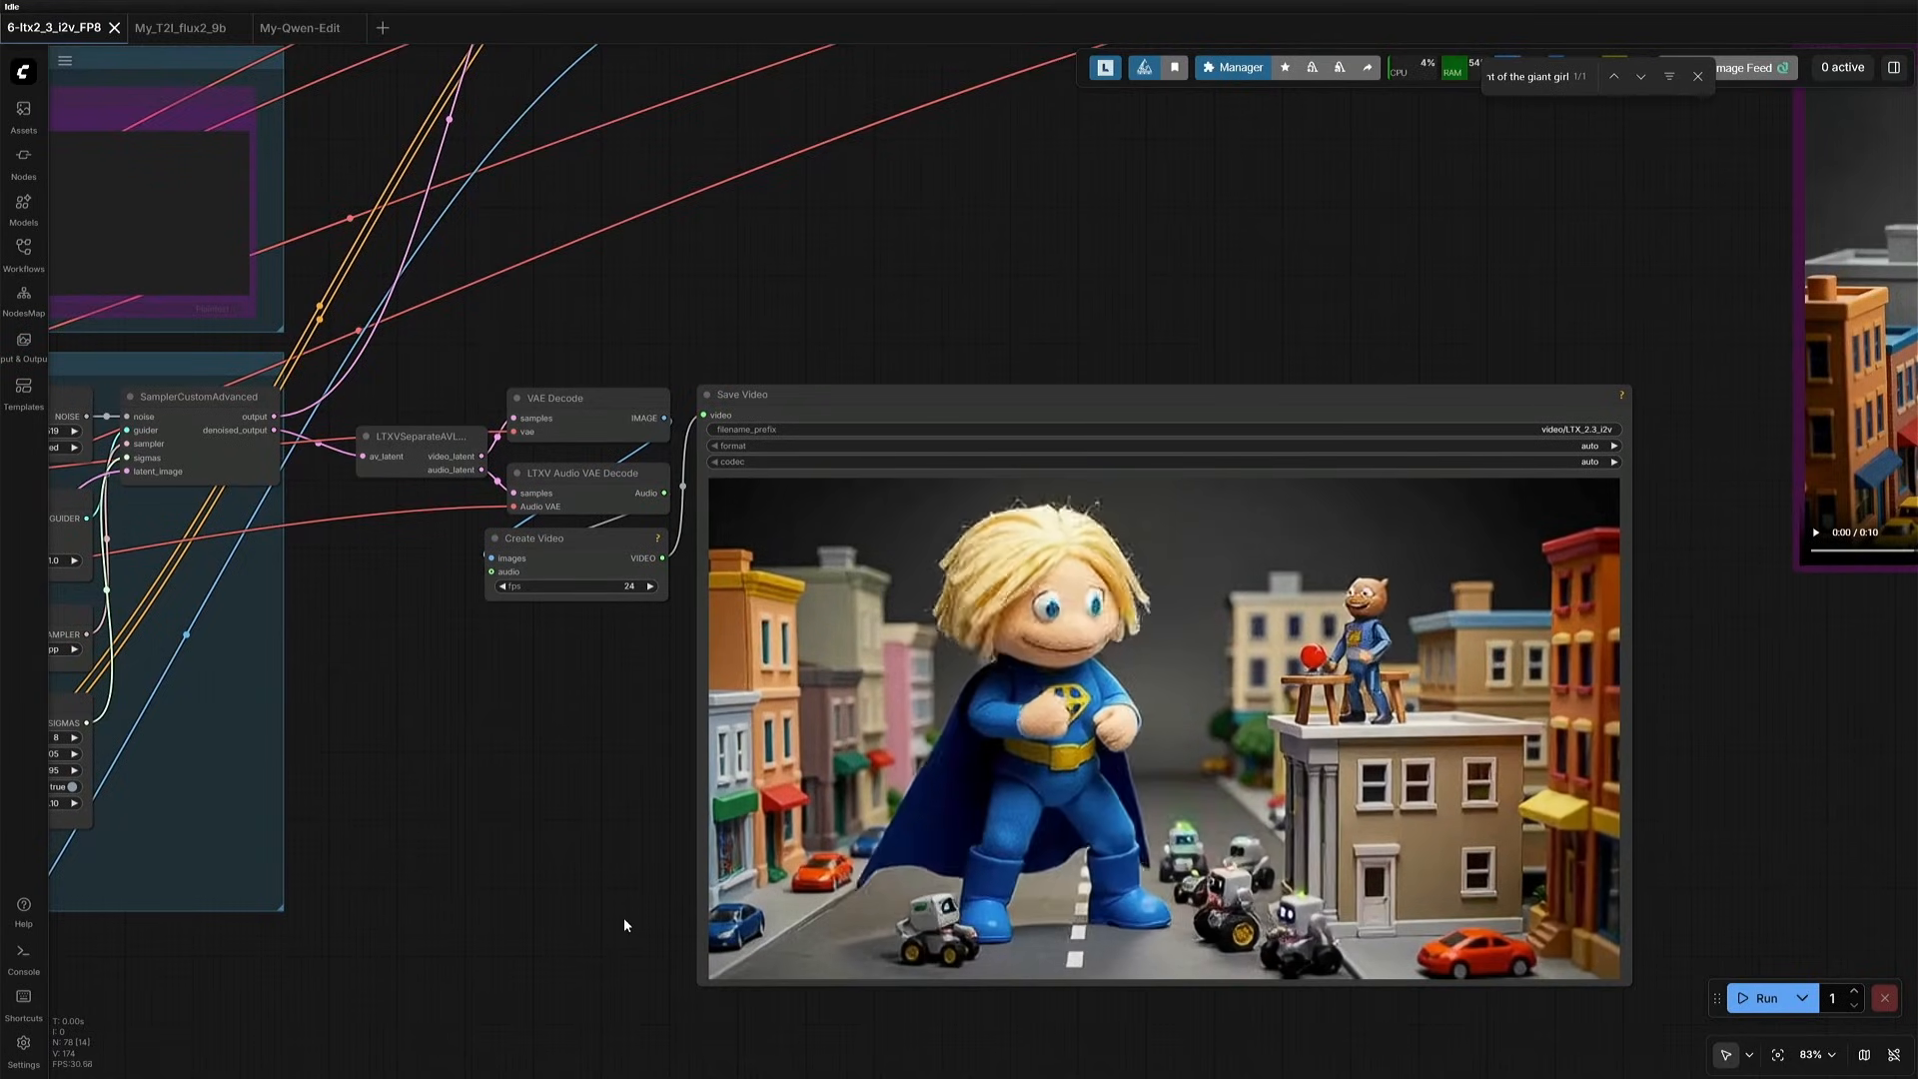
- Enable the bypassed Upscale Sampling, decode and Save Video nodes and run the upscale pass on the toy city clip
scroll(623, 917, "down", 5)
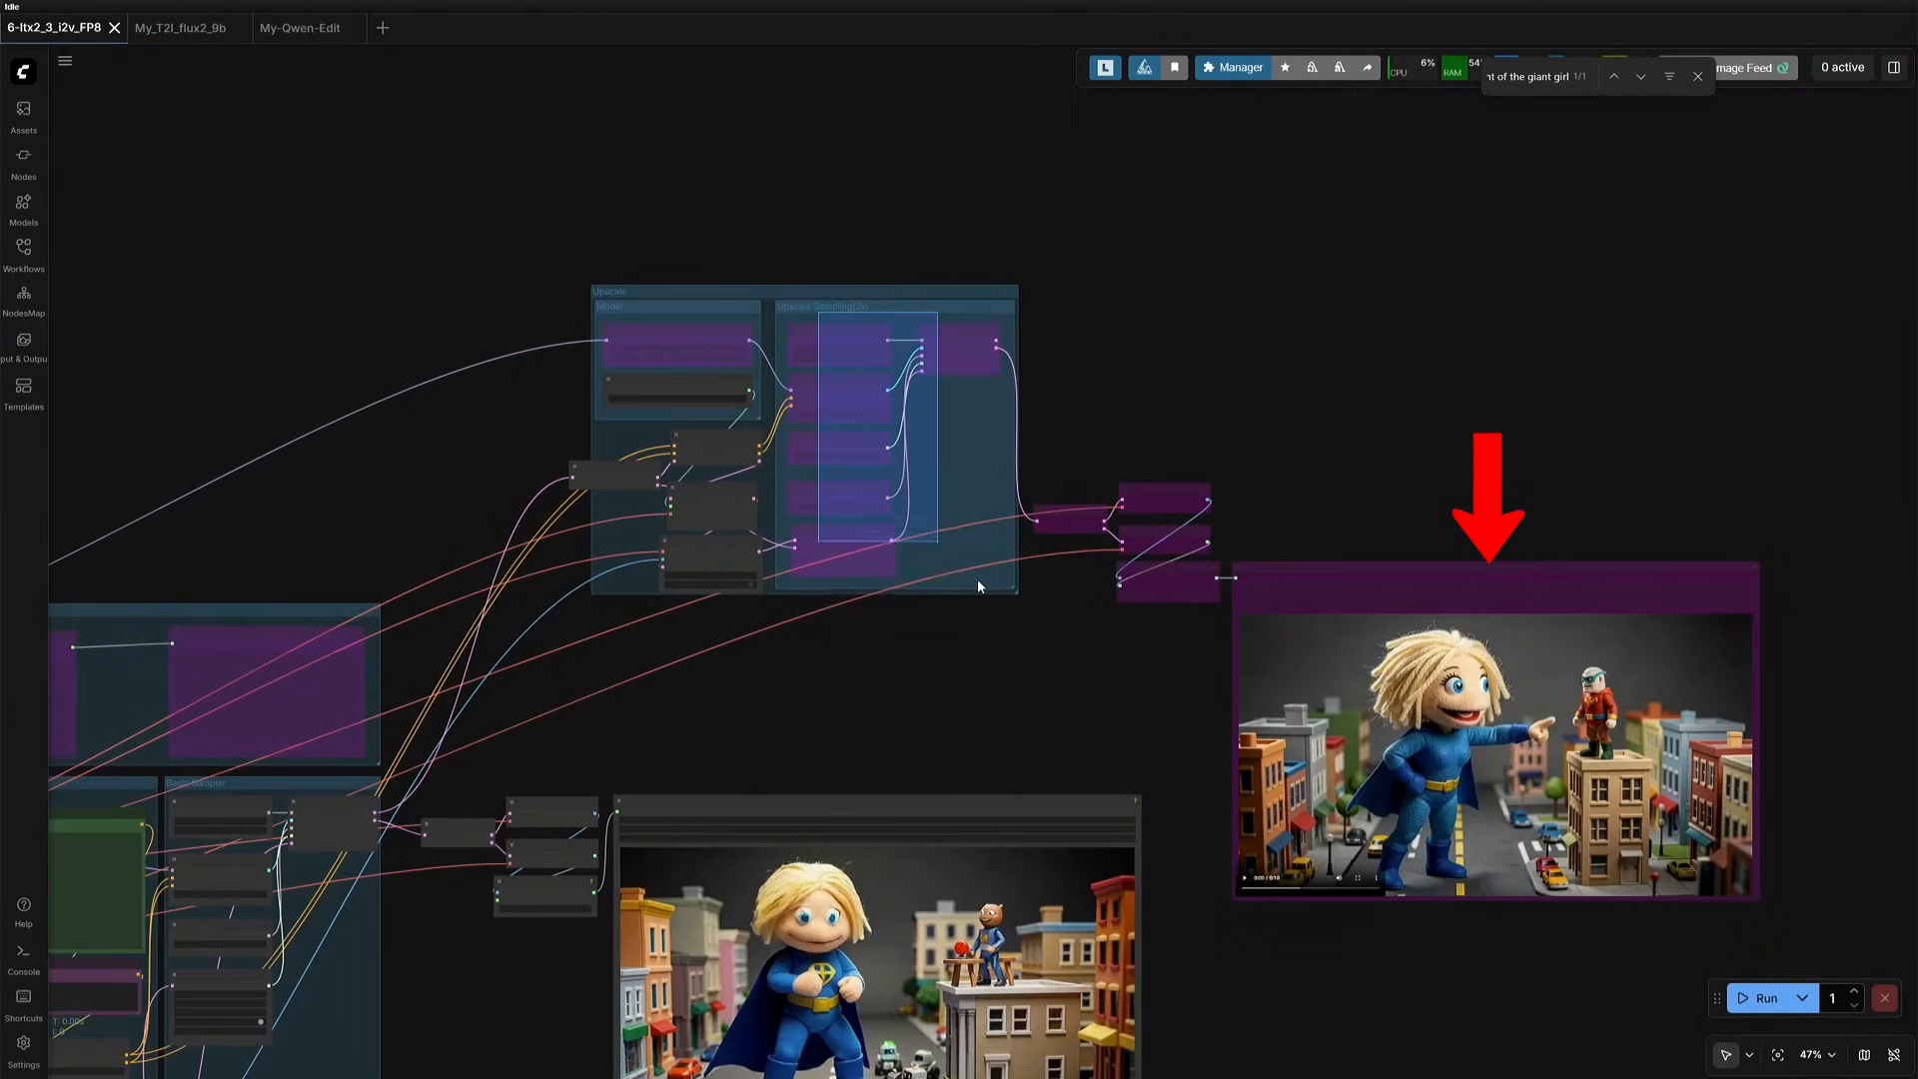
left_click(1341, 295)
scroll(1292, 757, "up", 7)
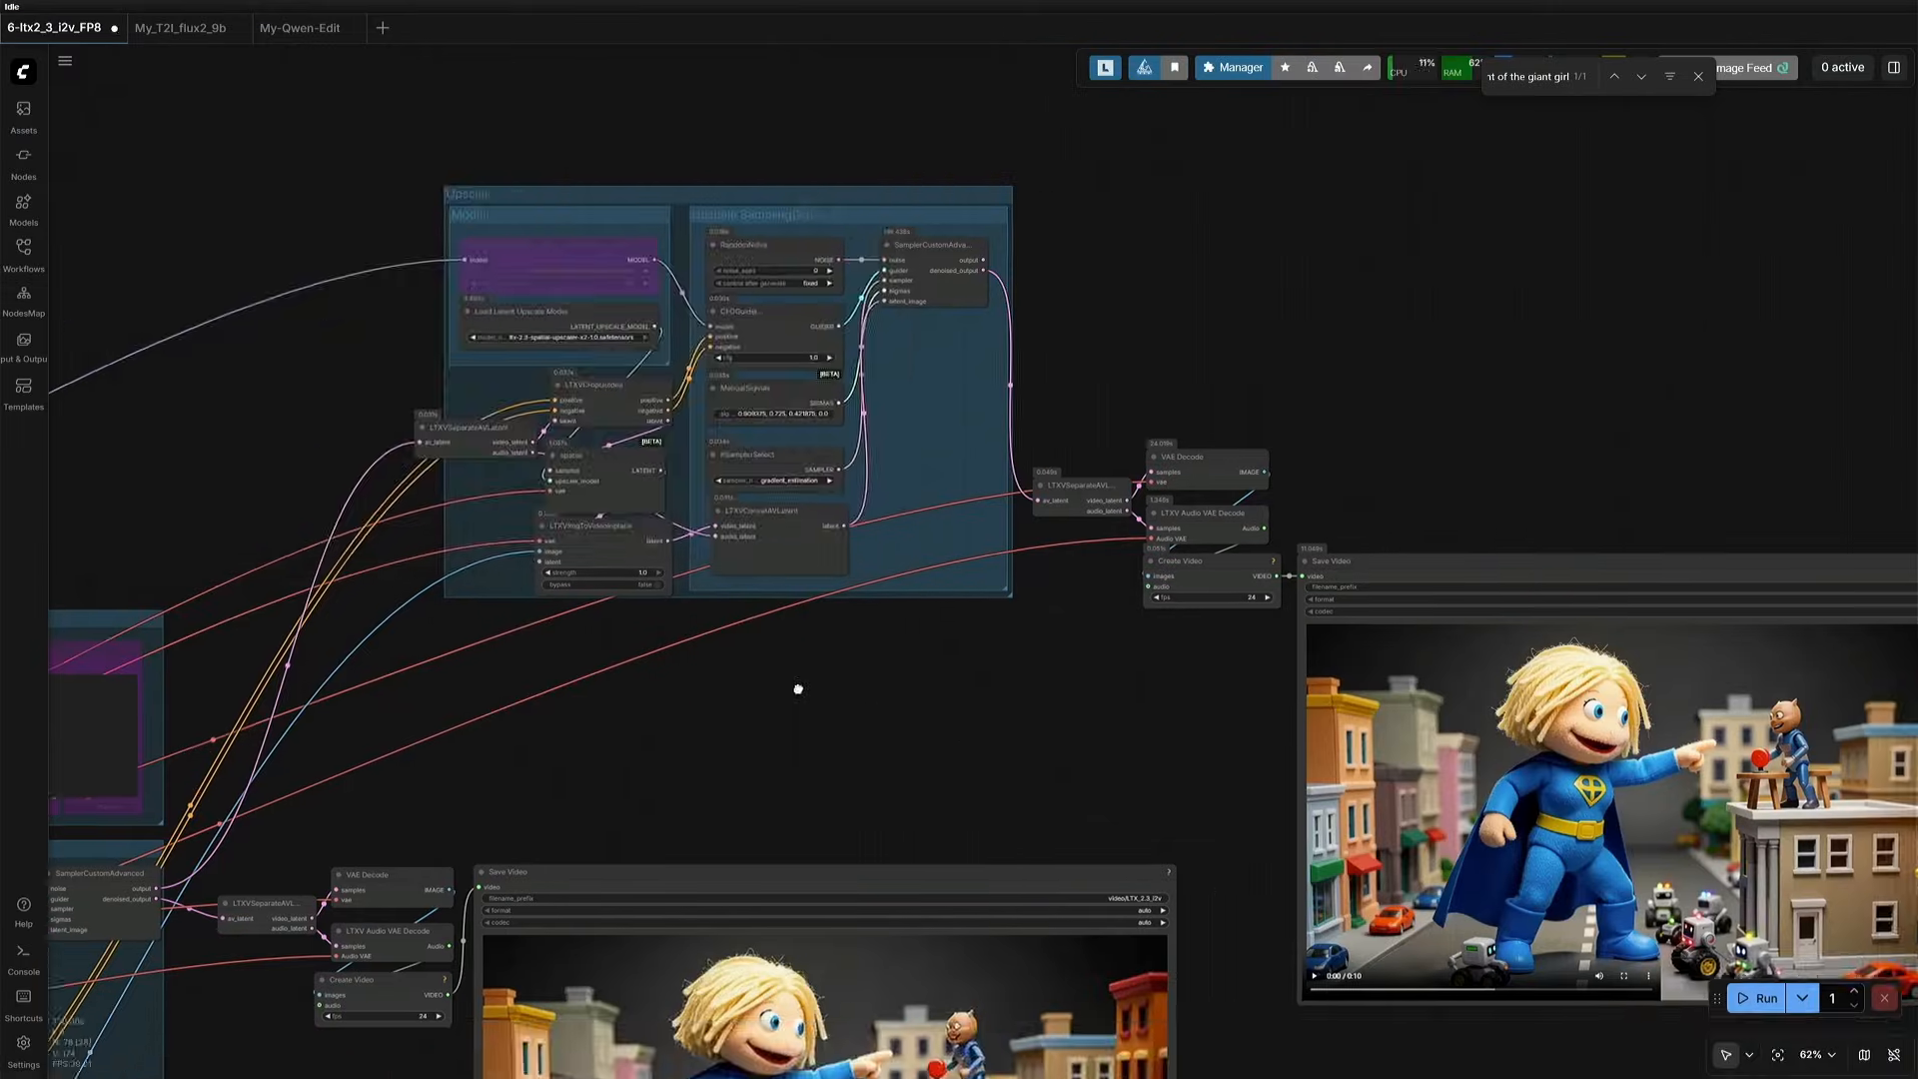
- Play the upscaled toy city clip in the second Save Video node and pause it
left_click_drag(798, 690, 357, 332)
scroll(642, 422, "up", 5)
left_click_drag(940, 757, 723, 776)
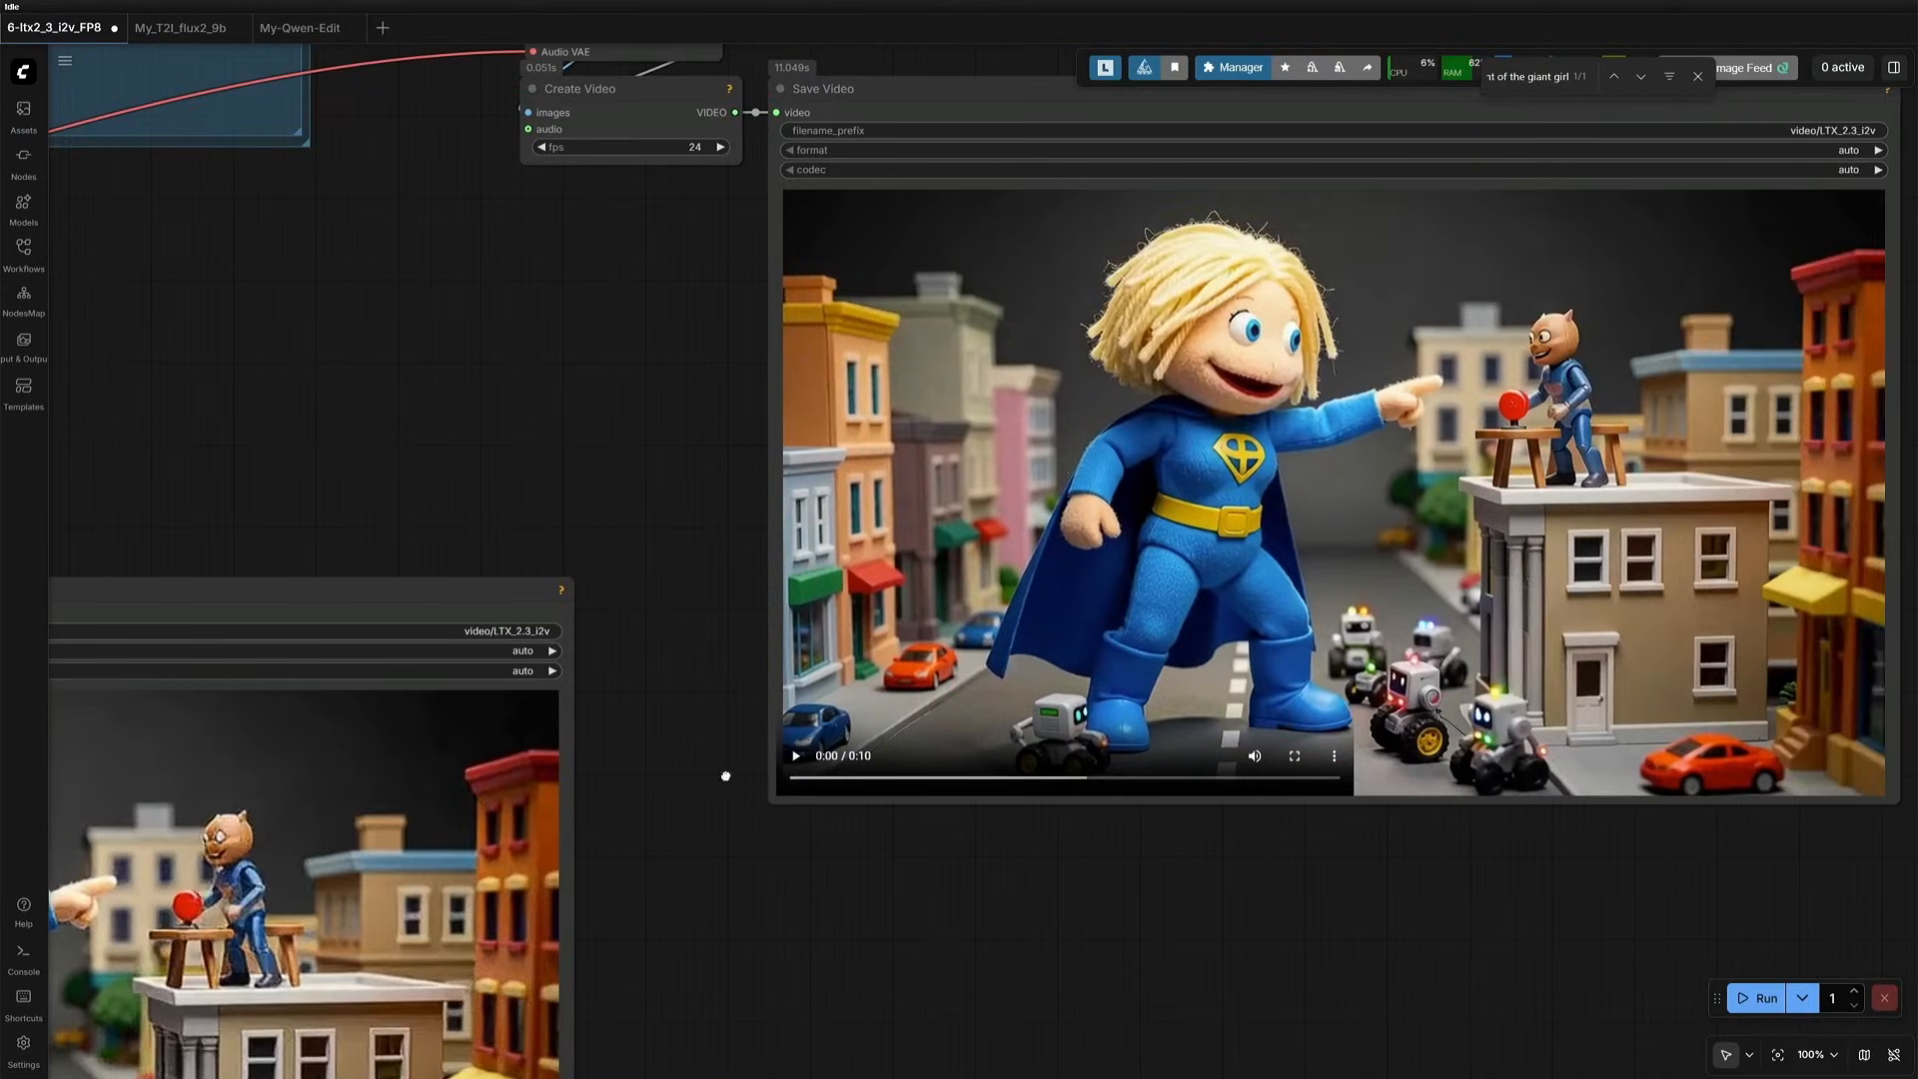
left_click(796, 760)
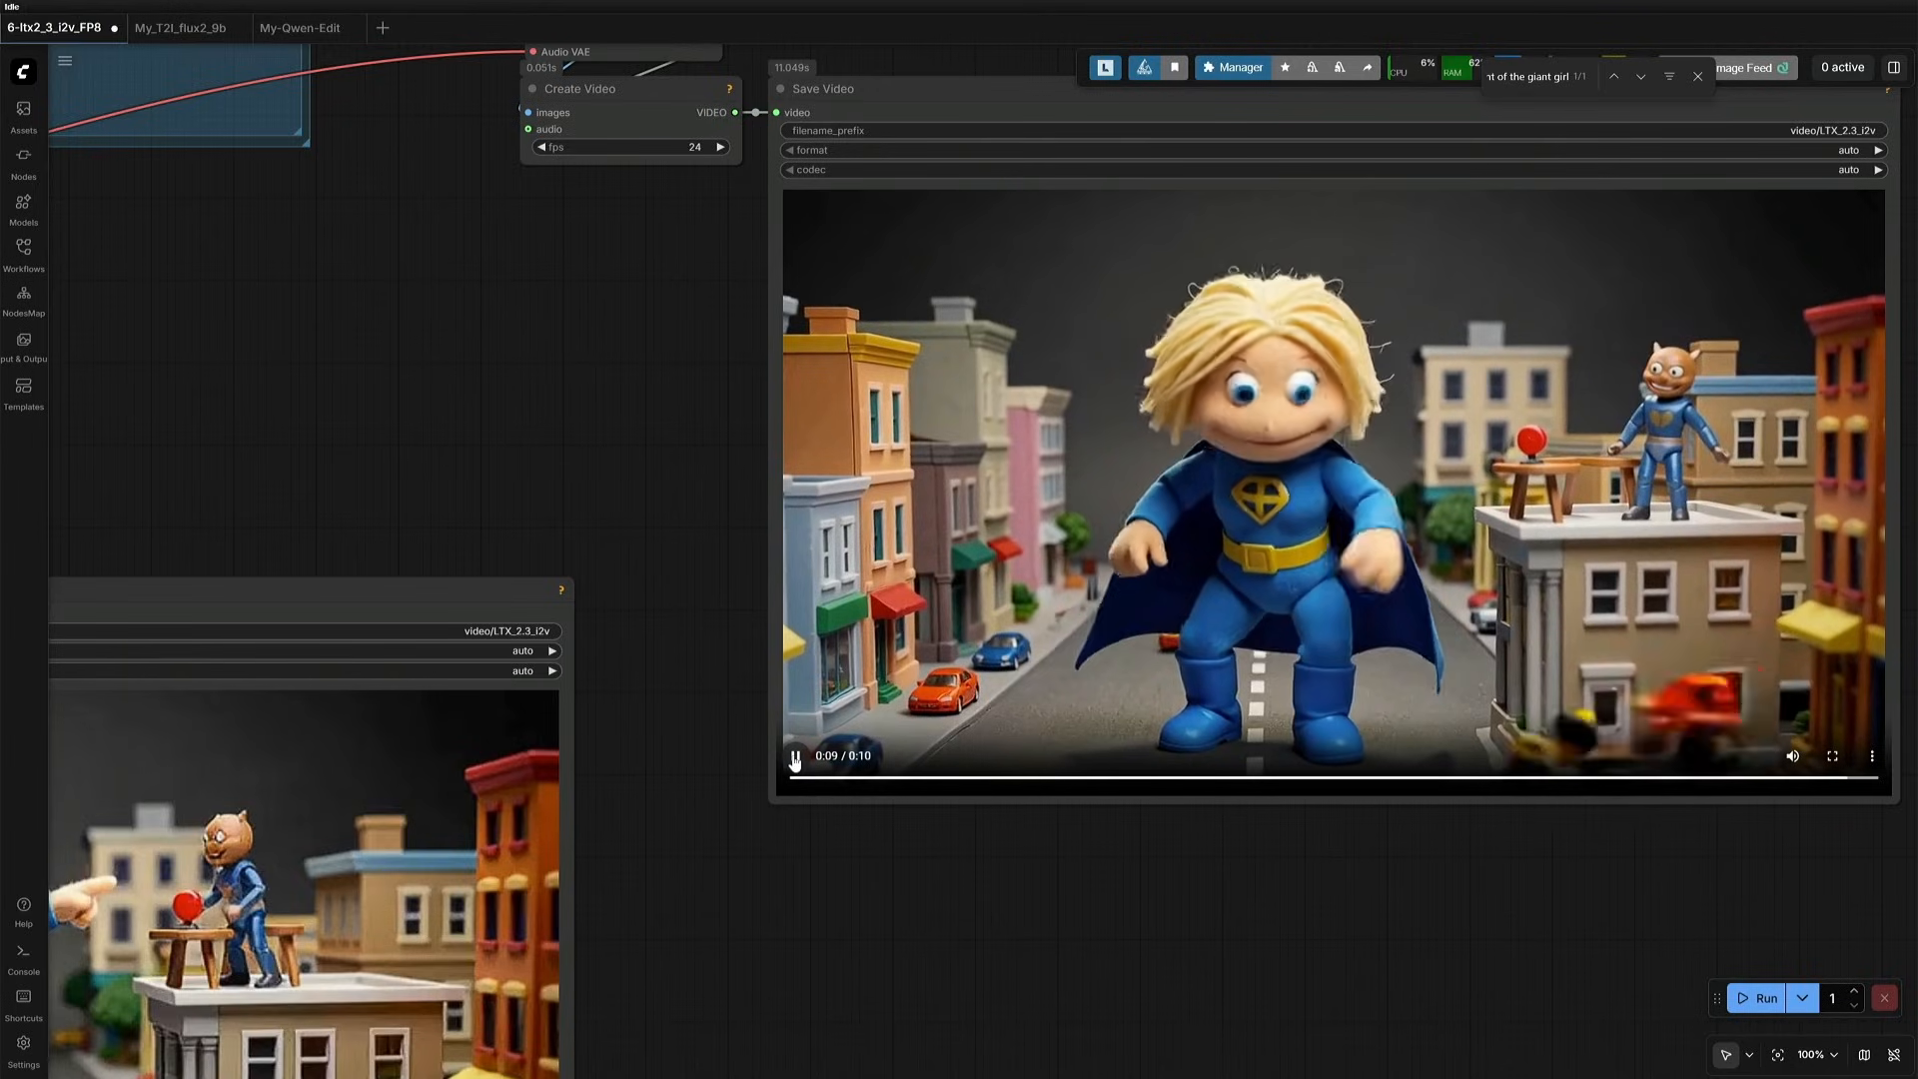
left_click(795, 762)
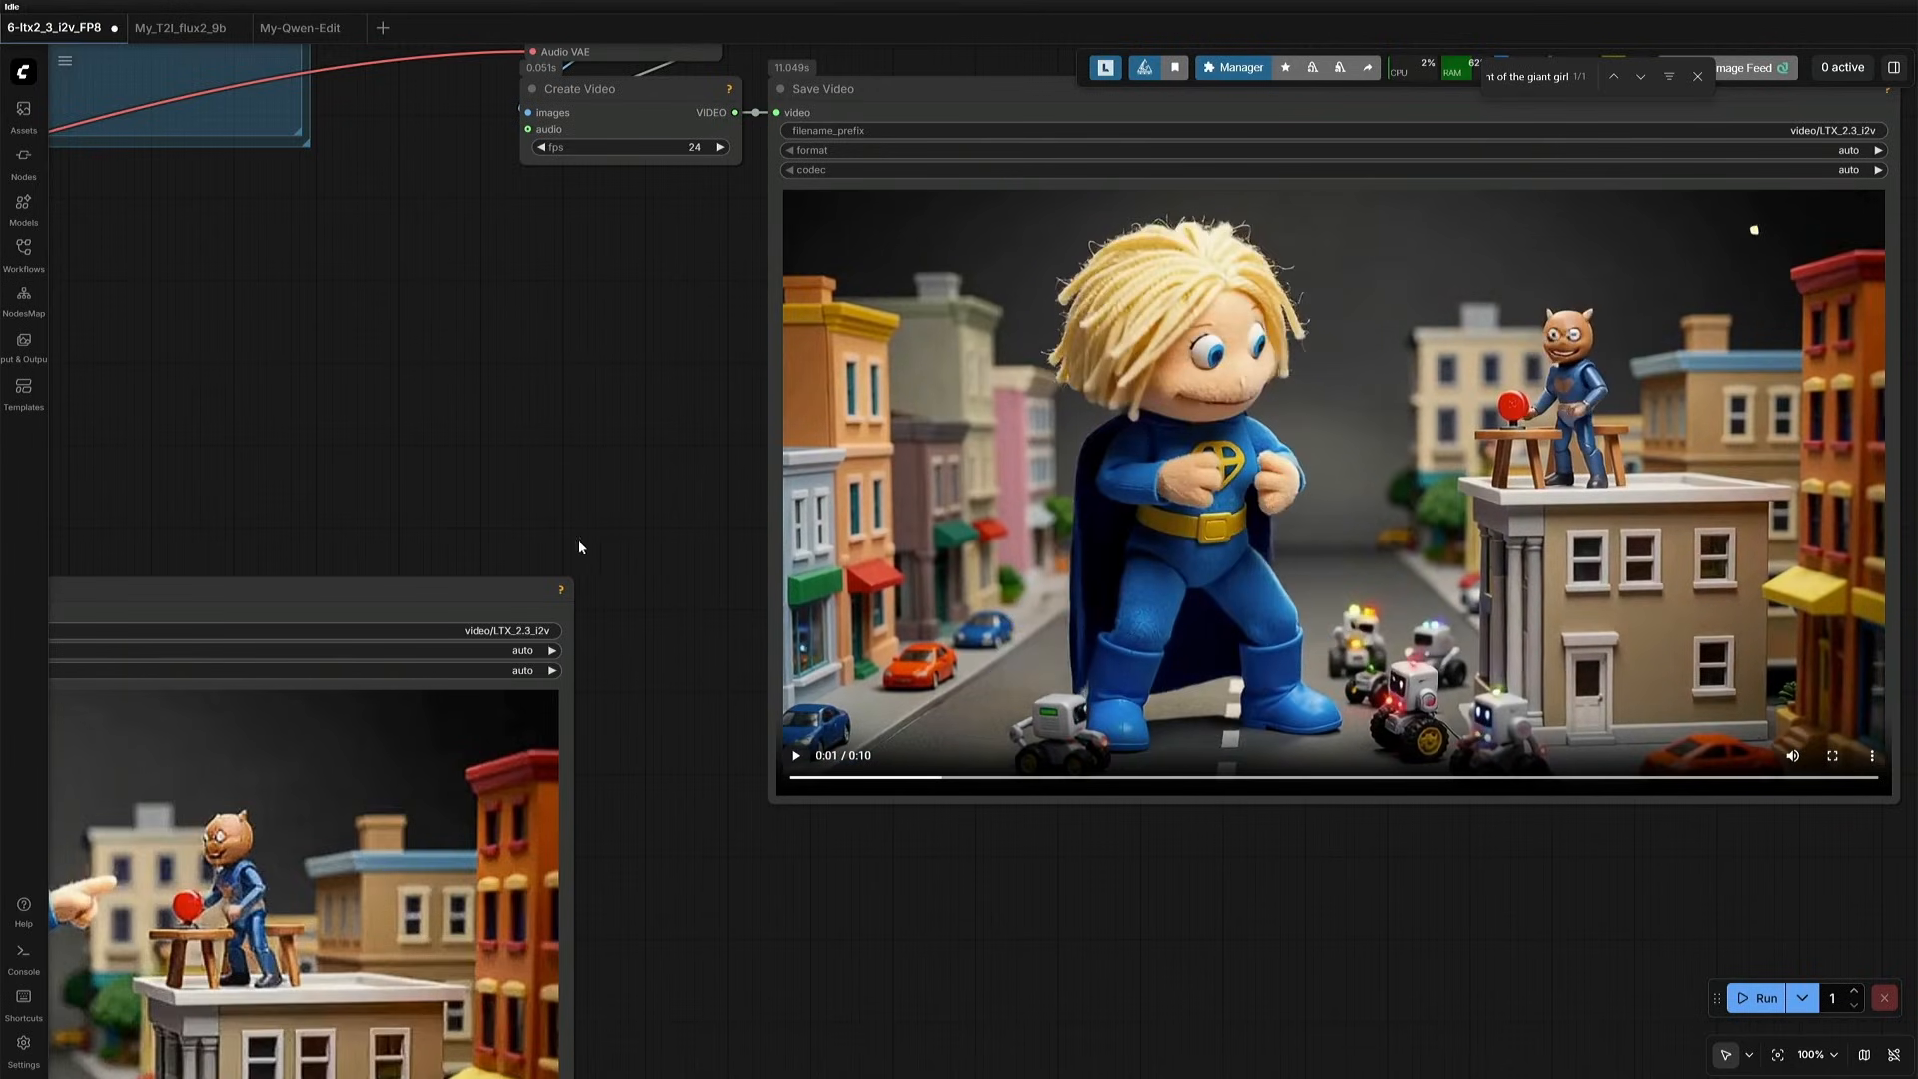
- Bring both Save Video nodes into view and play the toy city clip in the first one for comparison
scroll(543, 463, "down", 4)
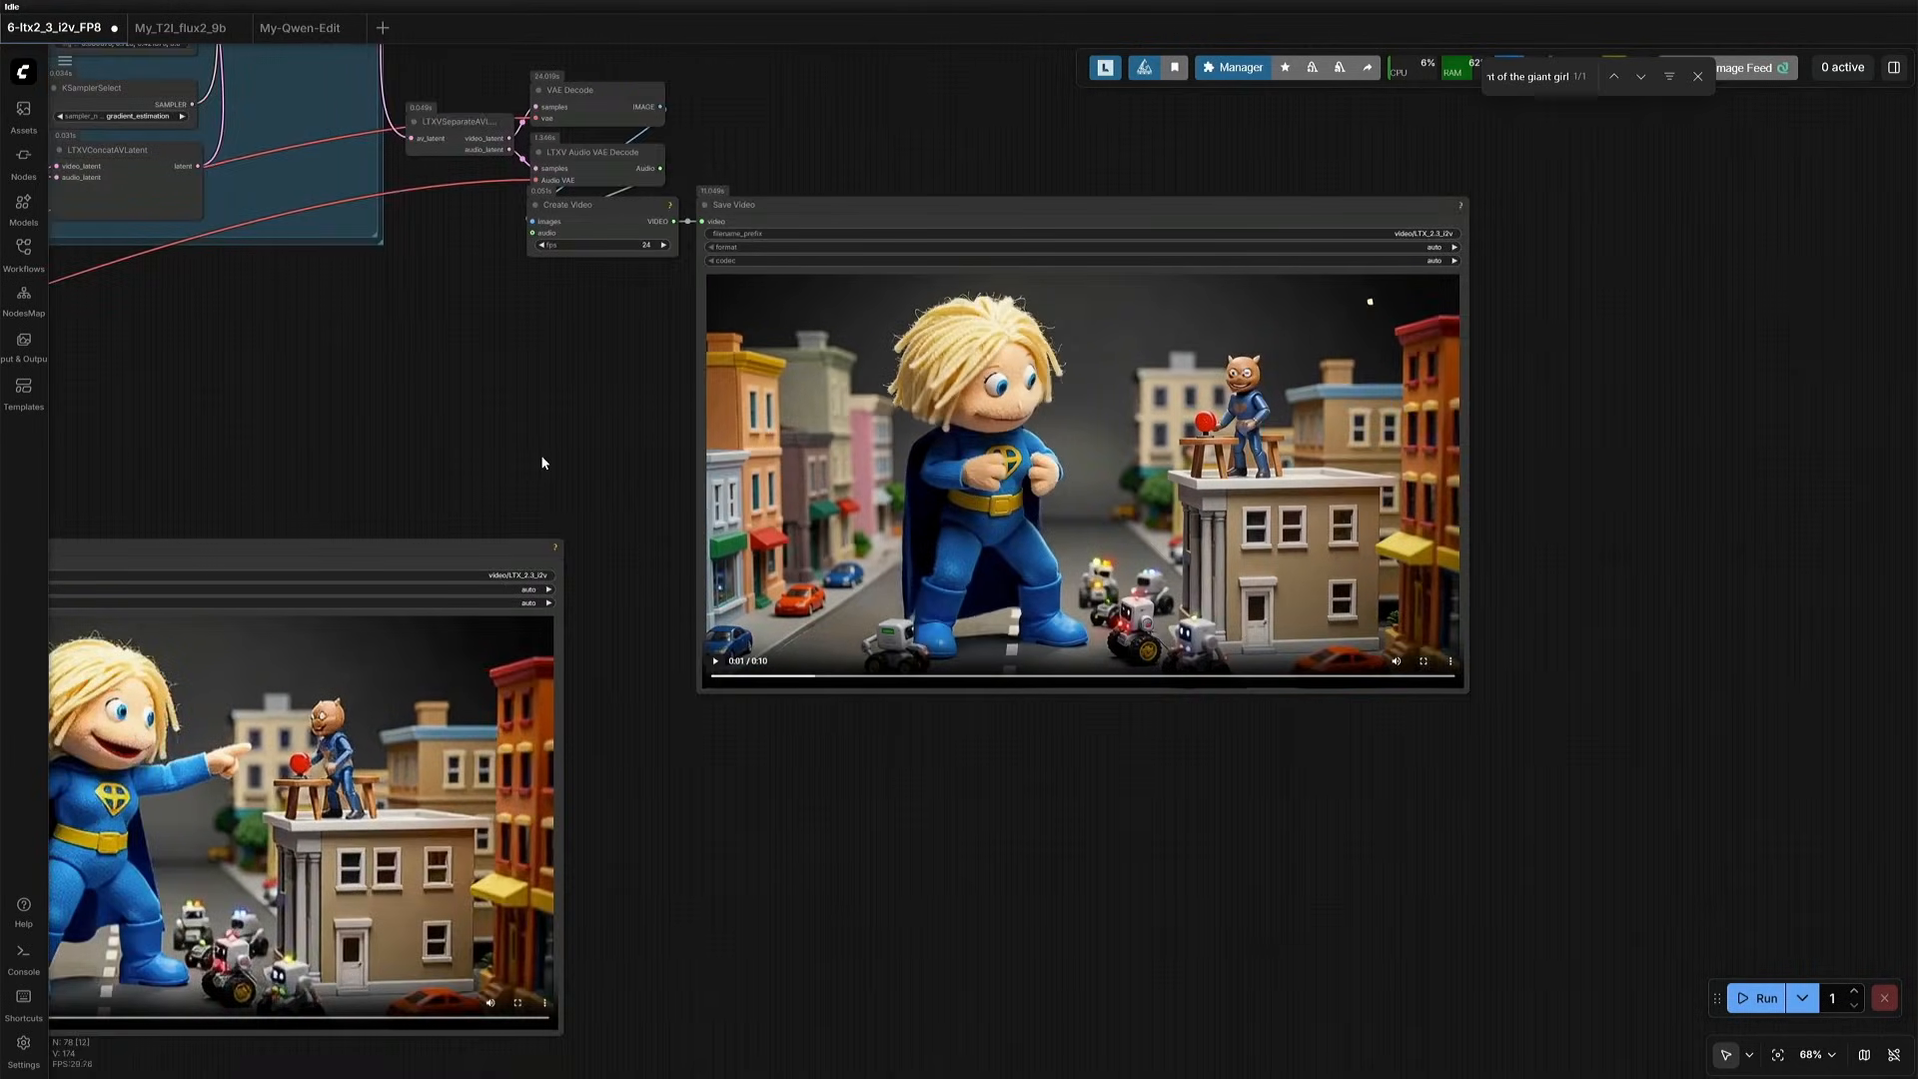
left_click_drag(620, 484, 977, 449)
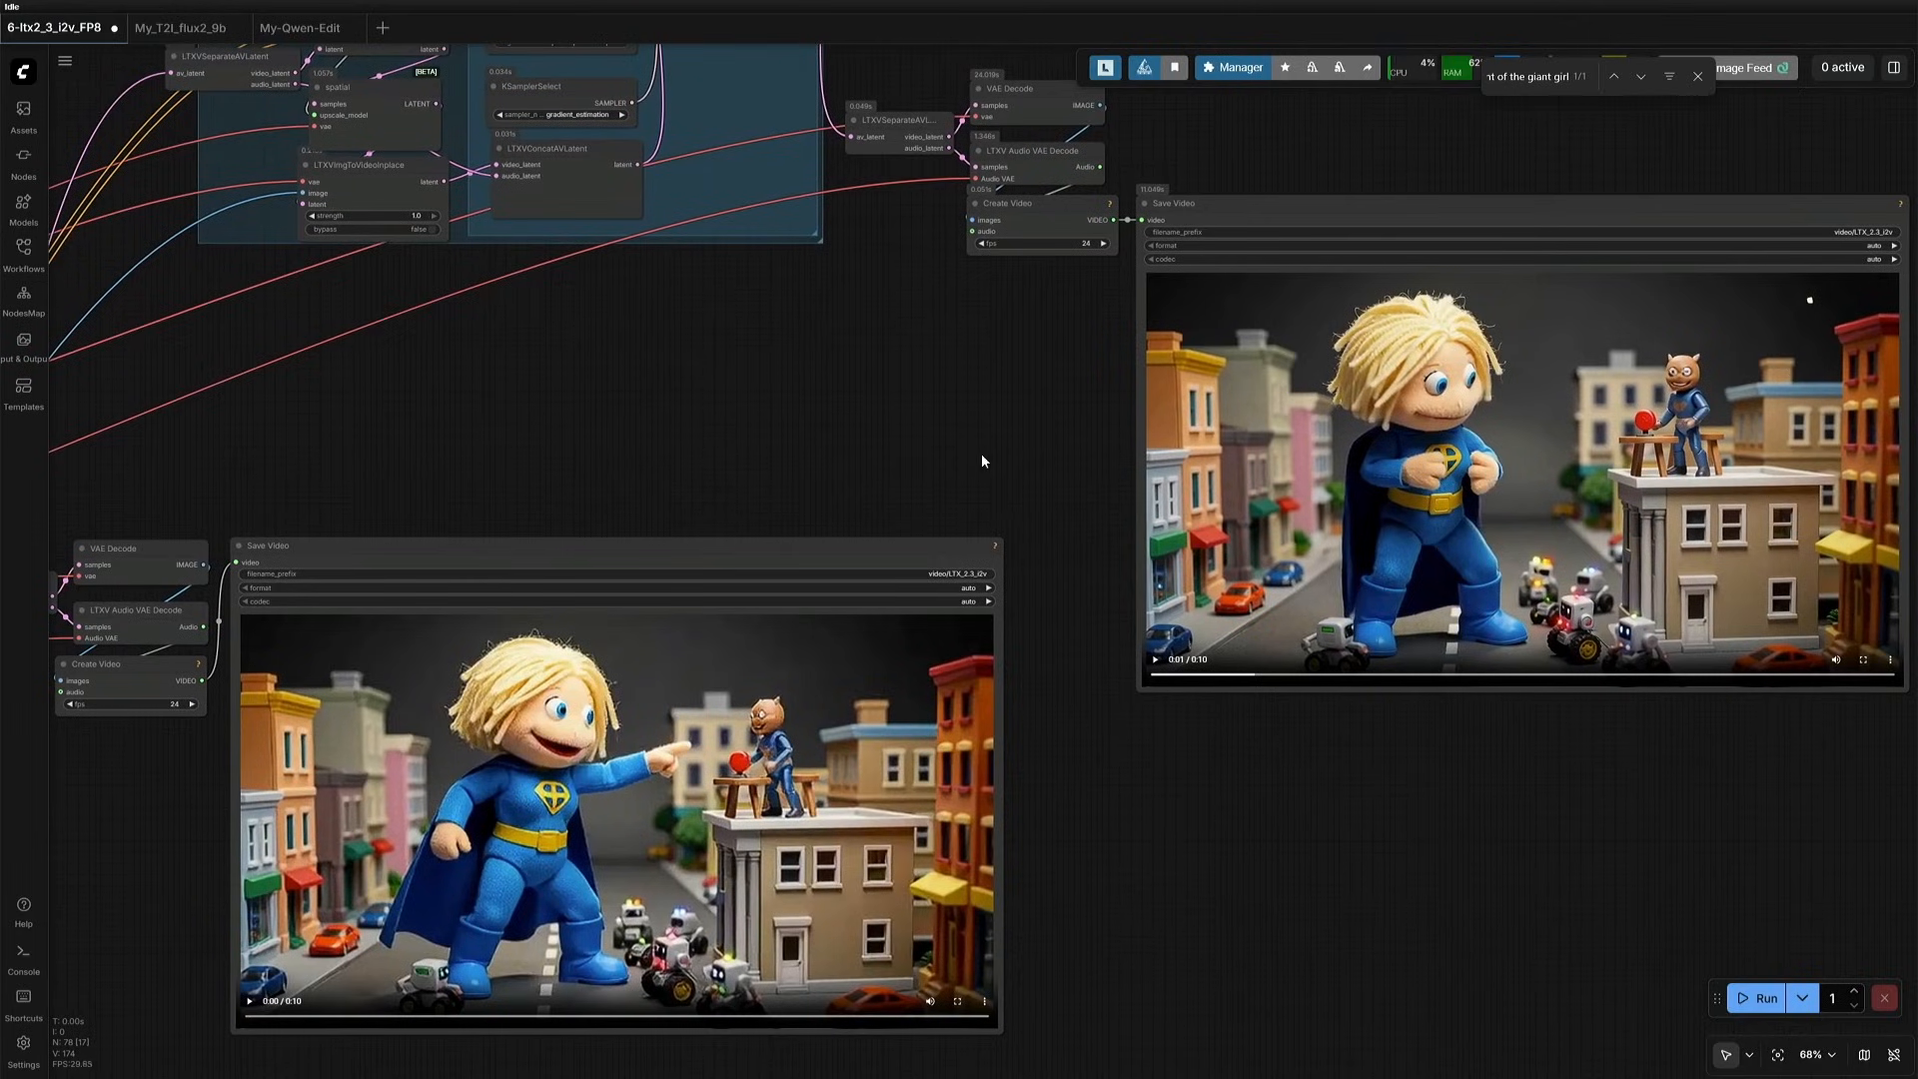
left_click_drag(706, 458, 793, 402)
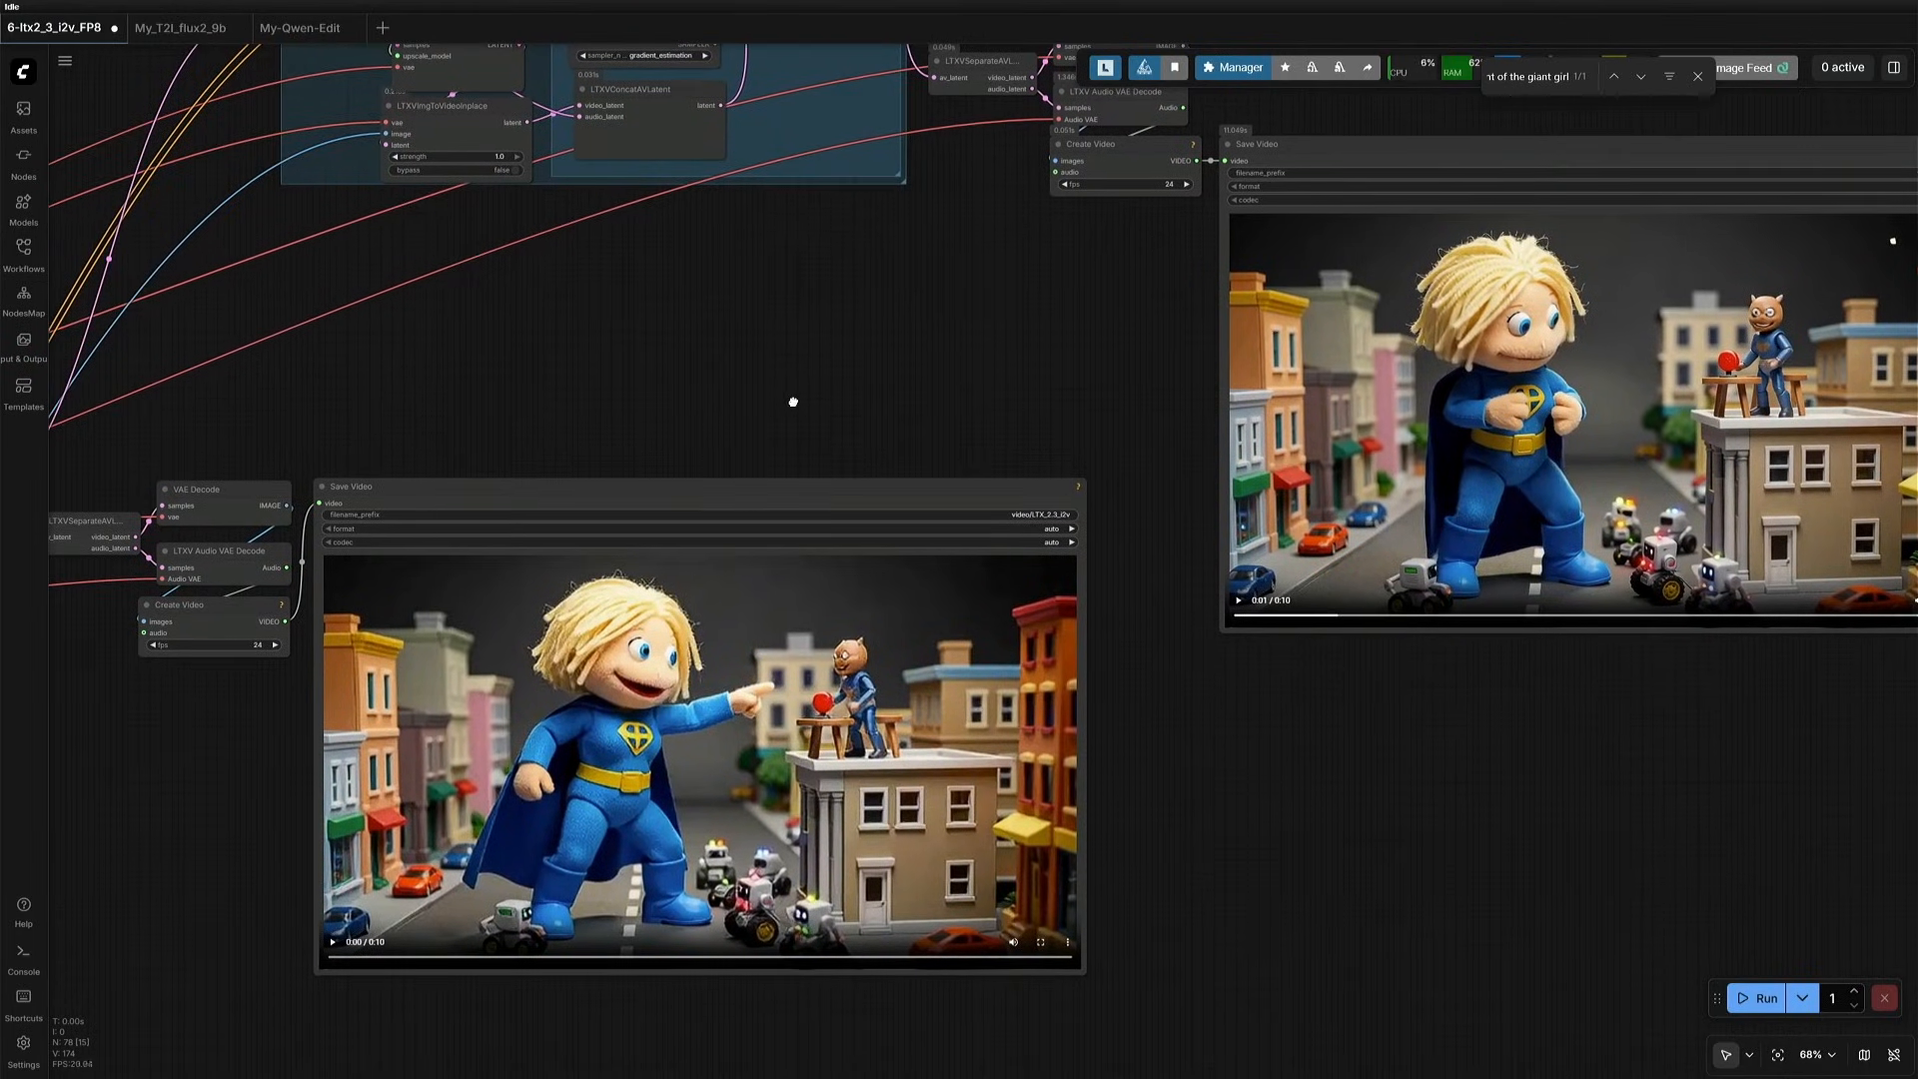
left_click(331, 942)
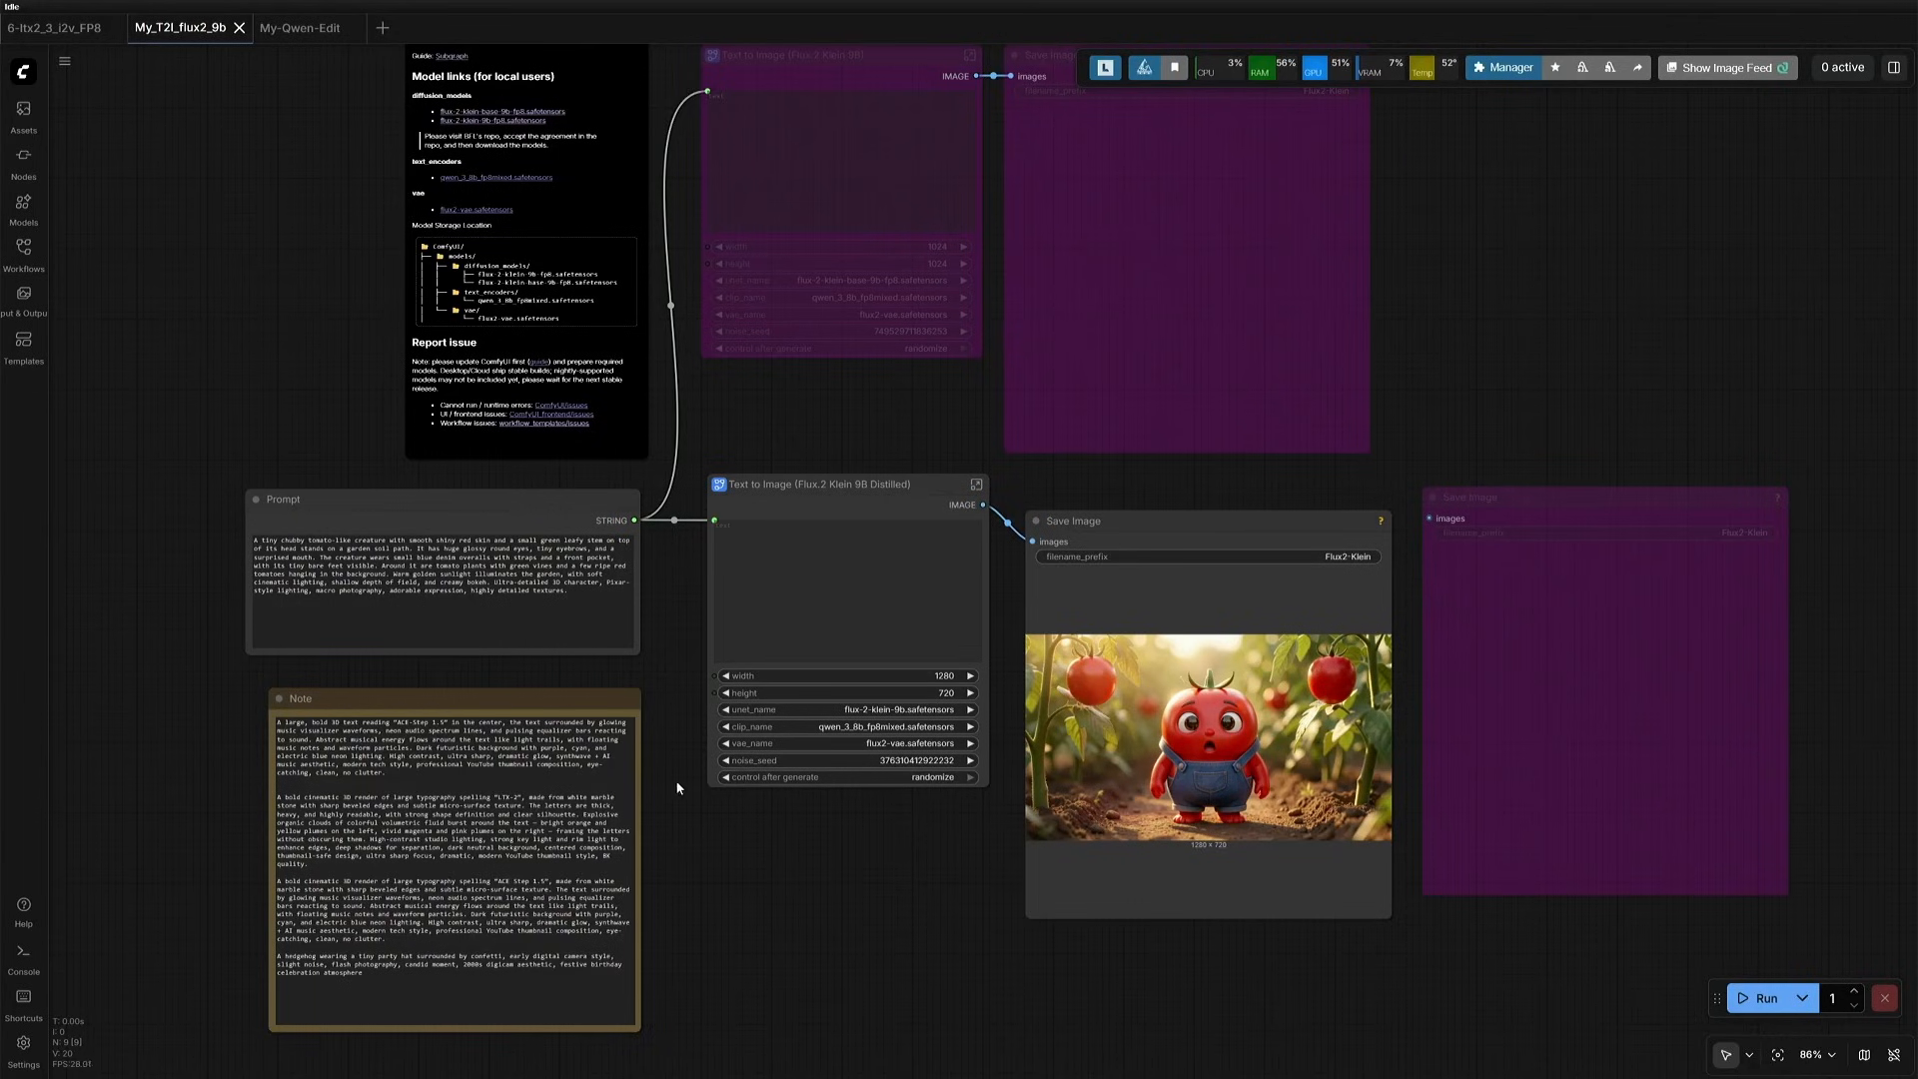
- Review the Flux.2 tomato character image and the tomato prompt and start image in the 6-ltx2_3_i2v_FP8 workflow
scroll(673, 703, "up", 5)
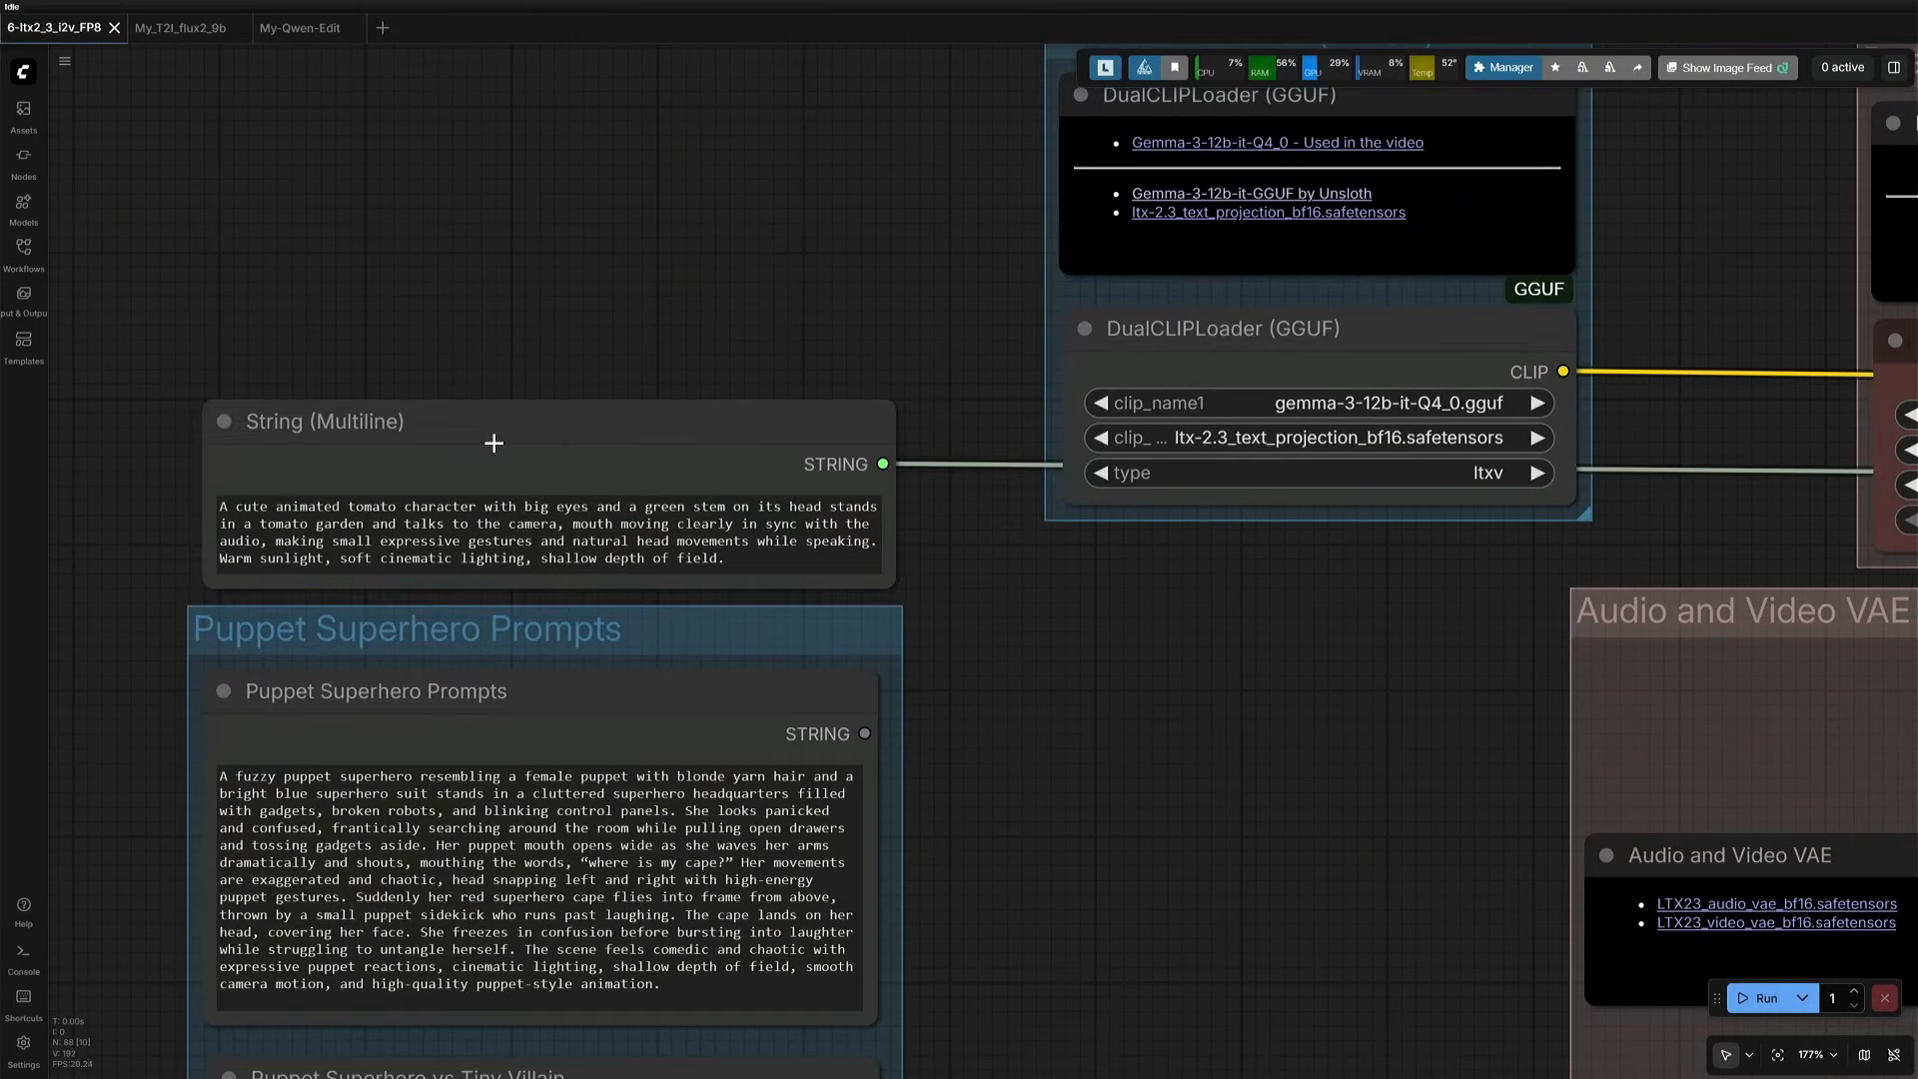
left_click(465, 555)
scroll(1009, 711, "down", 9)
left_click_drag(1115, 881, 653, 368)
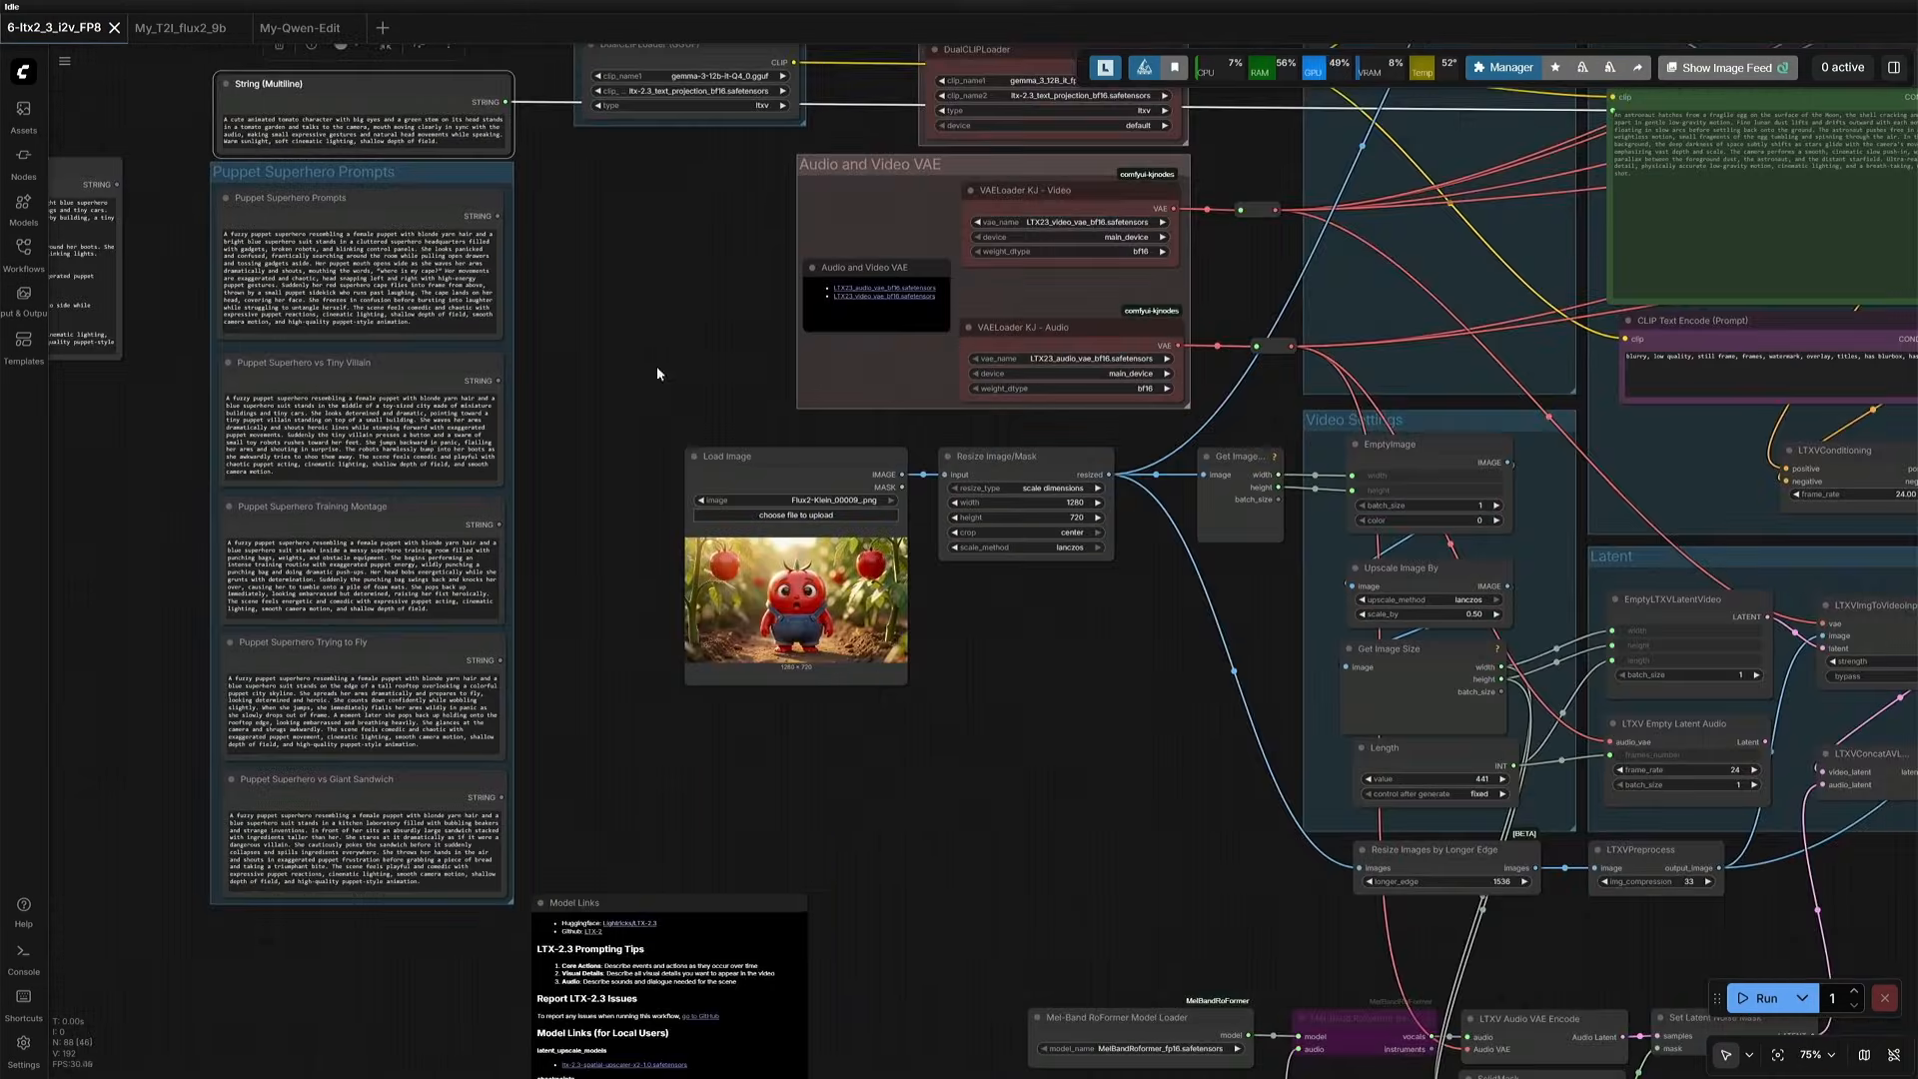
left_click_drag(1036, 789, 601, 374)
- Group the audio loading, trimming, vocal separation, encoding and mask nodes under the title "Upload Audio"
scroll(920, 750, "up", 3)
left_click_drag(390, 465, 1664, 834)
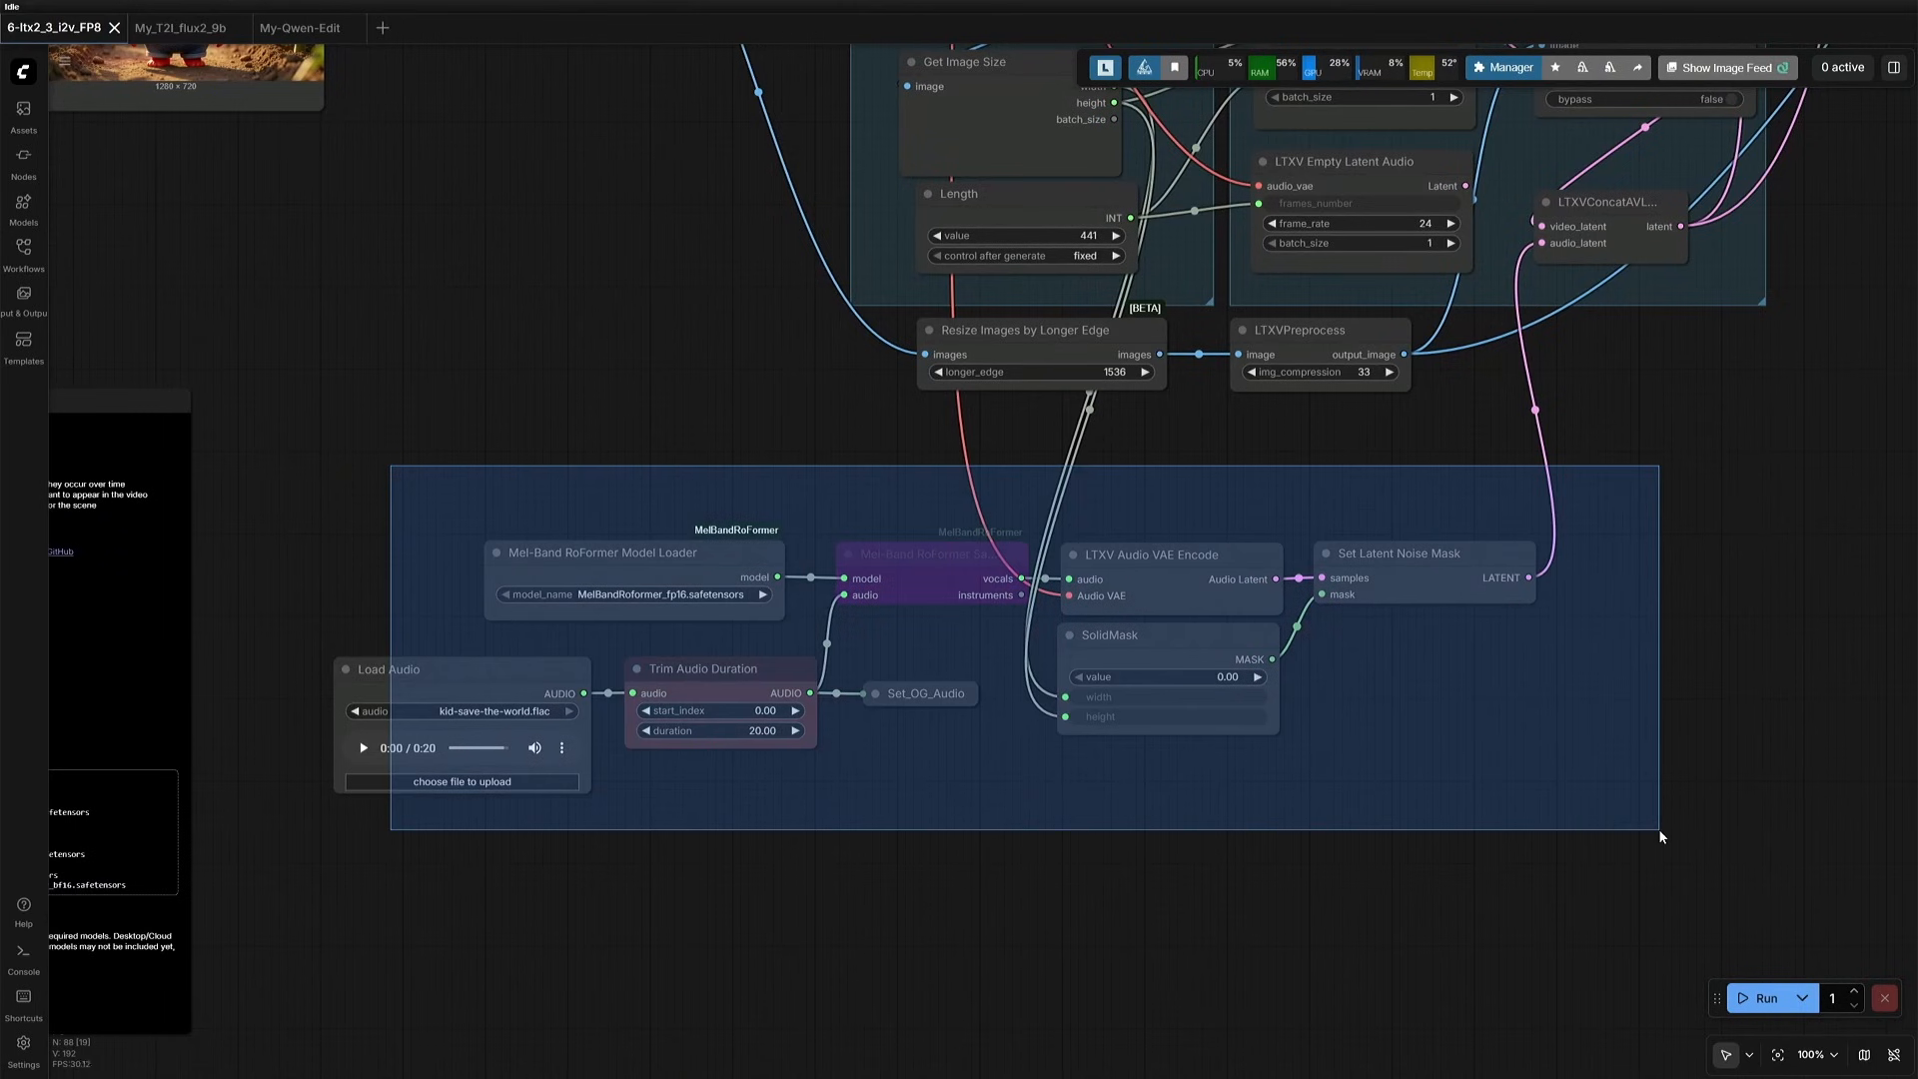
left_click(925, 511)
type("Upload Audio")
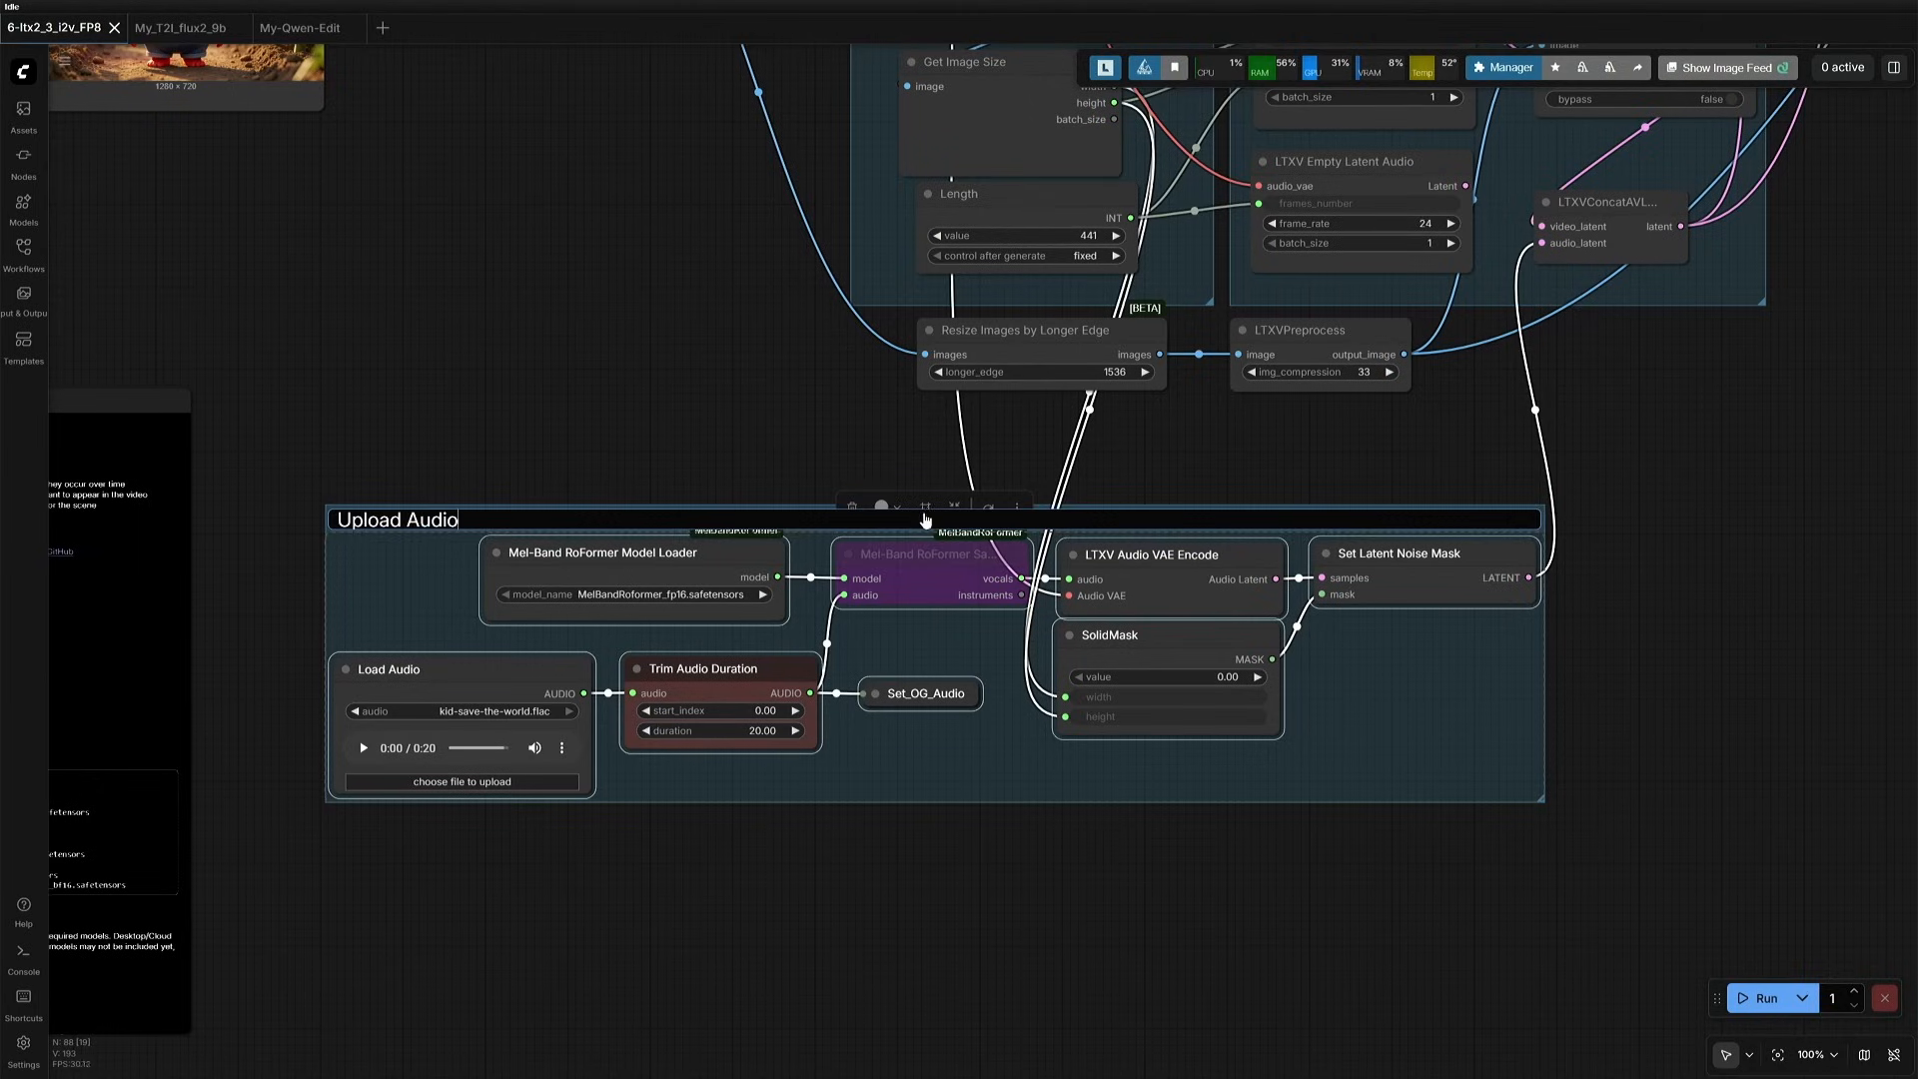
key("Return")
left_click(408, 473)
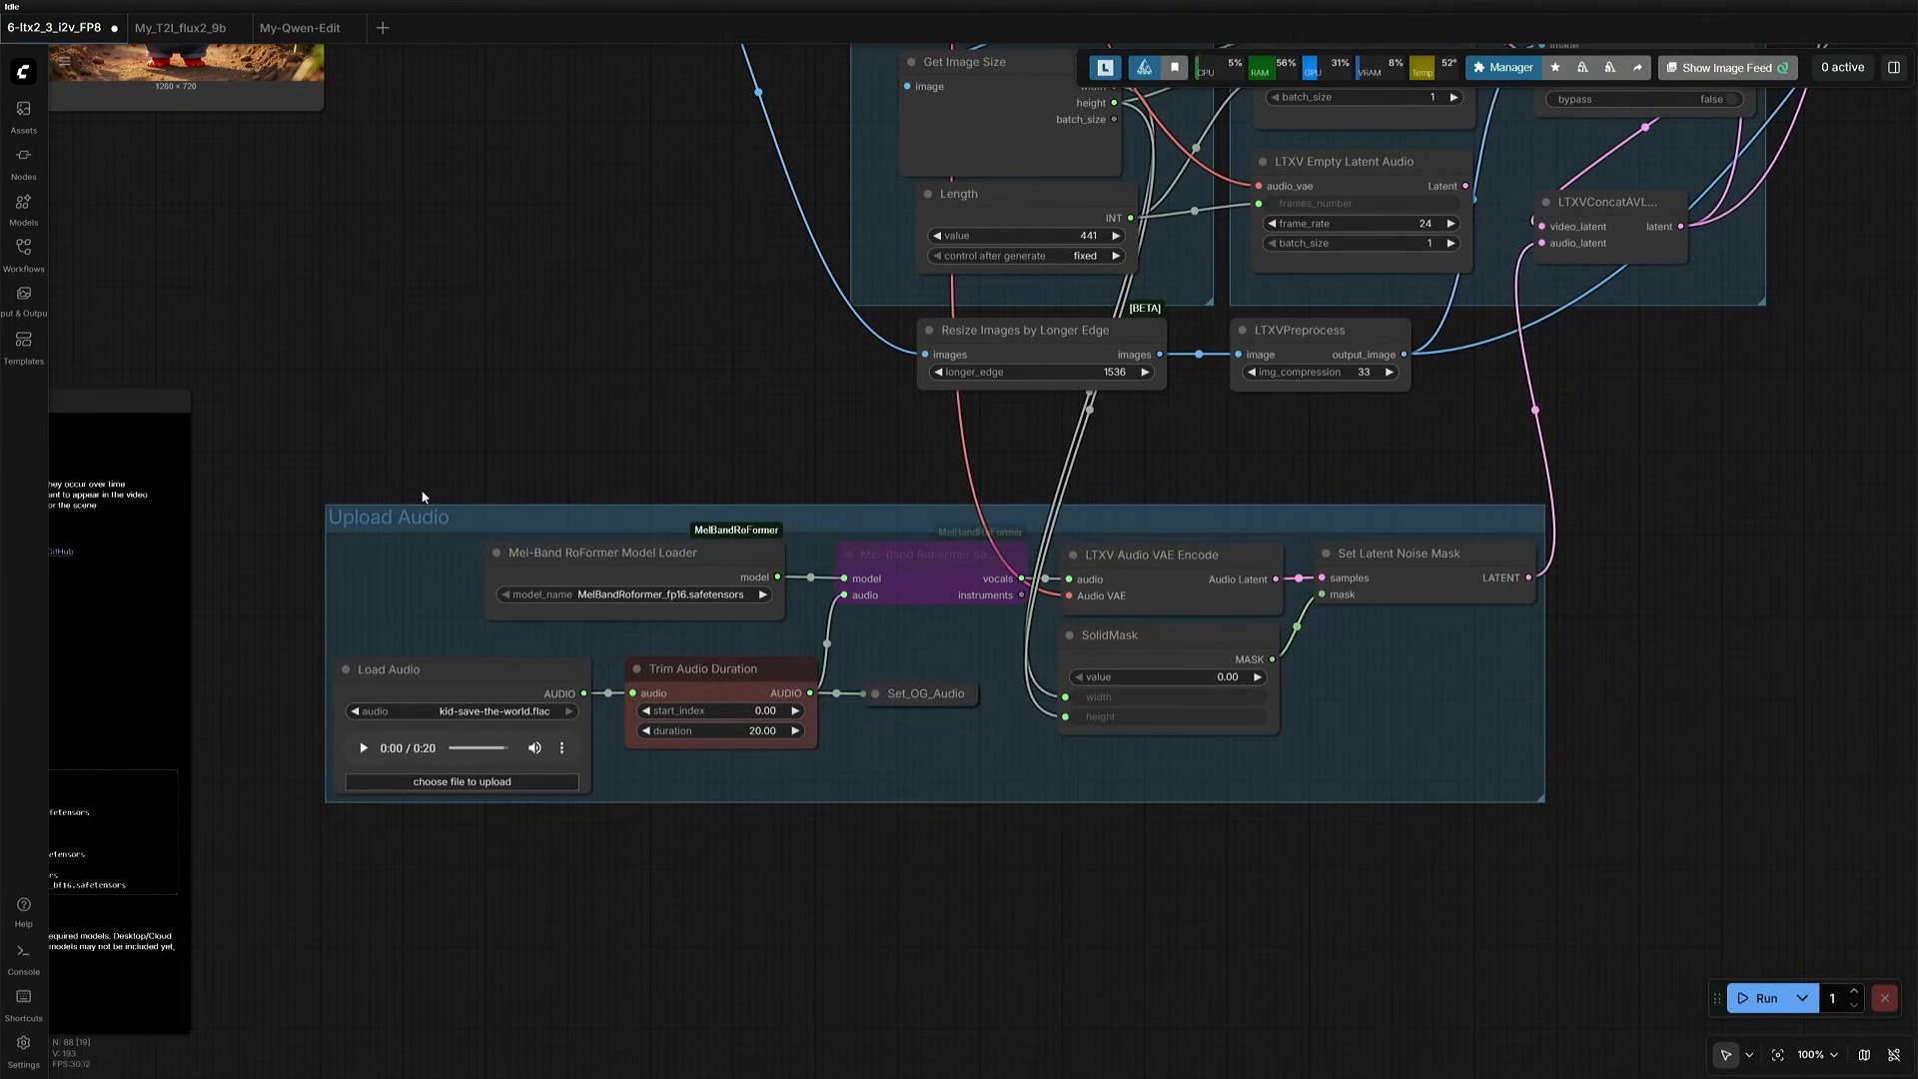
- Try the generated-audio route by connecting LTXV Empty Latent Audio's Latent output to audio_latent on the LTXVConcatAVLatent node in the Latent group
scroll(1131, 698, "down", 2)
scroll(1292, 663, "up", 6)
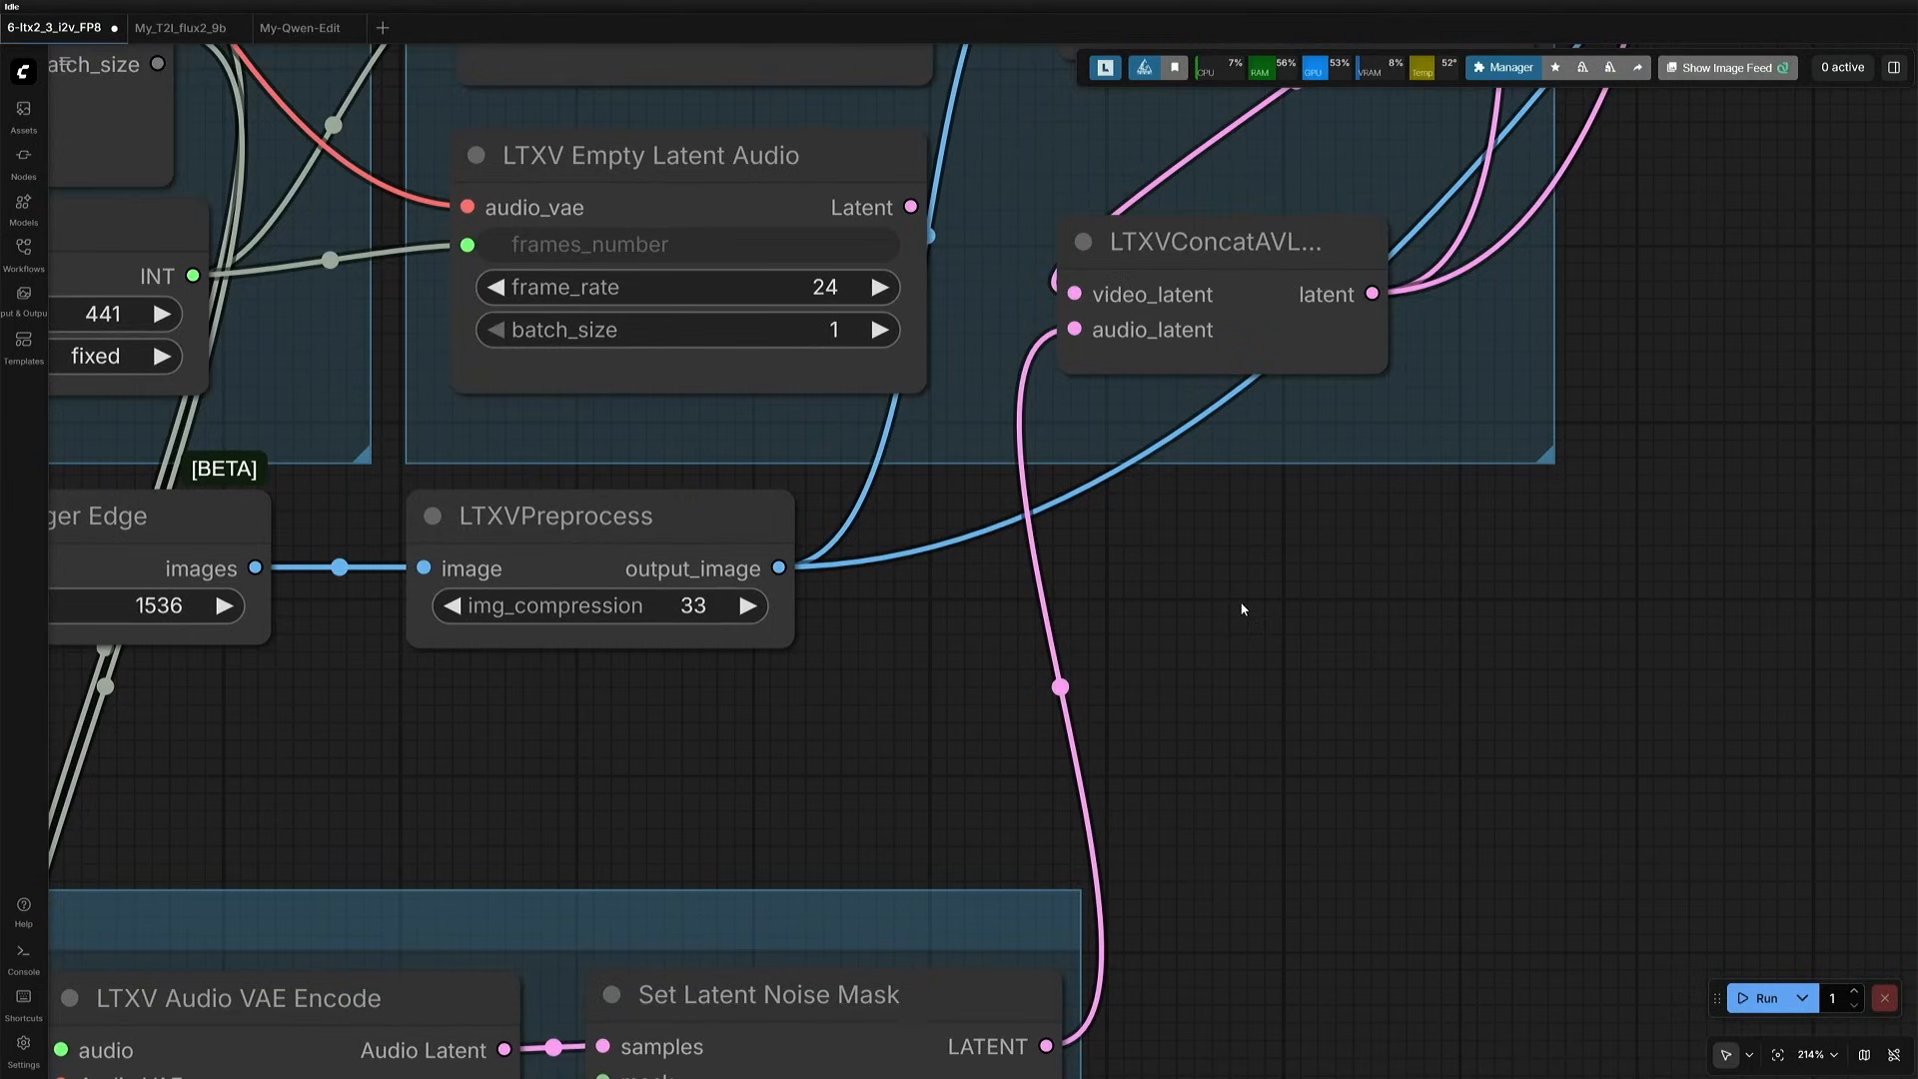
left_click_drag(1242, 693, 1204, 955)
left_click(689, 413)
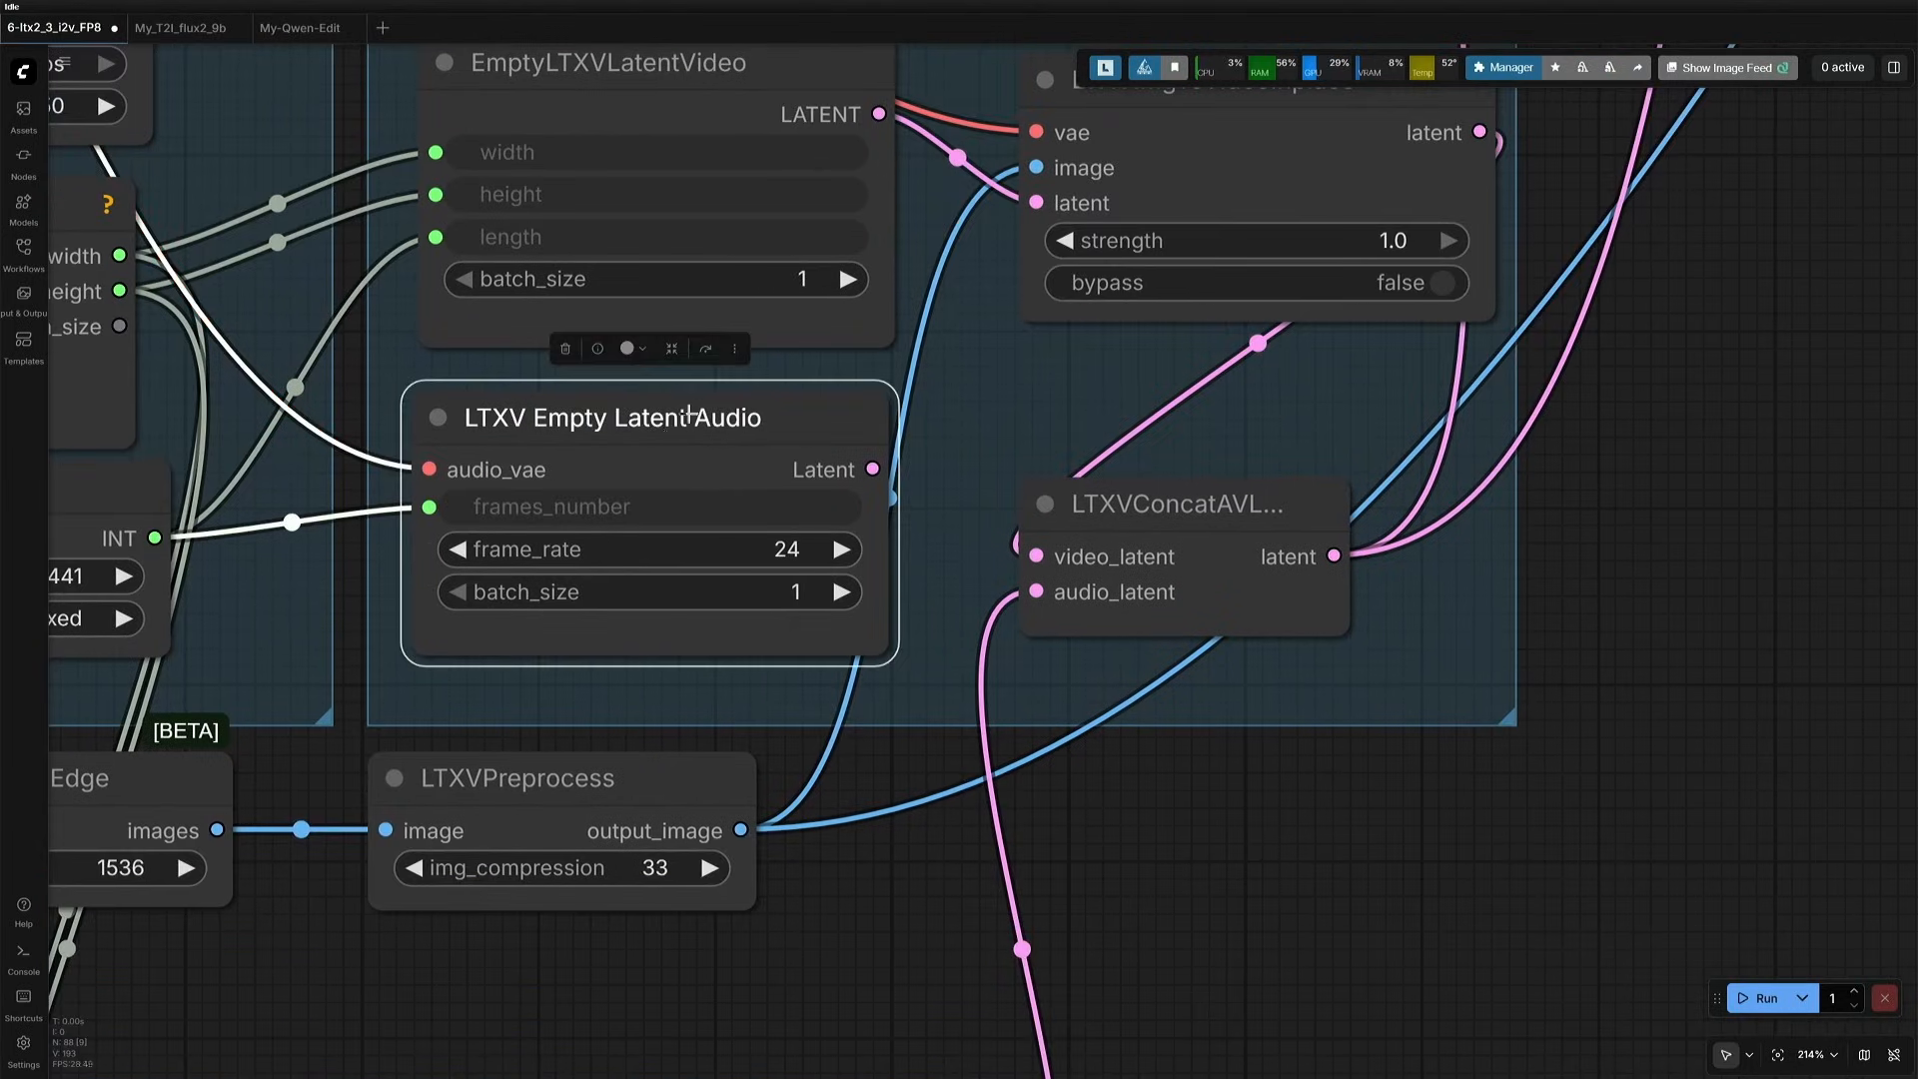
left_click_drag(872, 468, 1036, 593)
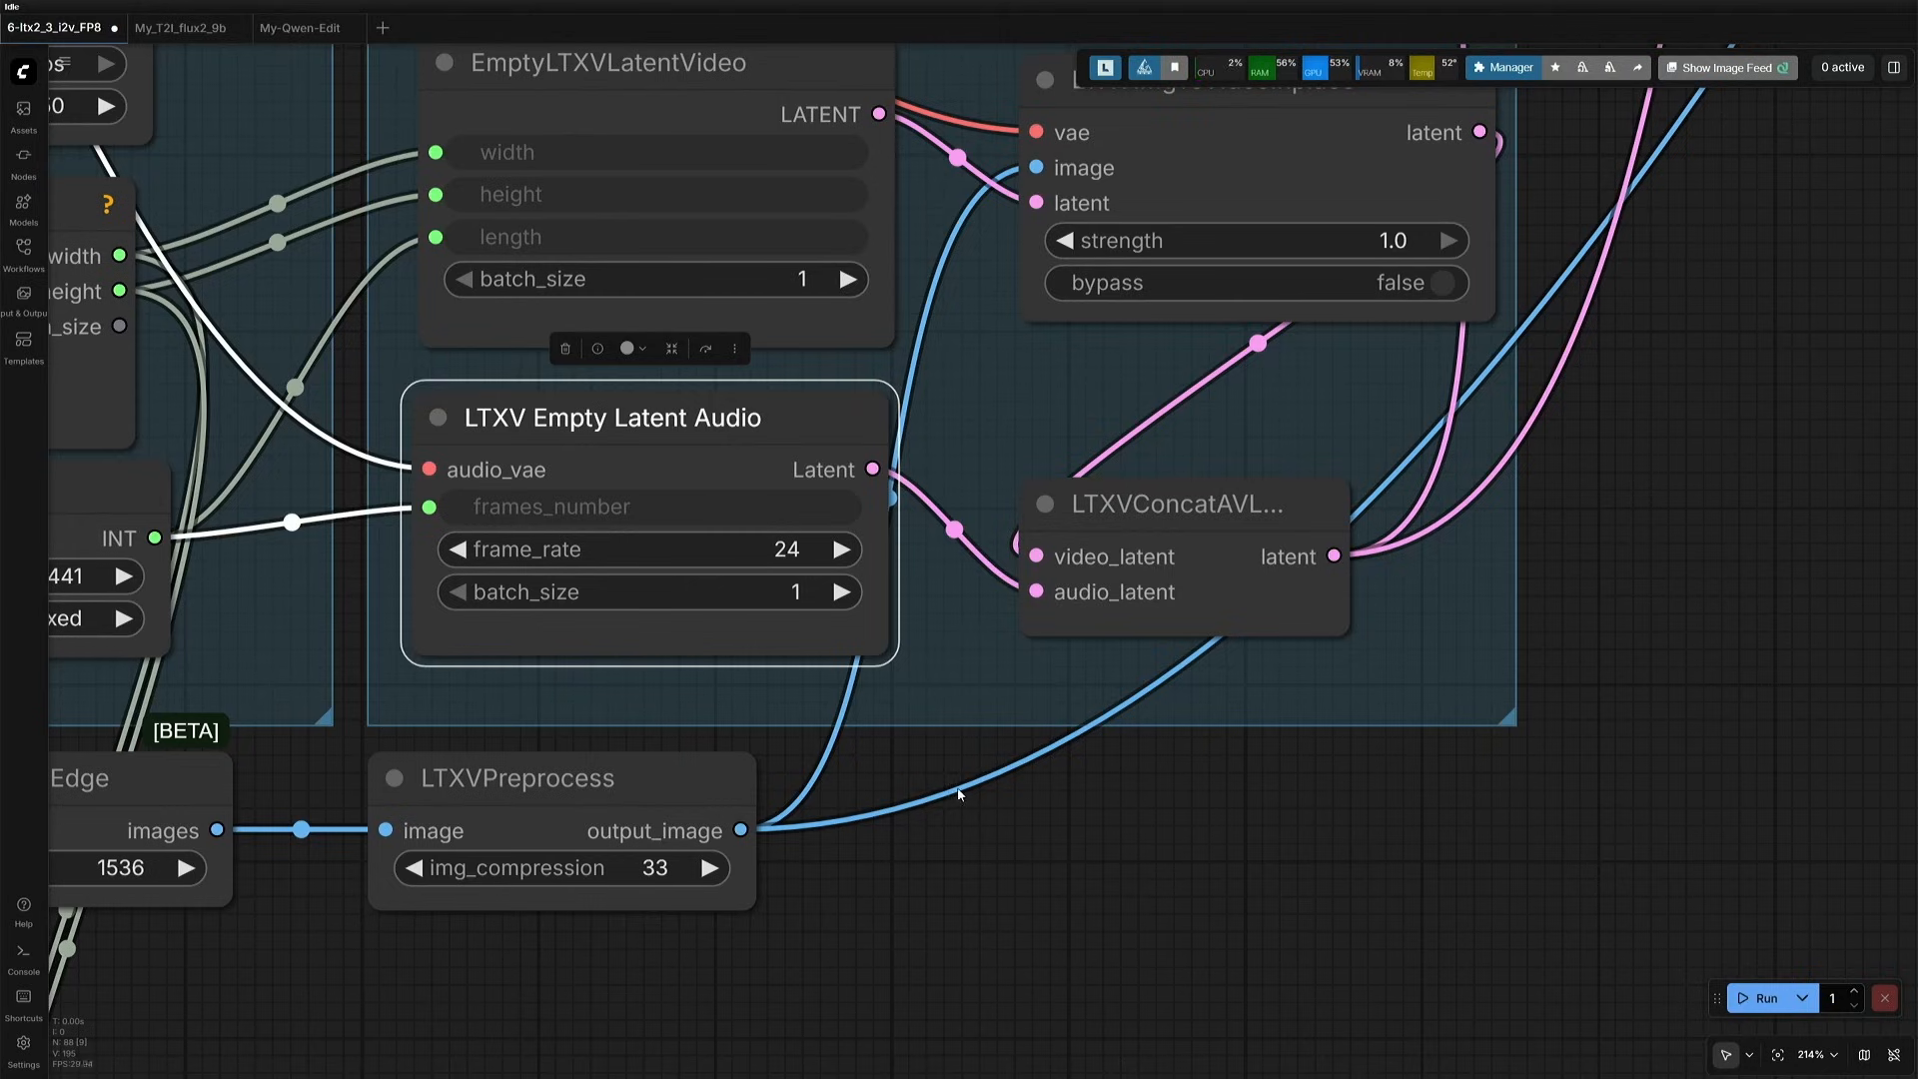
scroll(1042, 912, "down", 4)
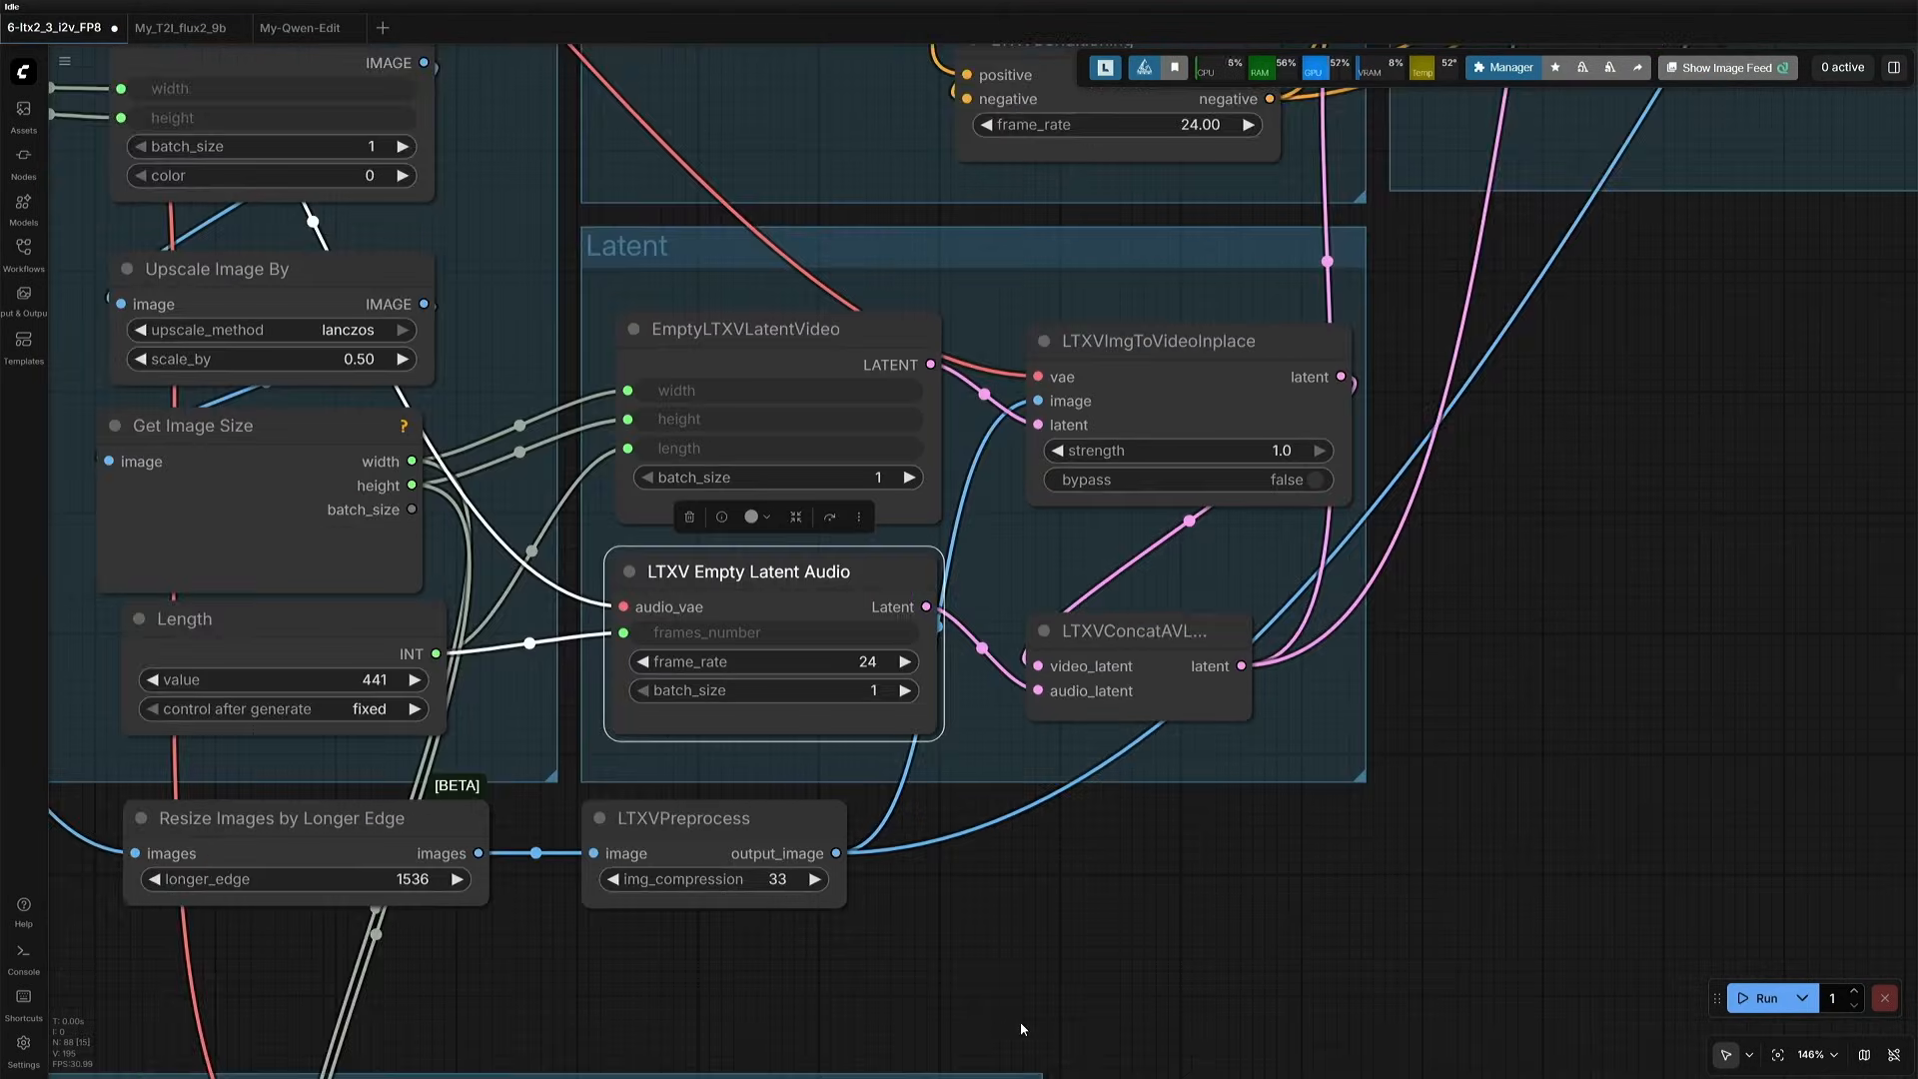
- Examine the Load Audio file and the Trim Audio Duration settings in the Upload Audio group
left_click_drag(1022, 1023, 993, 571)
left_click_drag(991, 725, 1007, 238)
left_click_drag(563, 575, 1496, 535)
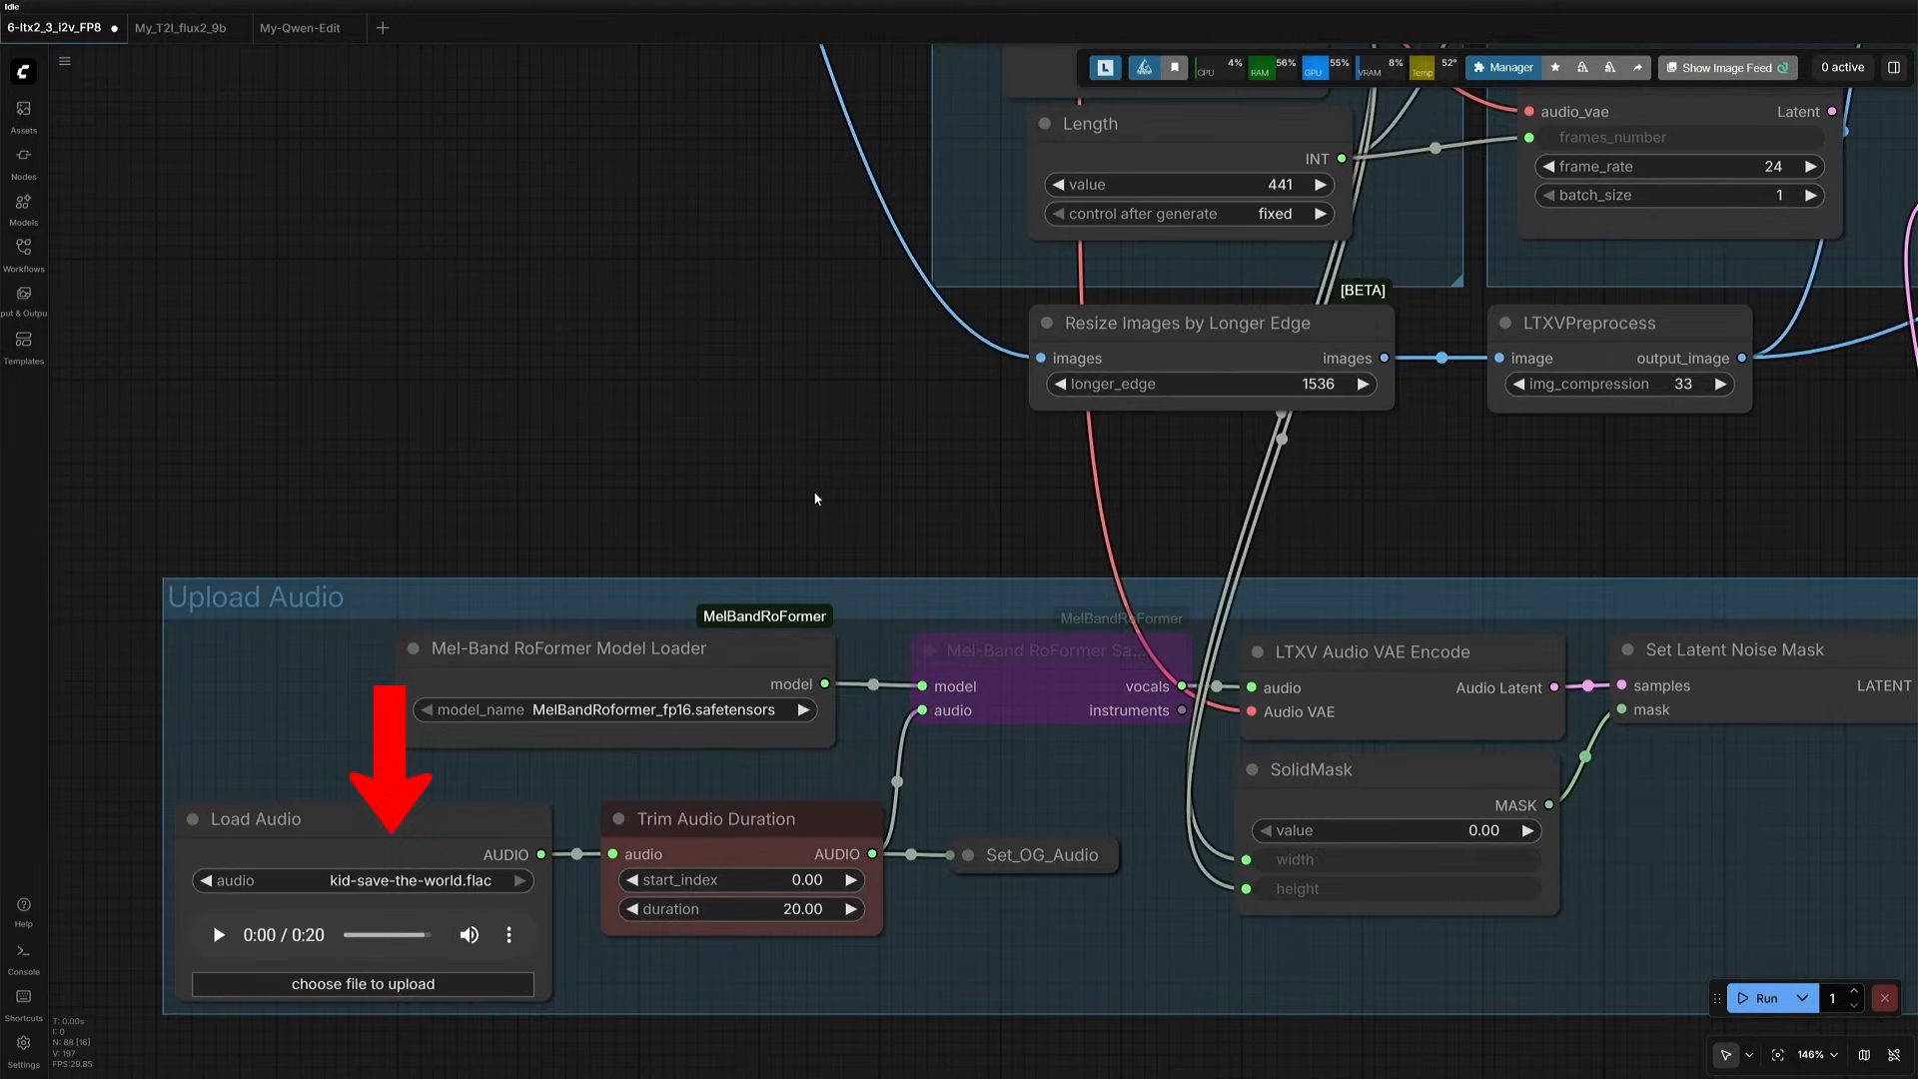
left_click_drag(814, 493, 870, 402)
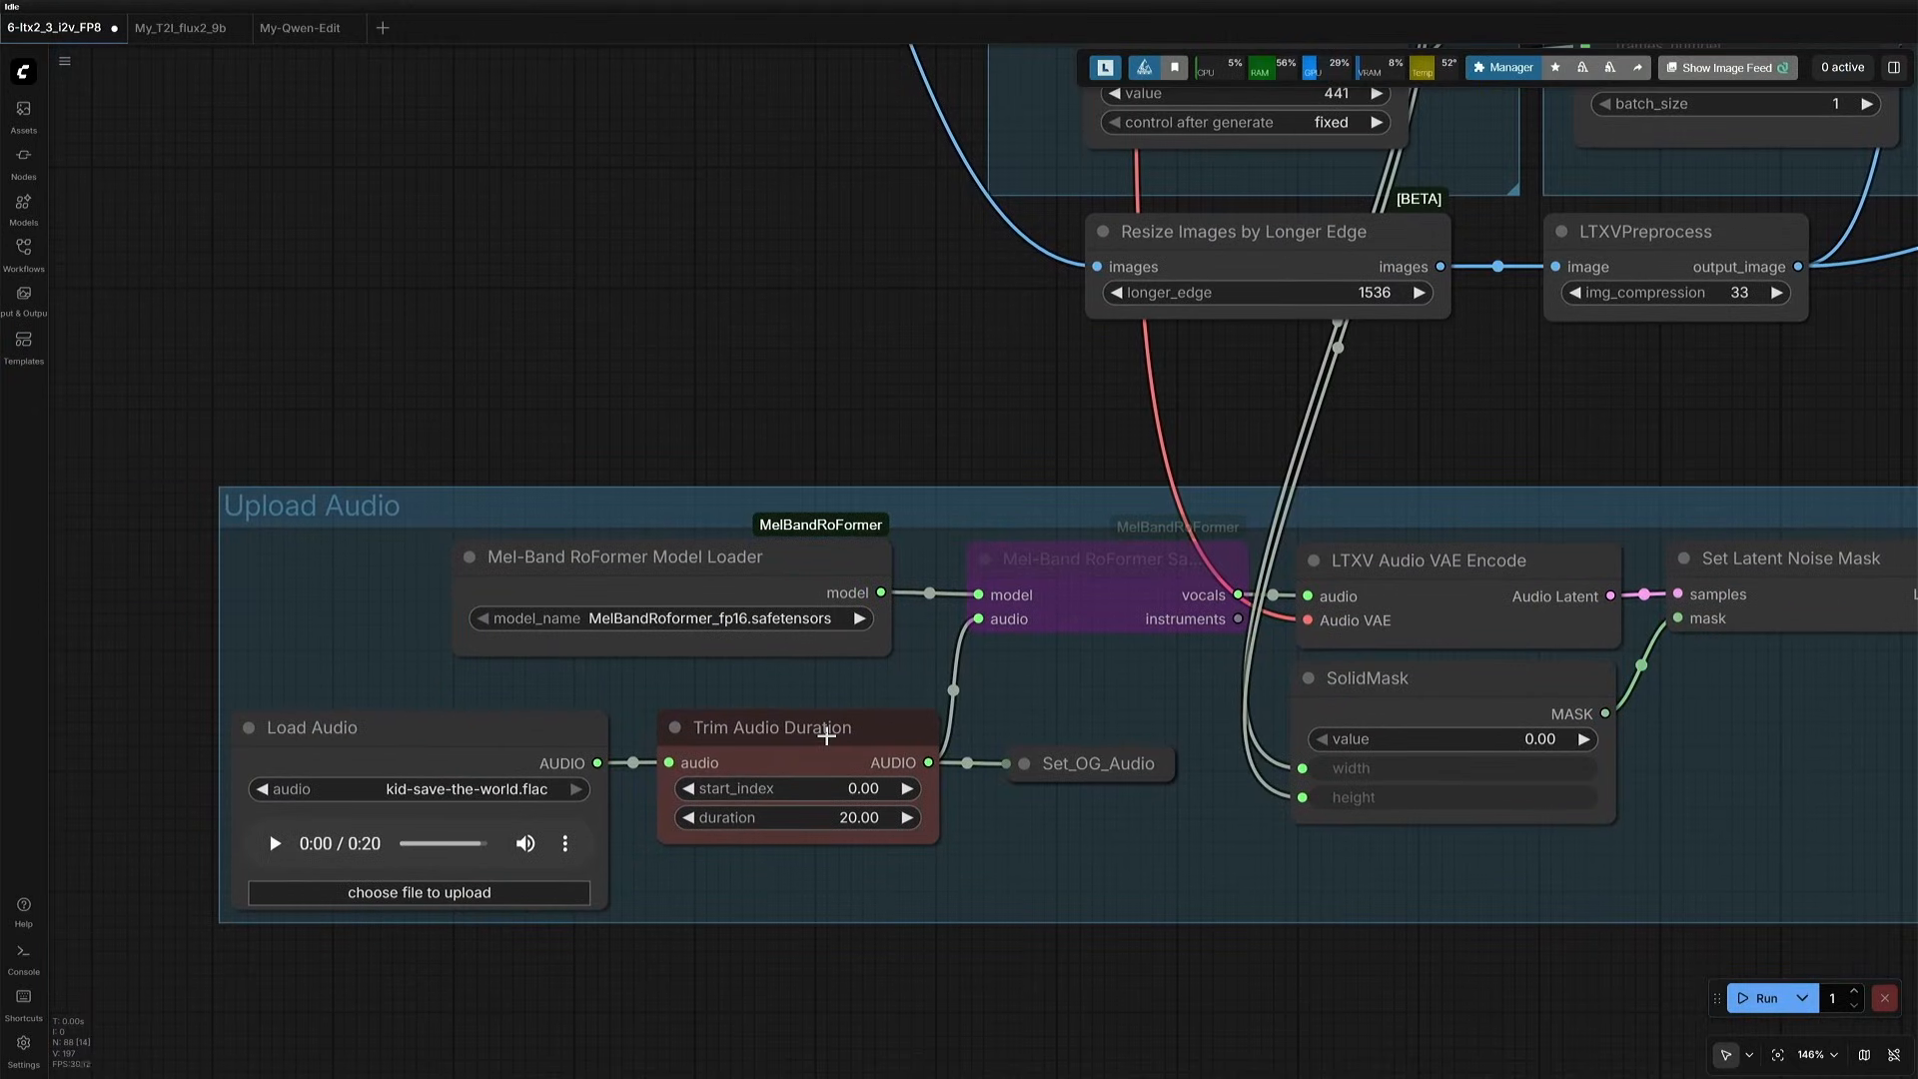
left_click(826, 736)
scroll(856, 385, "down", 4)
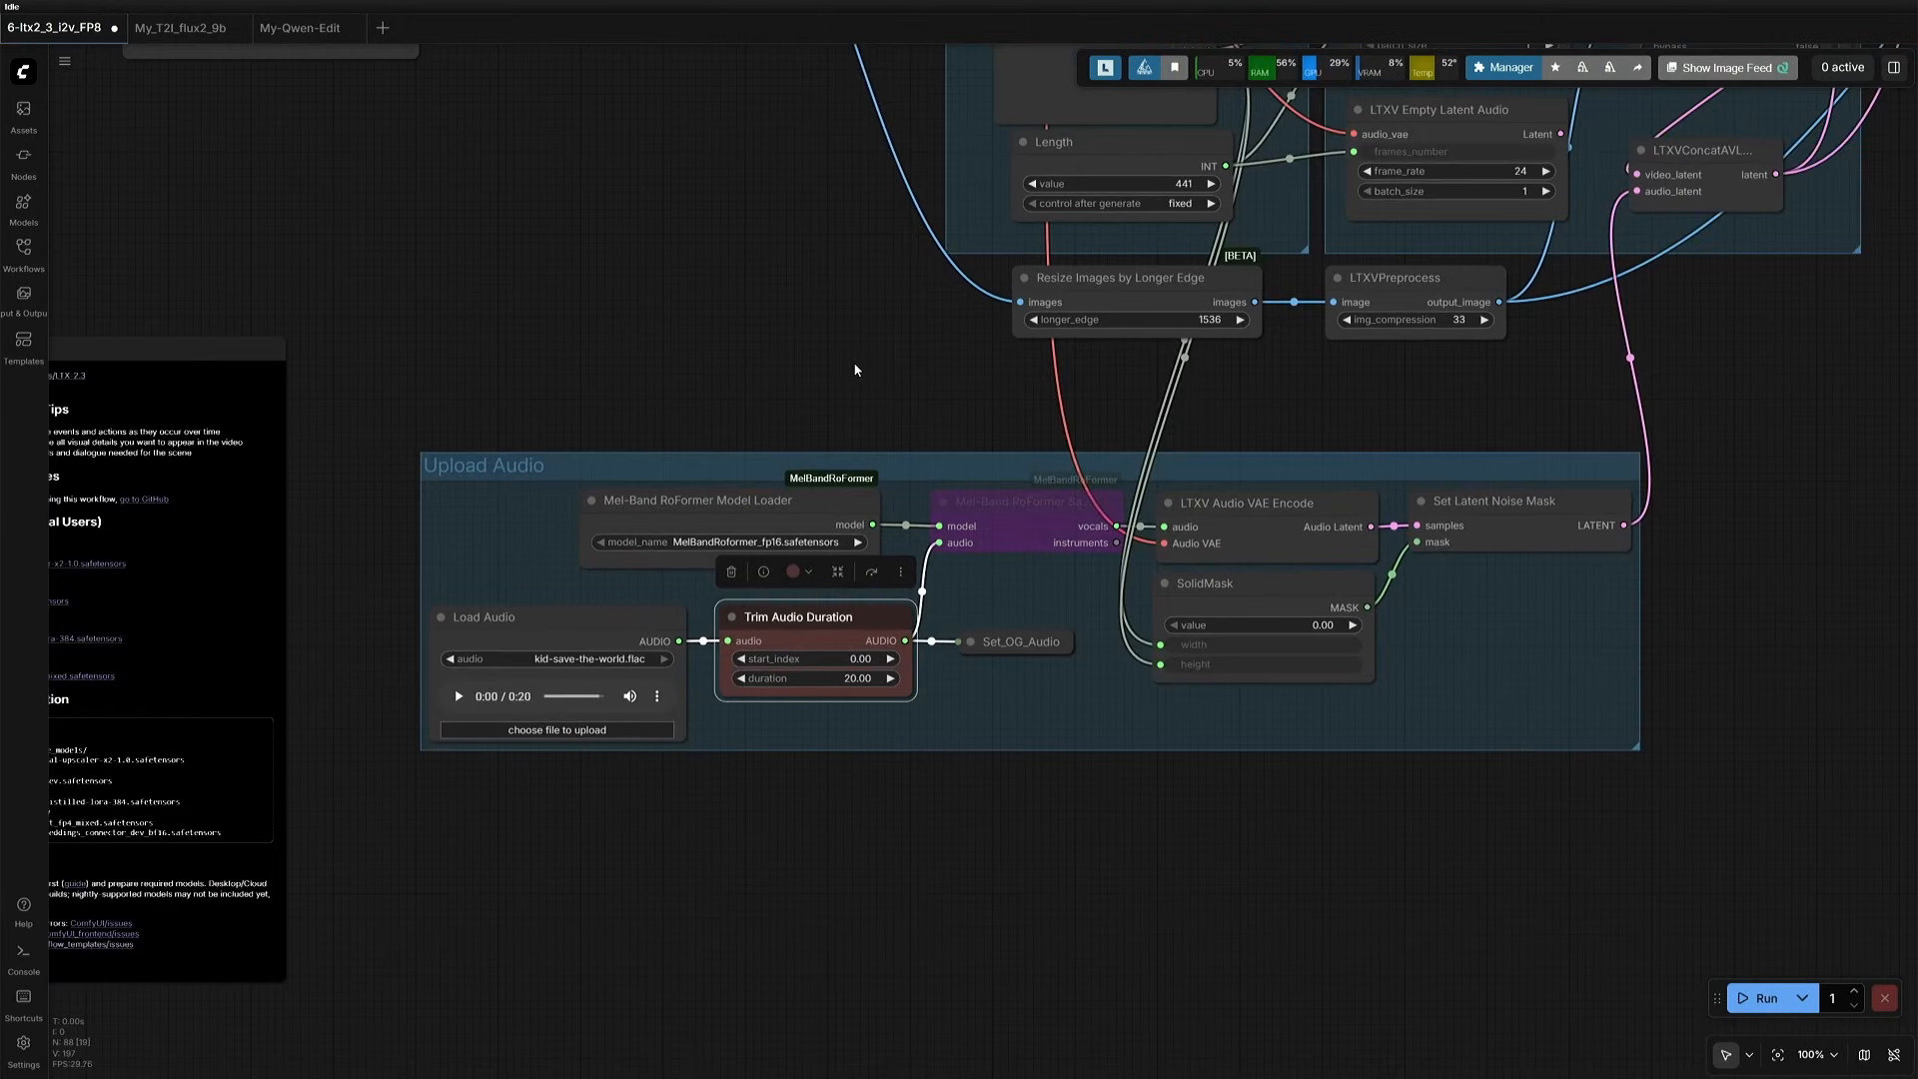
- Compare the Trim Audio Duration value with the frame count in the Length node under Video Settings
left_click_drag(856, 380, 589, 636)
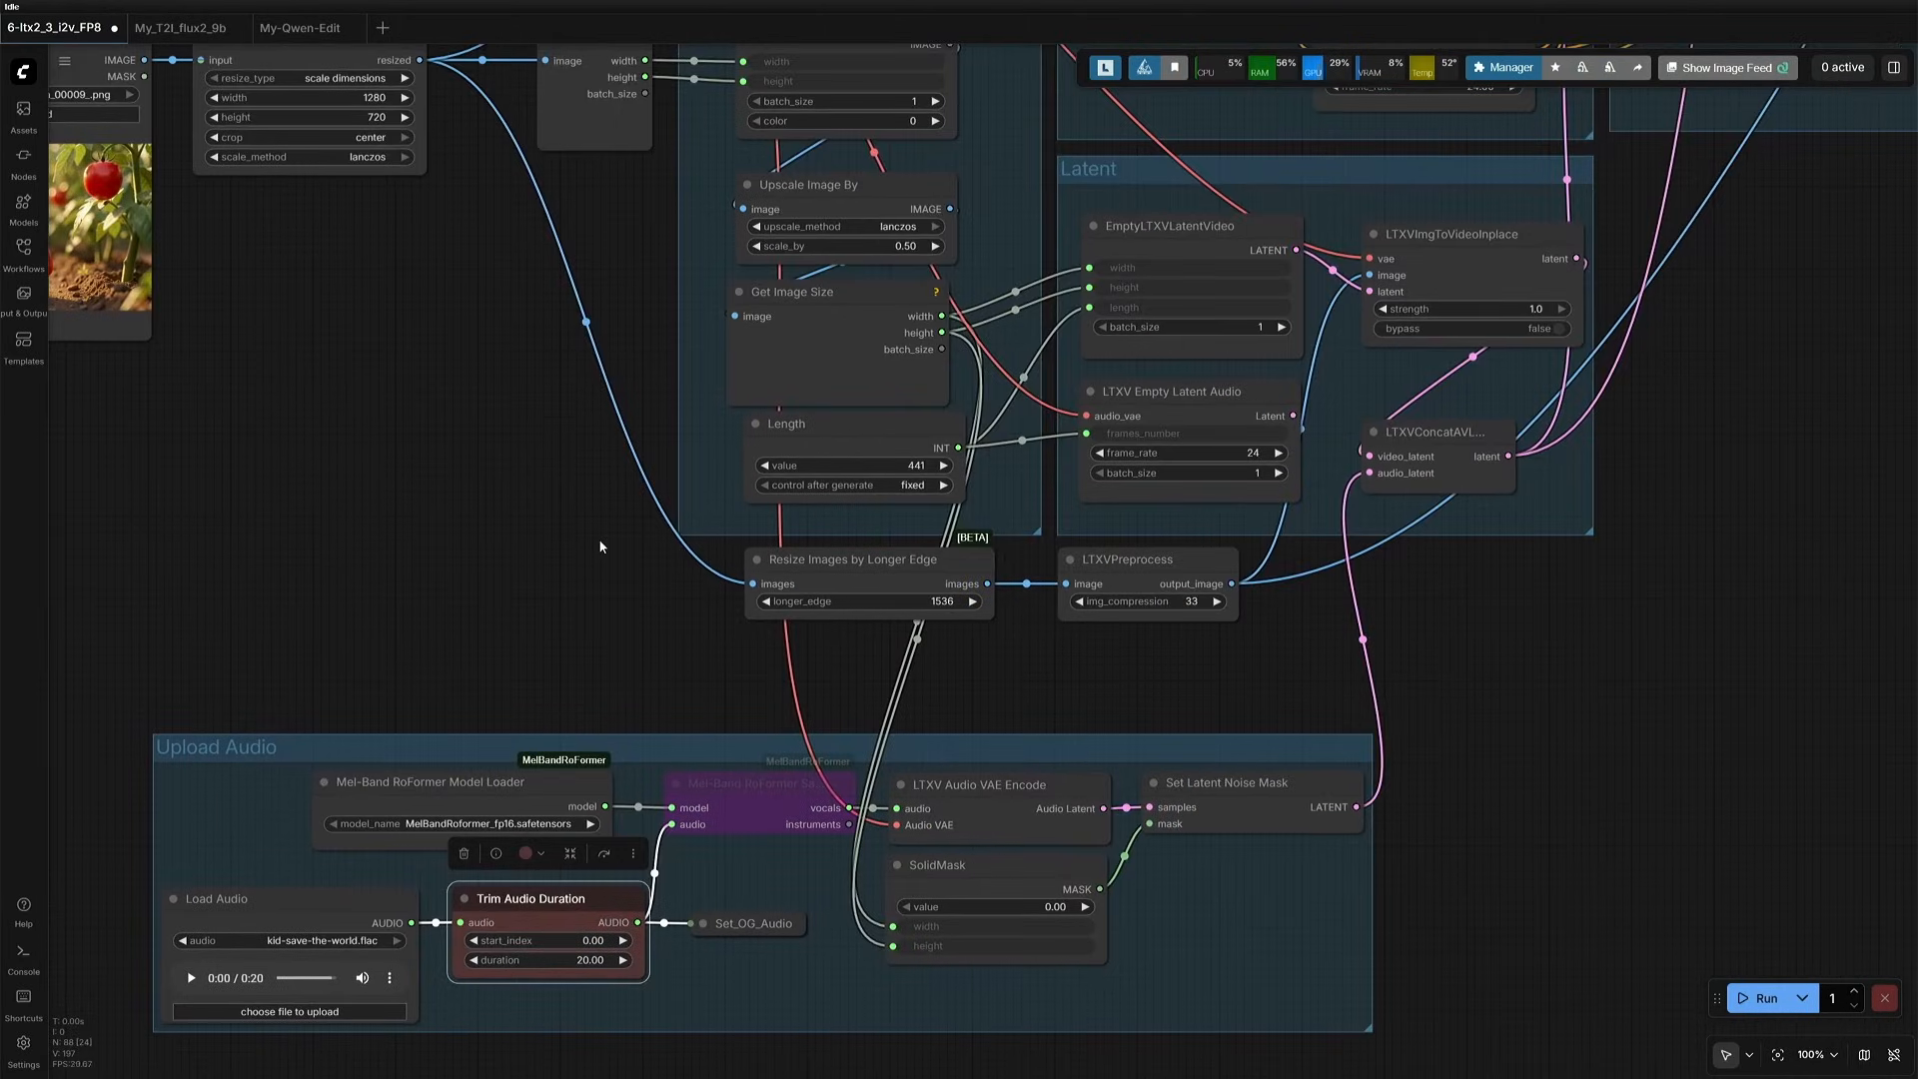
left_click_drag(598, 517, 938, 596)
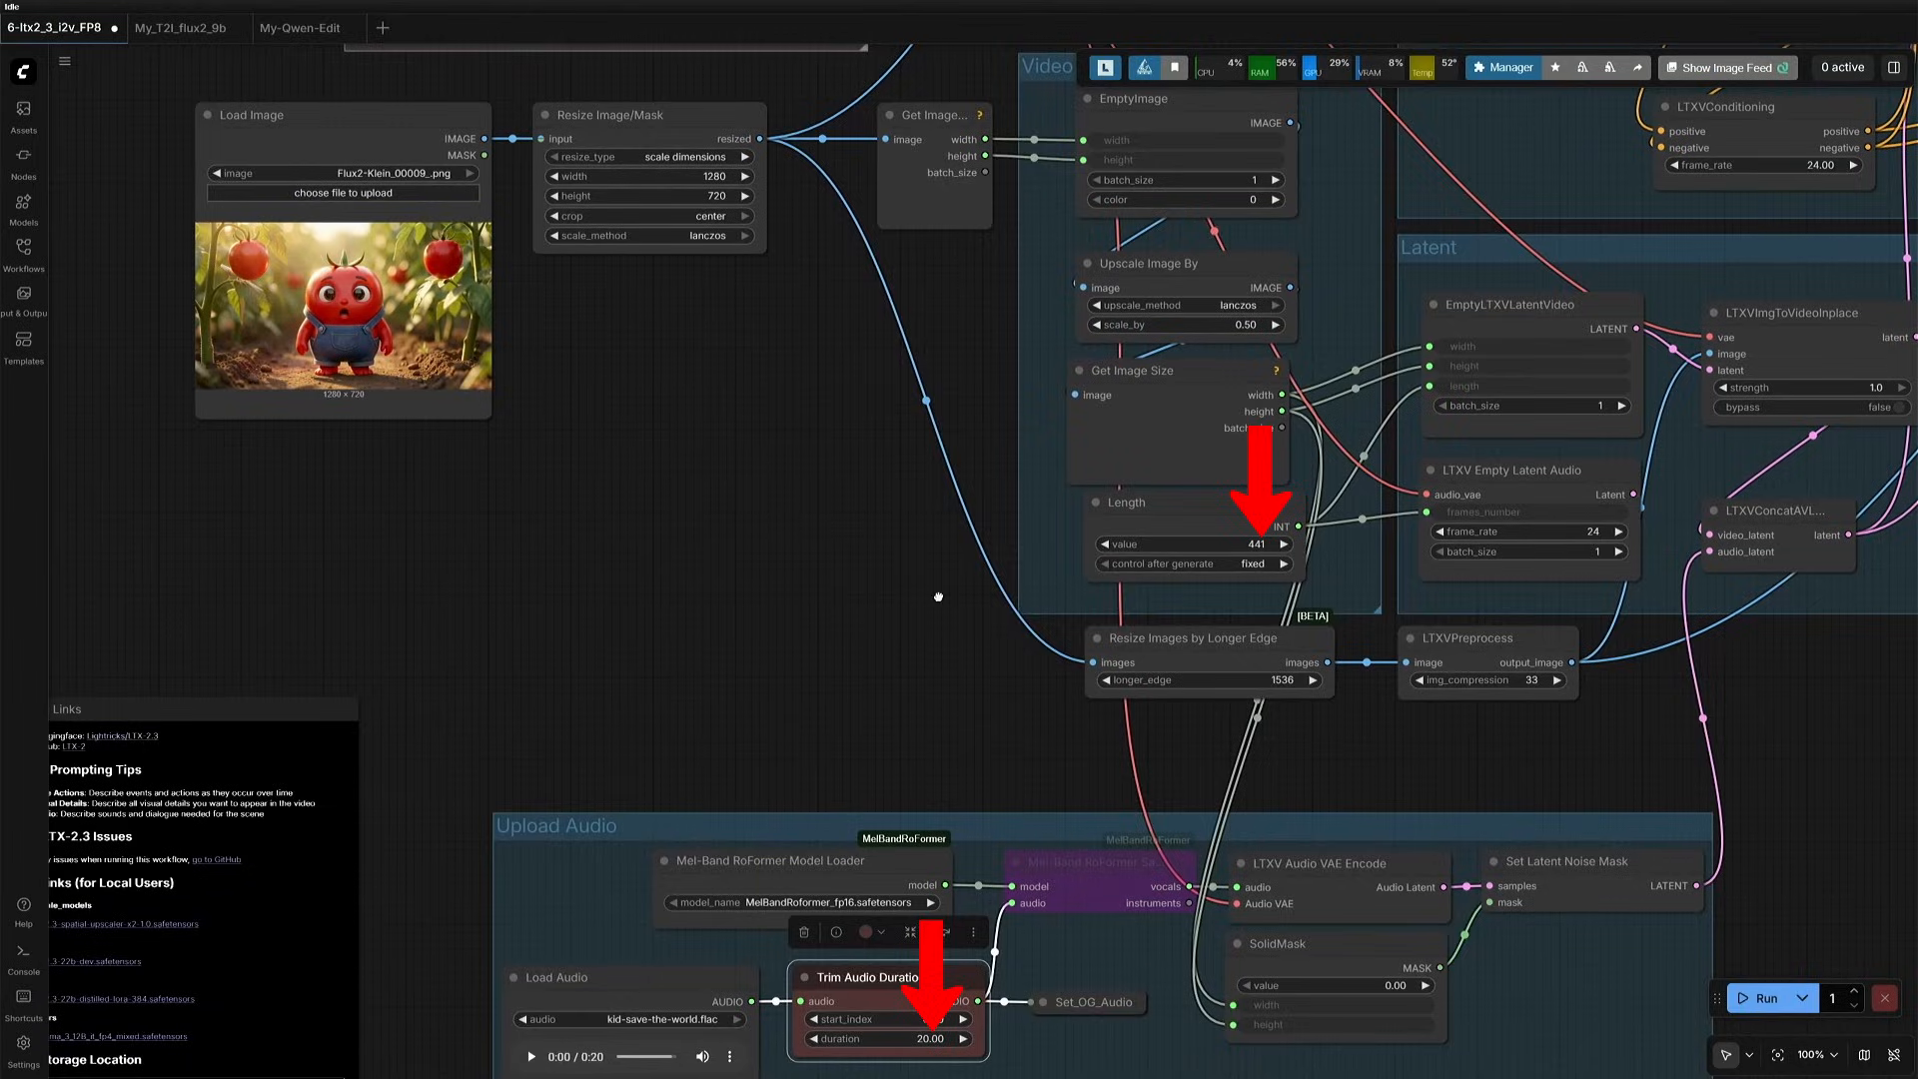
left_click_drag(938, 596, 1005, 414)
scroll(705, 634, "up", 7)
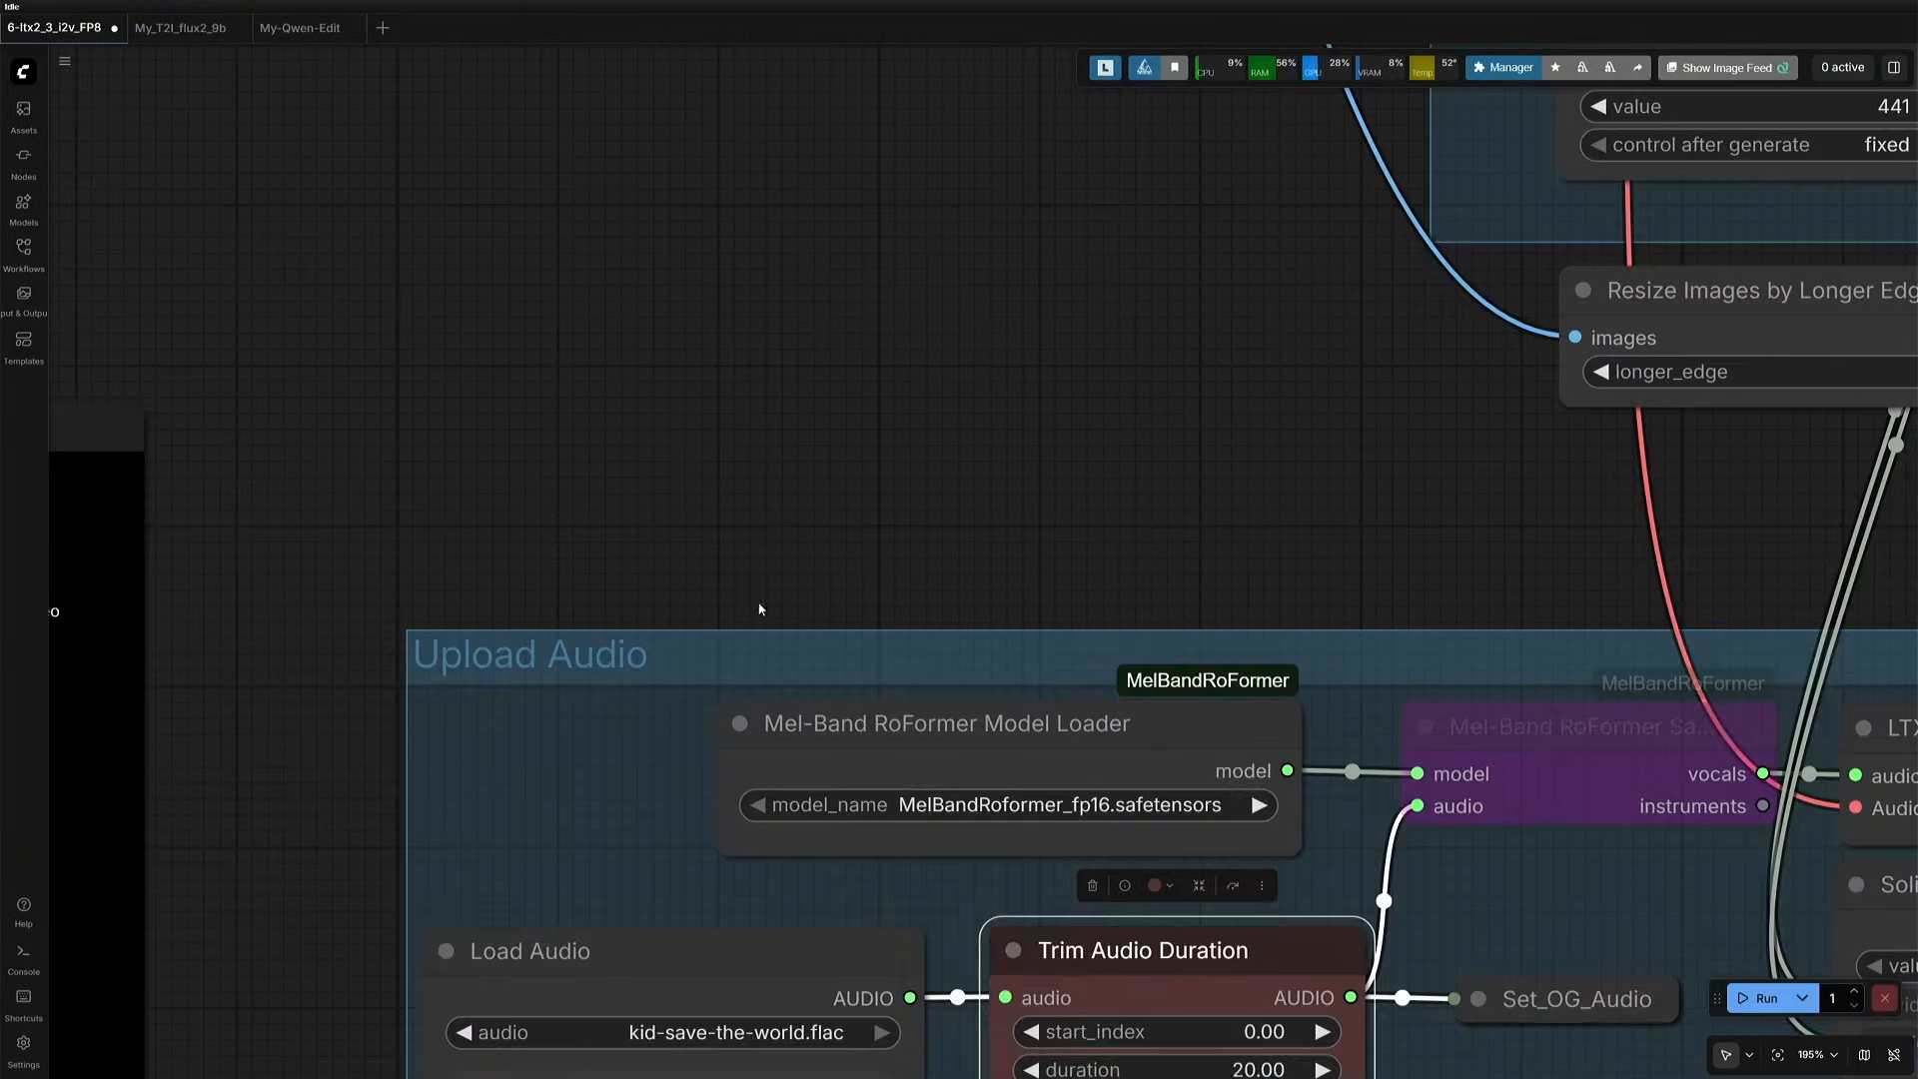
left_click_drag(762, 605, 776, 278)
scroll(1136, 466, "down", 1)
left_click_drag(1136, 466, 913, 552)
left_click_drag(894, 265, 943, 648)
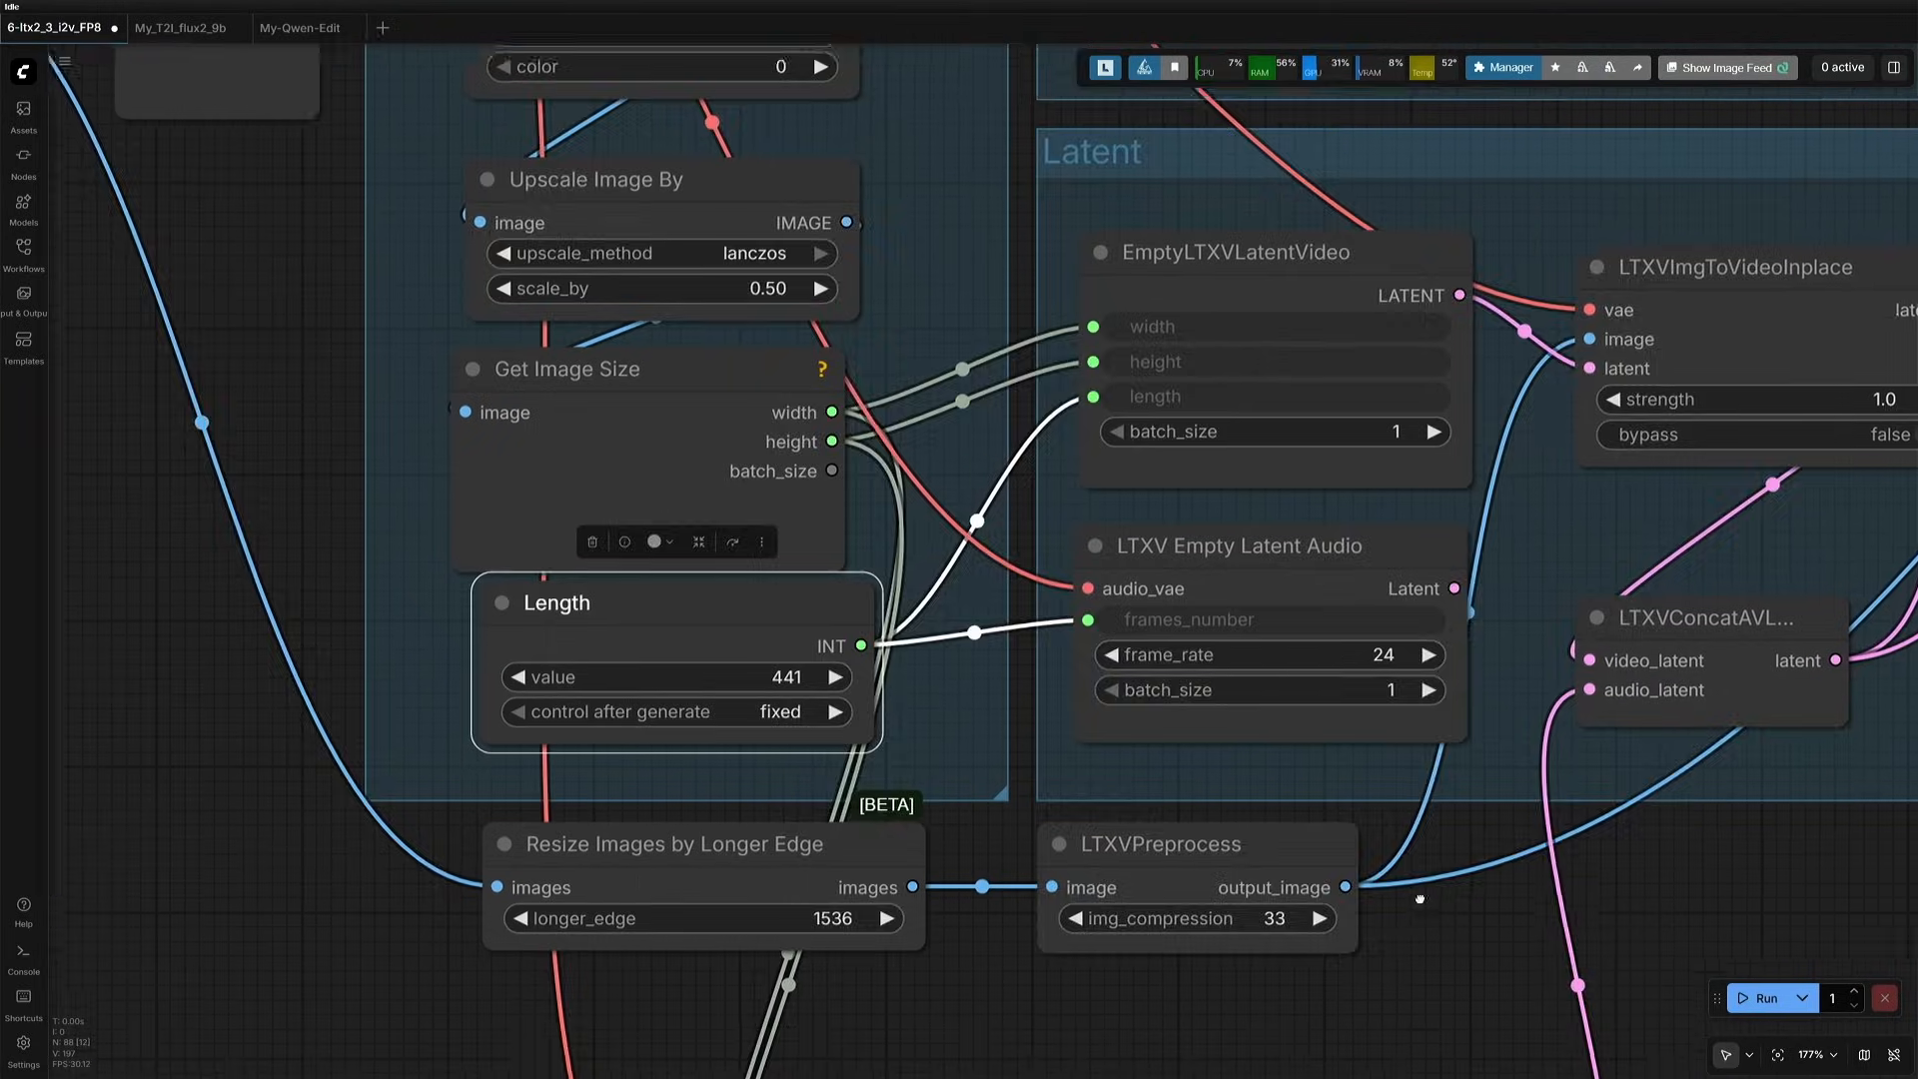
- Check the frame rates in the LTXV Empty Latent Audio and LTXVConditioning nodes against the Length setting
left_click_drag(1418, 896, 1069, 944)
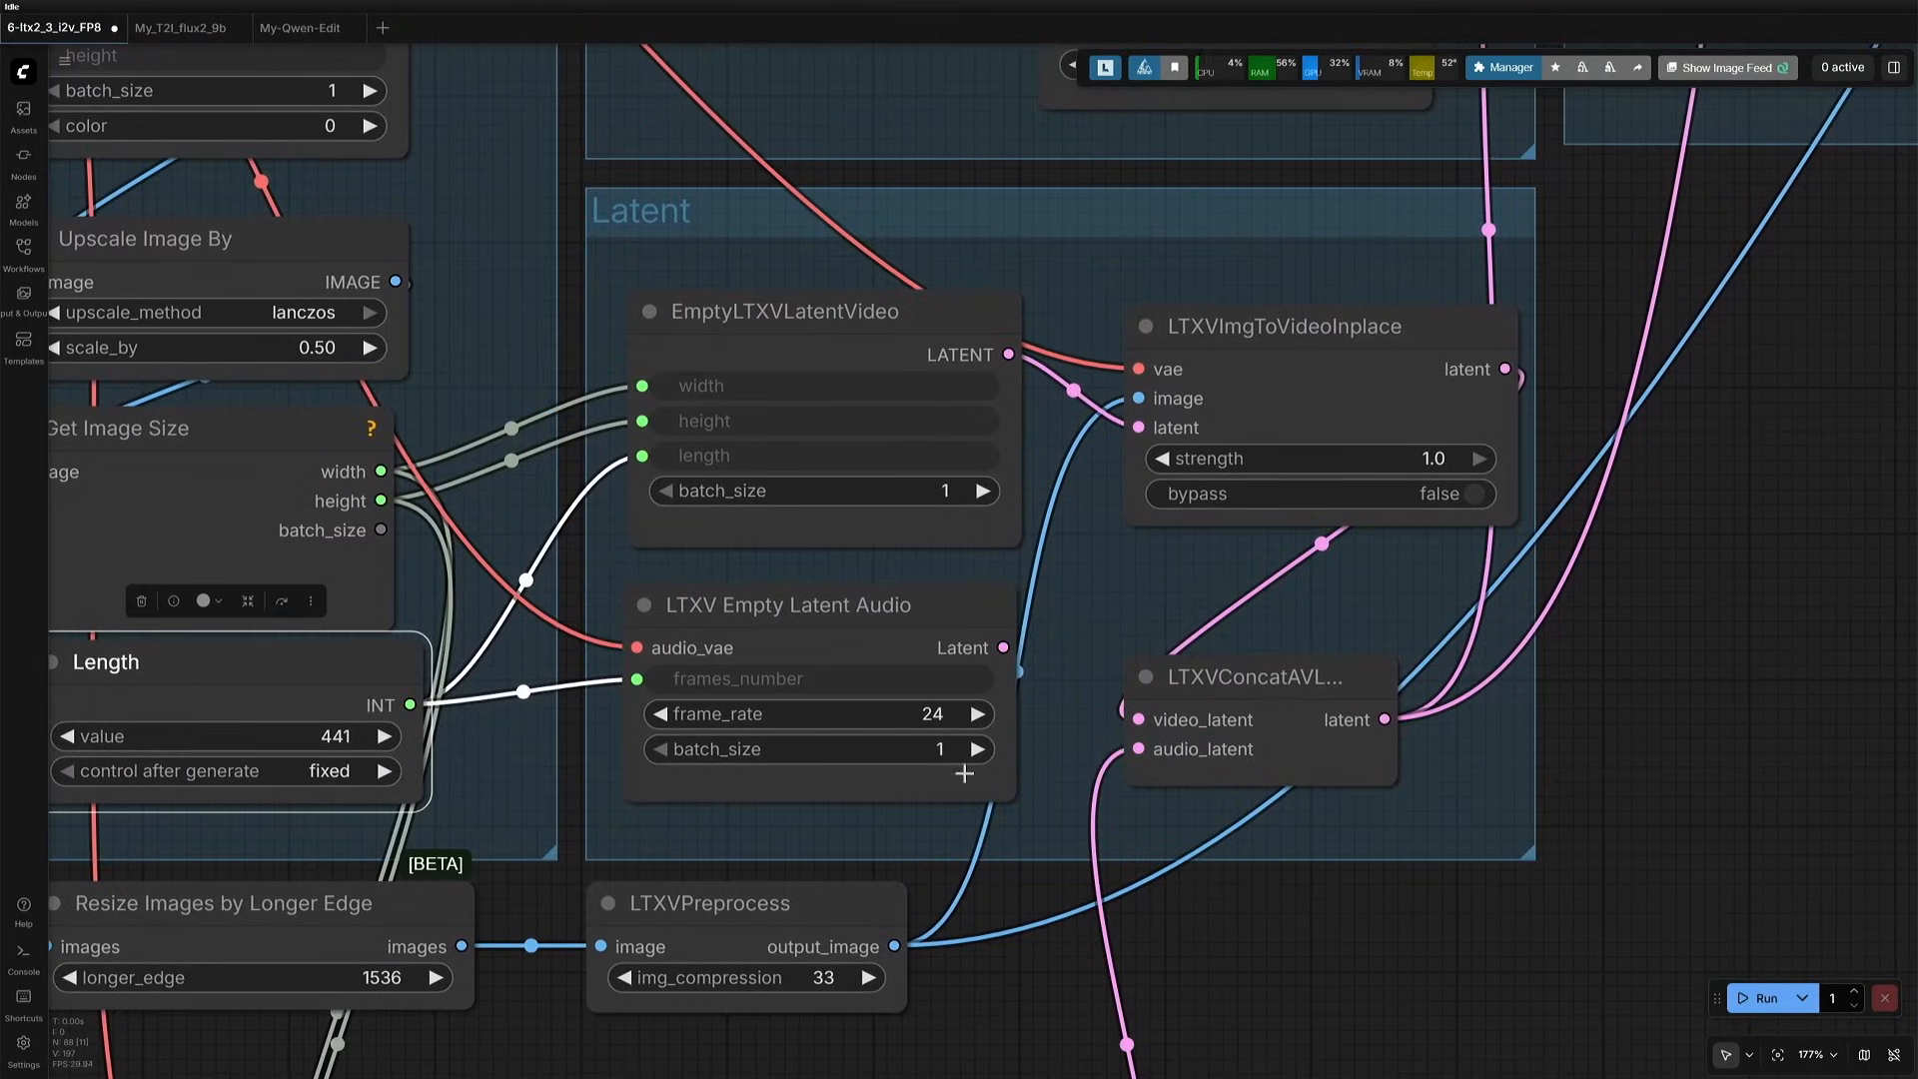
left_click(884, 627)
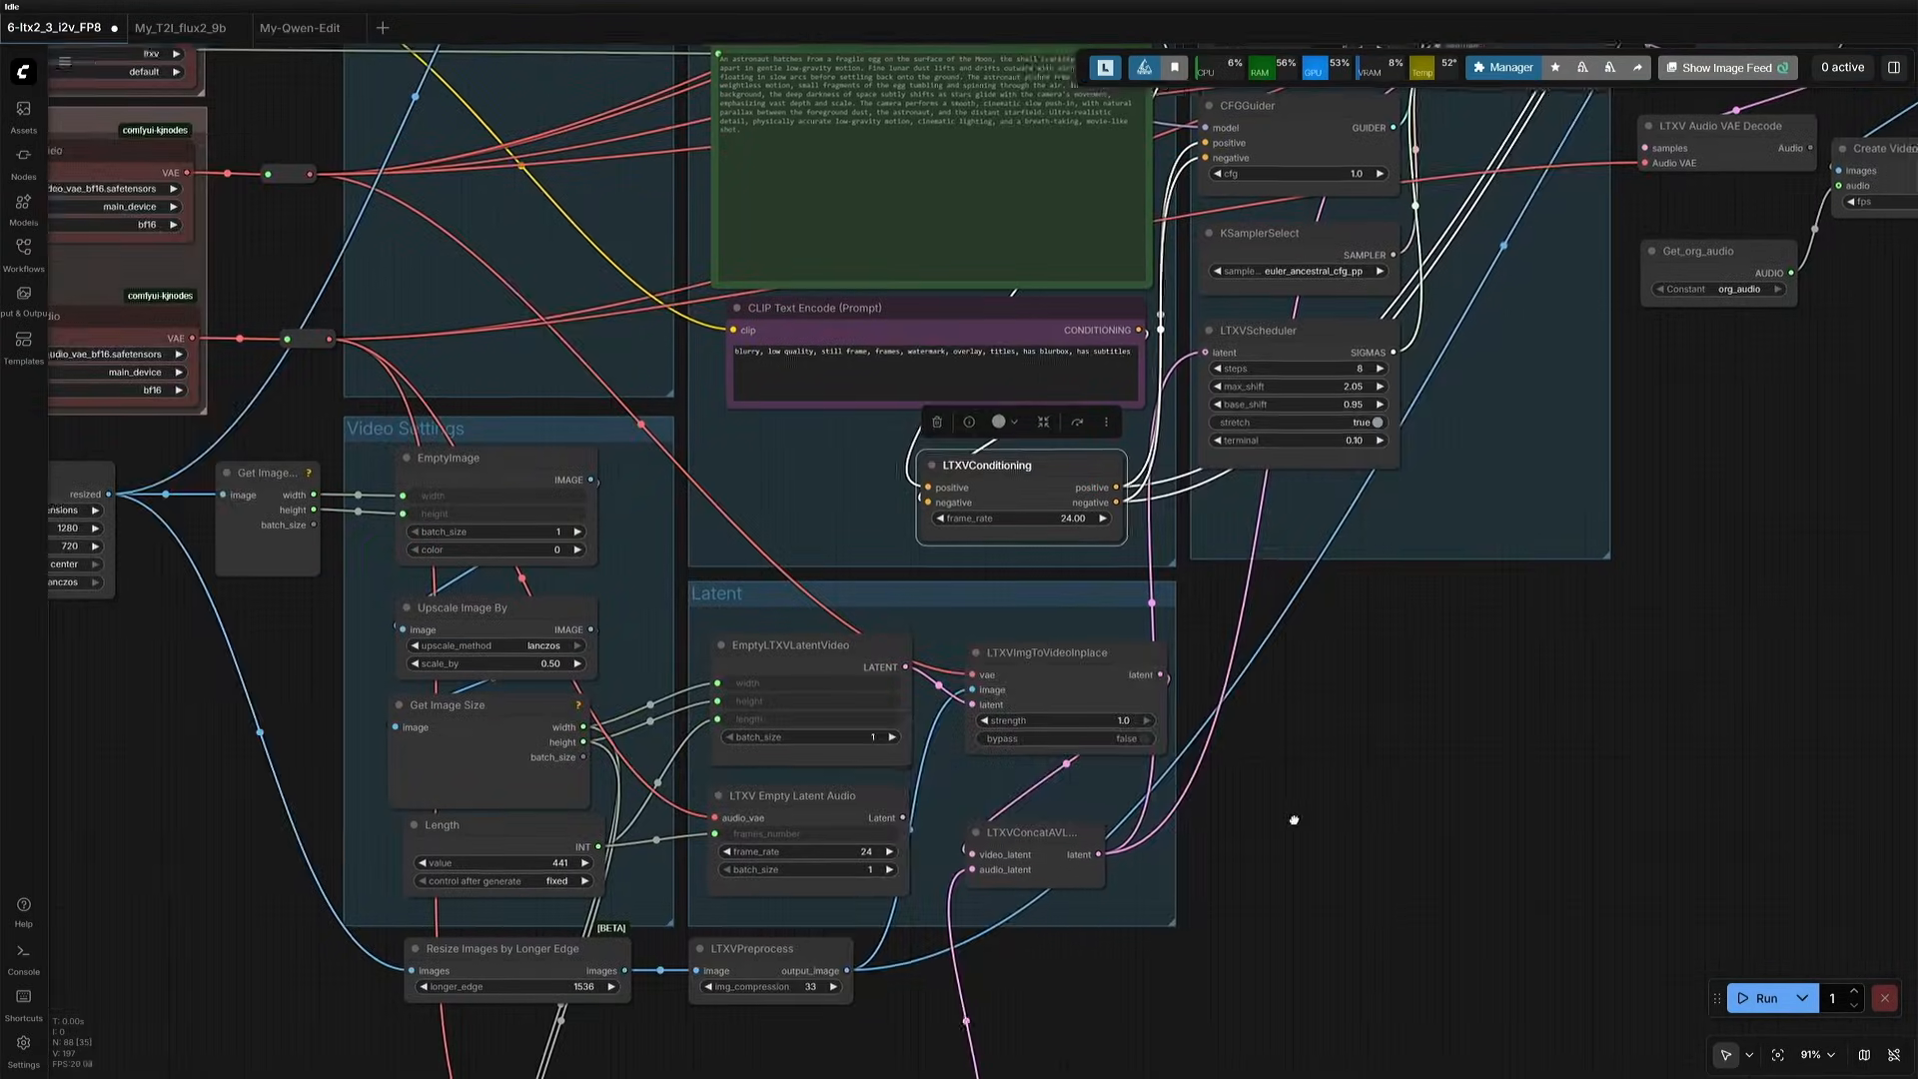
left_click_drag(1294, 819, 964, 889)
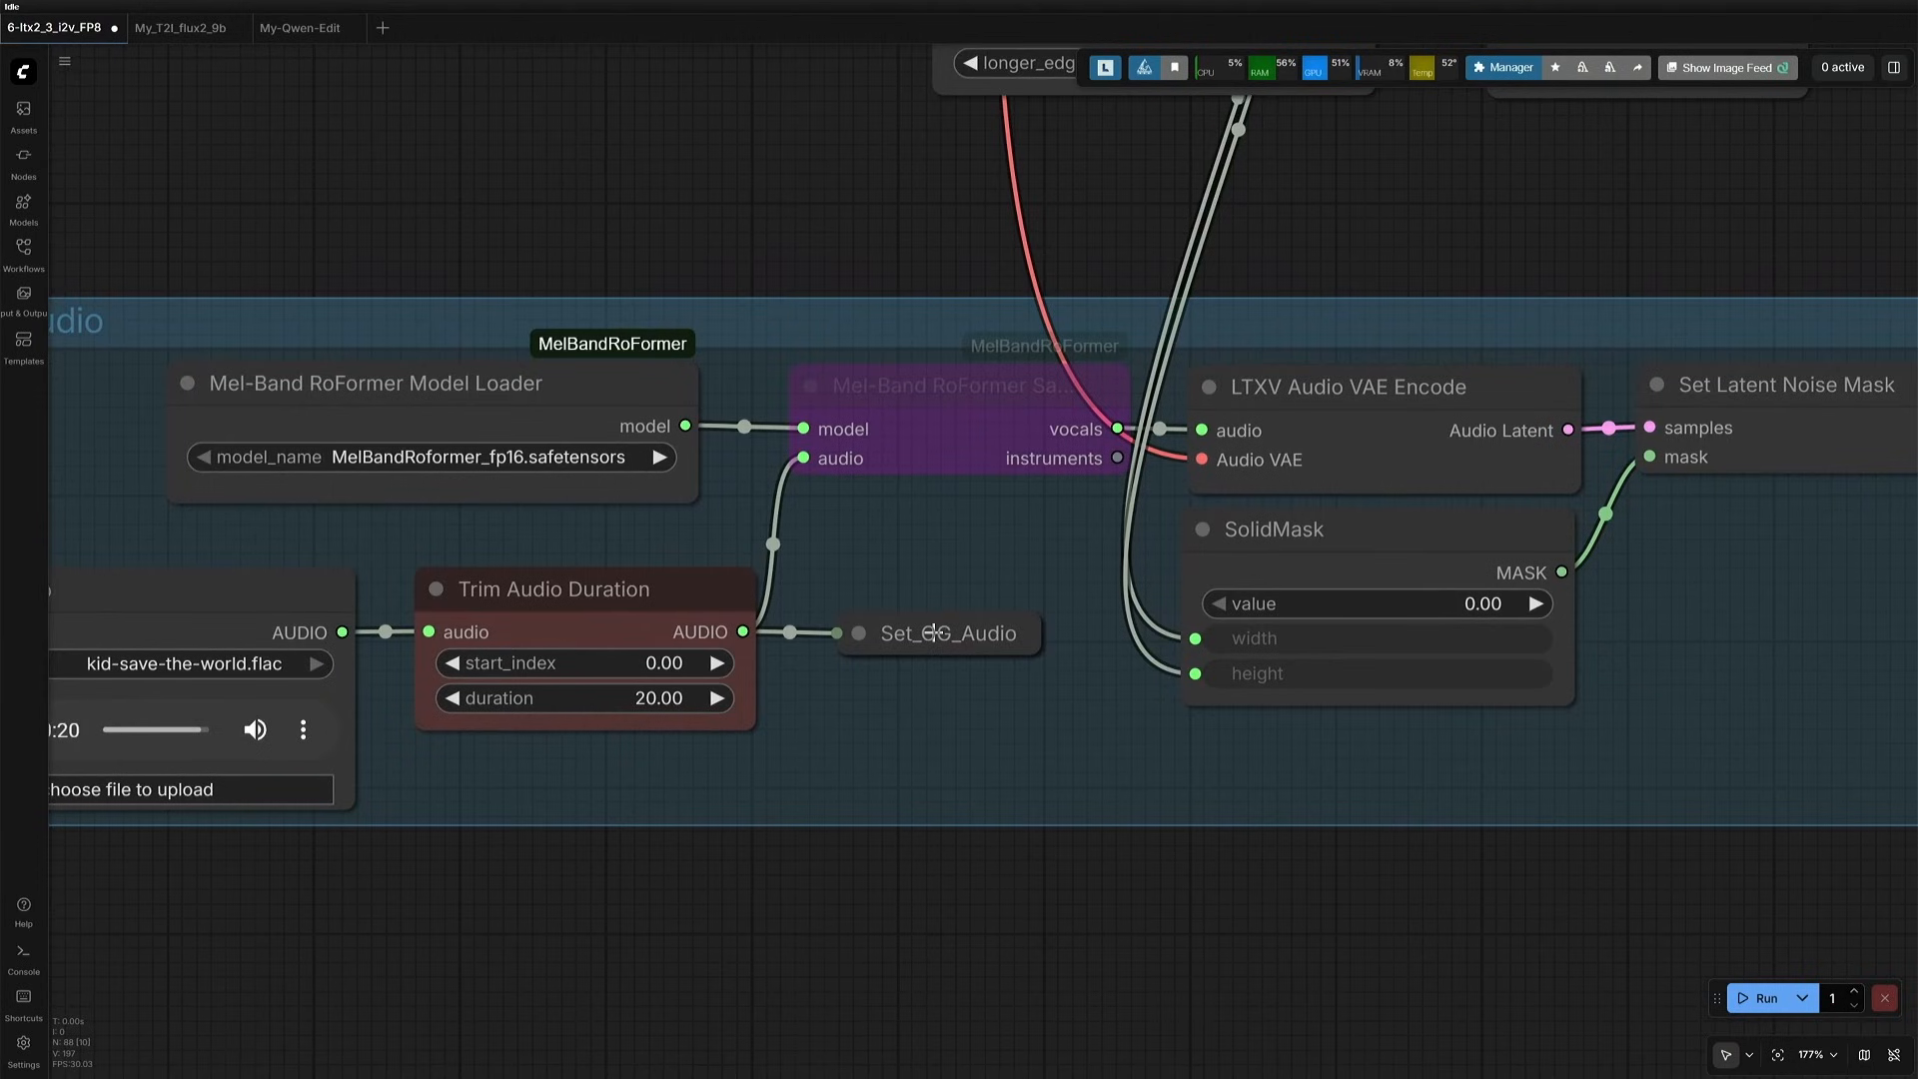
- Trace the trimmed audio from the Set_OG_Audio node through Get_org_audio to the Create Video node's audio input
left_click(935, 635)
scroll(964, 856, "down", 7)
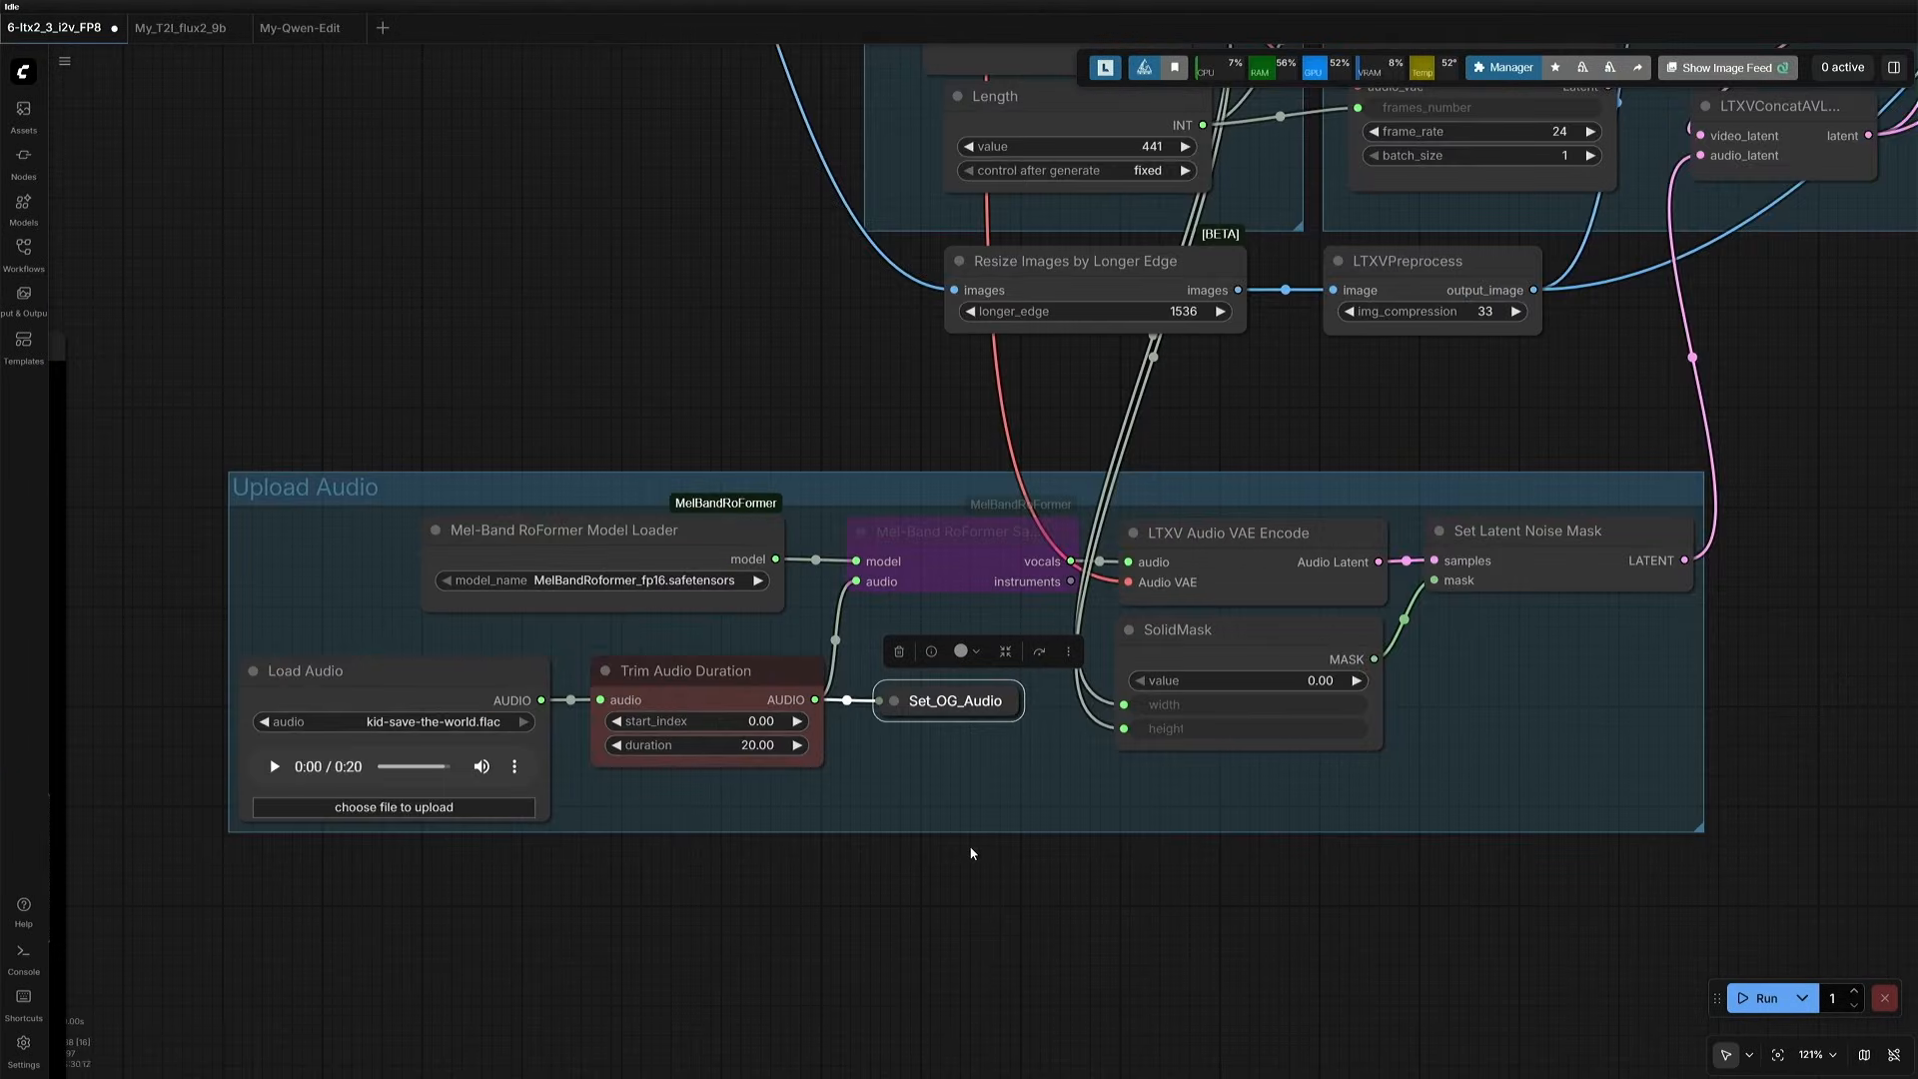
left_click_drag(1859, 490, 912, 880)
left_click_drag(1379, 200, 1040, 633)
scroll(1035, 629, "up", 8)
left_click(907, 484)
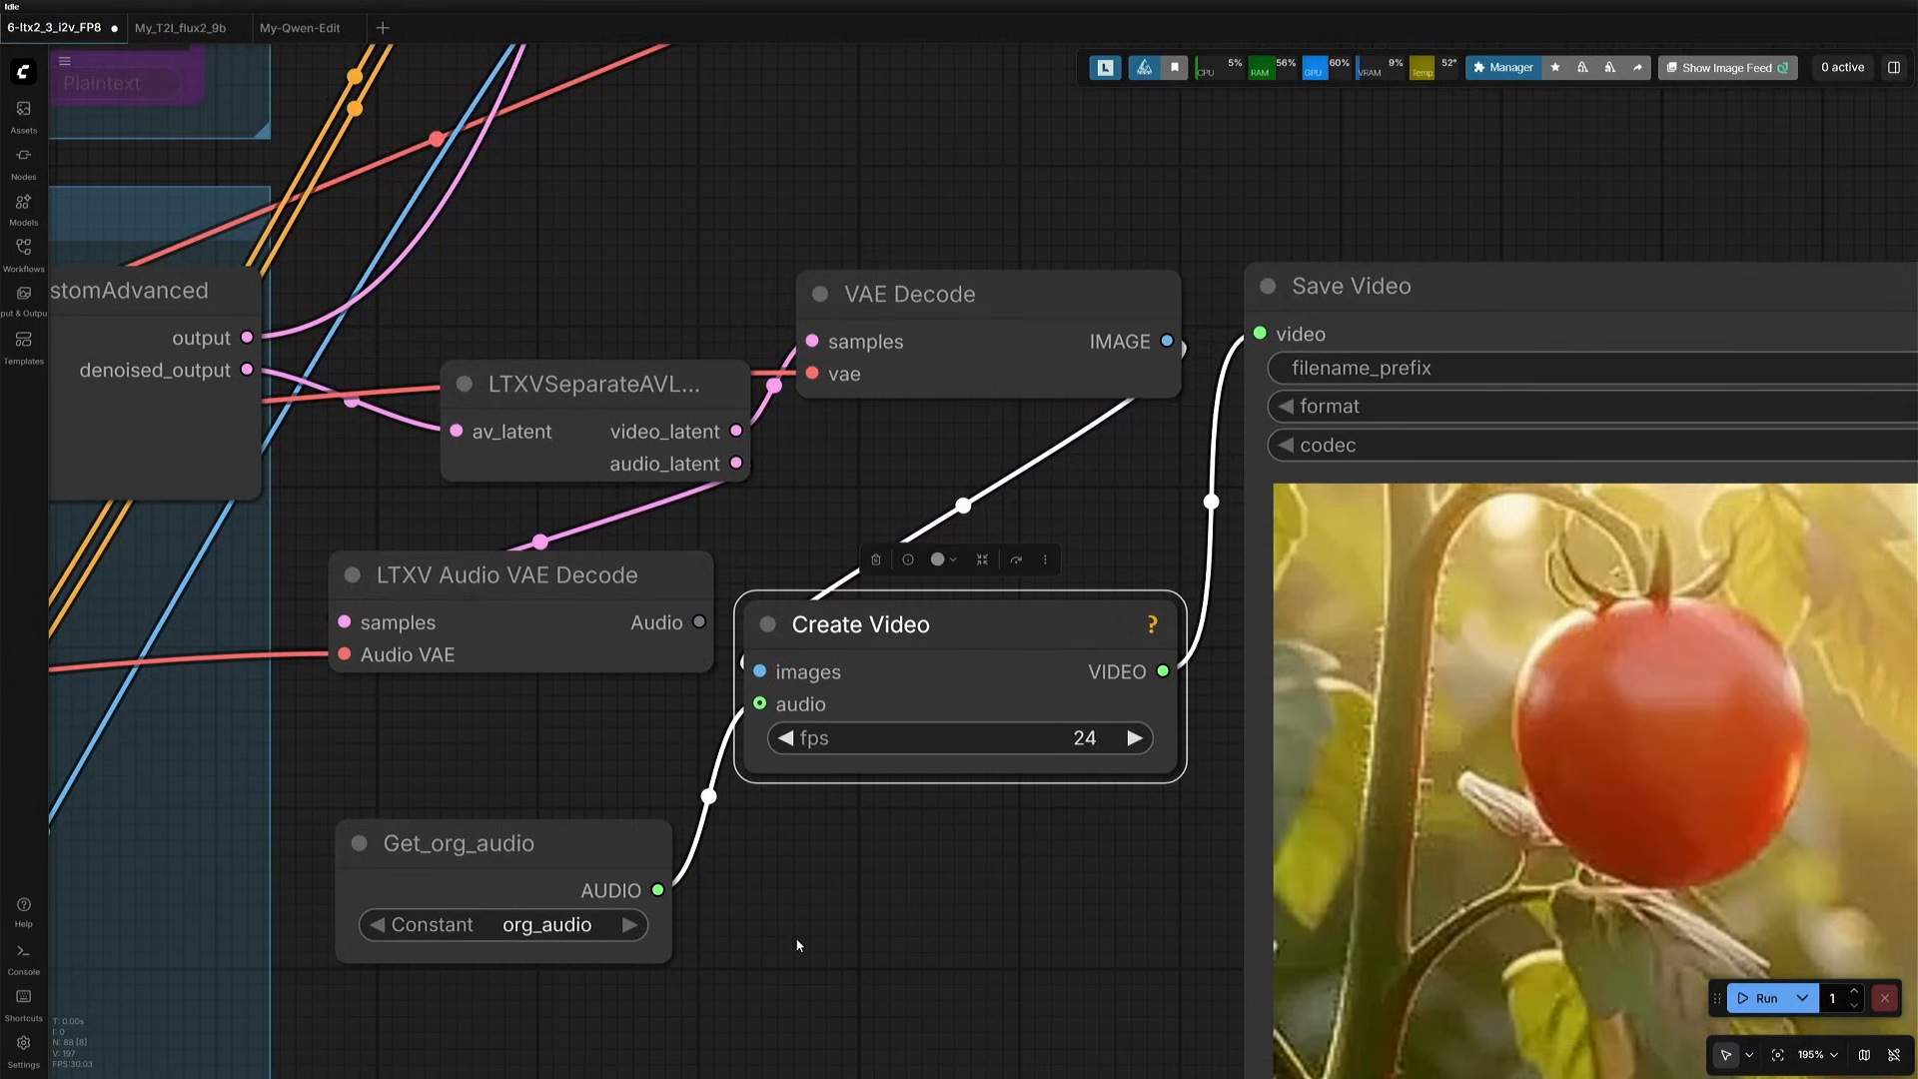
- Inspect the bypassed Mel-Band RoFormer Sampler node and its vocals and instruments outputs in the Upload Audio group
scroll(797, 945, "down", 7)
left_click_drag(719, 1029, 1786, 523)
scroll(945, 863, "up", 7)
scroll(945, 863, "up", 3)
left_click(899, 424)
left_click_drag(864, 494, 659, 668)
scroll(973, 555, "up", 5)
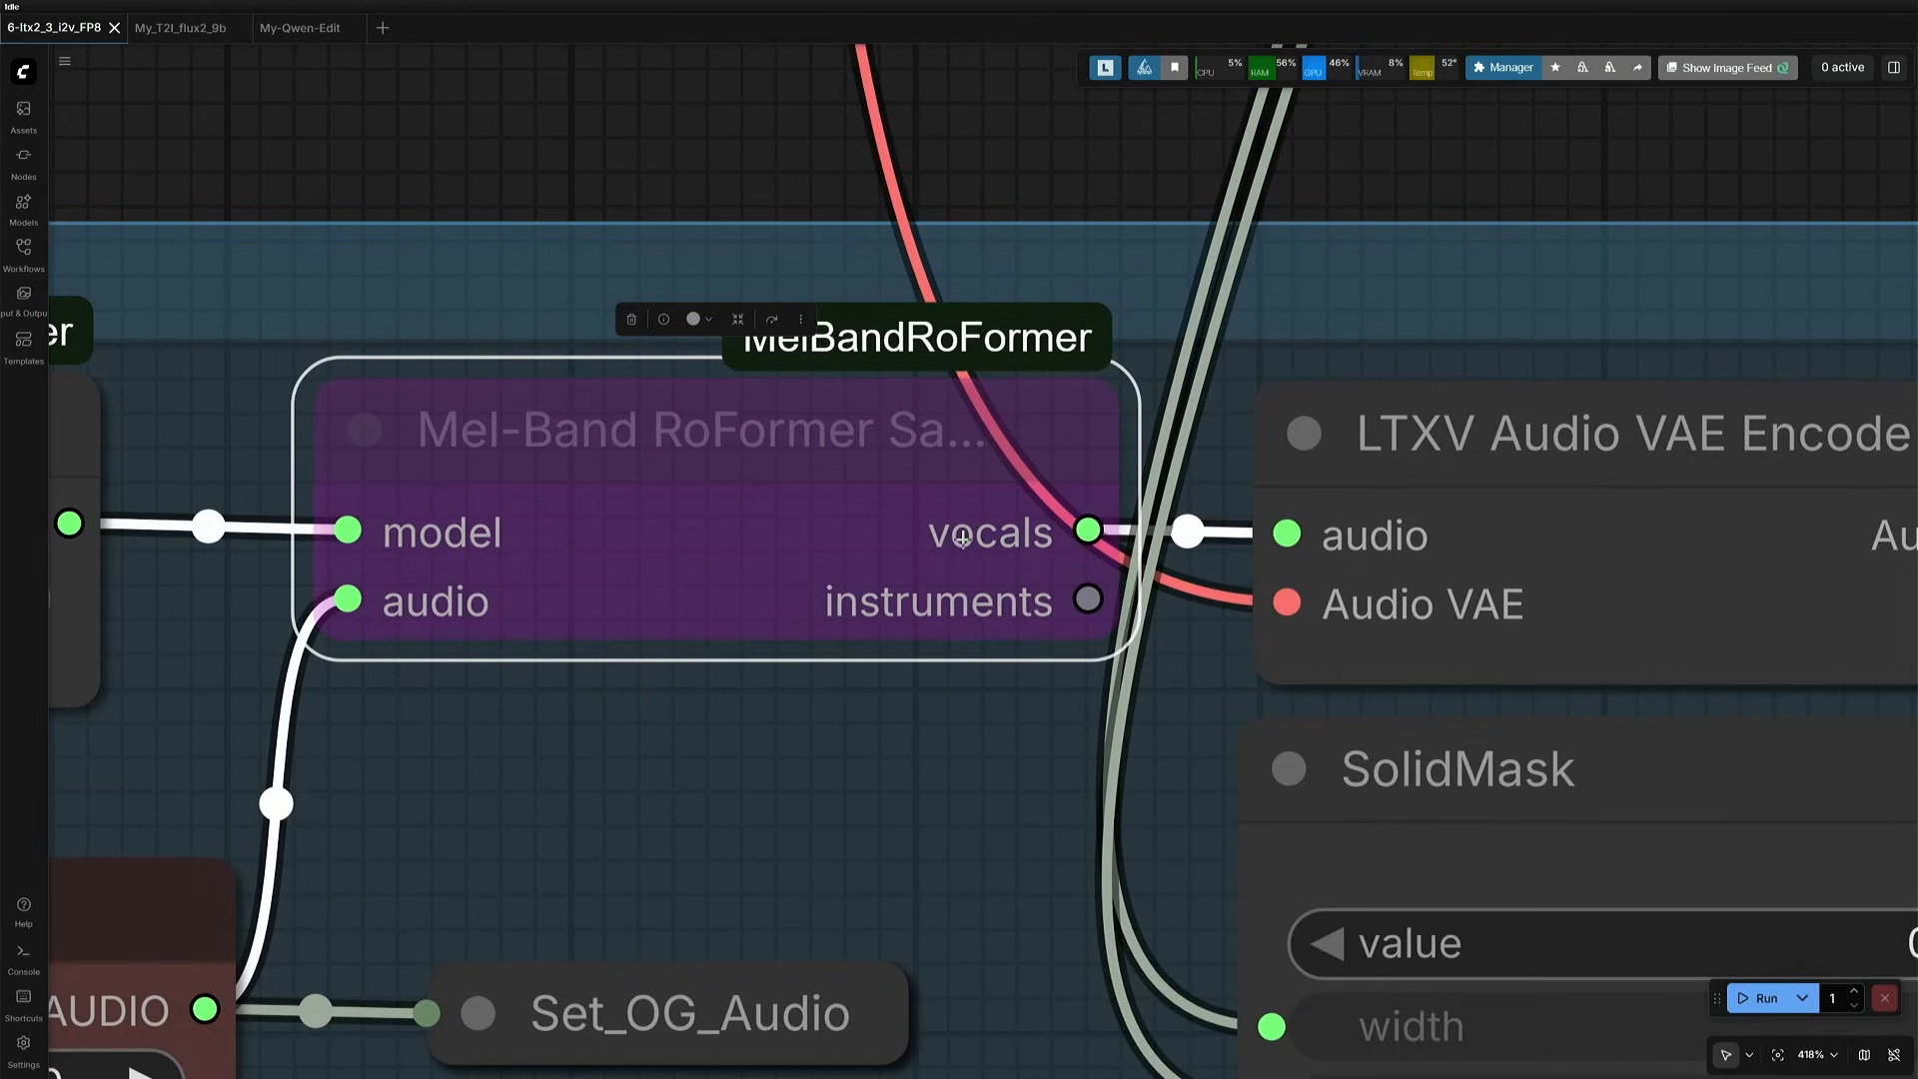
scroll(1004, 799, "down", 5)
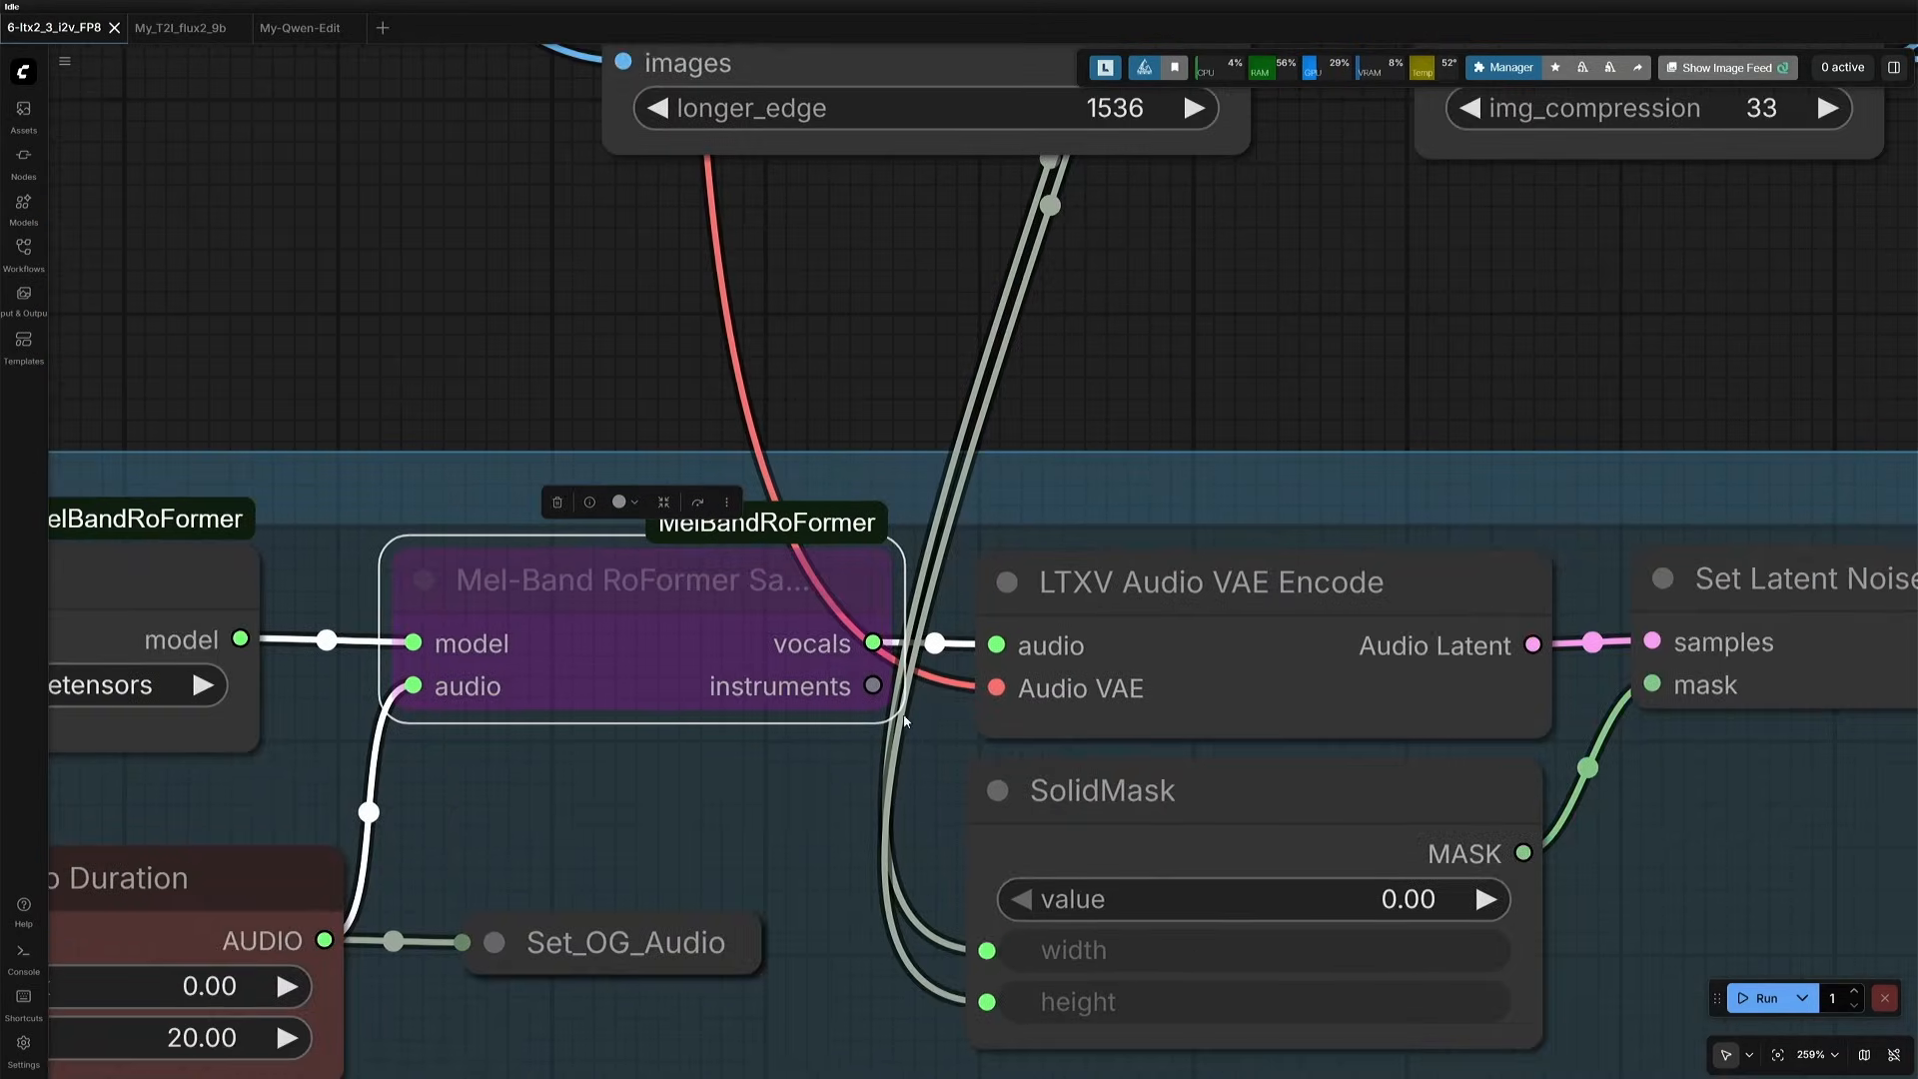
- Try the instruments output as the audio input of LTXV Audio VAE Encode and reconnect the vocals output
left_click_drag(873, 685, 1004, 644)
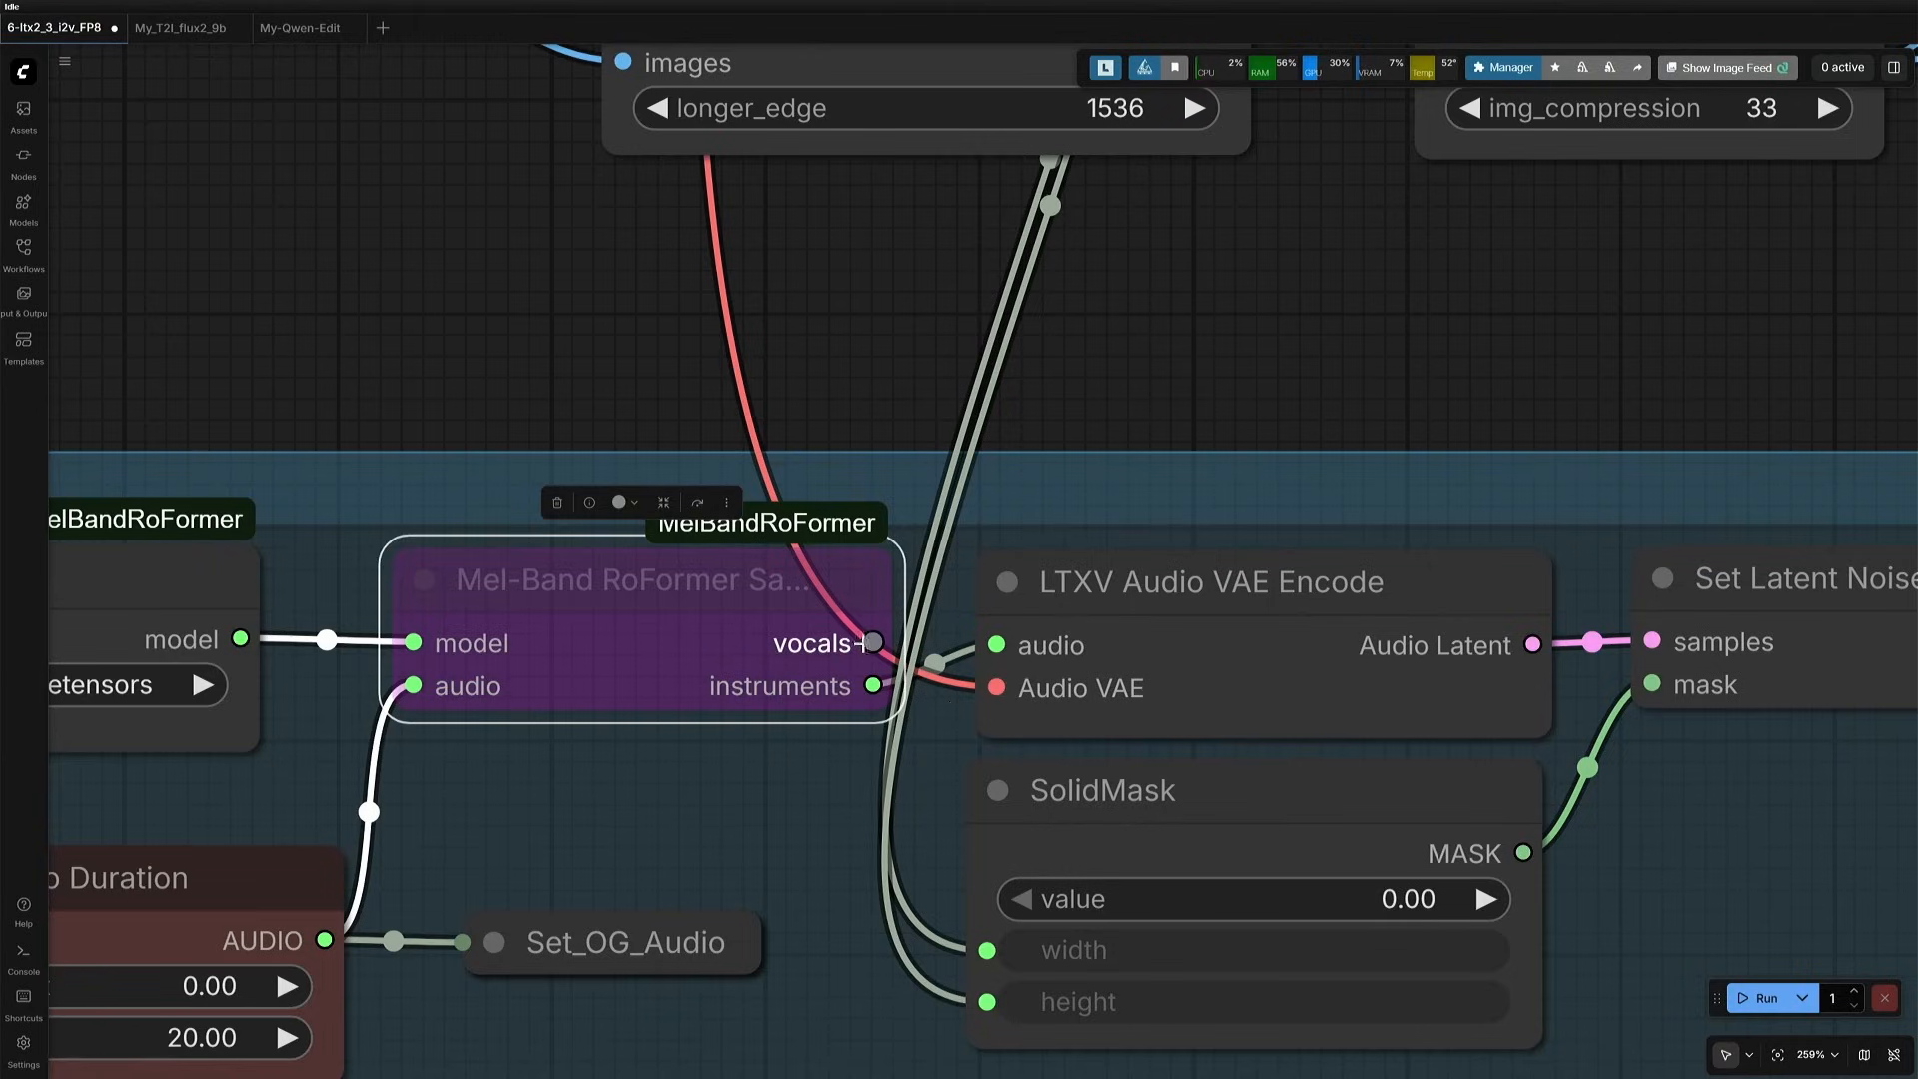
left_click_drag(873, 642, 996, 645)
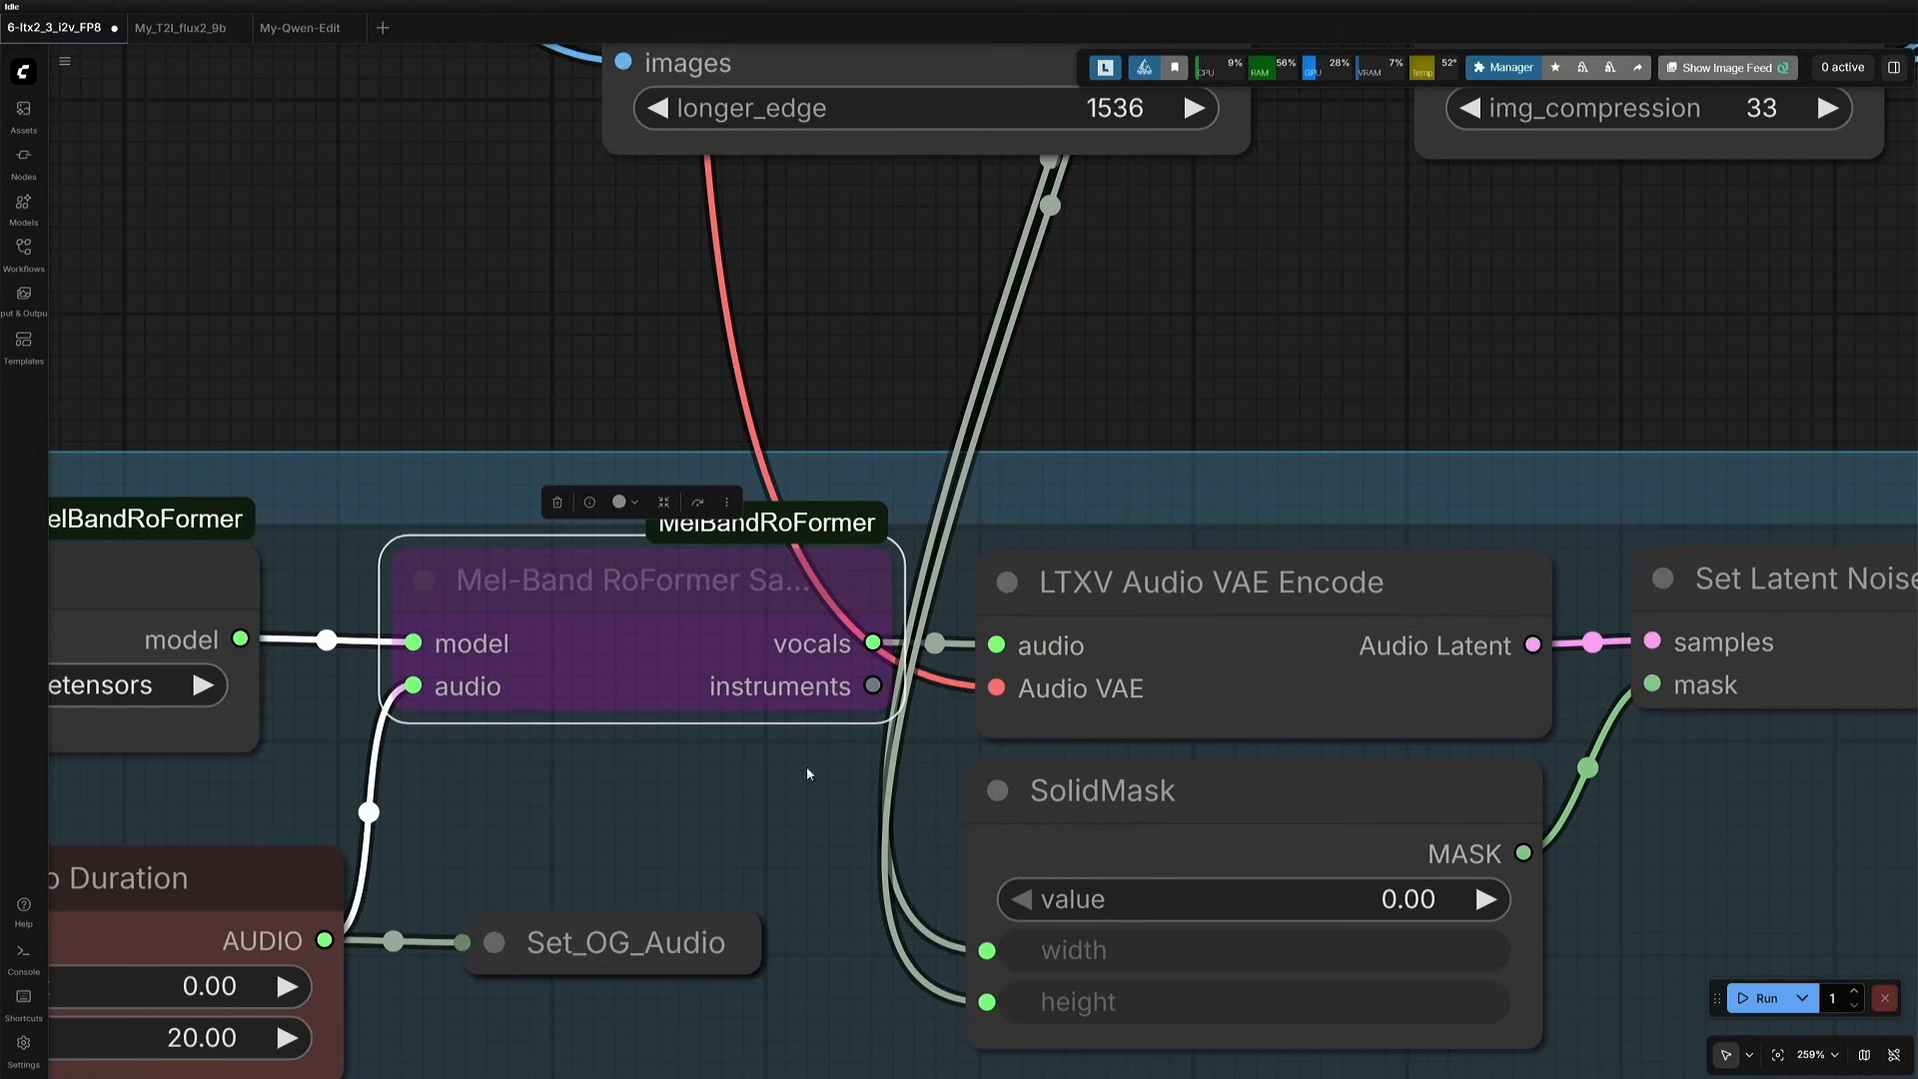
left_click(751, 794)
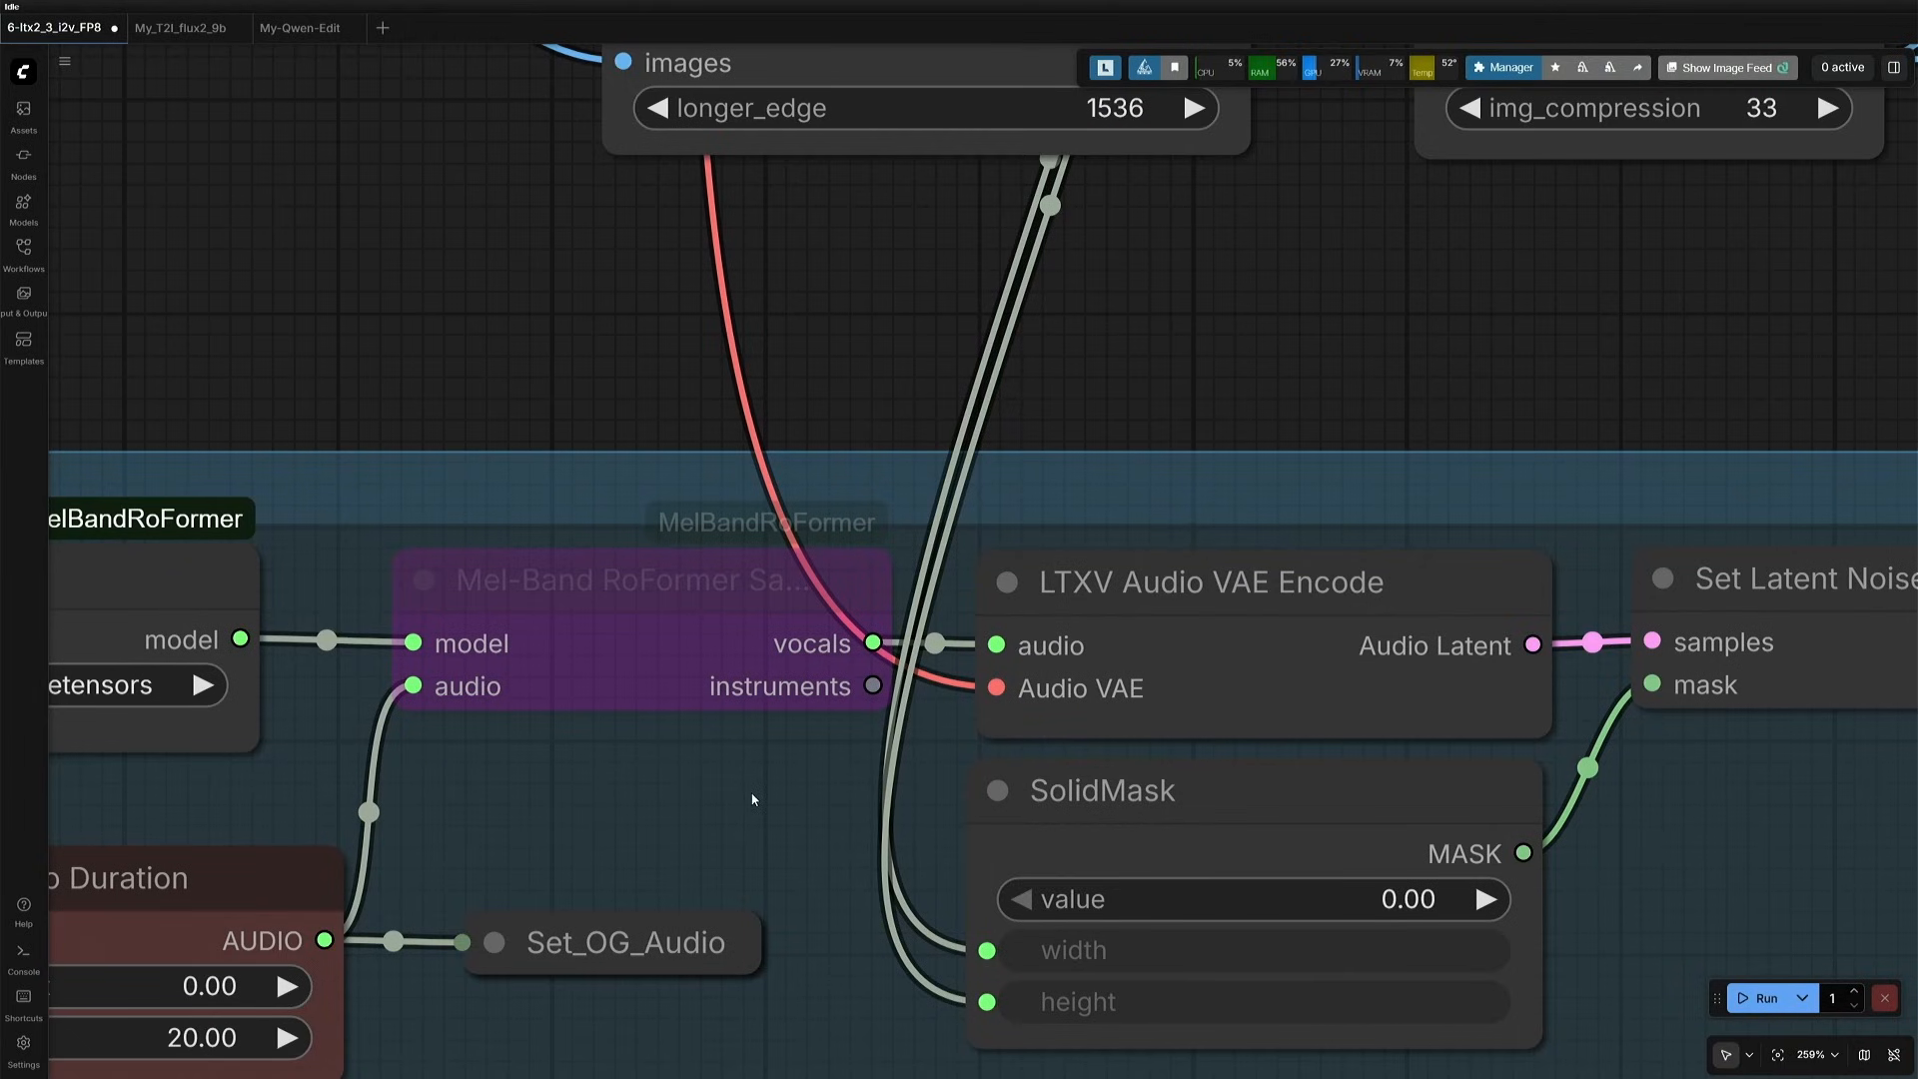
- Enable the Mel-Band RoFormer Sampler, bypass it again, and inspect the model loader and Load Audio nodes feeding it
left_click(709, 569)
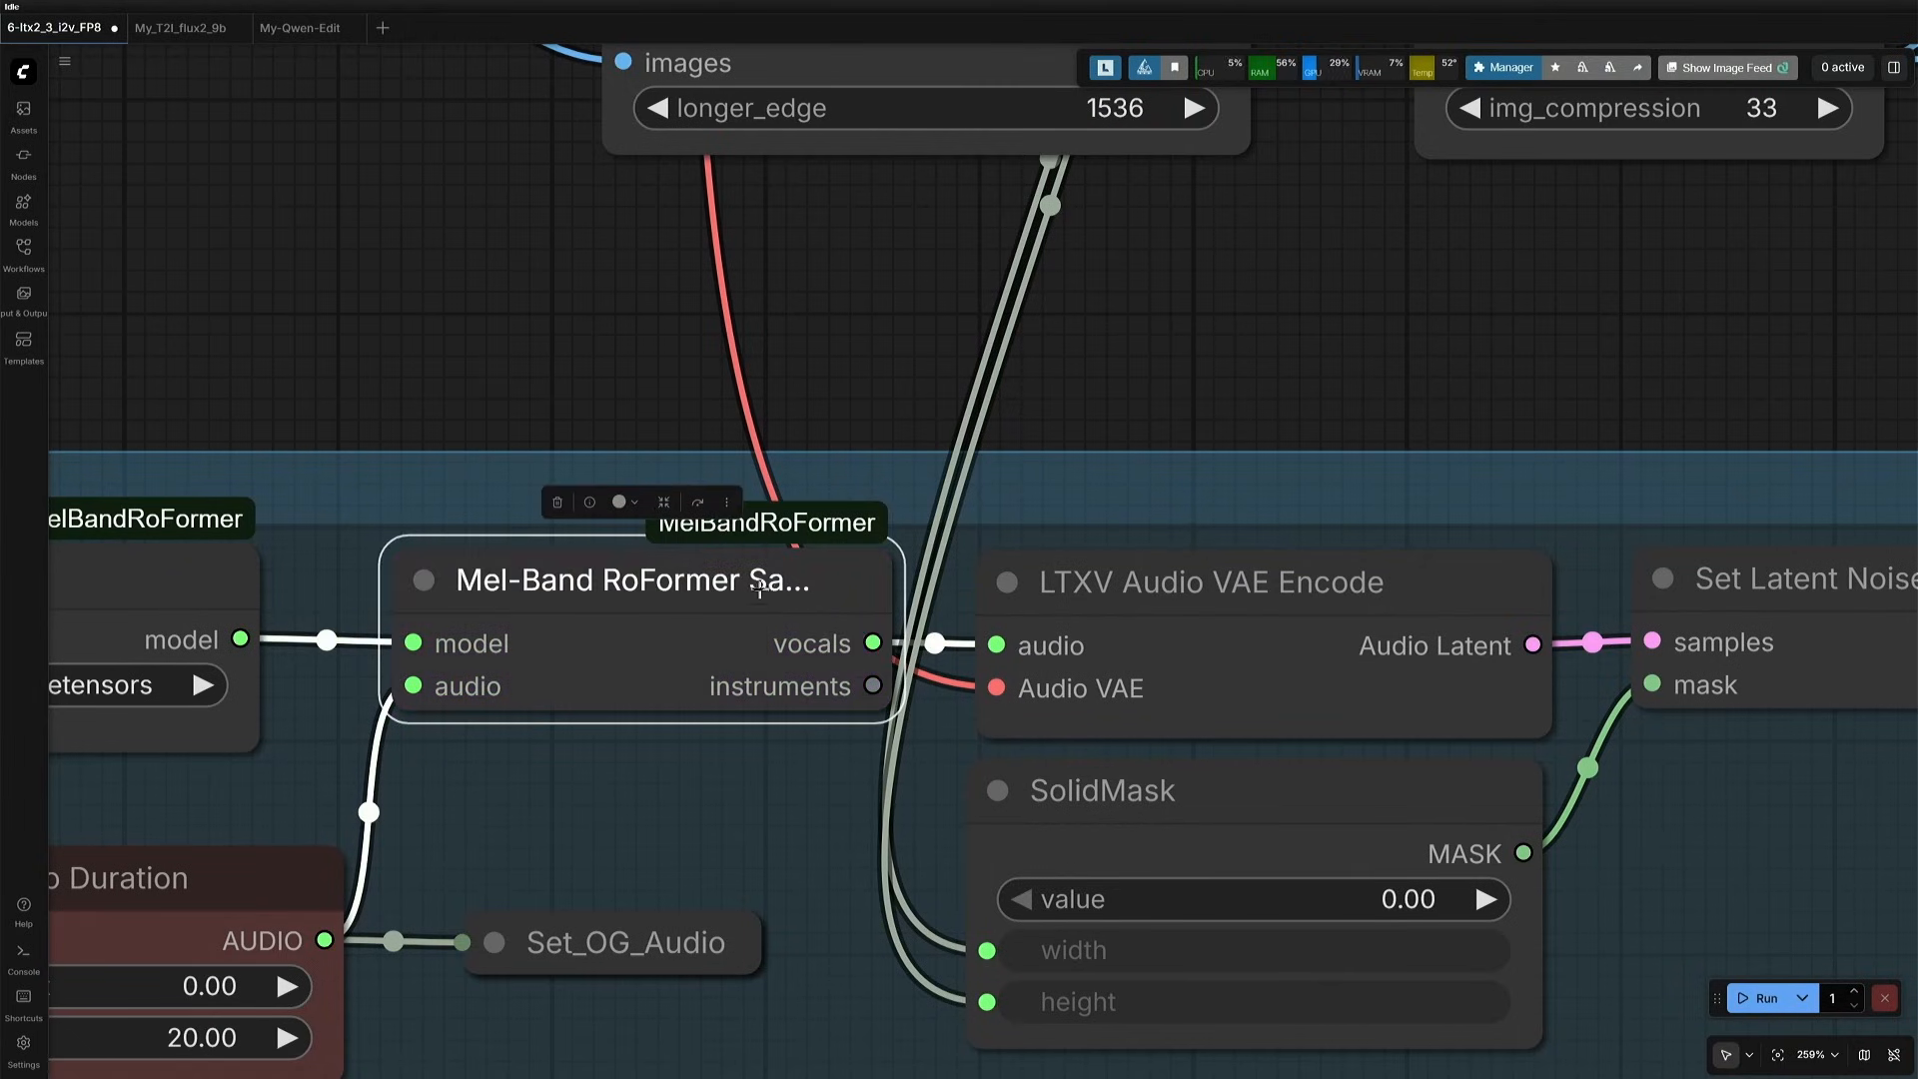
left_click_drag(660, 837, 1379, 703)
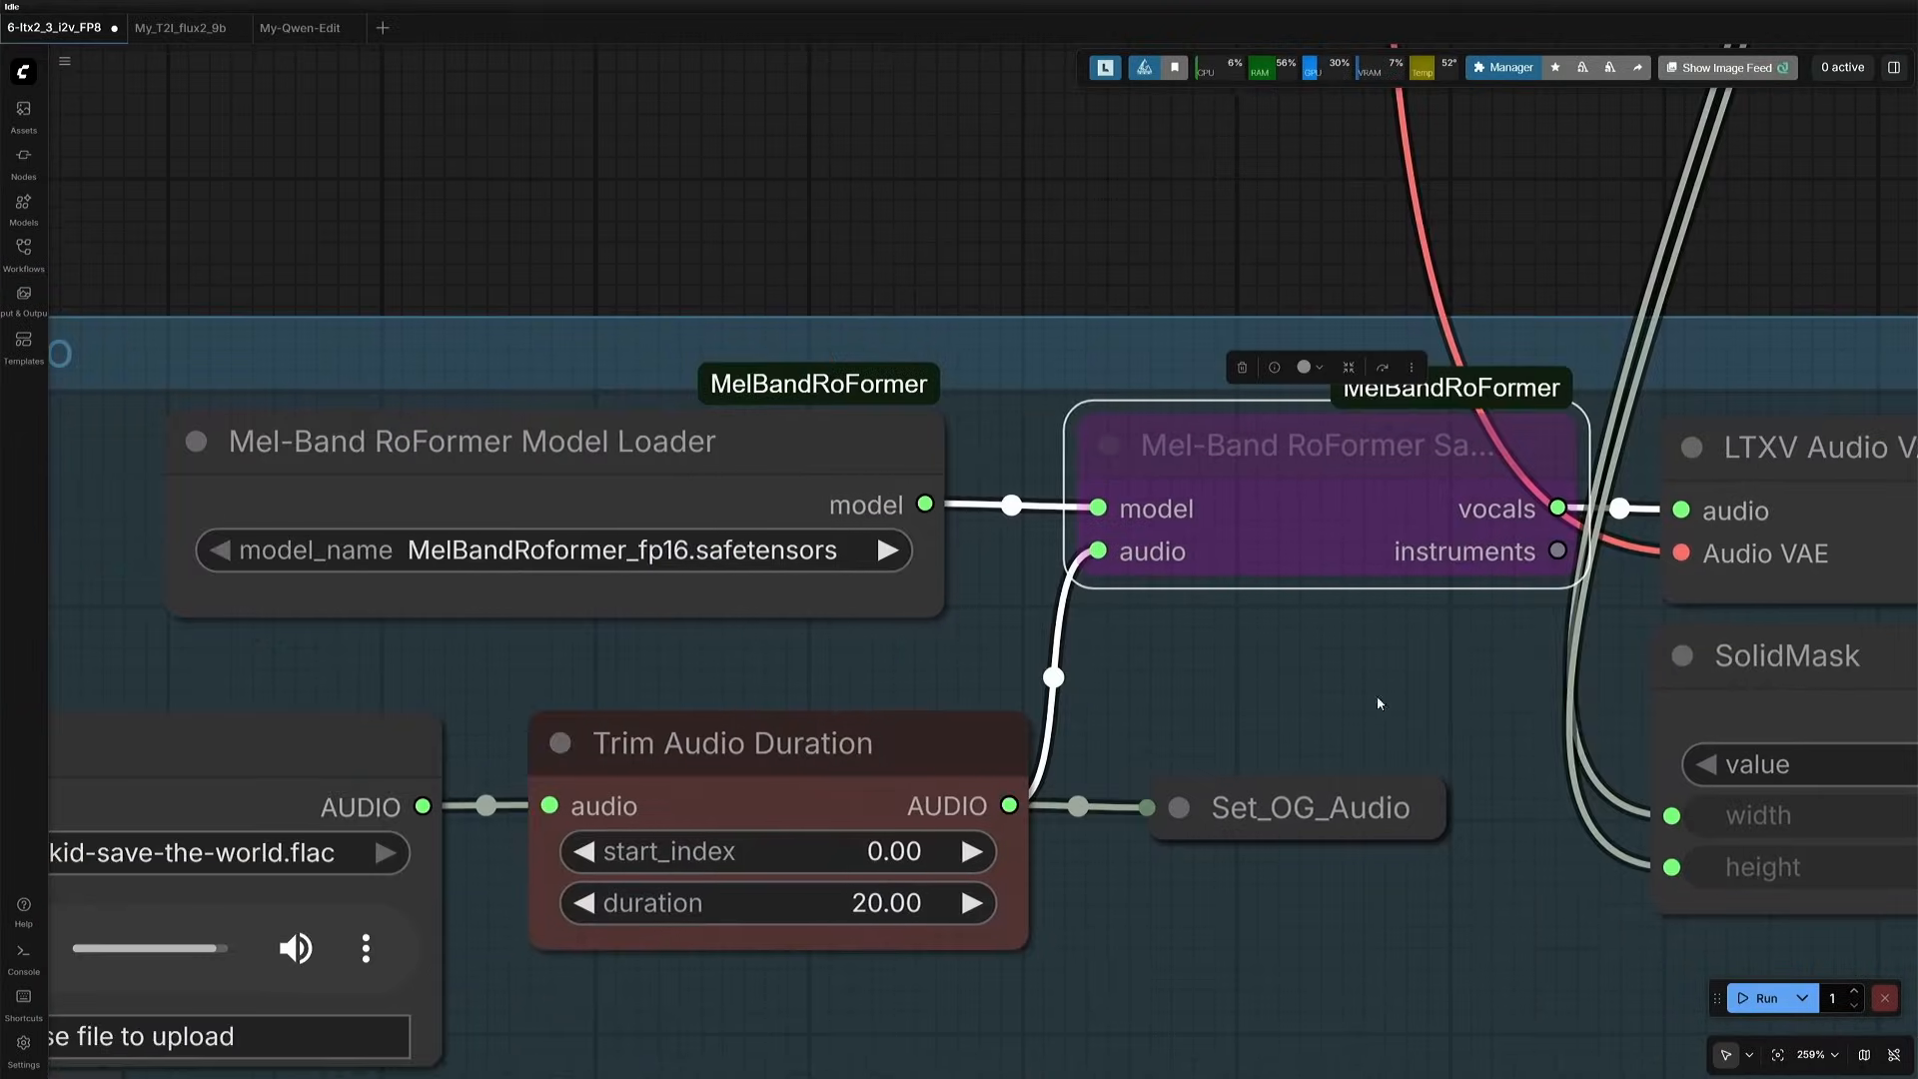
left_click_drag(1195, 994, 1532, 834)
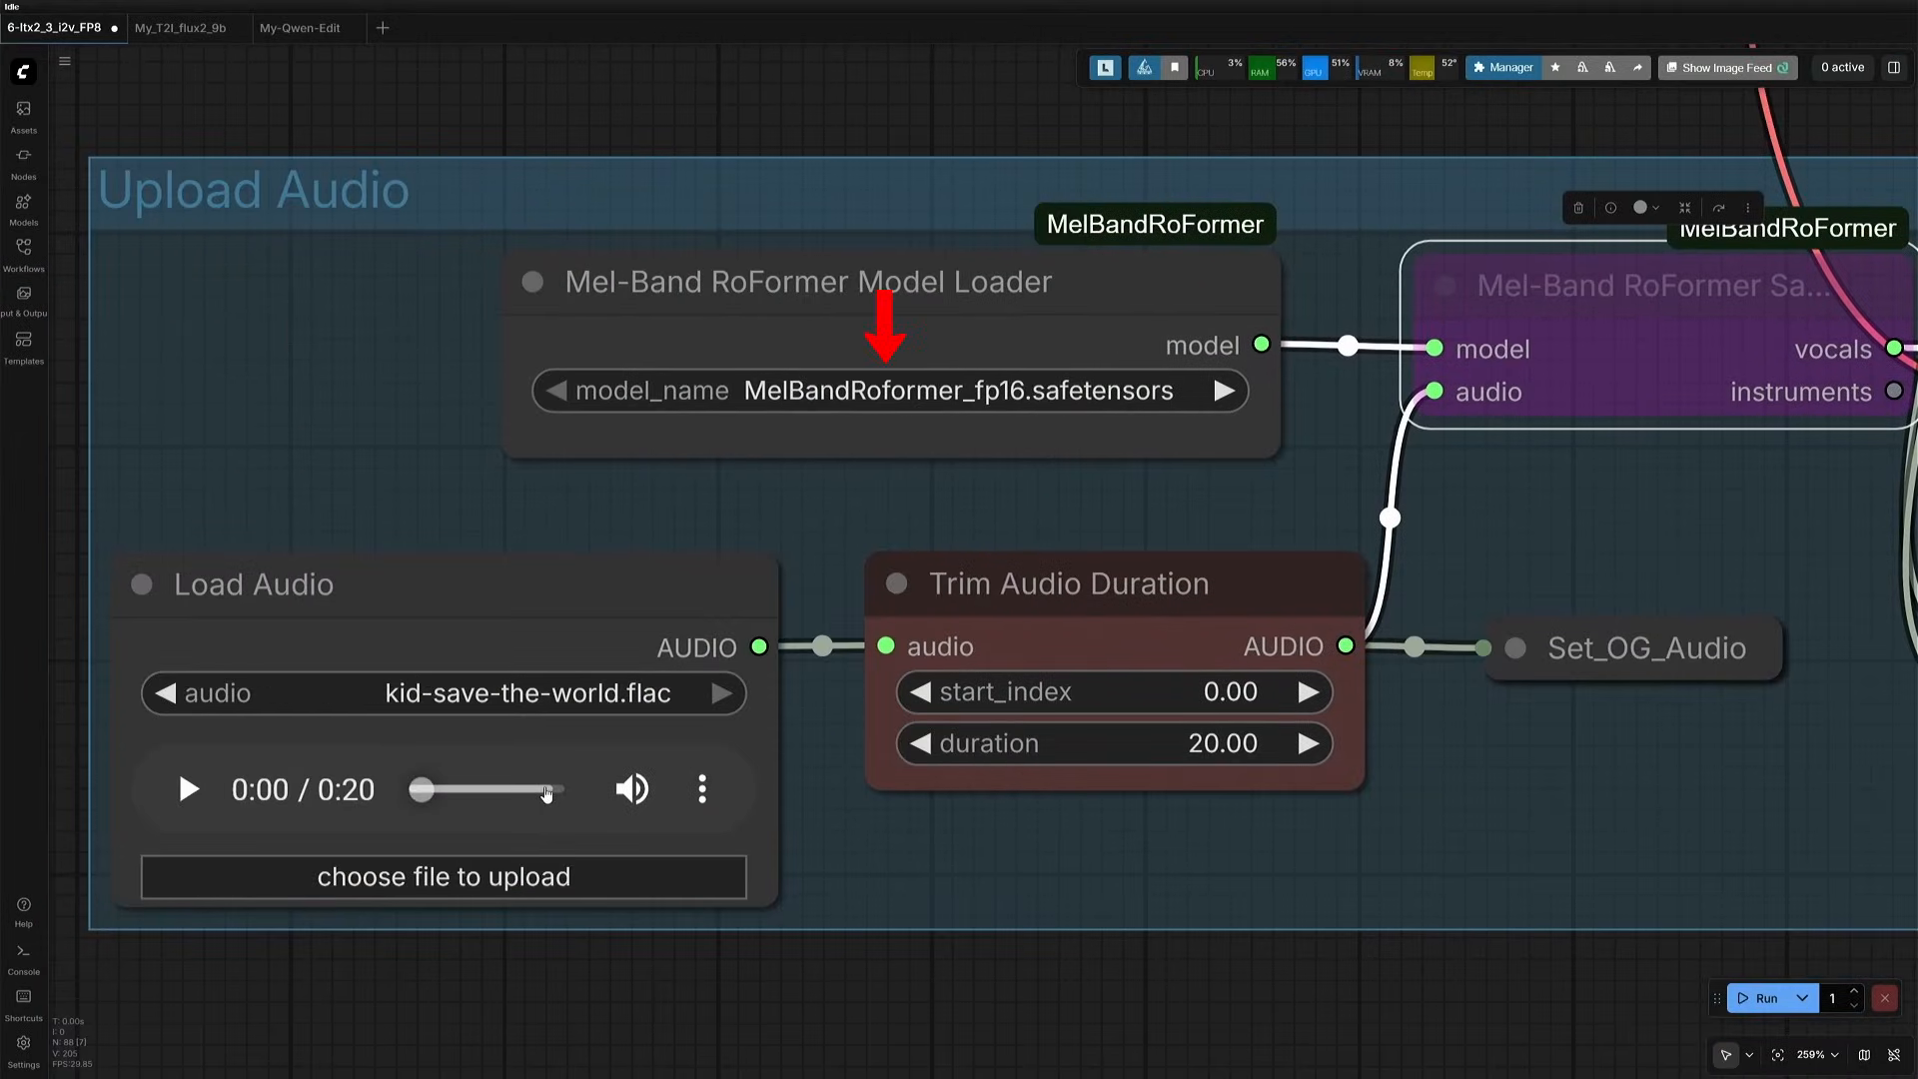
left_click_drag(1291, 840, 200, 1057)
- Follow the path from LTXV Audio VAE Encode and SolidMask through the Latent group to the tomato clip's Save Video node
left_click(1206, 524)
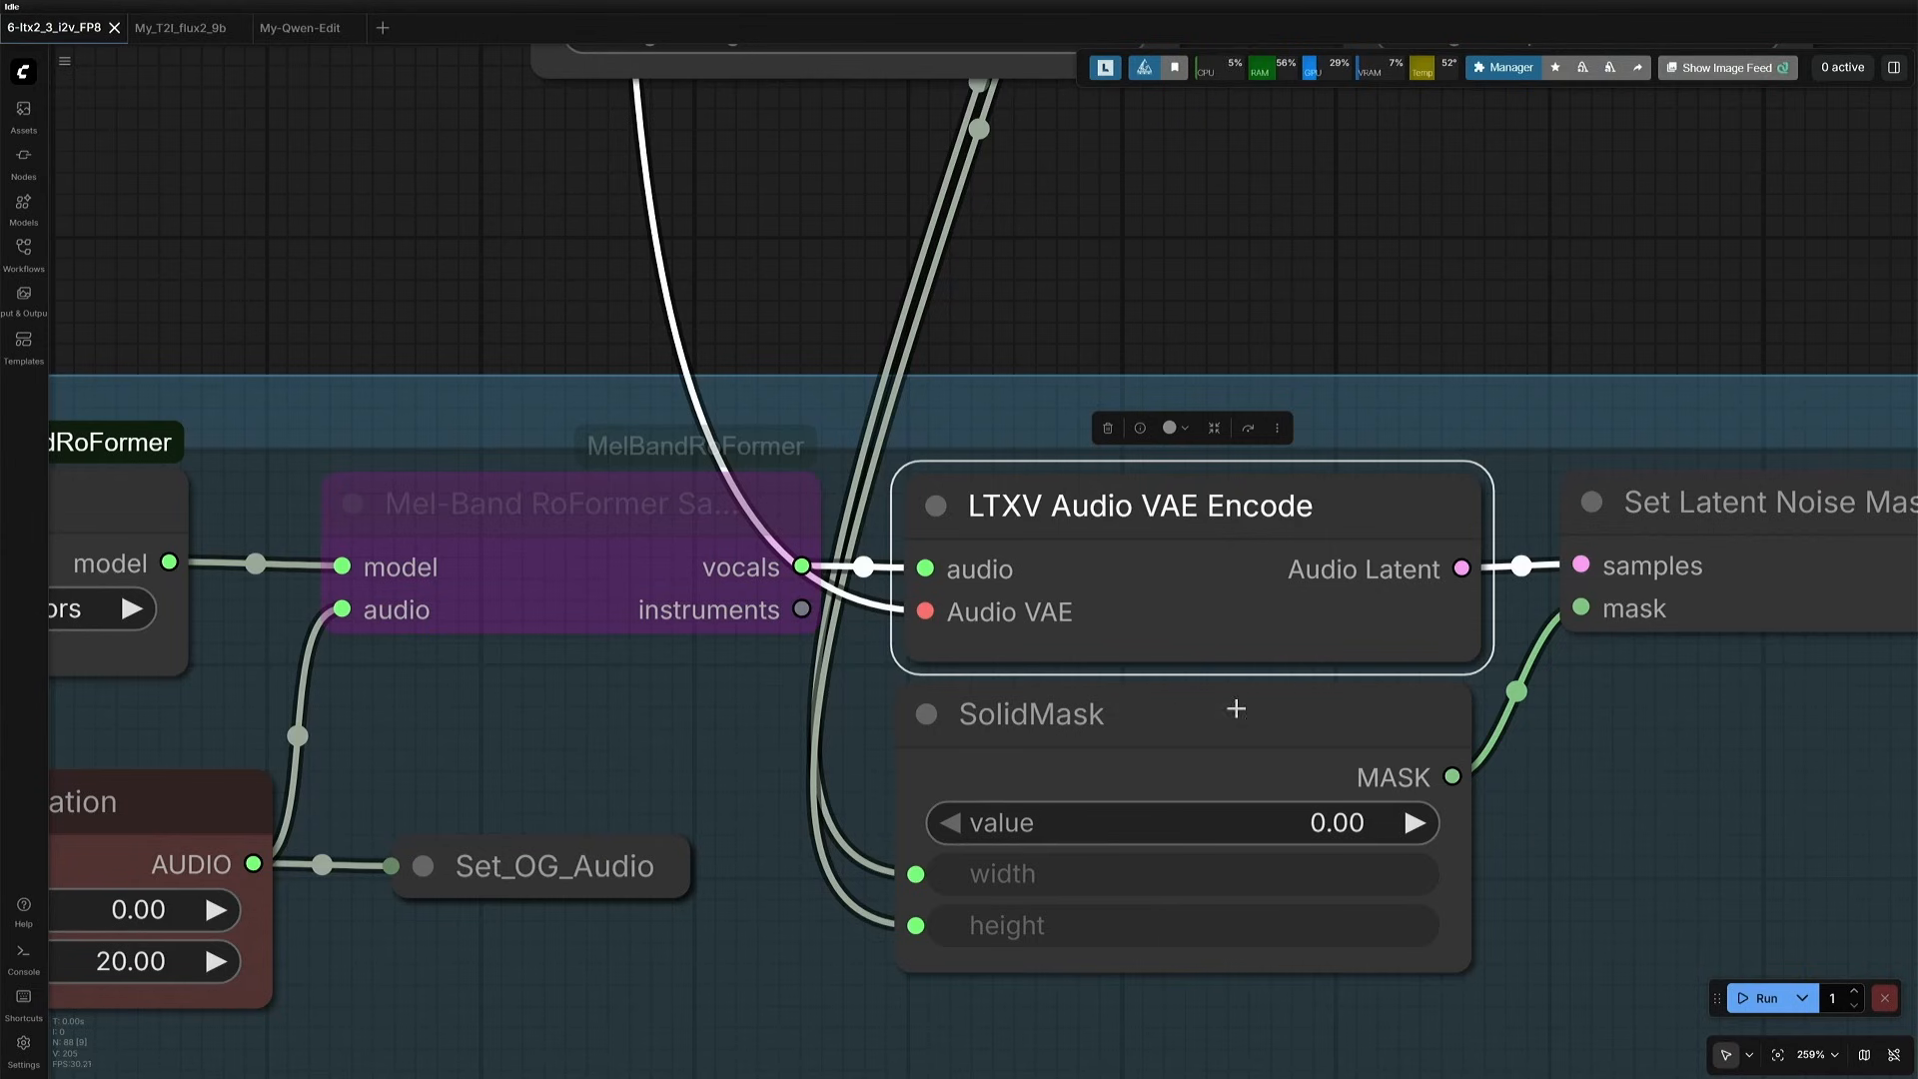
scroll(1172, 963, "down", 15)
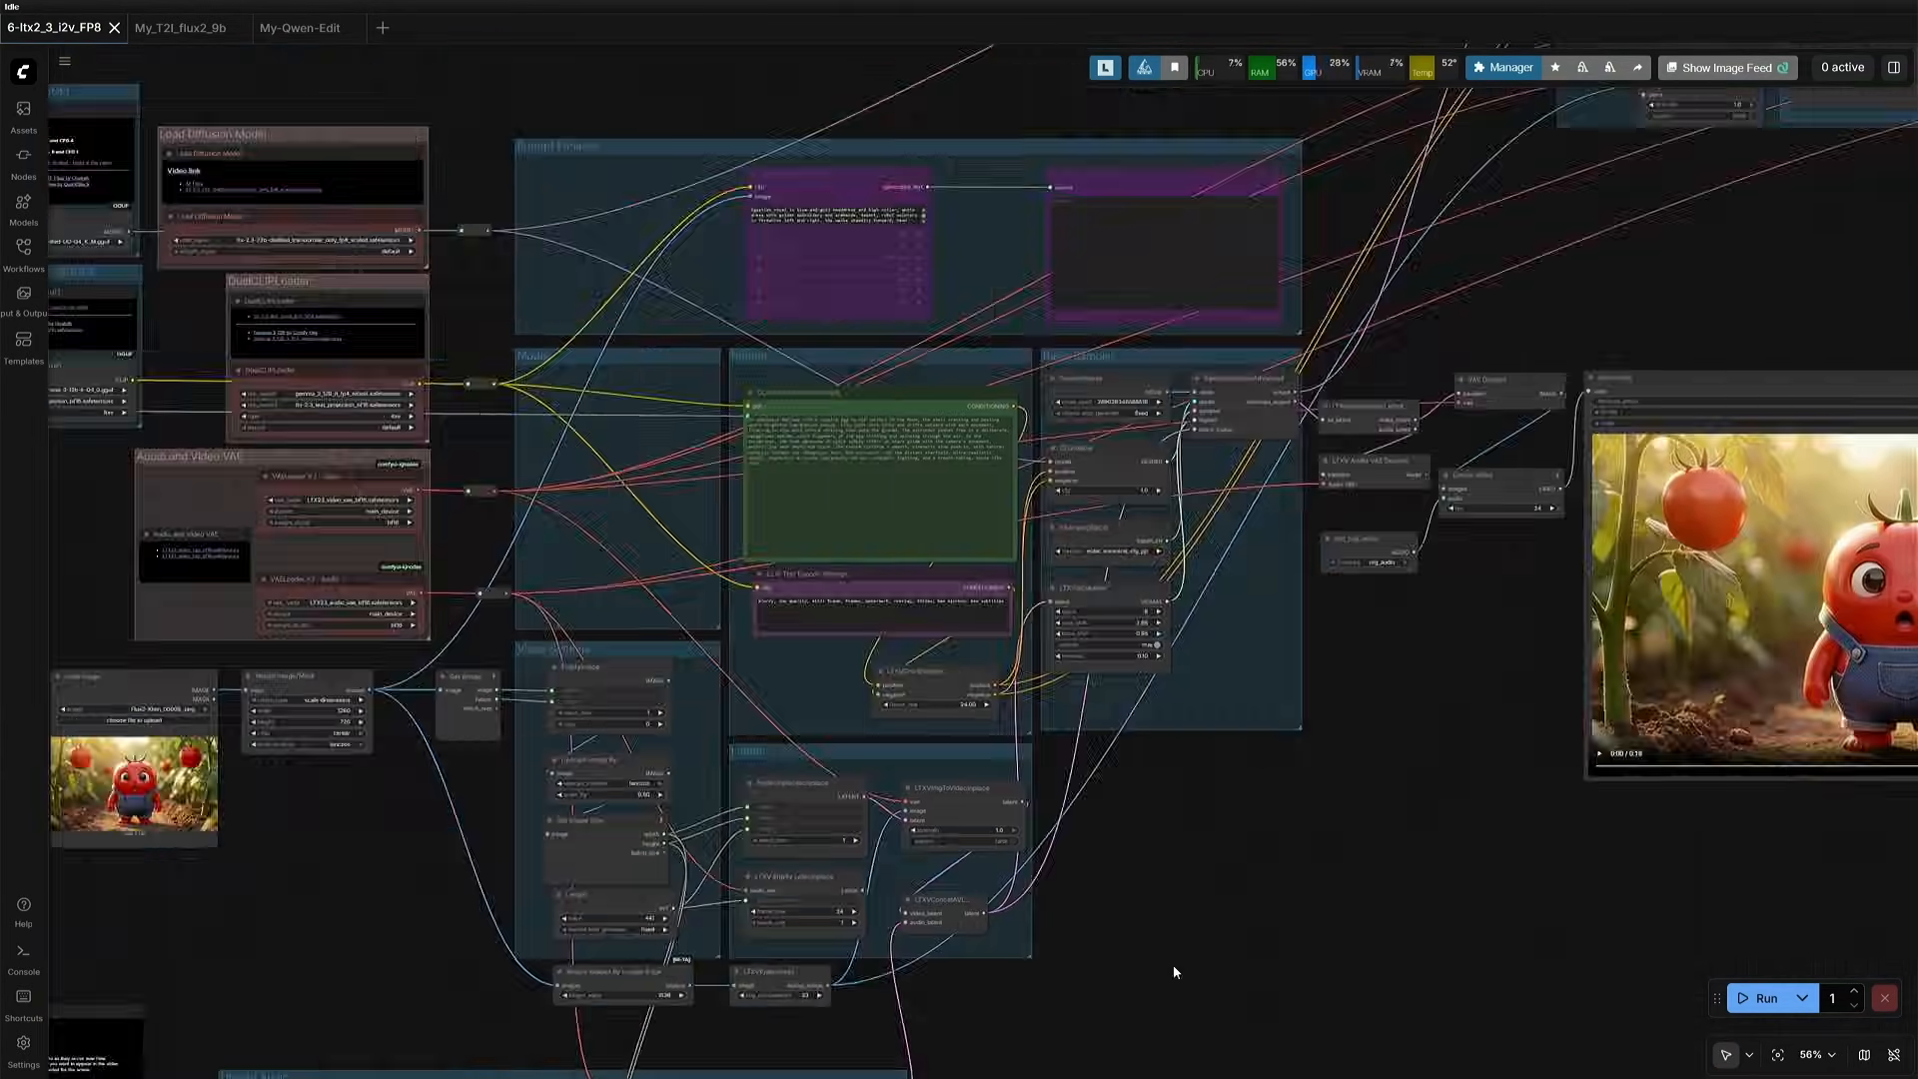
left_click_drag(1392, 898, 854, 872)
scroll(1111, 848, "up", 5)
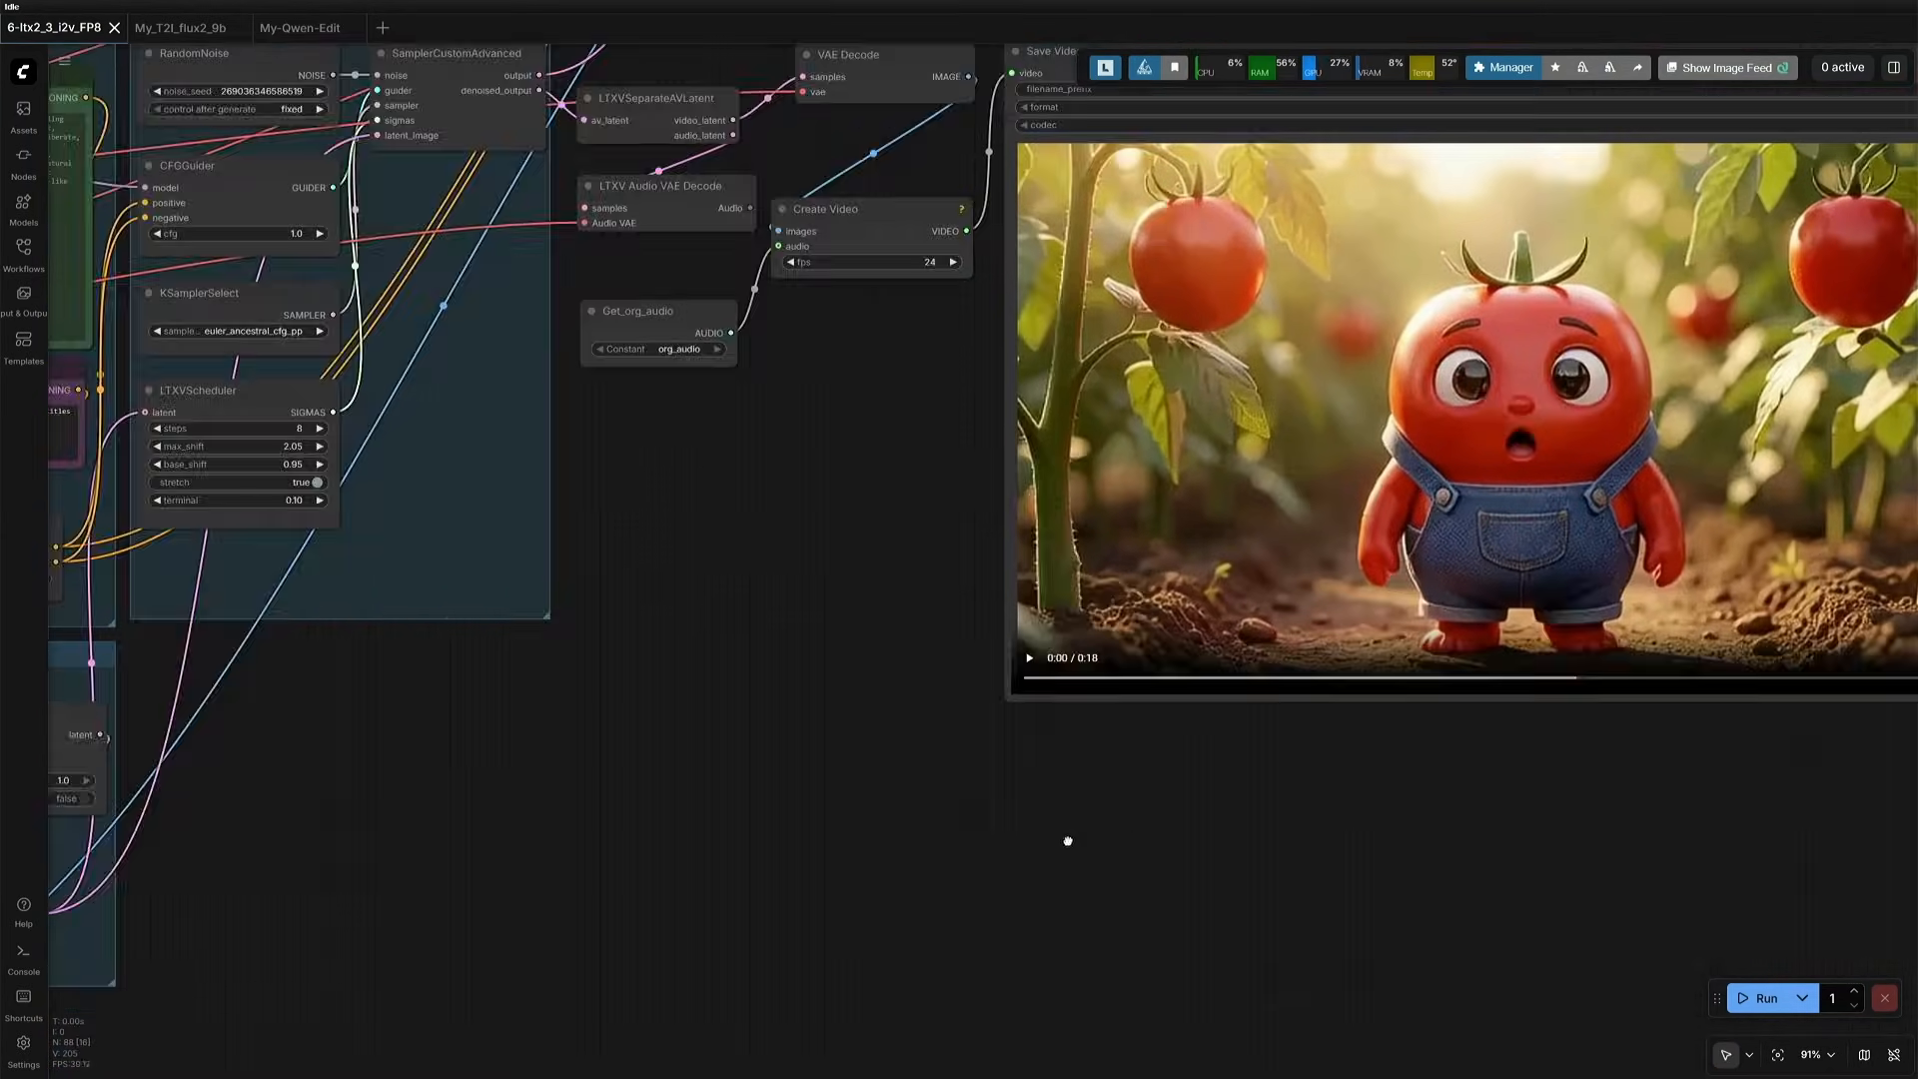
- Enable the bypassed upscale output chain, from SamplerCustomAdvanced through the decode and Create Video nodes to Save Video
left_click_drag(1213, 823, 823, 992)
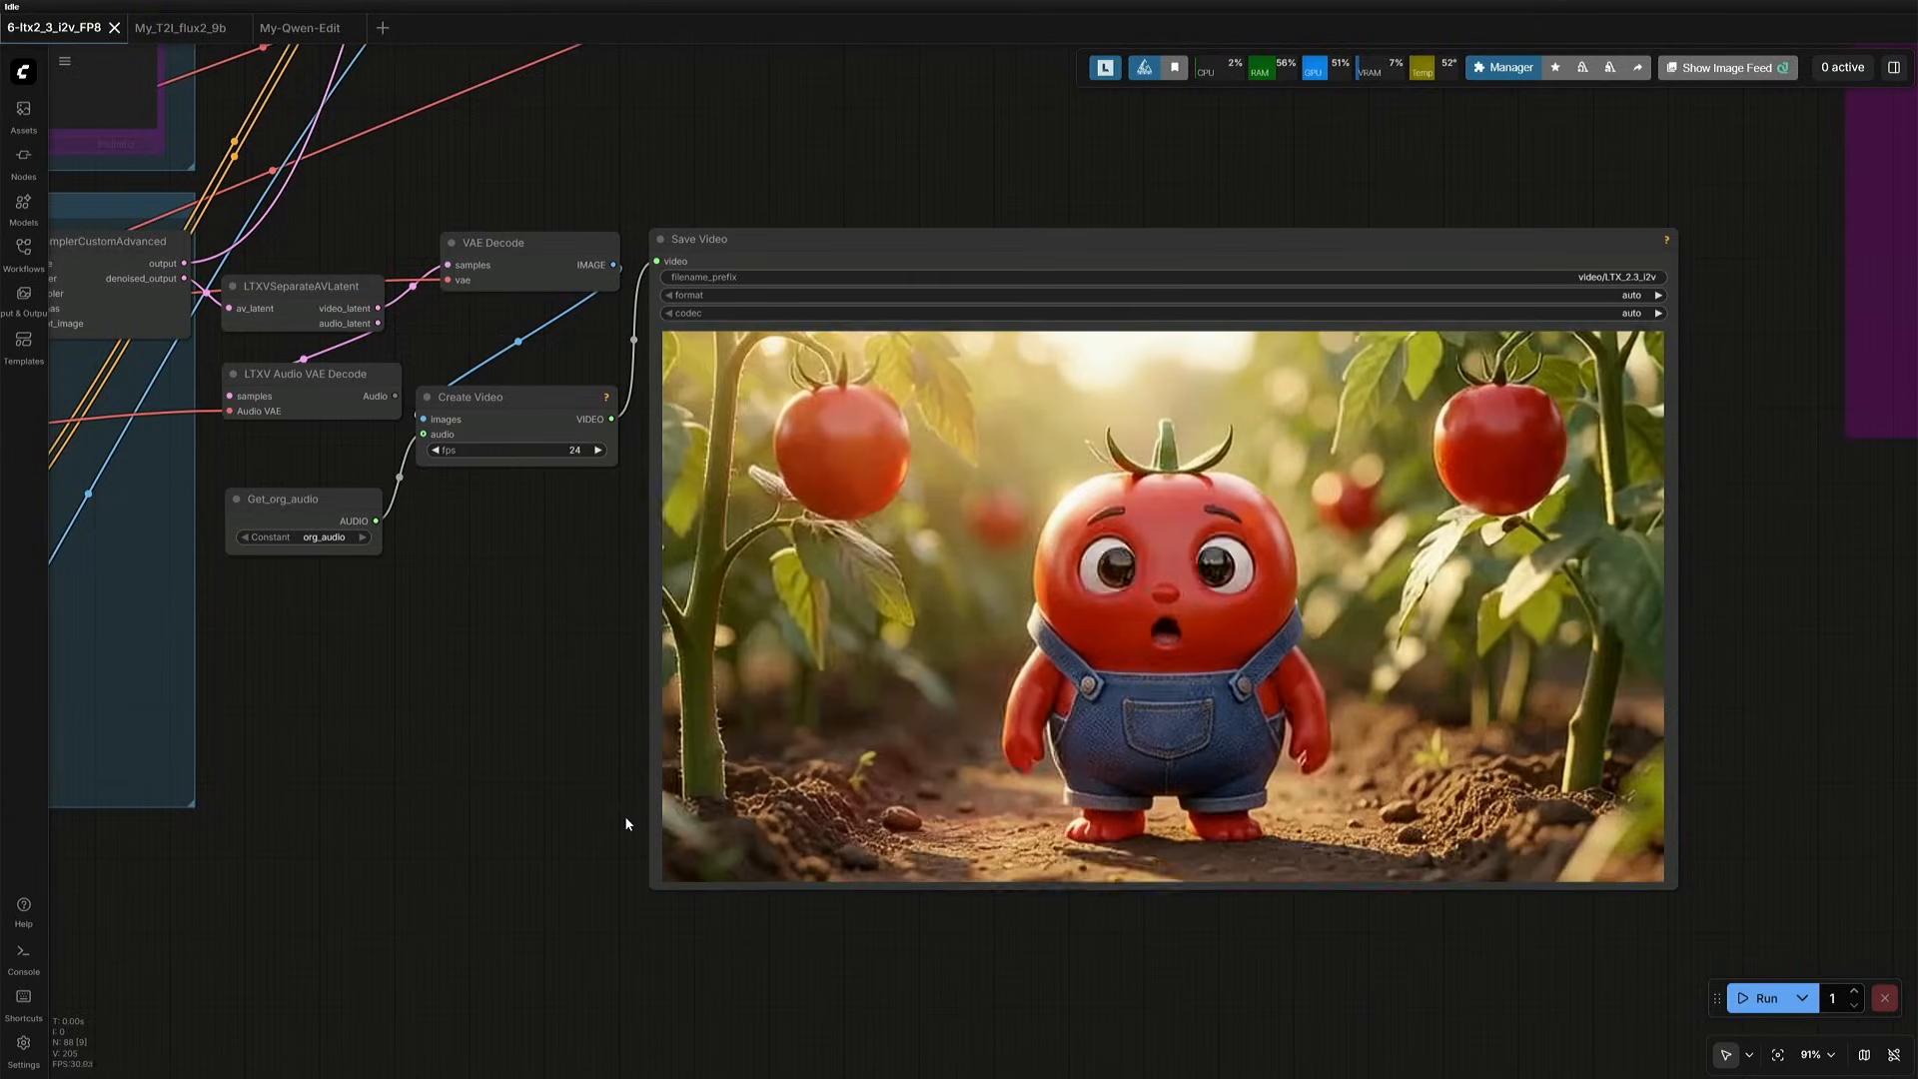
scroll(583, 830, "down", 8)
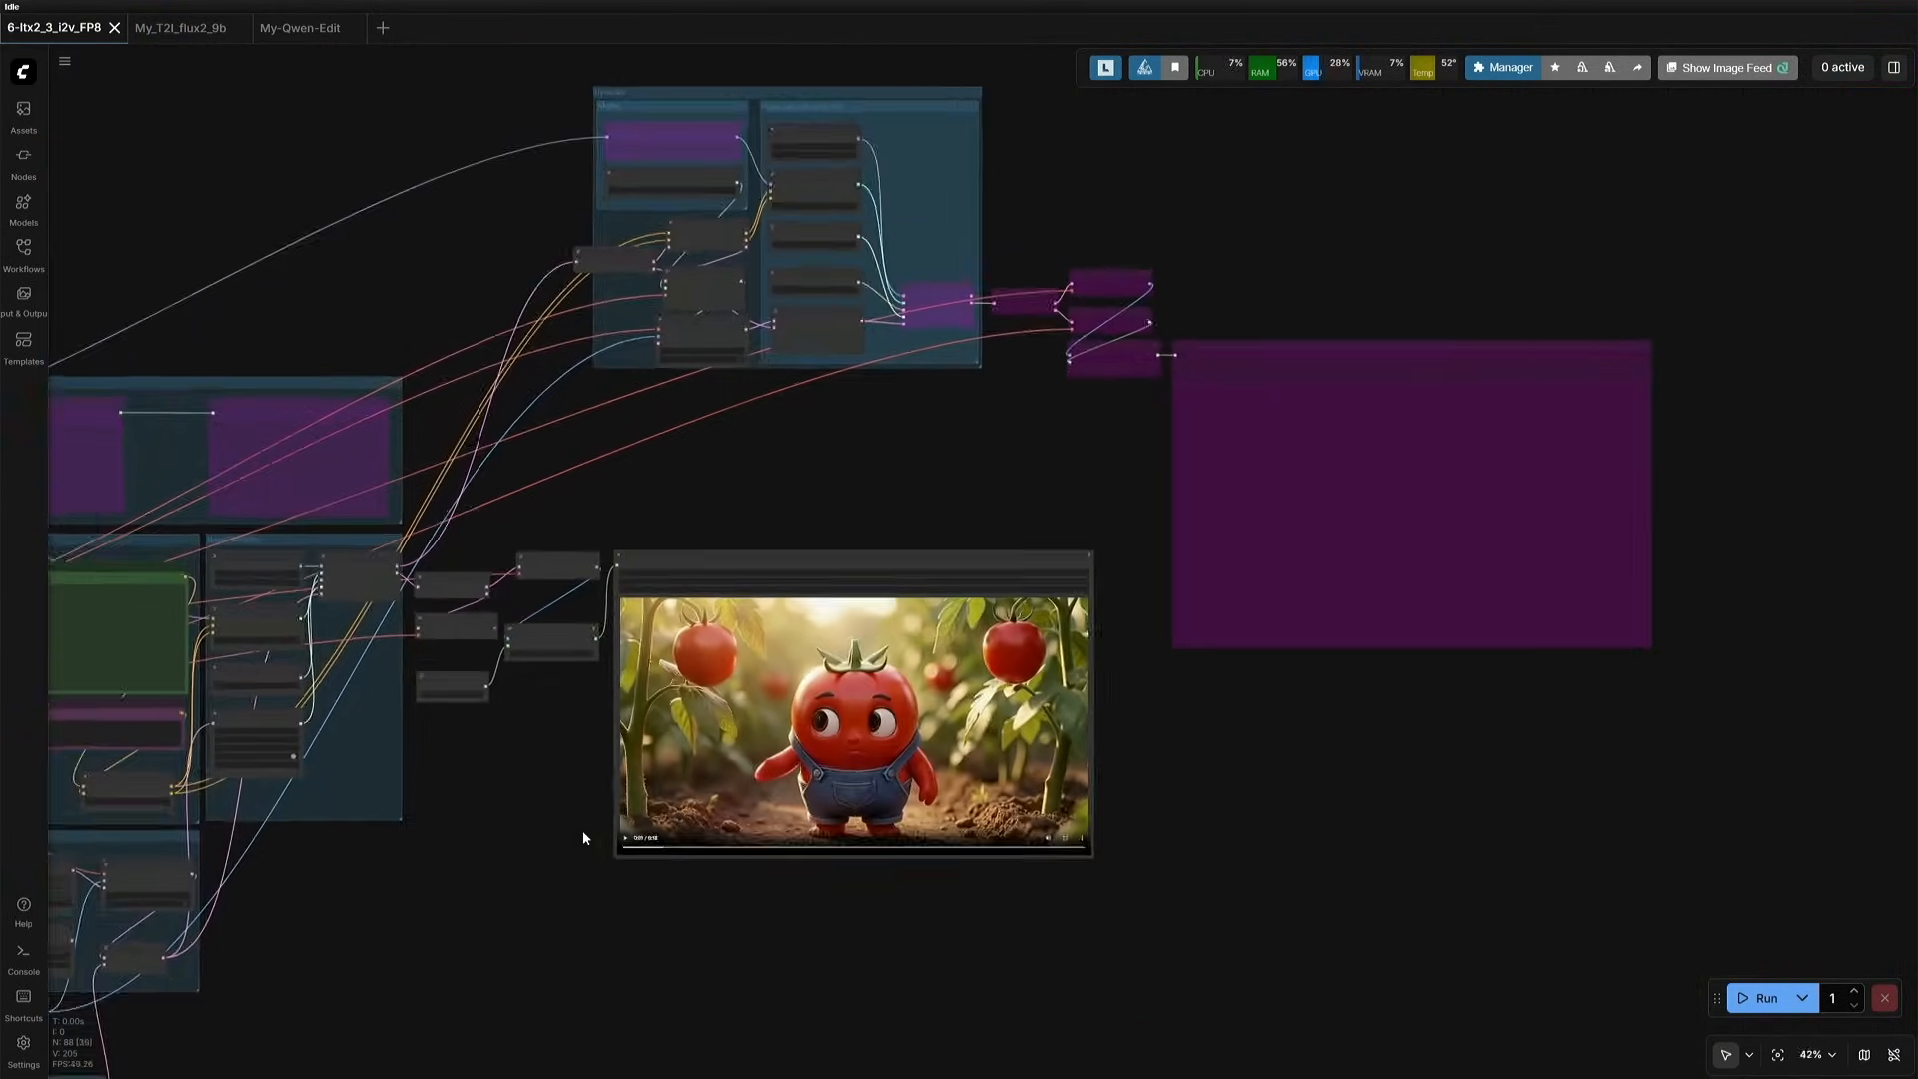
scroll(763, 662, "up", 7)
left_click_drag(893, 379, 830, 526)
scroll(764, 663, "down", 3)
left_click_drag(895, 305, 1347, 573)
key("ctrl+b")
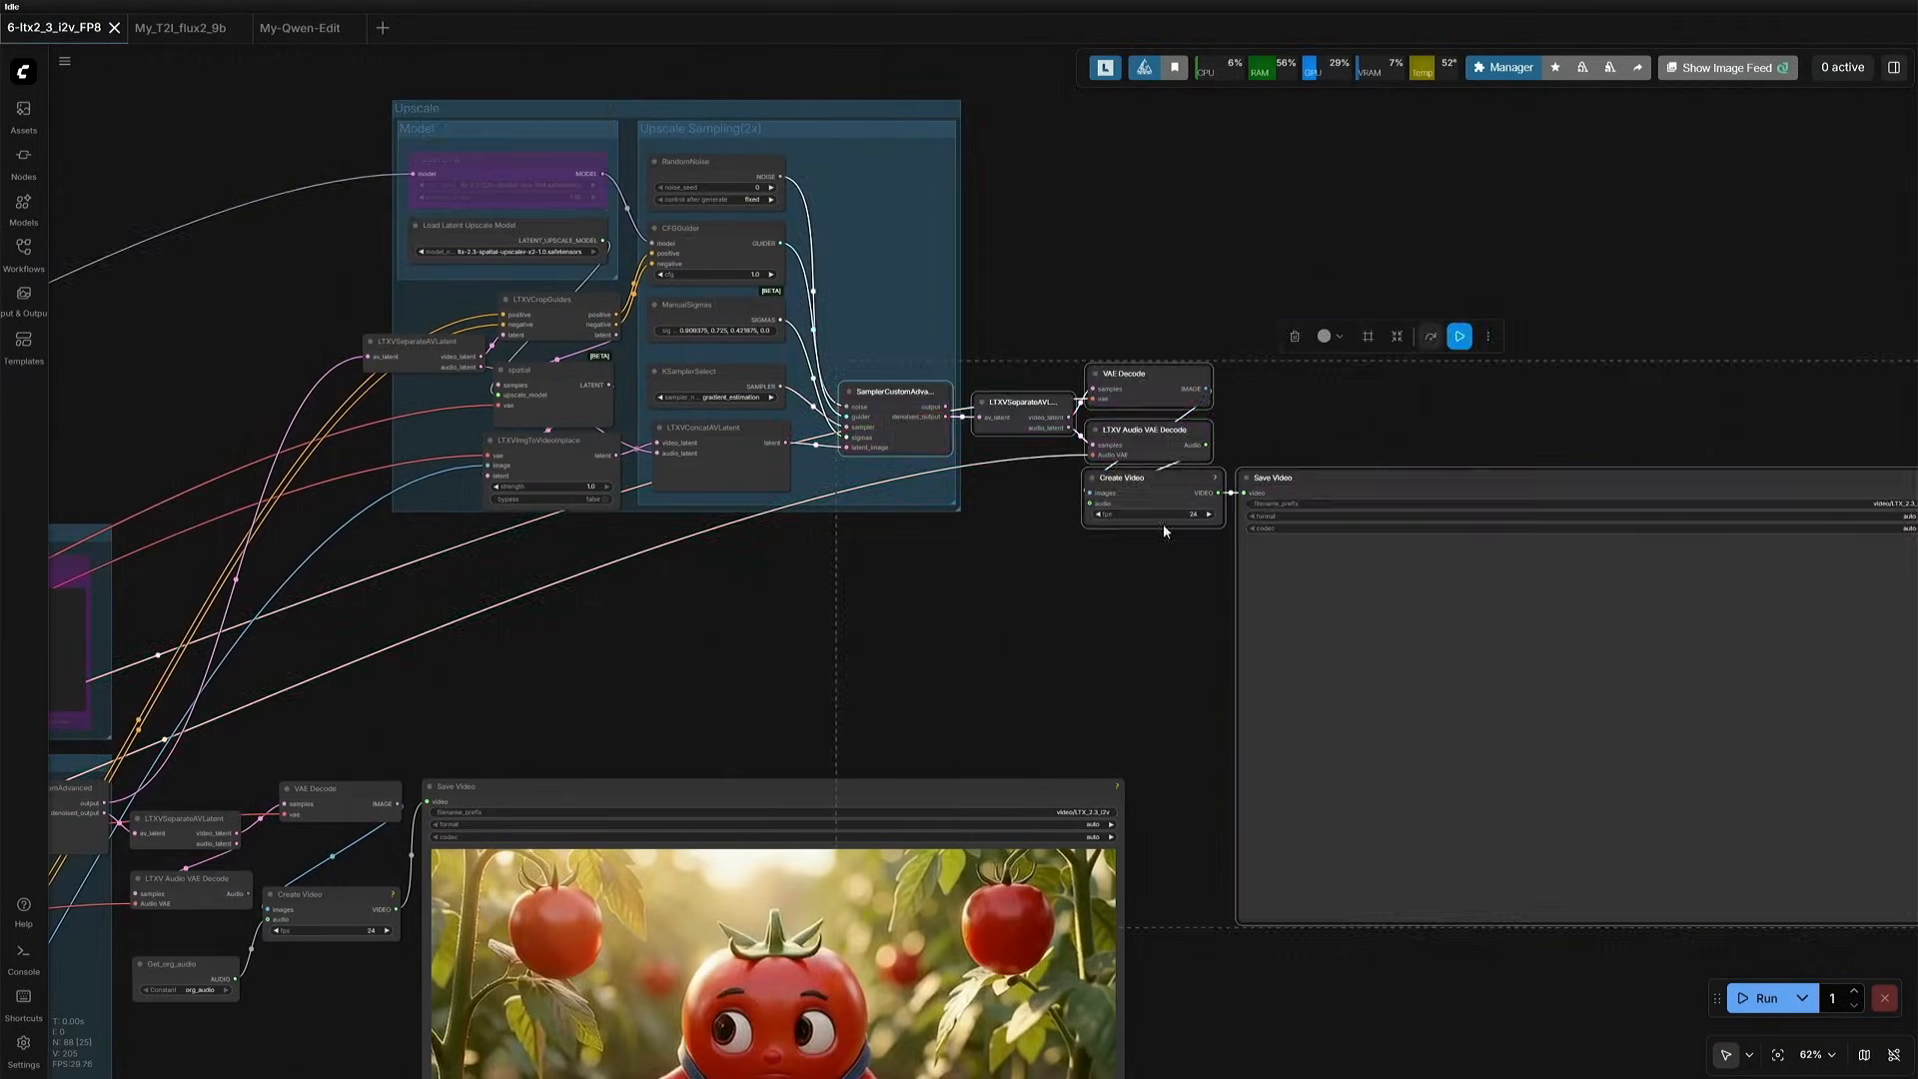
- Run the workflow with upscaling, place the upscaled Save Video node beside the base one, and compare the two tomato clips
scroll(937, 672, "down", 3)
left_click_drag(937, 672, 982, 538)
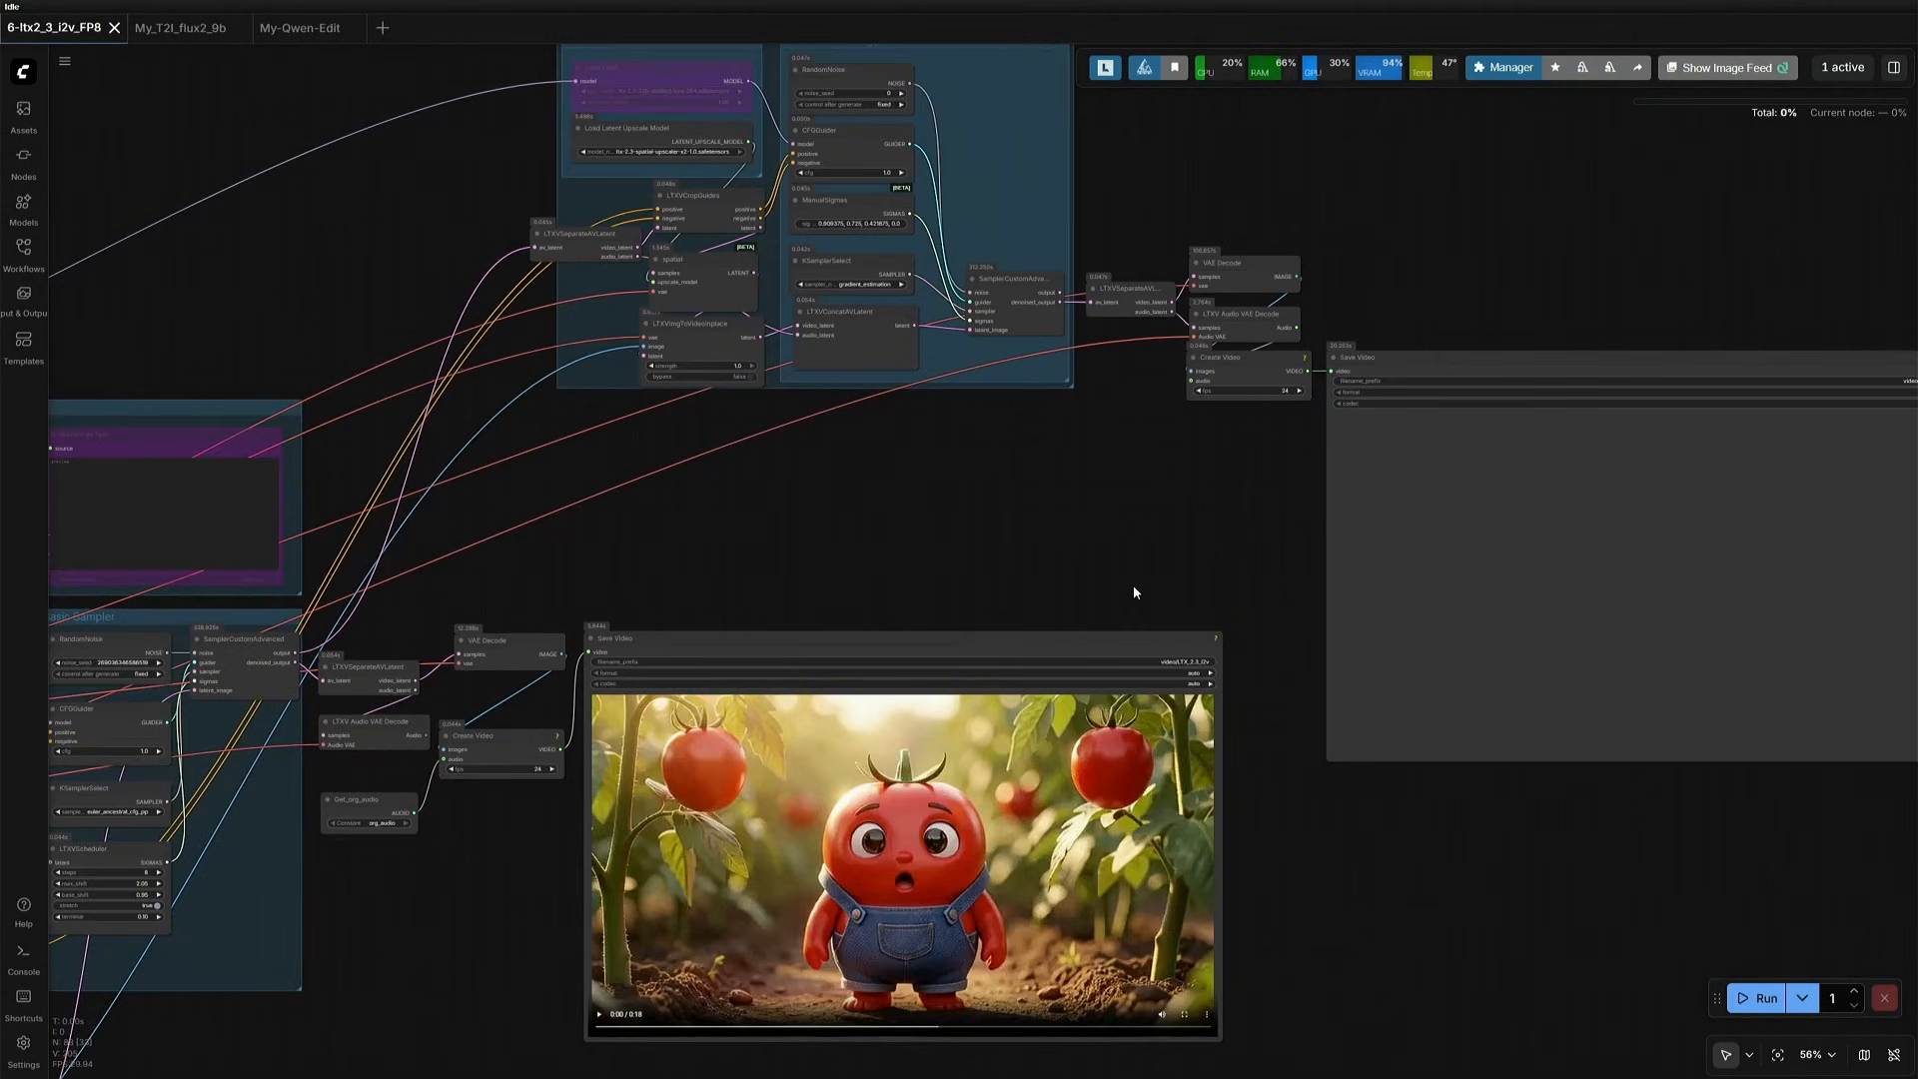
left_click_drag(1215, 845, 1049, 715)
left_click_drag(1247, 238, 1147, 520)
scroll(1189, 949, "up", 3)
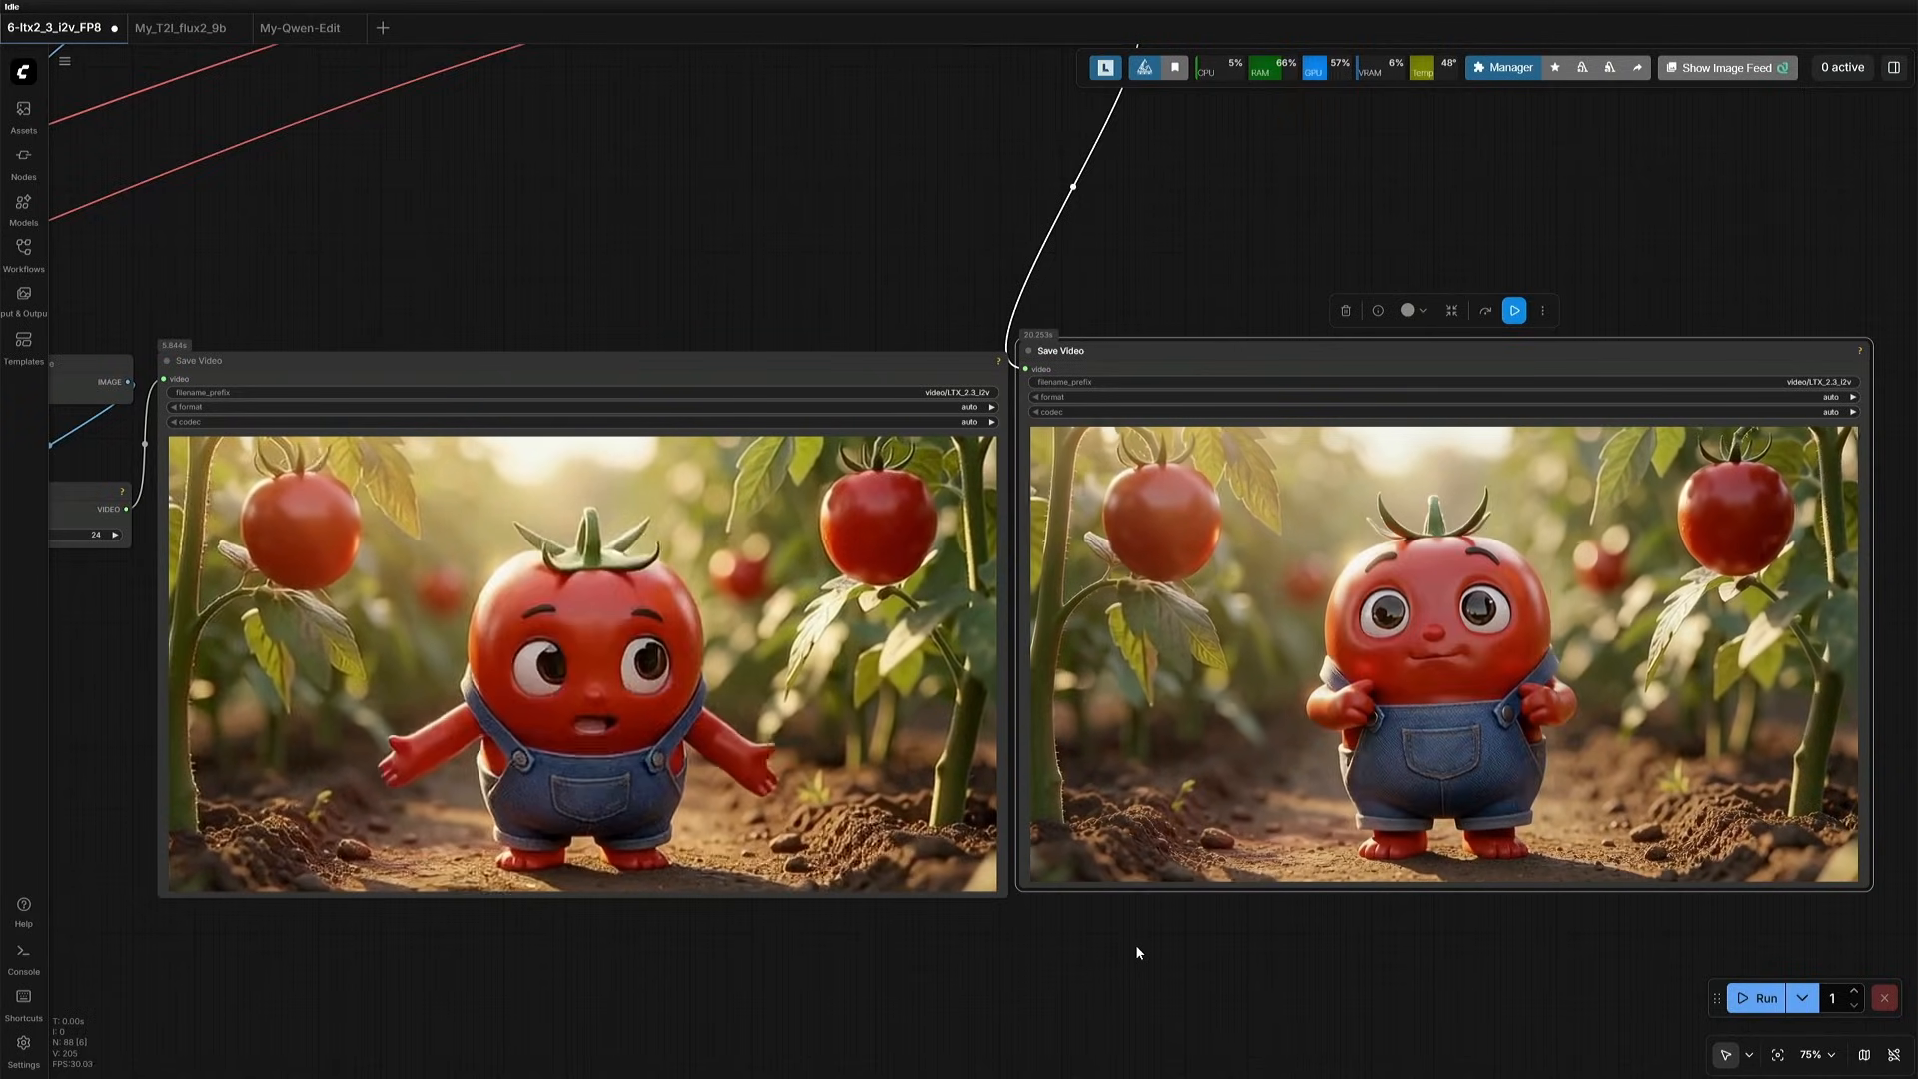
scroll(1135, 944, "up", 1)
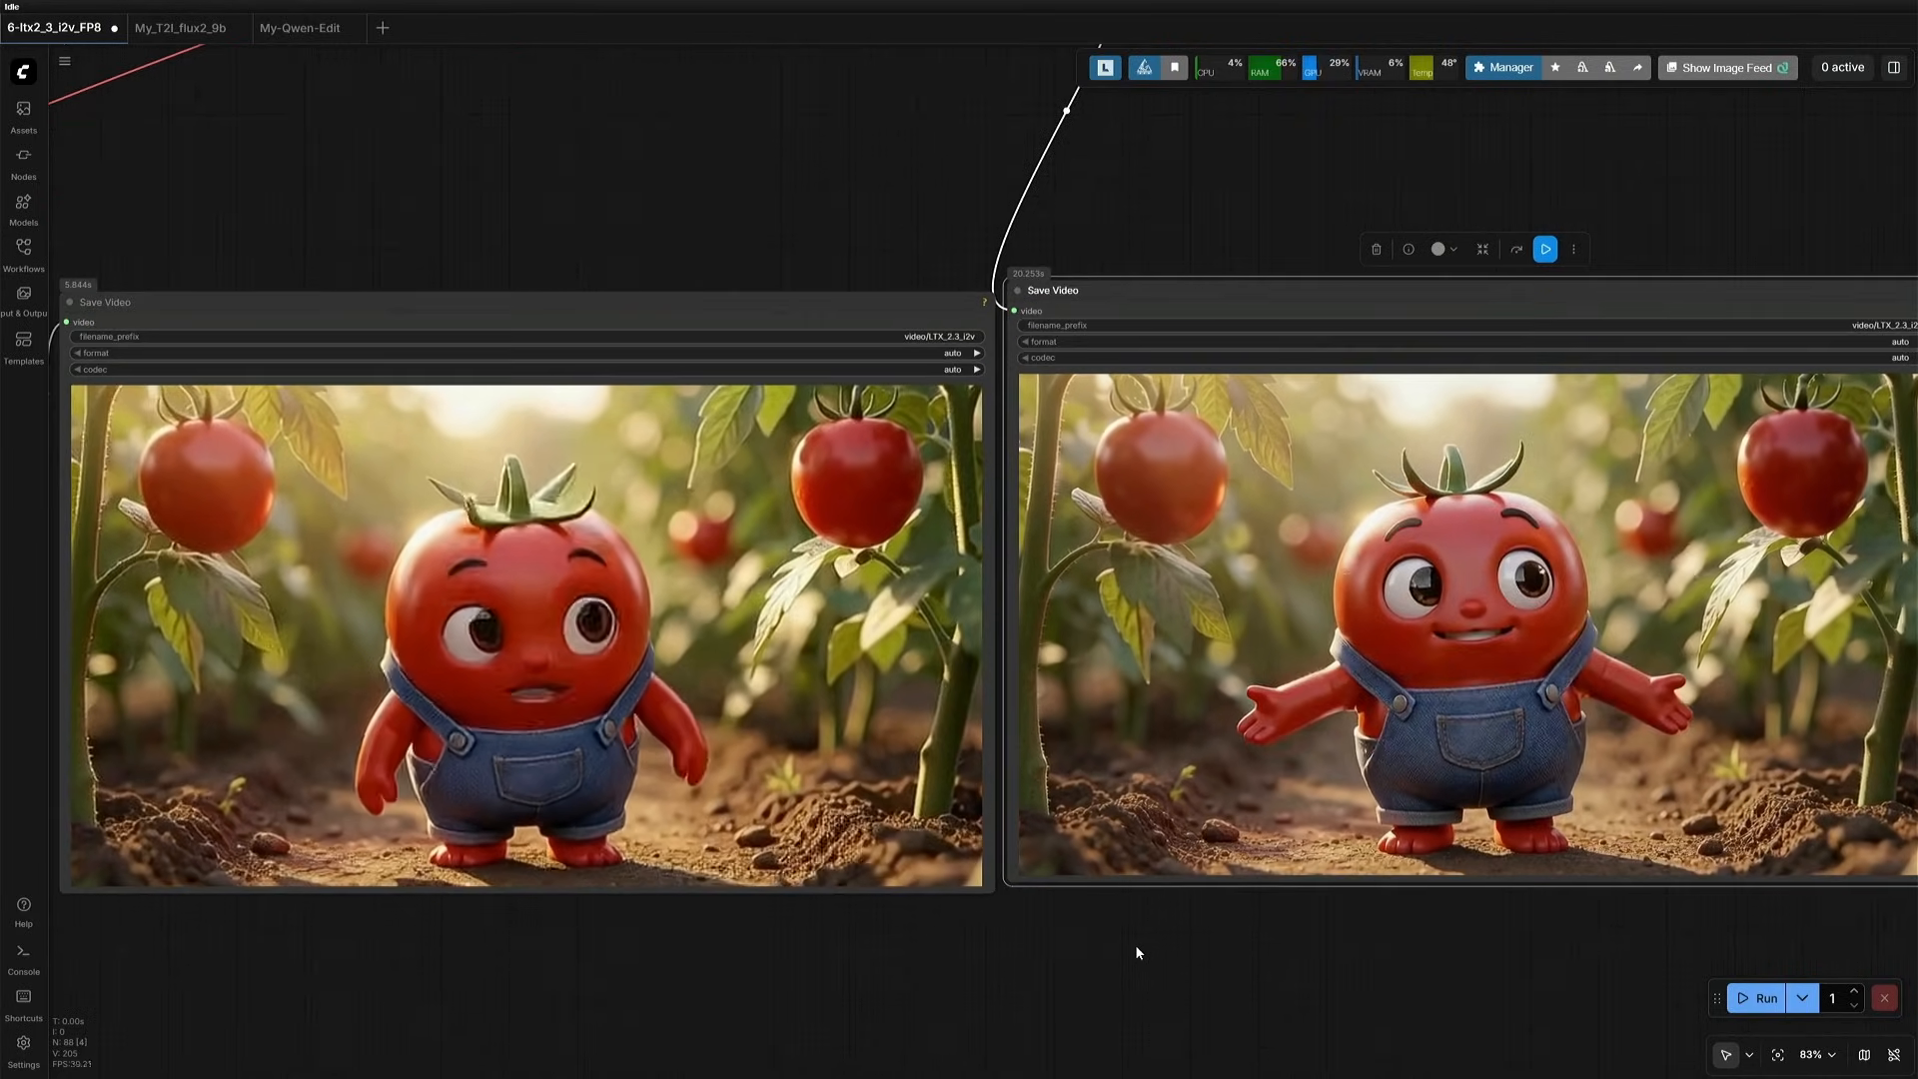
left_click_drag(1135, 945, 1086, 947)
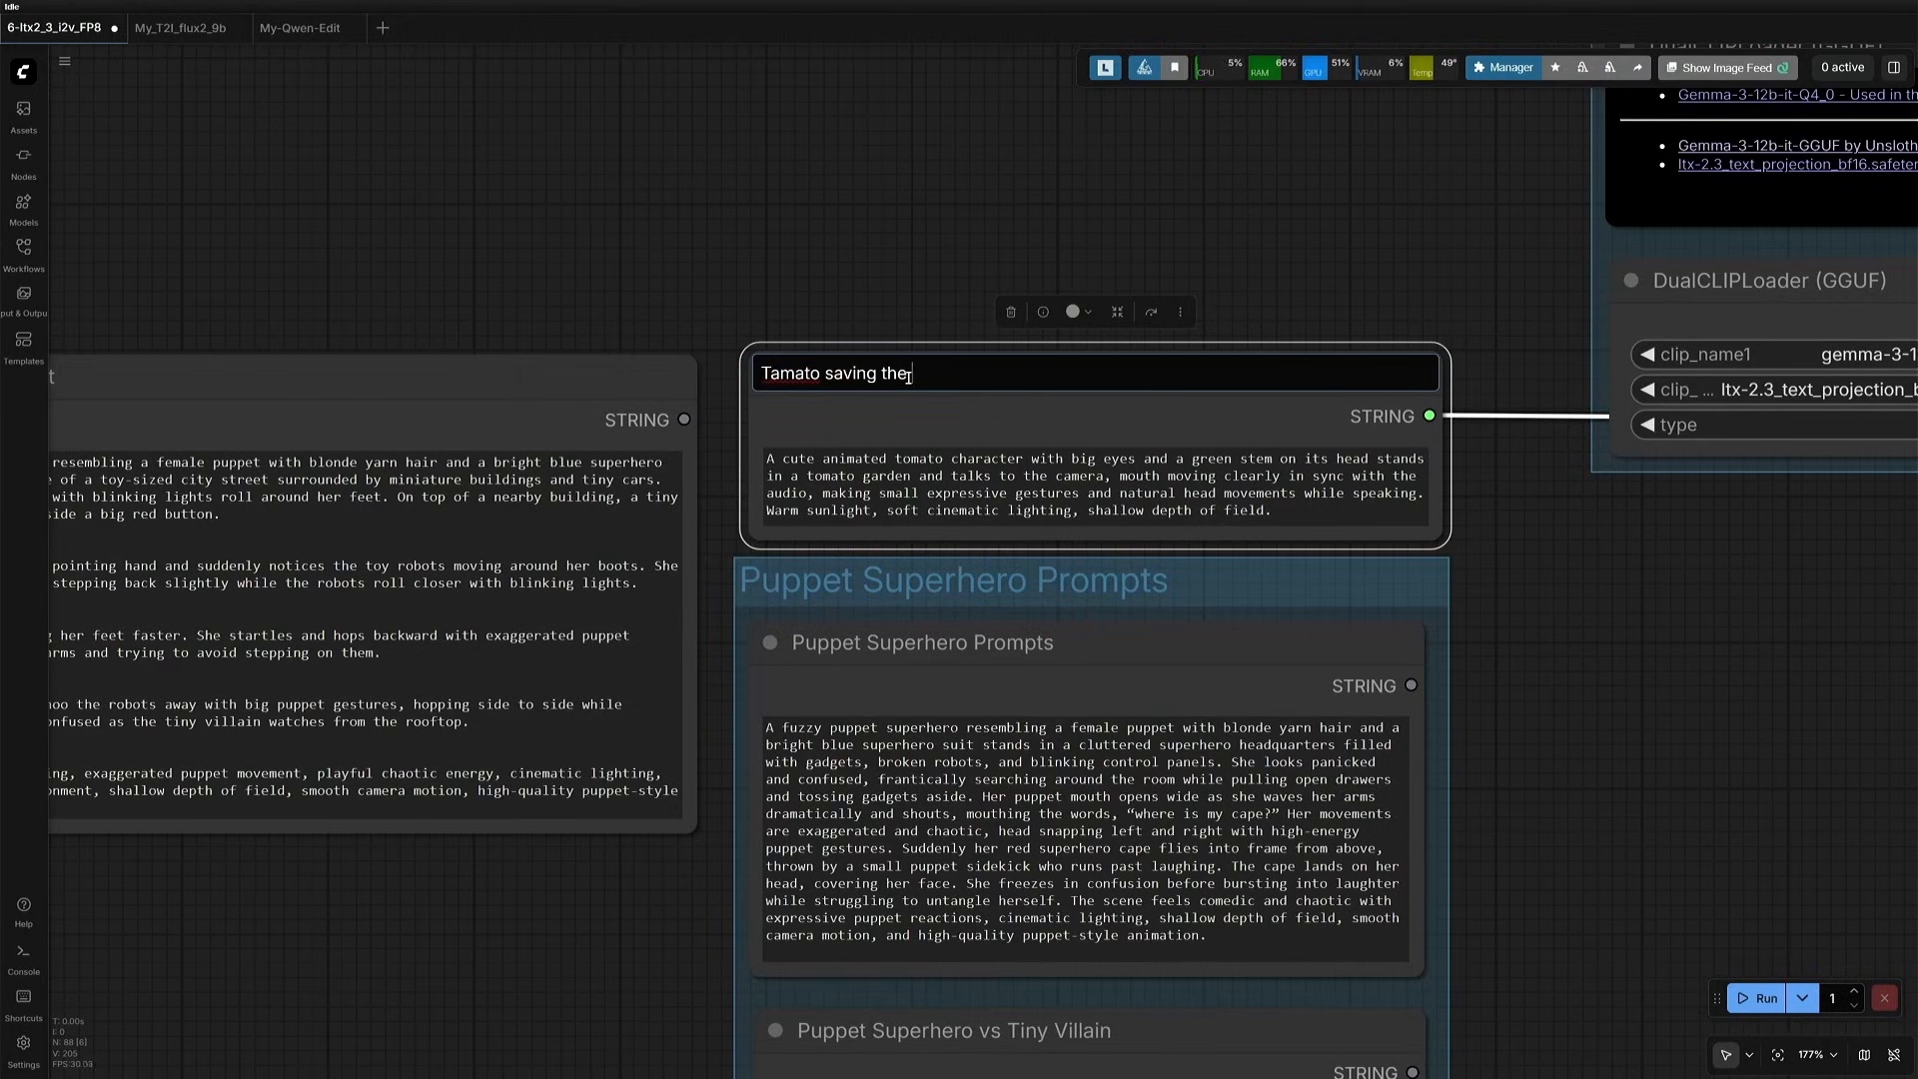
- Title the tomato prompt node "Tomato saving the world" and save the workflow
key("Return")
scroll(897, 279, "down", 8)
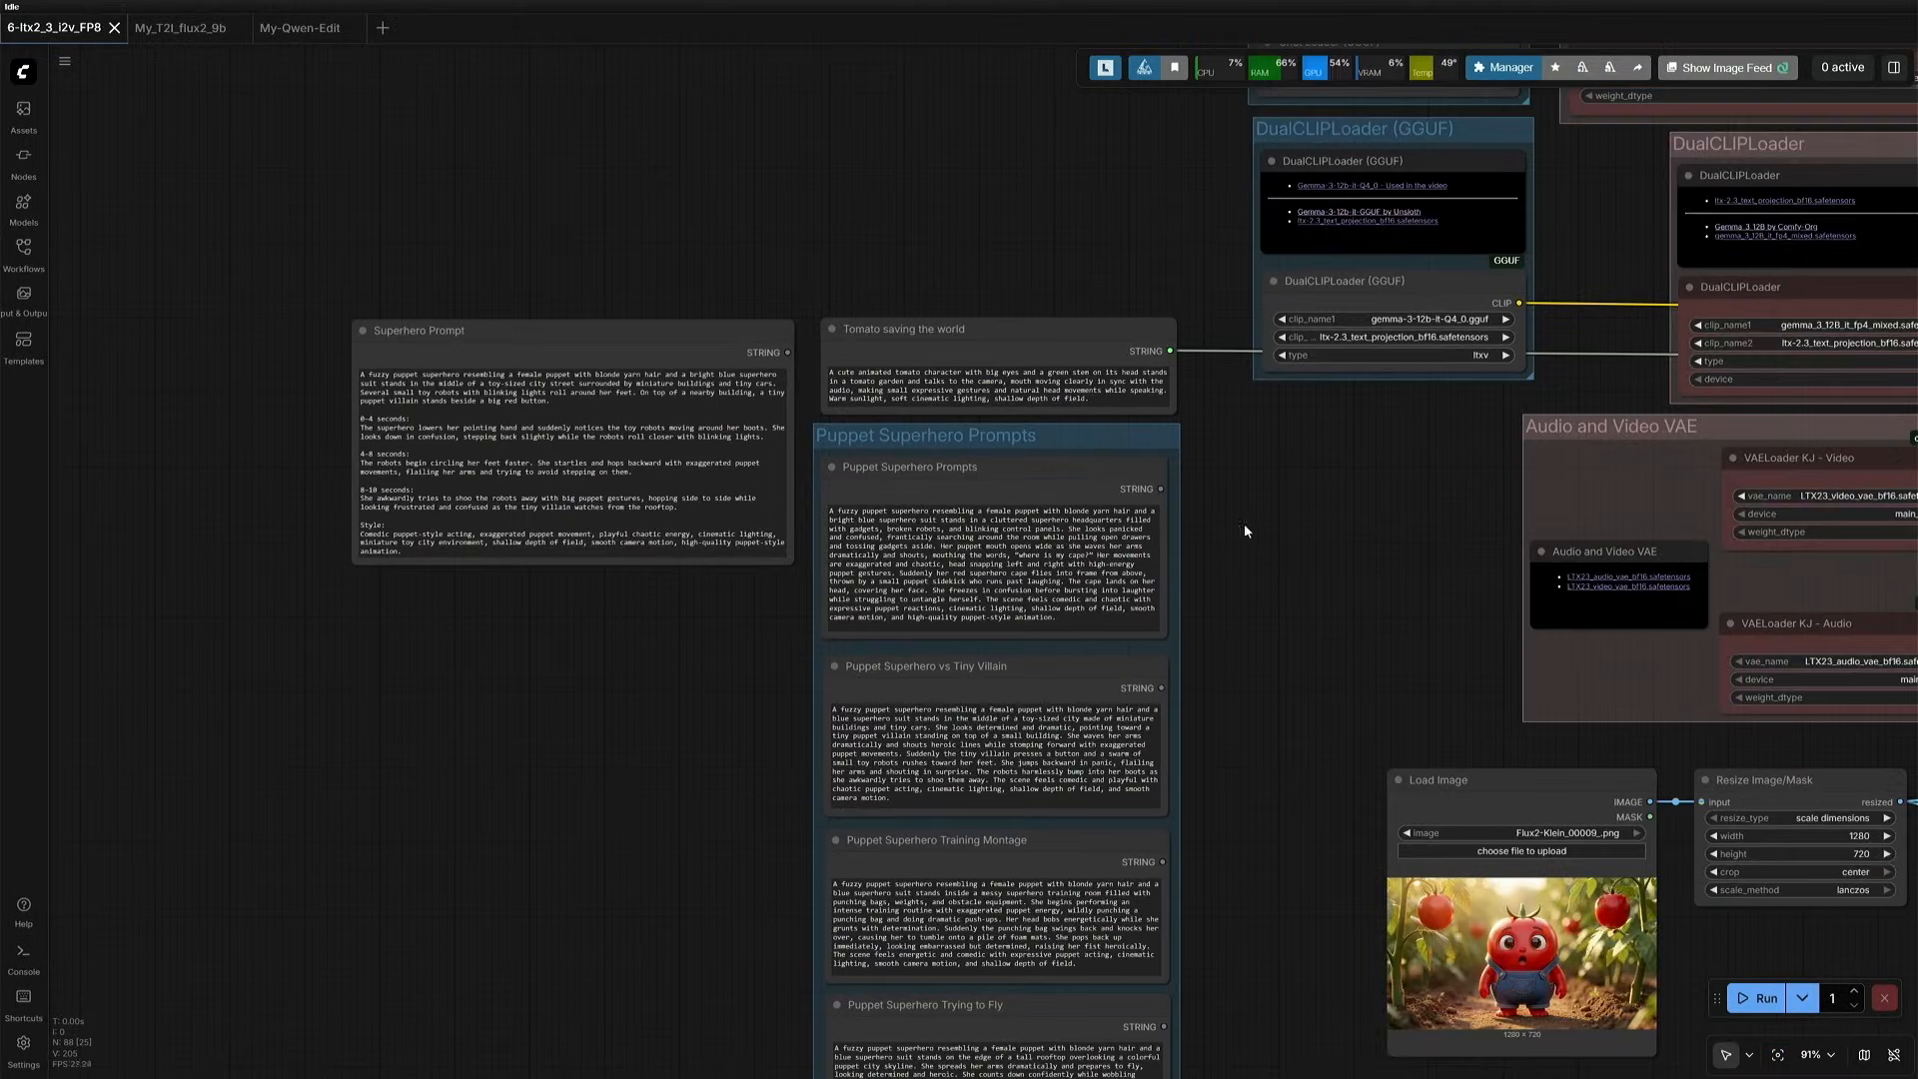
scroll(760, 476, "down", 6)
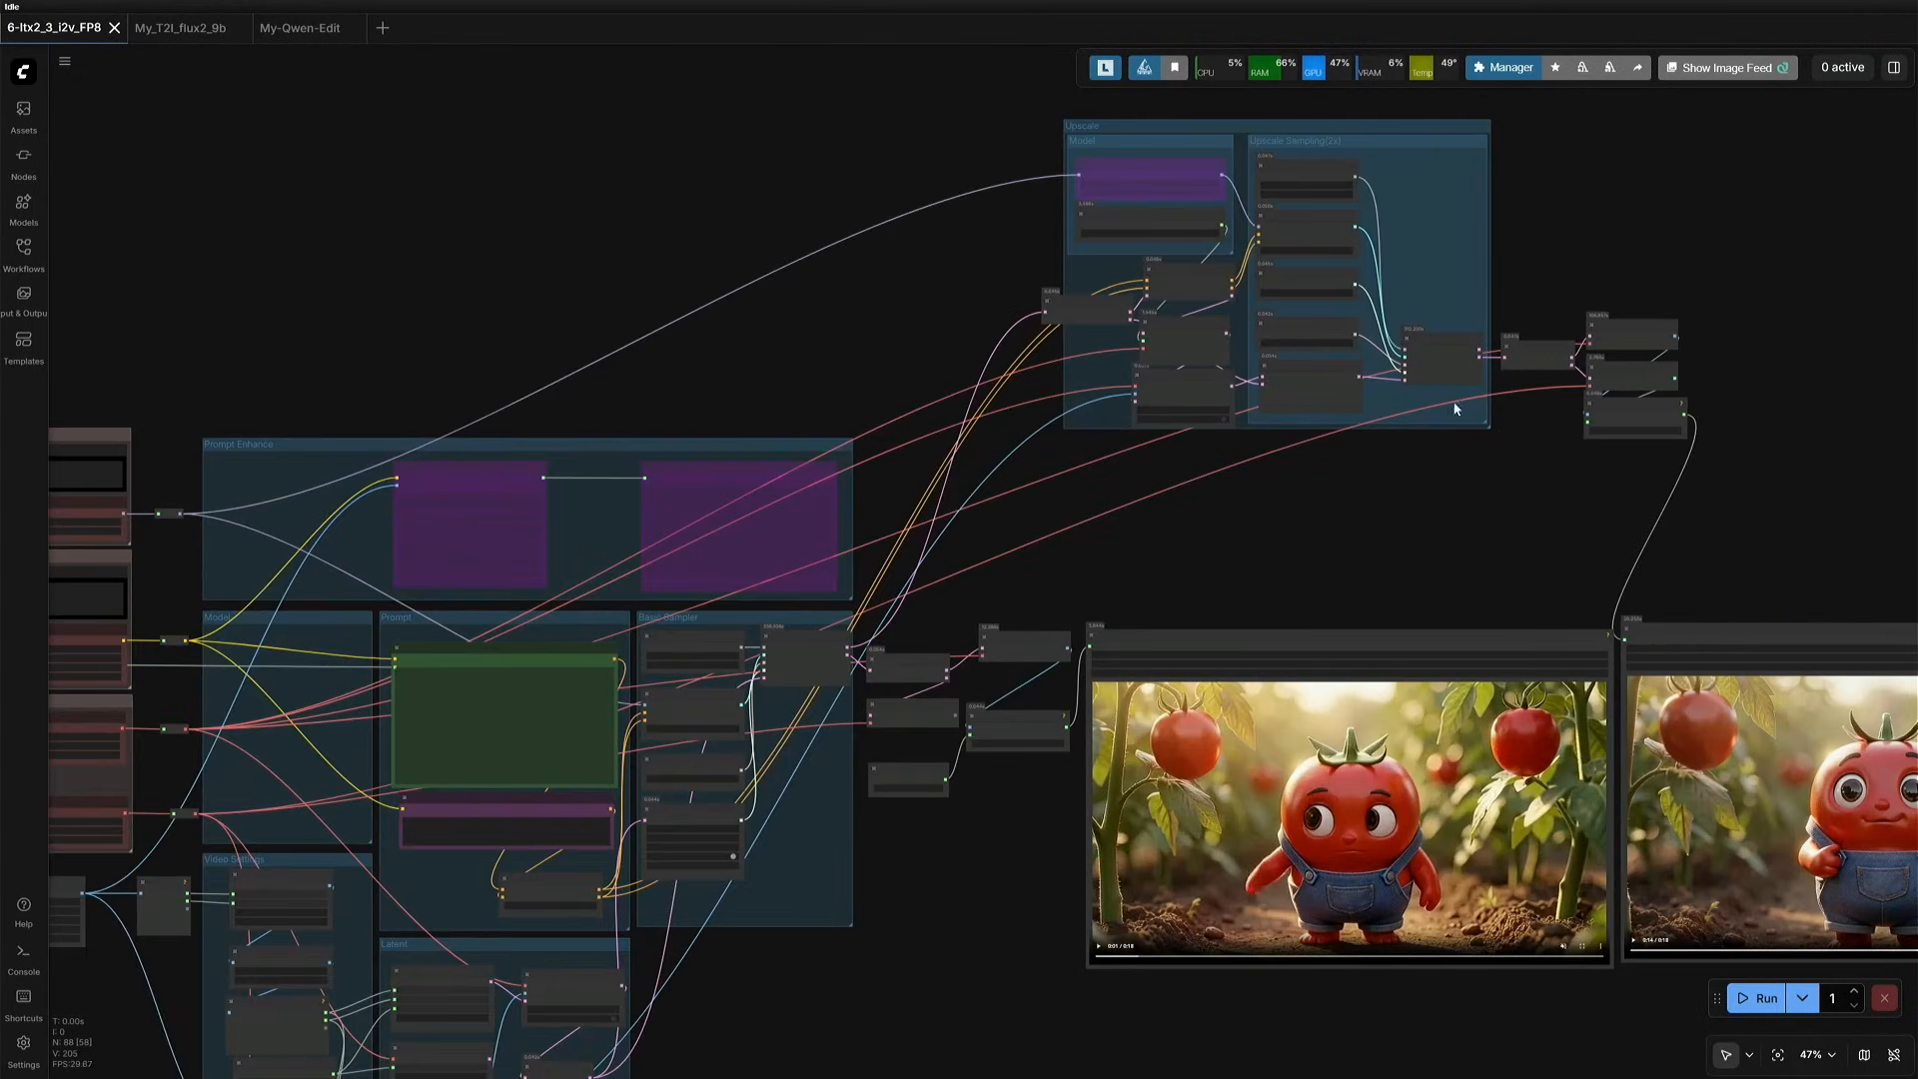
- Move the upscaled Save Video node back beside the upscale Create Video node and bypass the chain from SamplerCustomAdvanced to Save Video
left_click_drag(1435, 480, 1181, 517)
left_click_drag(1189, 336, 1494, 508)
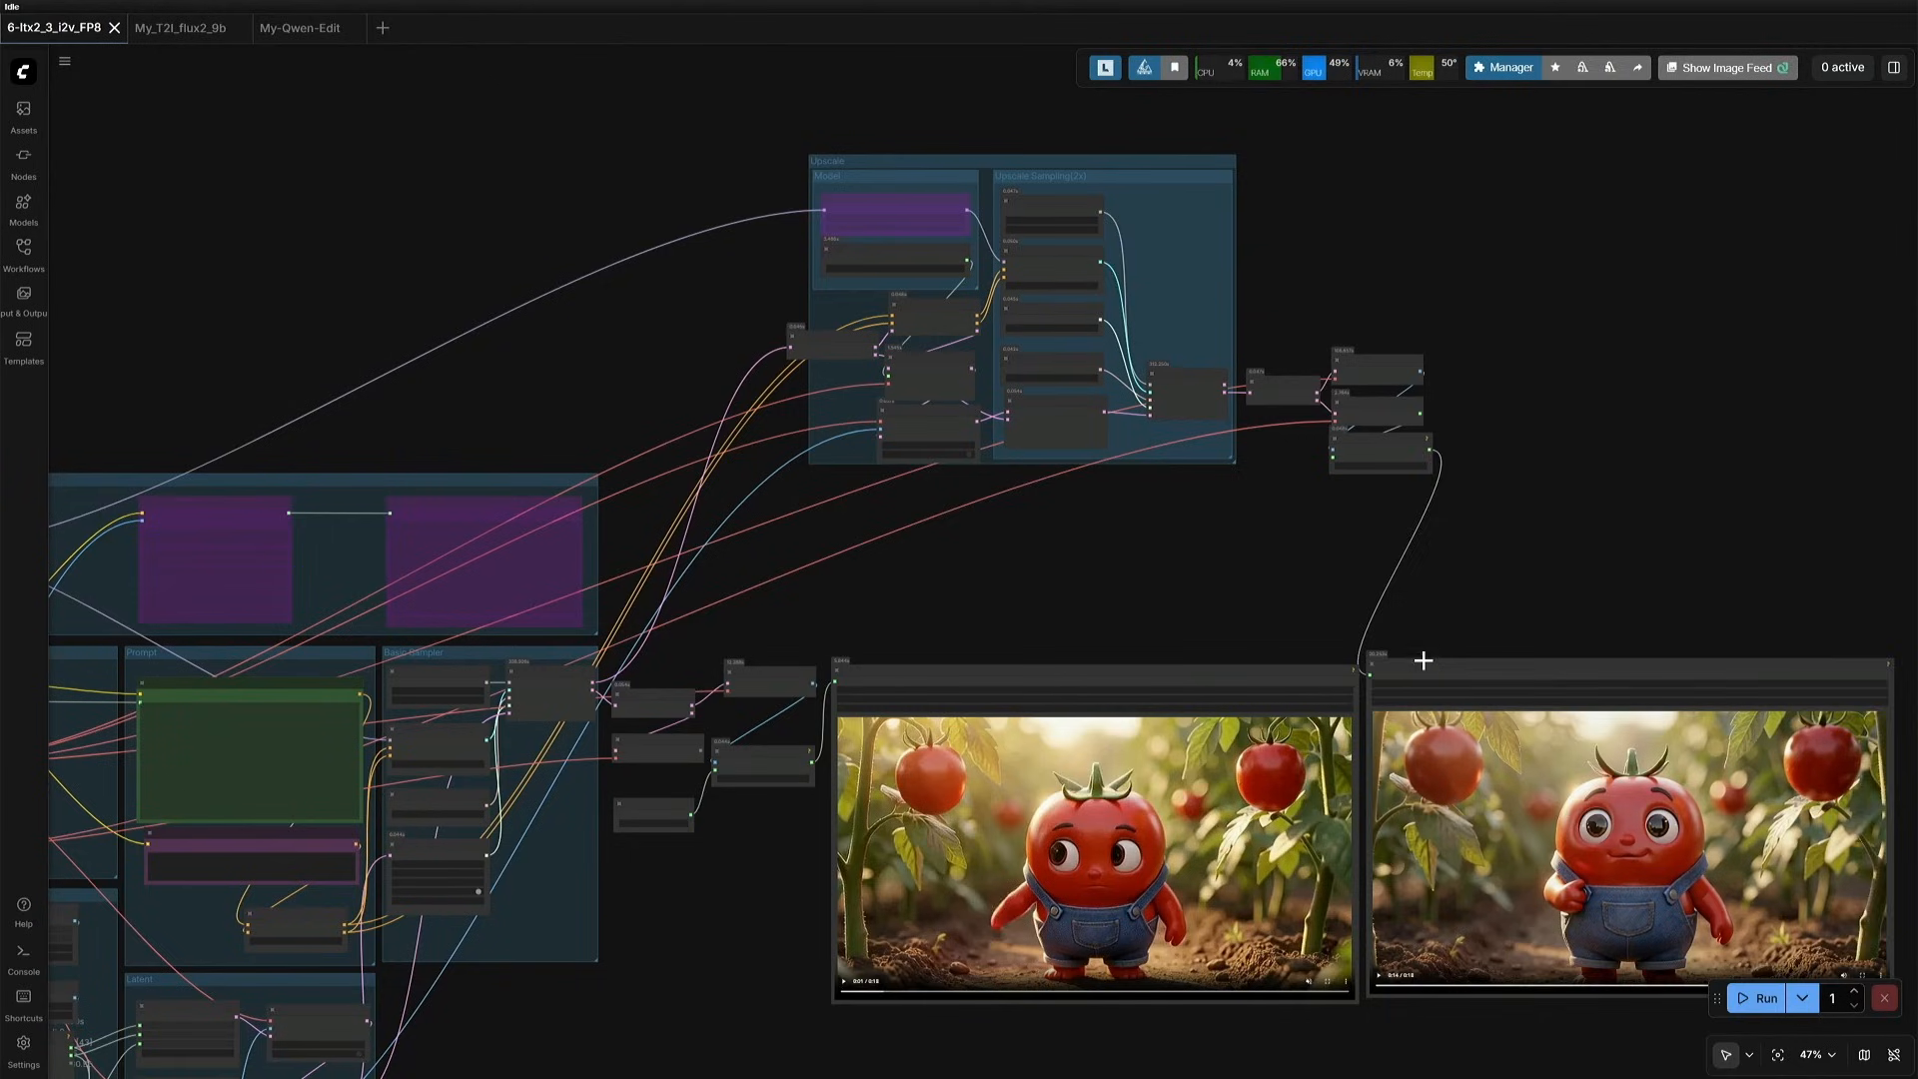
left_click_drag(1423, 661, 1506, 438)
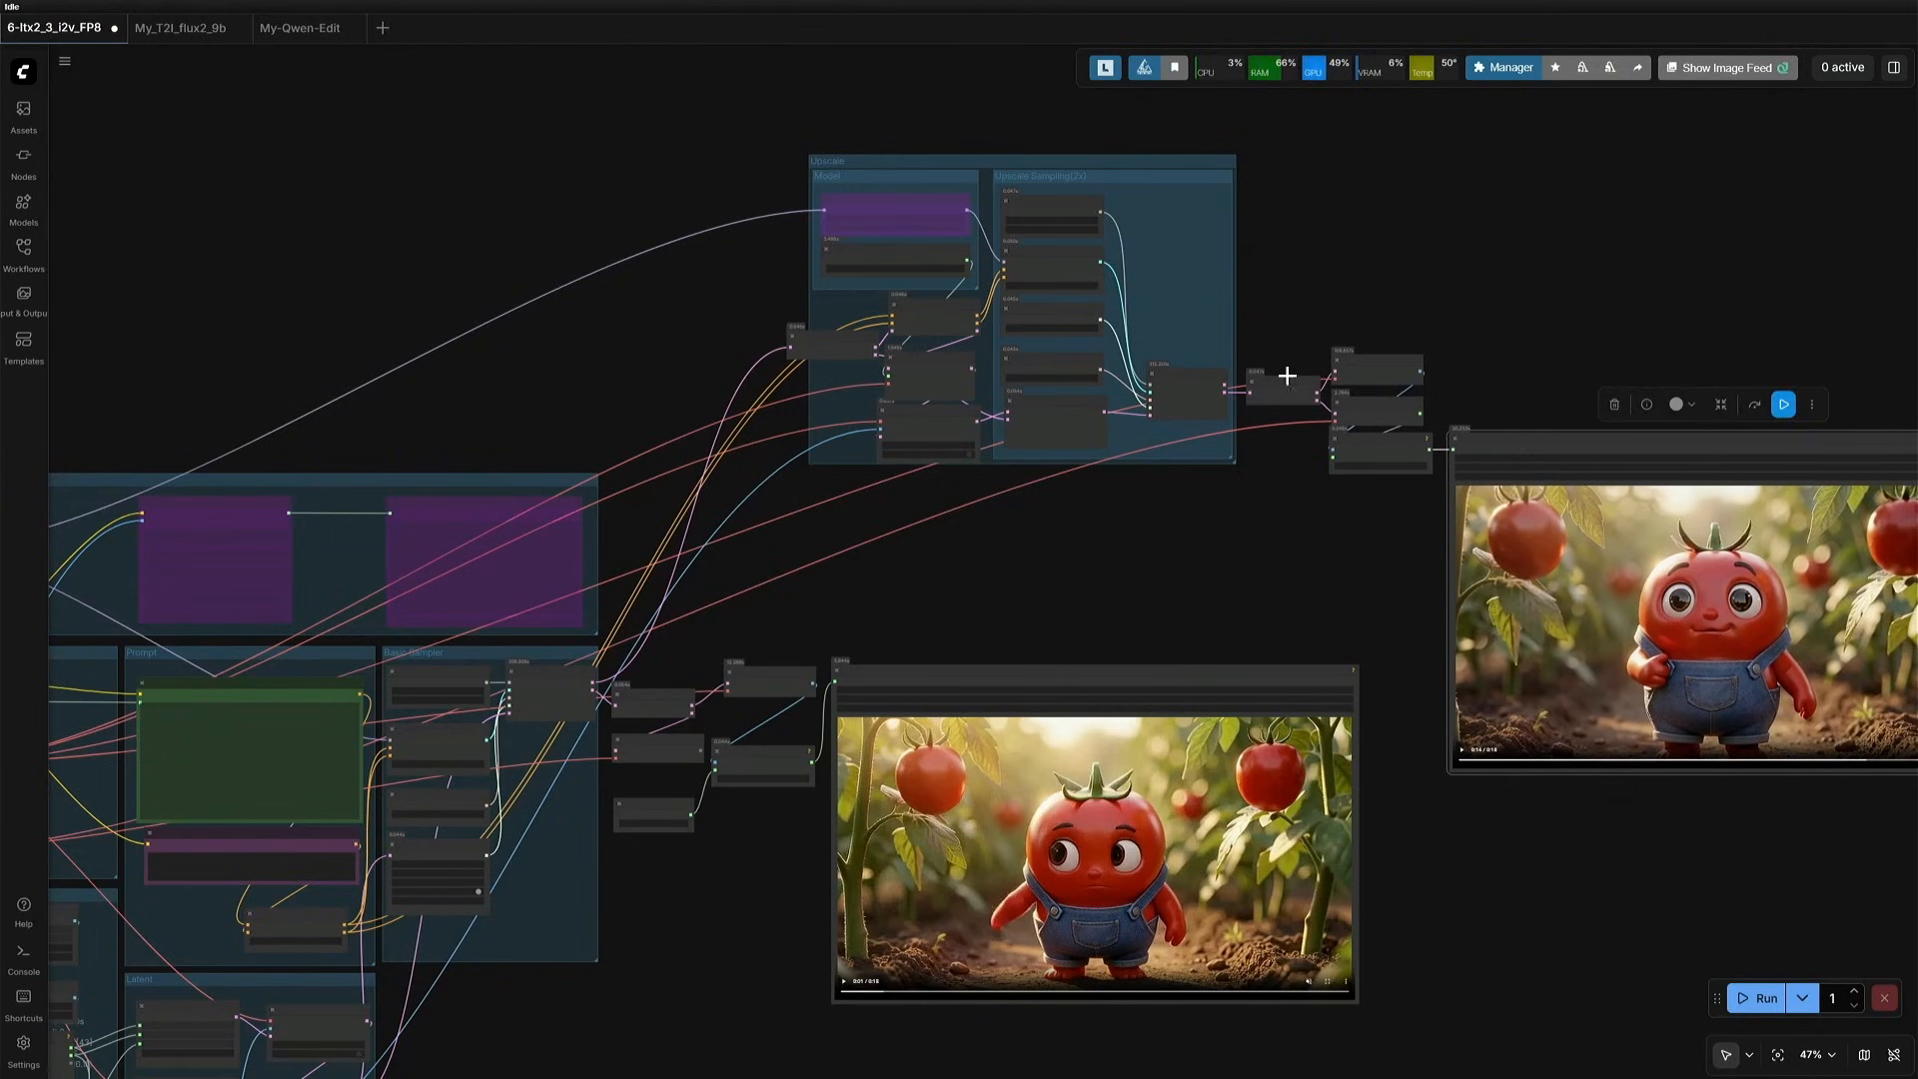
left_click_drag(1191, 342, 1620, 592)
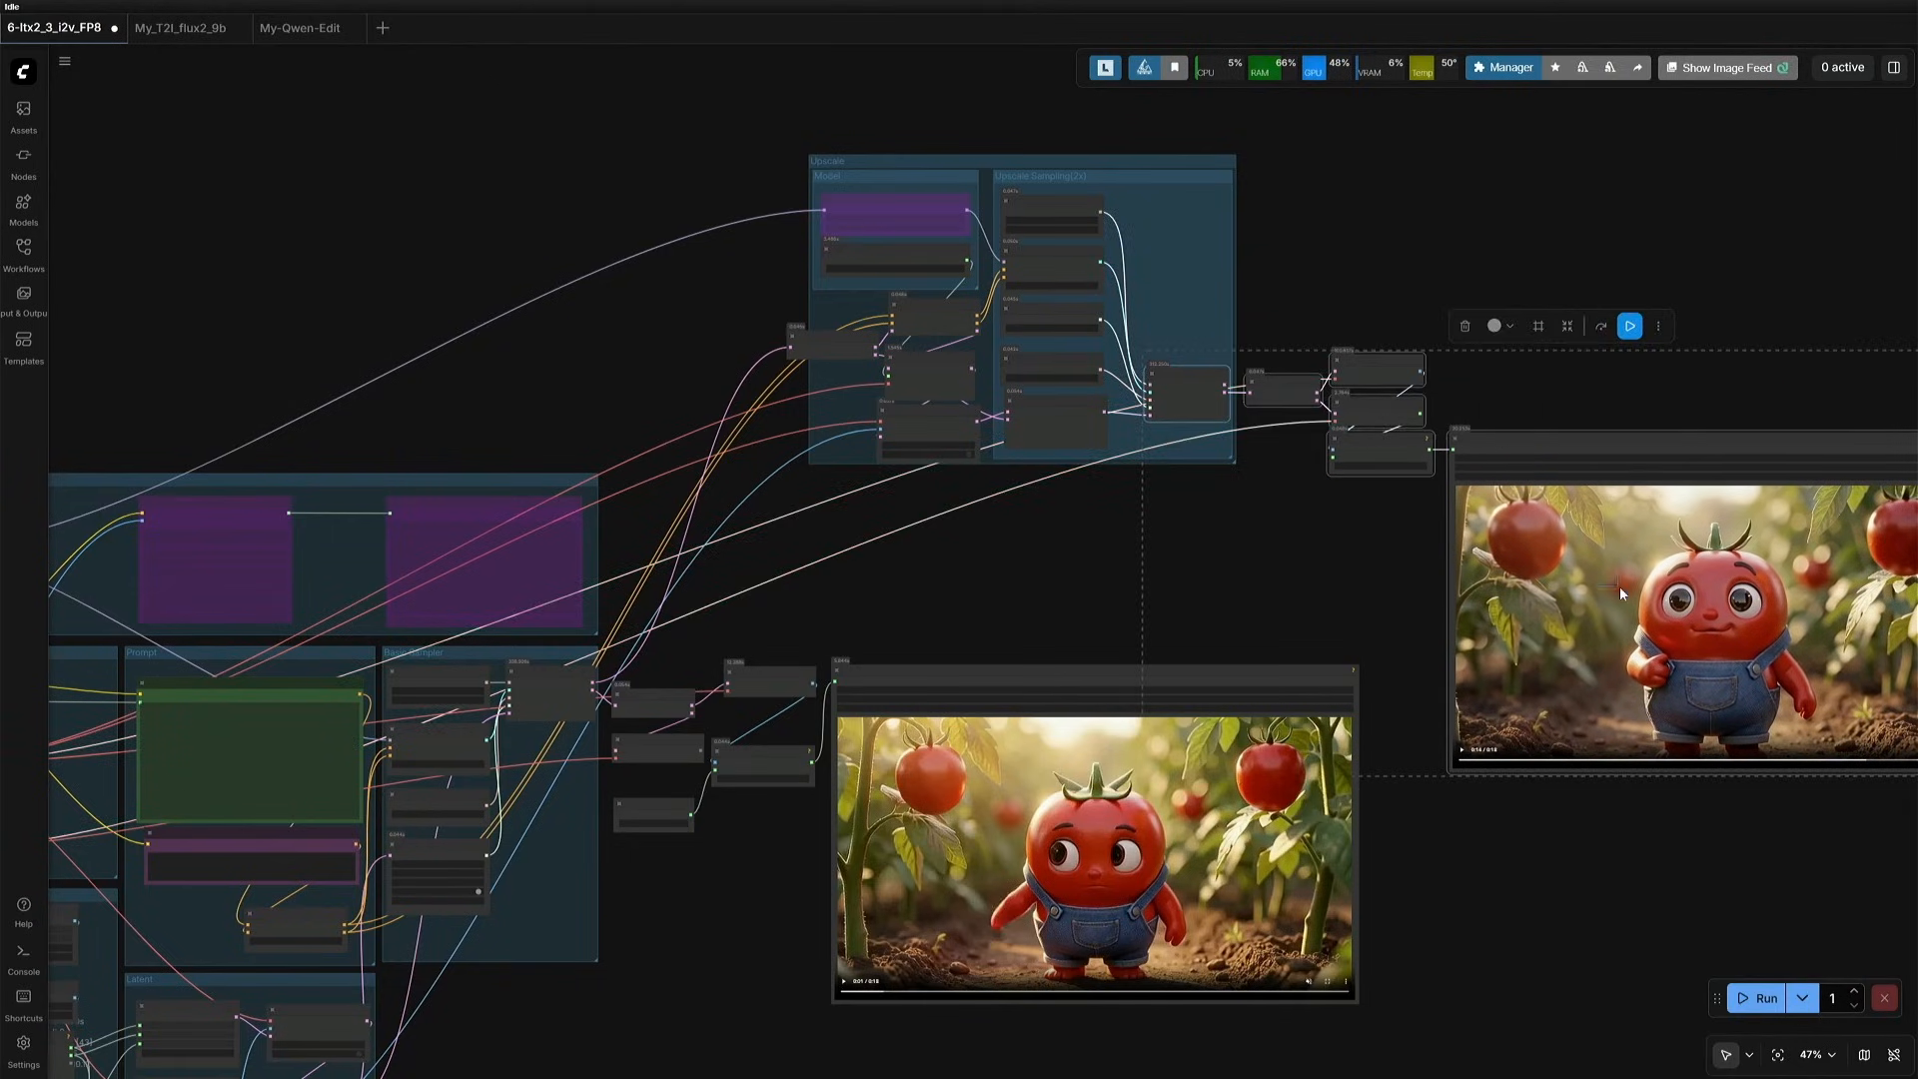
left_click(1600, 326)
- Connect LTXV Empty Latent Audio's Latent output to the audio_latent input of LTXVConcatAVLatent, replacing the Set Latent Noise Mask link
scroll(1081, 577, "left", 5)
scroll(1081, 578, "down", 3)
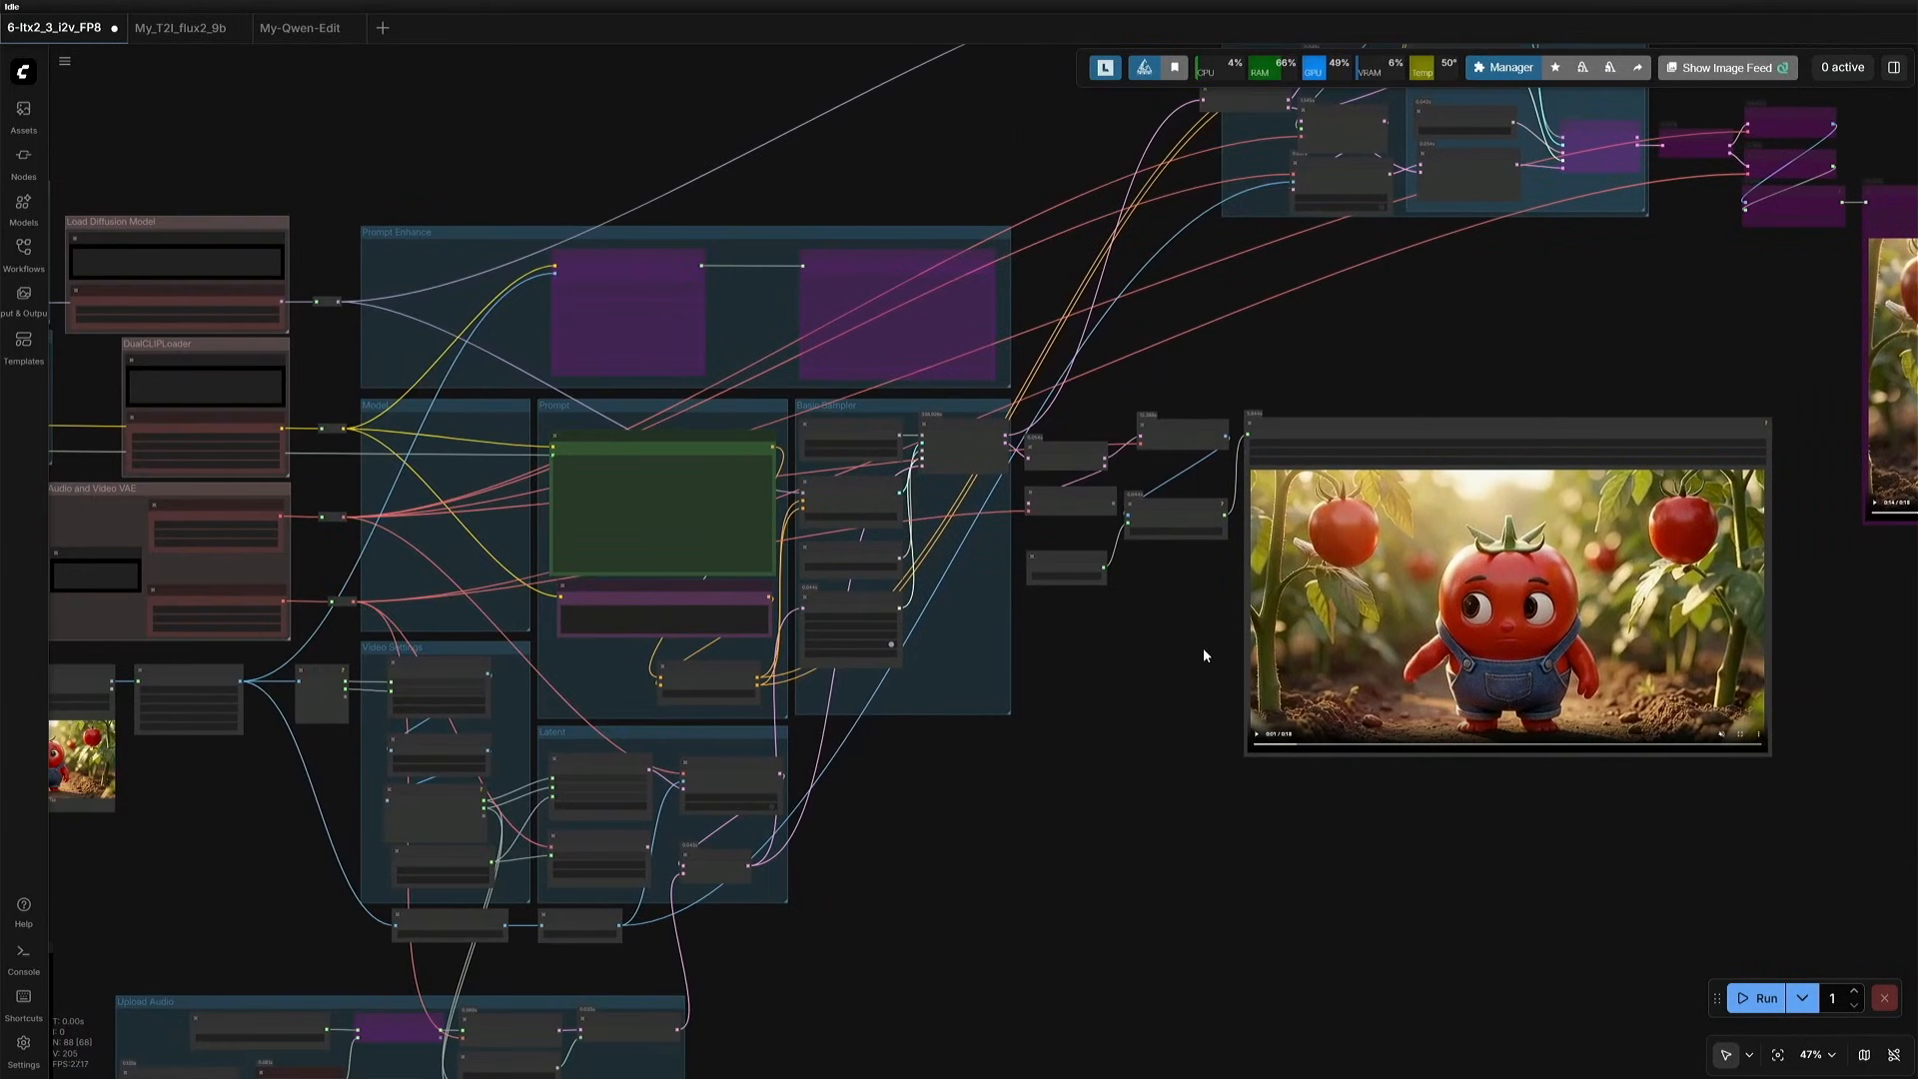
left_click_drag(1162, 668, 1512, 462)
scroll(1284, 652, "up", 4)
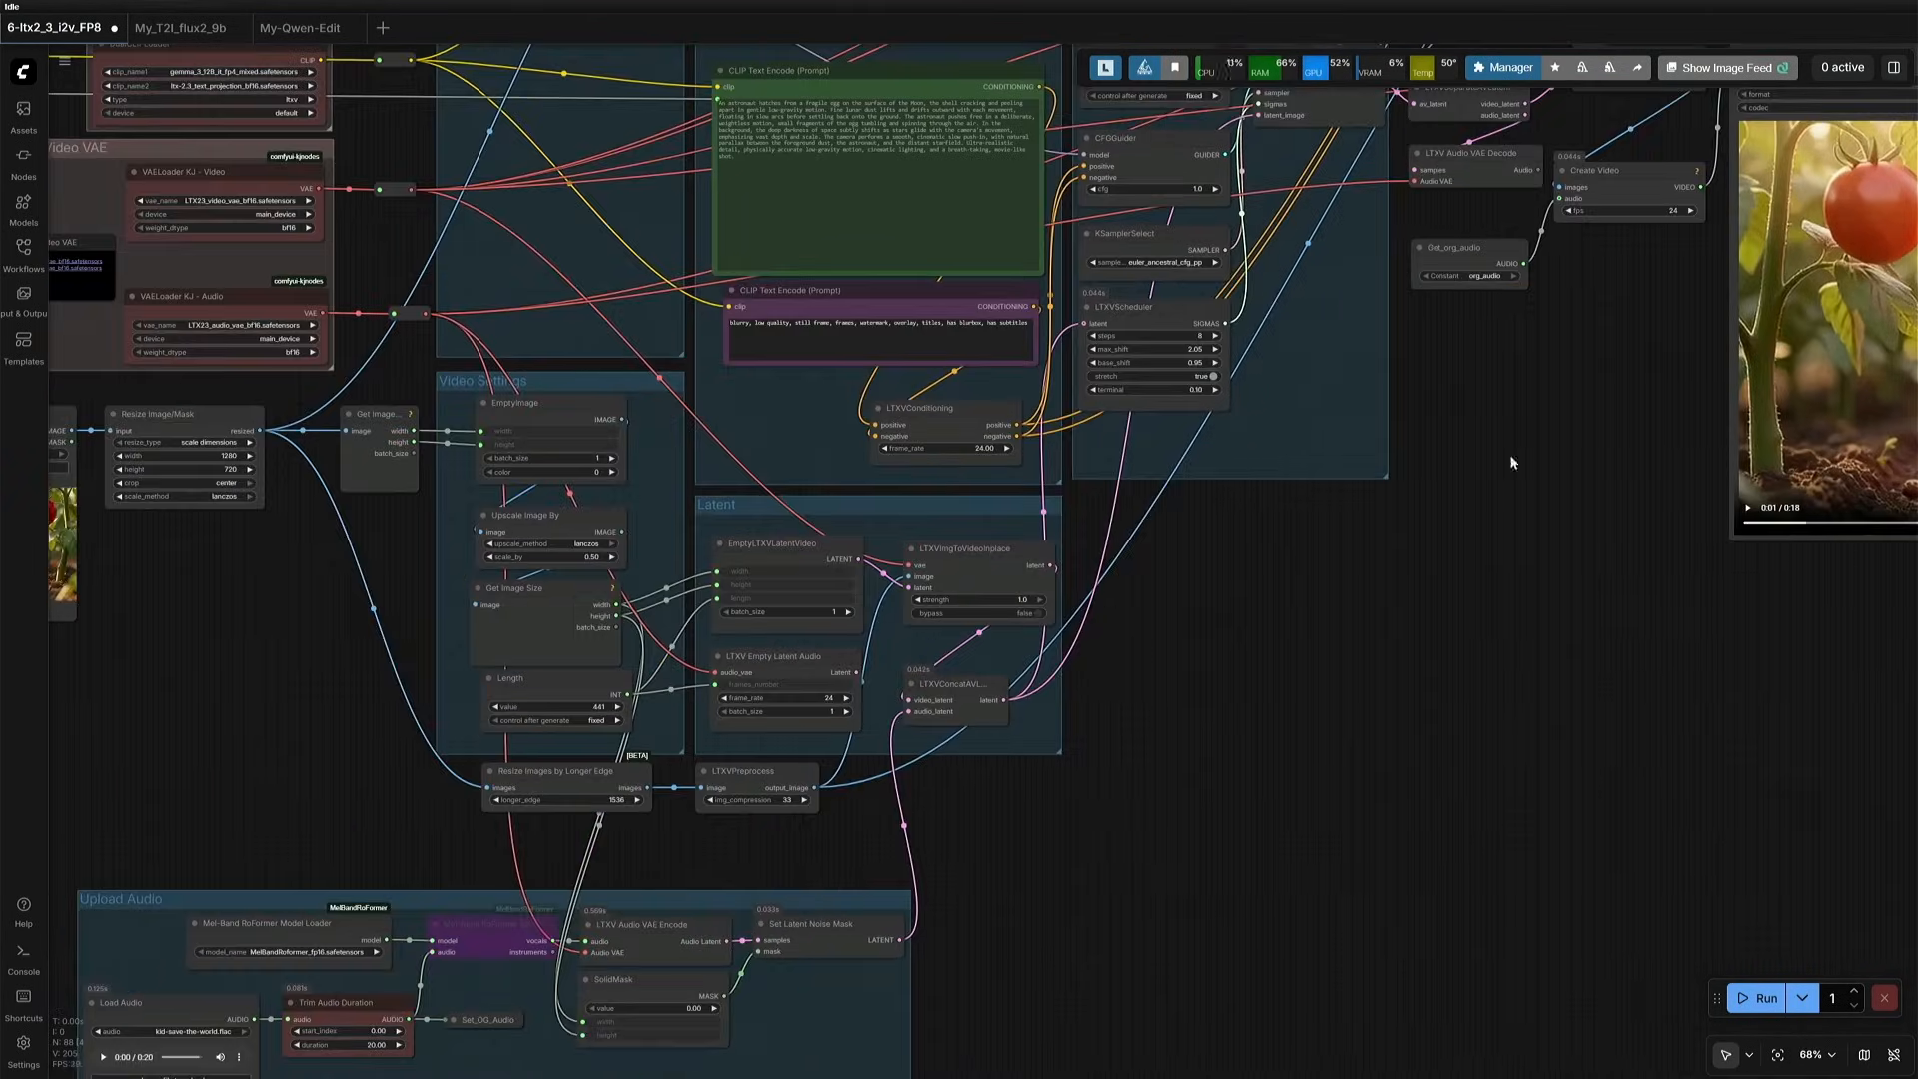
scroll(859, 665, "up", 3)
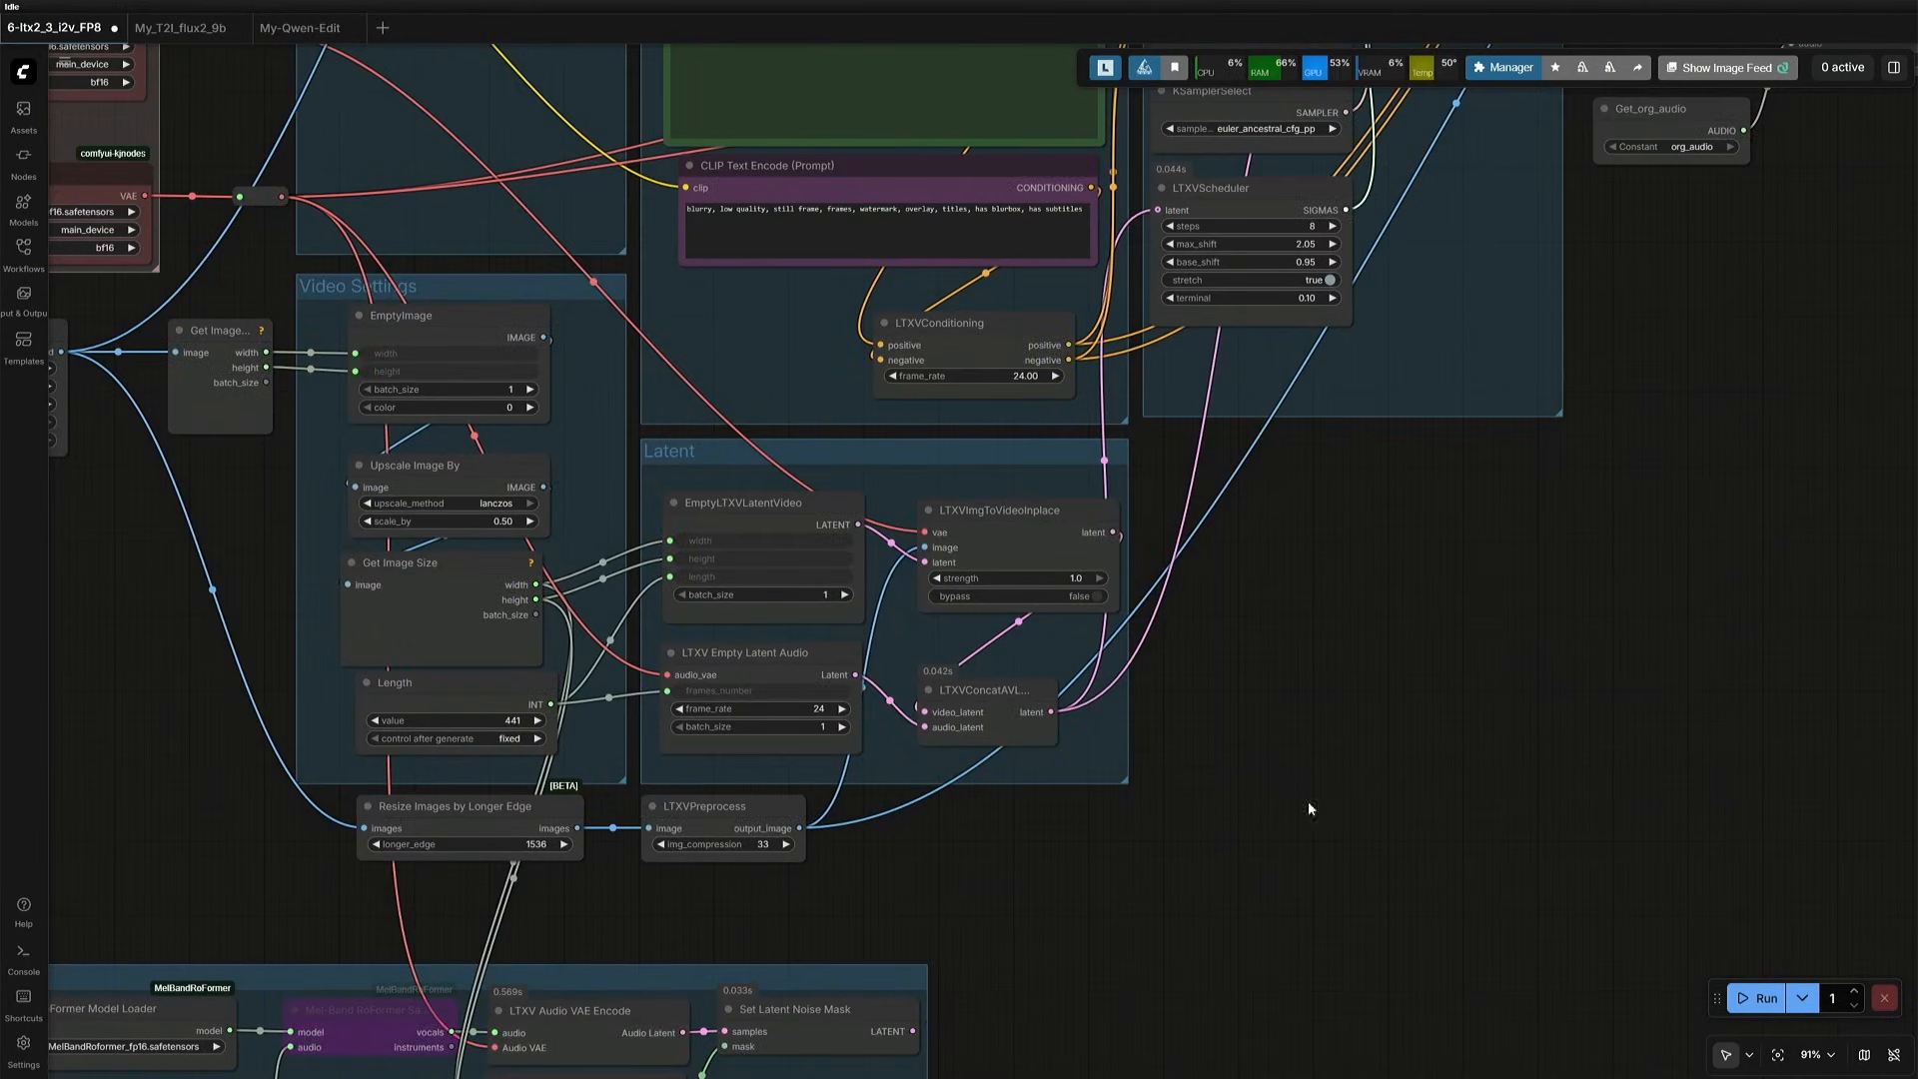
- Connect LTXV Audio VAE Decode's Audio output to Create Video's audio input in place of Get_org_audio, and bypass Get_org_audio
left_click_drag(1309, 802, 775, 1025)
left_click_drag(1228, 647, 1043, 858)
scroll(1113, 618, "up", 4)
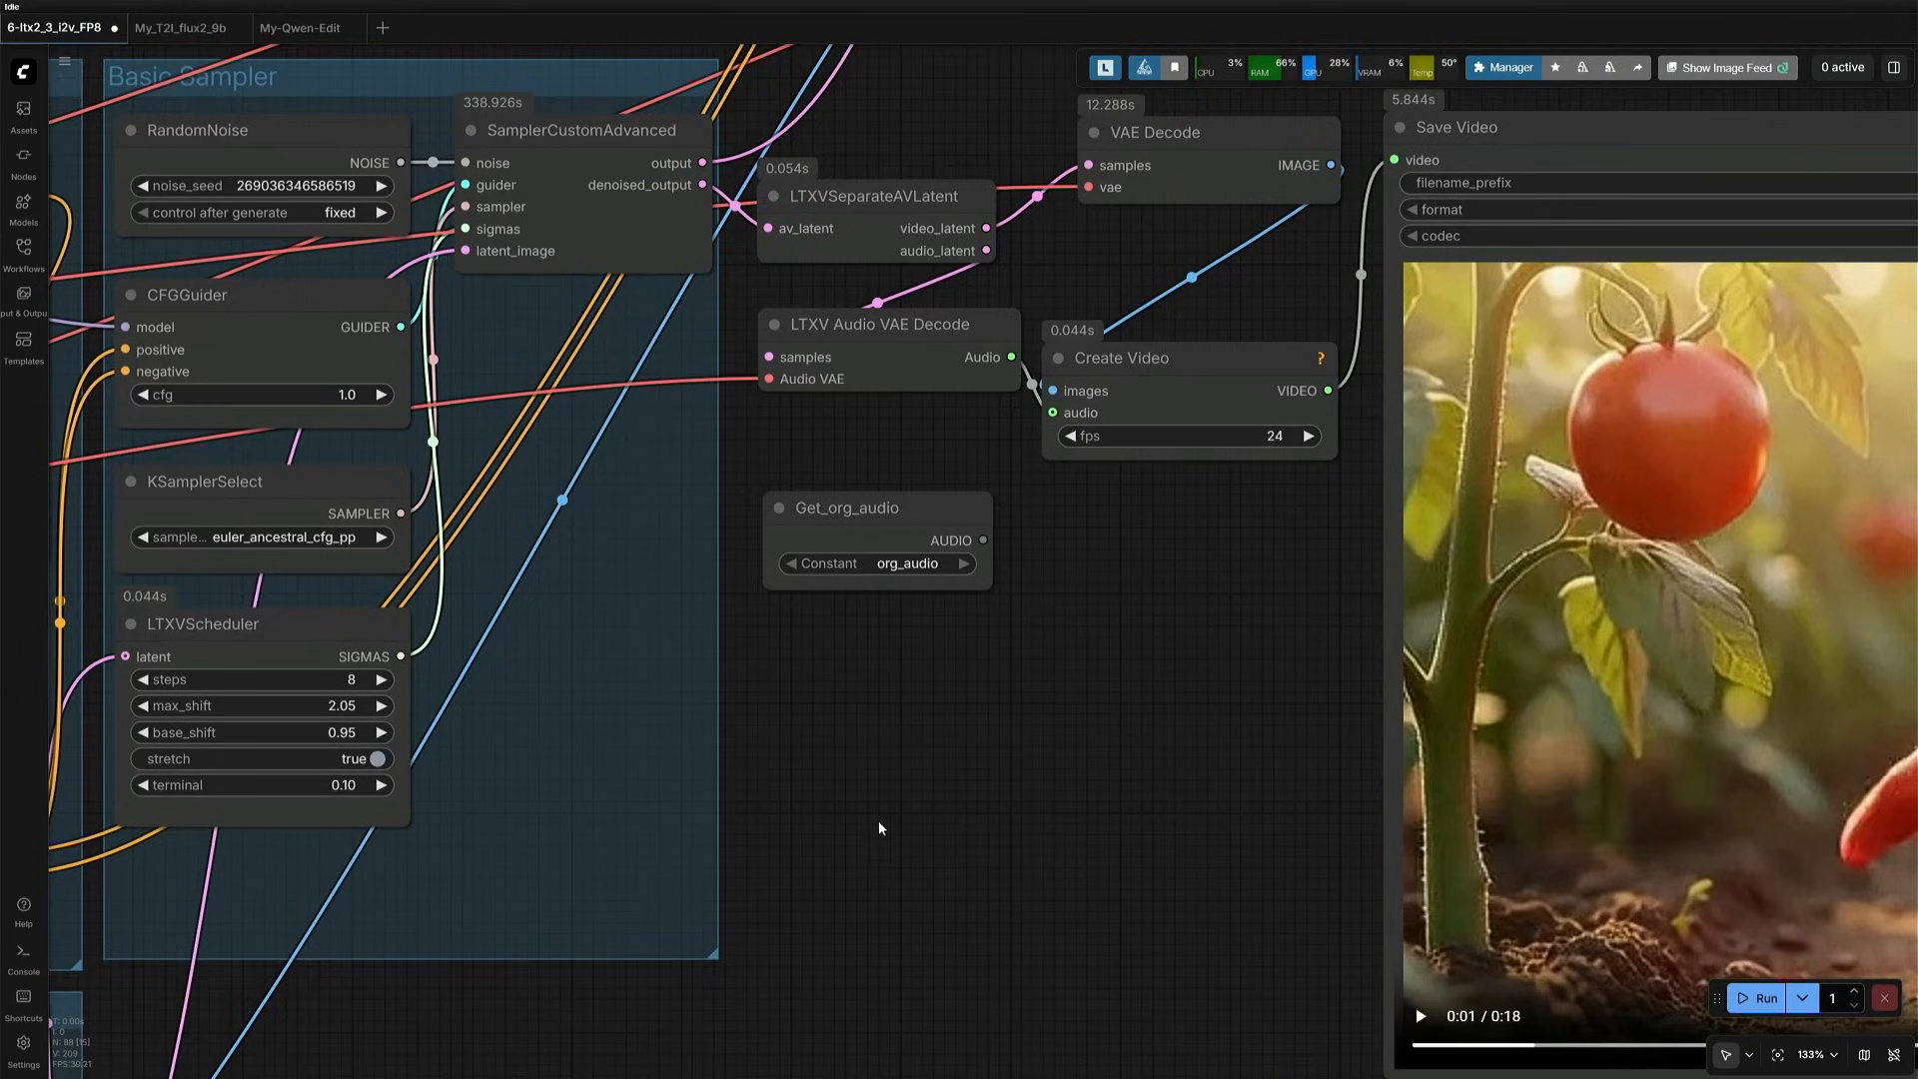
left_click_drag(879, 827, 1090, 779)
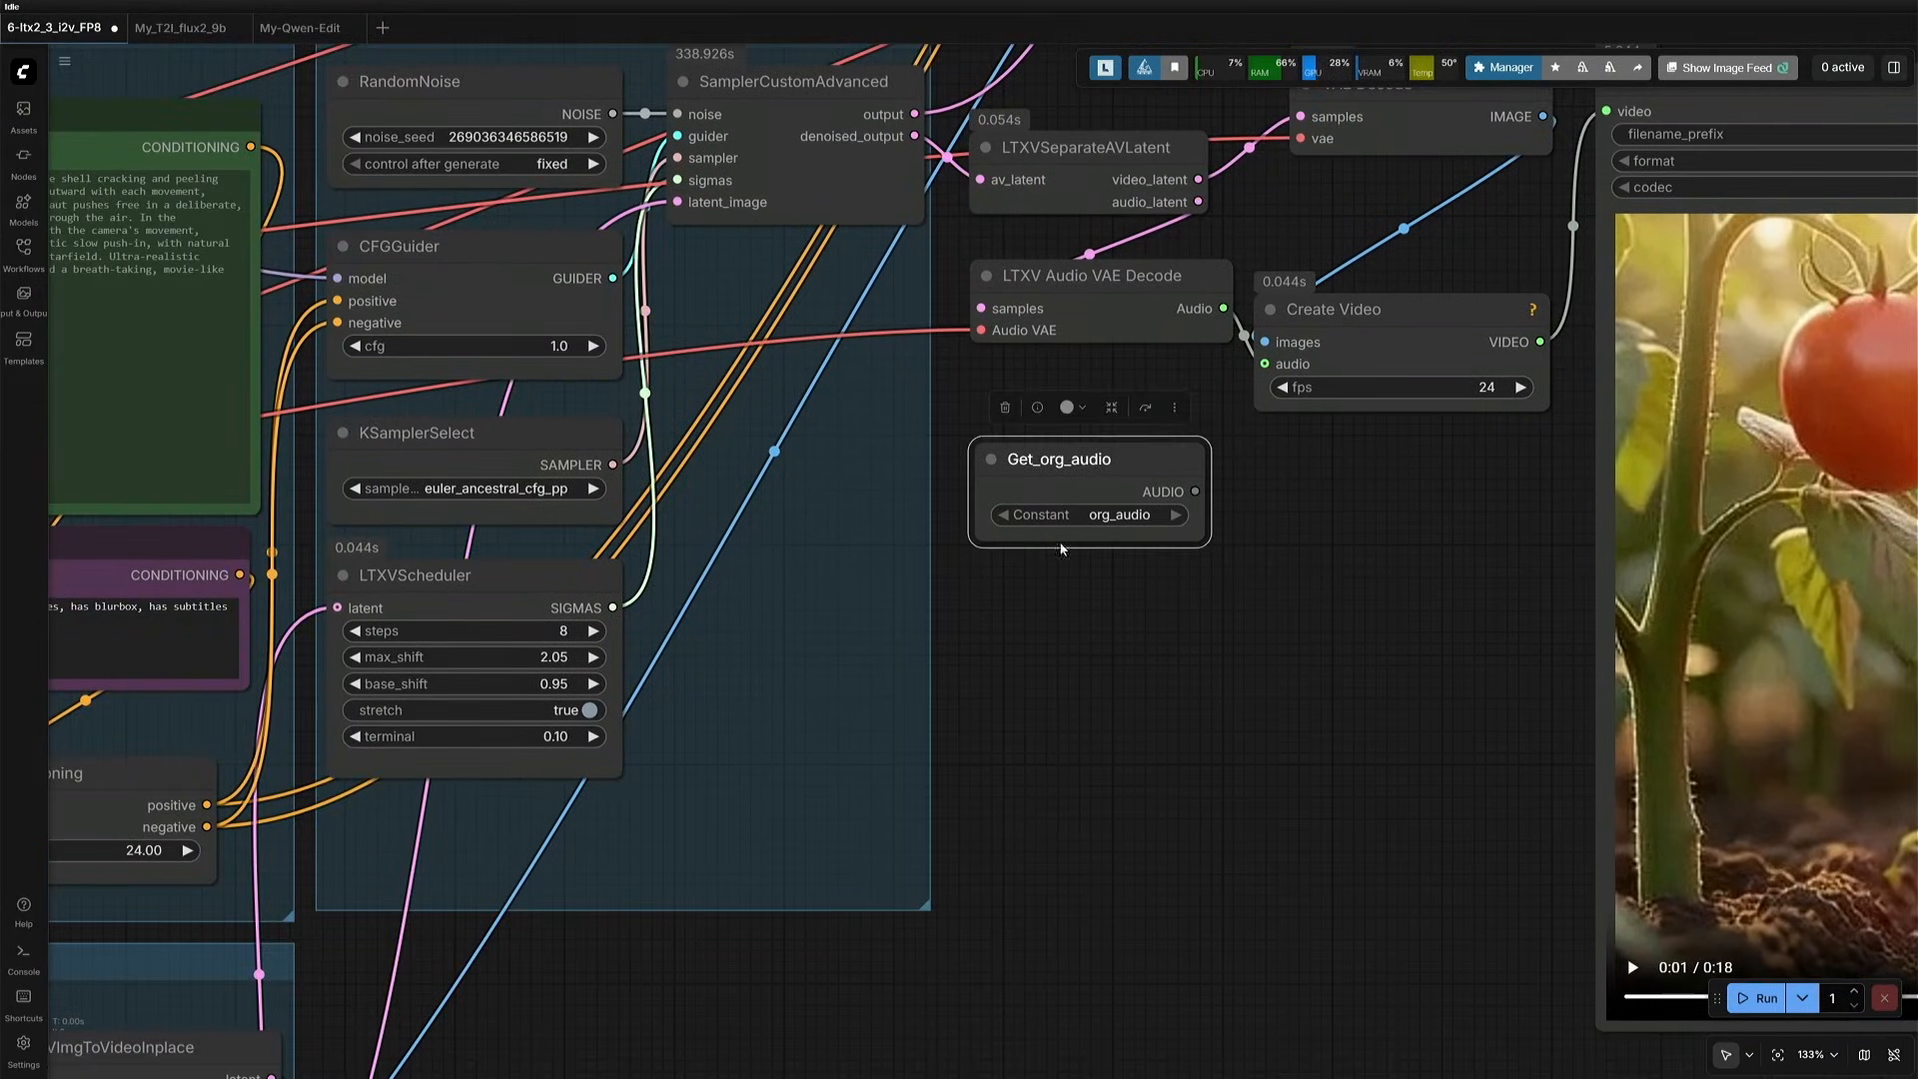
left_click(1146, 410)
left_click_drag(1003, 942, 1468, 451)
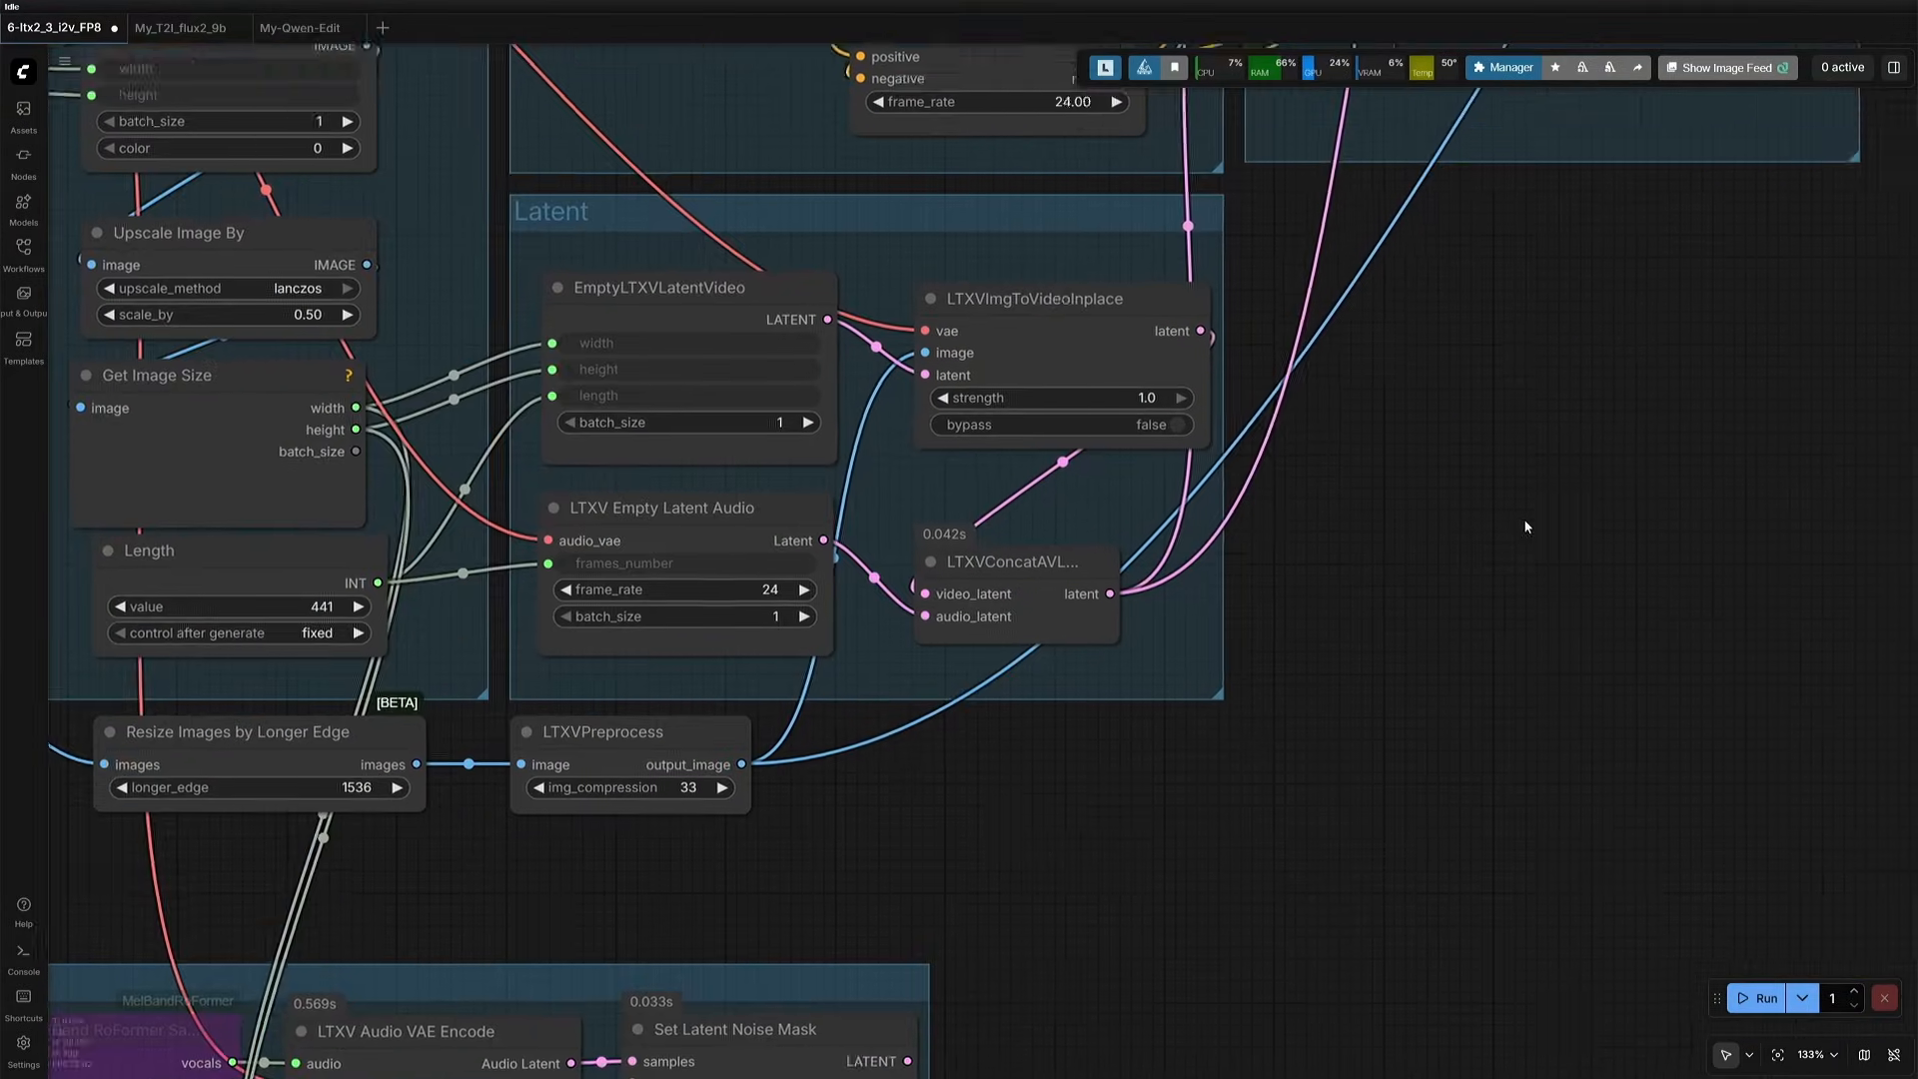